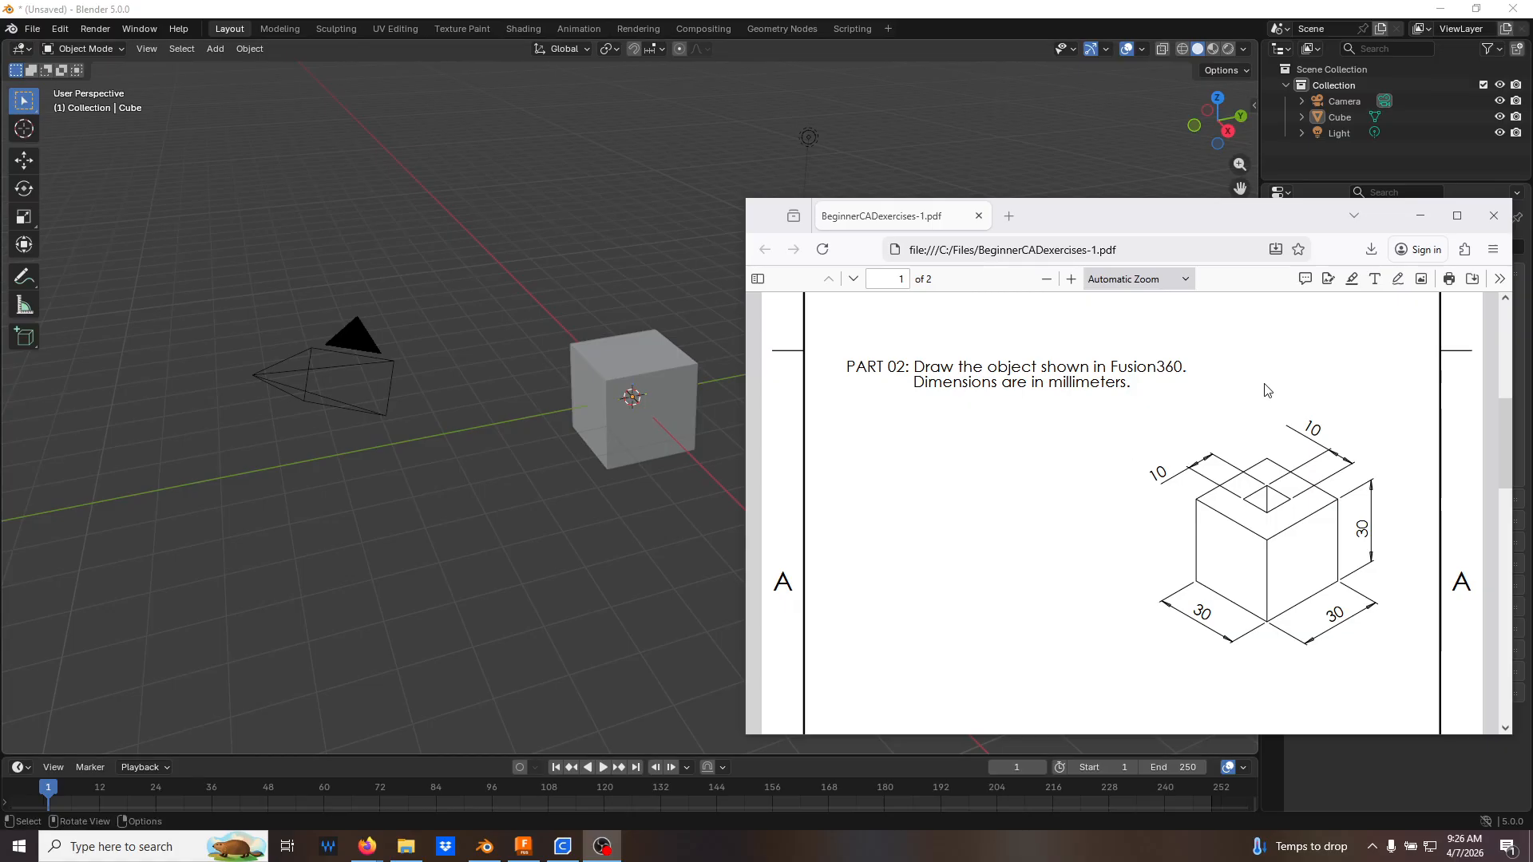
Put the exercise PDF away, examine the finished BeginnerExercise-Part02 model in Autodesk Fusion, and return to Blender
left_click(1416, 221)
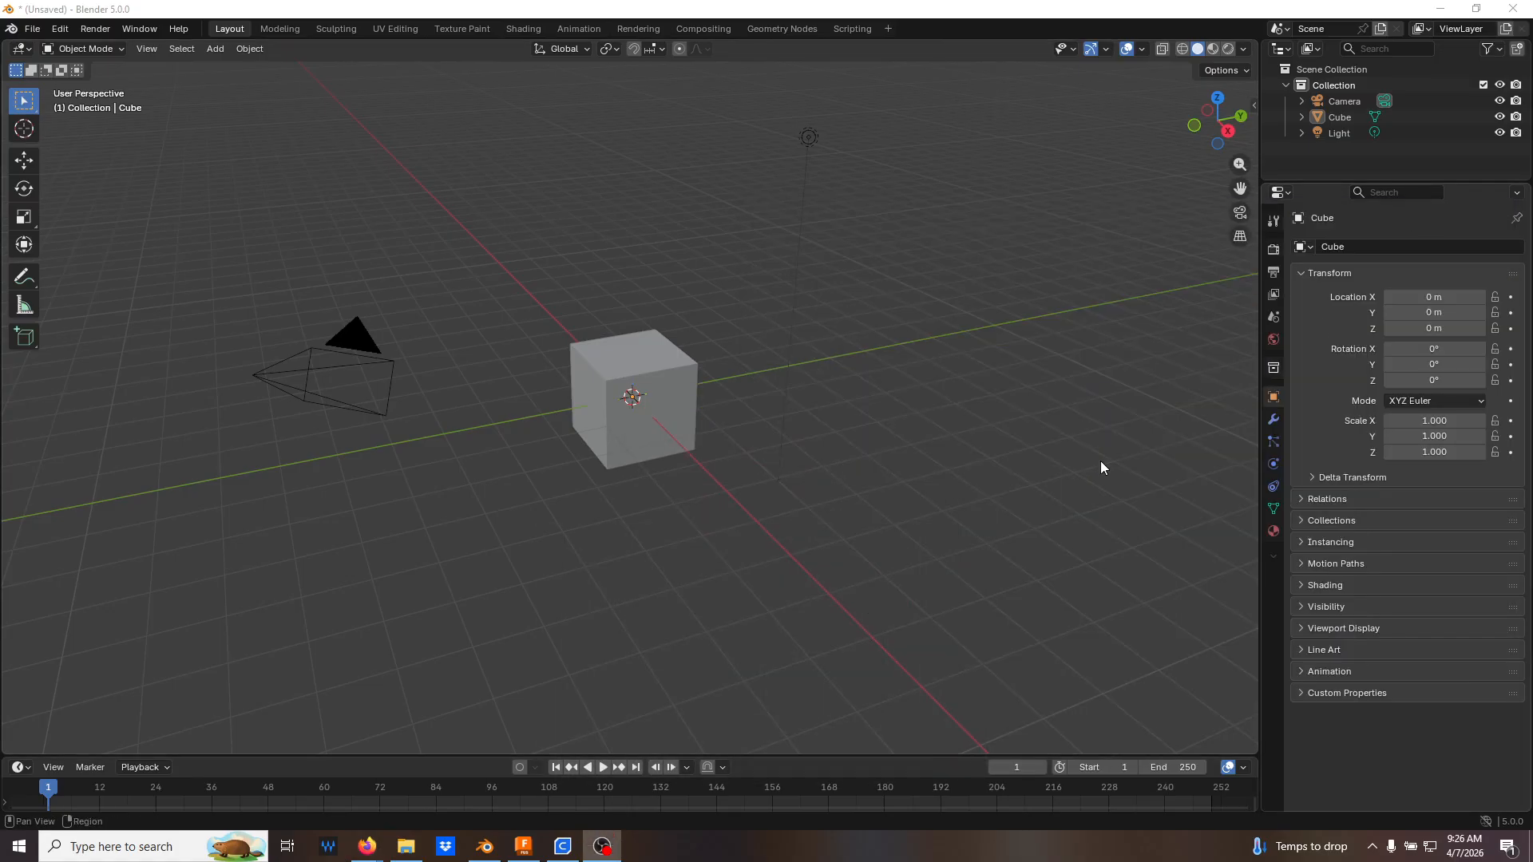
left_click(524, 848)
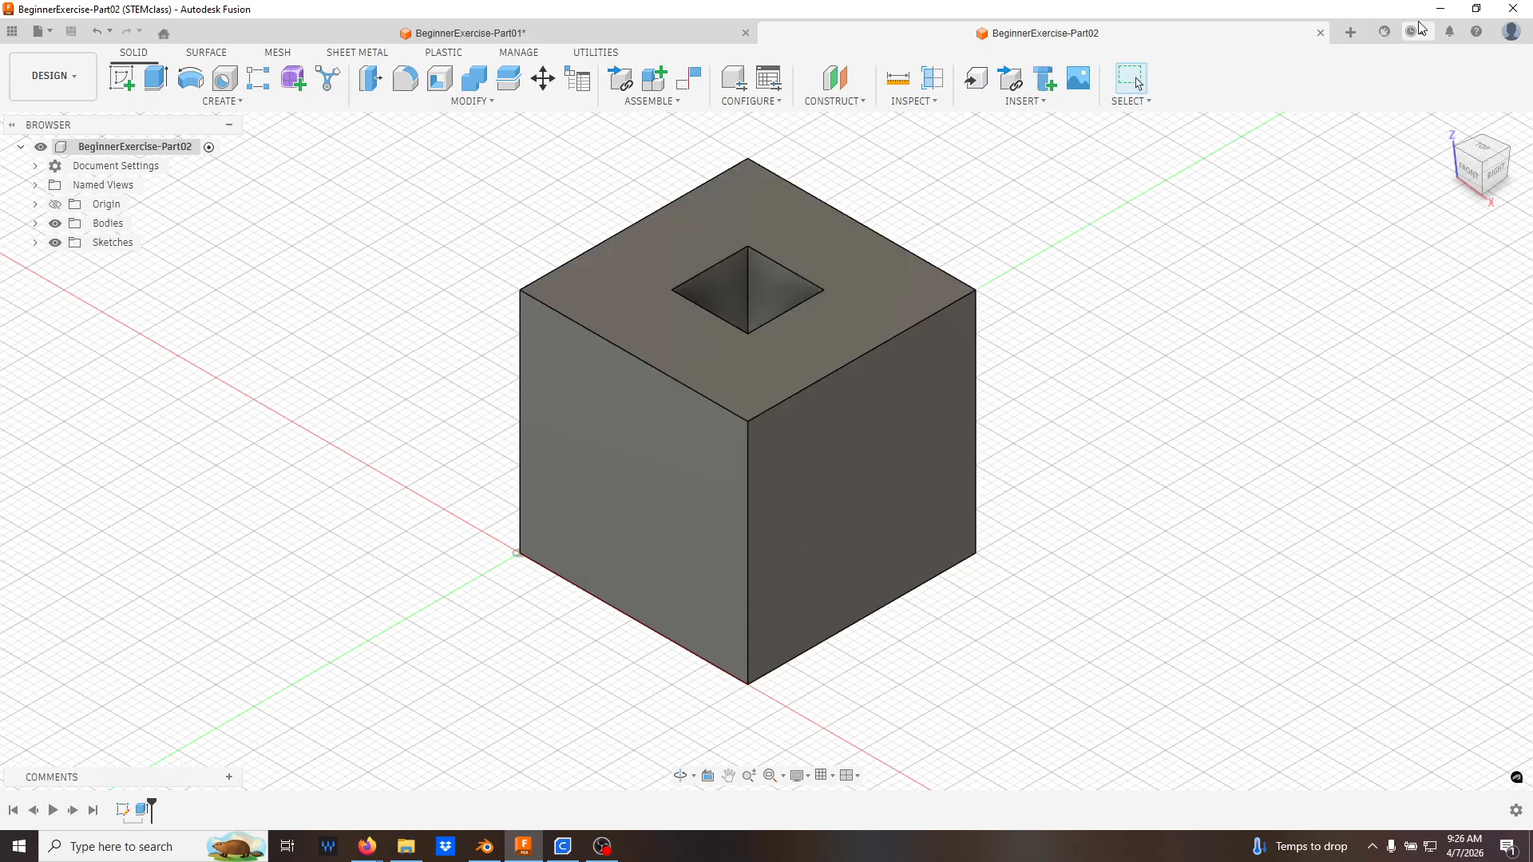
left_click(1440, 9)
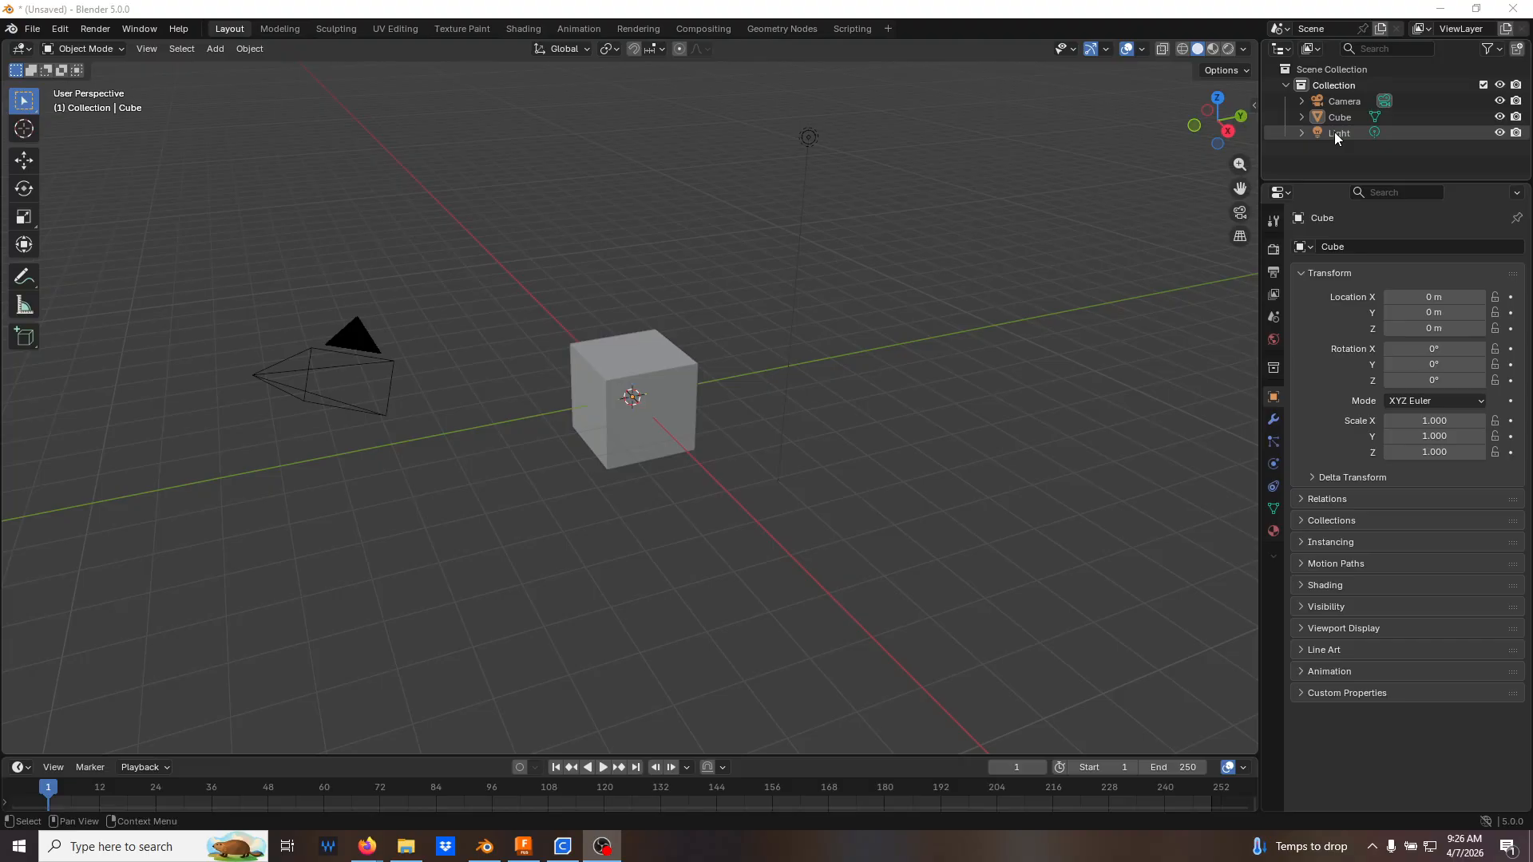
Snap the 3D cursor to the default cube's nearest bottom corner vertex in Edit Mode and return to Object Mode
left_click(629, 435)
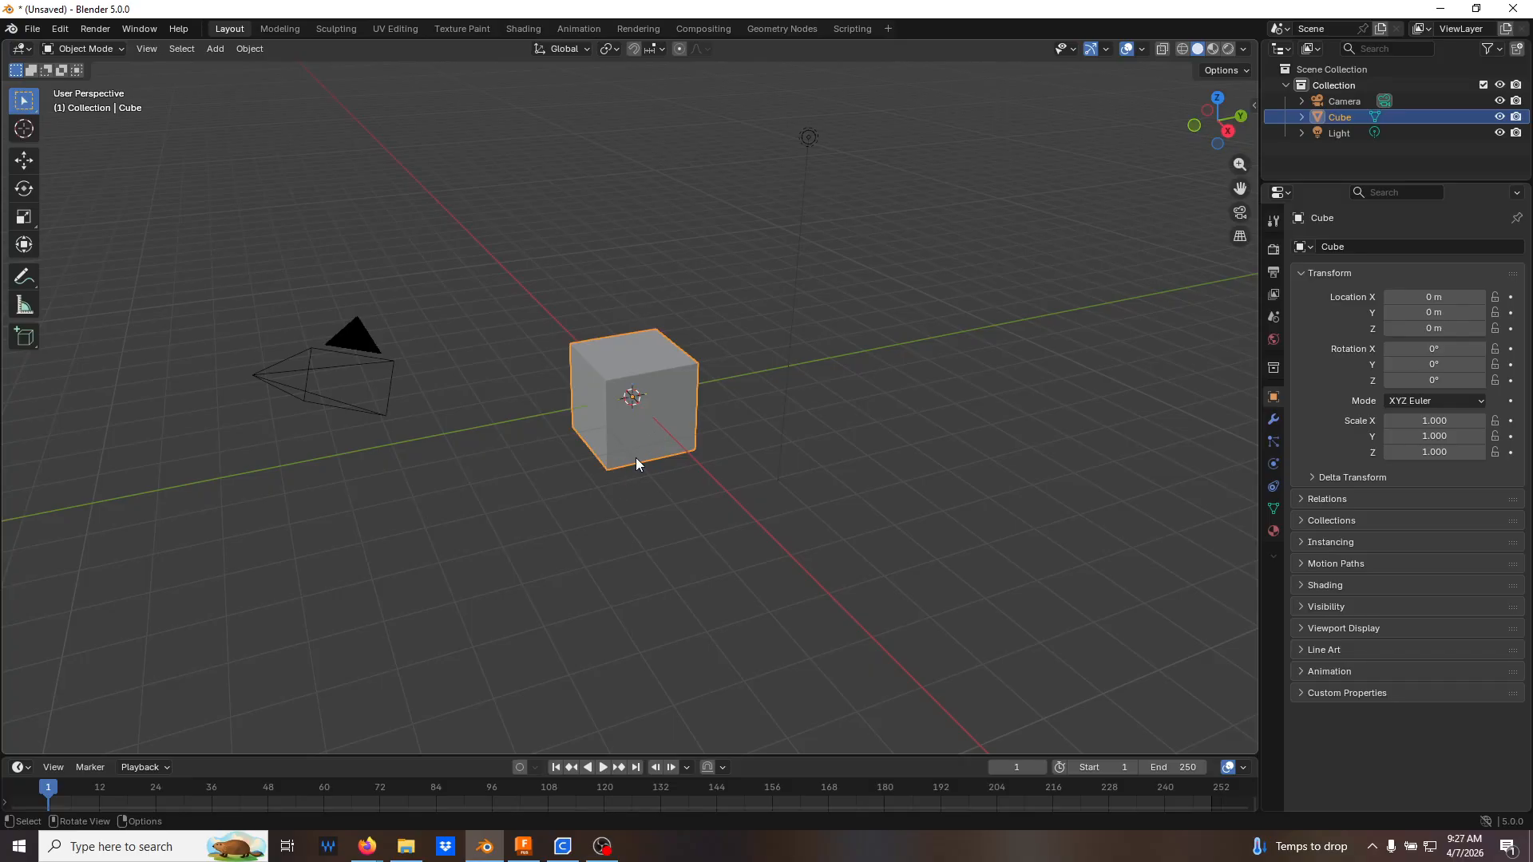
key("Tab")
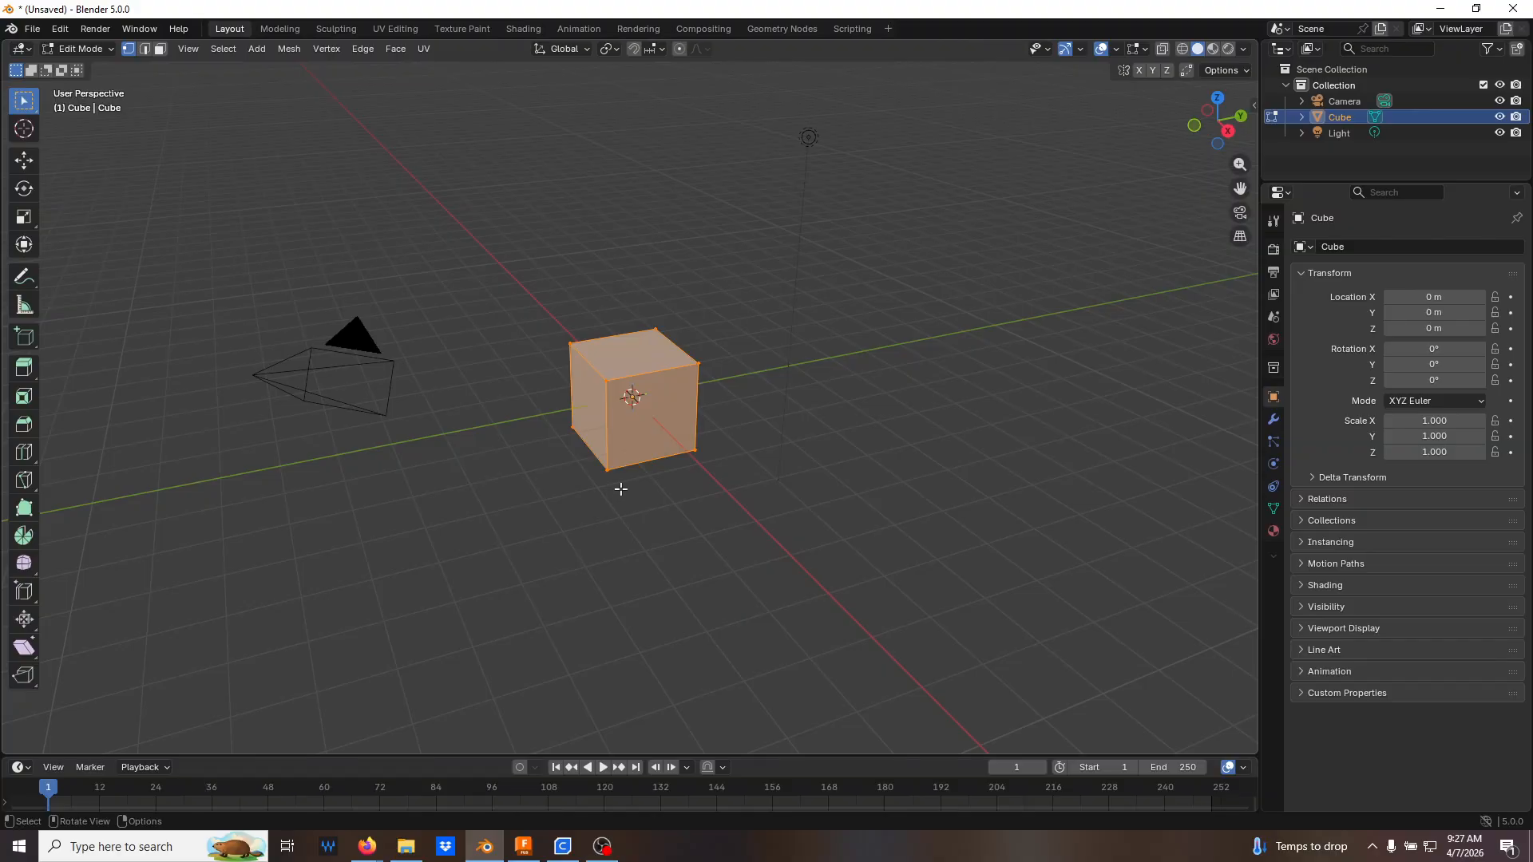
left_click(608, 469)
key("shift+s")
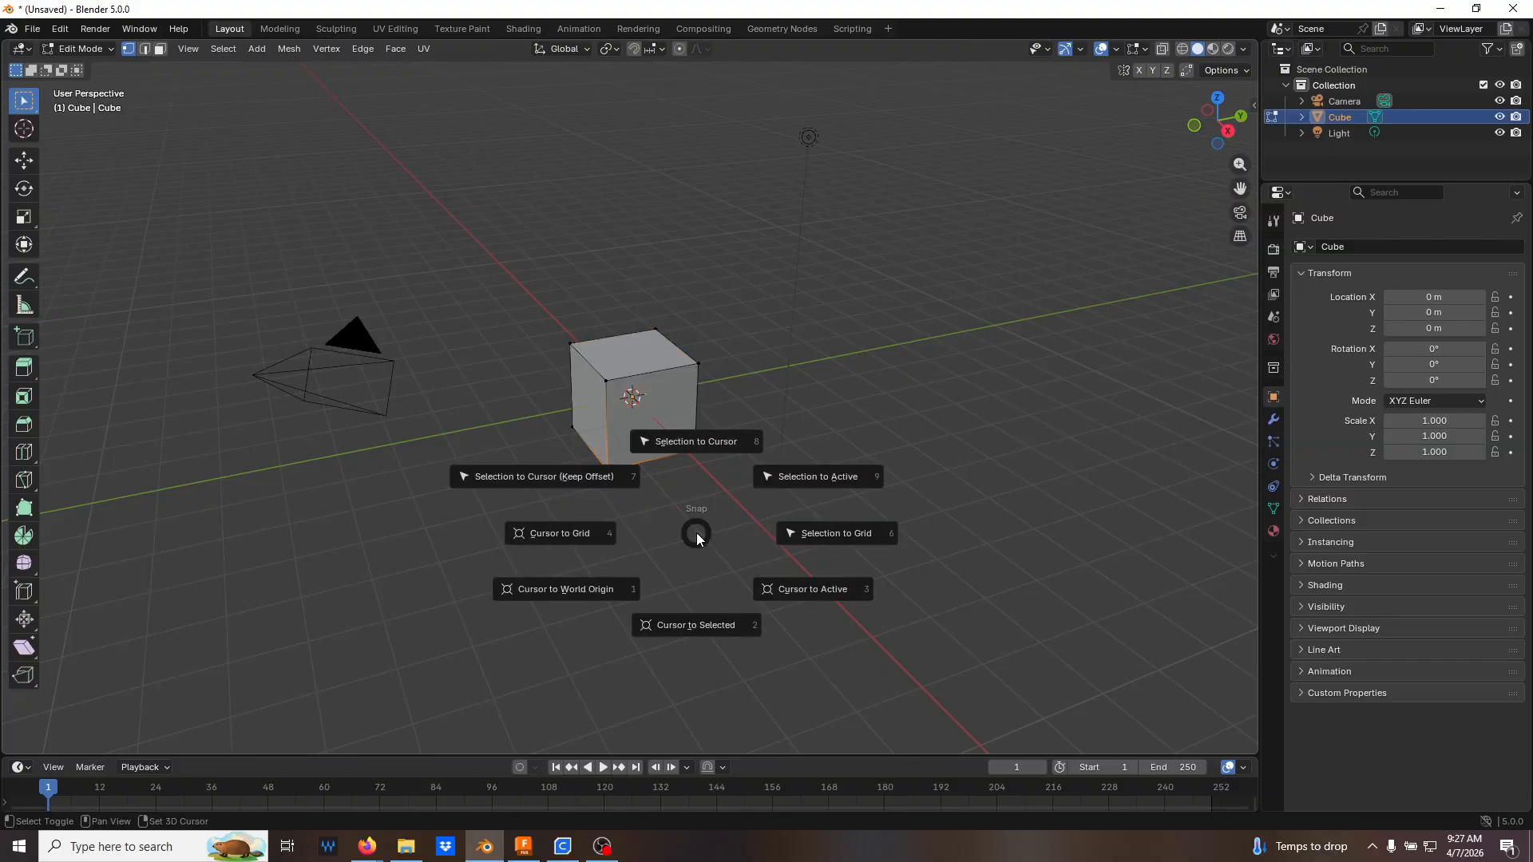
left_click(684, 624)
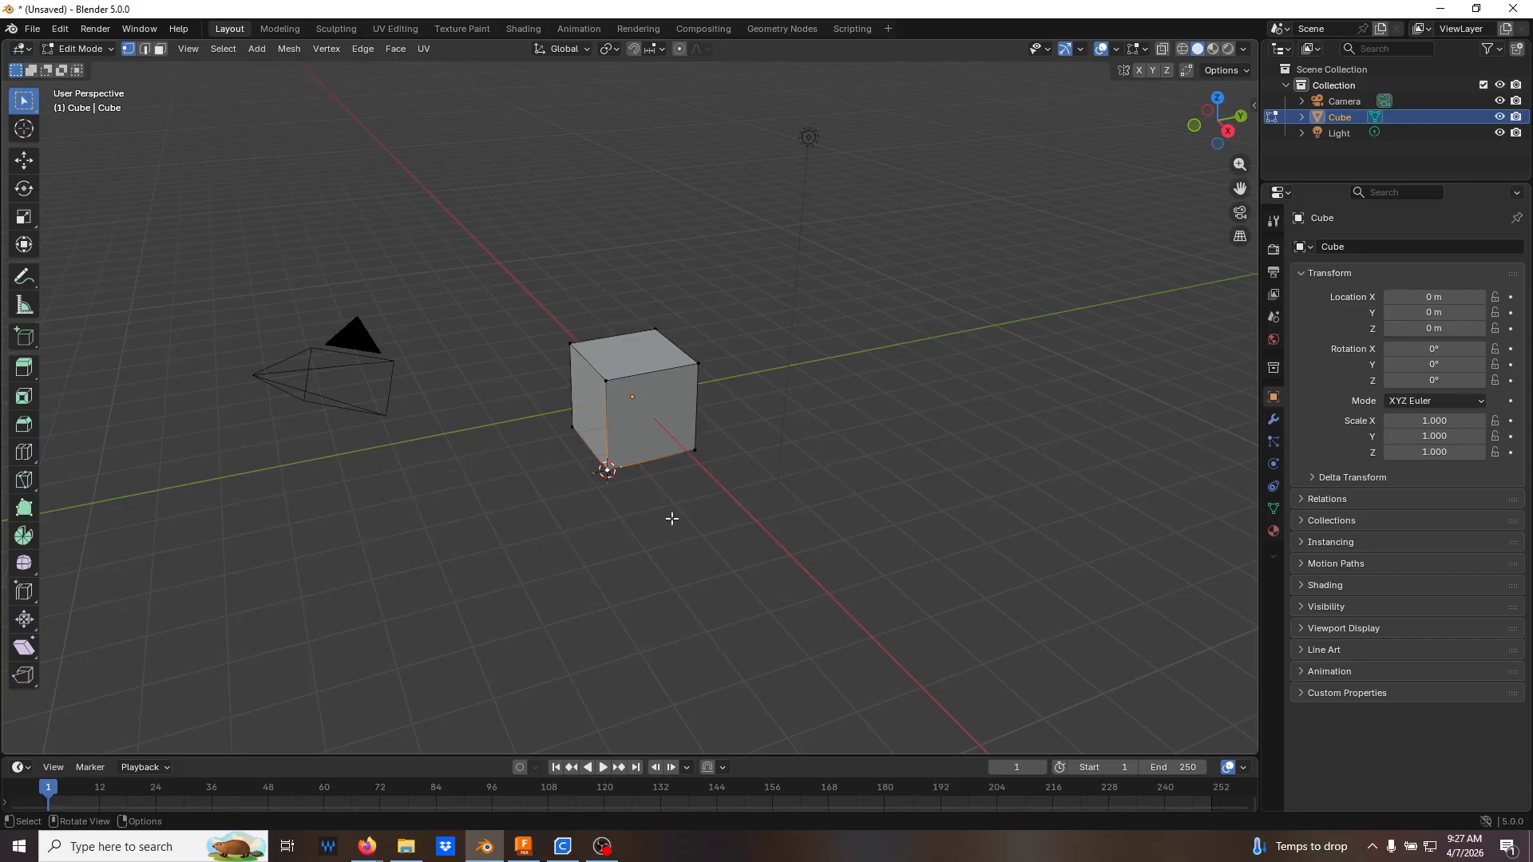
key("Tab")
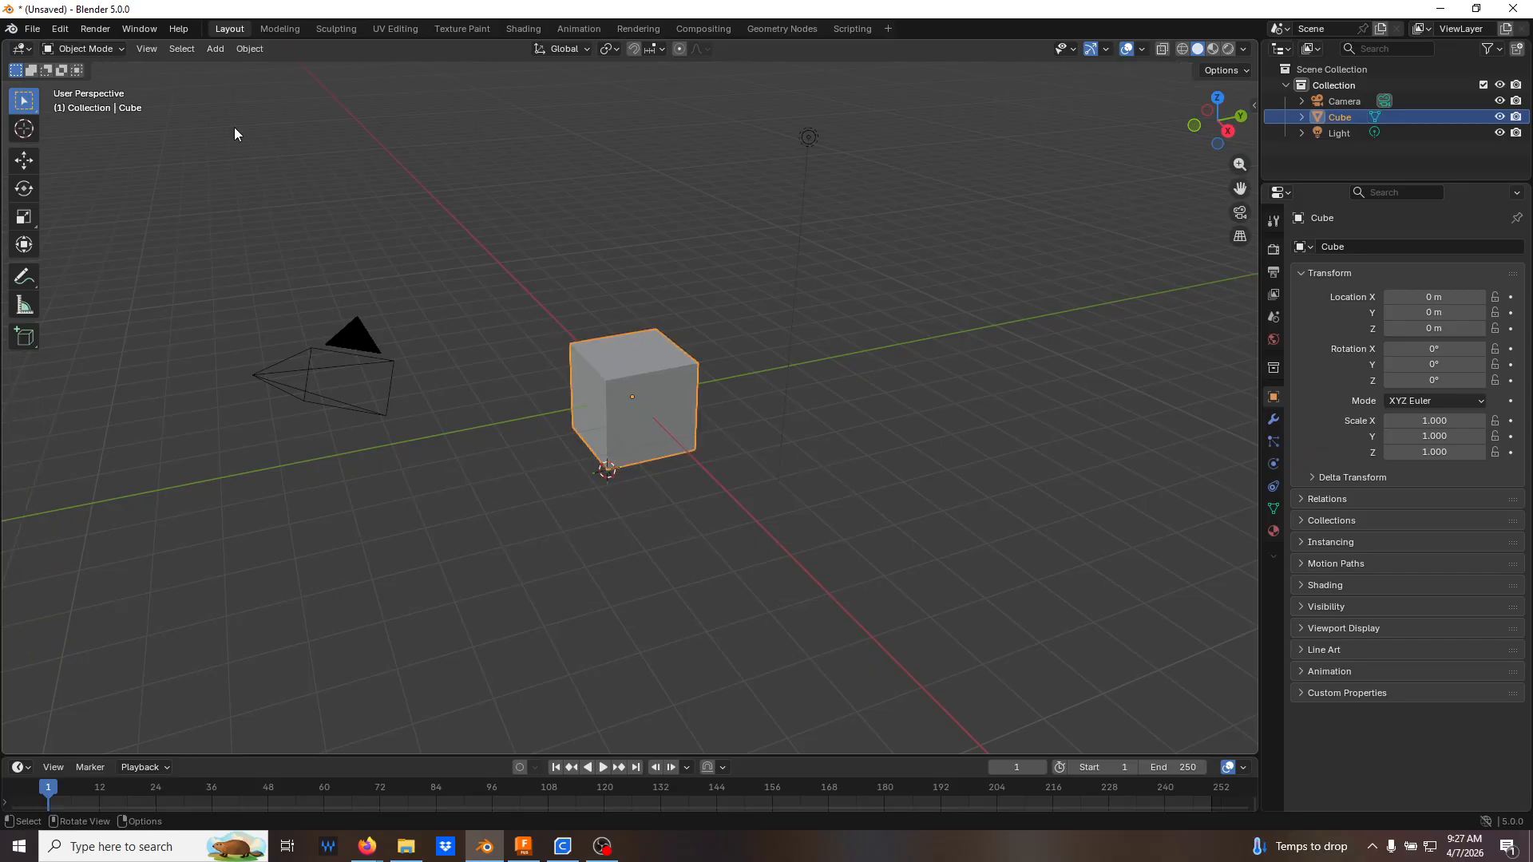
Set the cube's origin to the 3D cursor and clear its location so that corner sits at the world origin
left_click(249, 48)
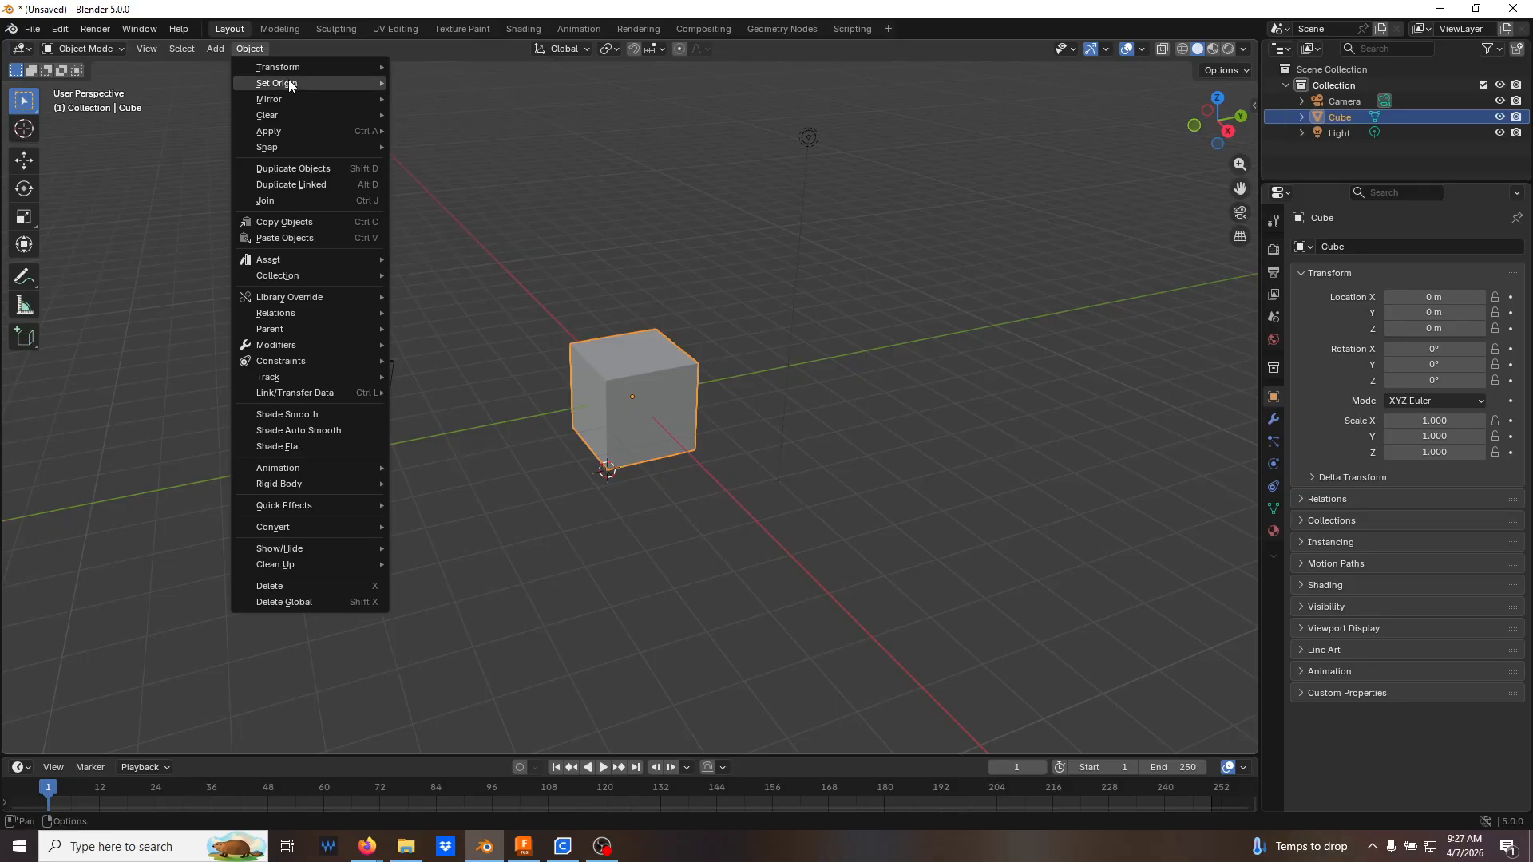
mouse_move(290, 85)
left_click(458, 117)
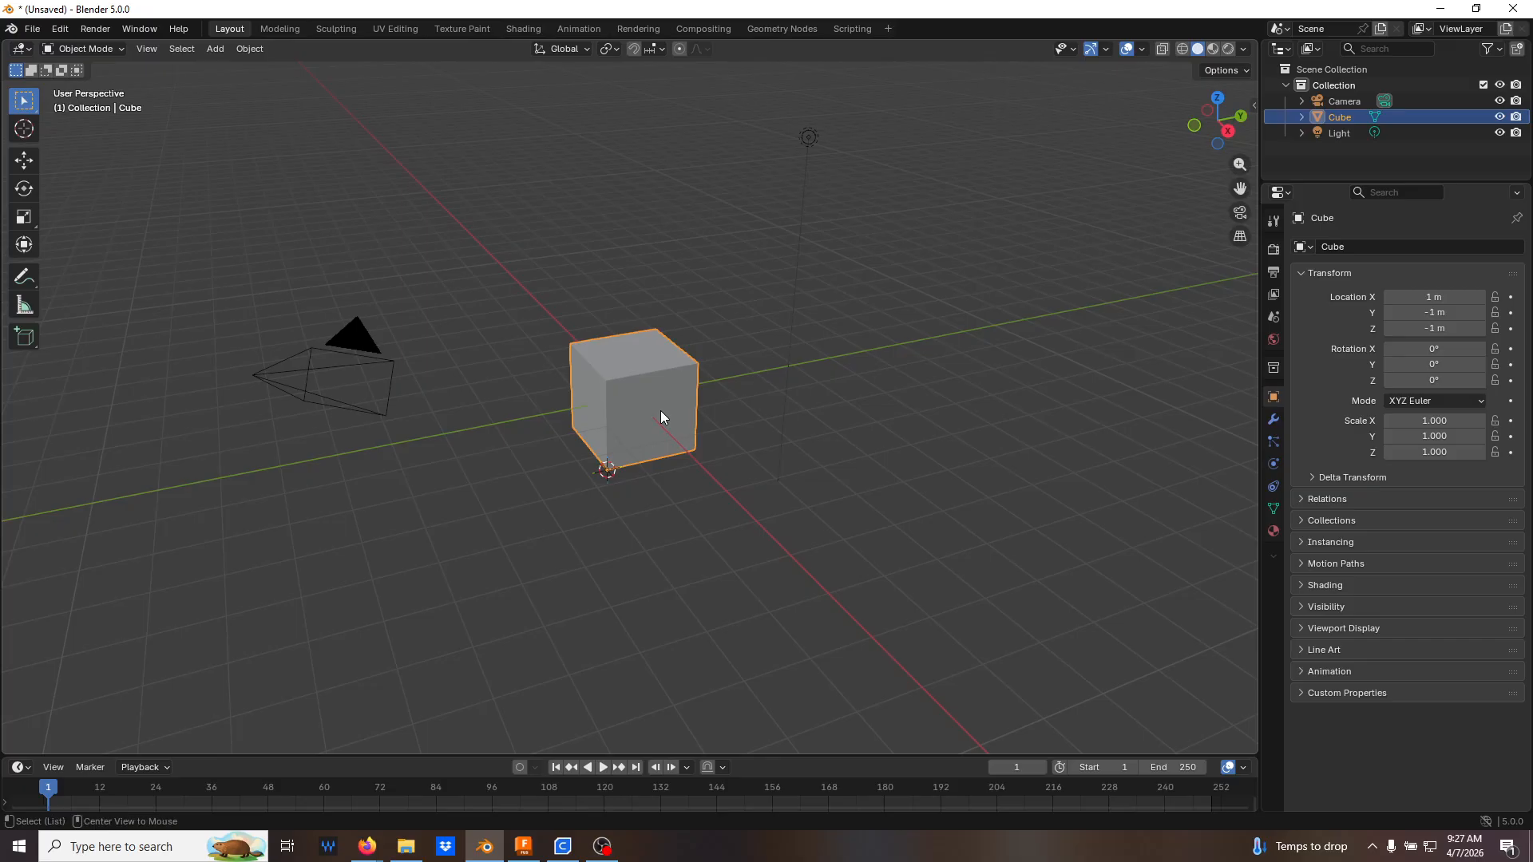
key("alt+g")
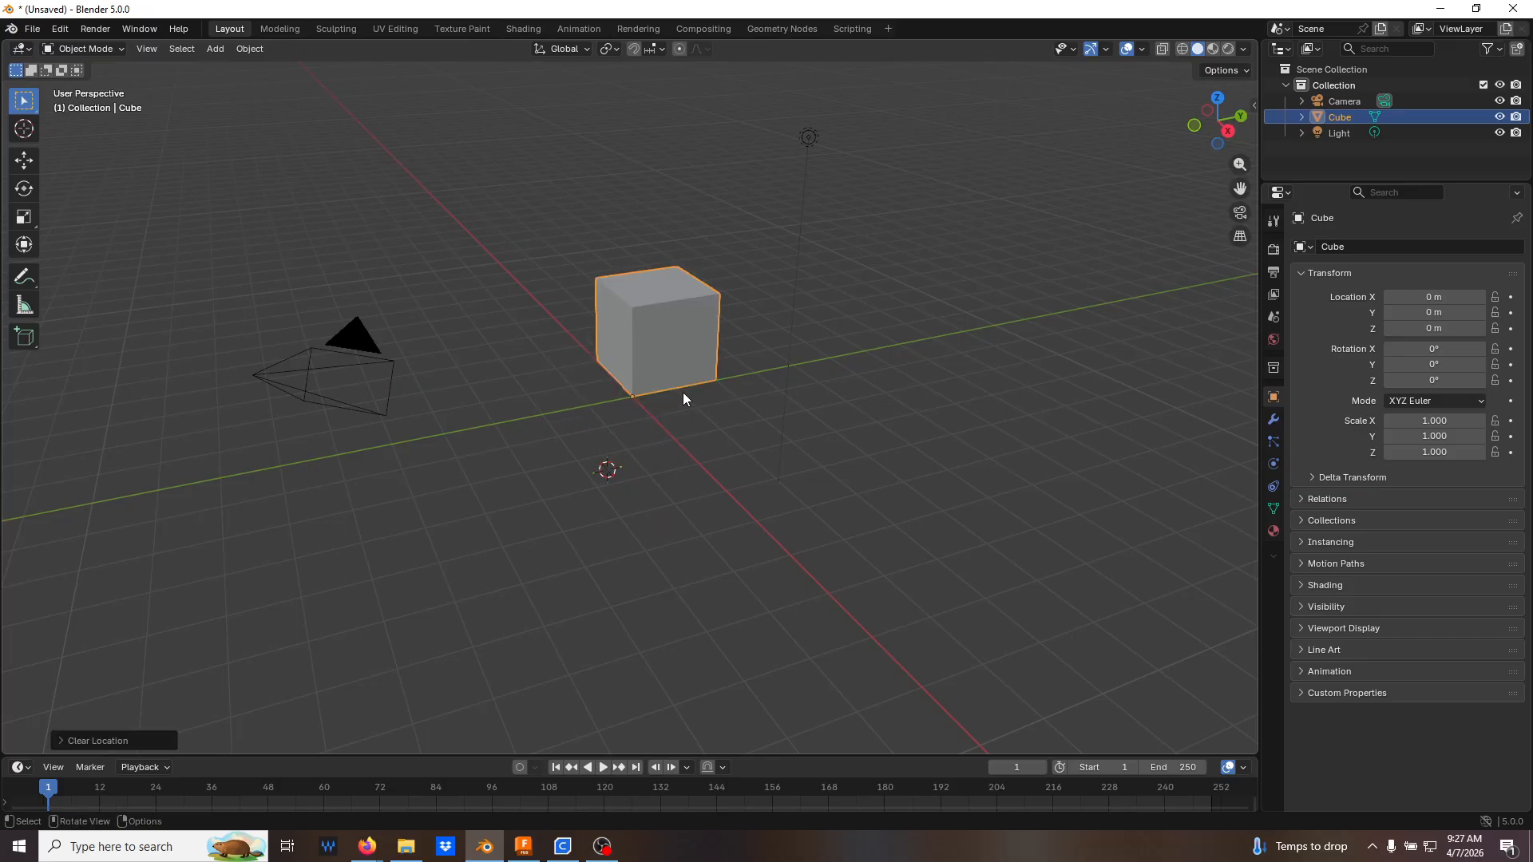
Scale the cube uniformly by a factor of 15 and display its transform values and dimensions in the viewport
middle_click_drag(687, 324, 730, 337)
type("s15")
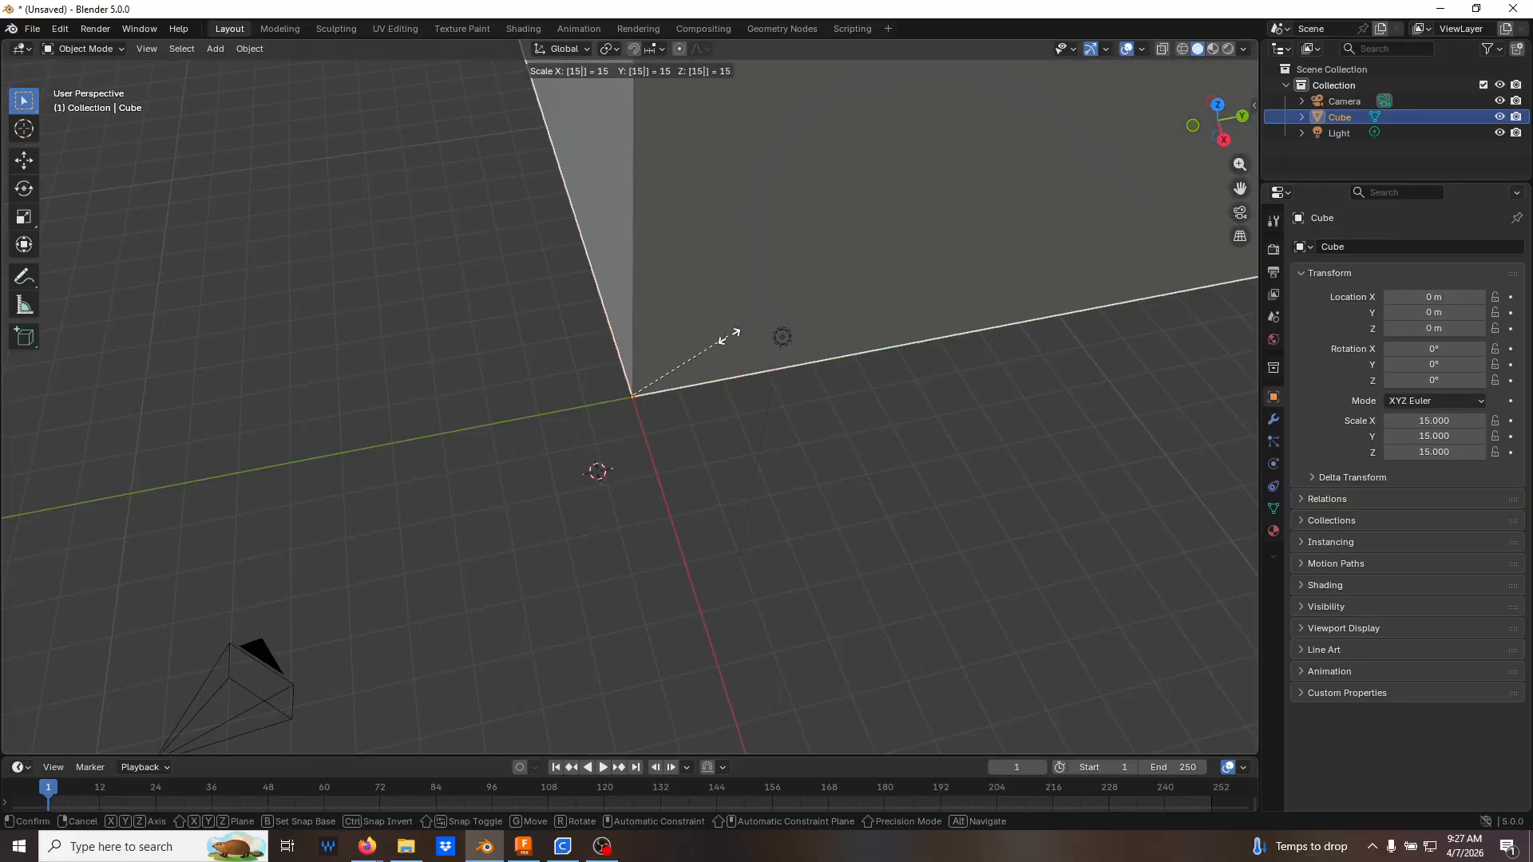
key("Return")
key("n")
mouse_move(850, 200)
middle_mouse_down()
mouse_move(865, 154)
mouse_move(866, 175)
middle_mouse_up()
scroll(867, 174, "down", 2)
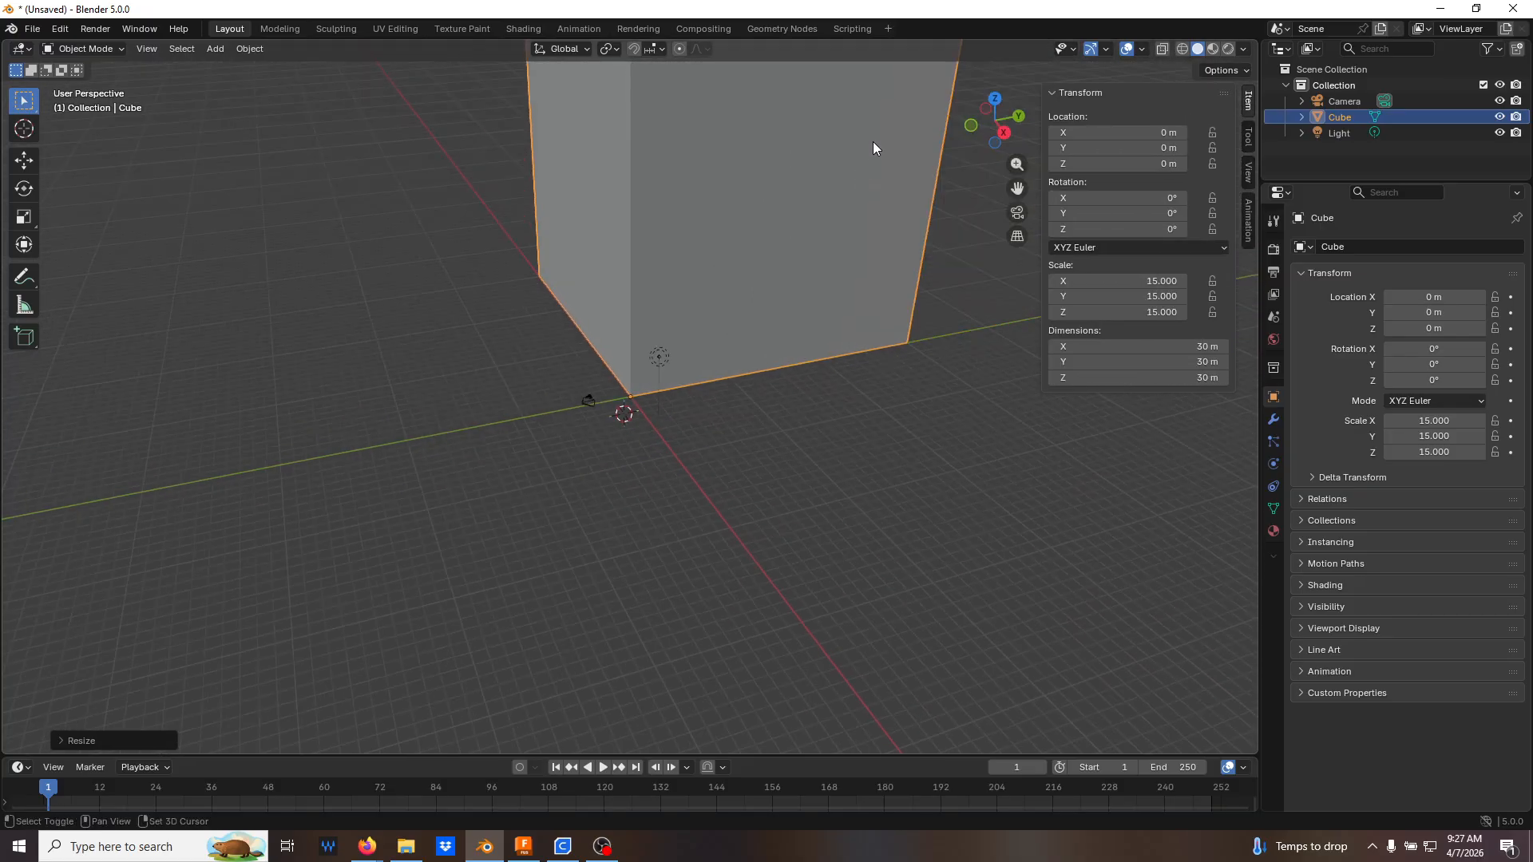
scroll(876, 147, "down", 4)
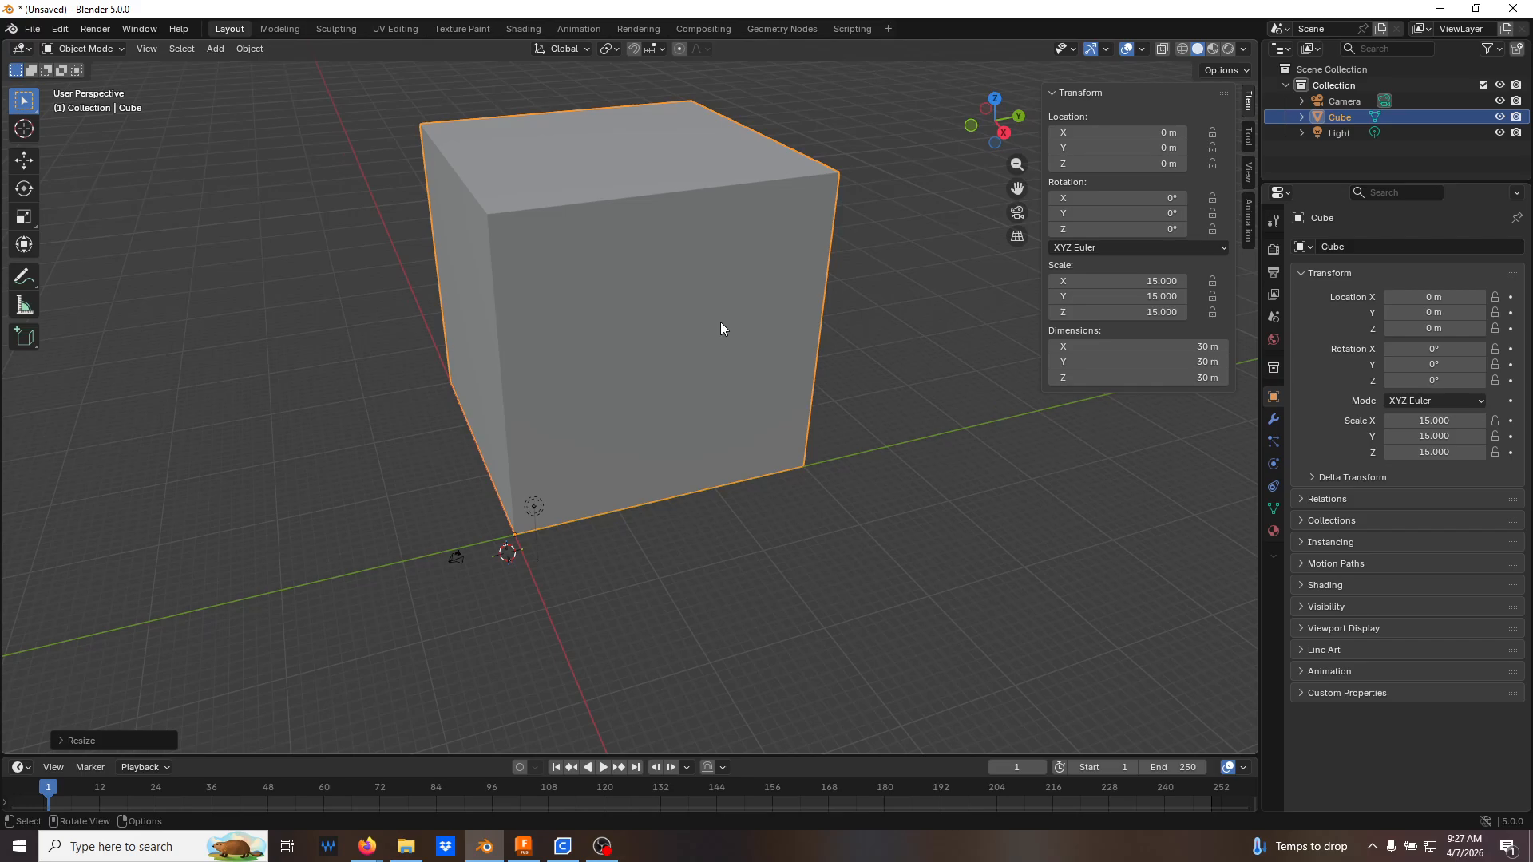
Apply the cube's scale while keeping its dimensions
key("ctrl+a")
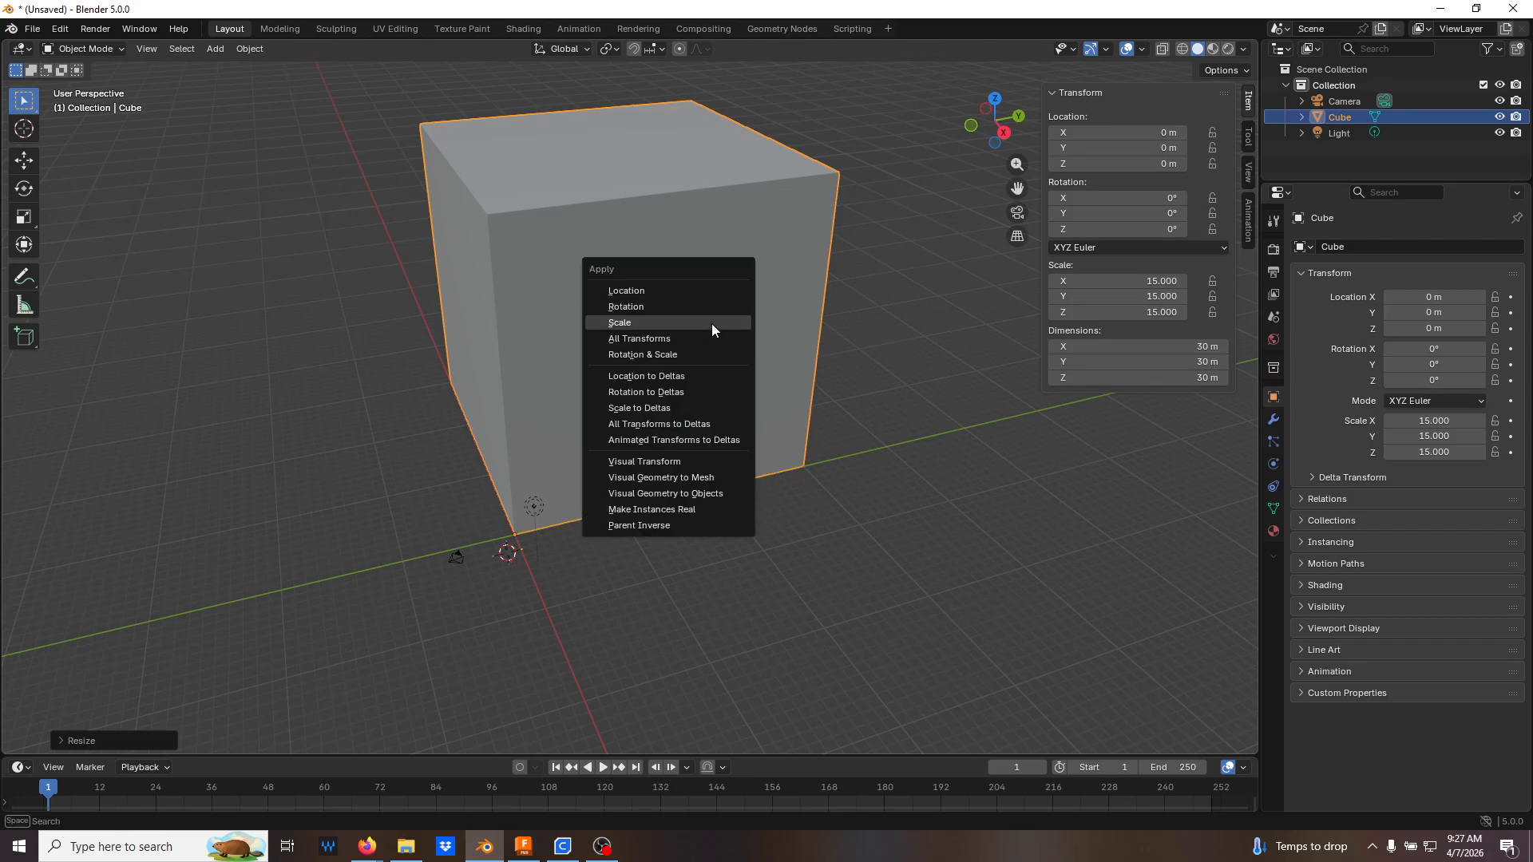
left_click(711, 323)
mouse_move(792, 299)
middle_mouse_down()
mouse_move(782, 340)
mouse_move(783, 315)
middle_mouse_up()
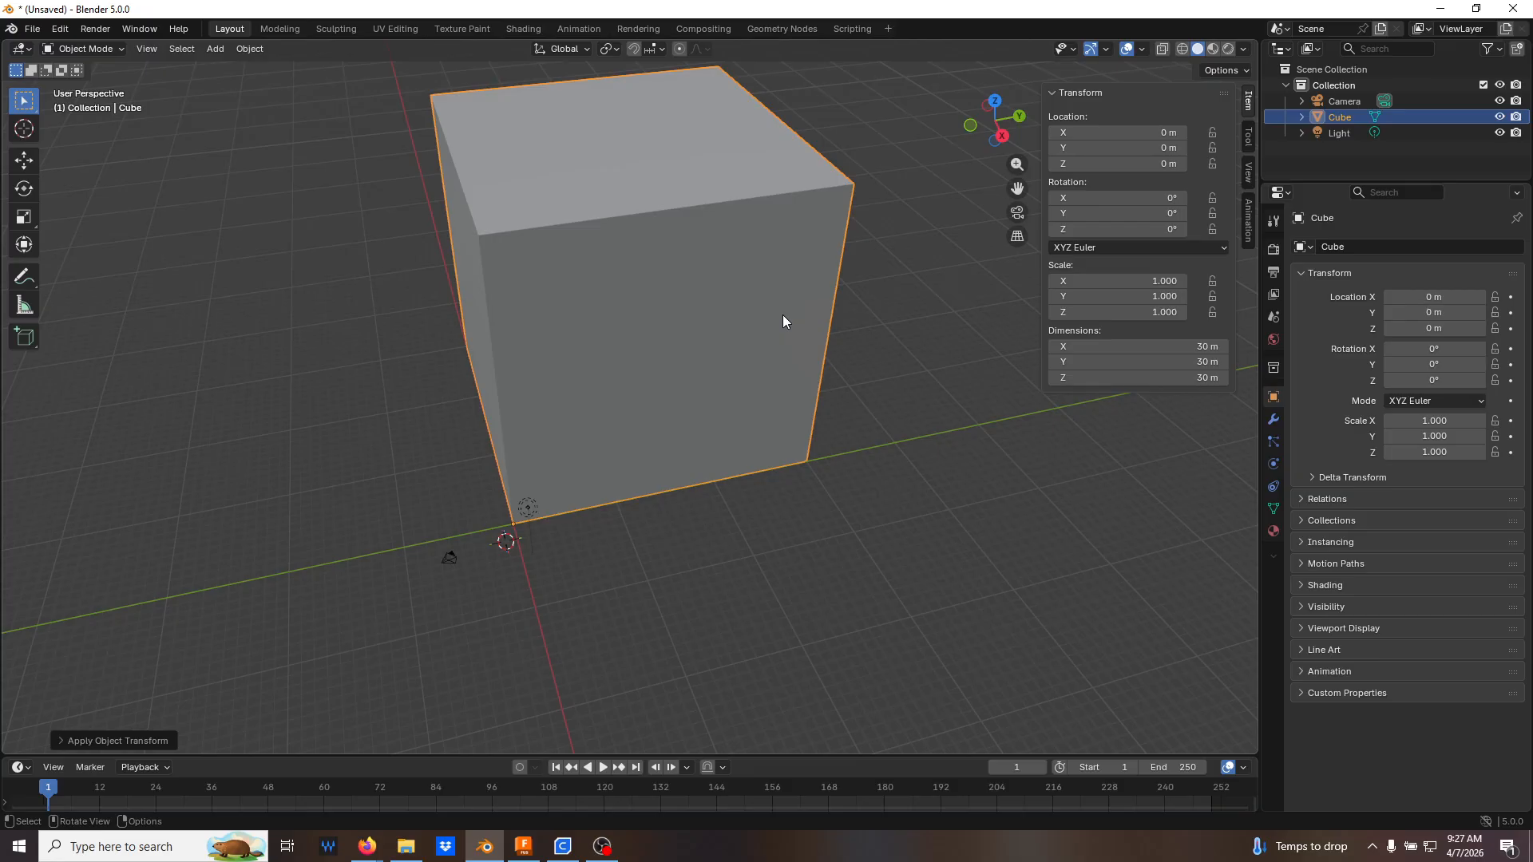
Inset the cube's top face by 10 m in Edit Mode with face selection
key("Tab")
middle_click_drag(735, 239, 731, 302)
key("3")
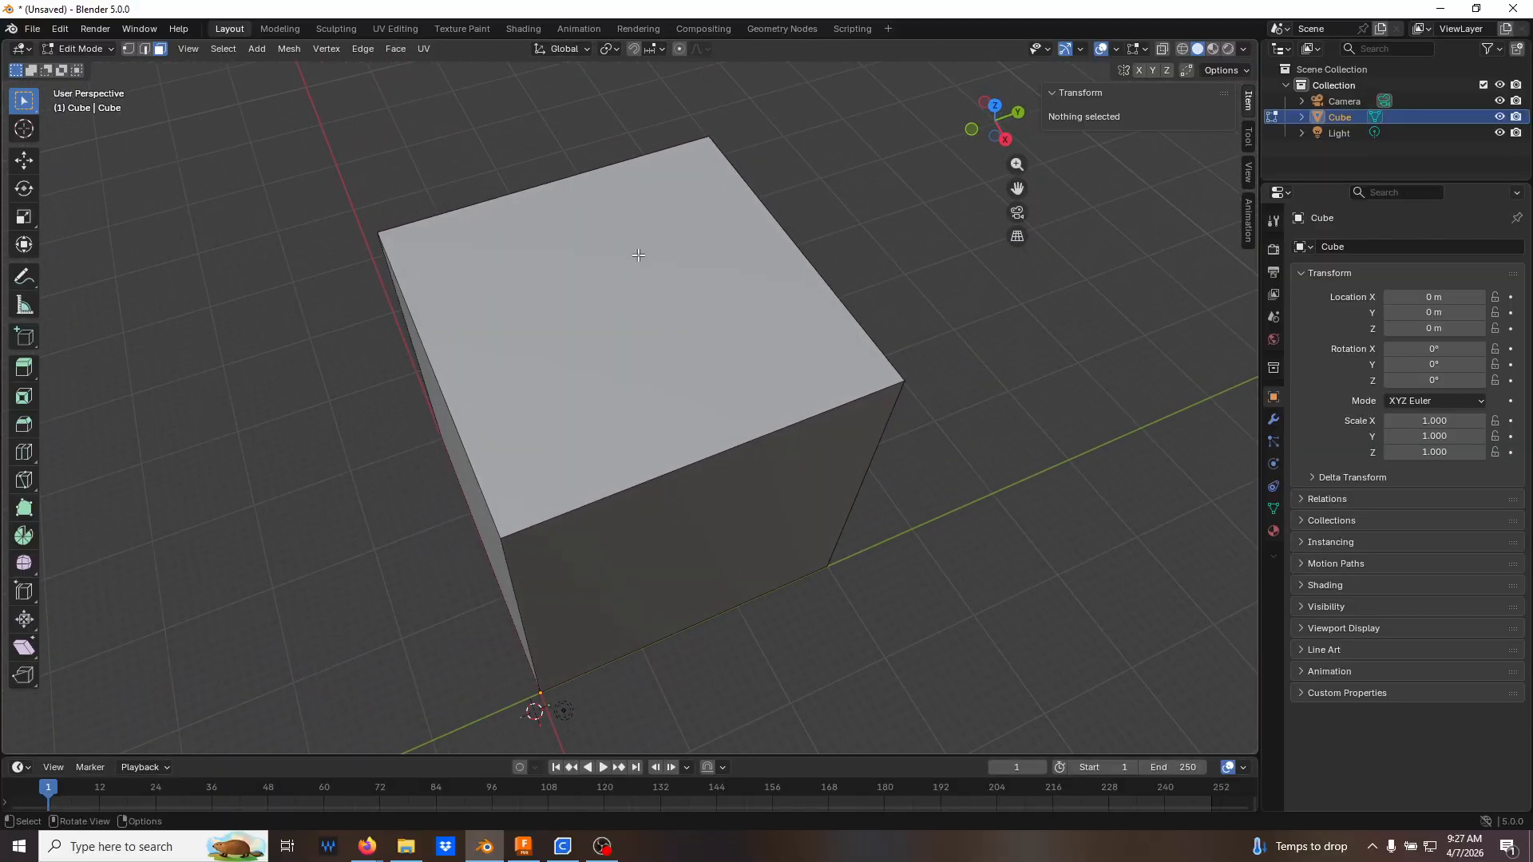
left_click(639, 257)
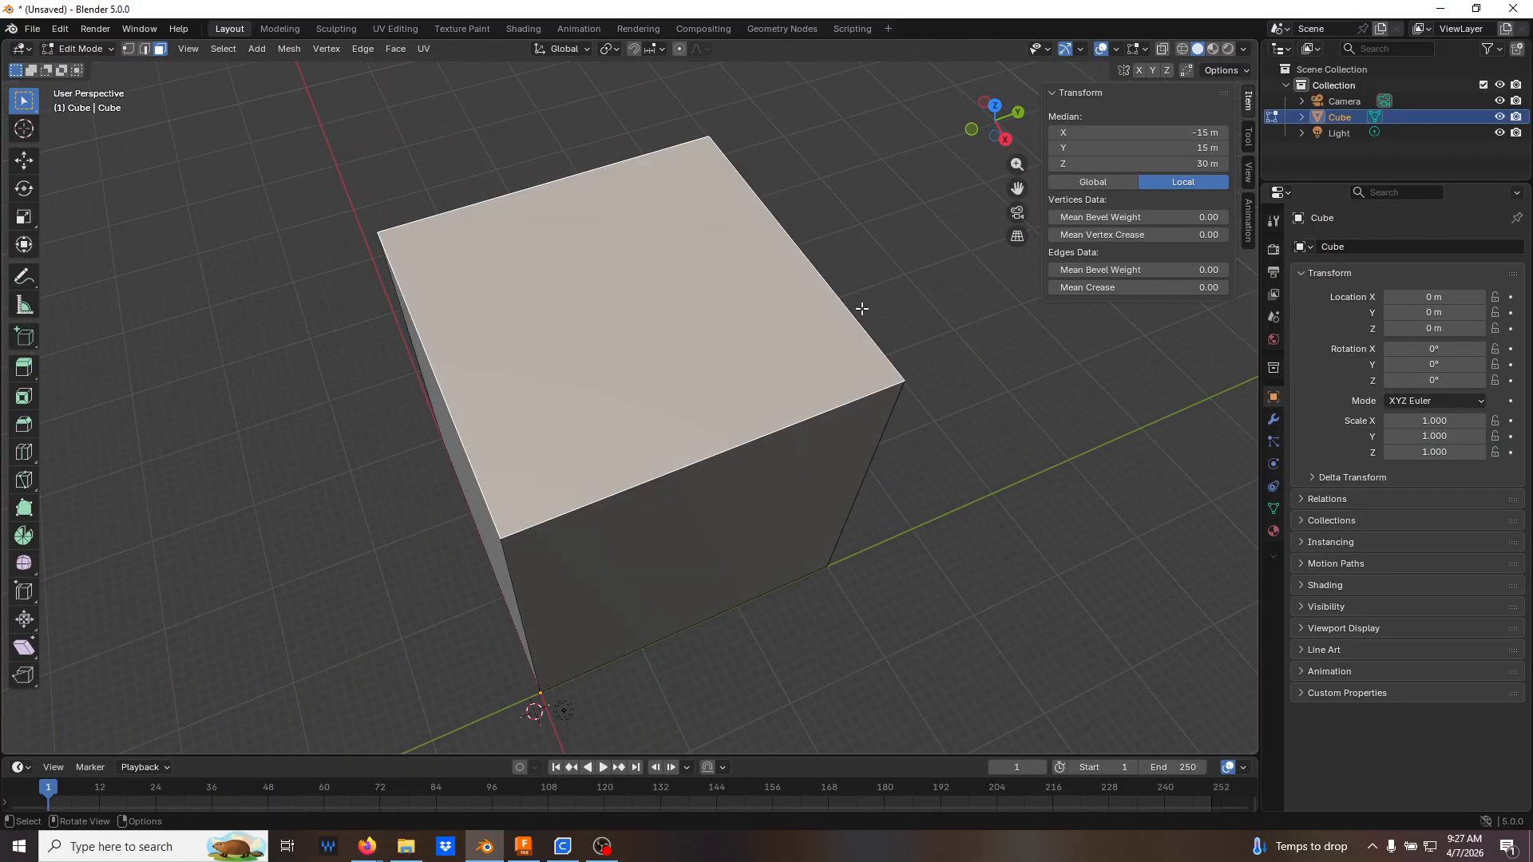
key("ctrl+l")
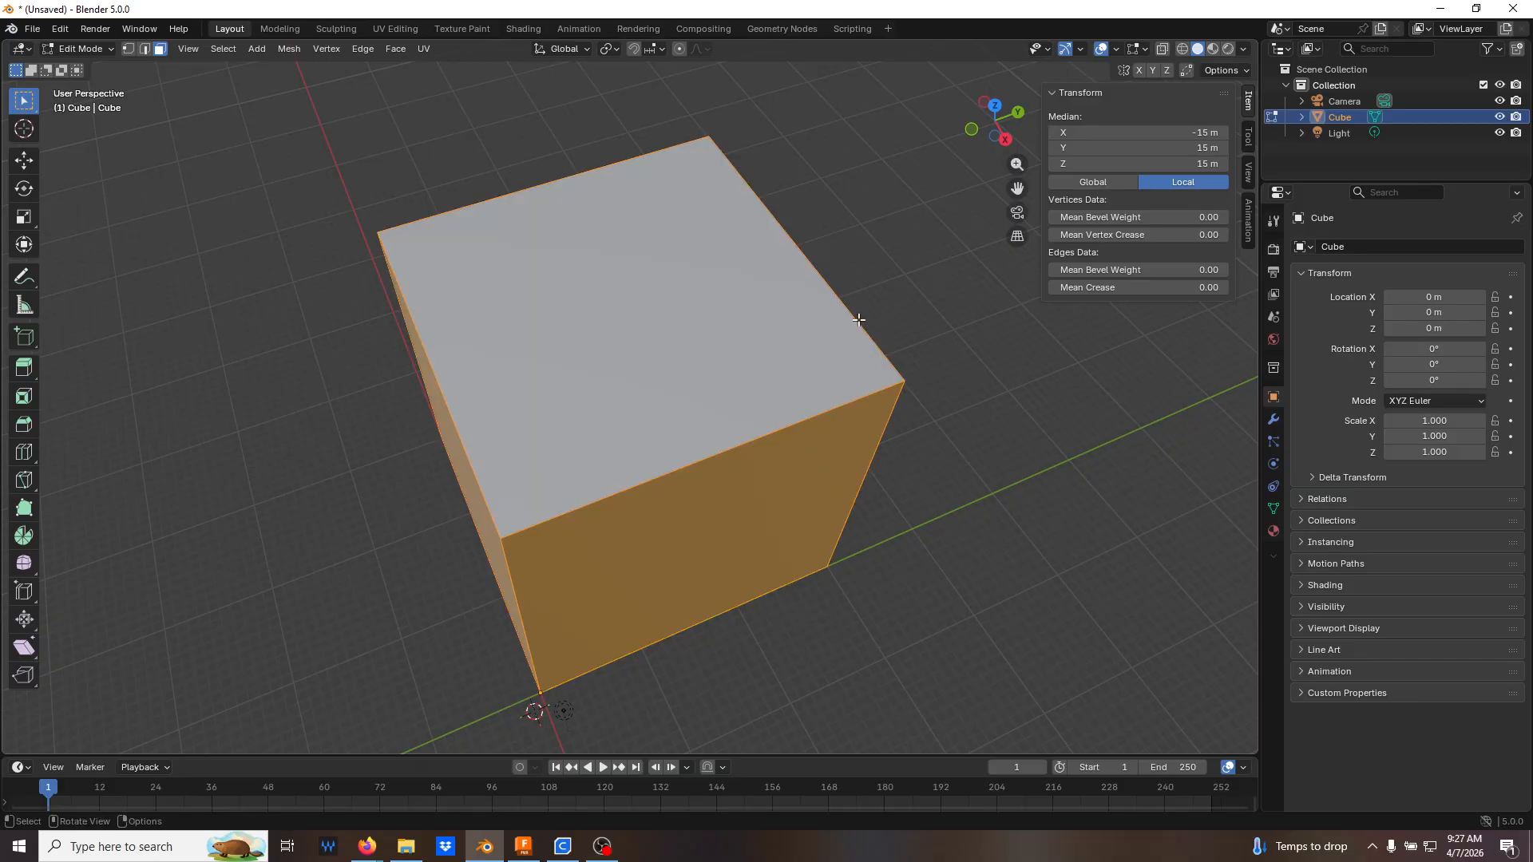
key("alt+a")
left_click(717, 371)
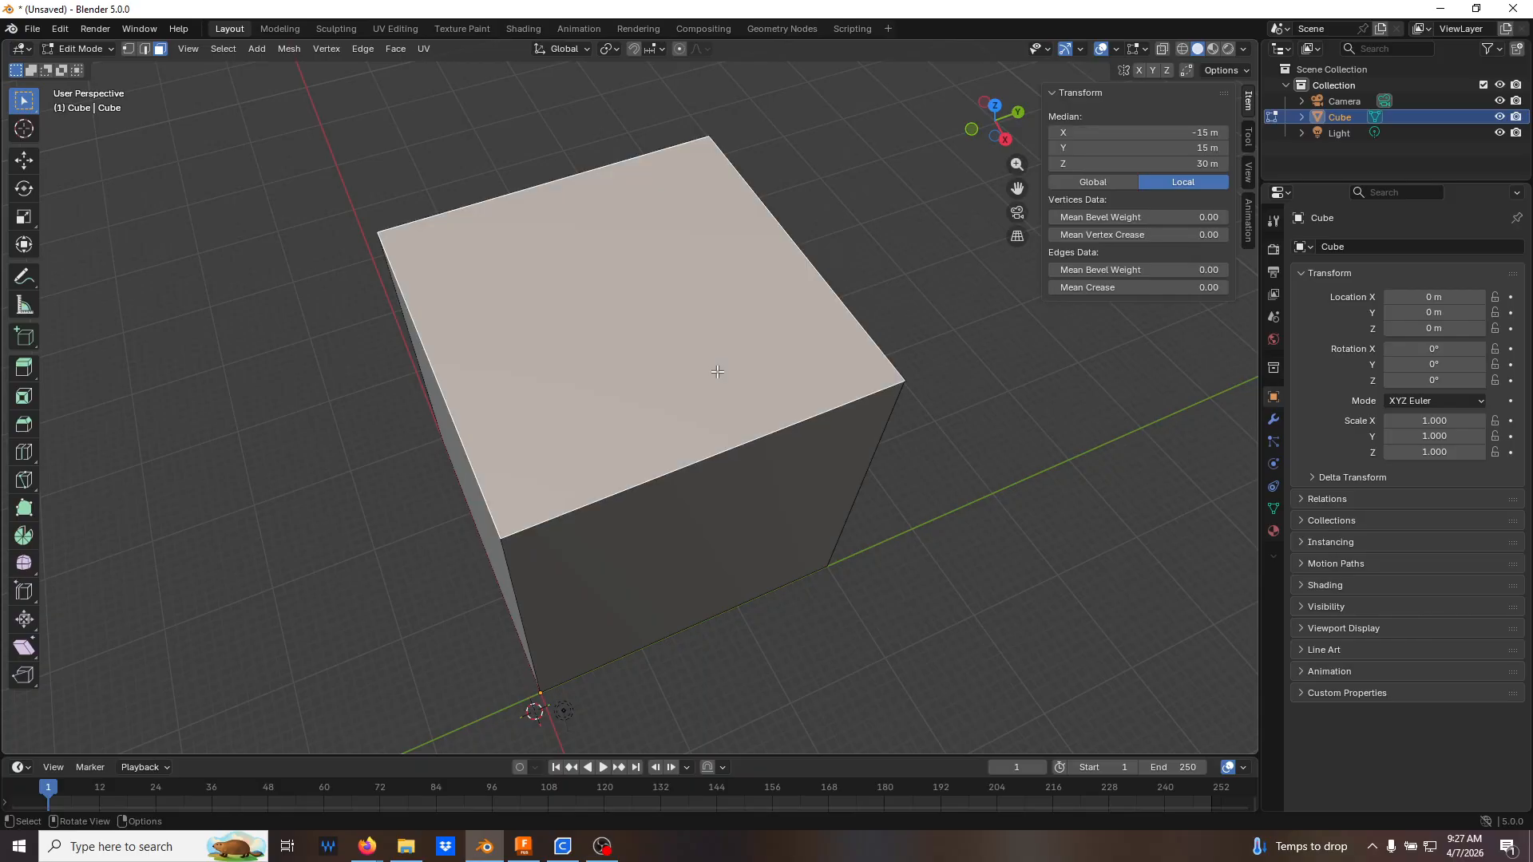
key("i")
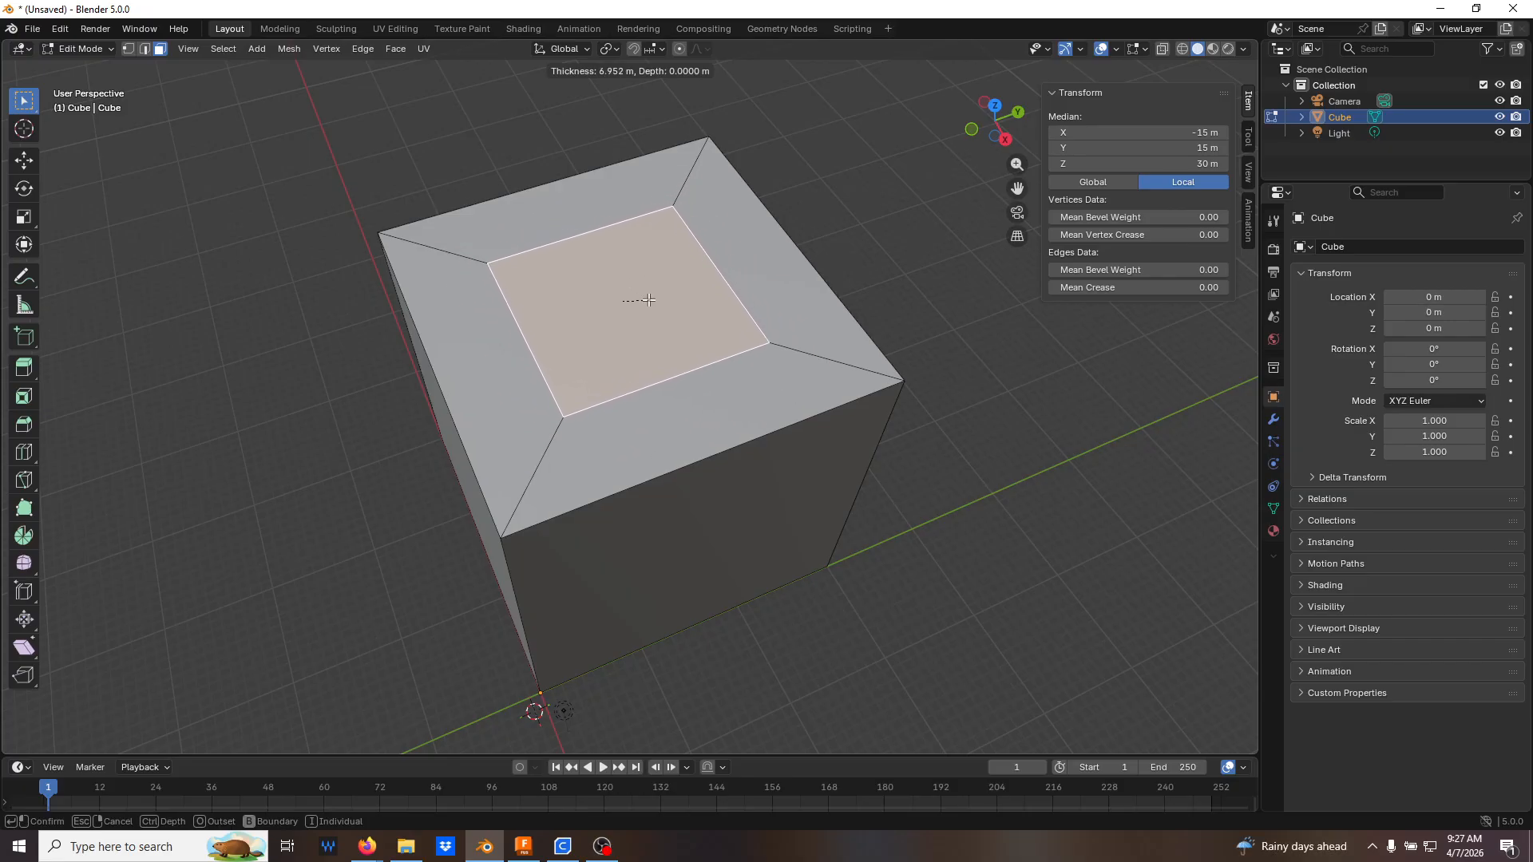
type("10")
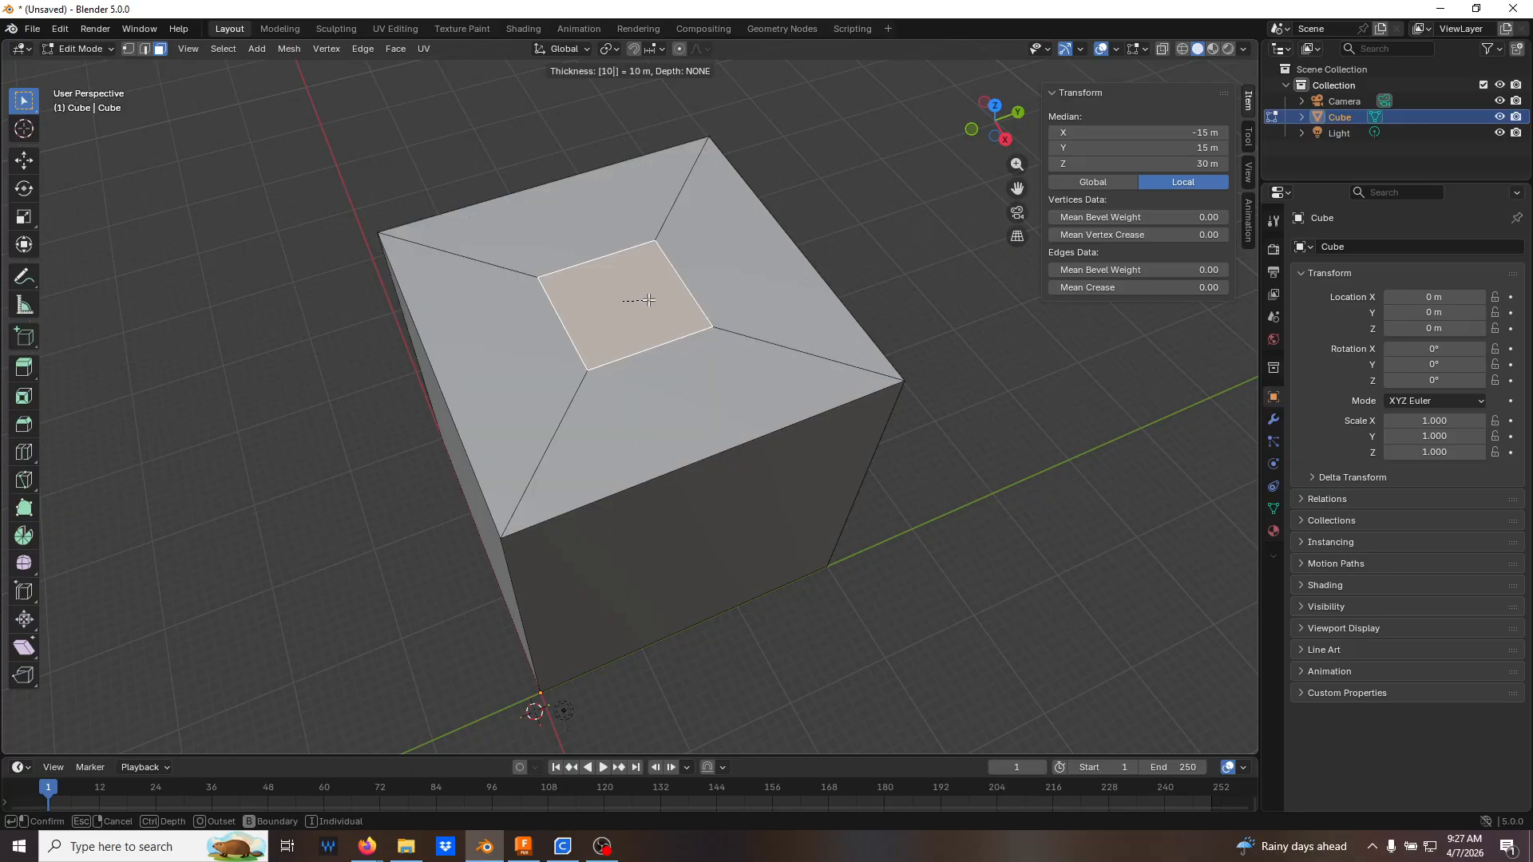
key("Return")
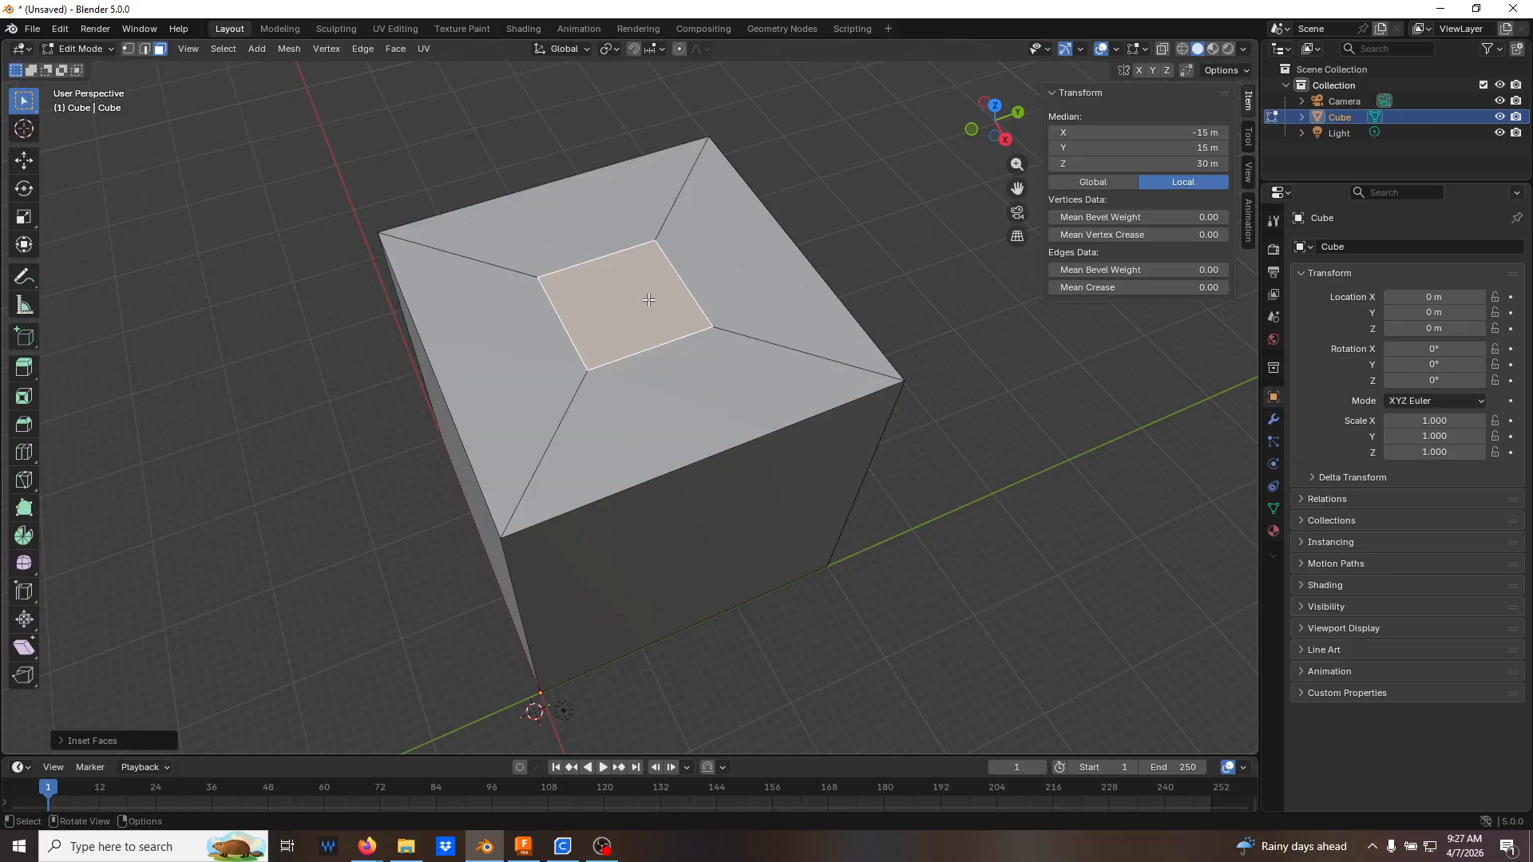
Delete the bottom face of the cube
middle_click_drag(815, 619, 793, 410)
left_click(716, 468)
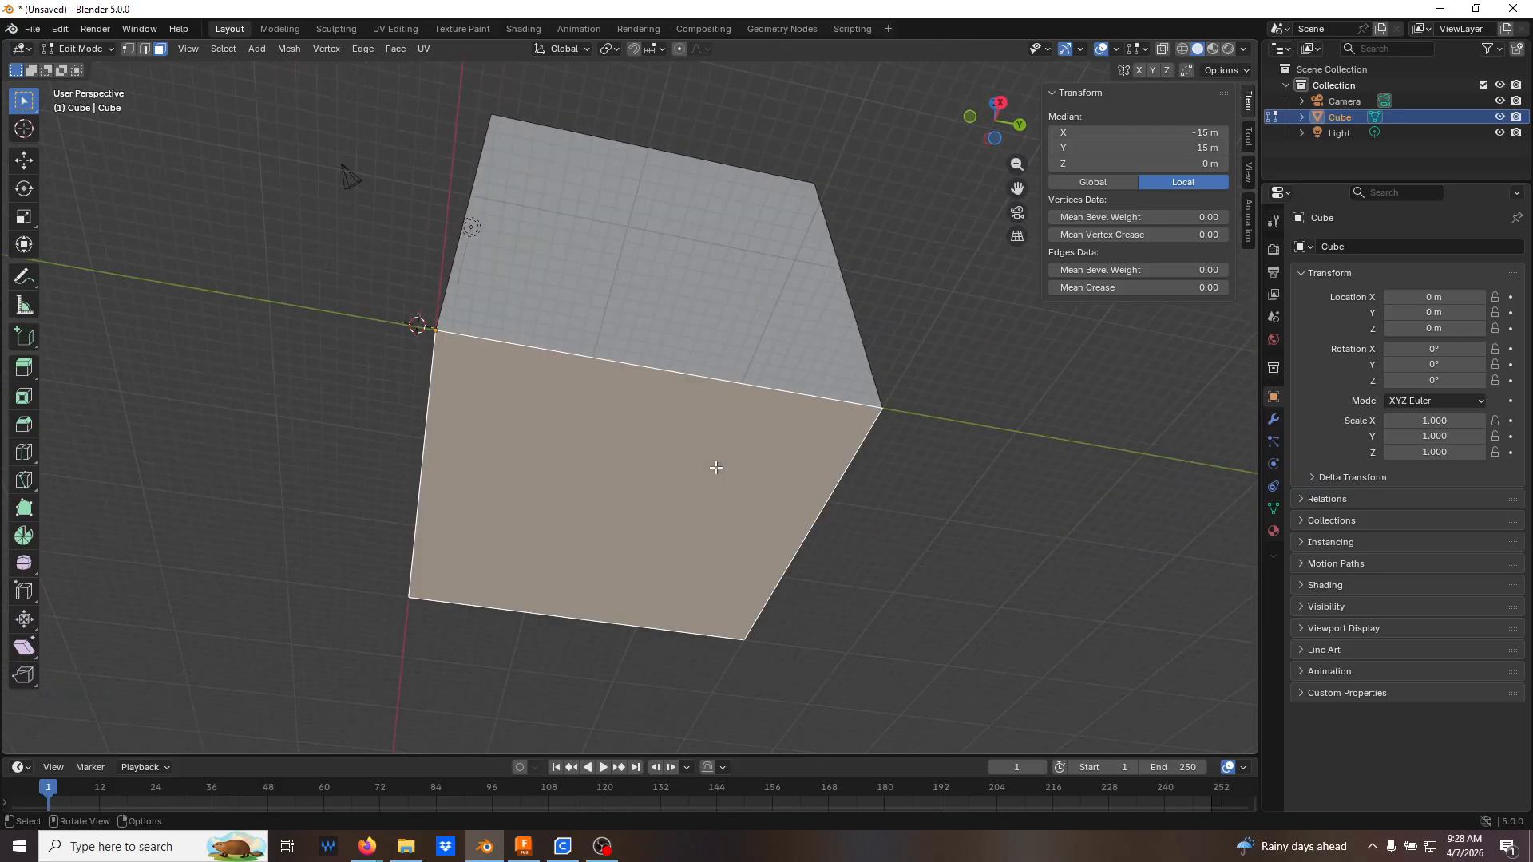
key("x")
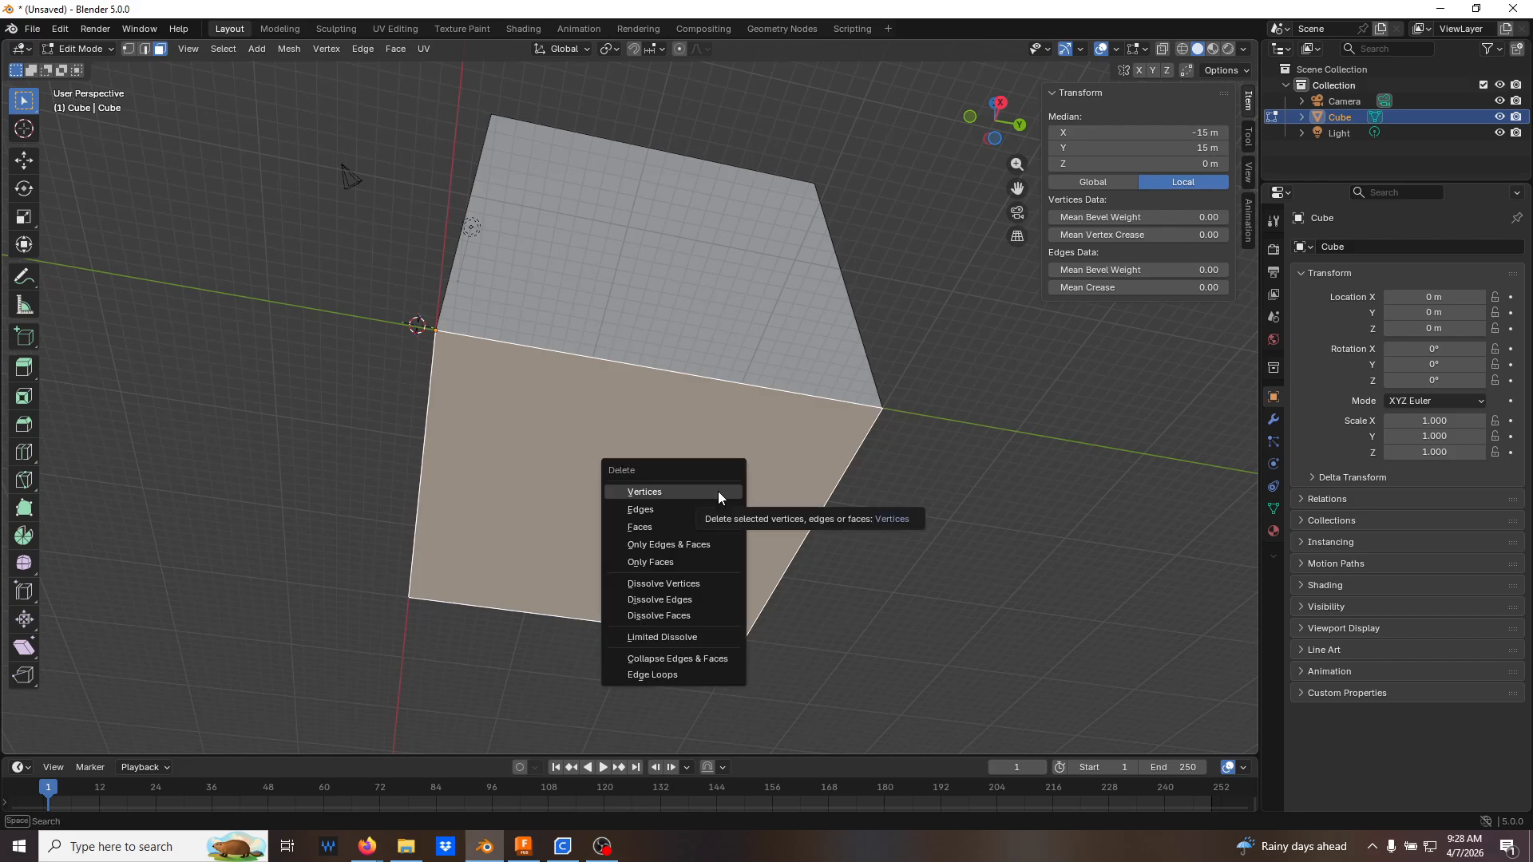
left_click(715, 527)
Delete the small inset square face in the middle of the cube's top
middle_click_drag(715, 527, 772, 736)
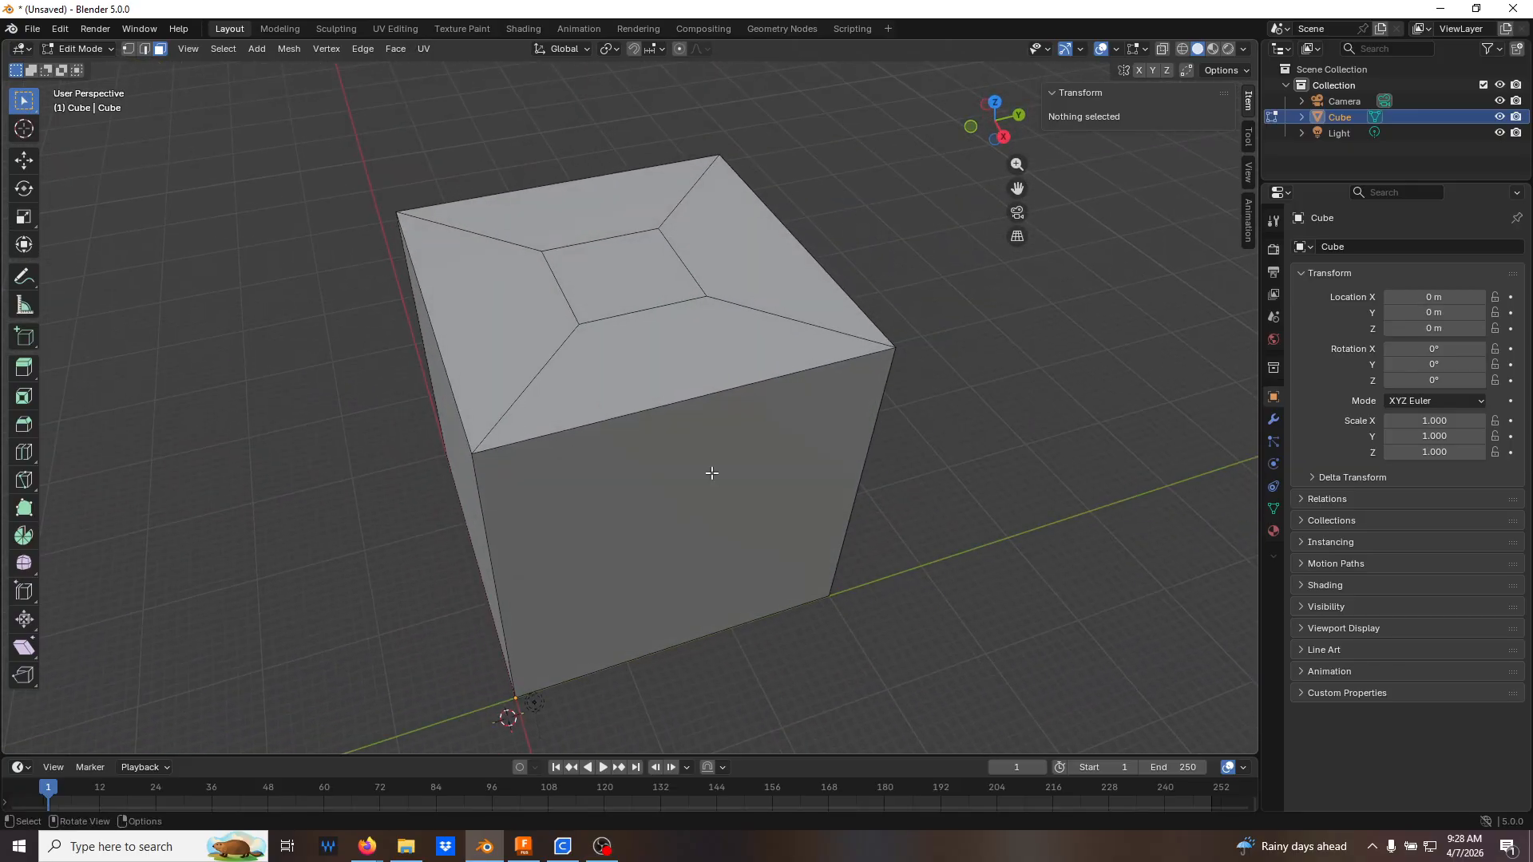
left_click(654, 274)
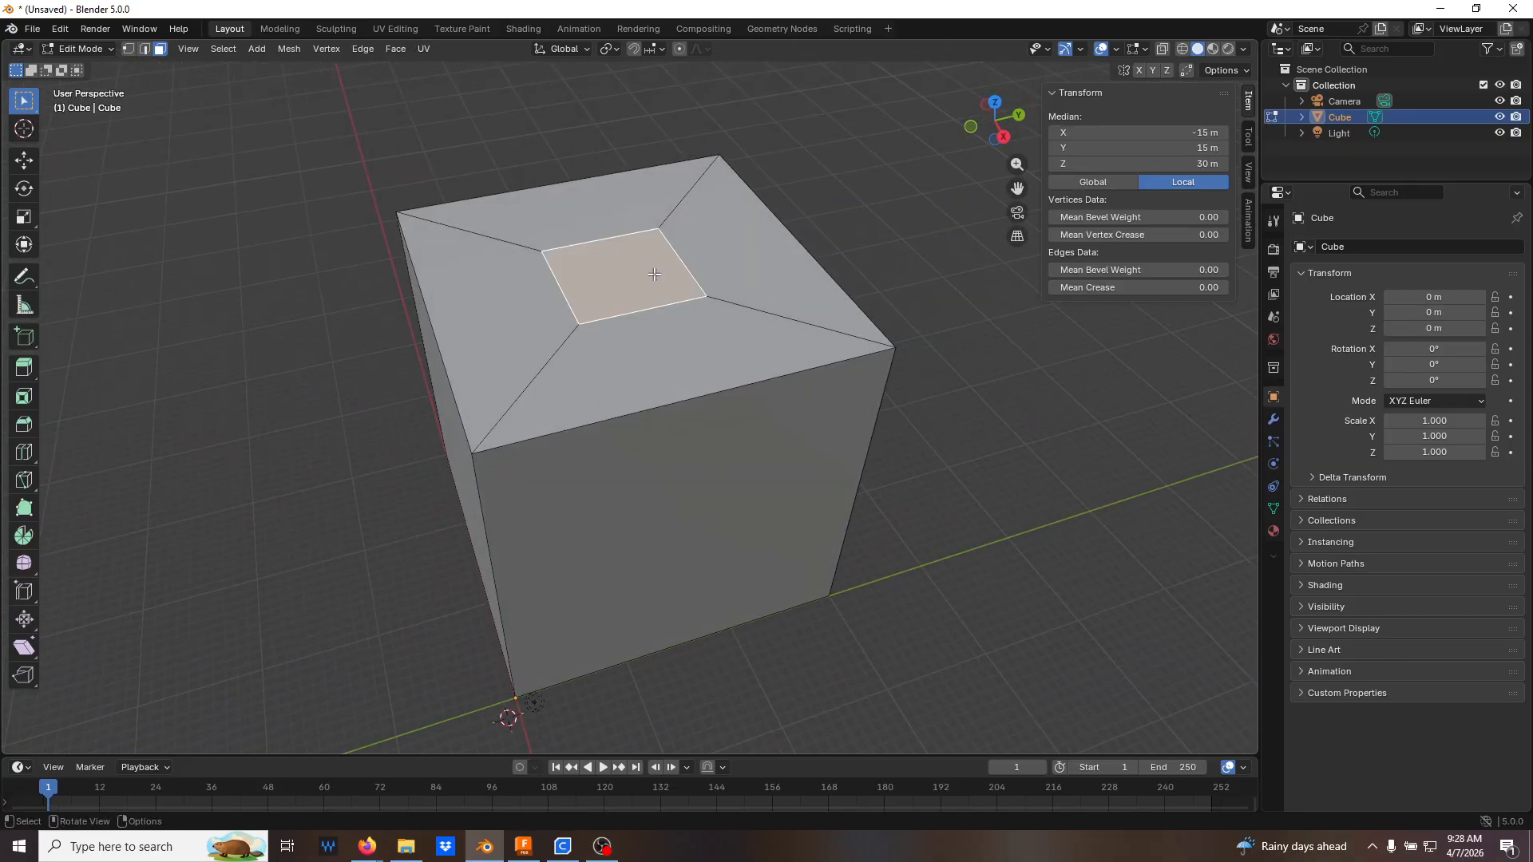
key("x")
left_click(736, 294)
Switch to edge selection and set the snap target to Vertex
key("2")
middle_click_drag(716, 513, 737, 596)
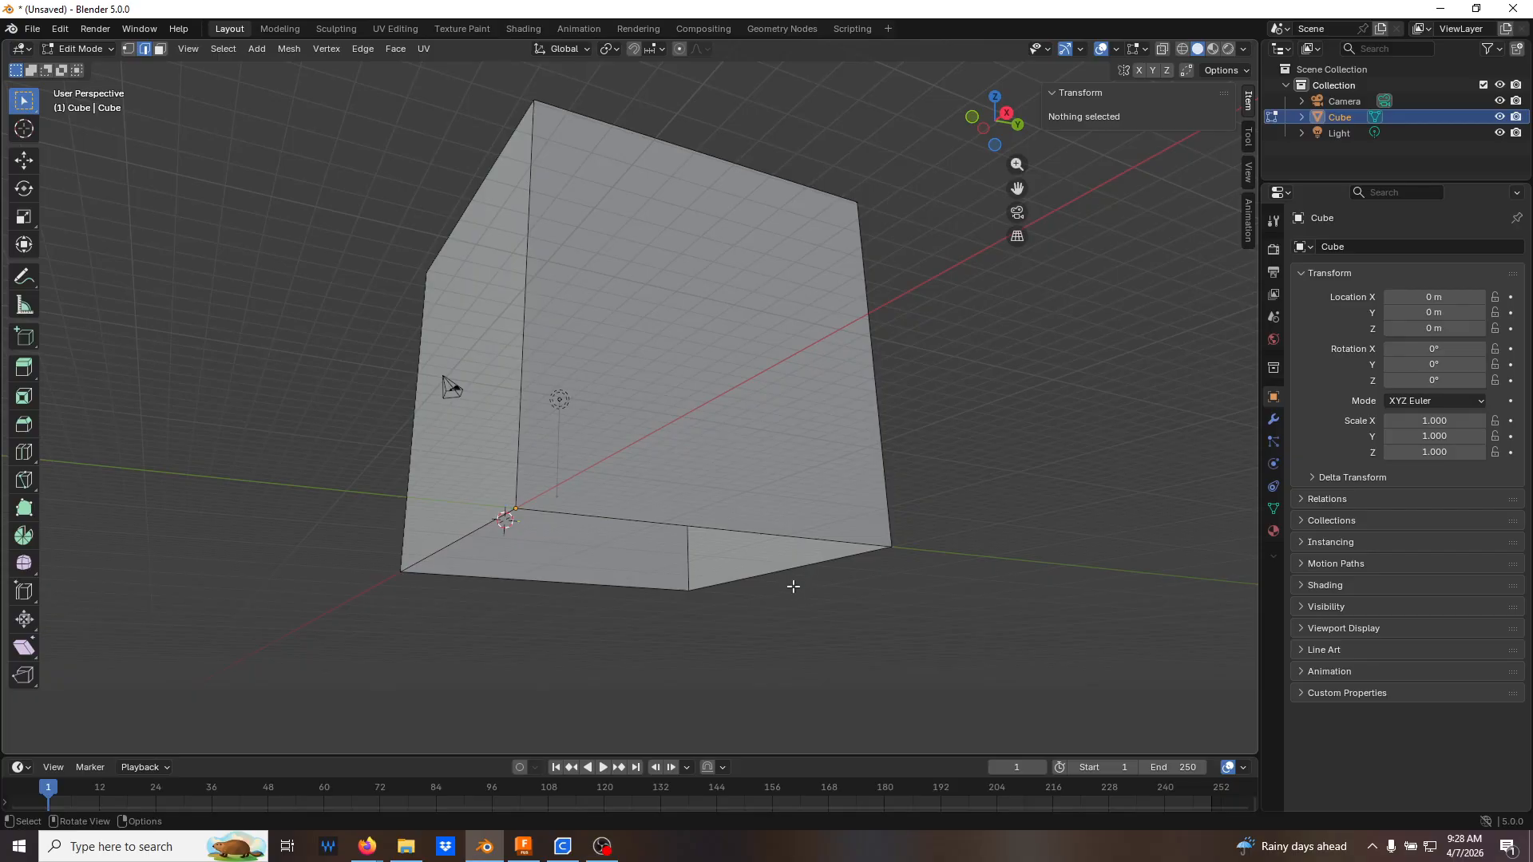
mouse_move(716, 465)
middle_mouse_down()
mouse_move(705, 514)
mouse_move(714, 463)
middle_mouse_up()
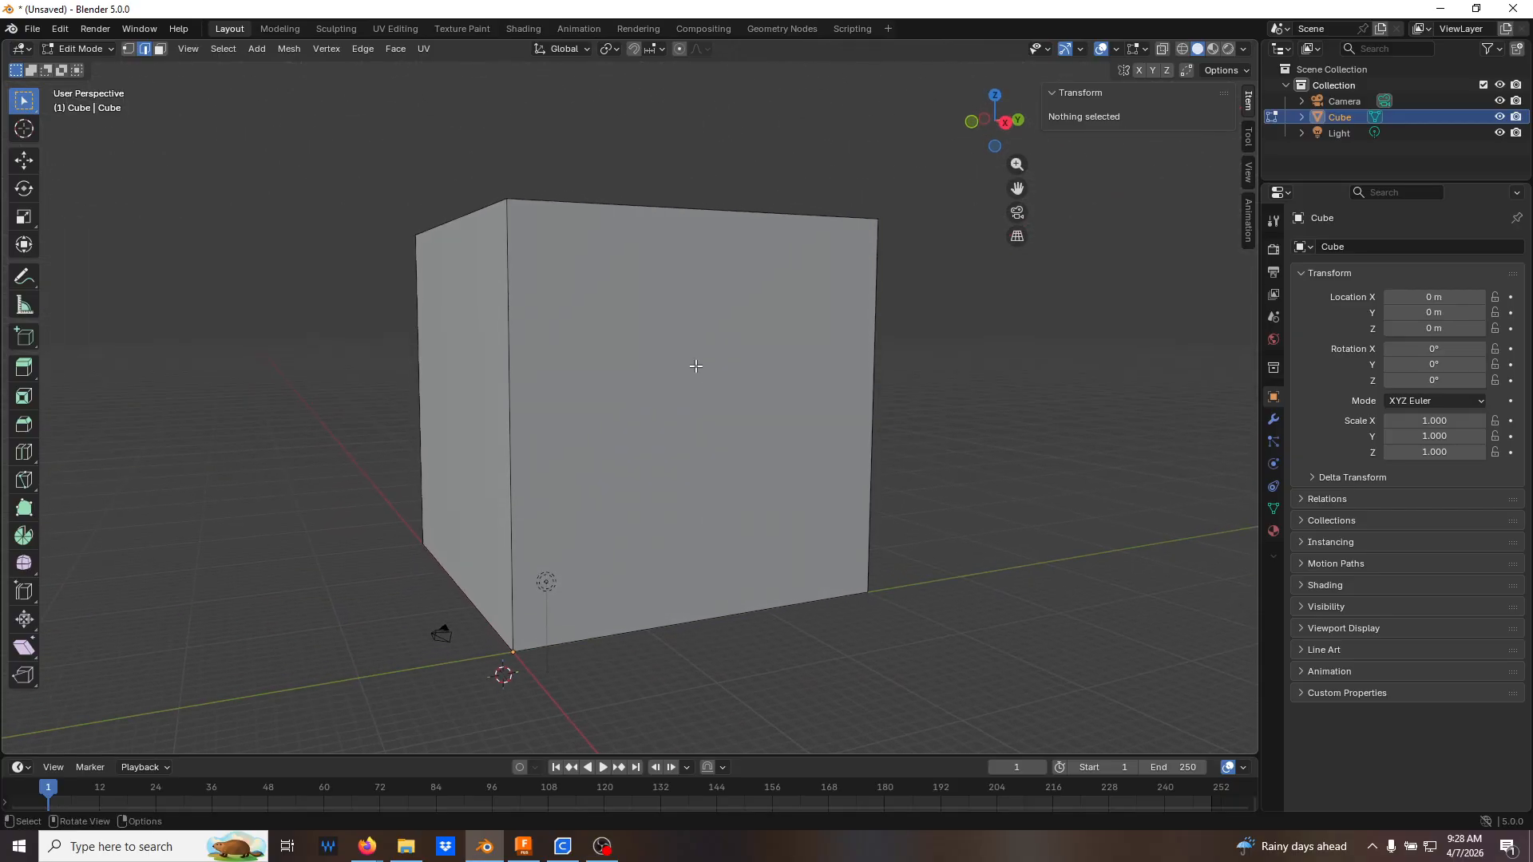
left_click(661, 50)
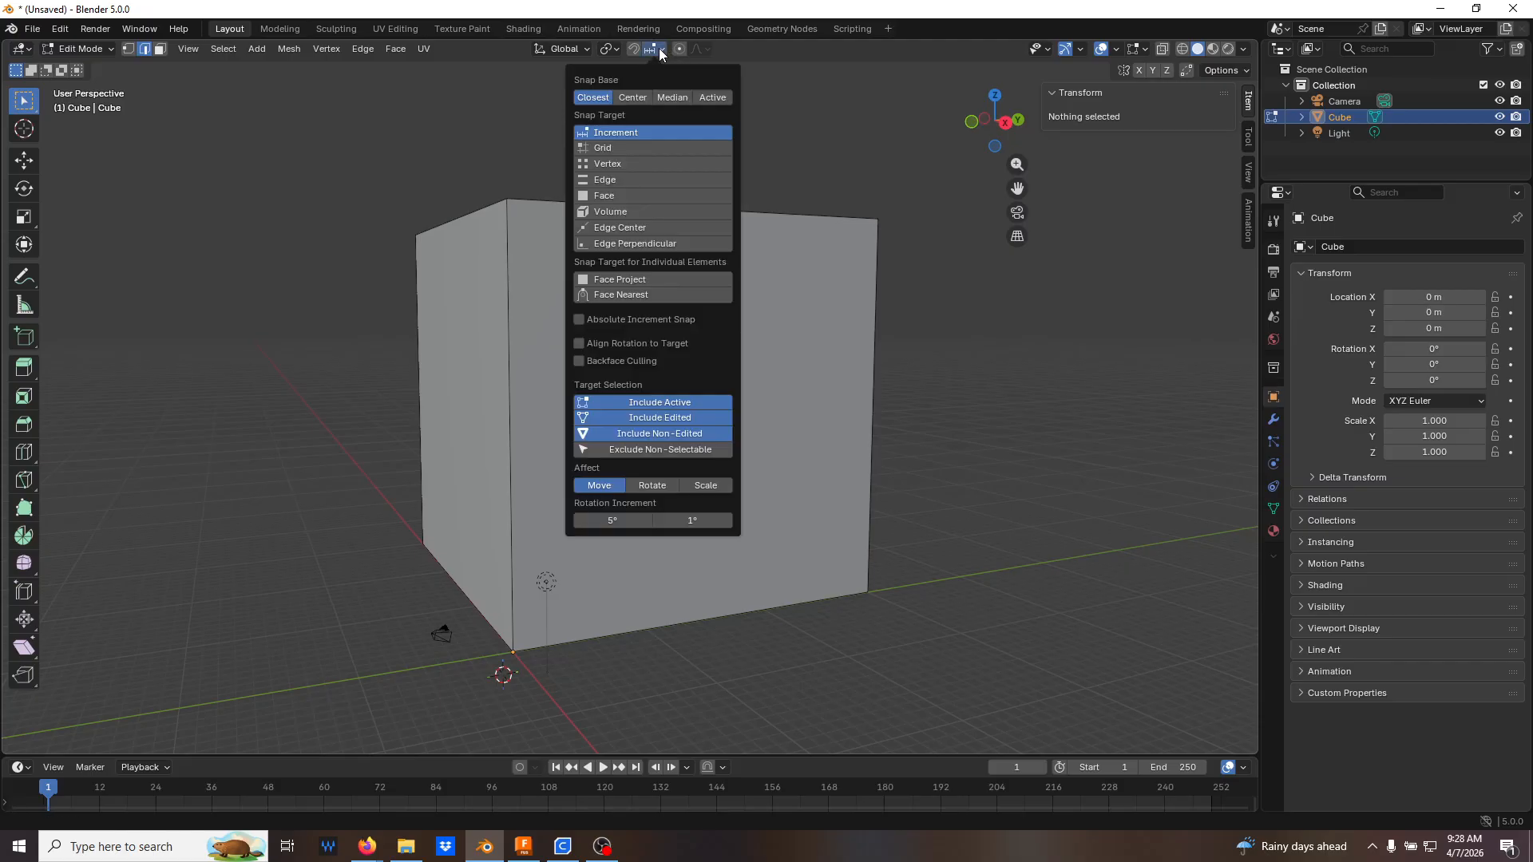
left_click(630, 164)
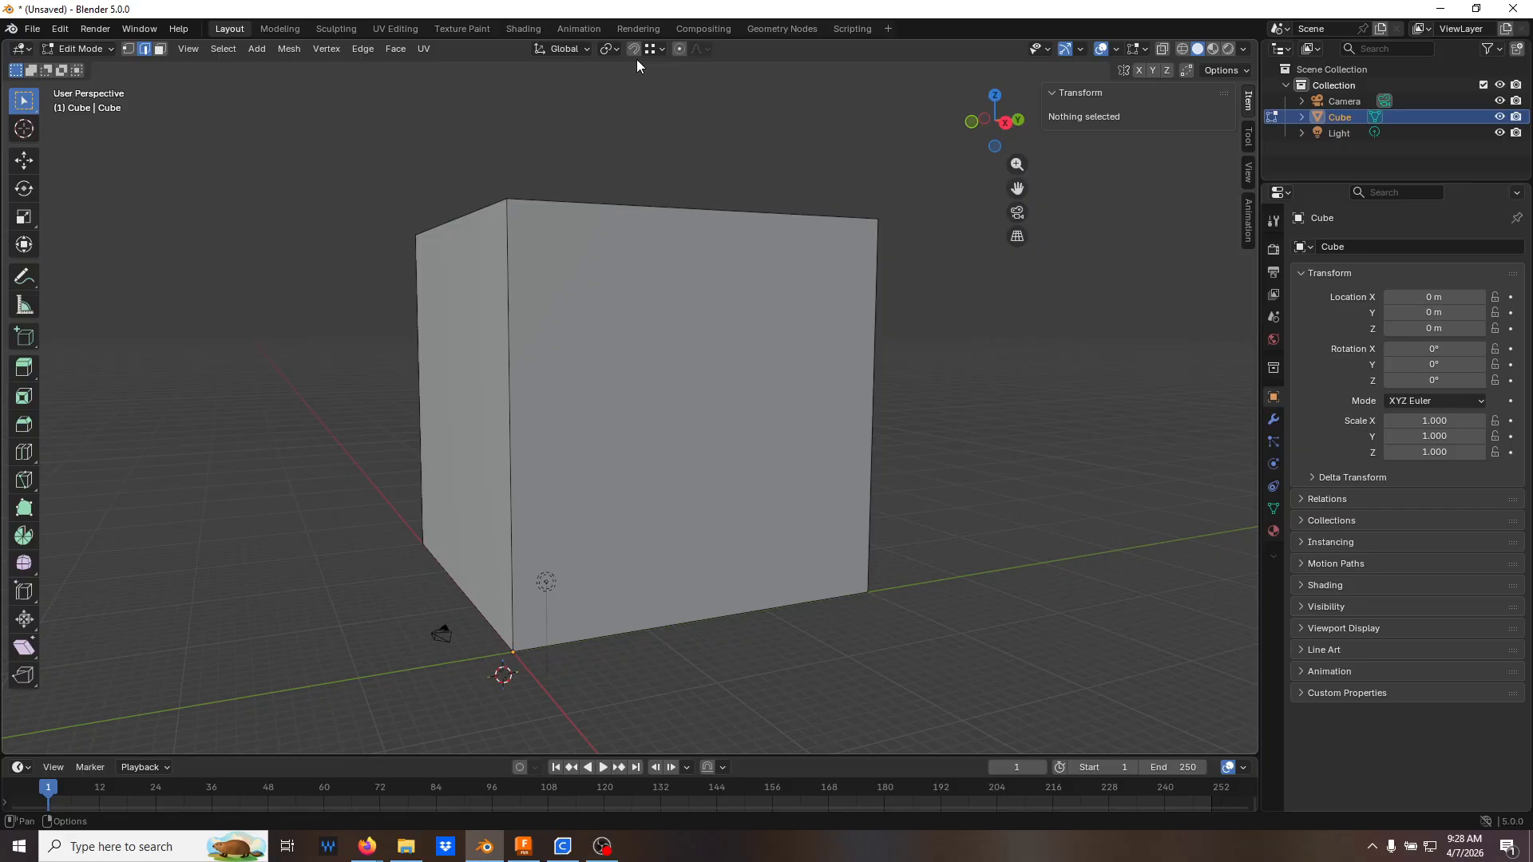
Extrude the edge loop around the top hole 30 m down along Z, snapping it to the cube's bottom corner vertex
middle_click_drag(647, 83, 640, 158)
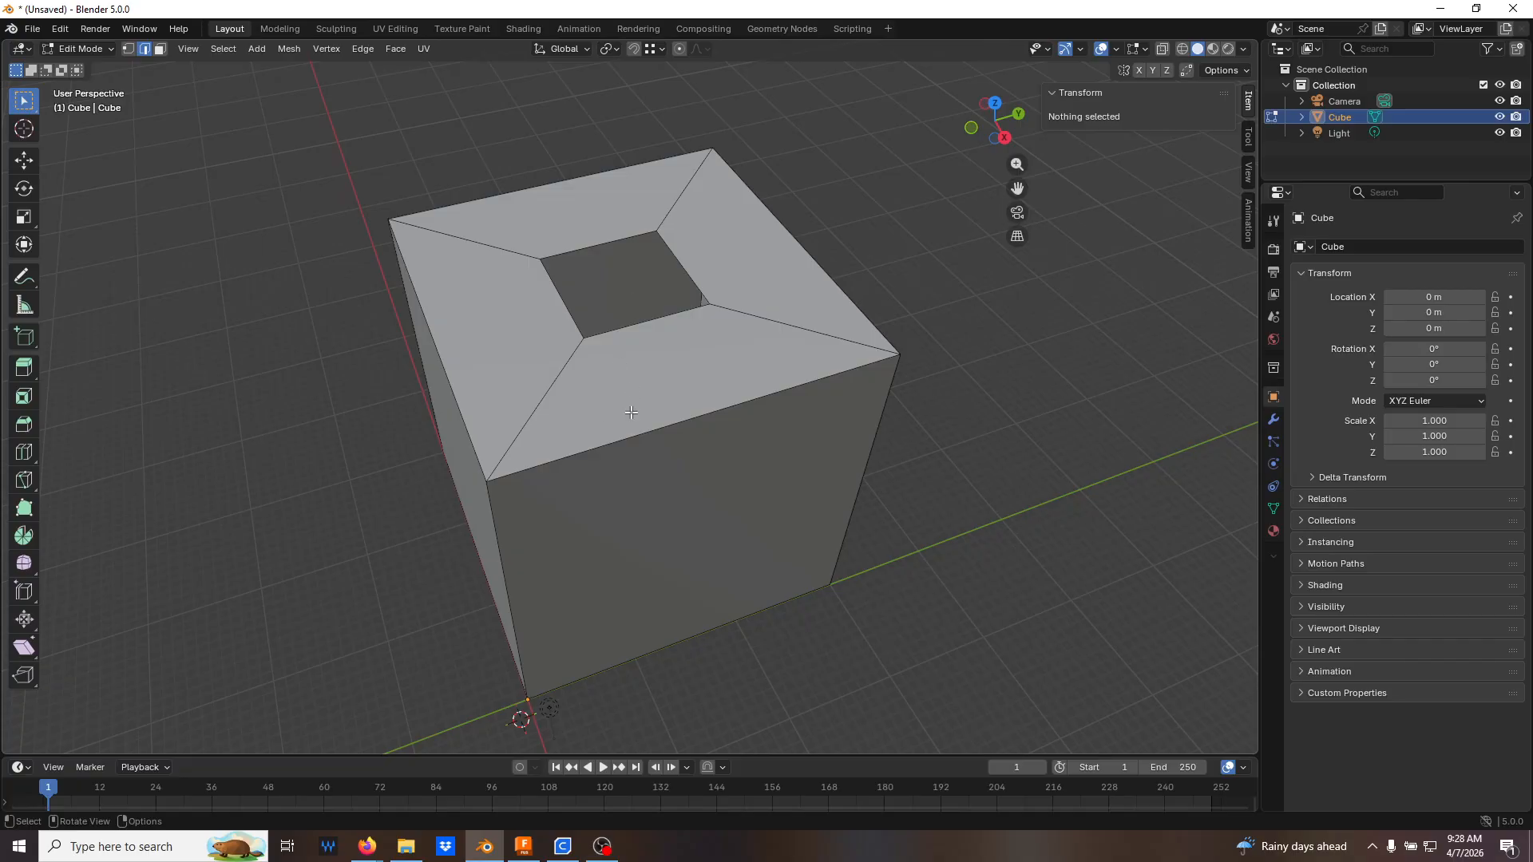
left_click(636, 324, "alt")
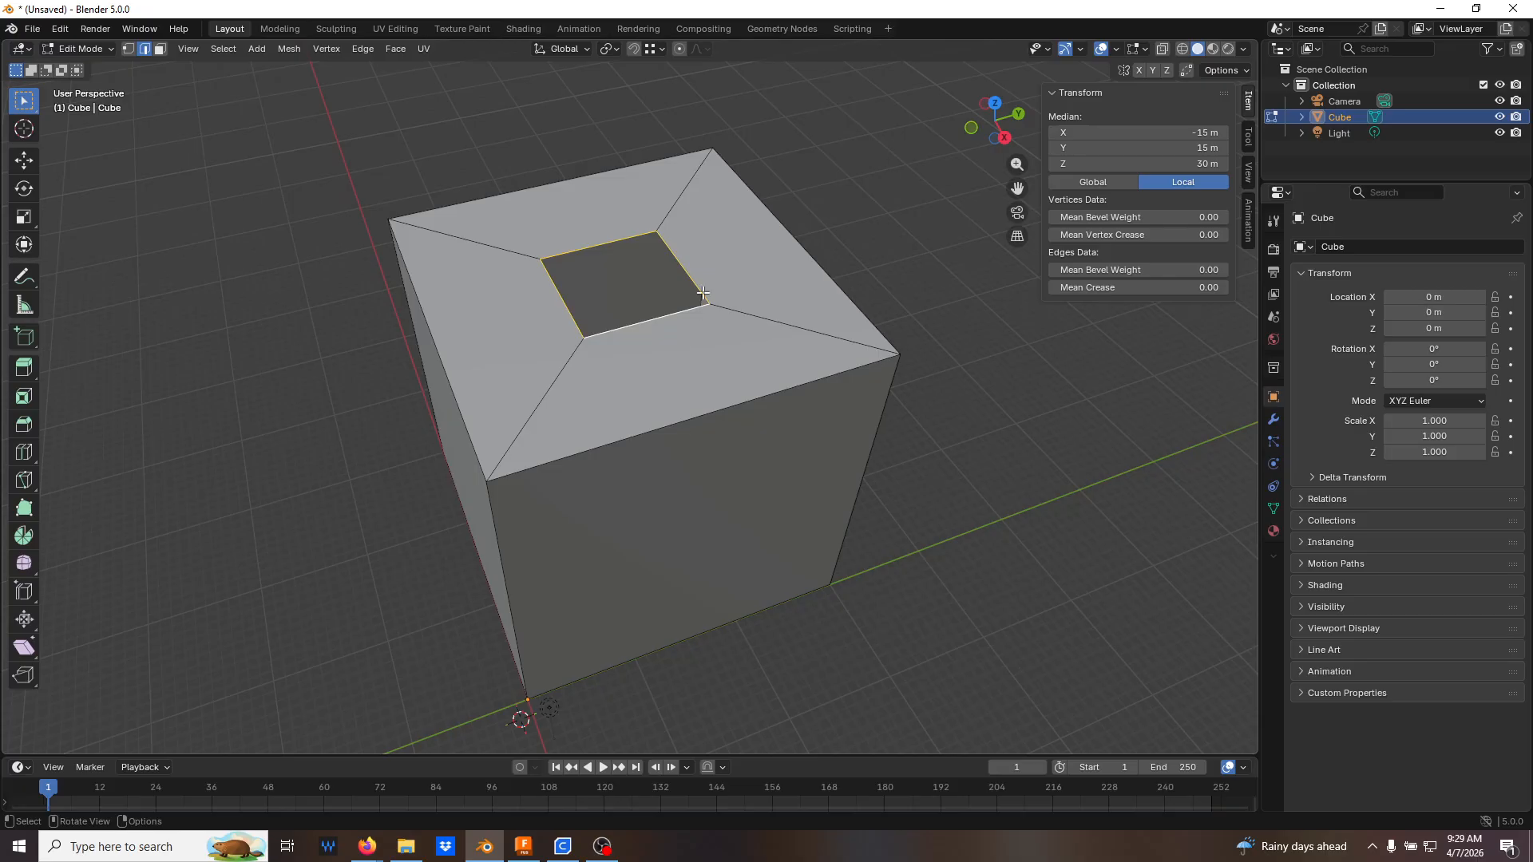
middle_click_drag(642, 401, 733, 176)
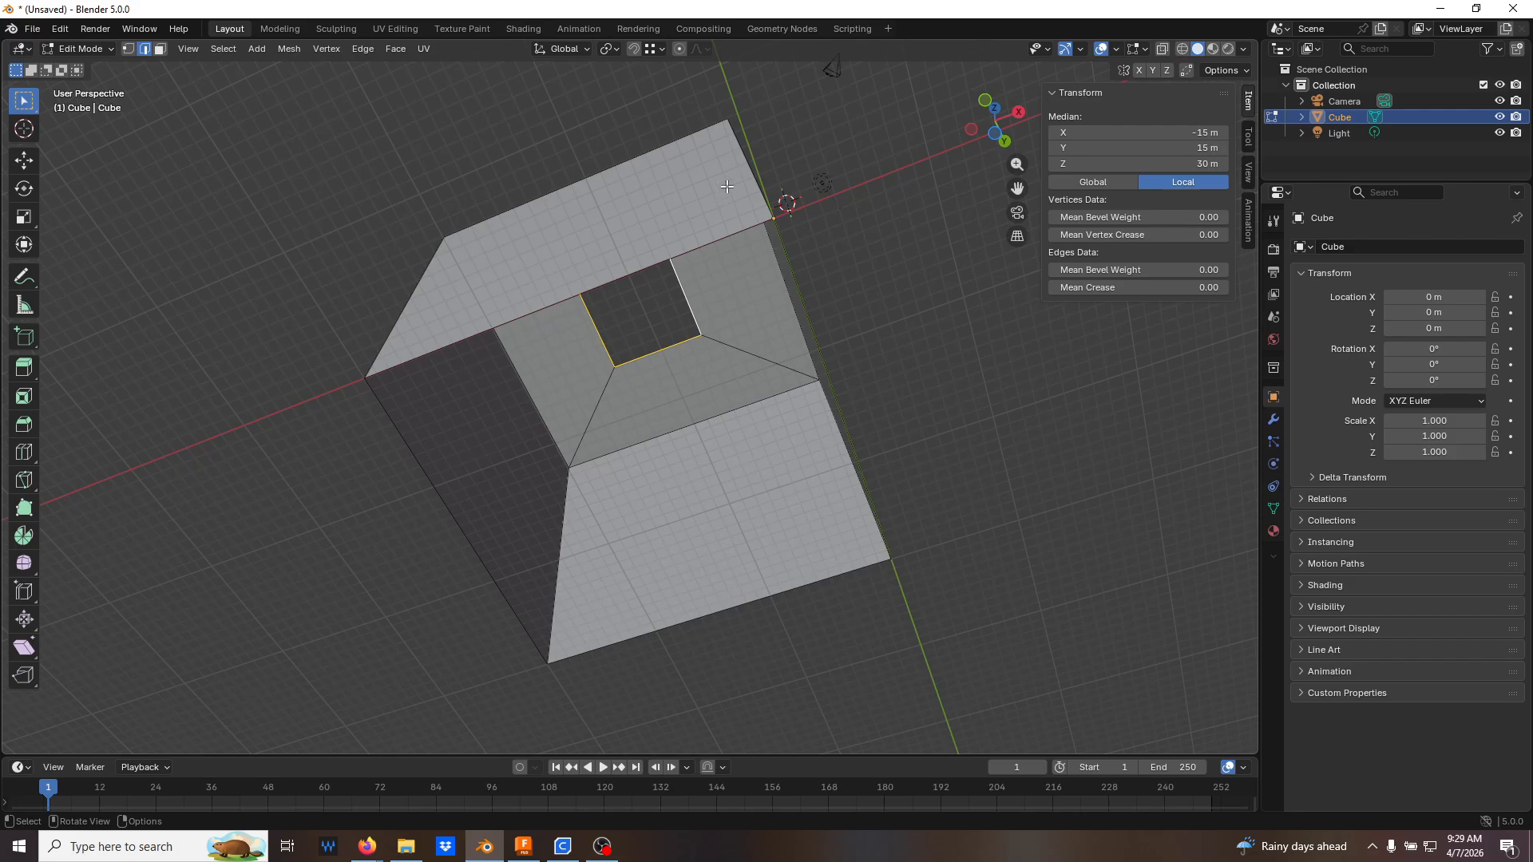
key("g")
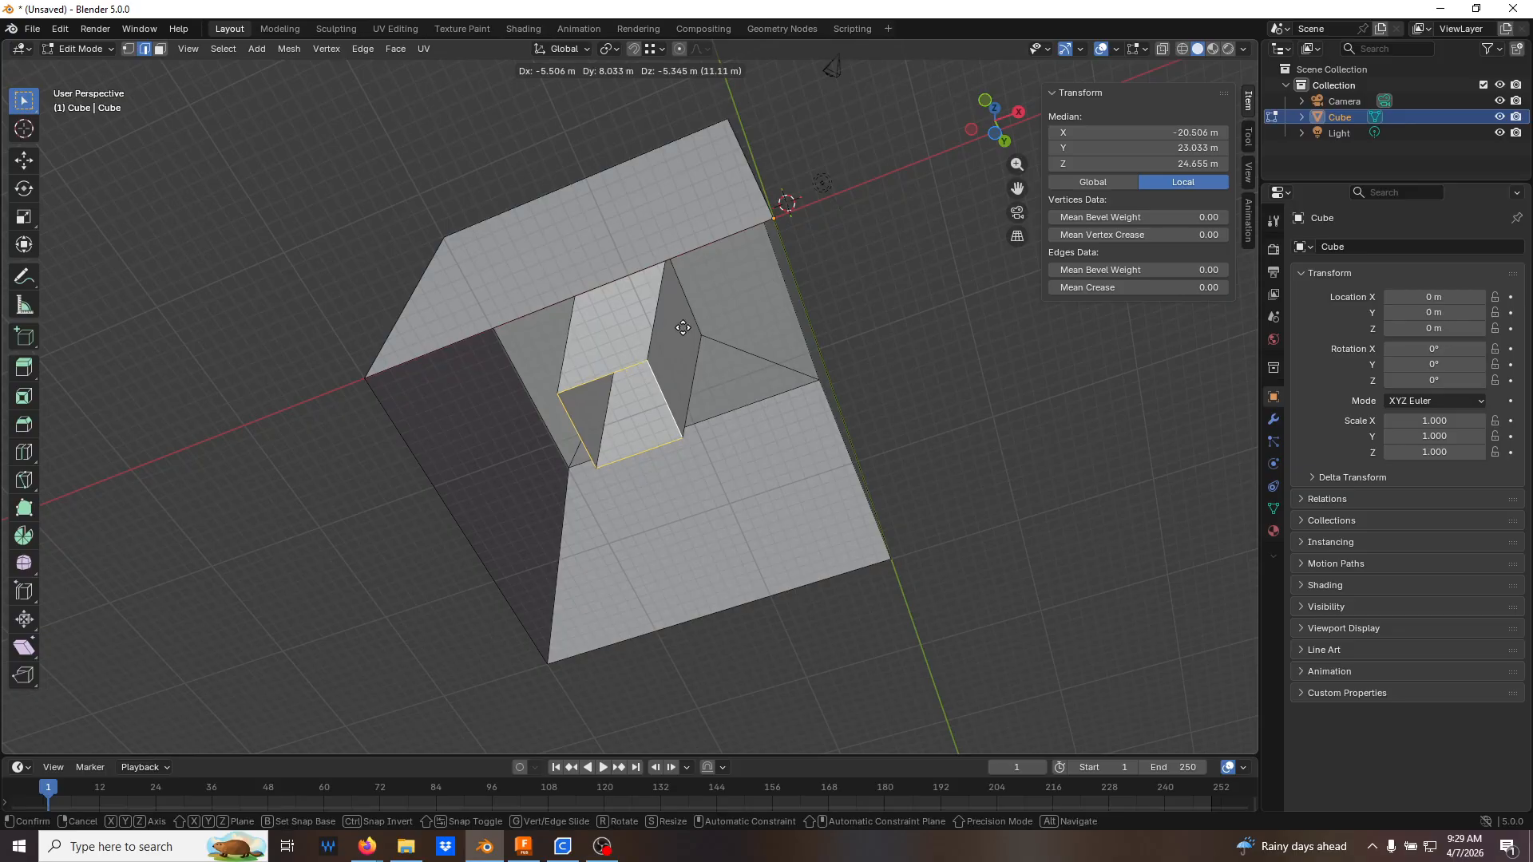
key("z")
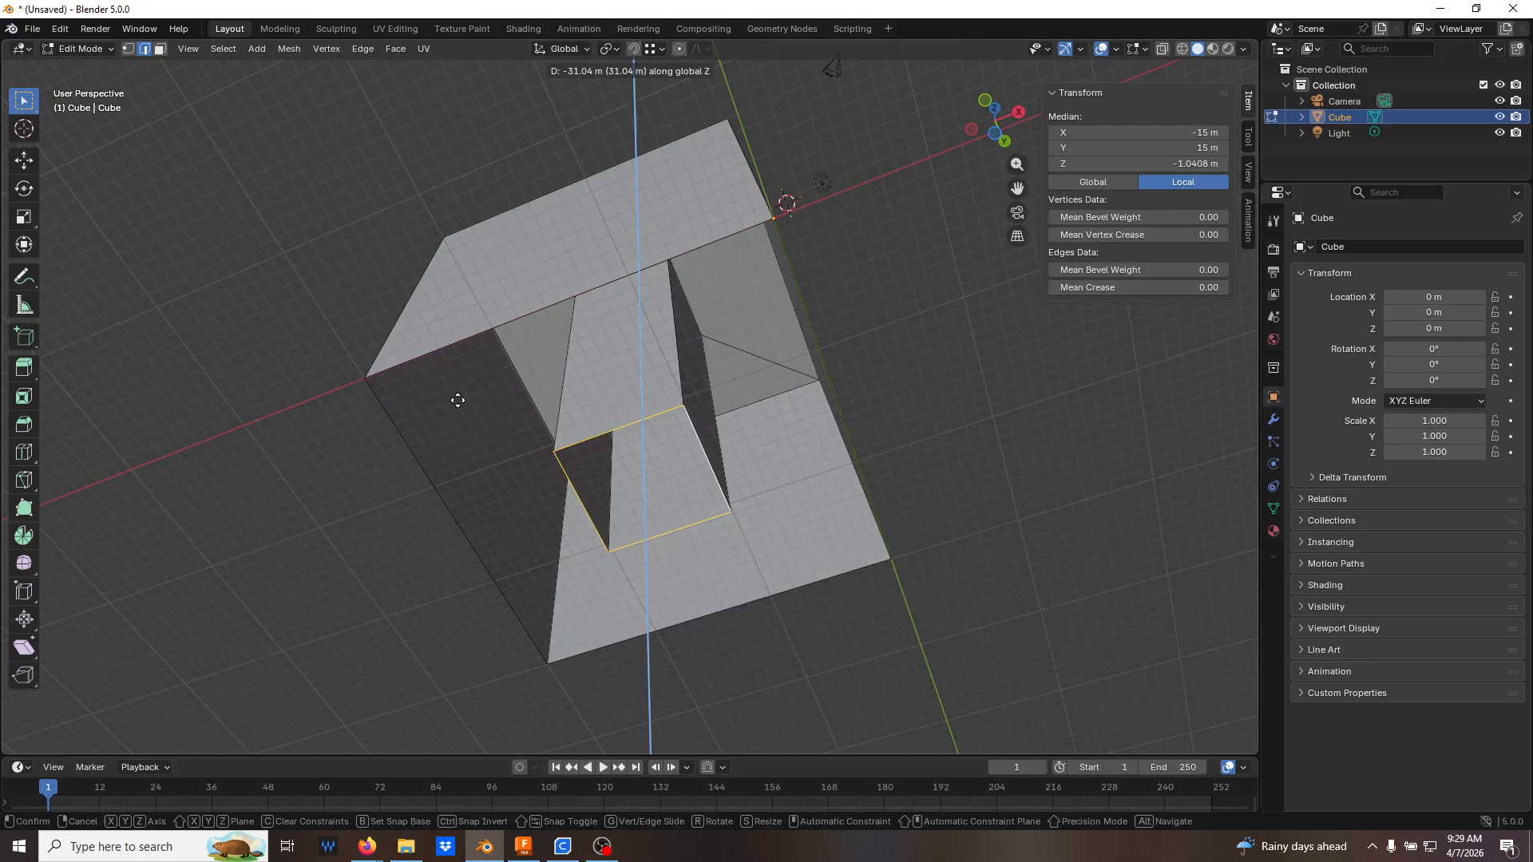
key("ctrl")
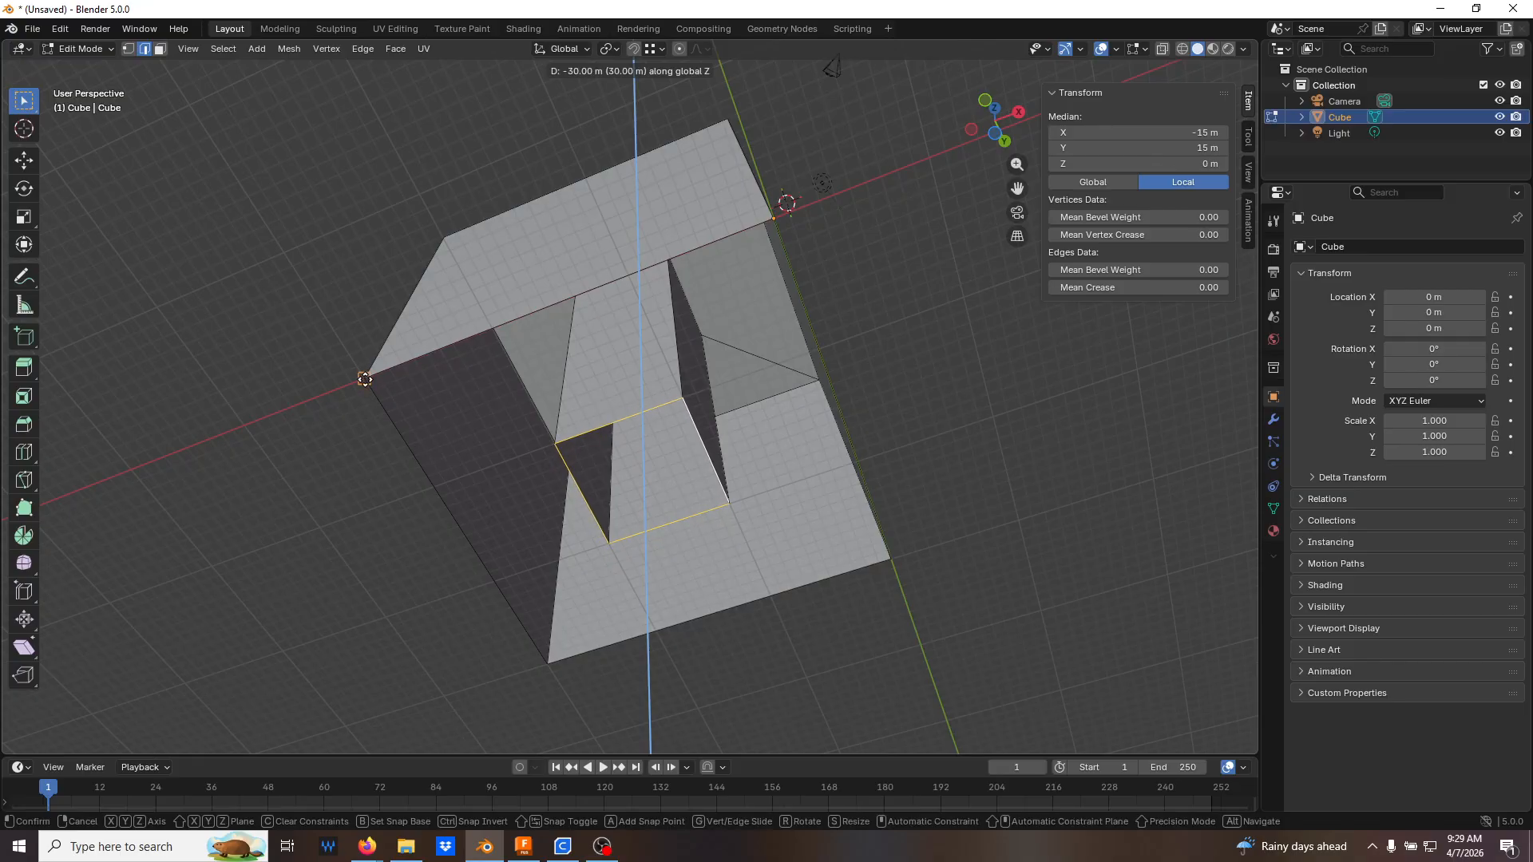
left_click(365, 380)
Close the open bottom around the hole by bridging the cube's outer bottom edge loop with the extruded inner loop
middle_click_drag(365, 380, 511, 455)
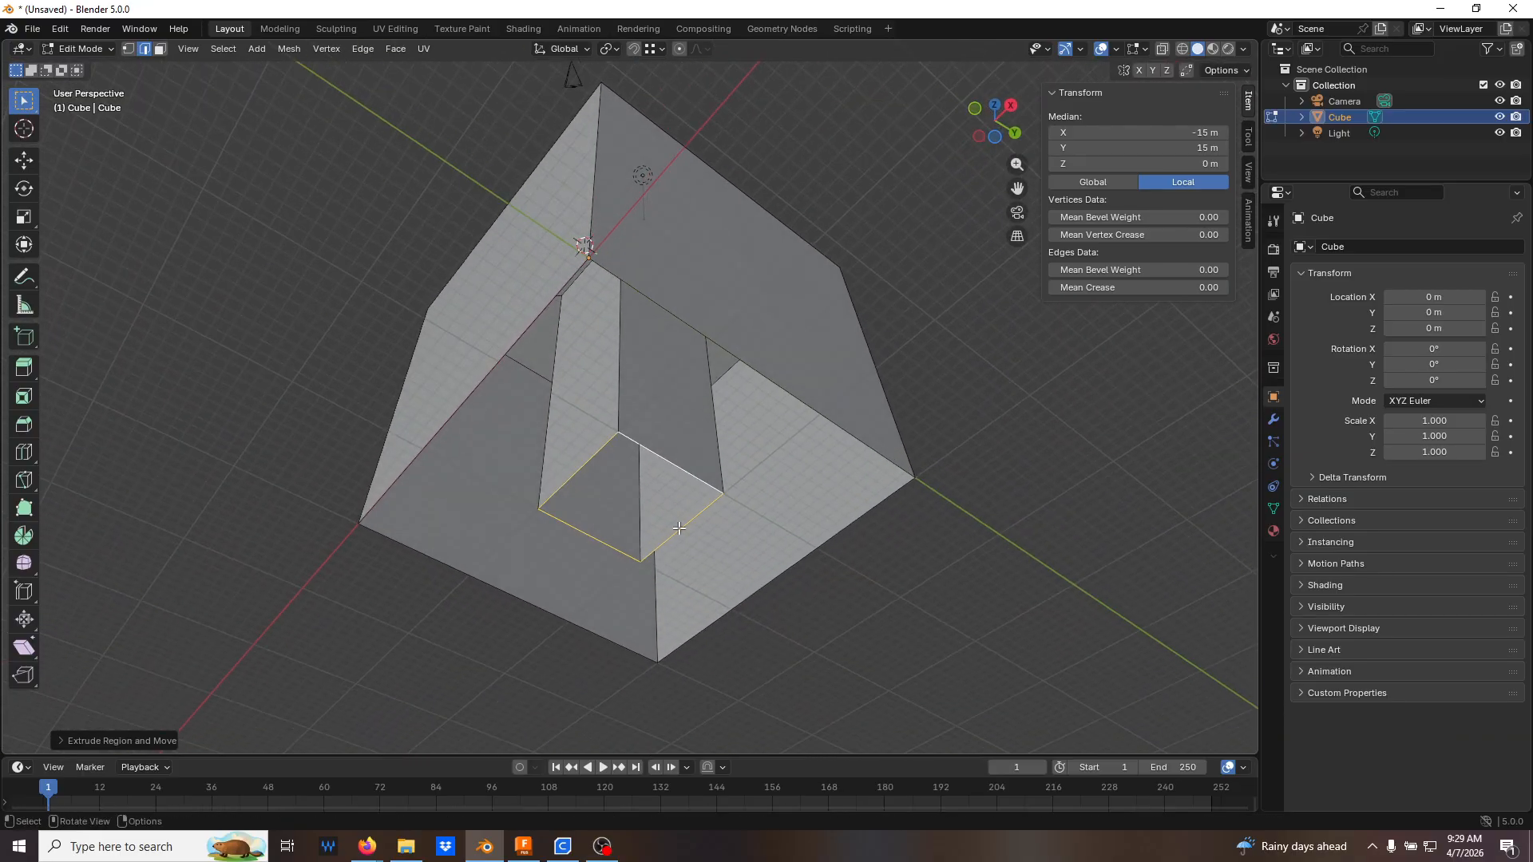
left_click(852, 575)
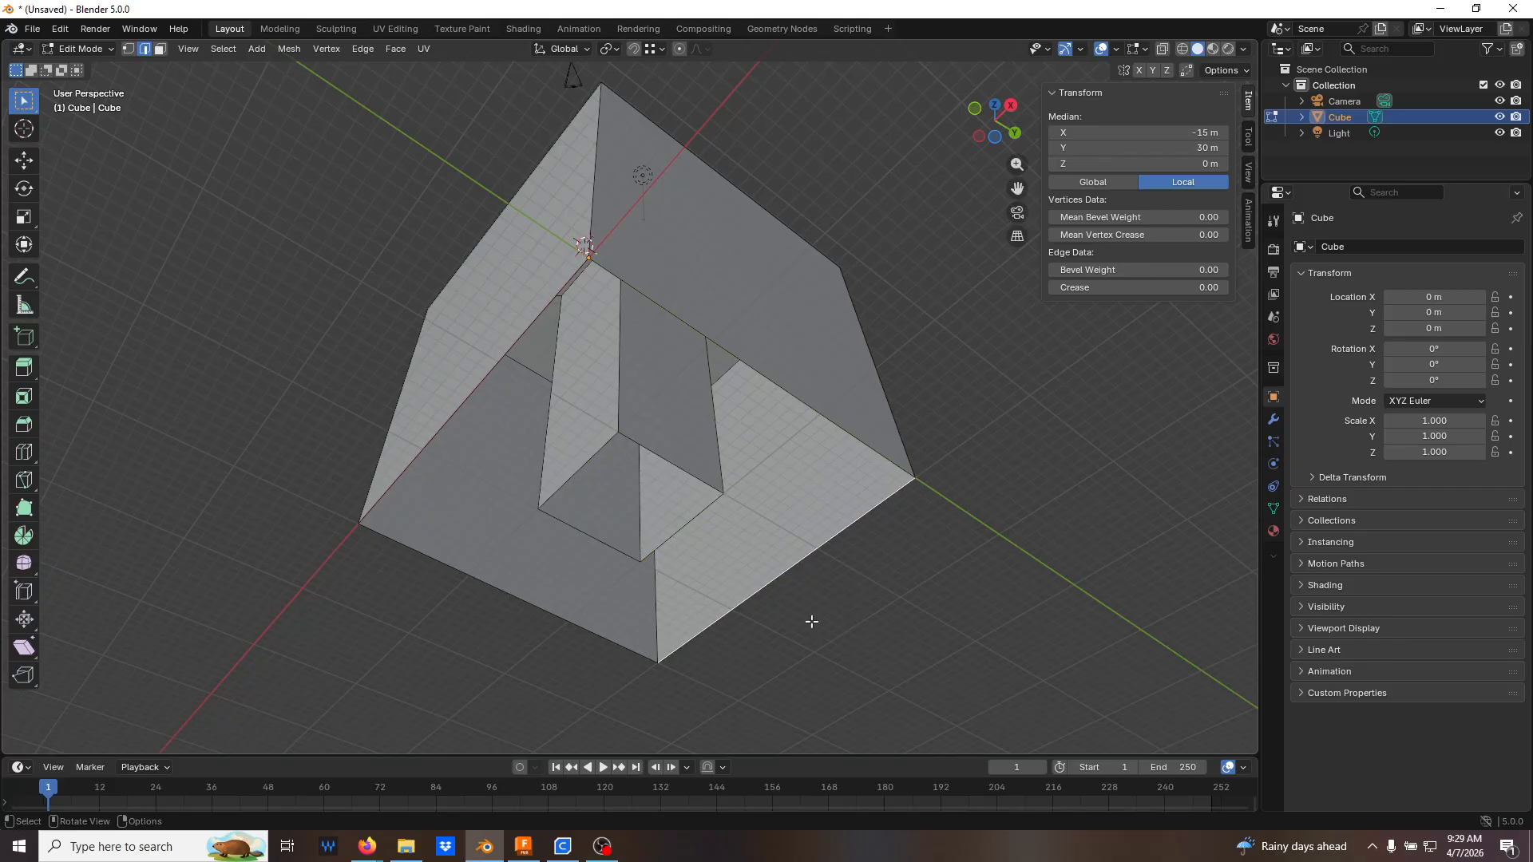
left_click(792, 566, "alt")
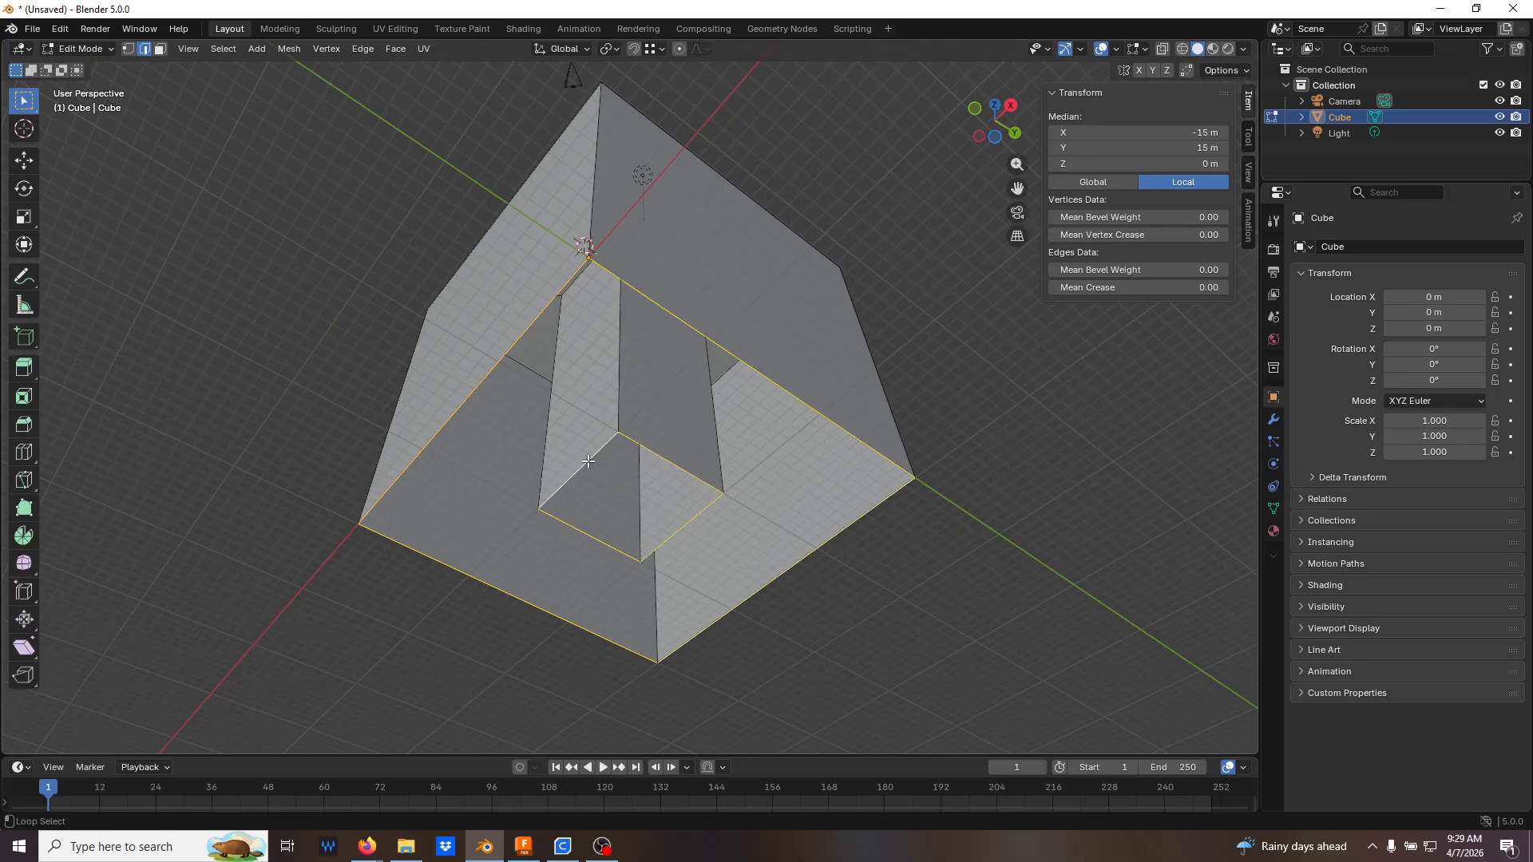
middle_click_drag(658, 452, 836, 474)
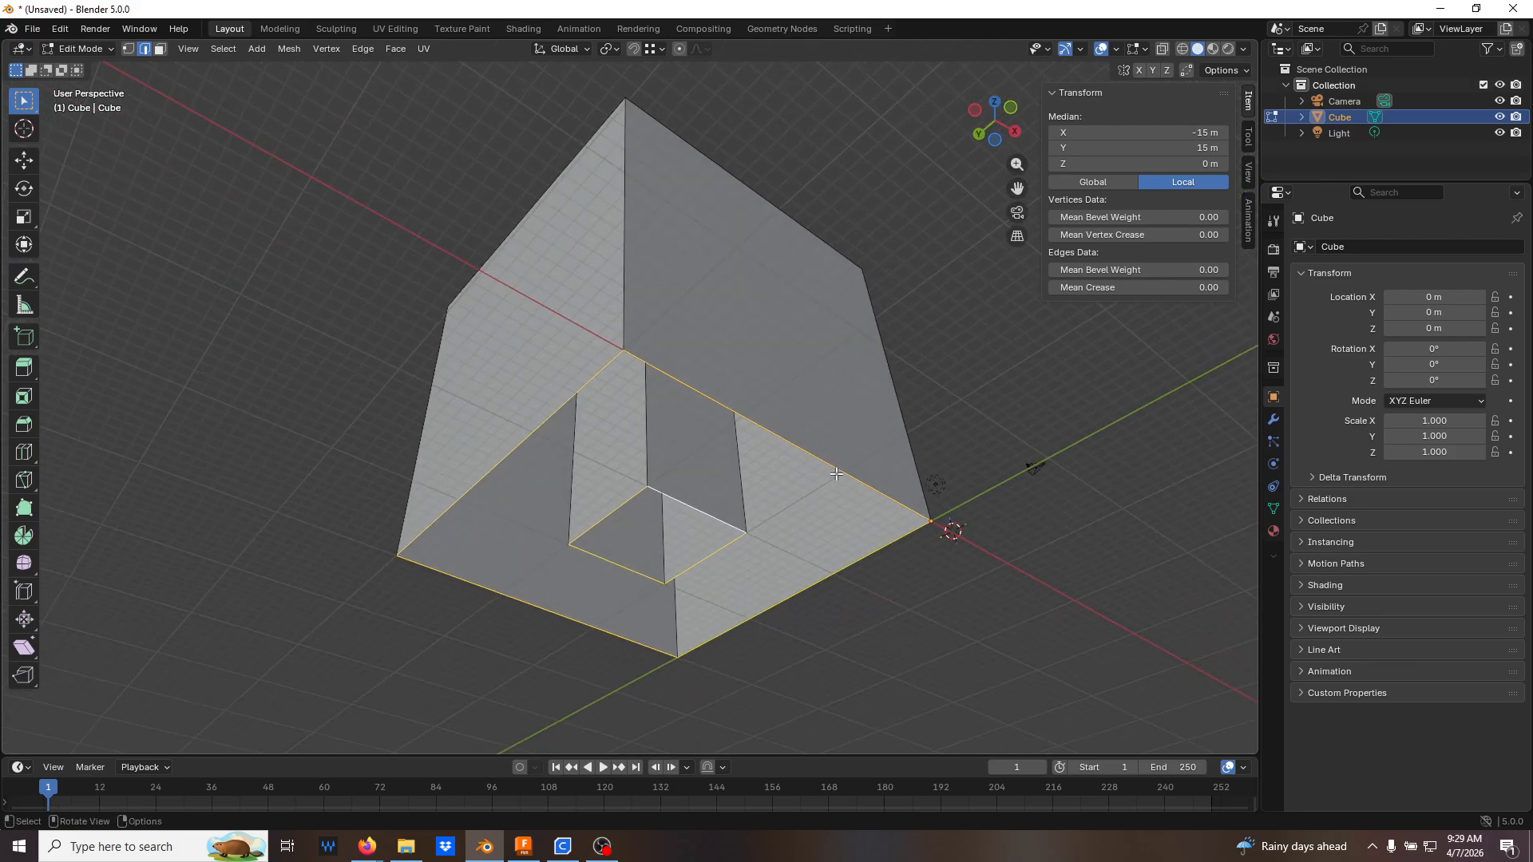
key("ctrl")
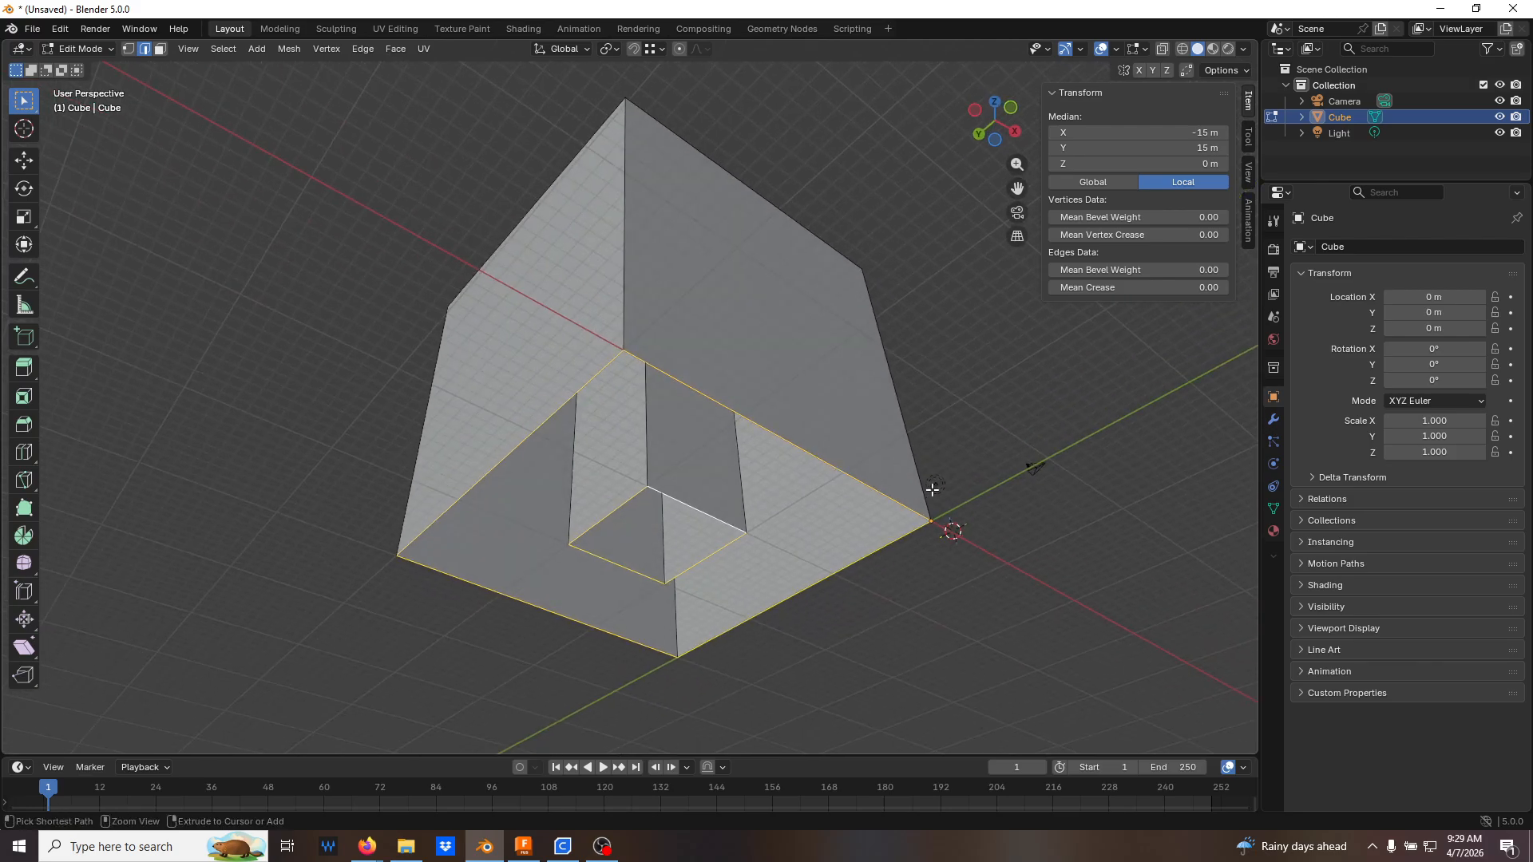
key("ctrl+e")
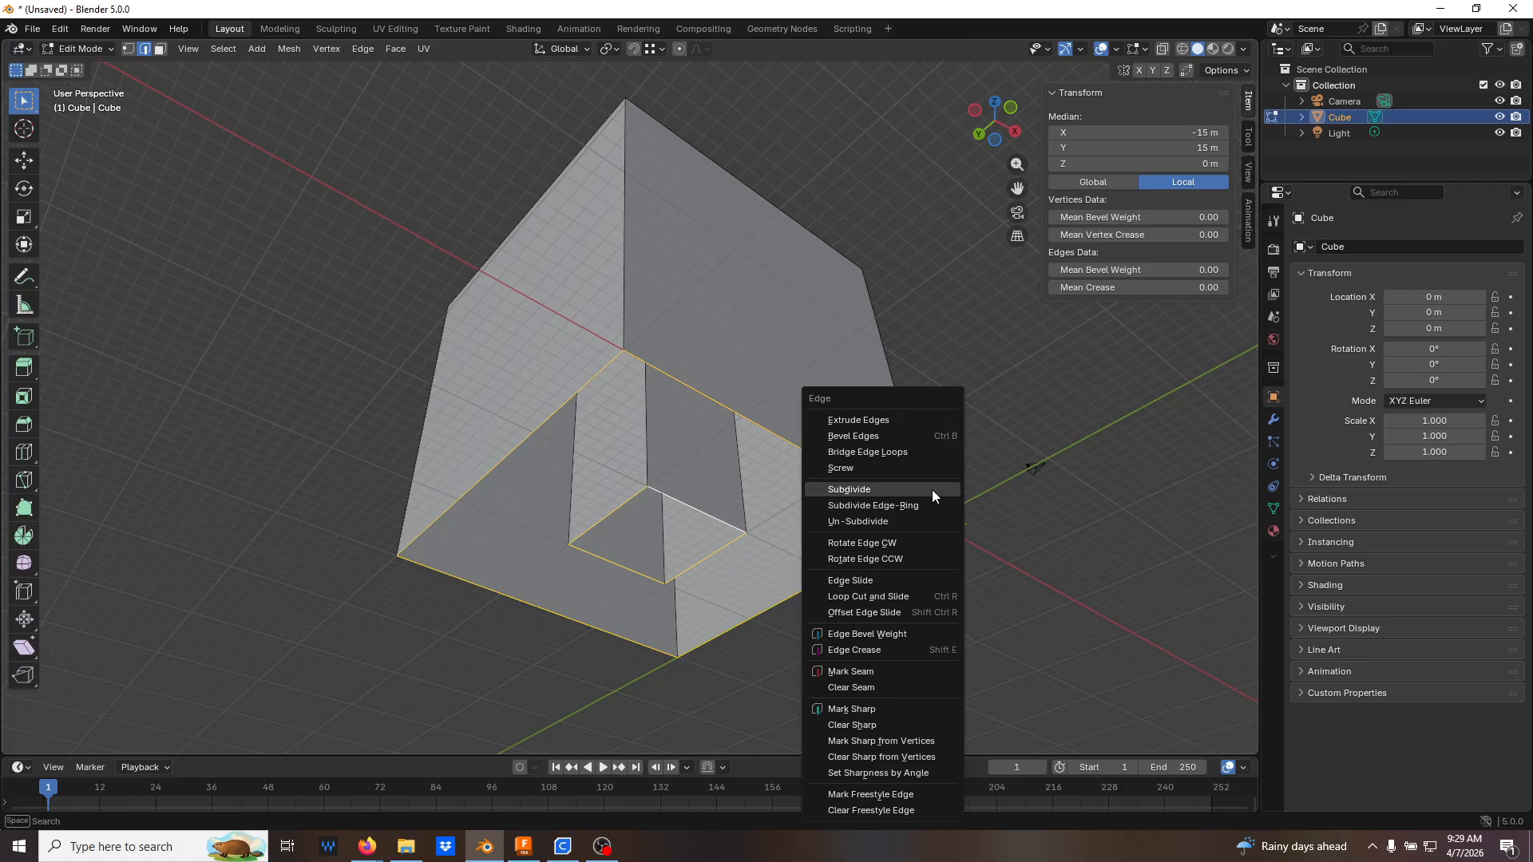
left_click(911, 452)
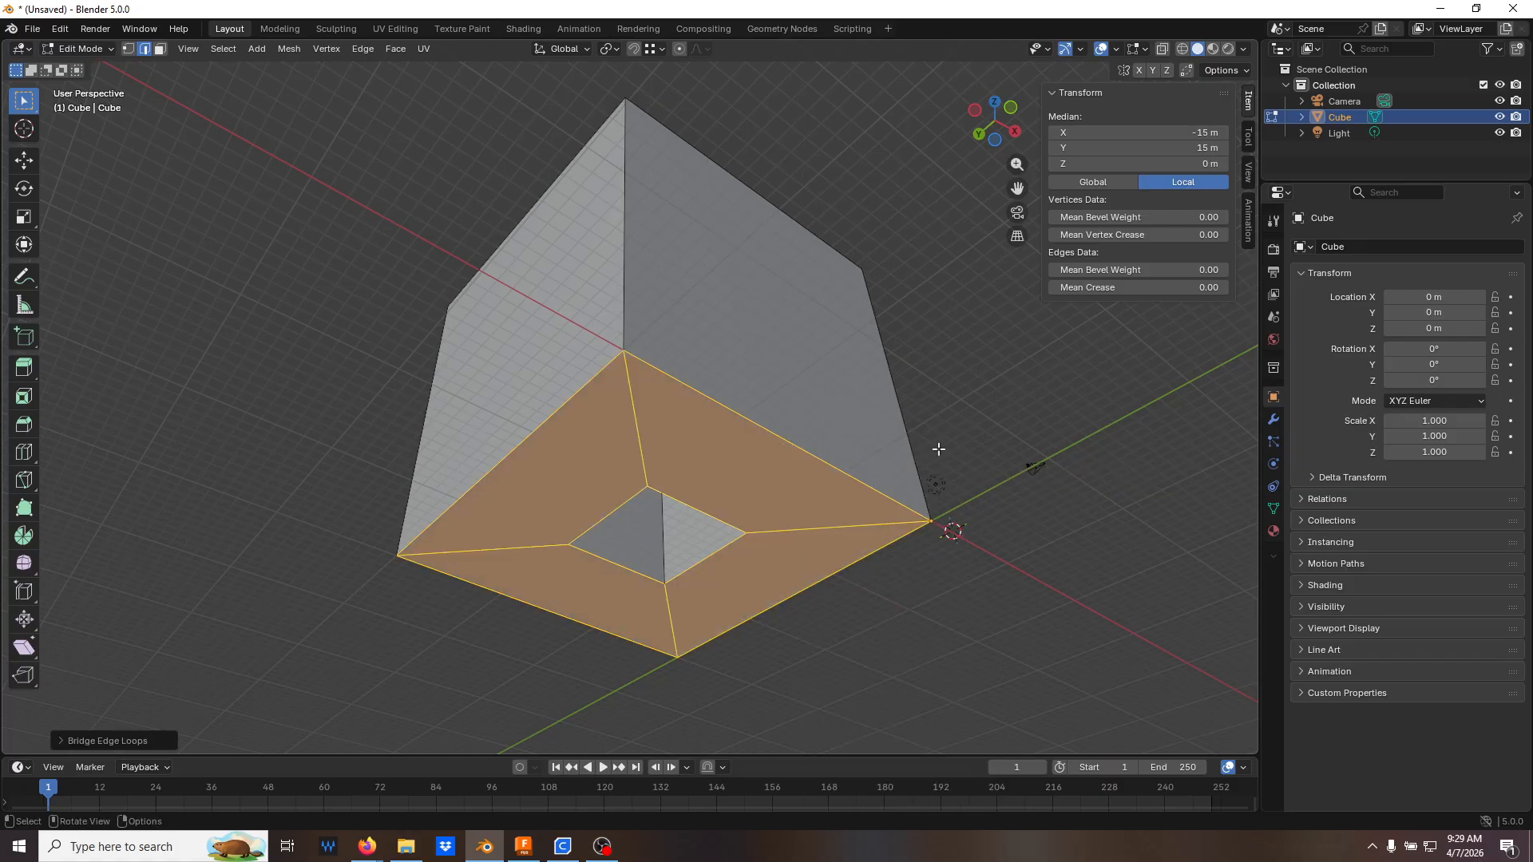
middle_click_drag(1050, 451, 1069, 532)
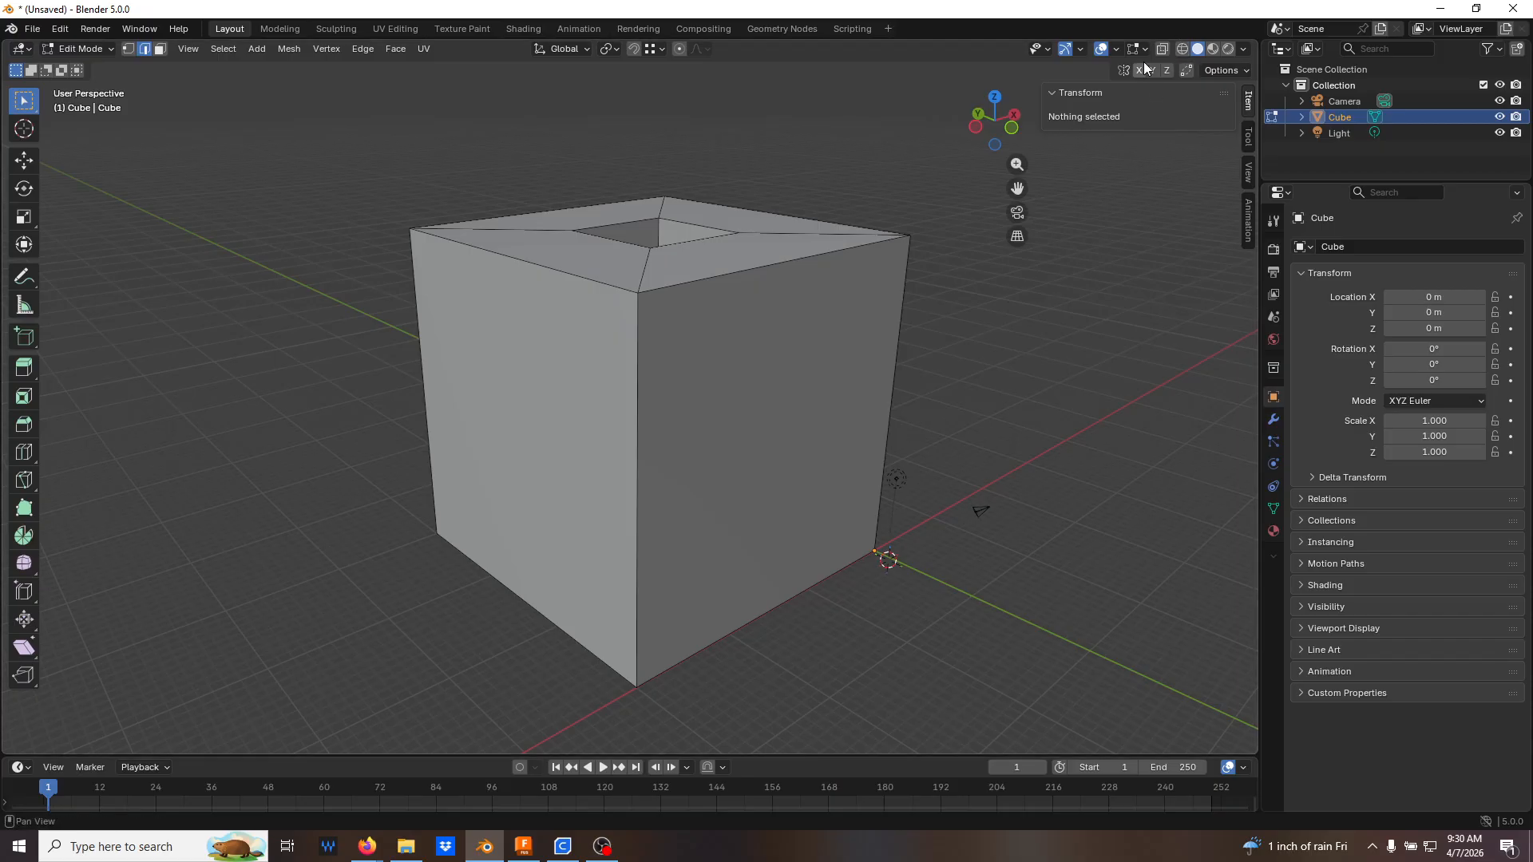
Display the face normals on the mesh and increase their line size
left_click(1242, 49)
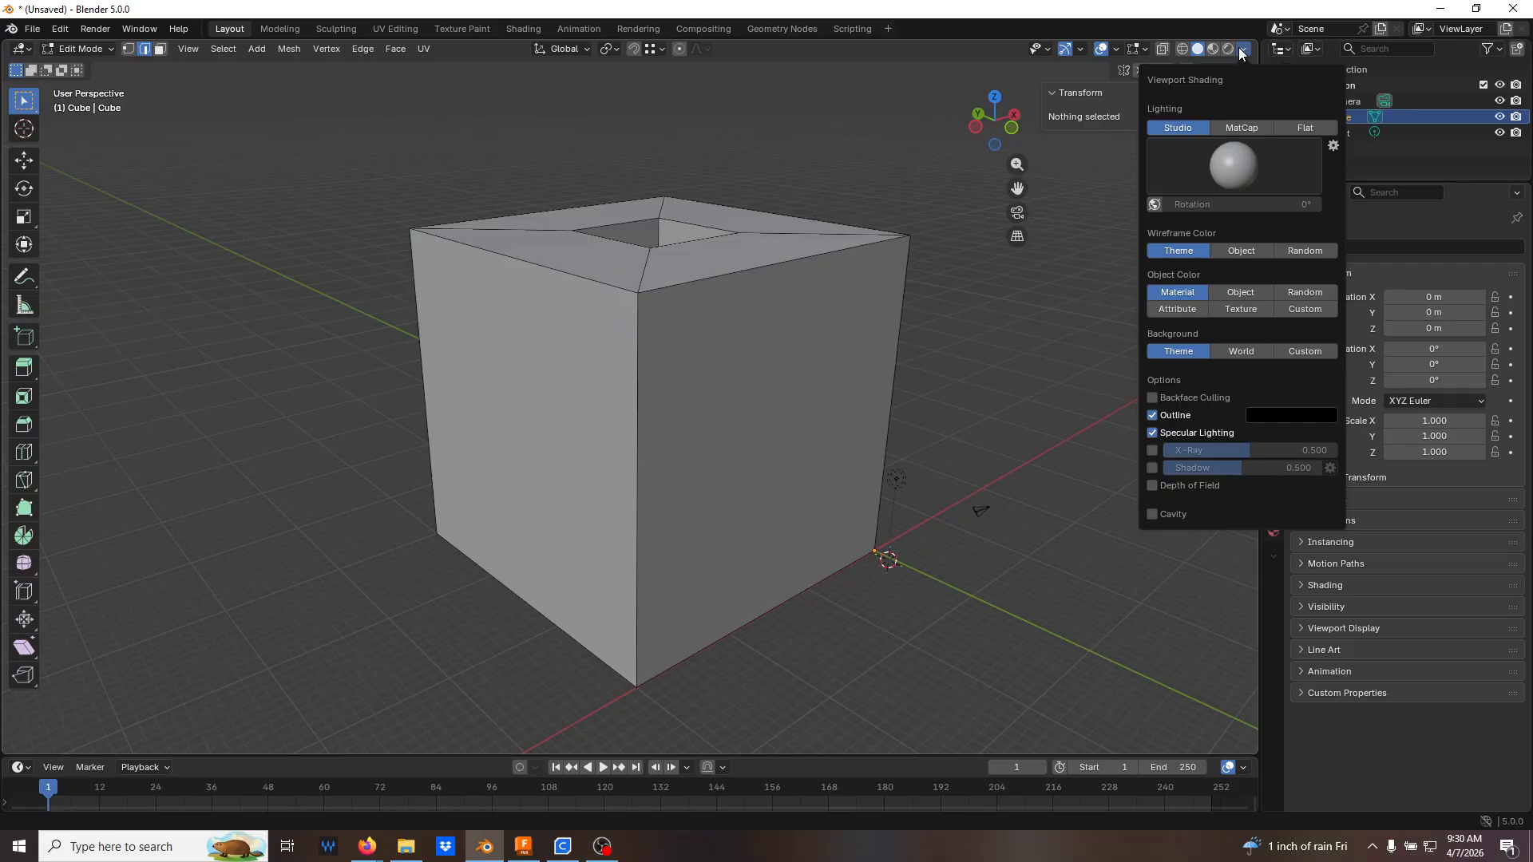
left_click(1147, 49)
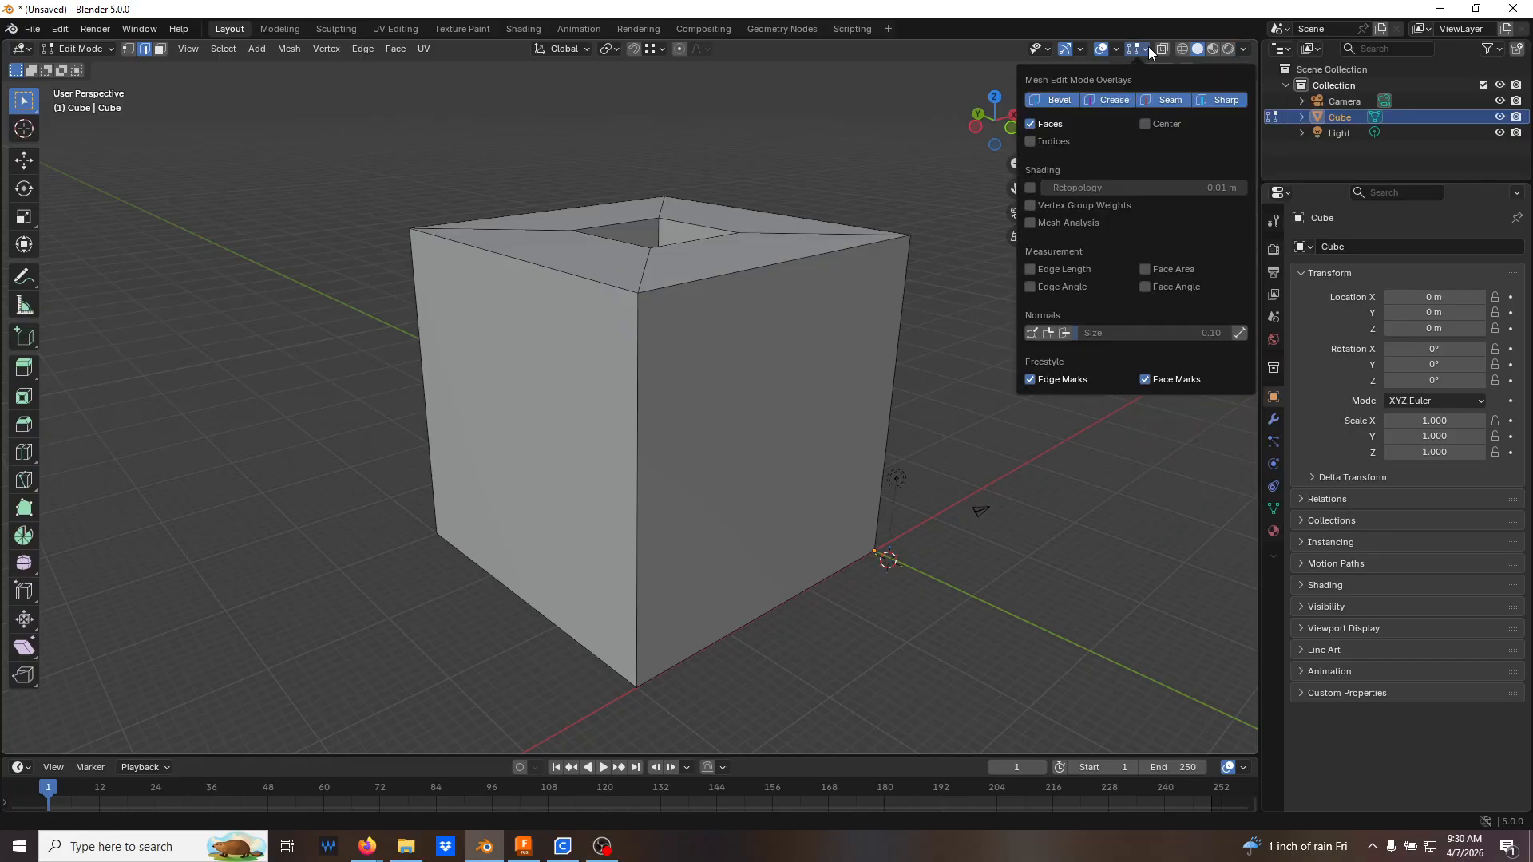
left_click(1065, 334)
left_click_drag(1085, 333, 1180, 333)
middle_click_drag(746, 405, 725, 455)
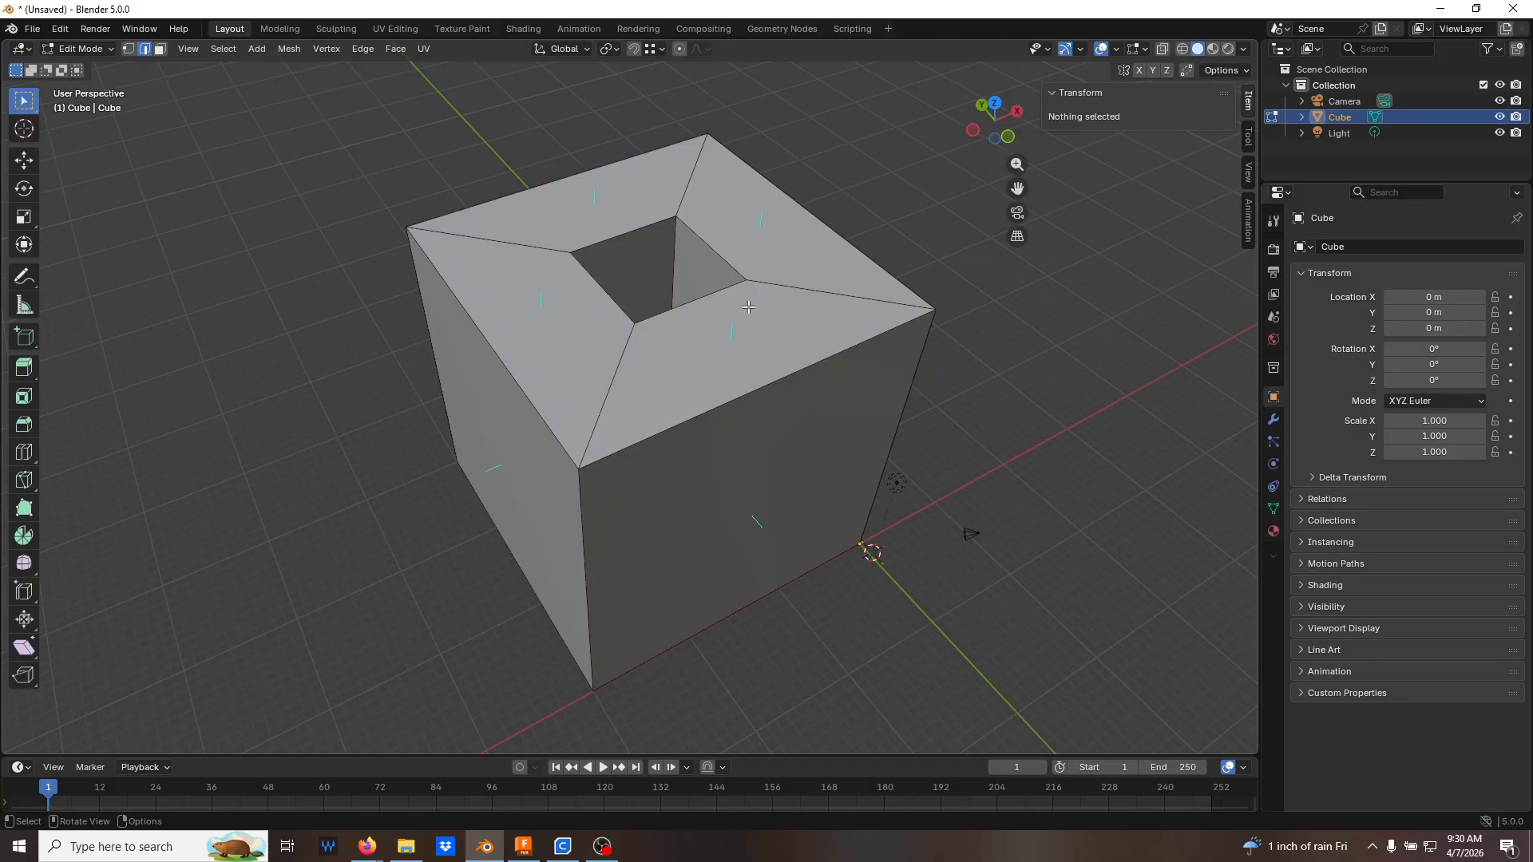
Toggle X-ray on and off, and turn on backface culling for the viewport shading
middle_click_drag(756, 267, 694, 327)
key("alt+z")
key("alt+z")
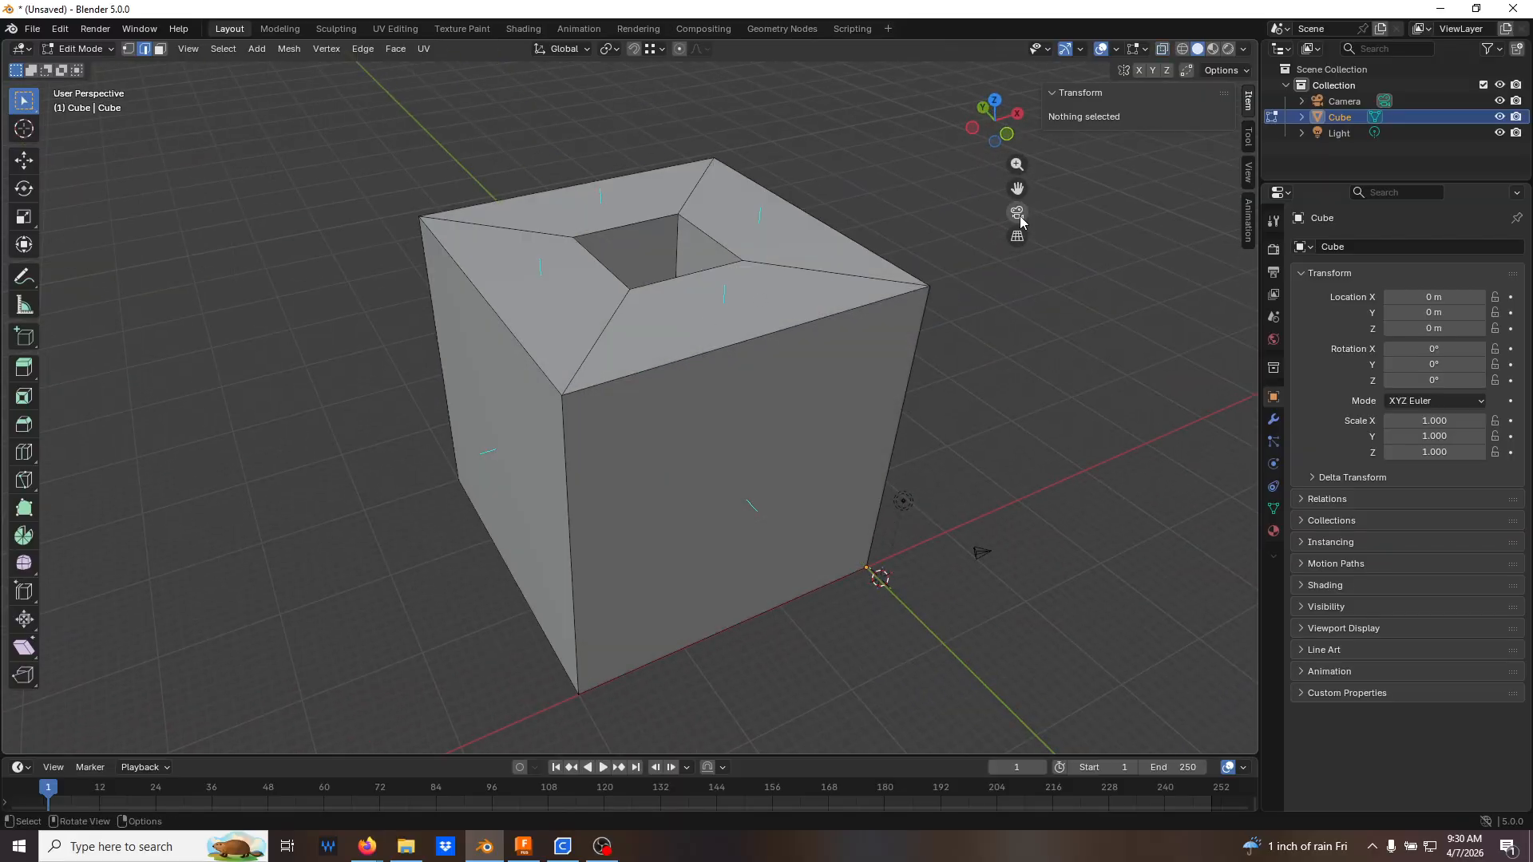
left_click(1243, 49)
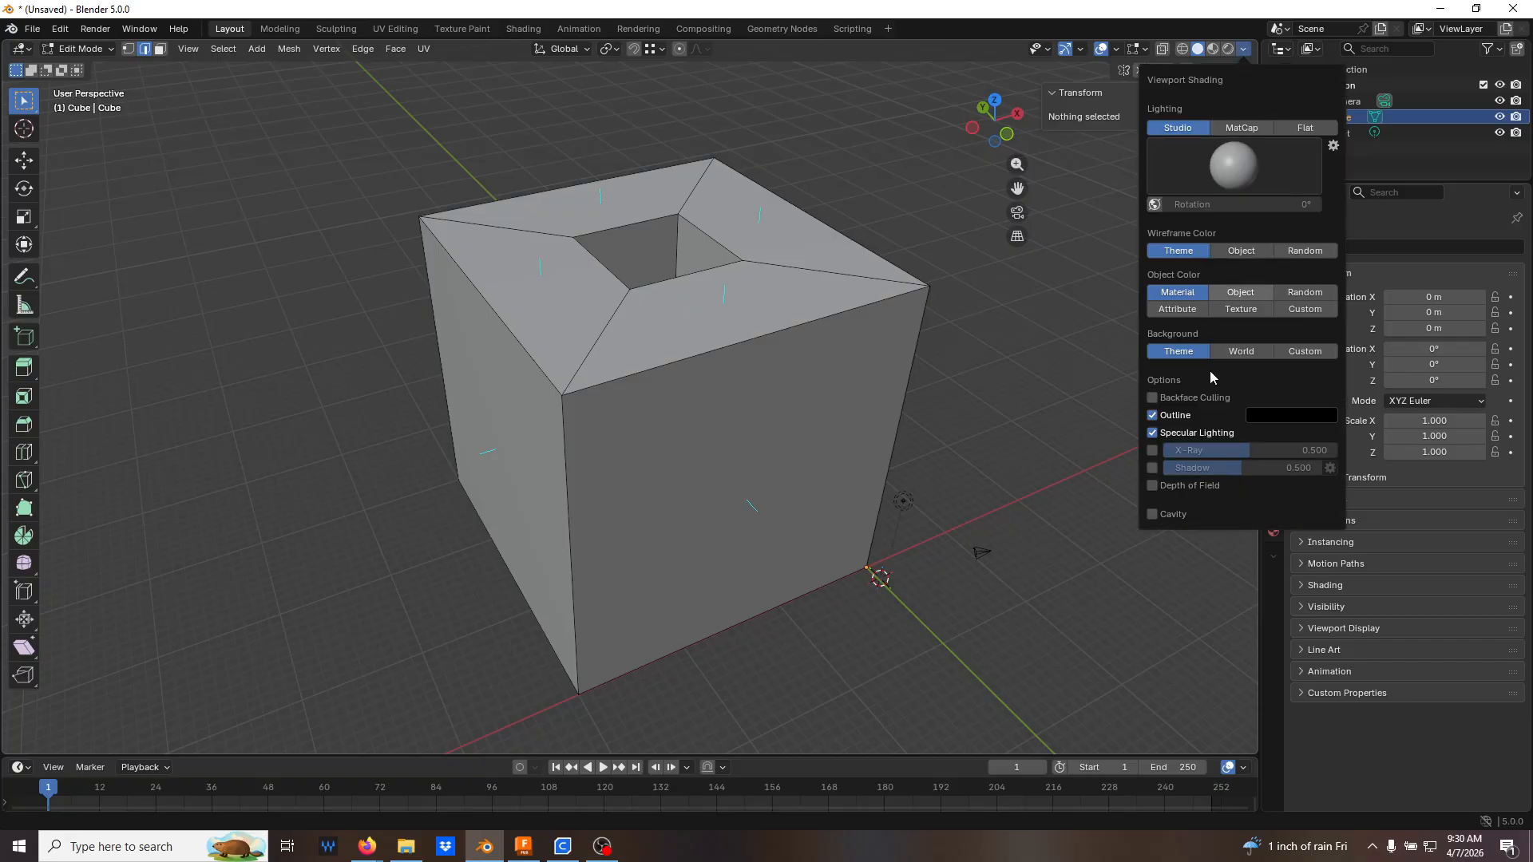
left_click(1153, 399)
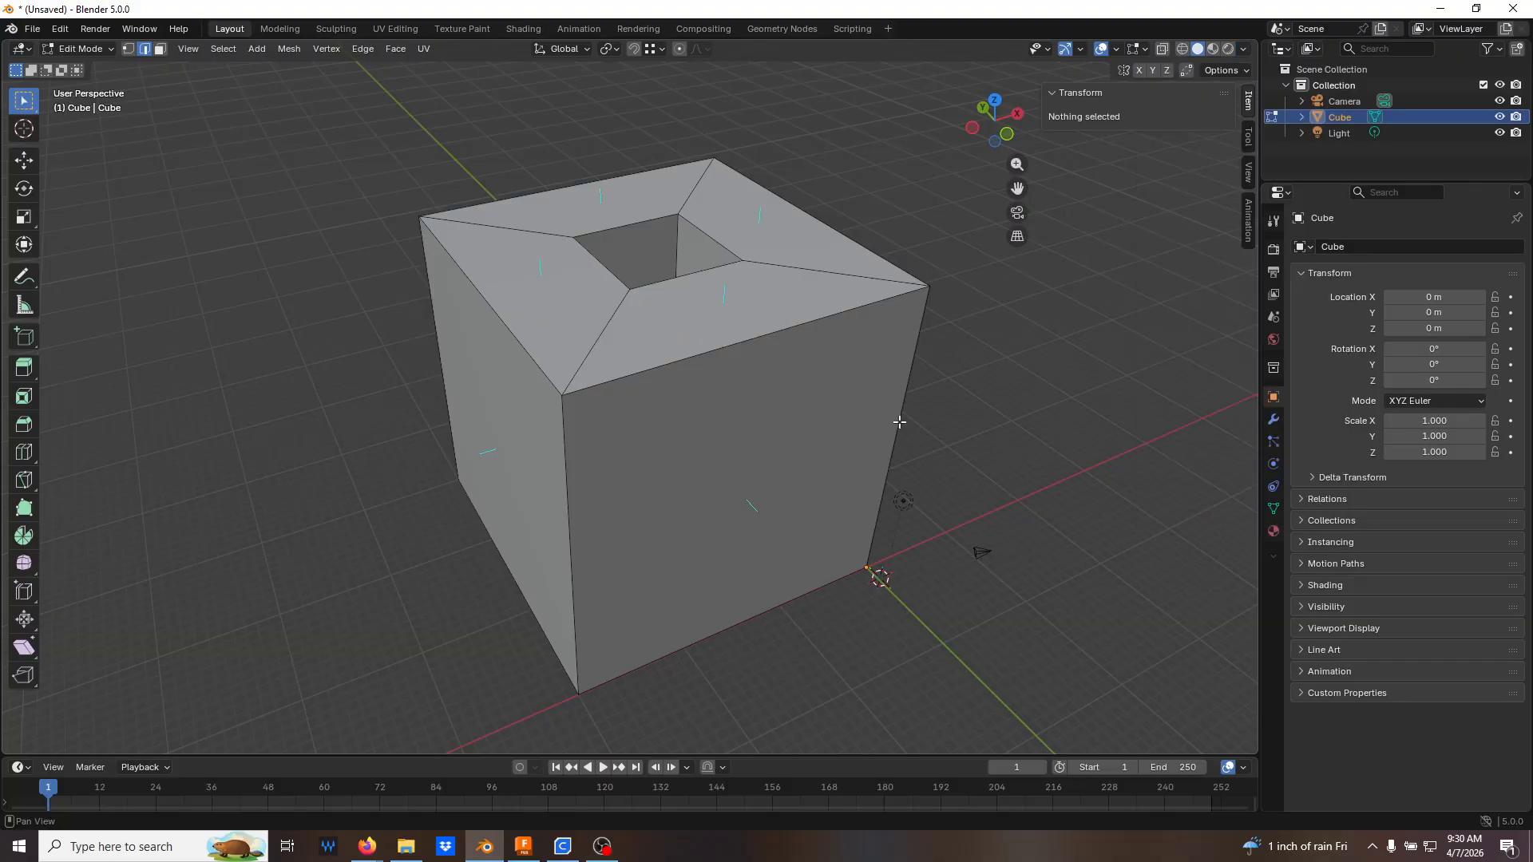
Flip the normal of the cube's outer side face at X -30 m in face selection
mouse_move(841, 446)
middle_mouse_down()
mouse_move(890, 428)
mouse_move(606, 431)
middle_mouse_up()
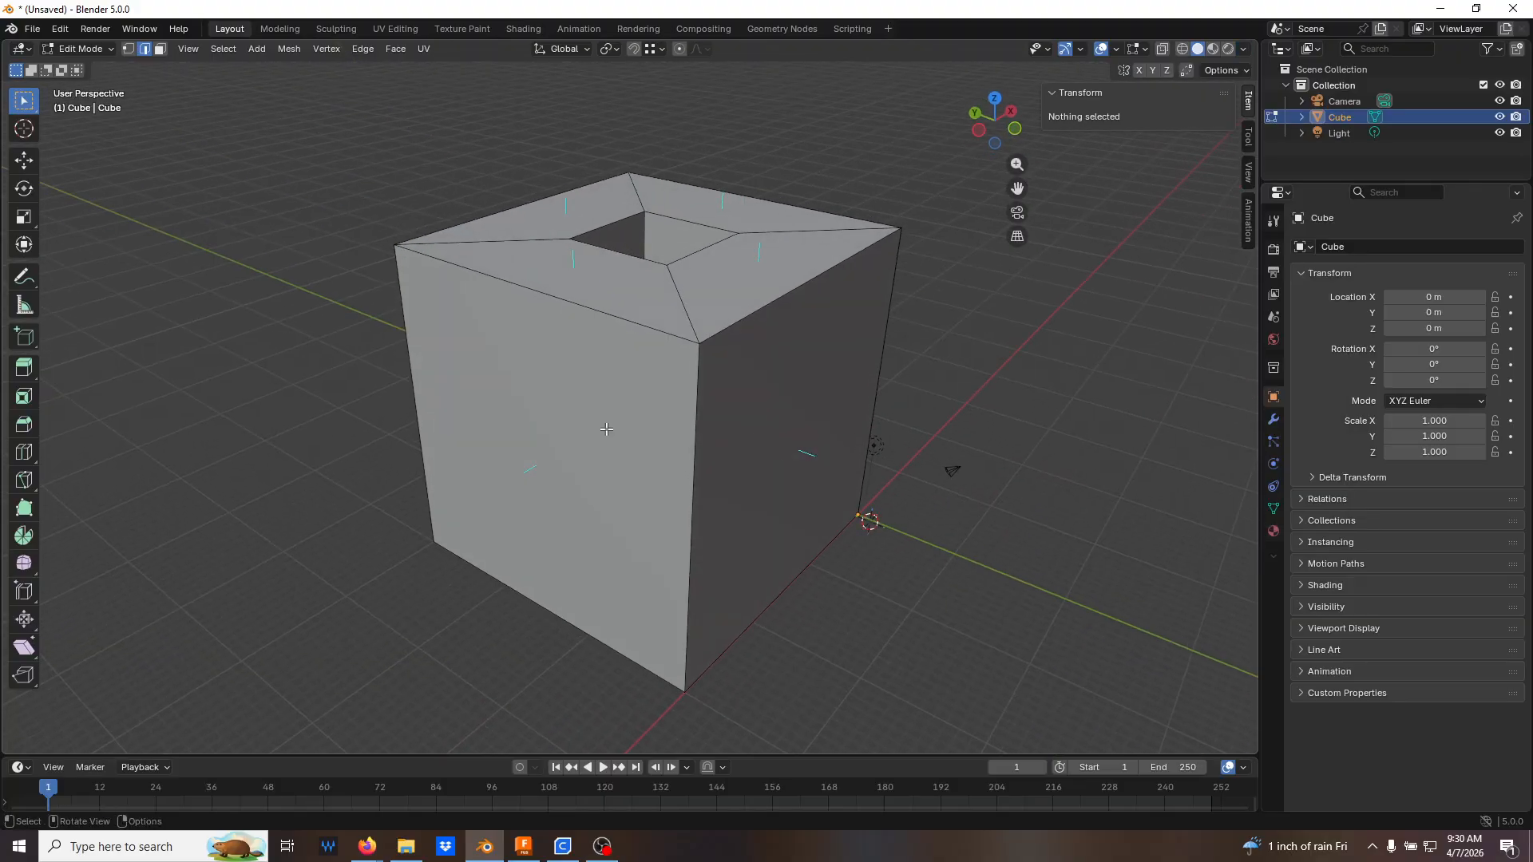
key("3")
left_click(601, 417)
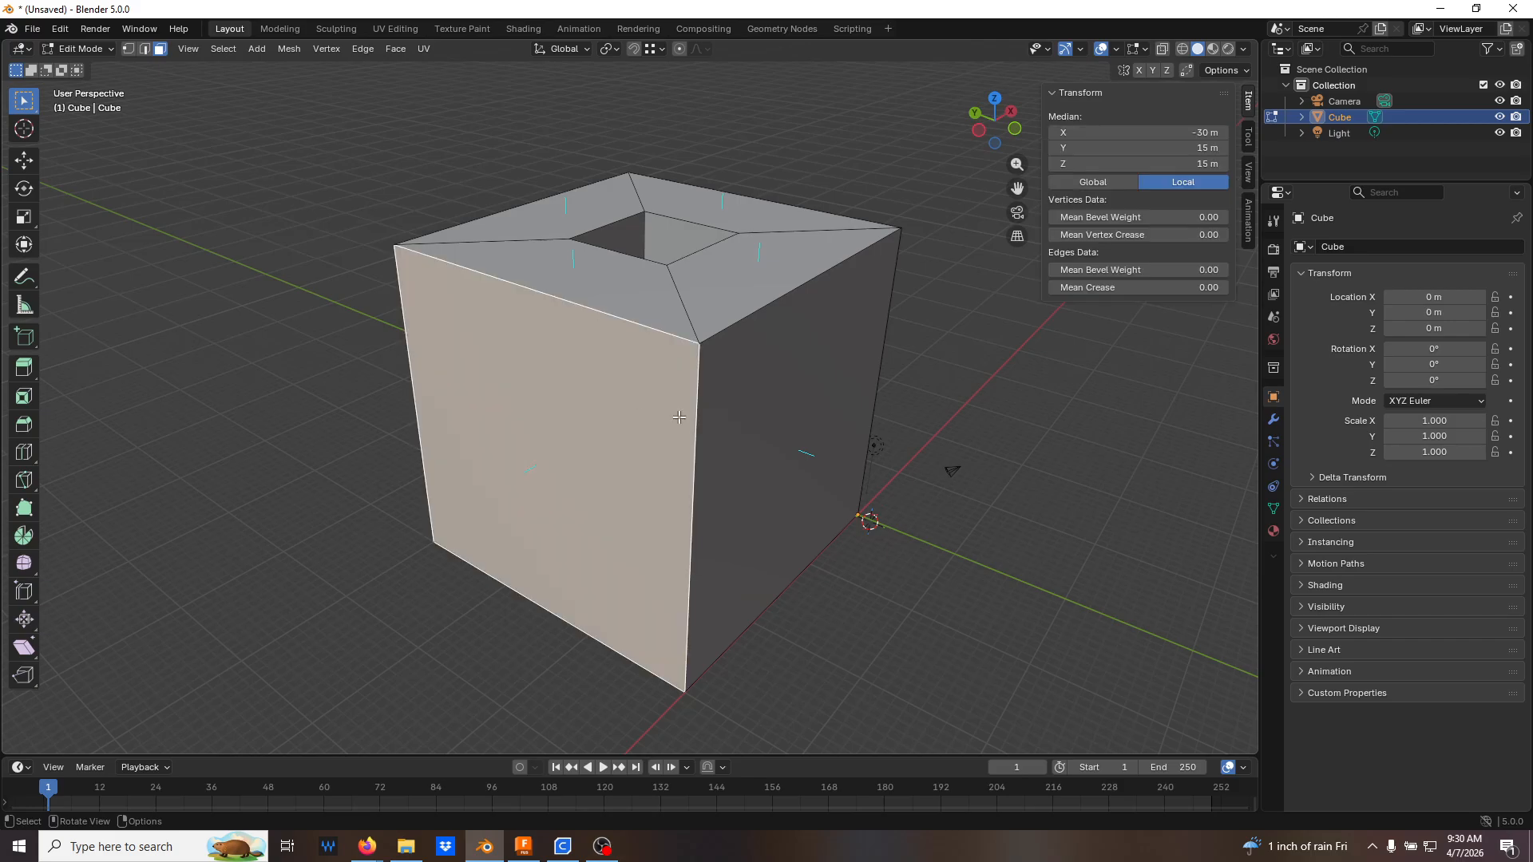
key("alt+n")
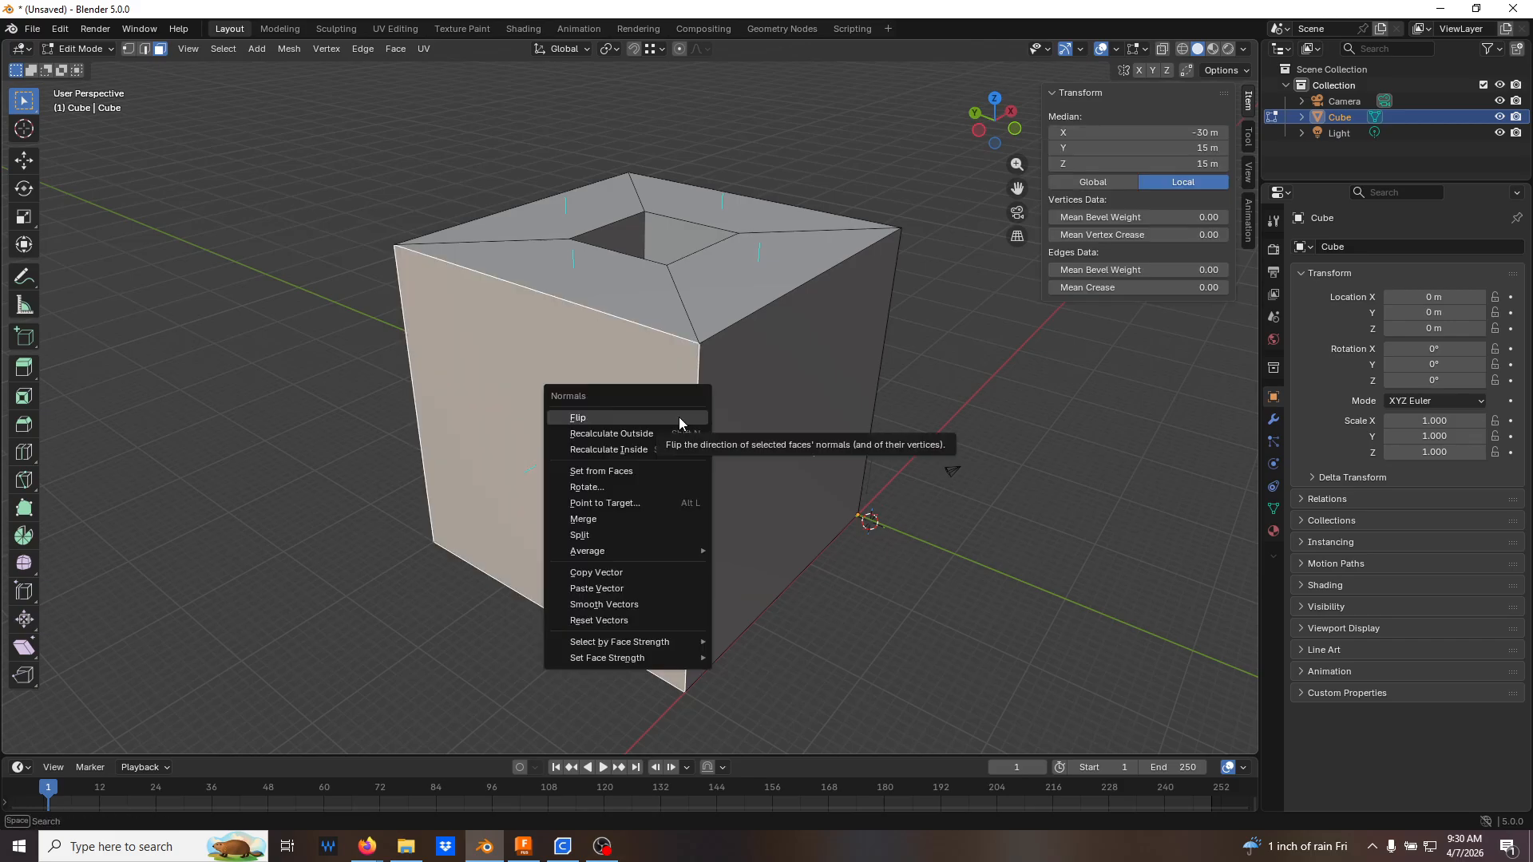
left_click(679, 417)
Deselect the flipped face and turn off backface culling for the viewport shading
left_click(988, 449)
middle_click_drag(988, 449, 1109, 253)
left_click(1244, 50)
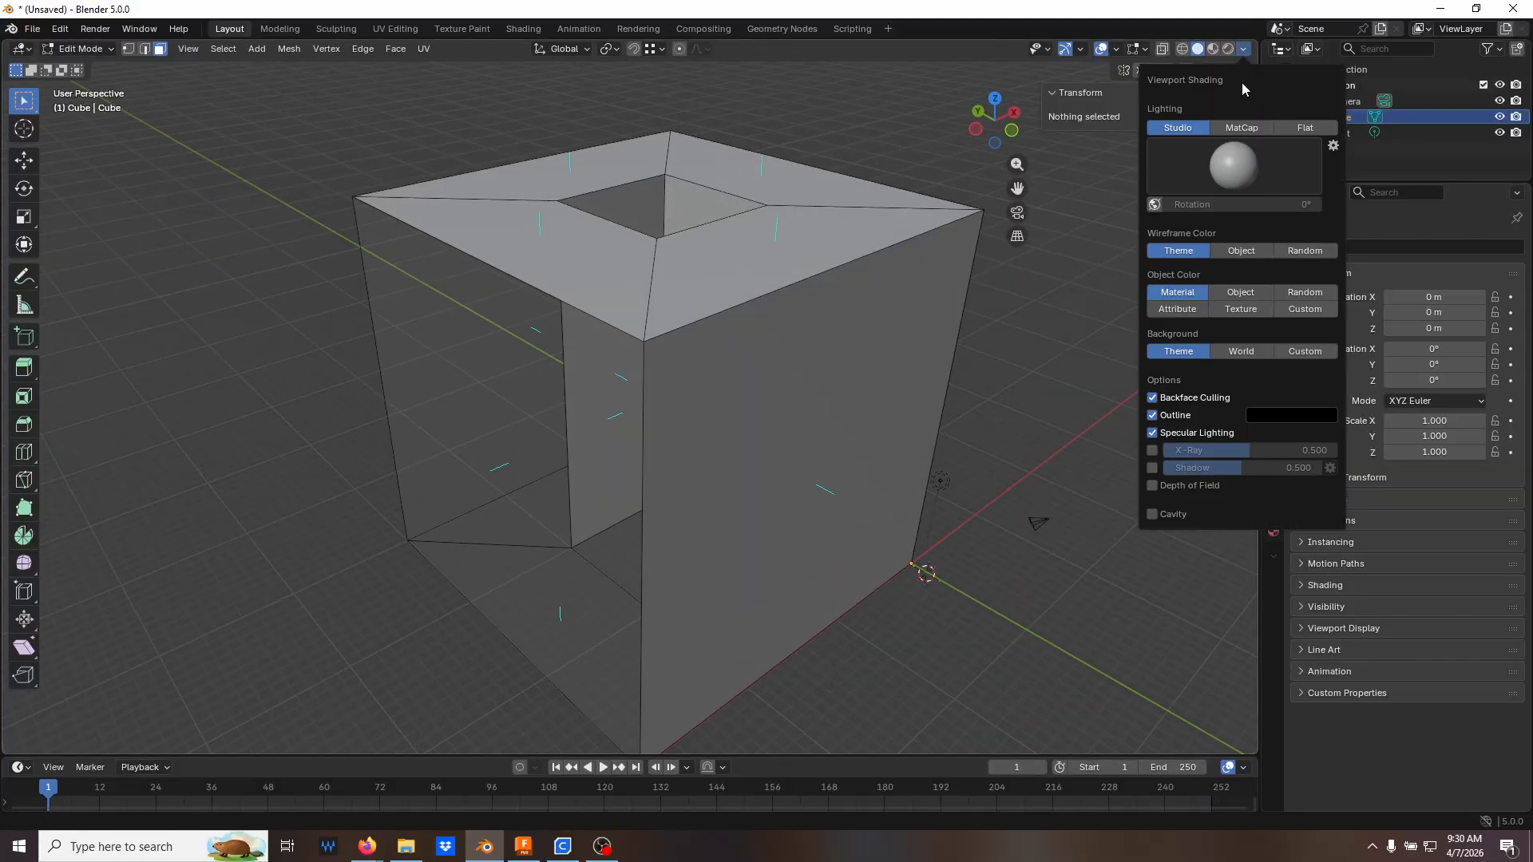
left_click(1152, 397)
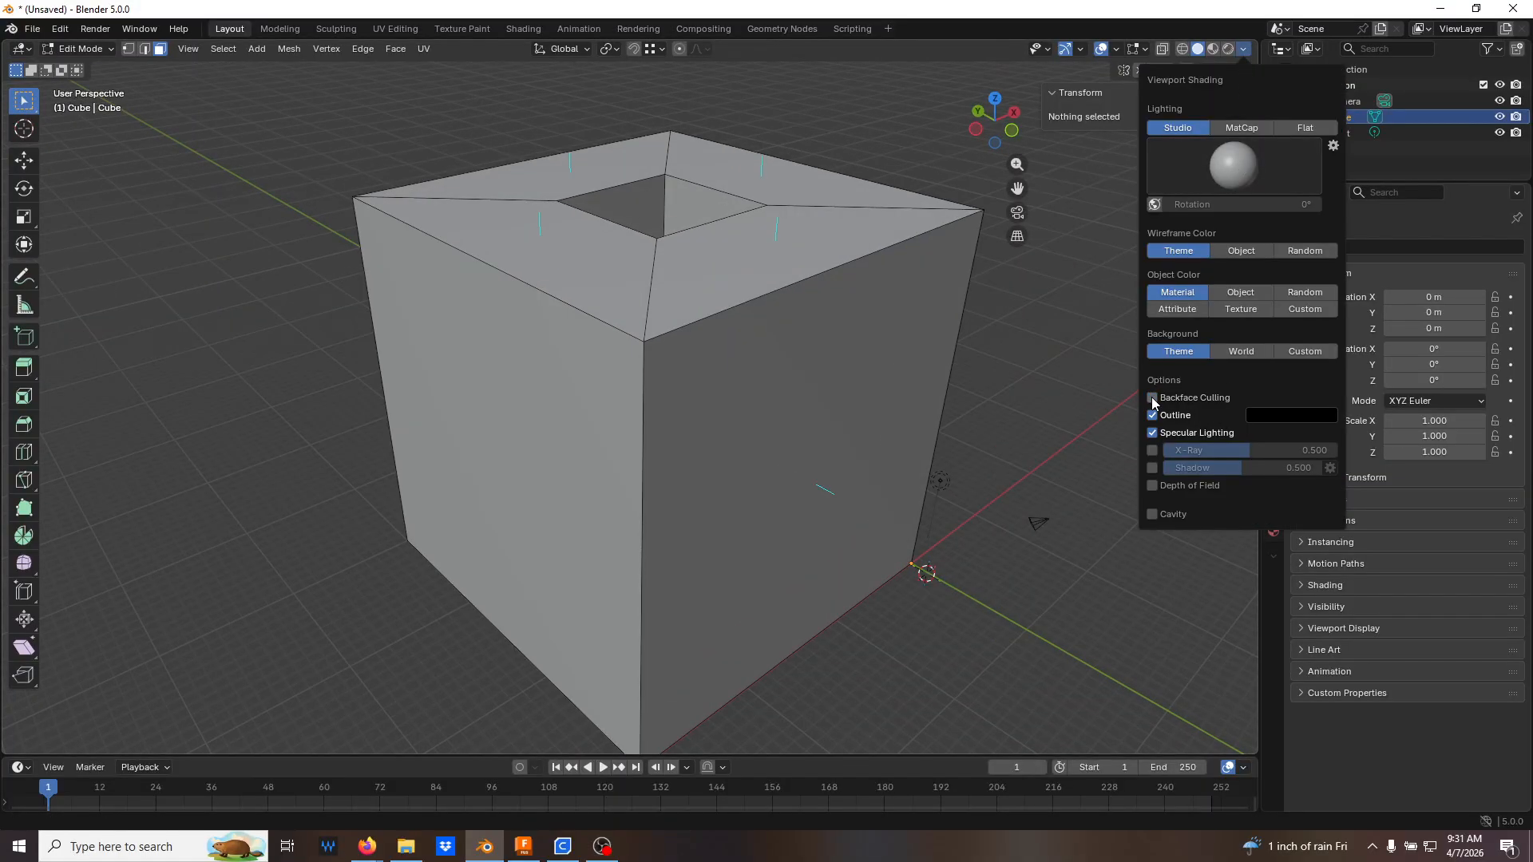
Flip the normal of the side face at X -30 m back to point outward and deselect the face
left_click(551, 392)
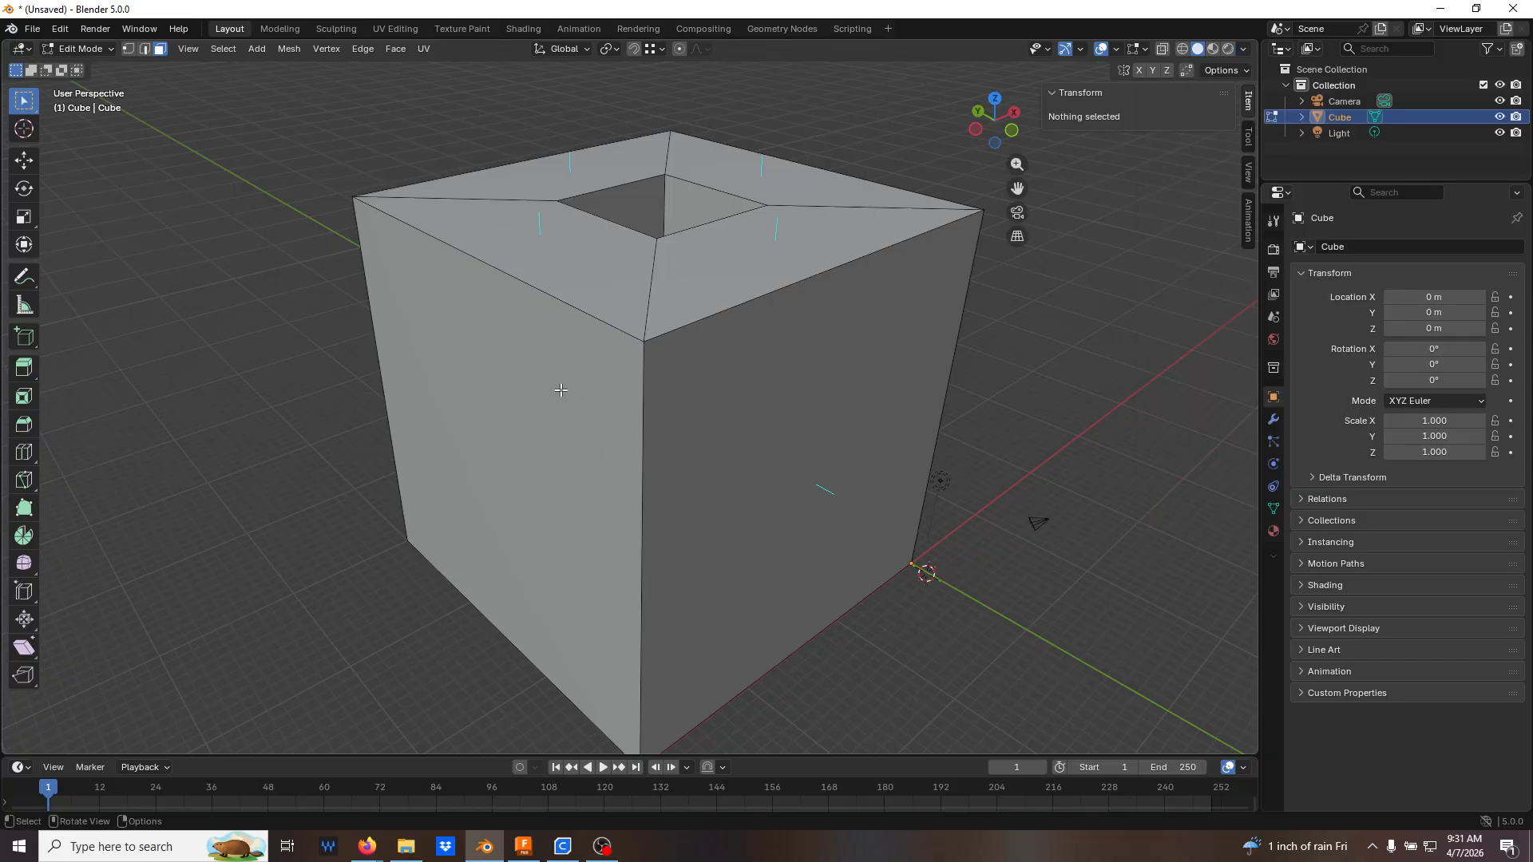
left_click(562, 391)
middle_click_drag(609, 436, 644, 406)
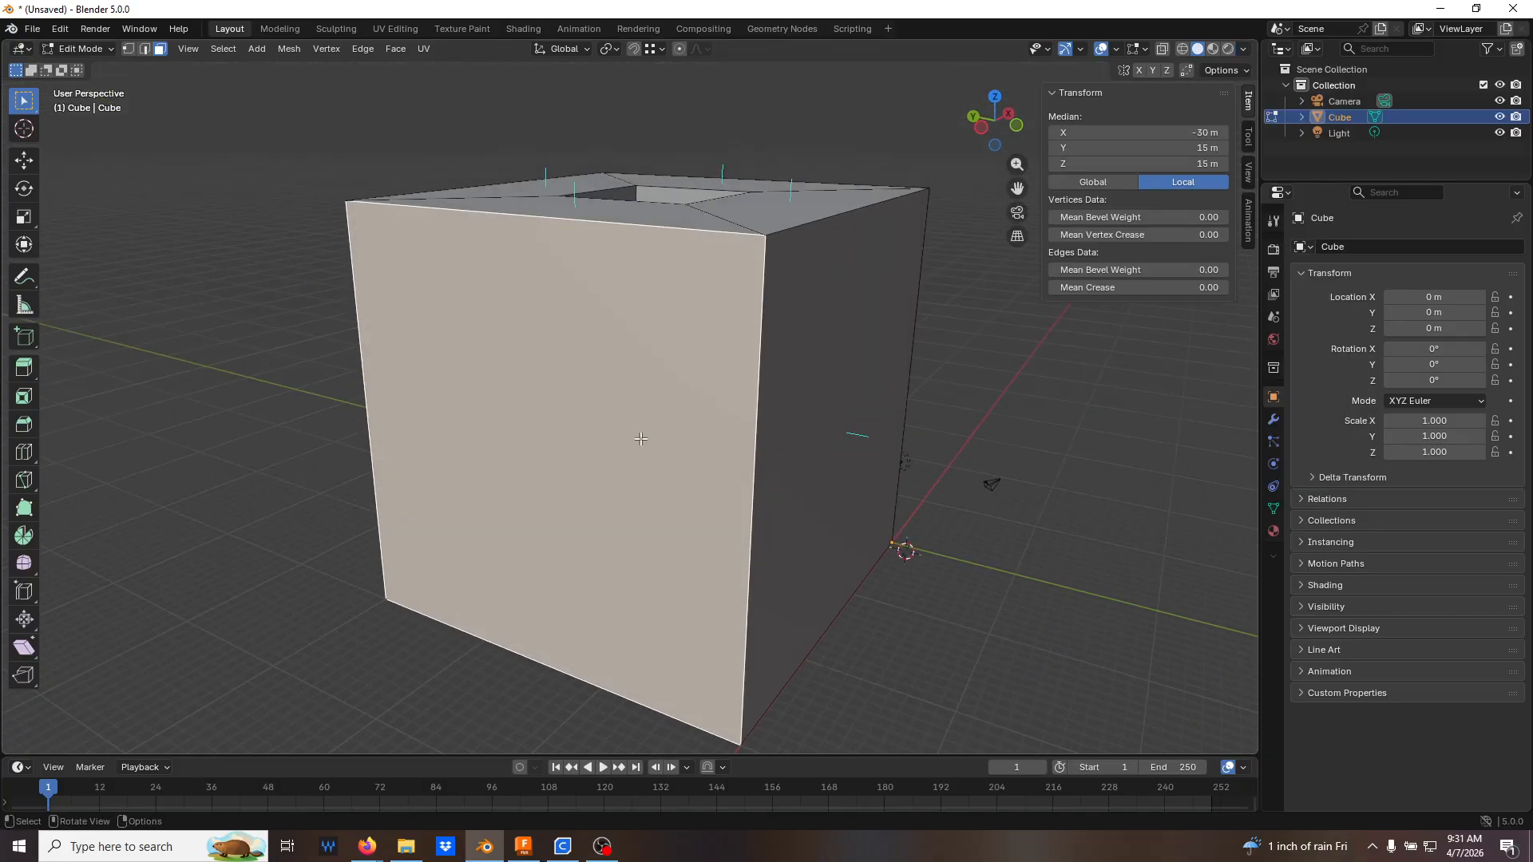
right_click(640, 439)
left_click(641, 439)
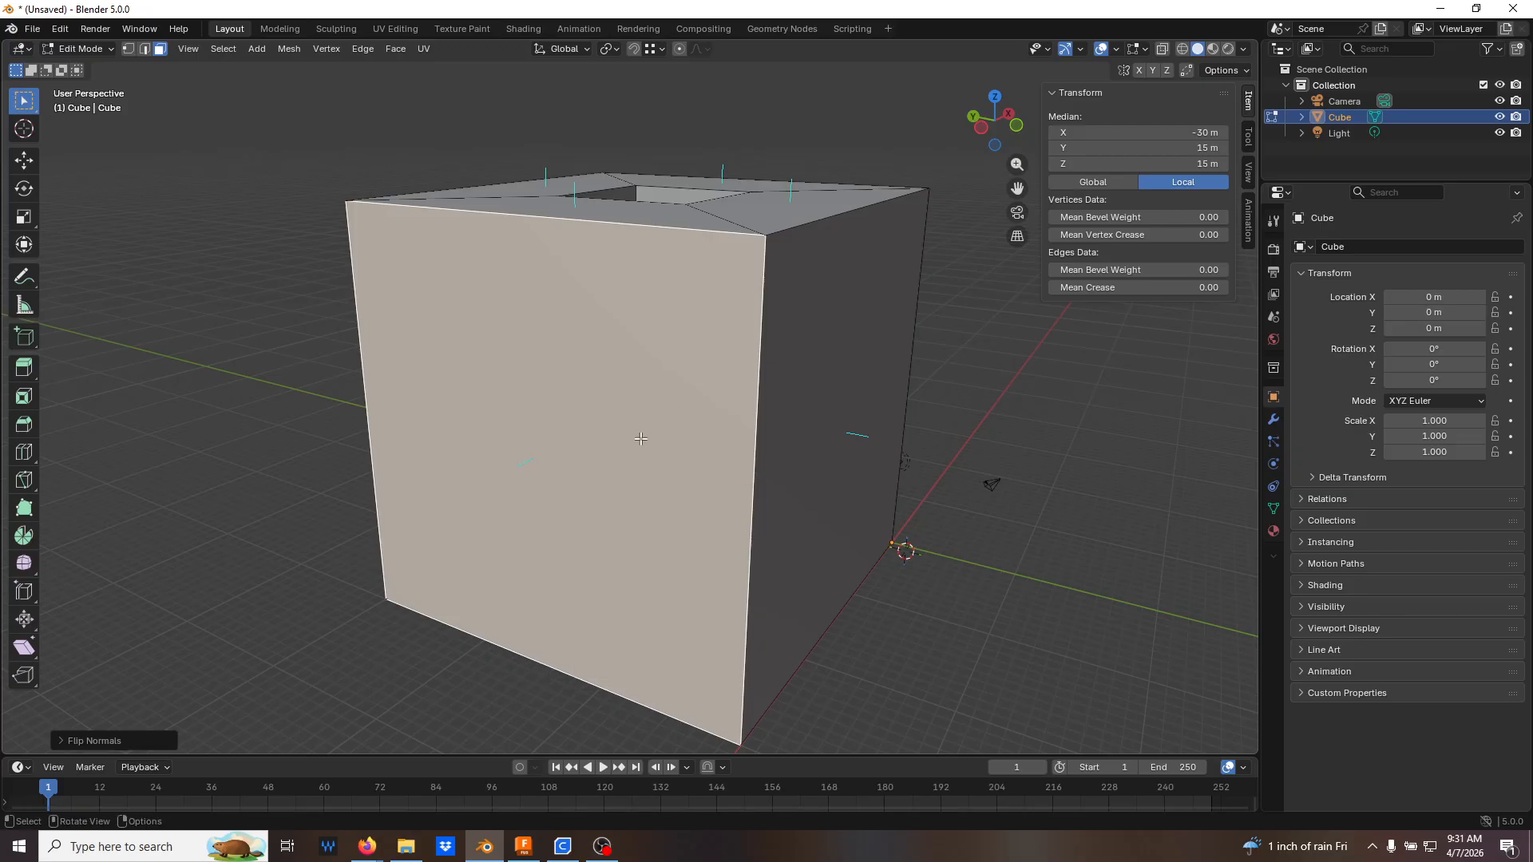
left_click(1002, 415)
middle_click_drag(1001, 414, 1004, 456)
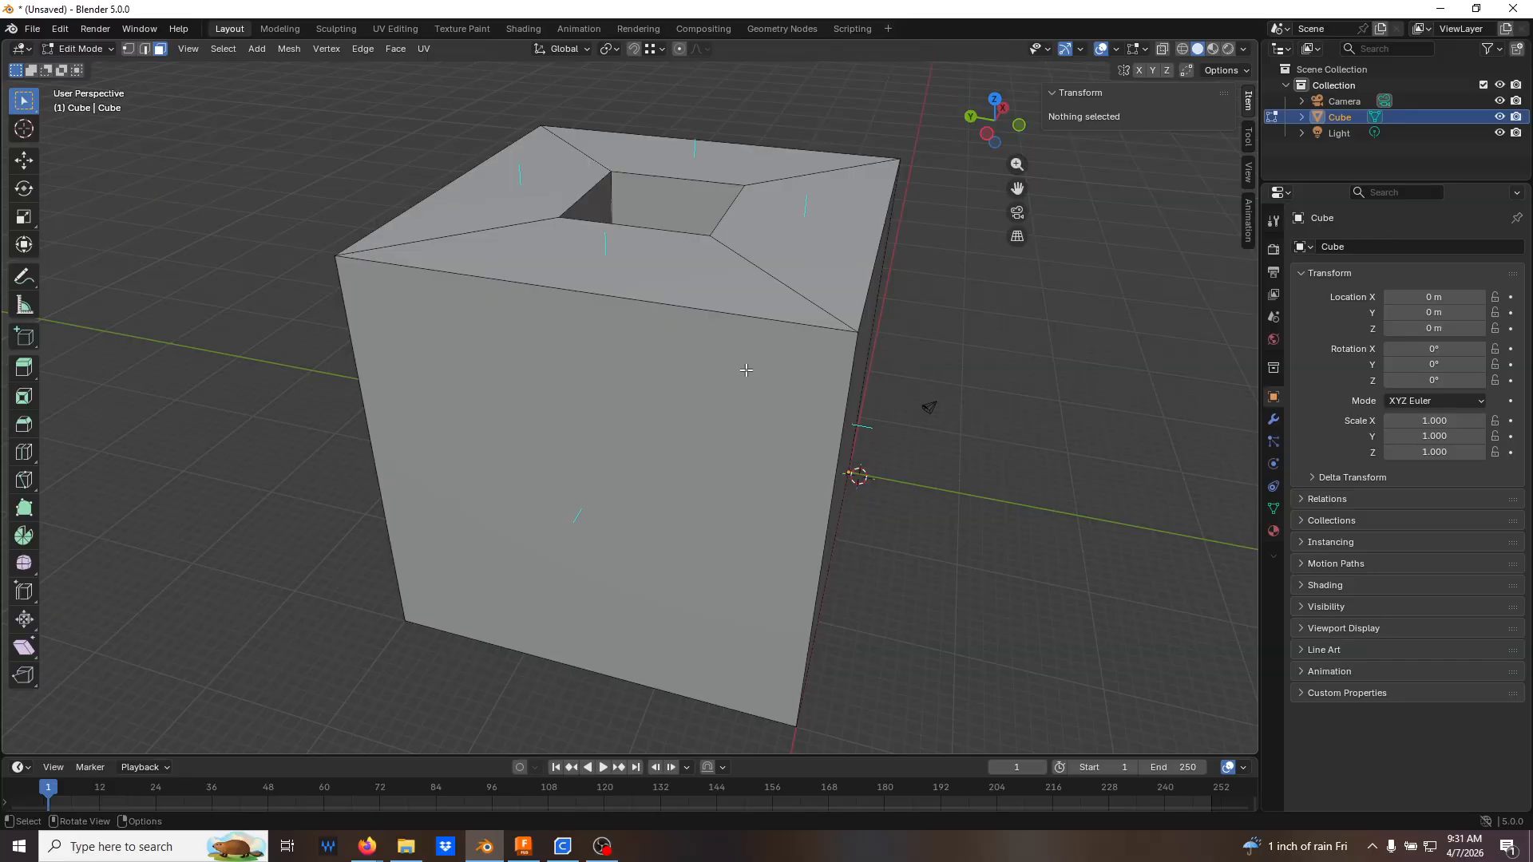
Return to Object Mode and export the cube as an STL to the Desktop, overwriting CubeExport02.stl
key("Tab")
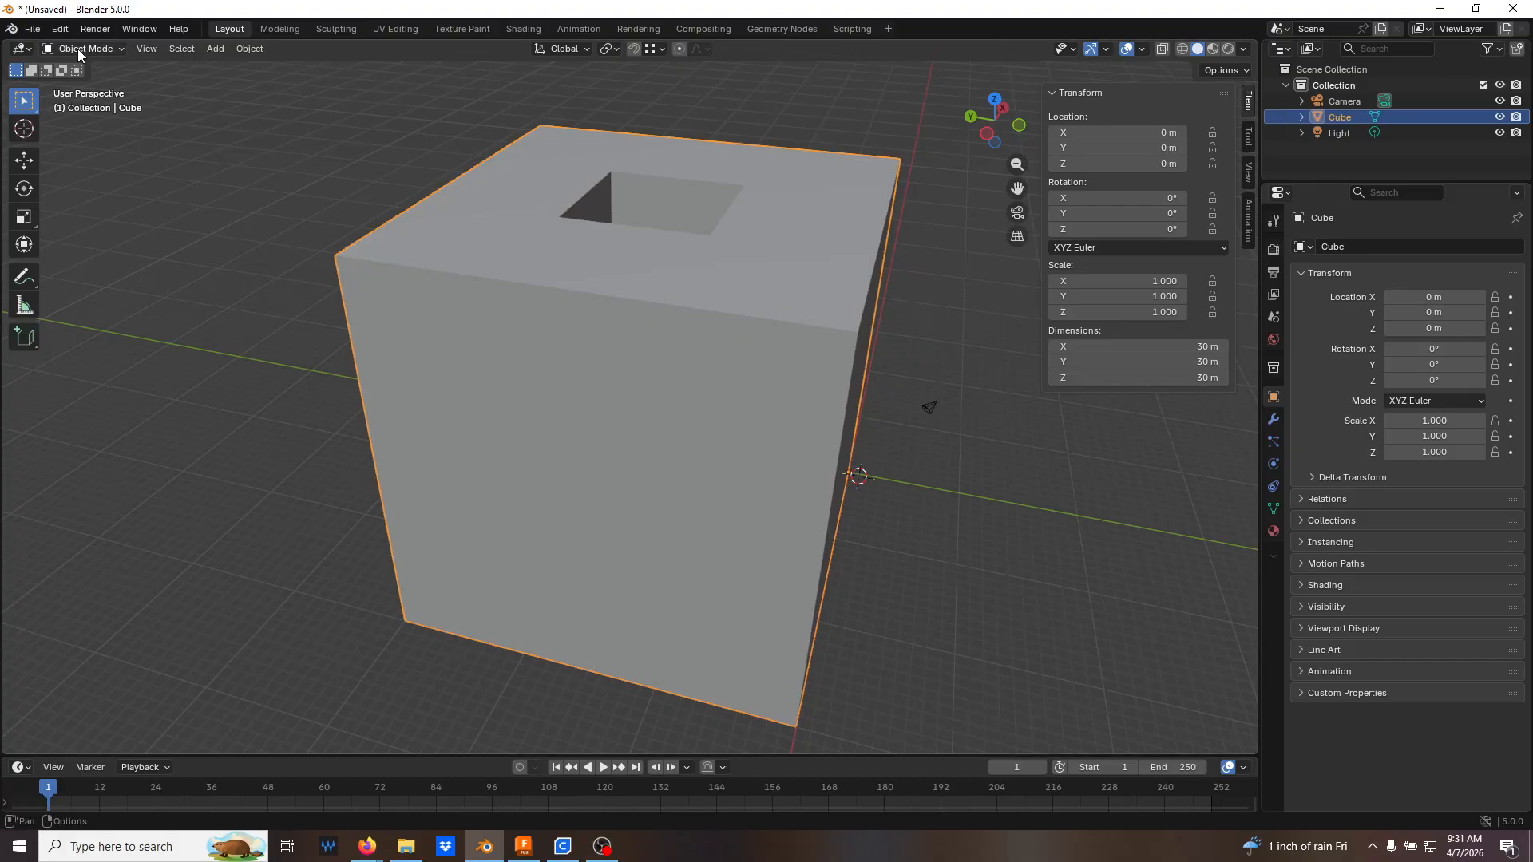
left_click(32, 29)
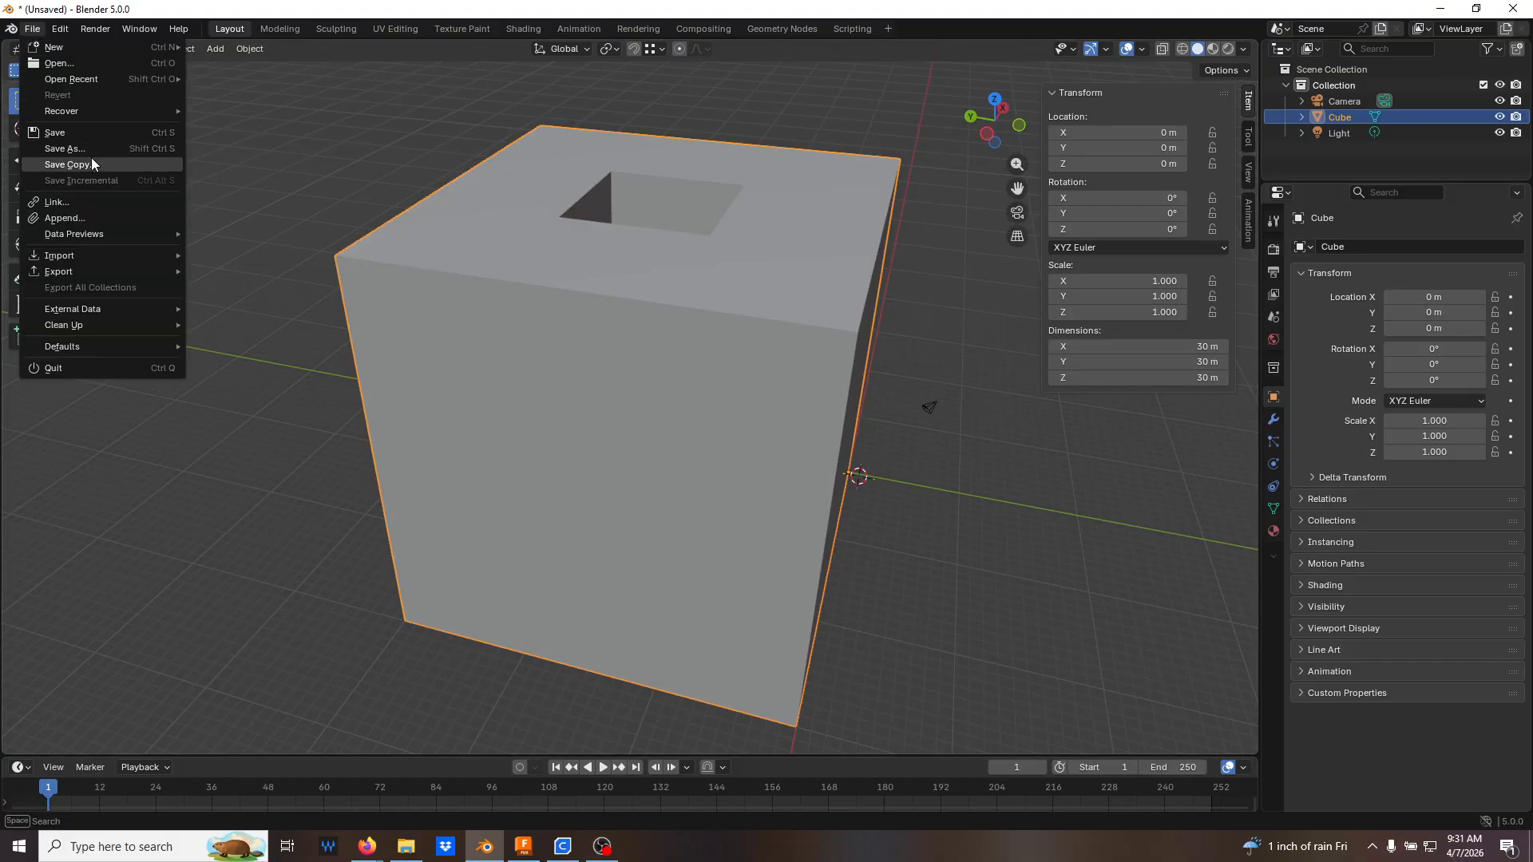
mouse_move(99, 271)
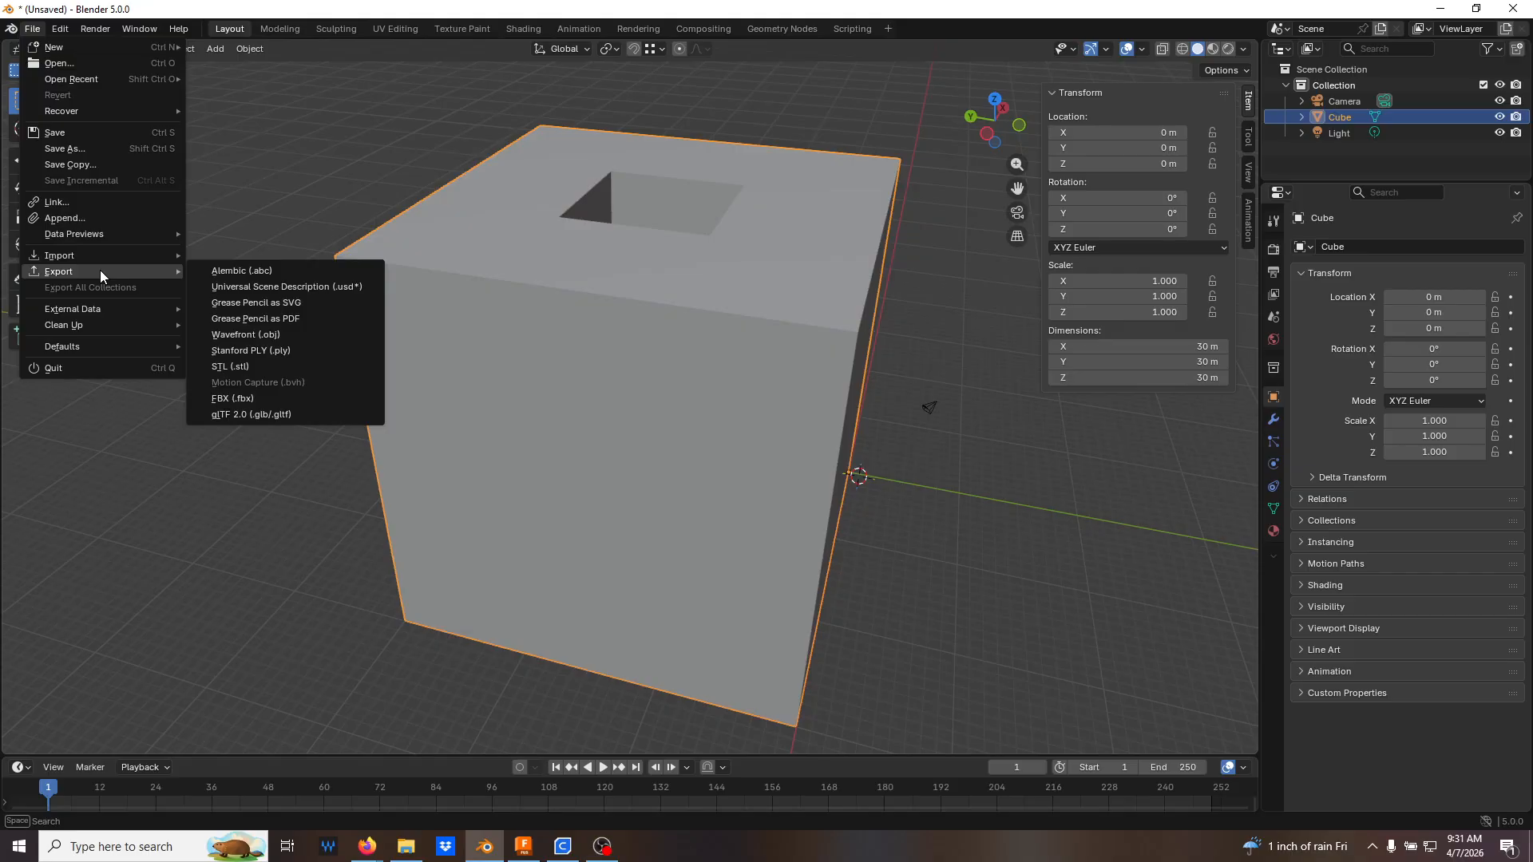
left_click(247, 366)
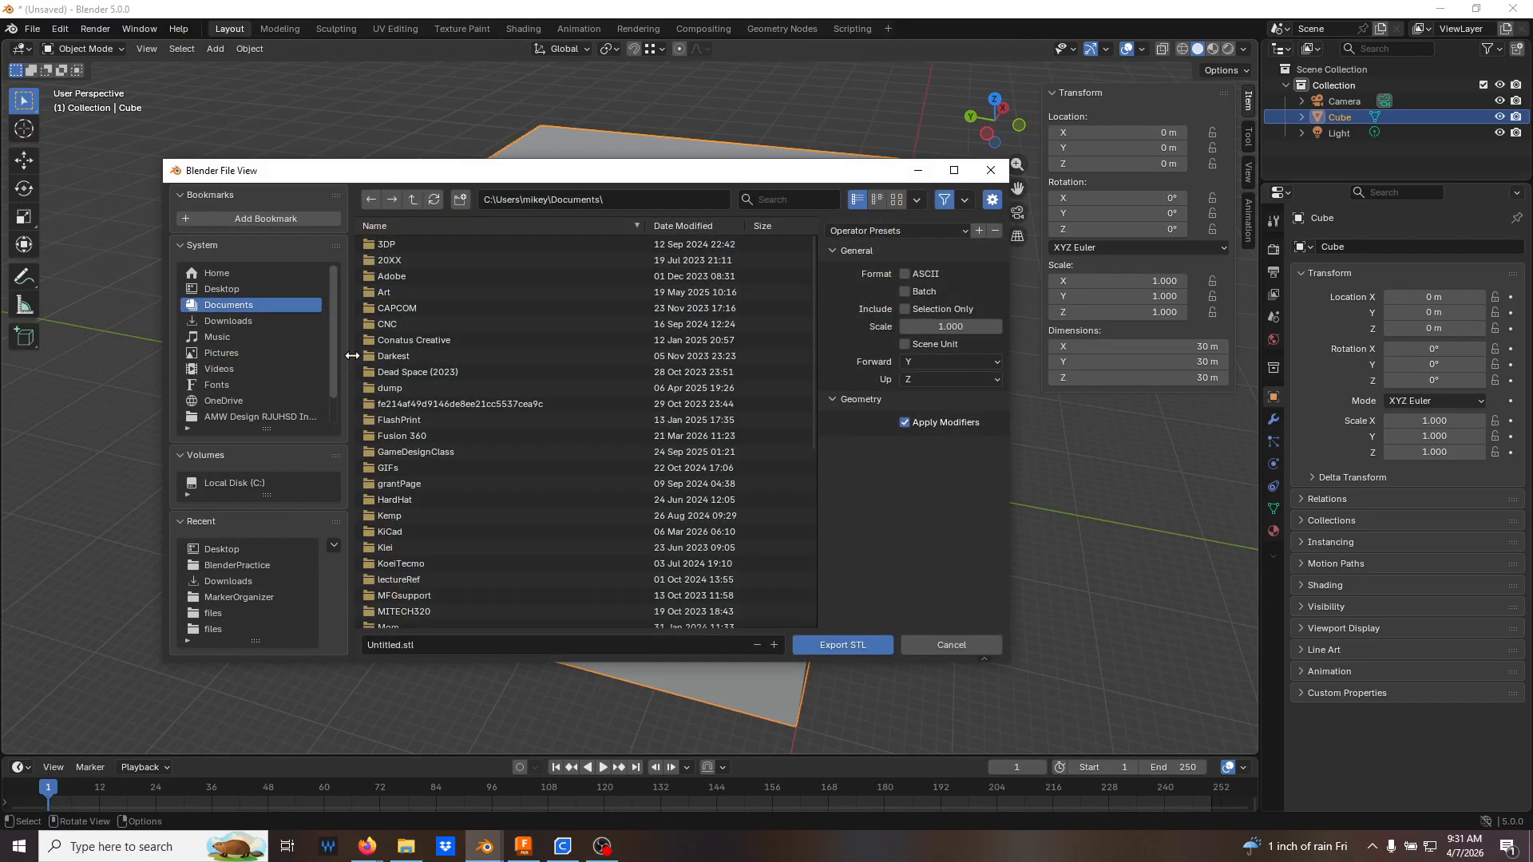
left_click(257, 290)
left_click(435, 310)
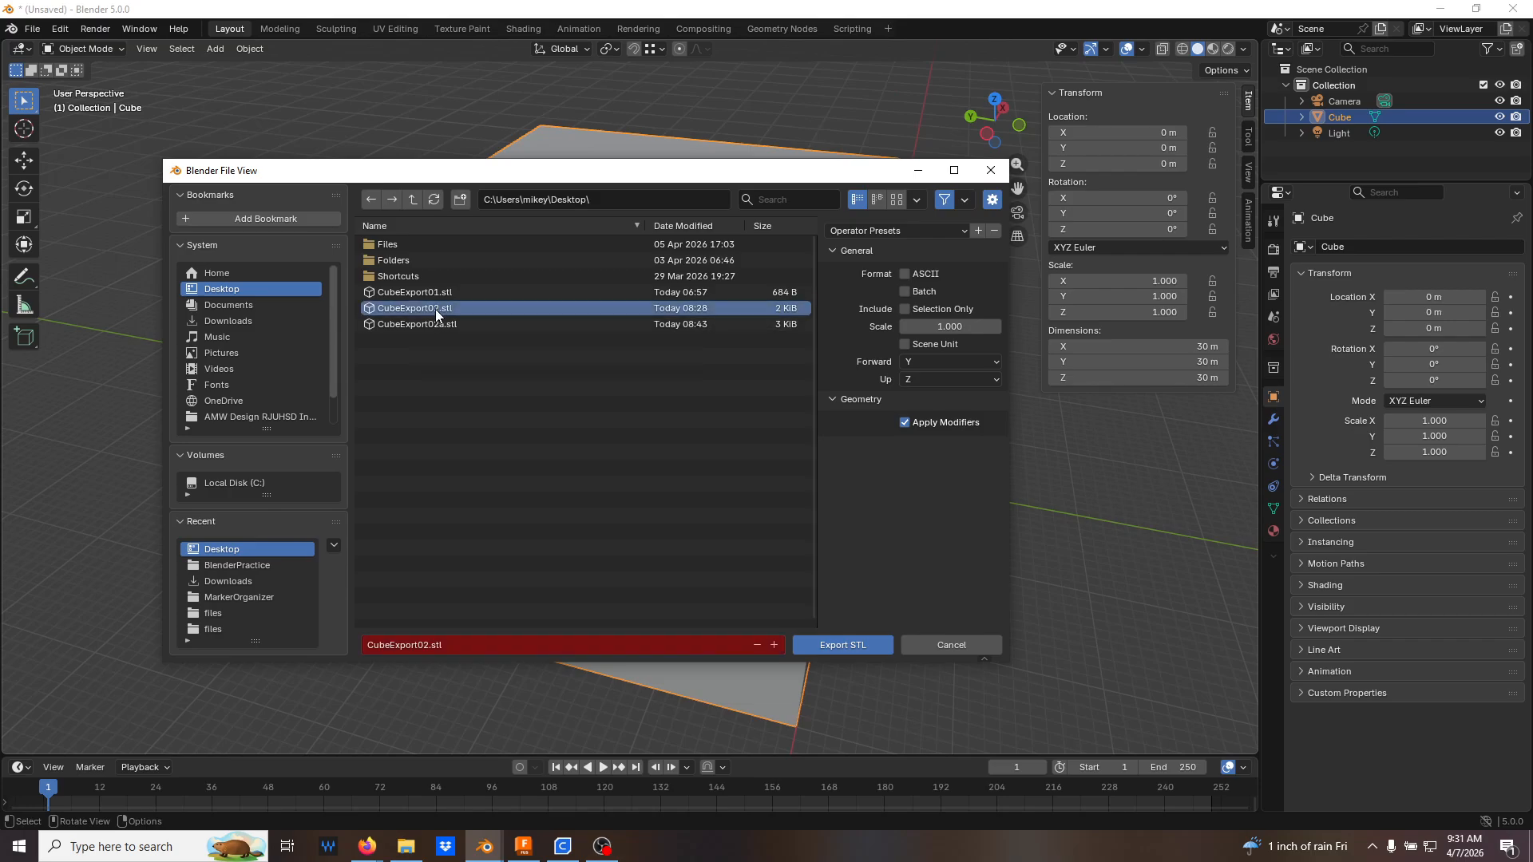
left_click(832, 644)
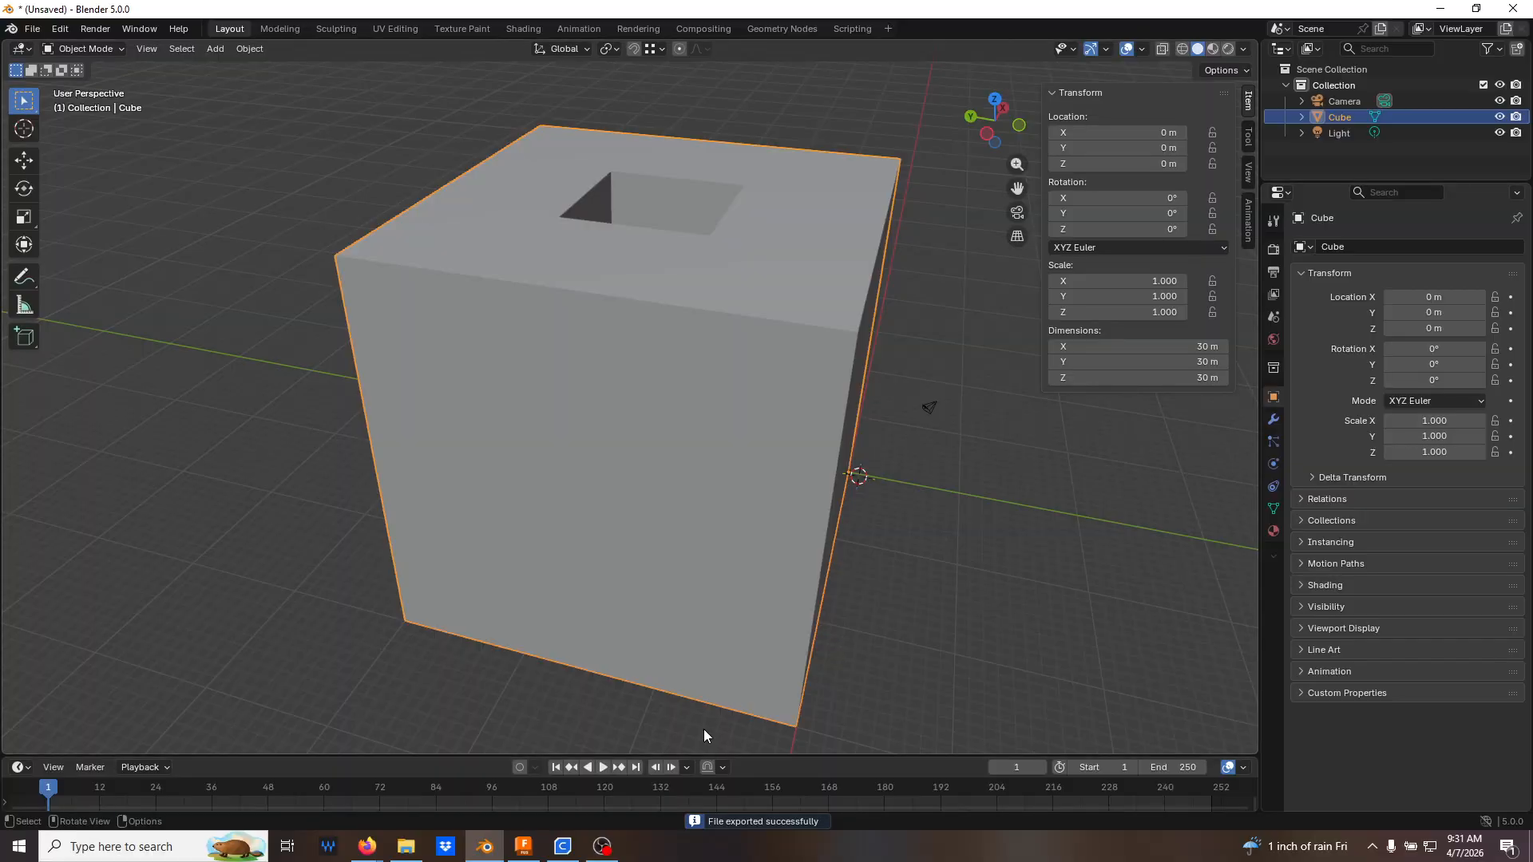
Switch to UltiMaker Cura and open CubeExport02.stl from the Desktop
left_click(569, 854)
left_click(64, 102)
left_click(266, 310)
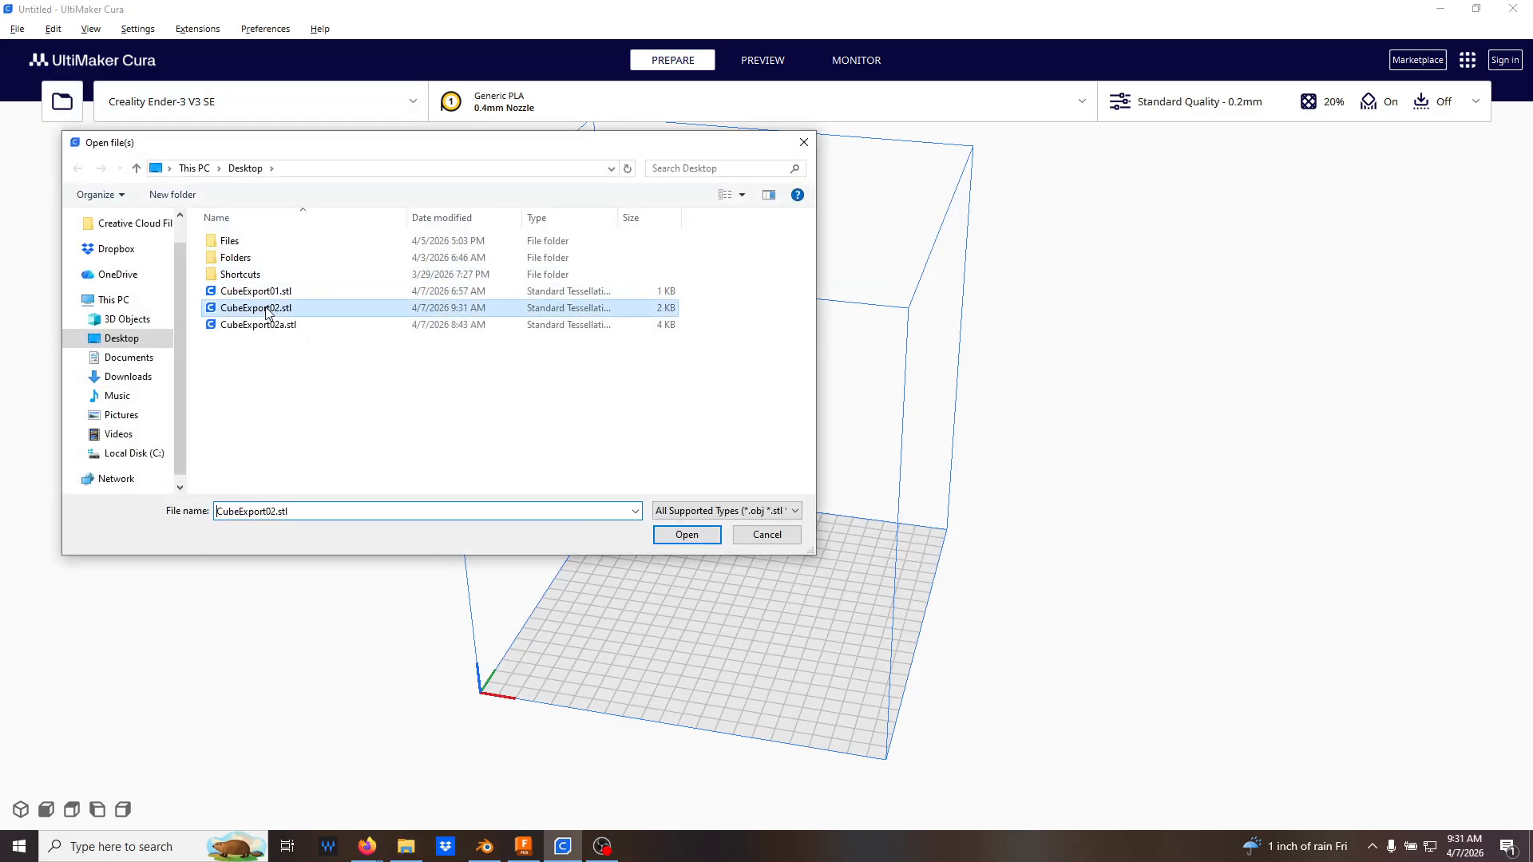
left_click(698, 537)
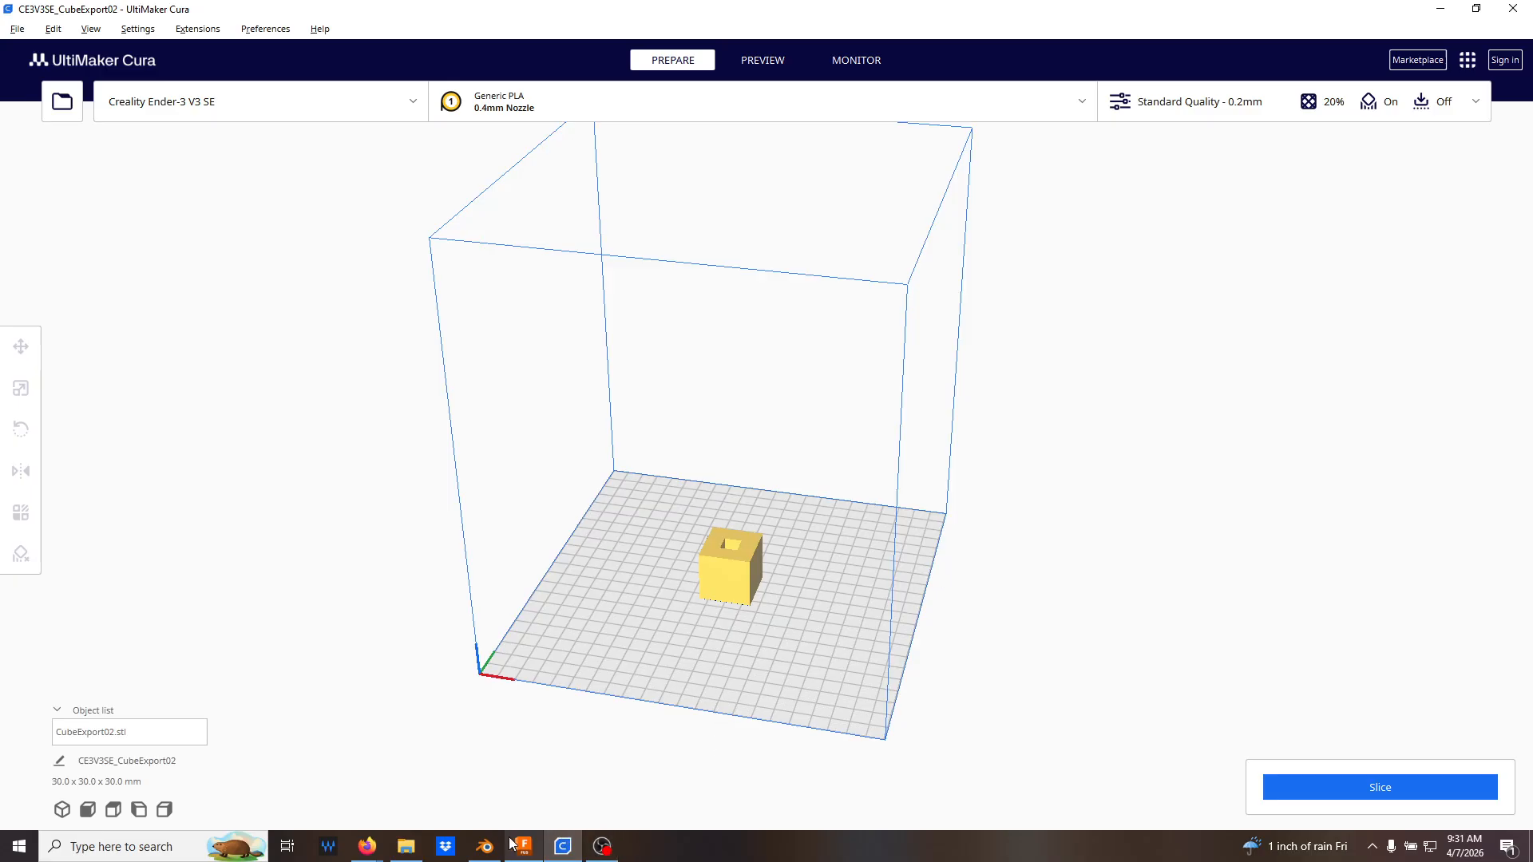
Switch back to Blender, set the cube's X location to 60 m and deselect it
left_click(485, 846)
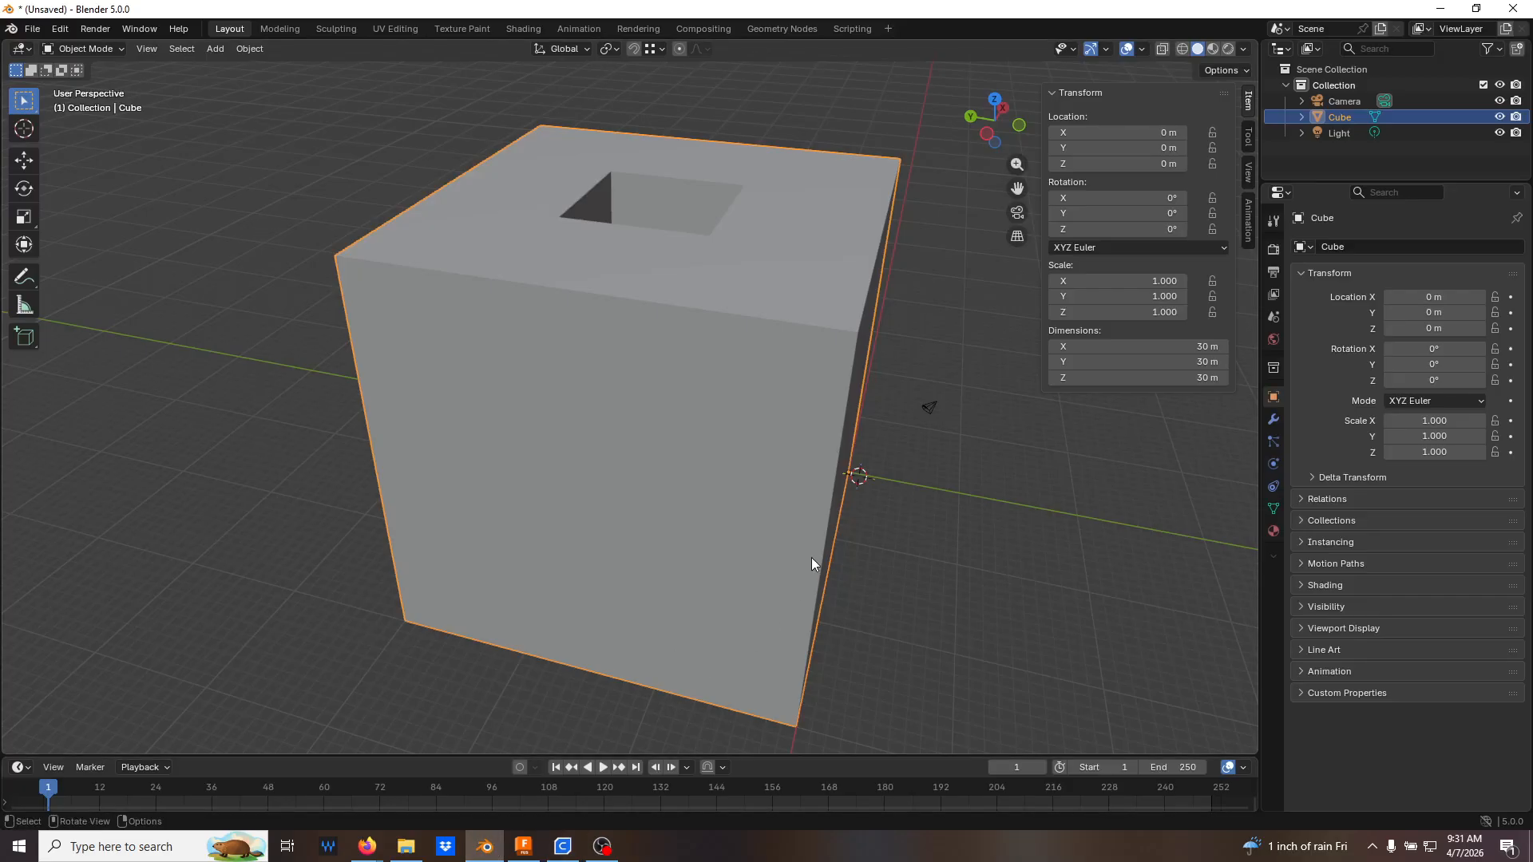
middle_click_drag(837, 507, 950, 494)
scroll(951, 494, "up", 2)
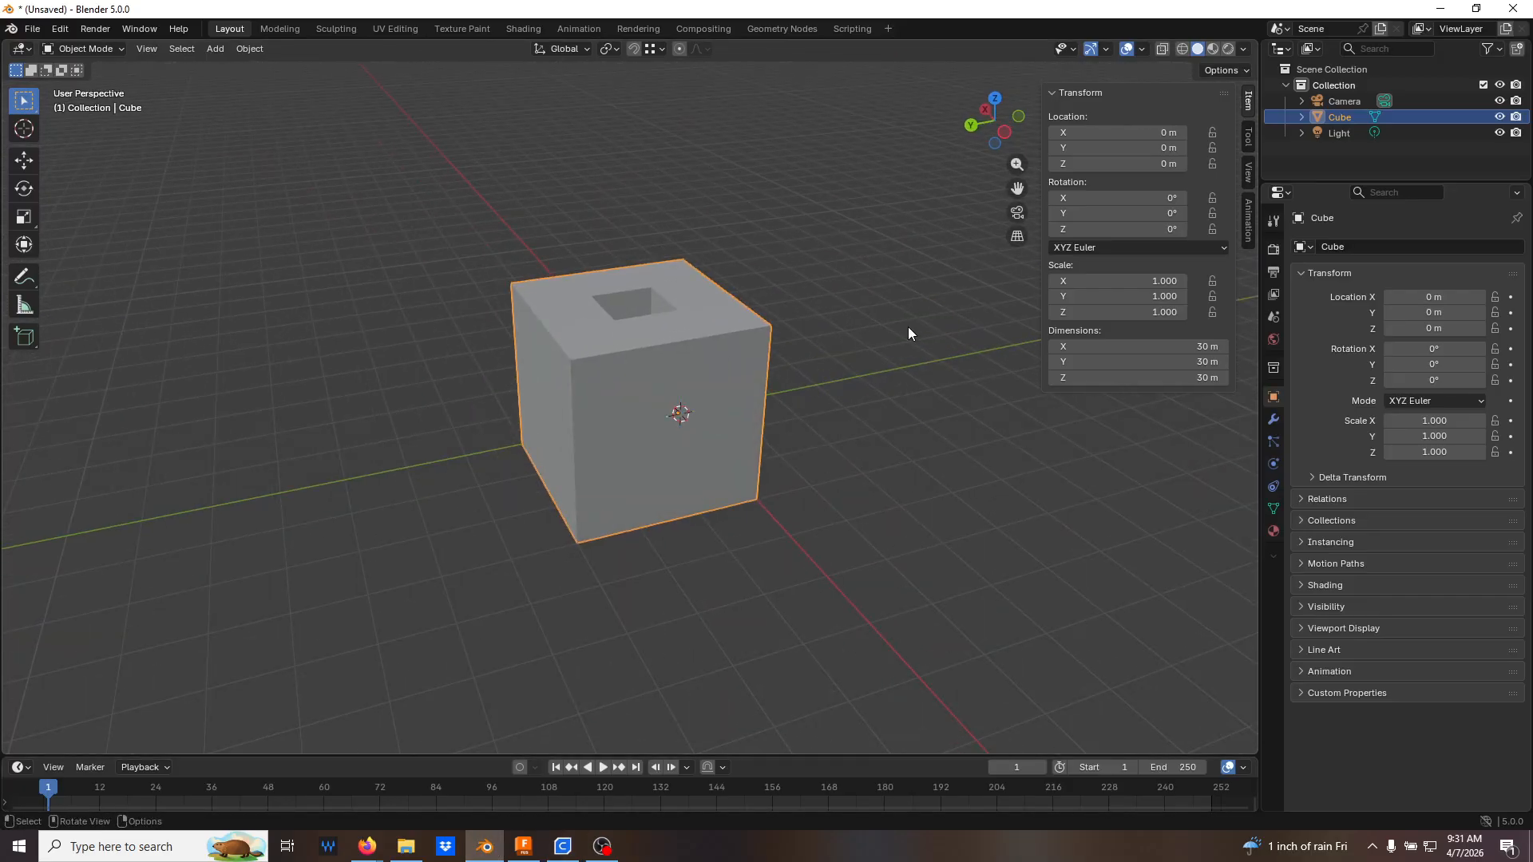
left_click(1154, 132)
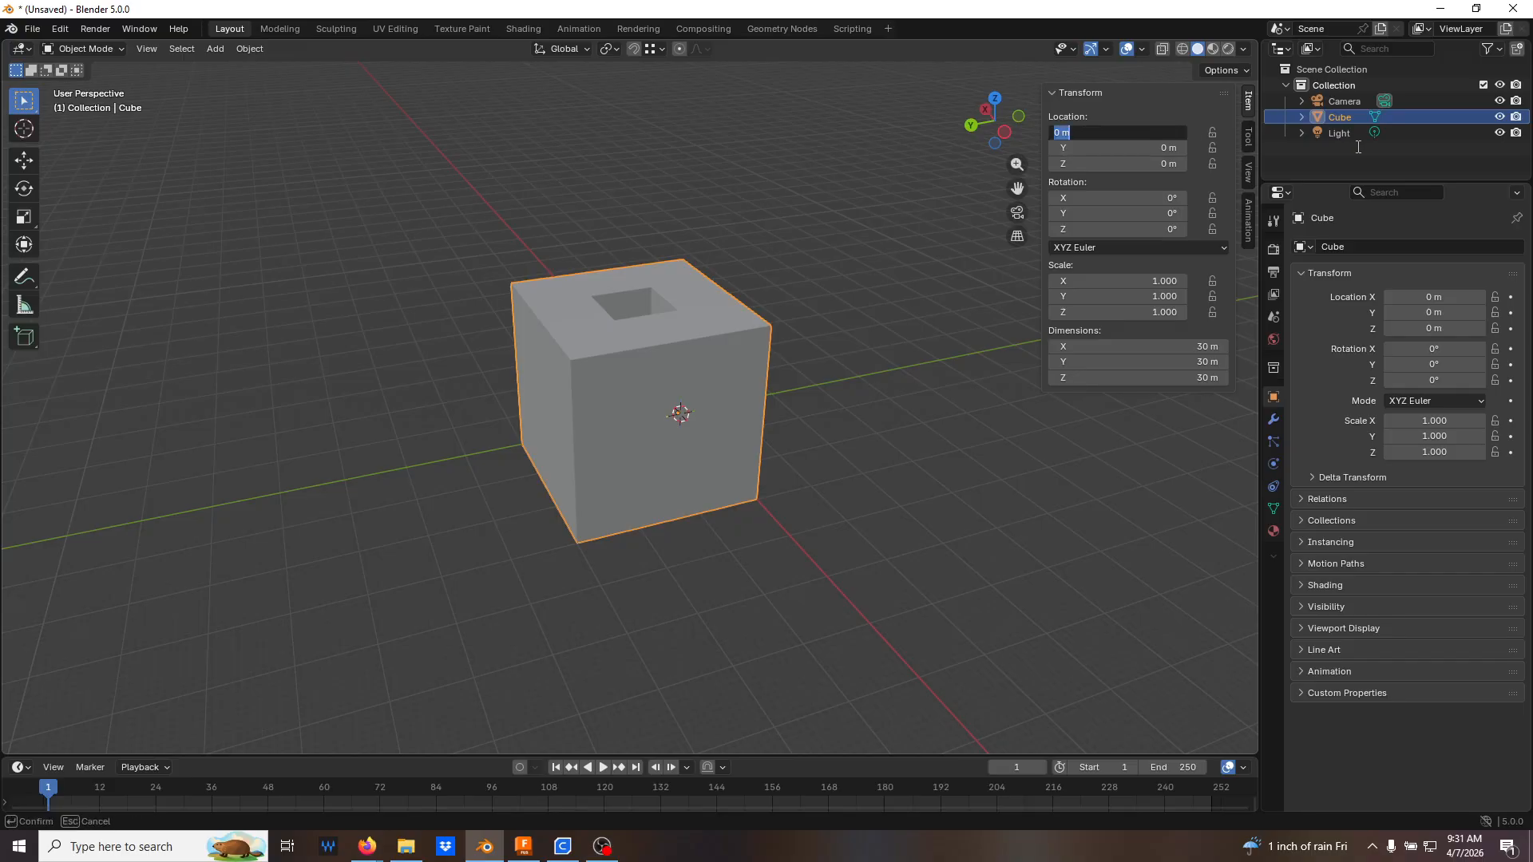
type("60")
key("Return")
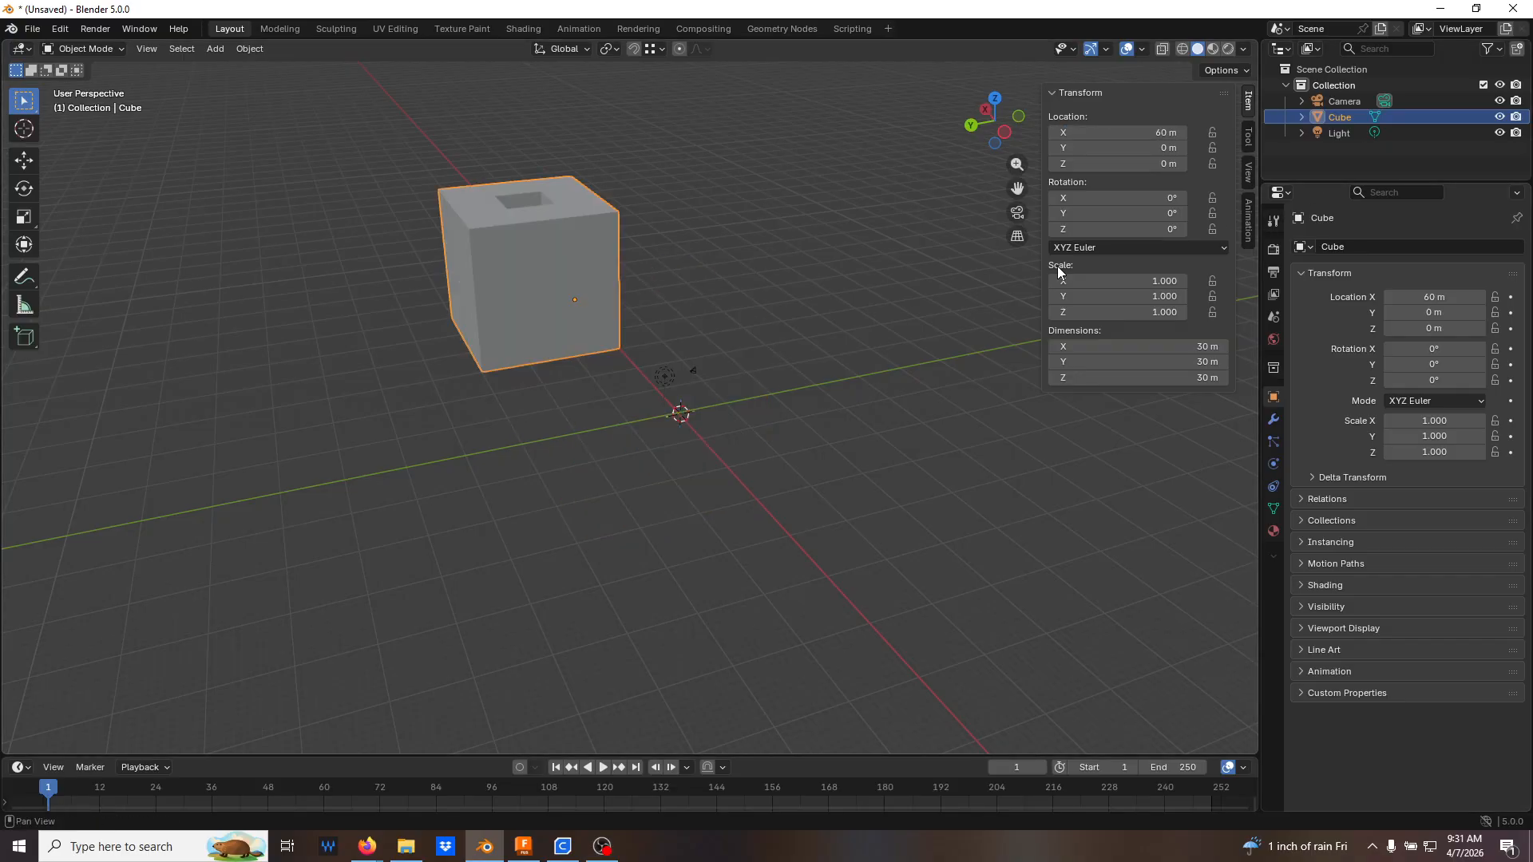
left_click(700, 388)
middle_click_drag(700, 388, 668, 352)
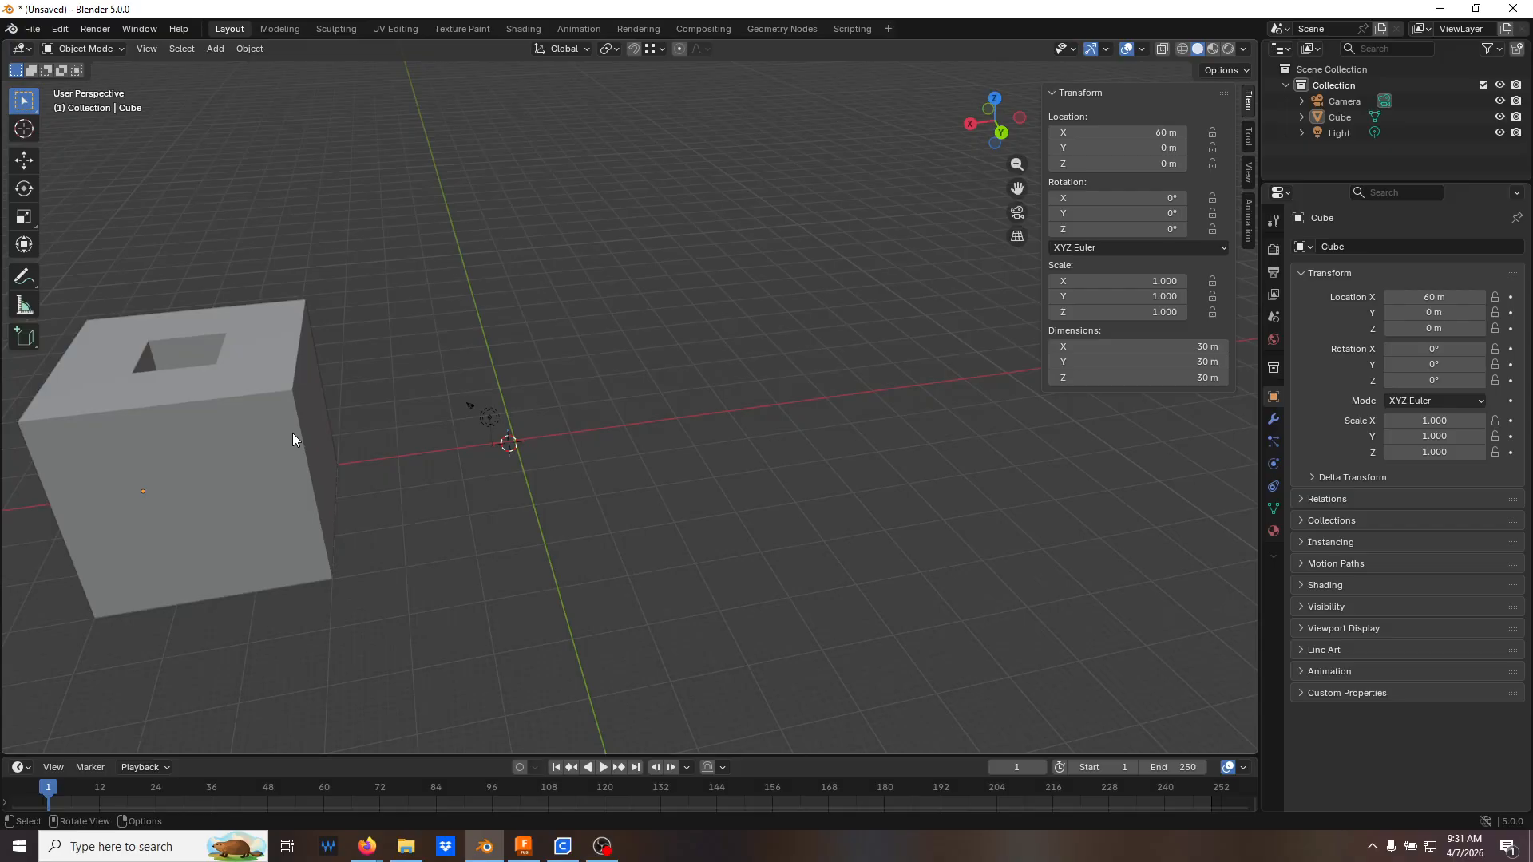
mouse_move(338, 431)
middle_mouse_down()
mouse_move(328, 535)
mouse_move(333, 453)
middle_mouse_up()
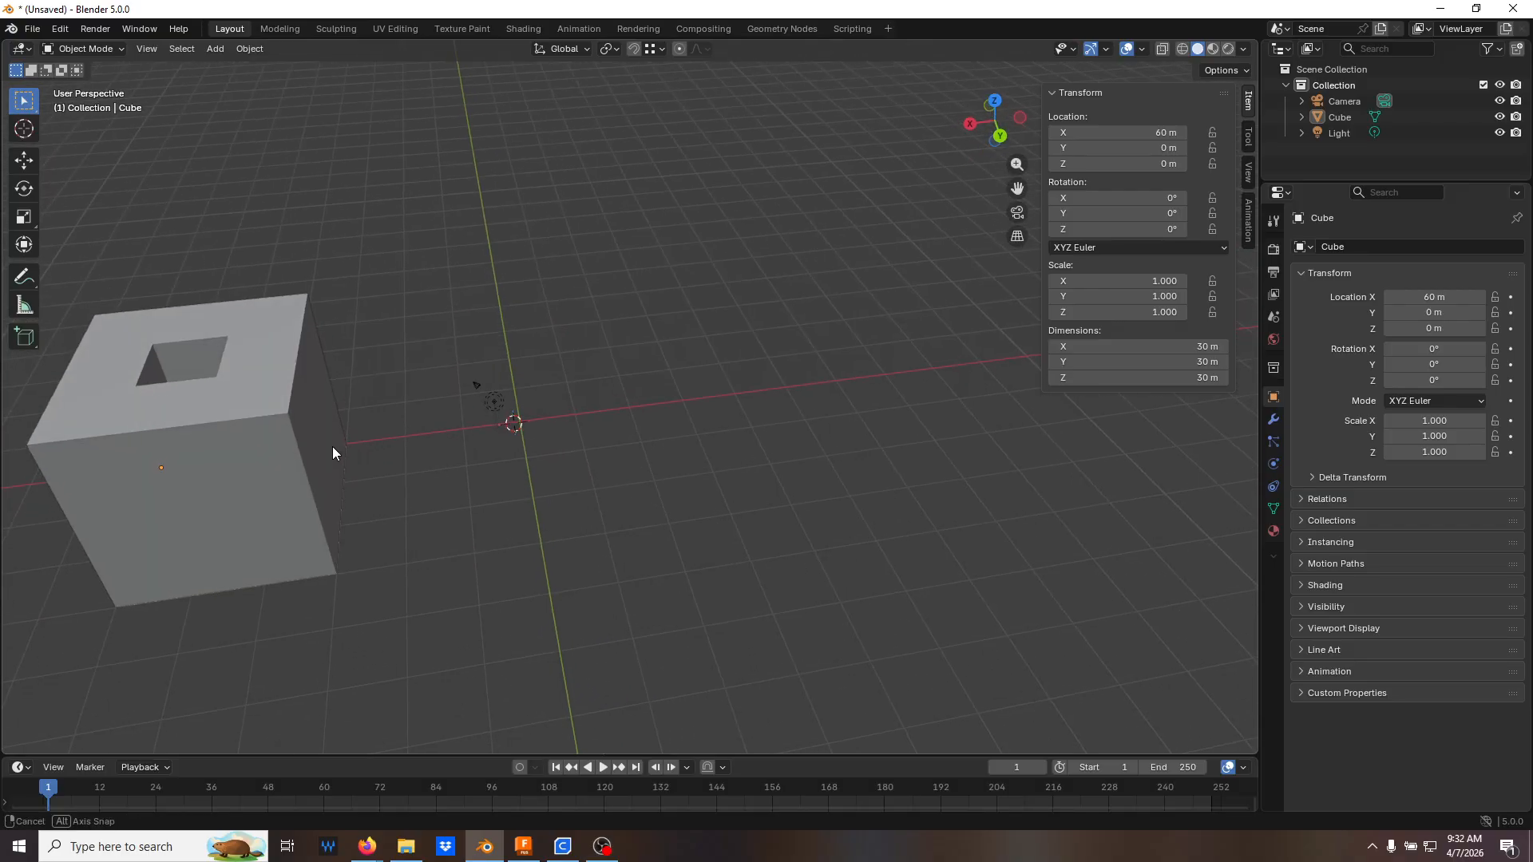
Set the cube's X location to 80 m to move it further from the world origin
left_click(1161, 132)
type("80")
key("Return")
scroll(626, 410, "down", 3)
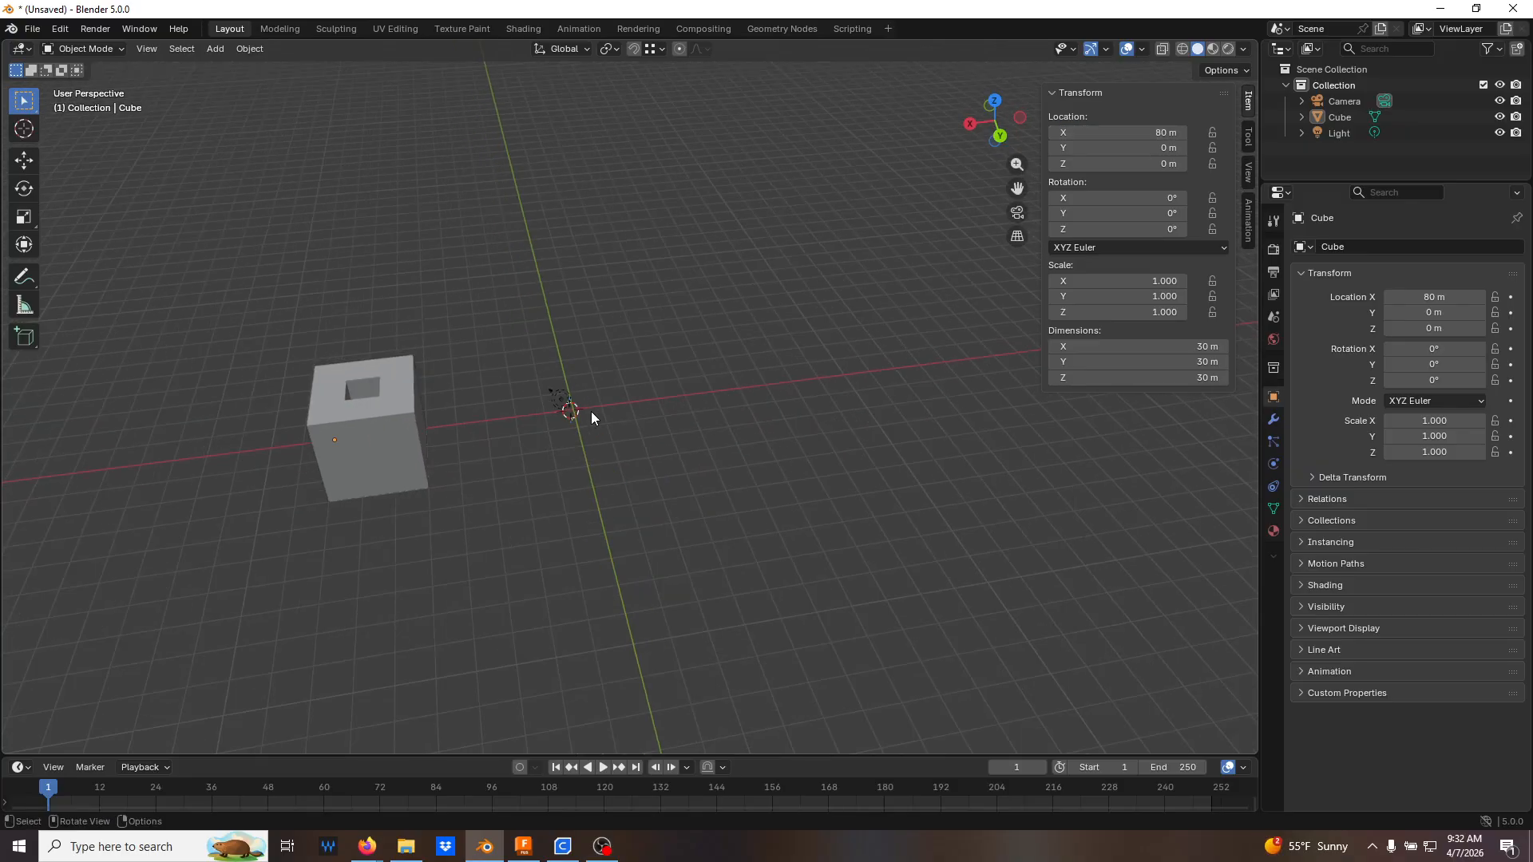
middle_click_drag(514, 409, 536, 394, "shift")
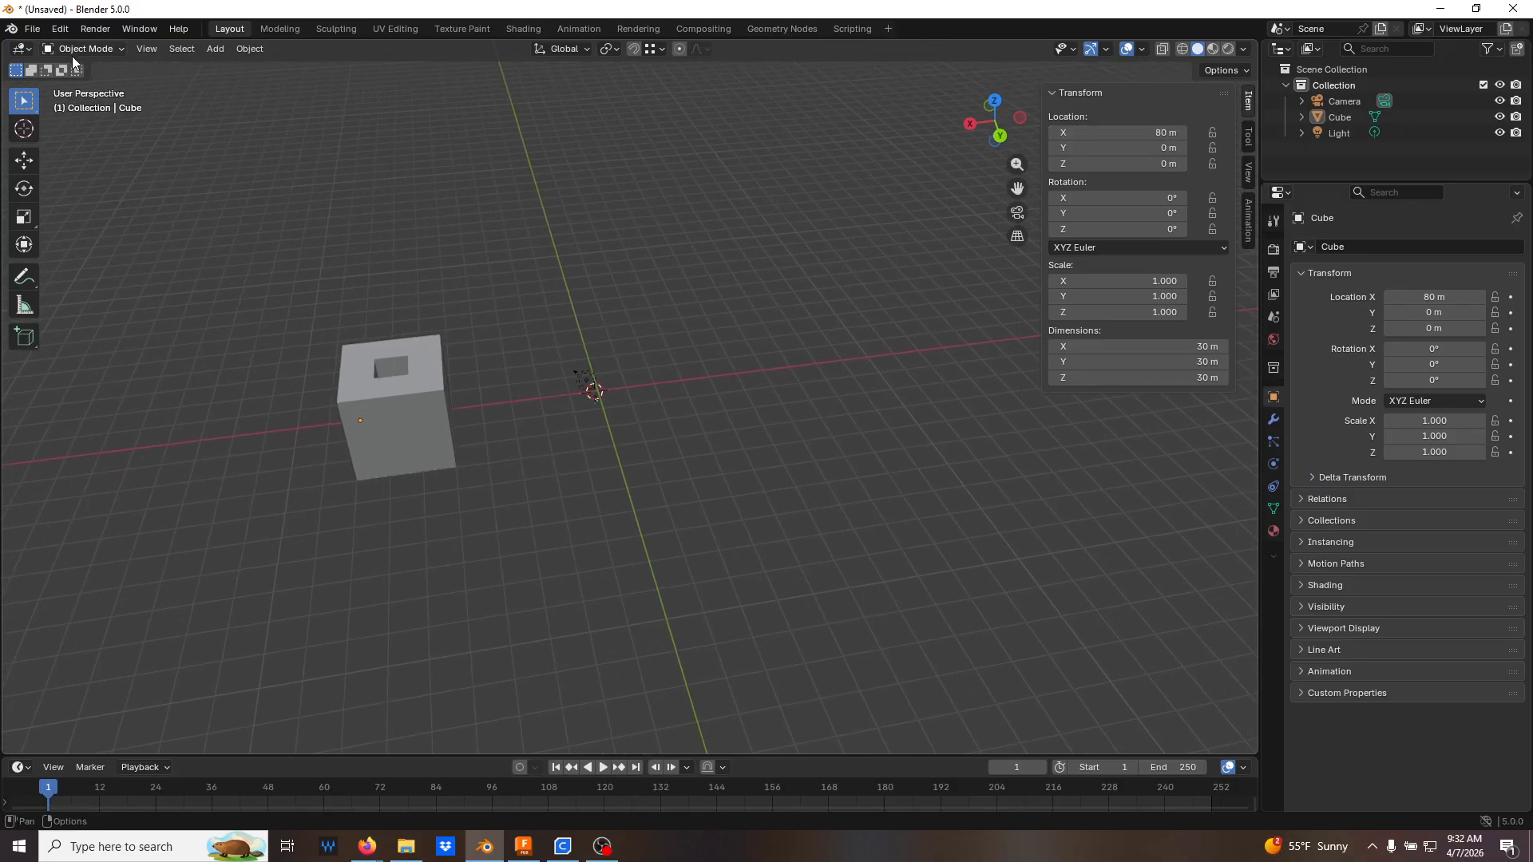
Import CubeExport02.stl from the Desktop as an STL with the default import options
left_click(31, 35)
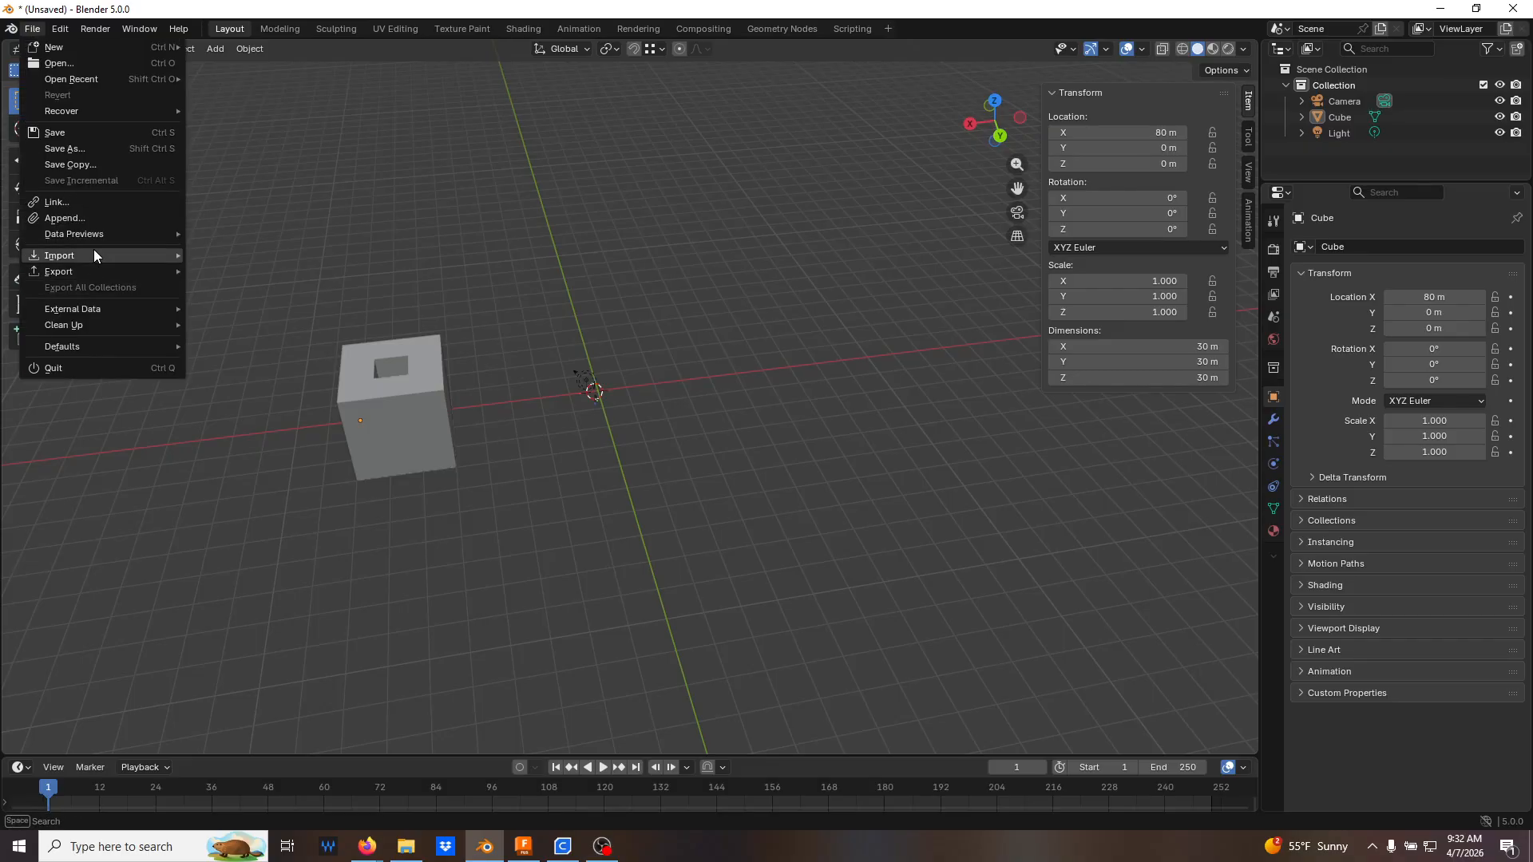
mouse_move(93, 254)
left_click(273, 333)
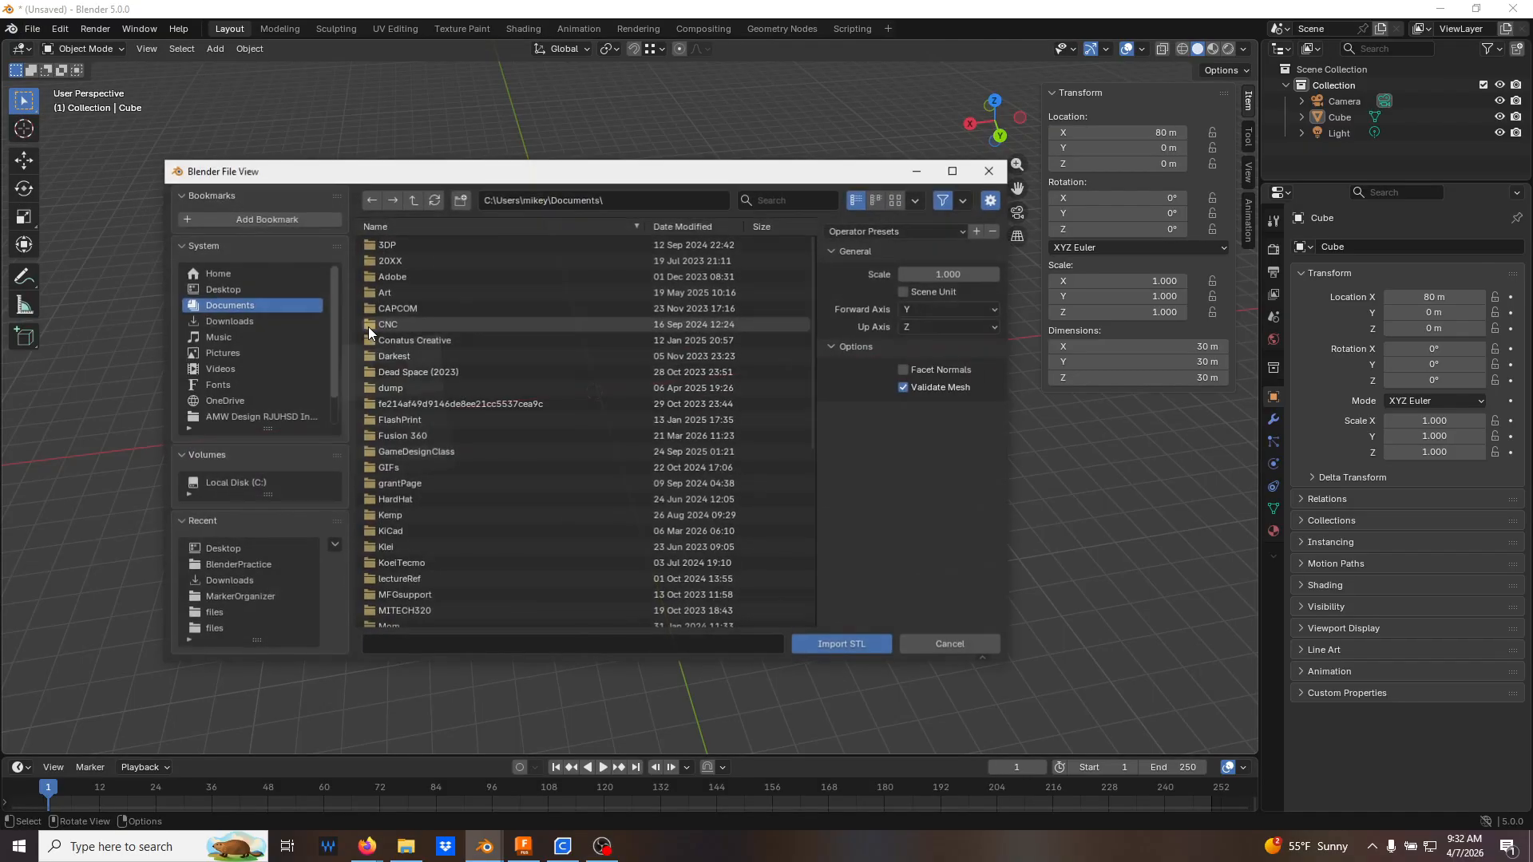
left_click(235, 292)
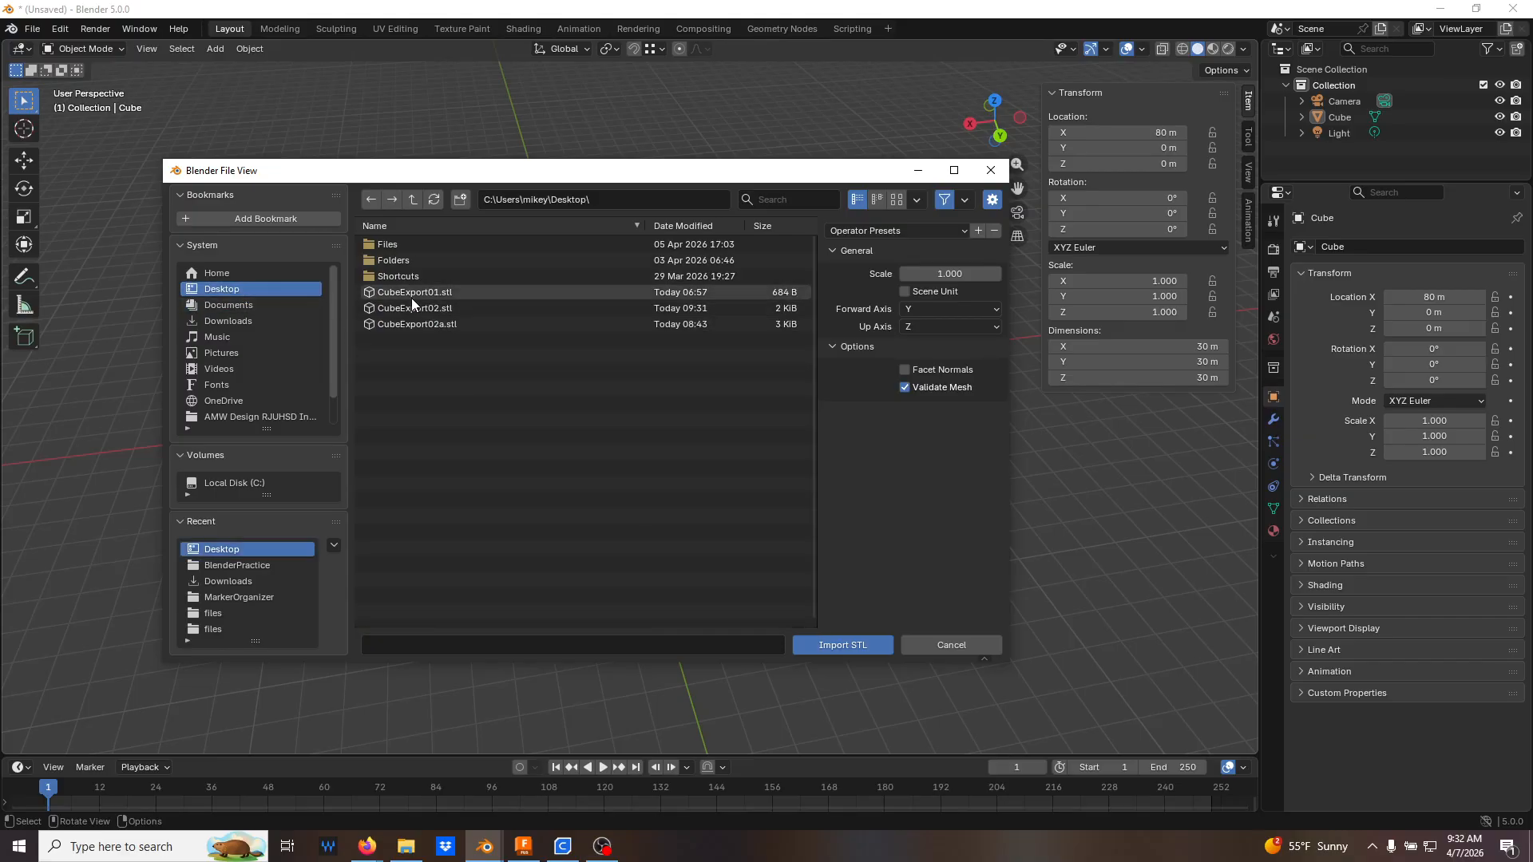
left_click(431, 309)
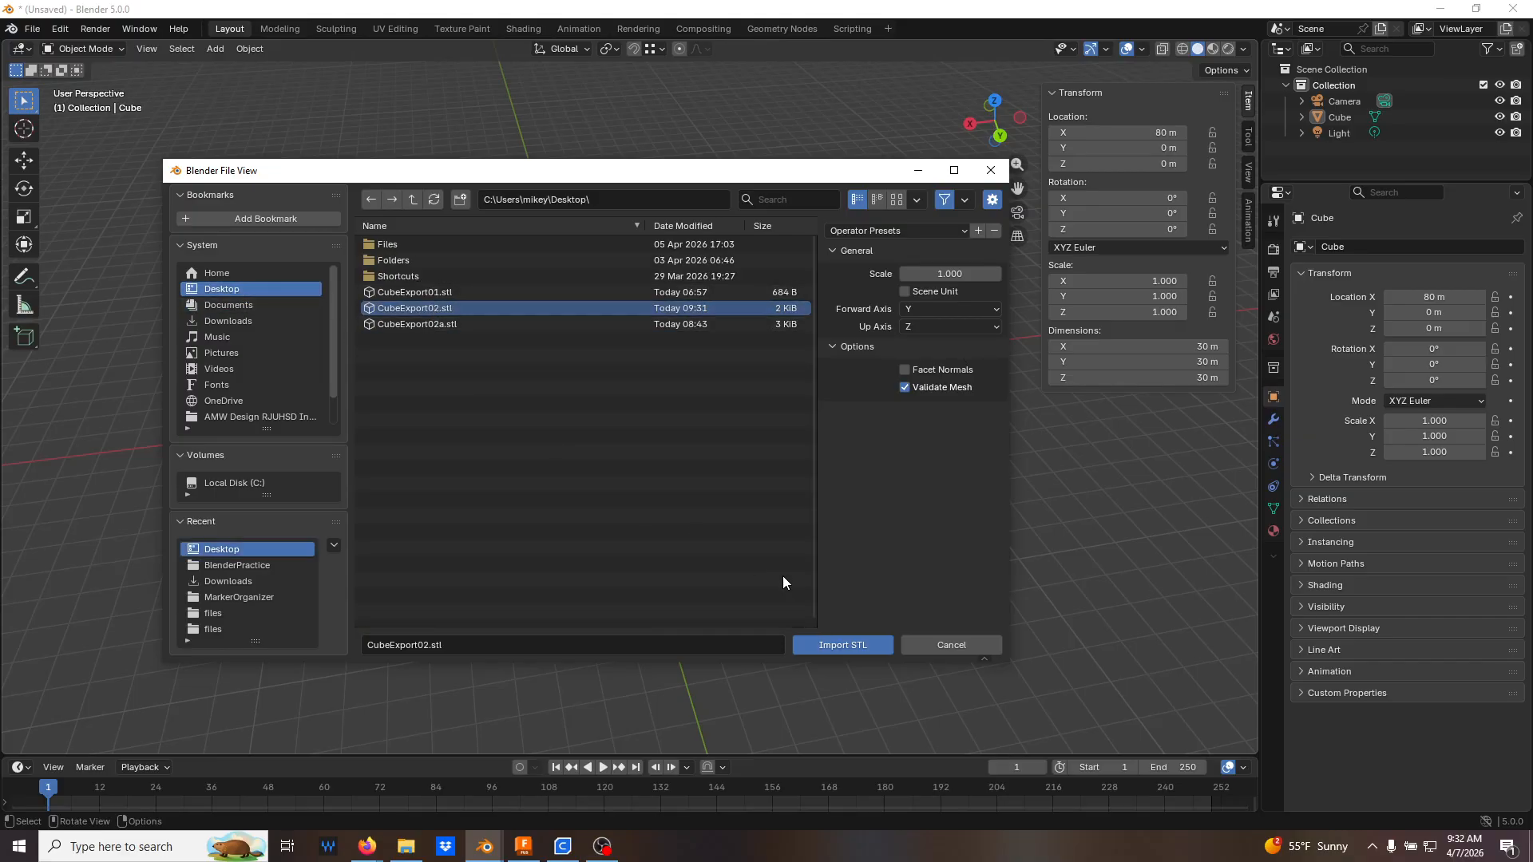
left_click(842, 645)
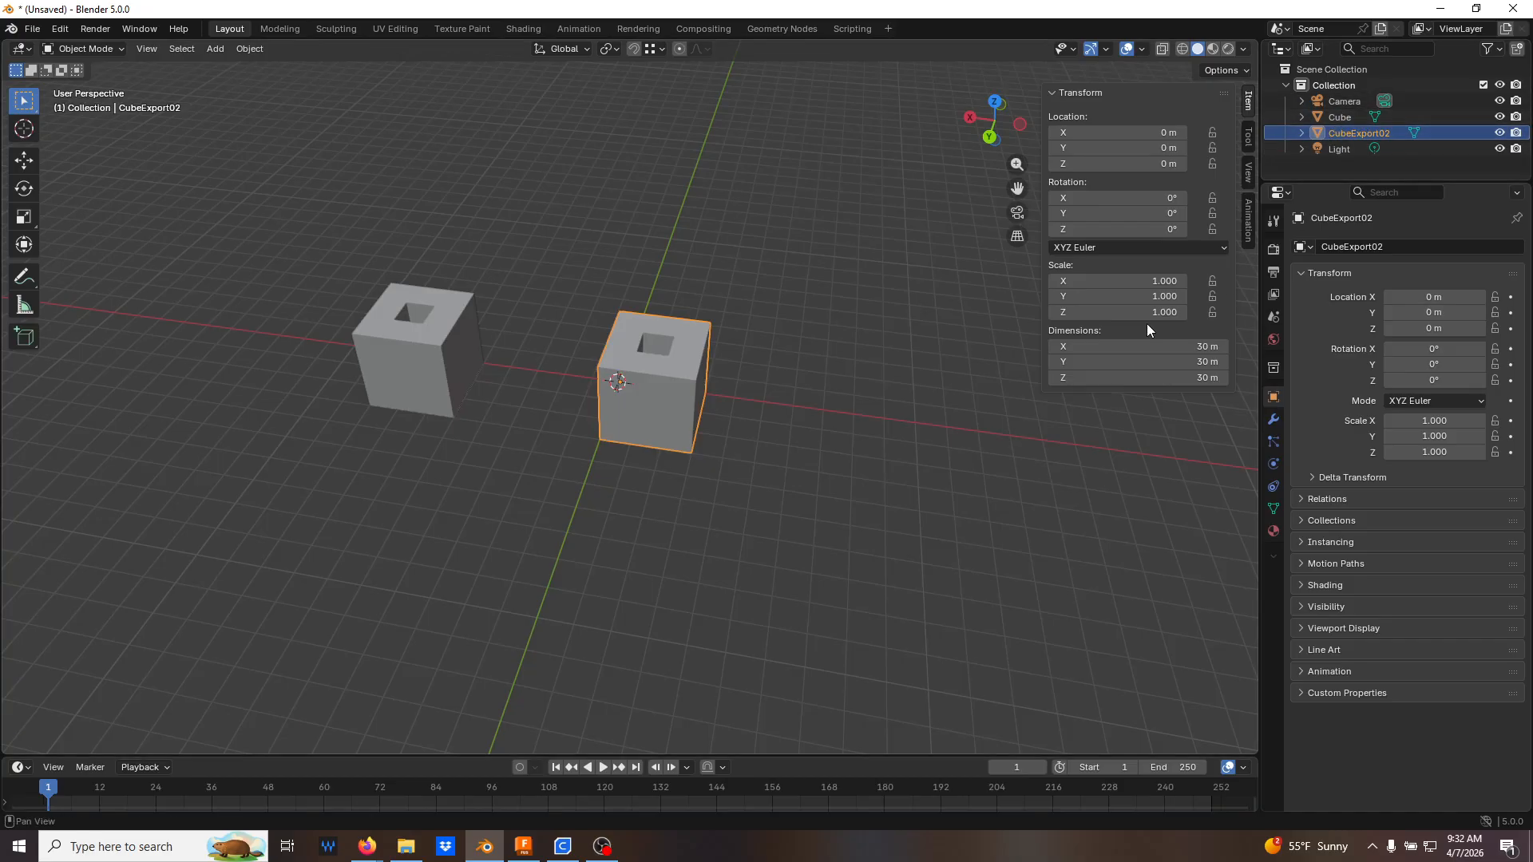
Examine the edge layout of the imported CubeExport02 mesh in Edit Mode, returning to Object Mode
middle_click_drag(807, 467, 845, 469)
key("Tab")
middle_click_drag(747, 418, 685, 411)
scroll(690, 413, "up", 4)
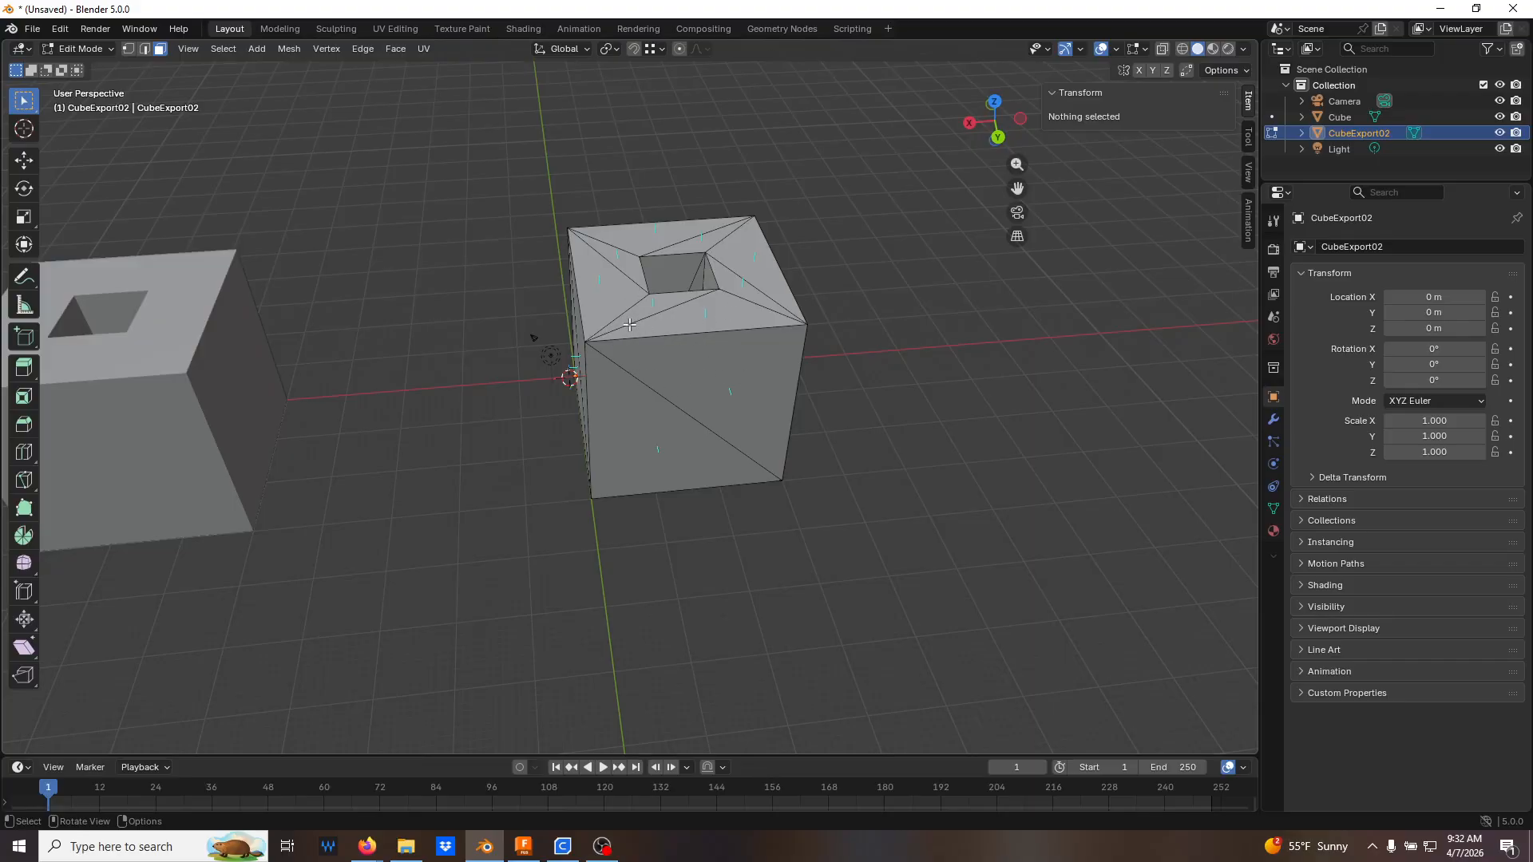
key("Tab")
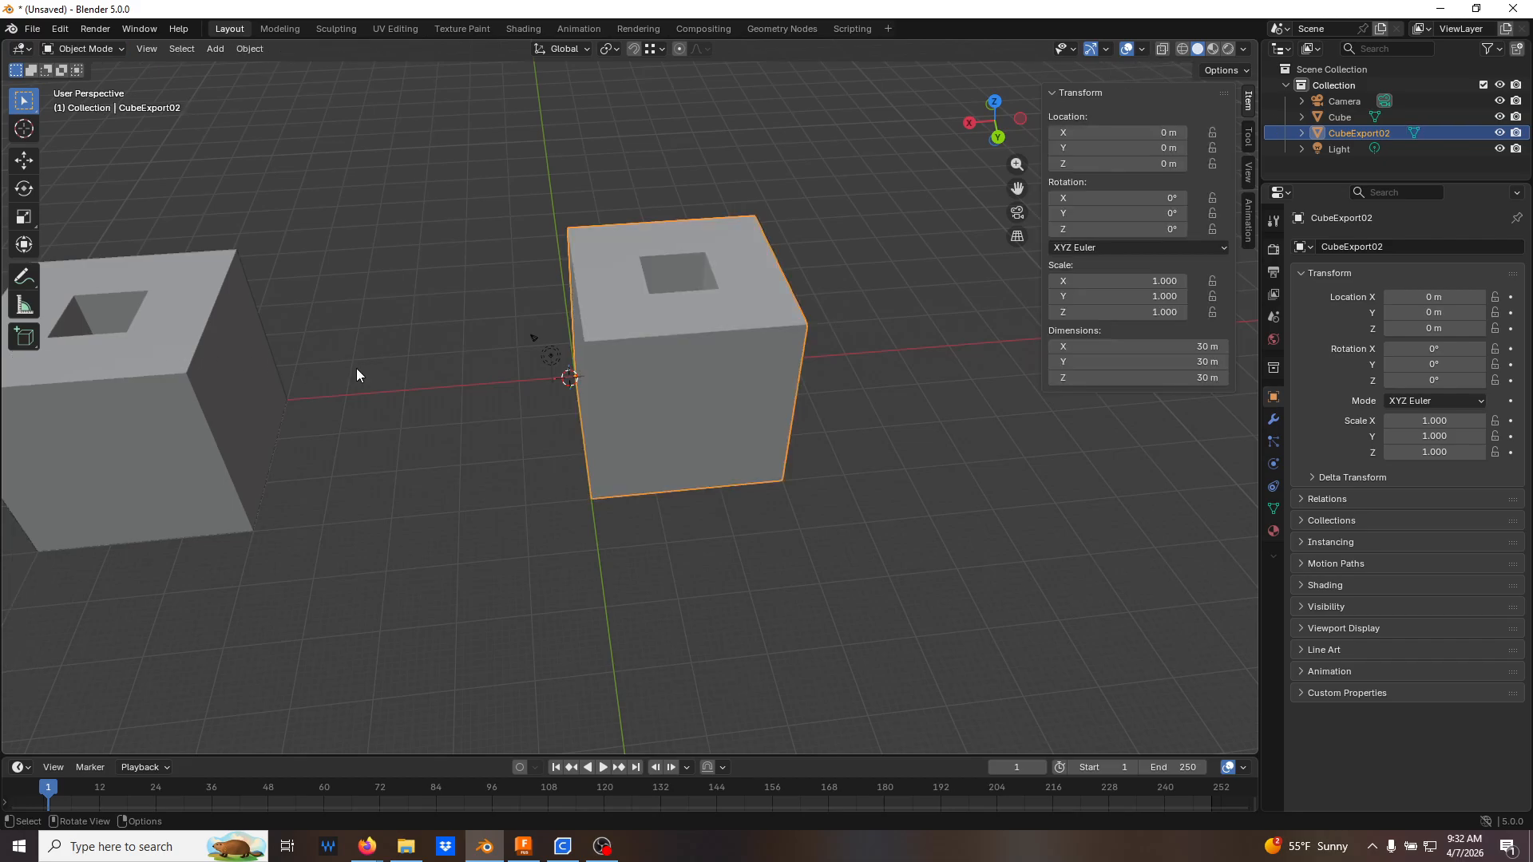
Examine the original cube's edge layout in Edit Mode for comparison, returning to Object Mode
scroll(356, 368, "down", 4)
left_click(369, 422)
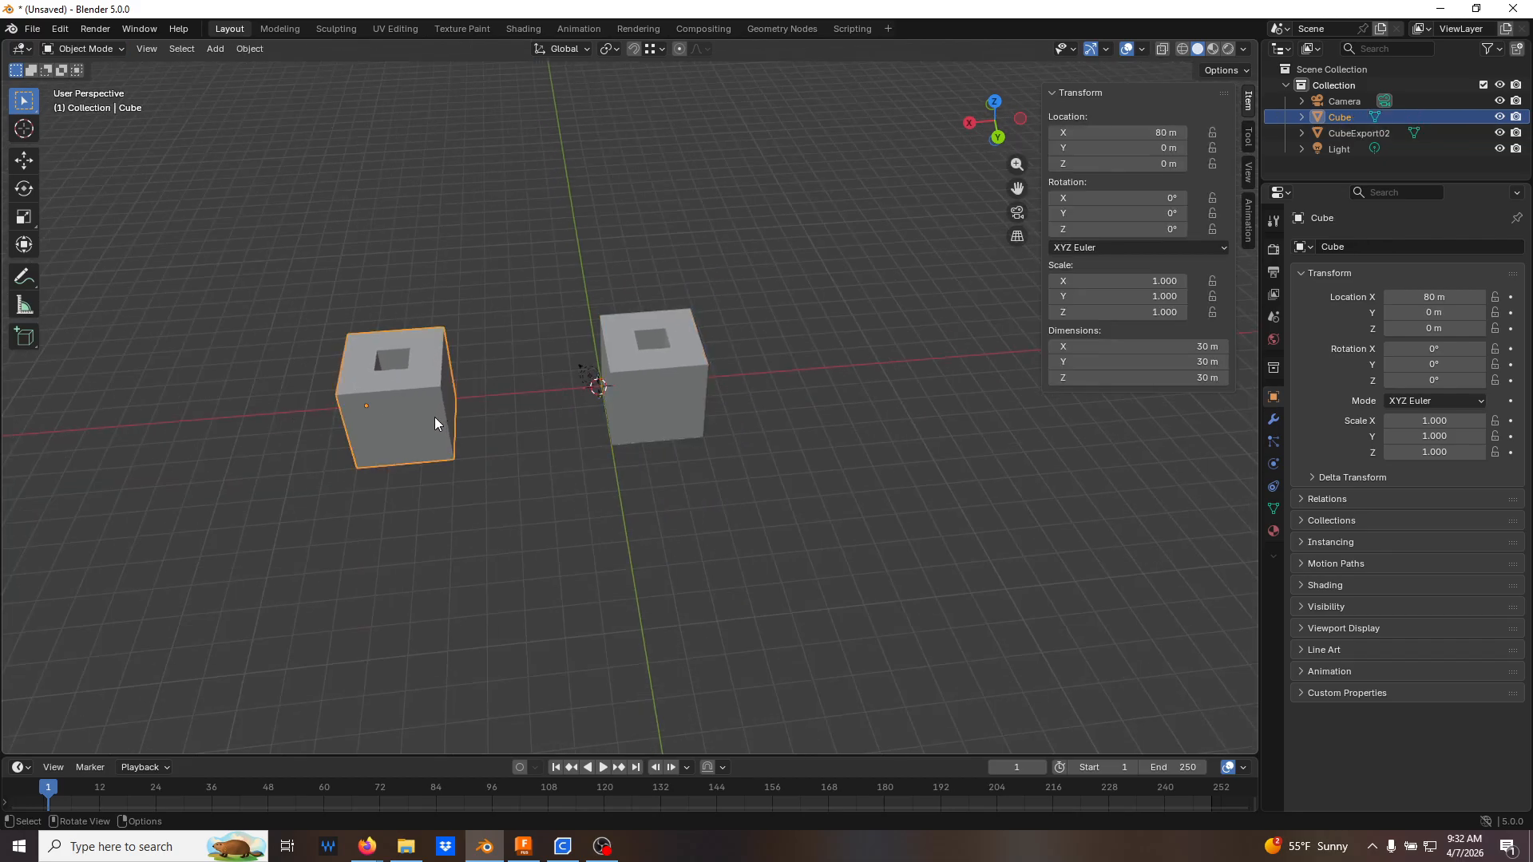
key("Tab")
scroll(395, 399, "up", 3)
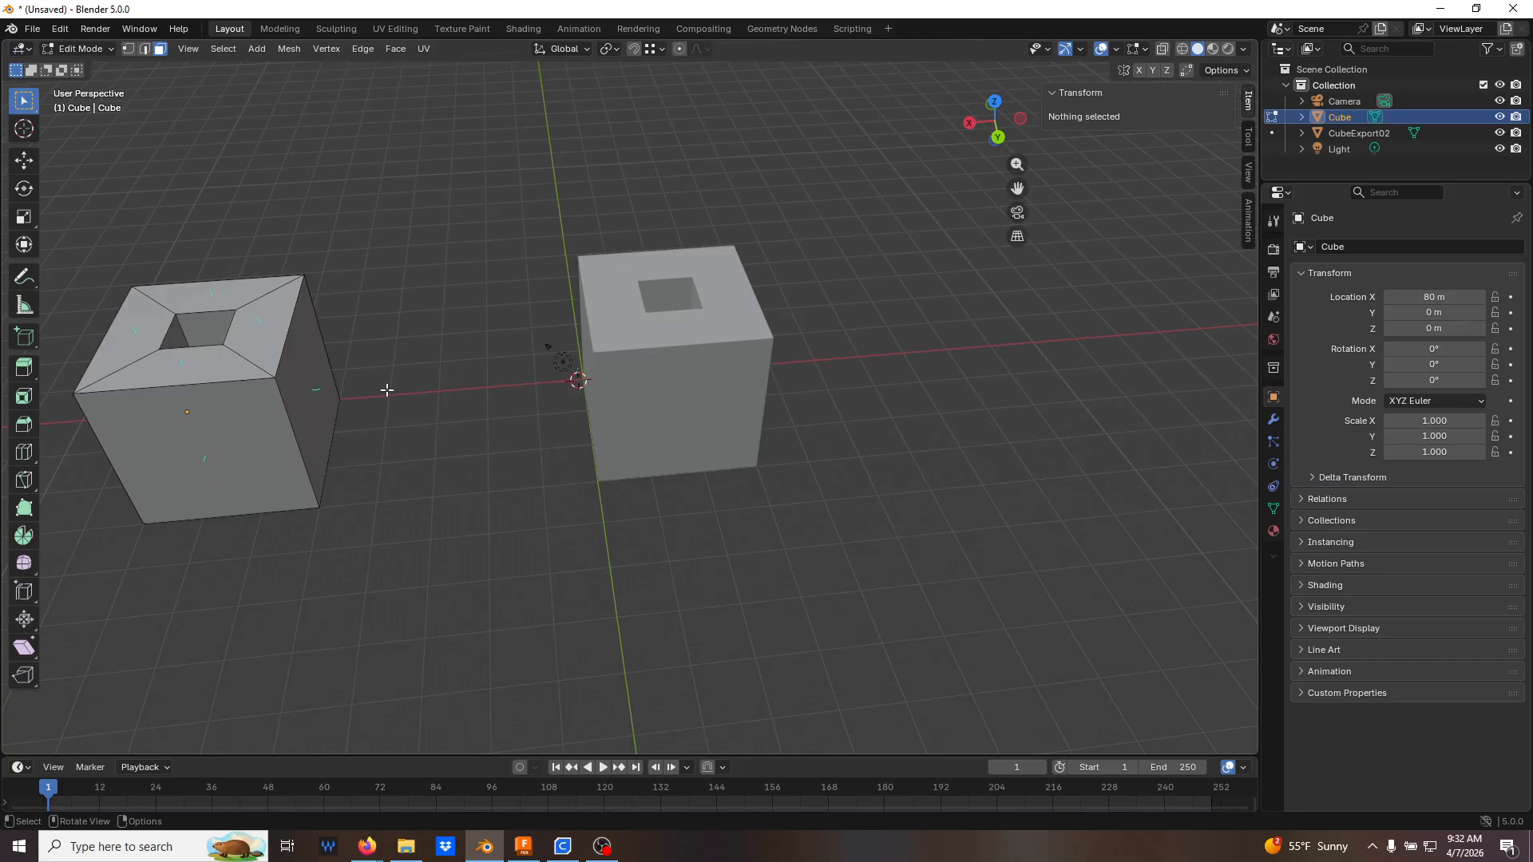
key("Tab")
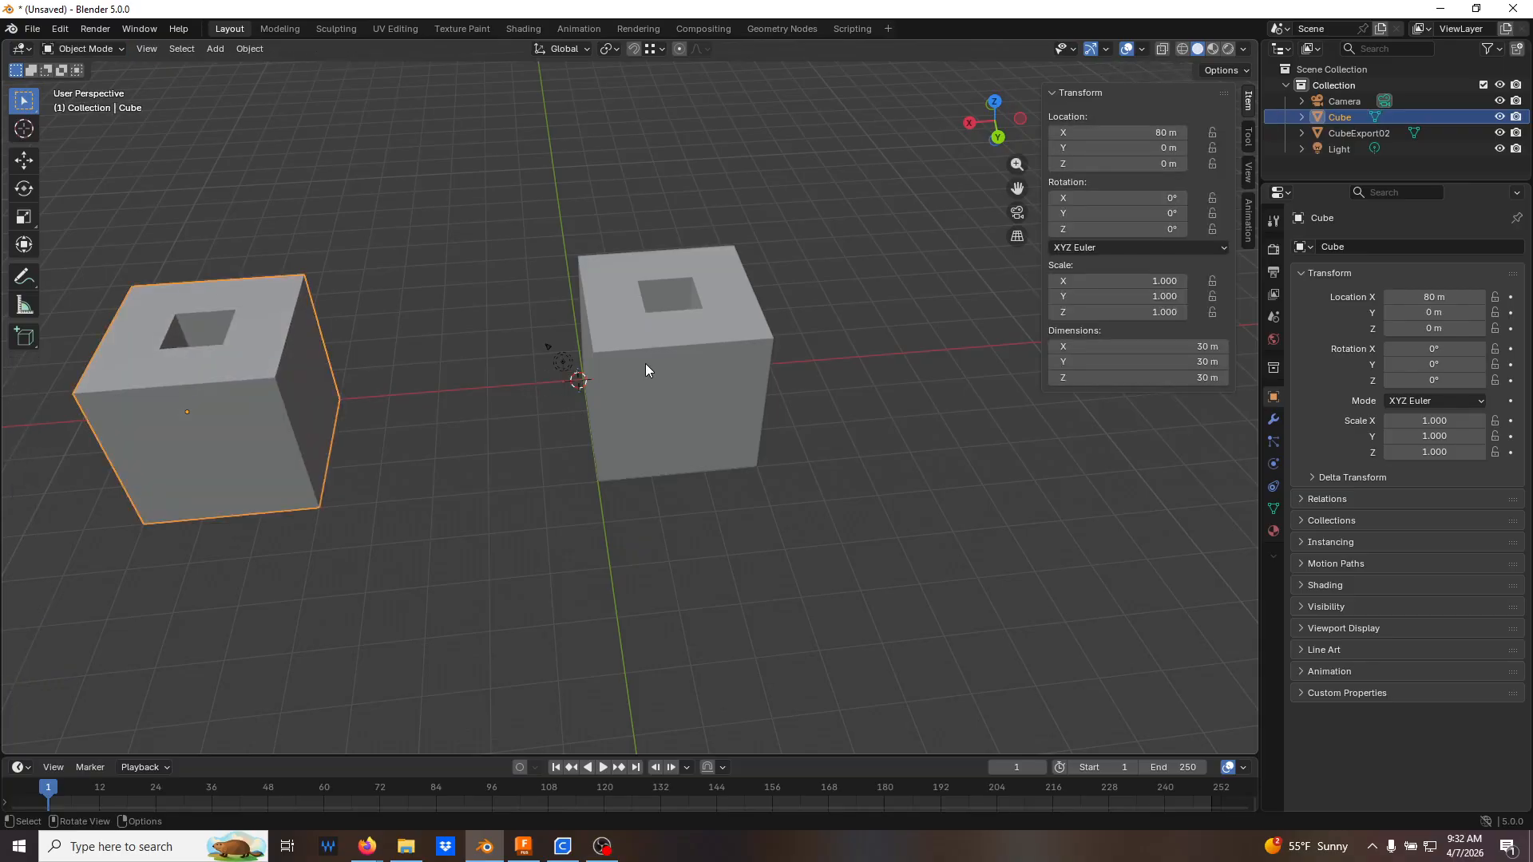
Inspect the imported cube's top and hole faces again in Edit Mode, return to Object Mode and deselect it
left_click(648, 361)
key("Tab")
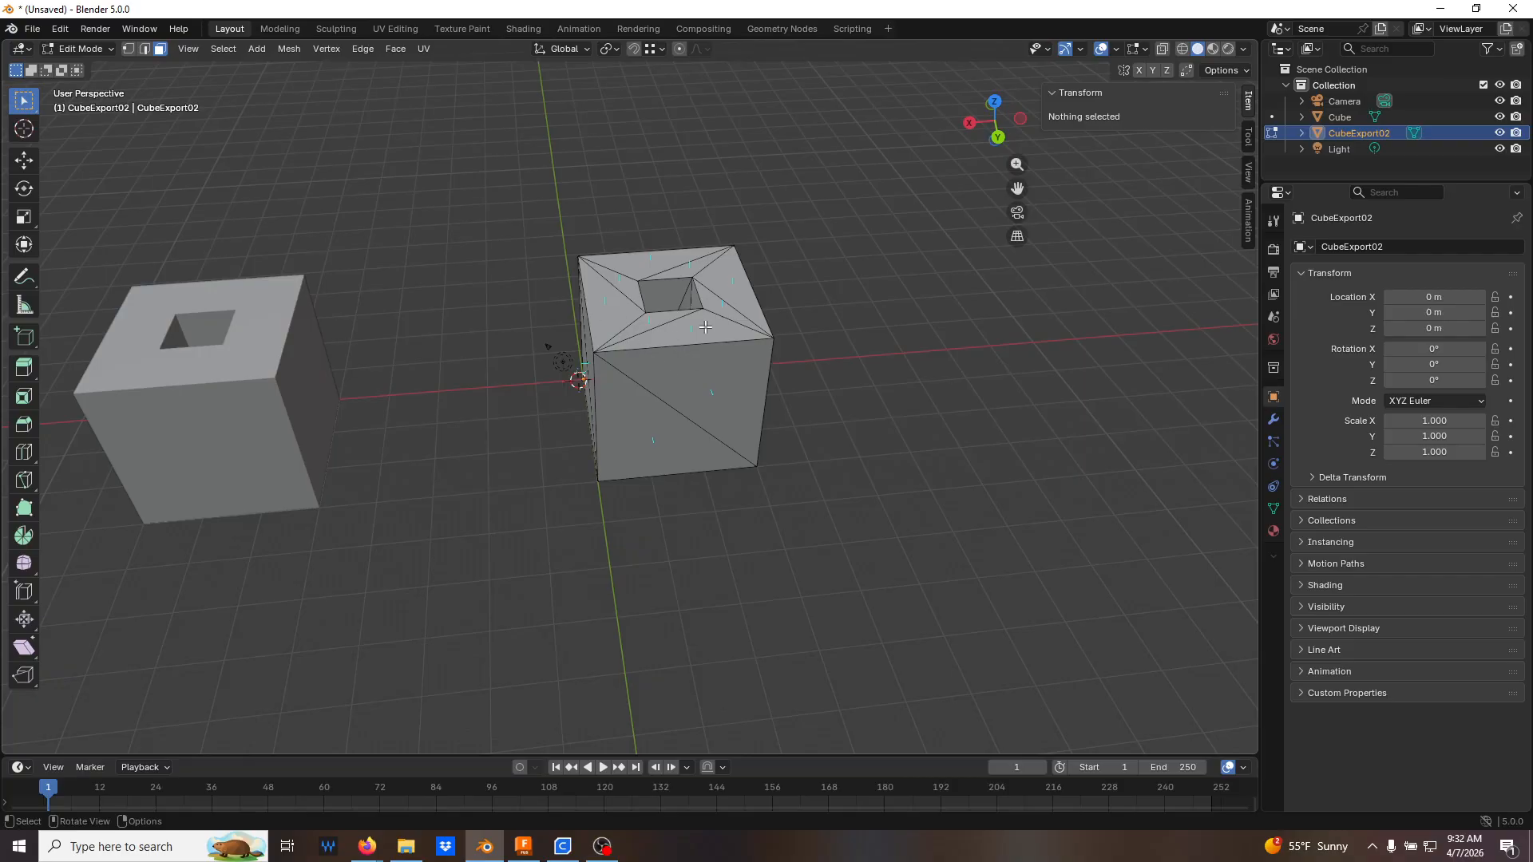
middle_click_drag(668, 342, 700, 377)
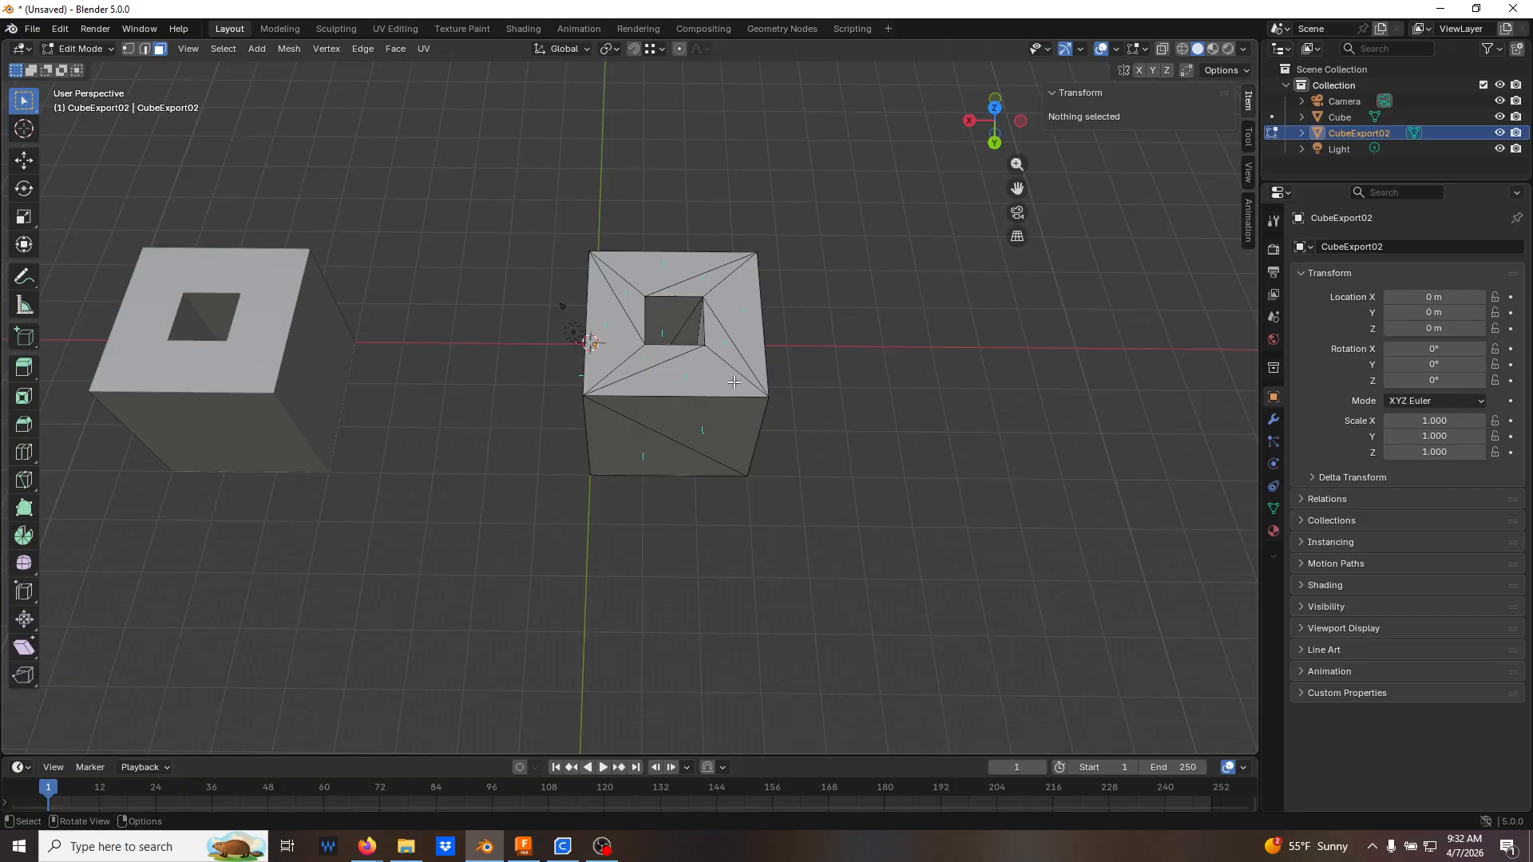
middle_click_drag(749, 341, 825, 378)
key("Tab")
left_click(838, 394)
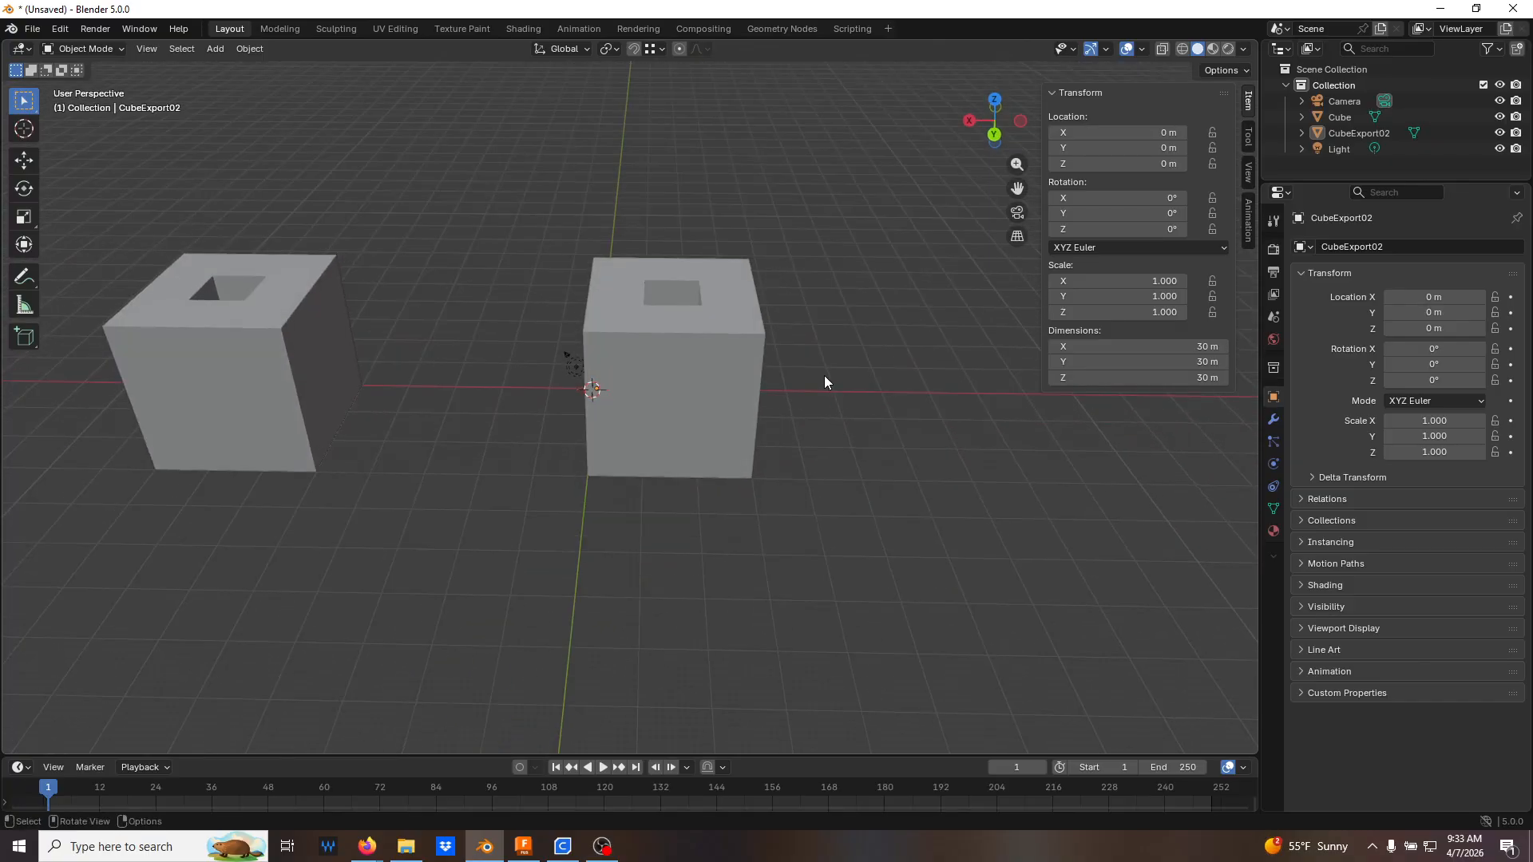
Delete all objects in the scene, including both cubes, the camera and the light
key("a")
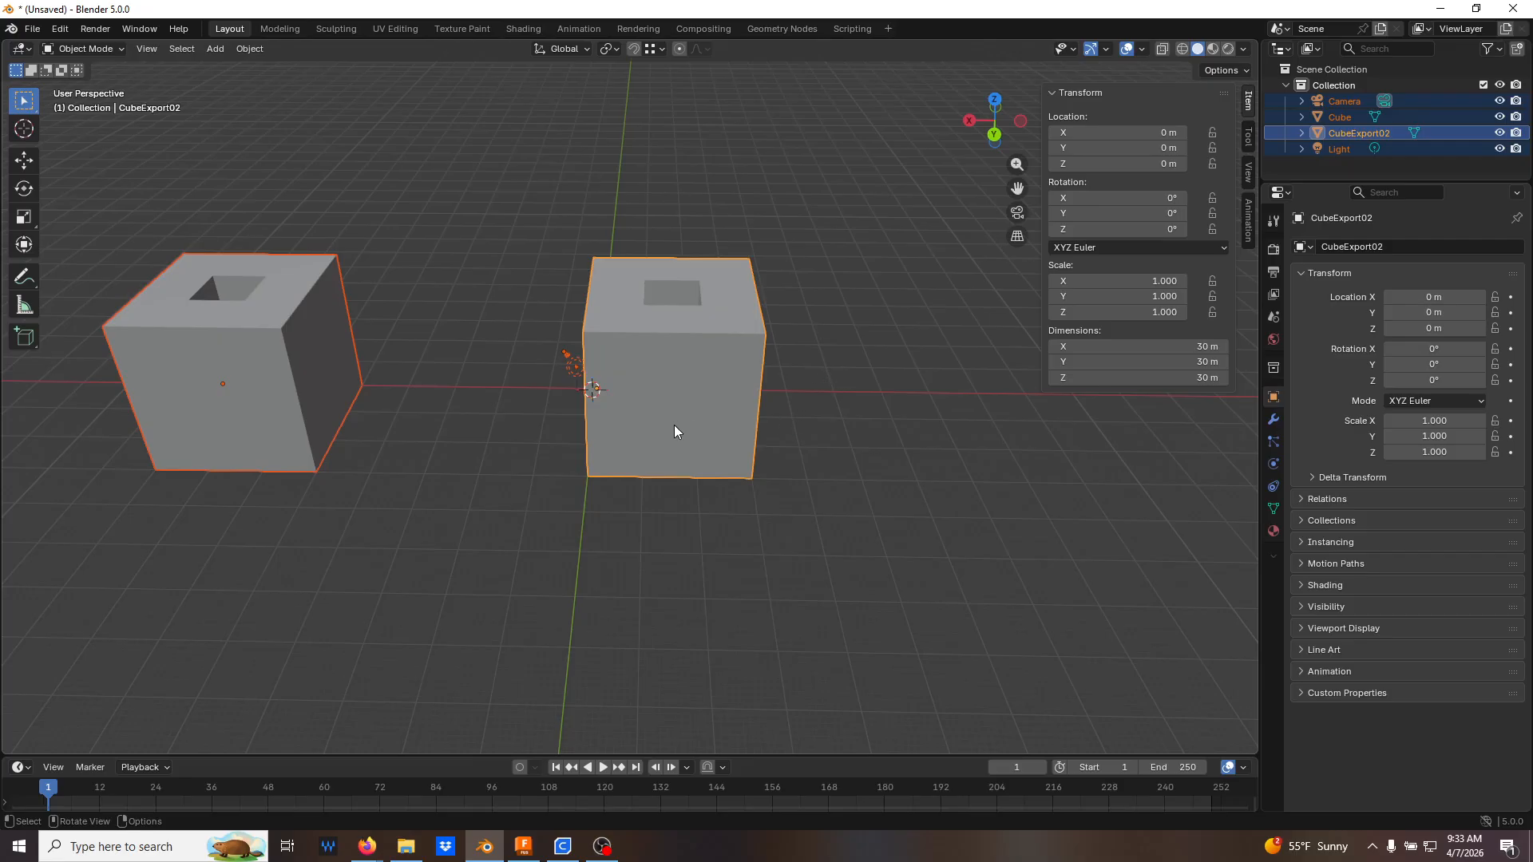
key("x")
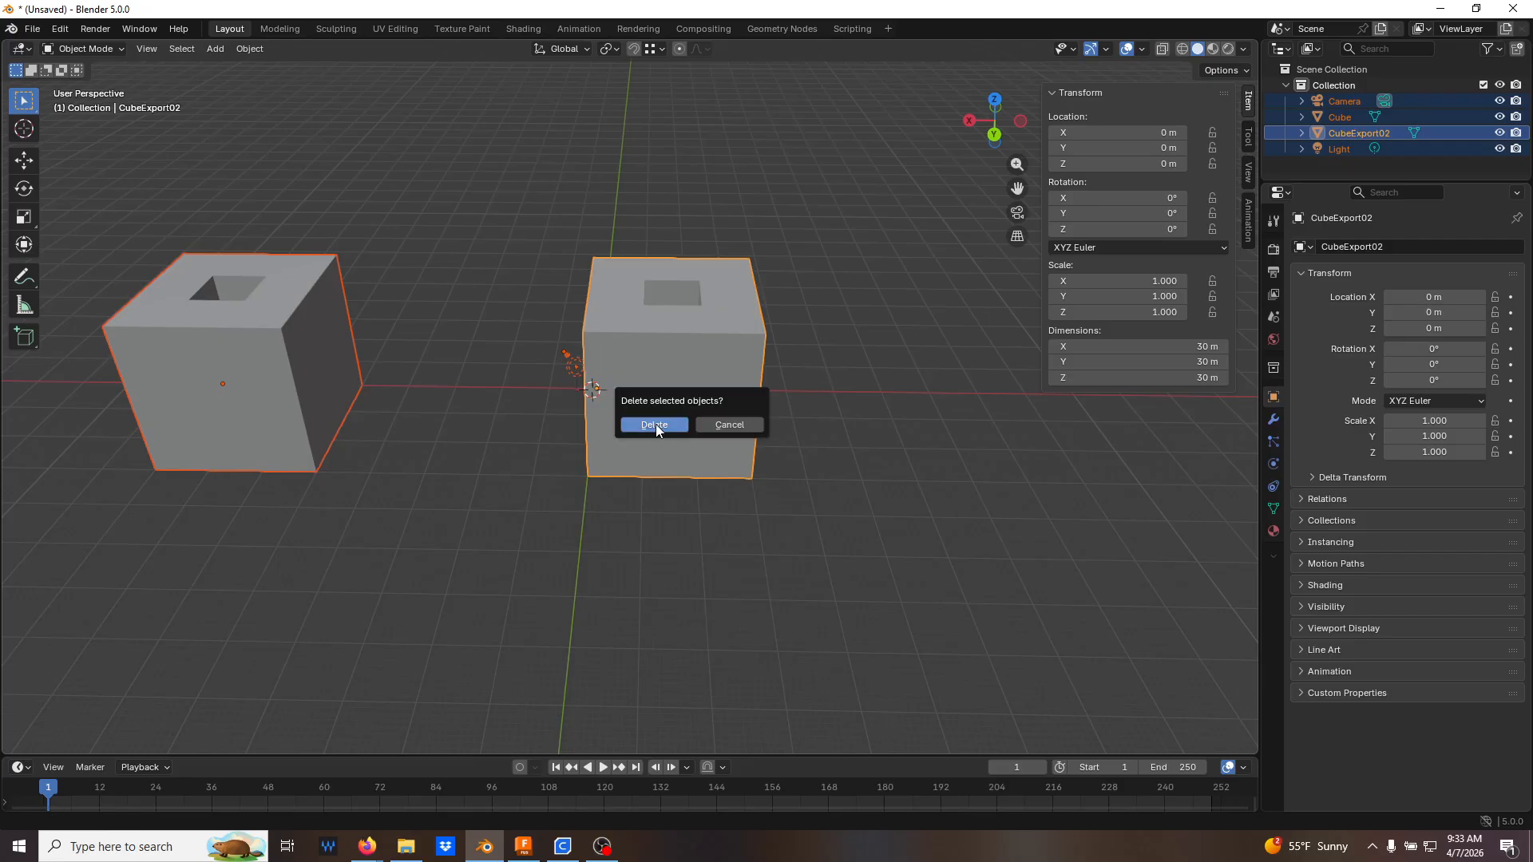
left_click(655, 424)
middle_click_drag(715, 446, 714, 497)
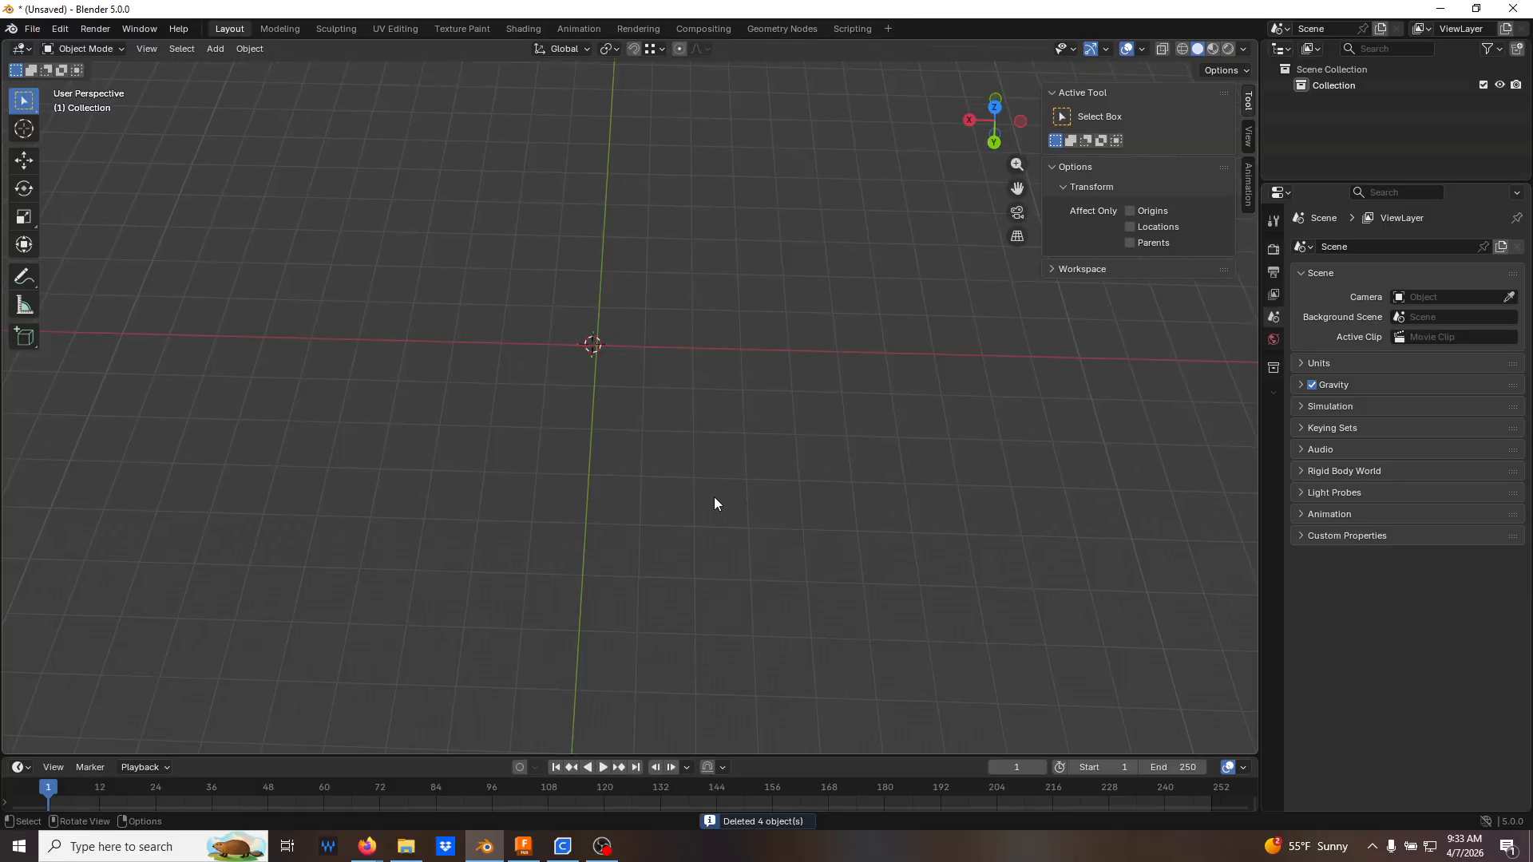
mouse_move(661, 421)
middle_mouse_down()
mouse_move(620, 366)
mouse_move(670, 390)
mouse_move(660, 450)
middle_mouse_up()
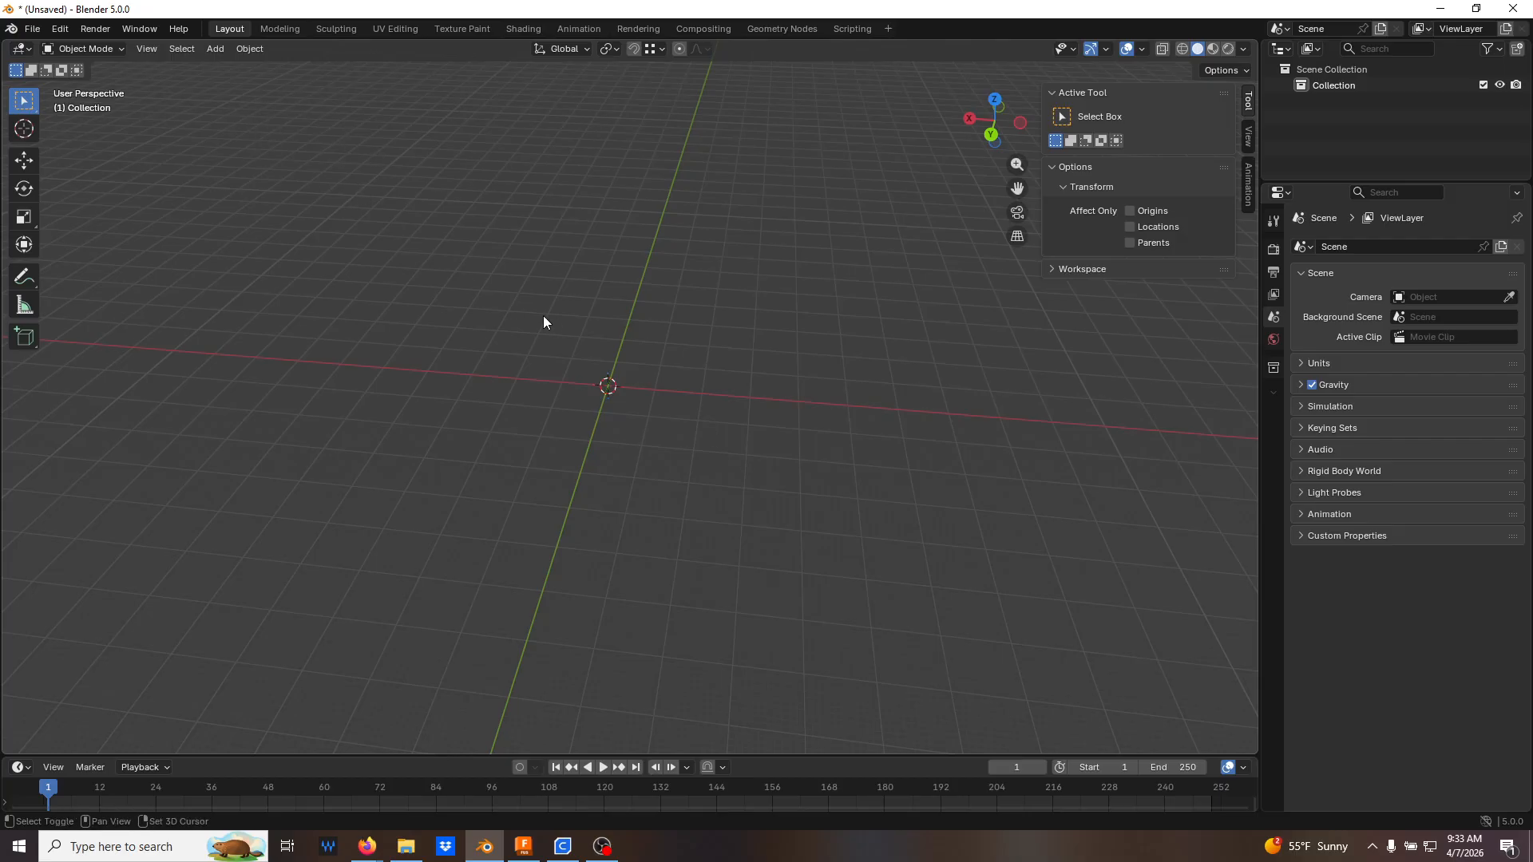
Add a plane mesh at the world origin
key("shift+a")
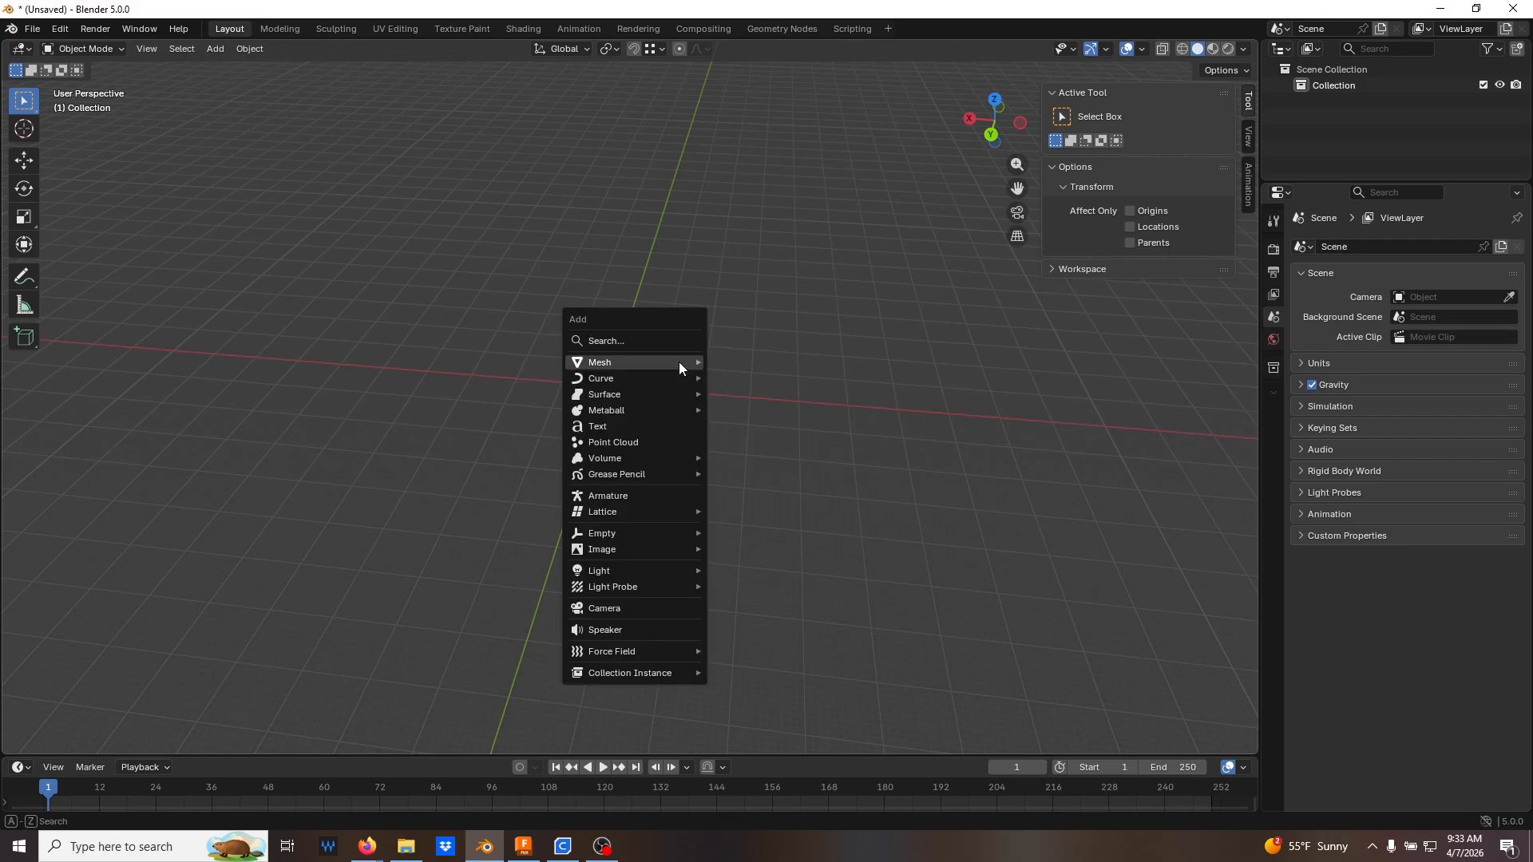
mouse_move(679, 364)
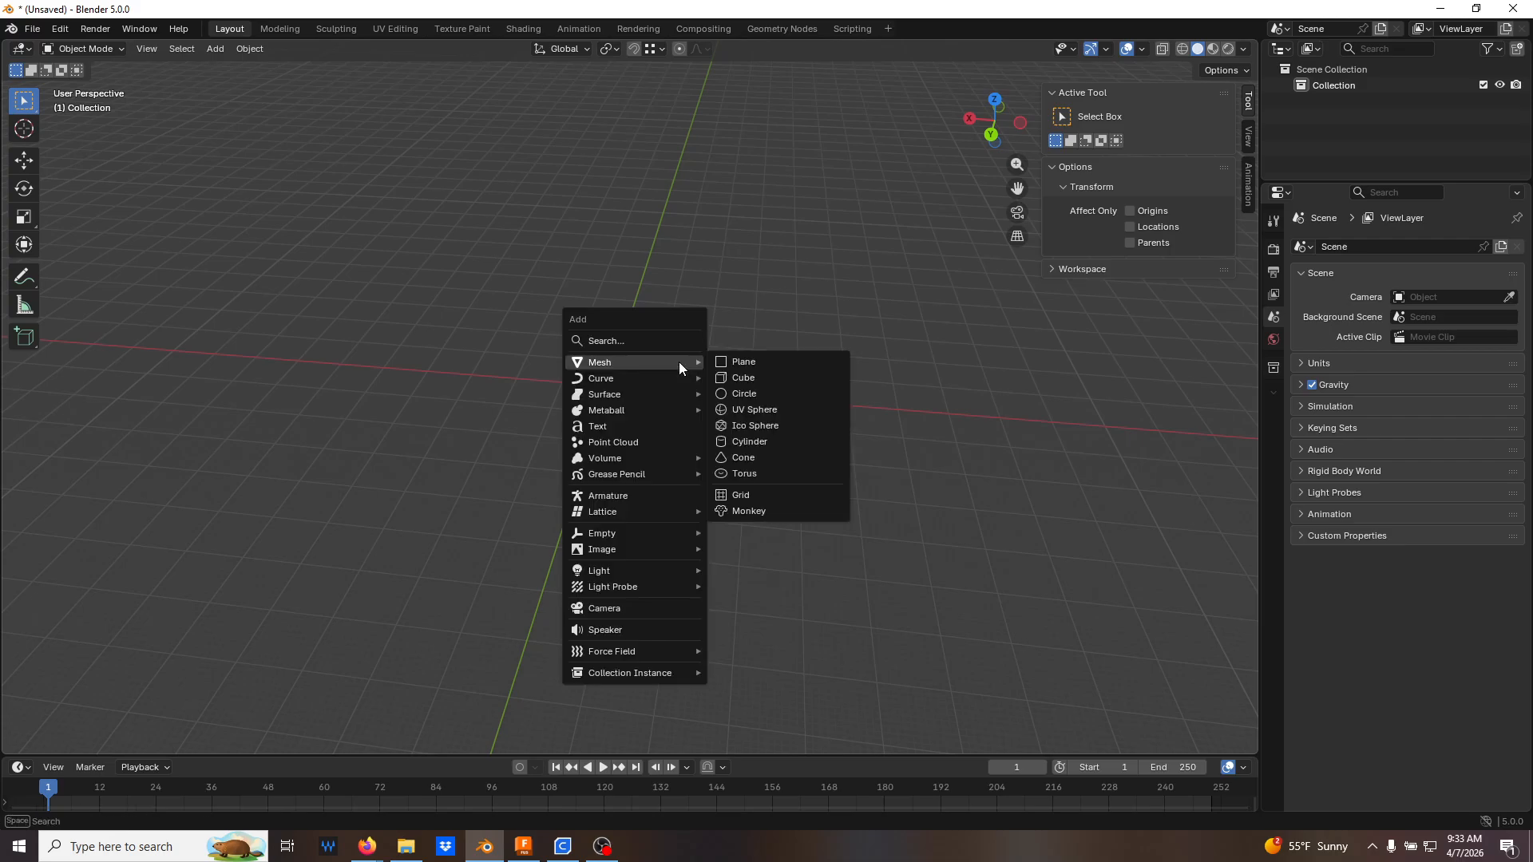
left_click(732, 365)
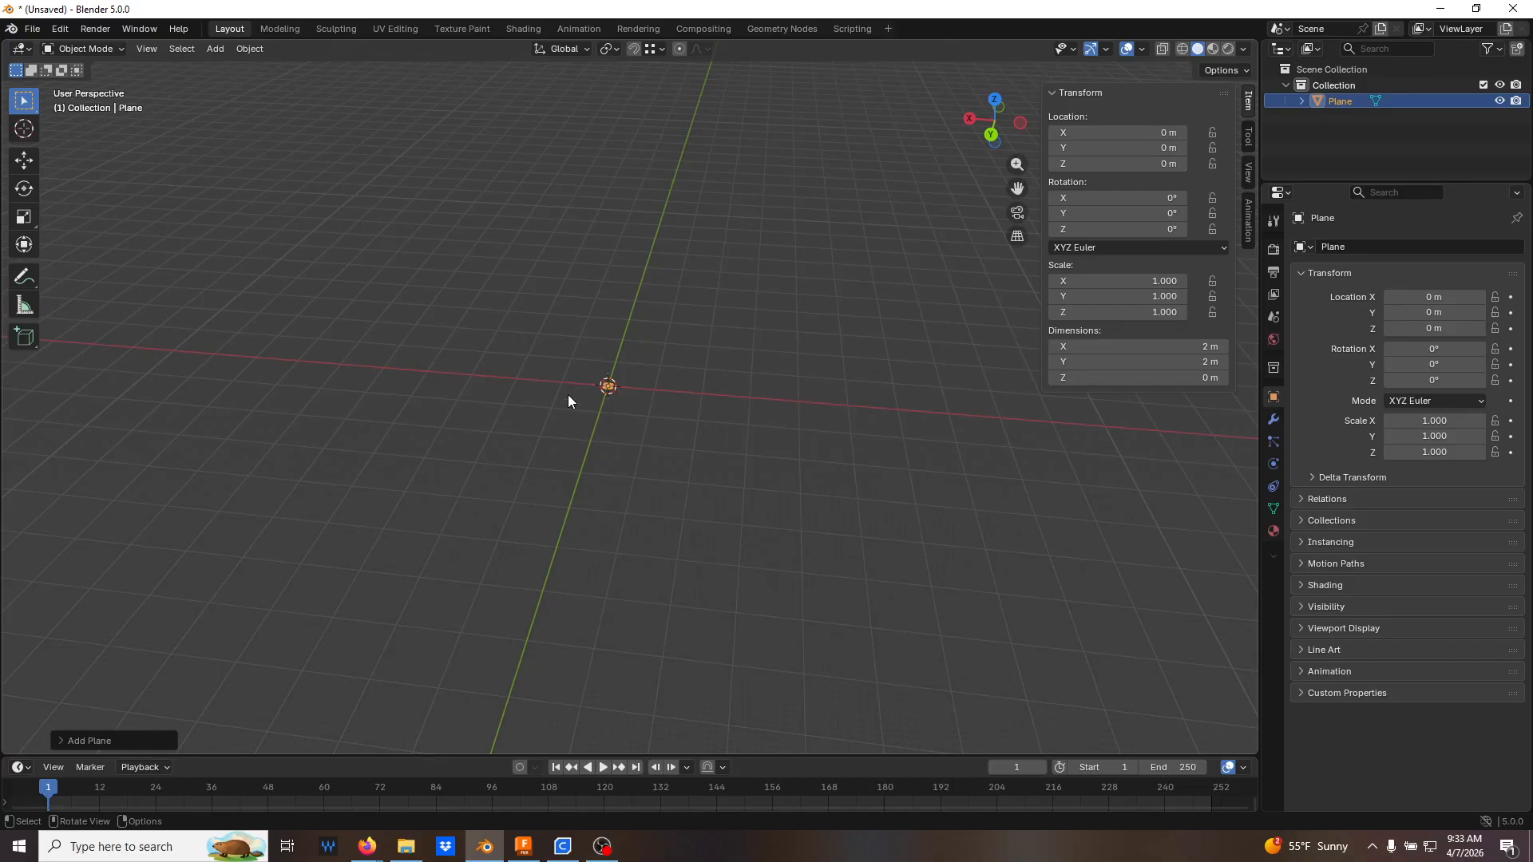
key("KP_Decimal")
scroll(506, 459, "down", 4)
middle_click_drag(511, 466, 534, 495)
Snap the 3D cursor to the plane's corner vertex at X 1 m, Y 1 m, returning to Object Mode
key("Tab")
key("1")
left_click(497, 508)
middle_click_drag(497, 509, 554, 474)
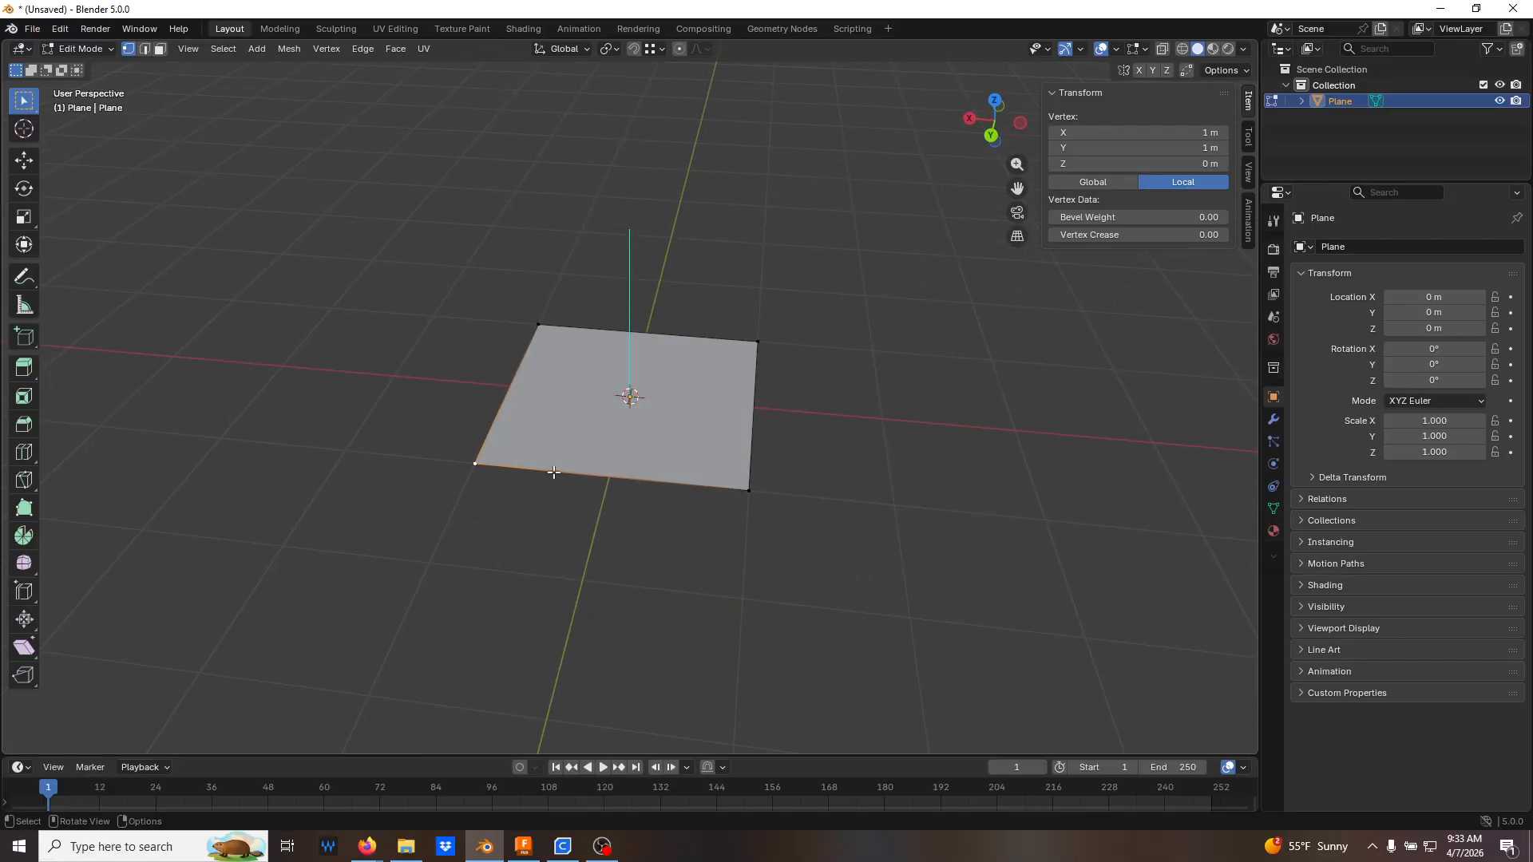
key("shift+s")
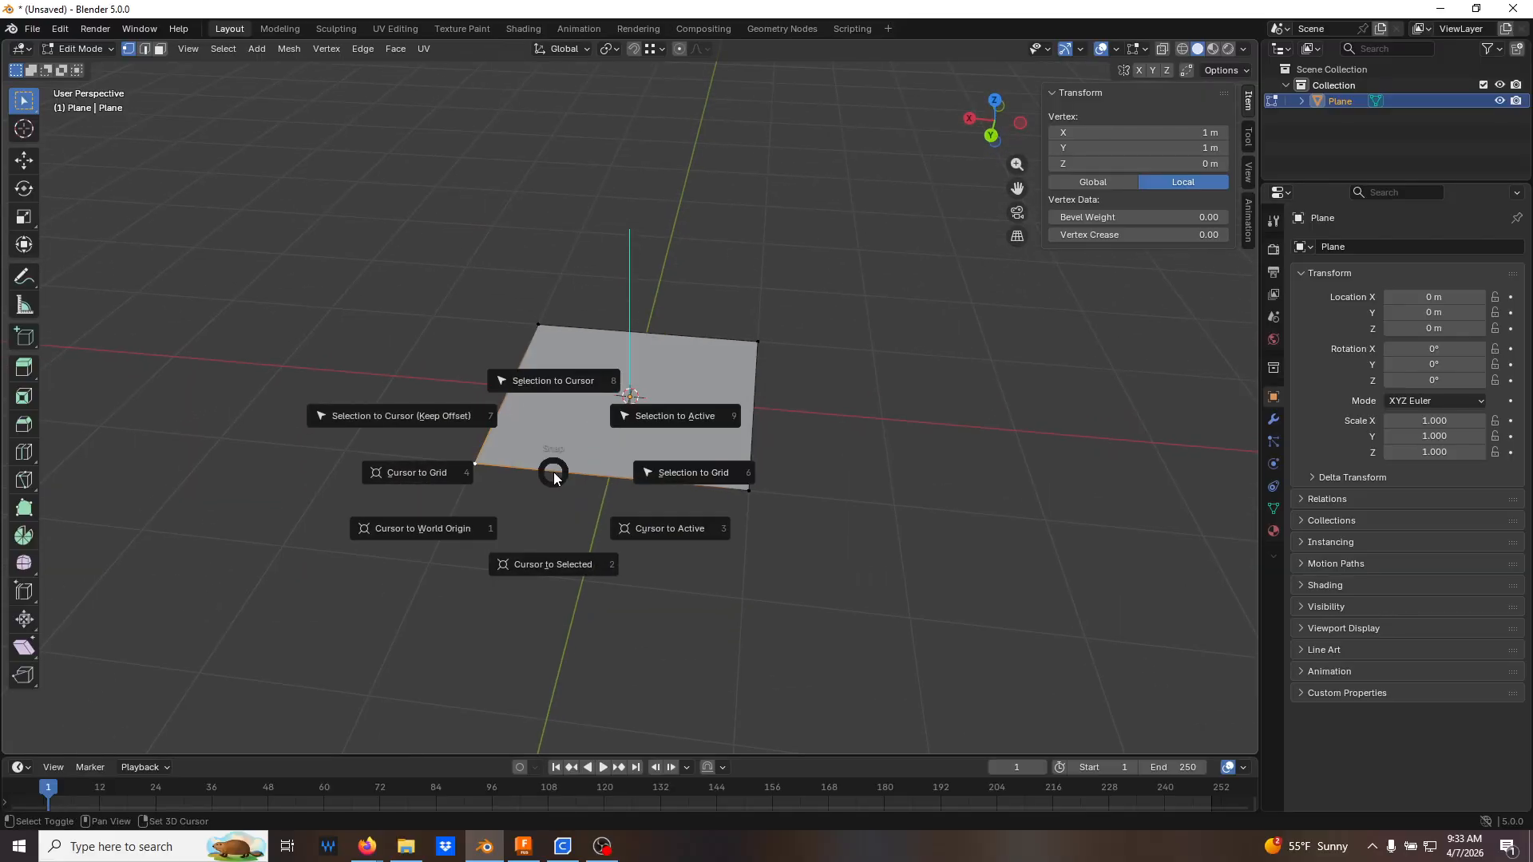
left_click(548, 565)
key("Tab")
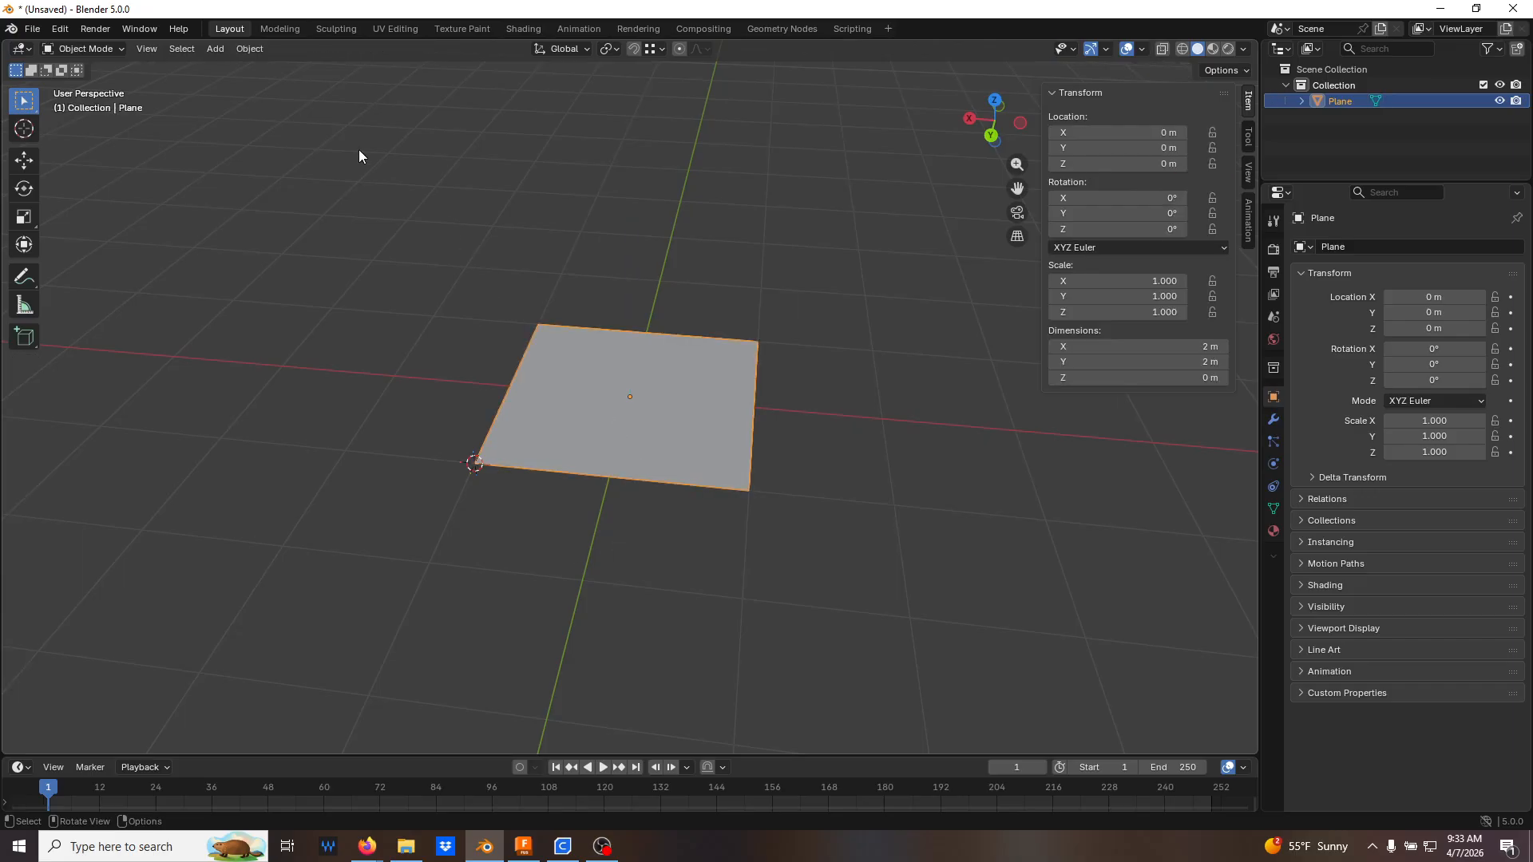
Set the plane's origin to the 3D cursor
left_click(244, 49)
mouse_move(280, 83)
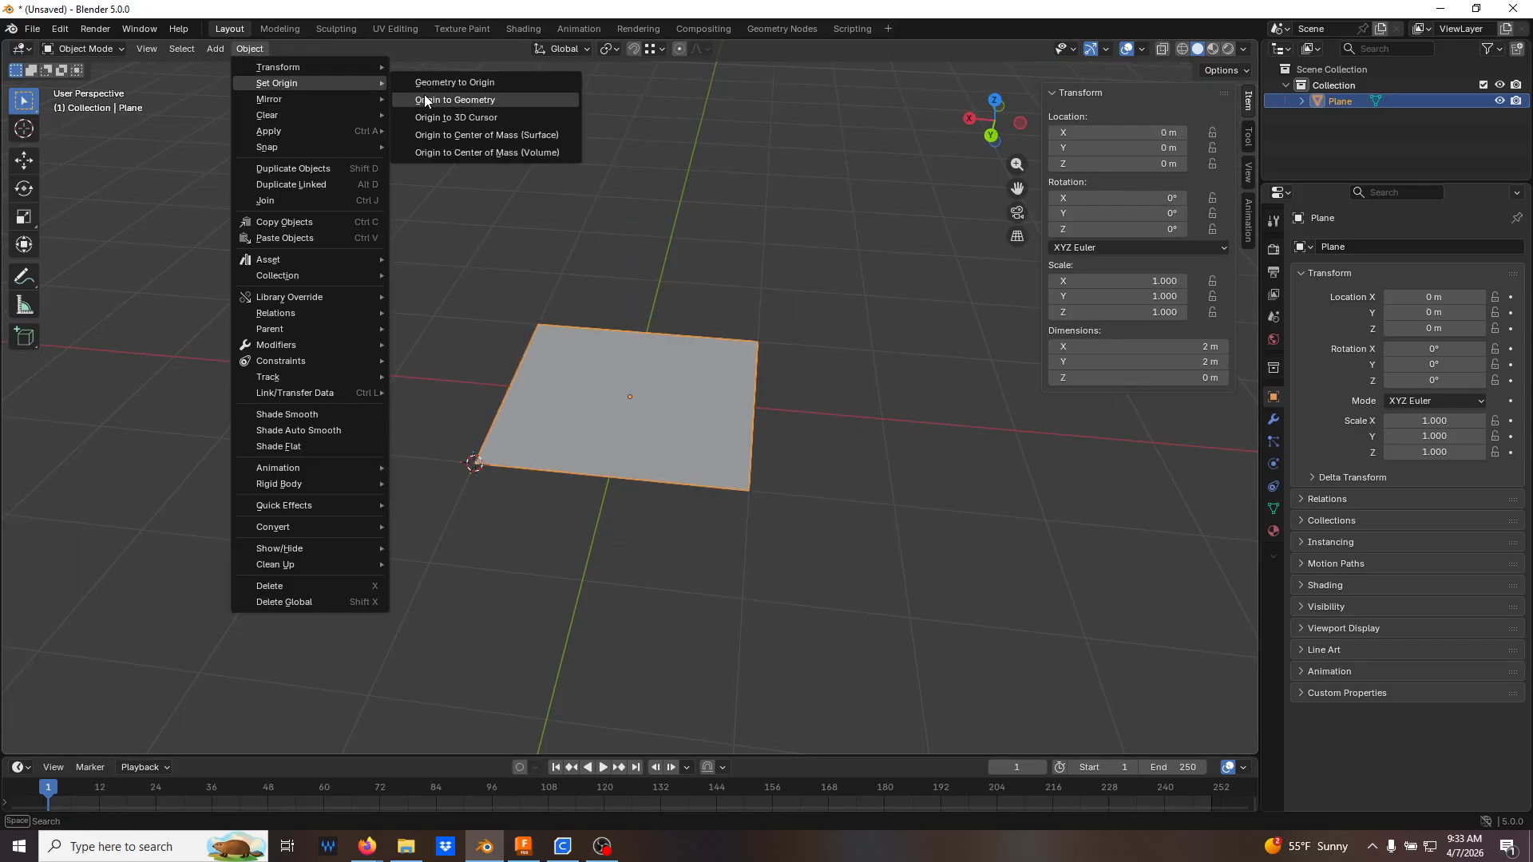
left_click(426, 116)
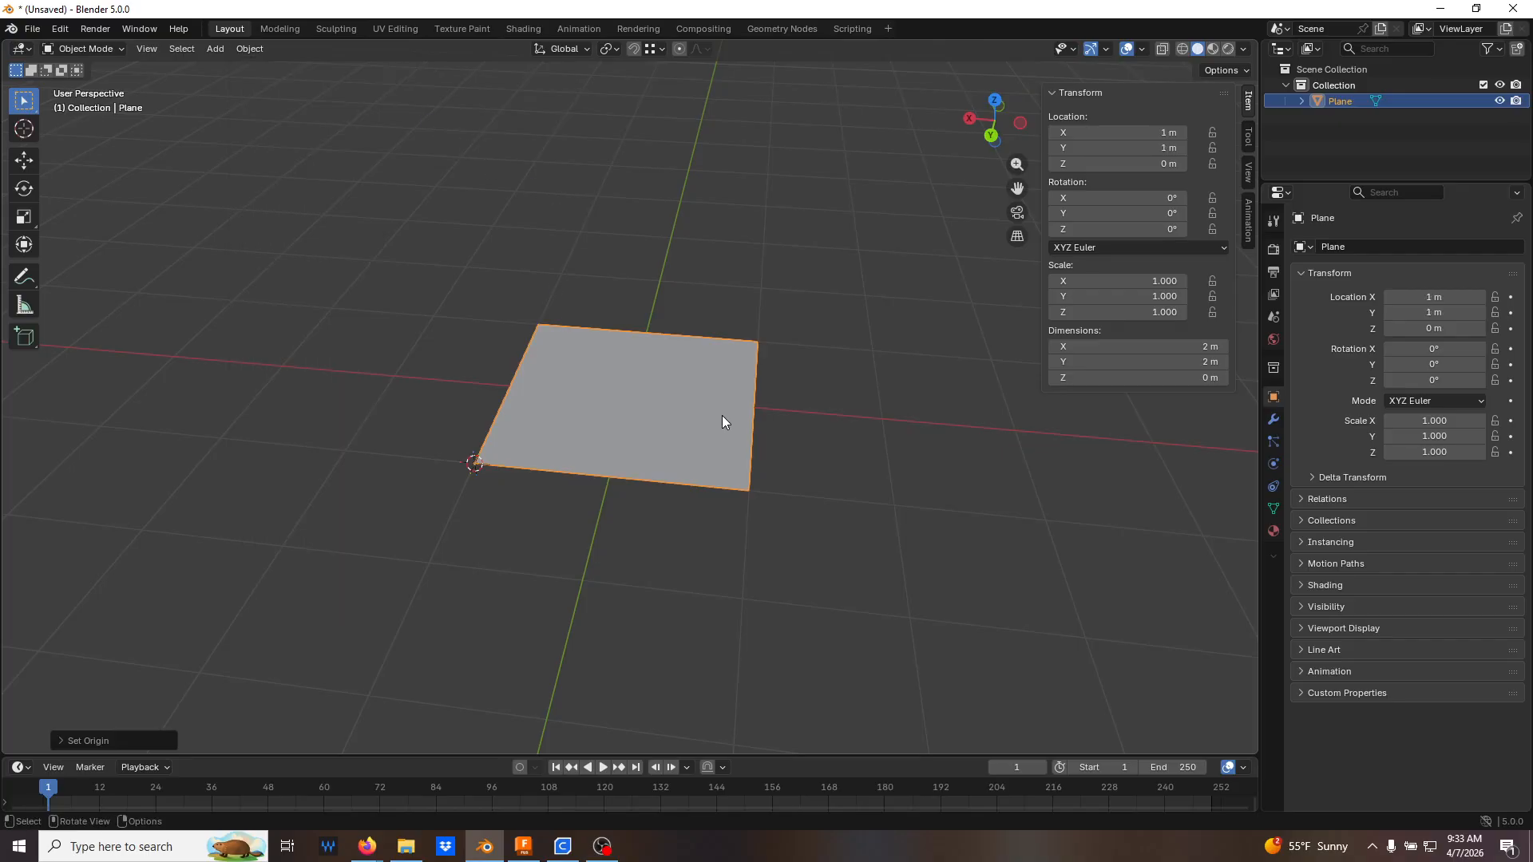
Clear the plane's location so its corner origin sits at the world origin, and scale it uniformly by 15
key("alt+g")
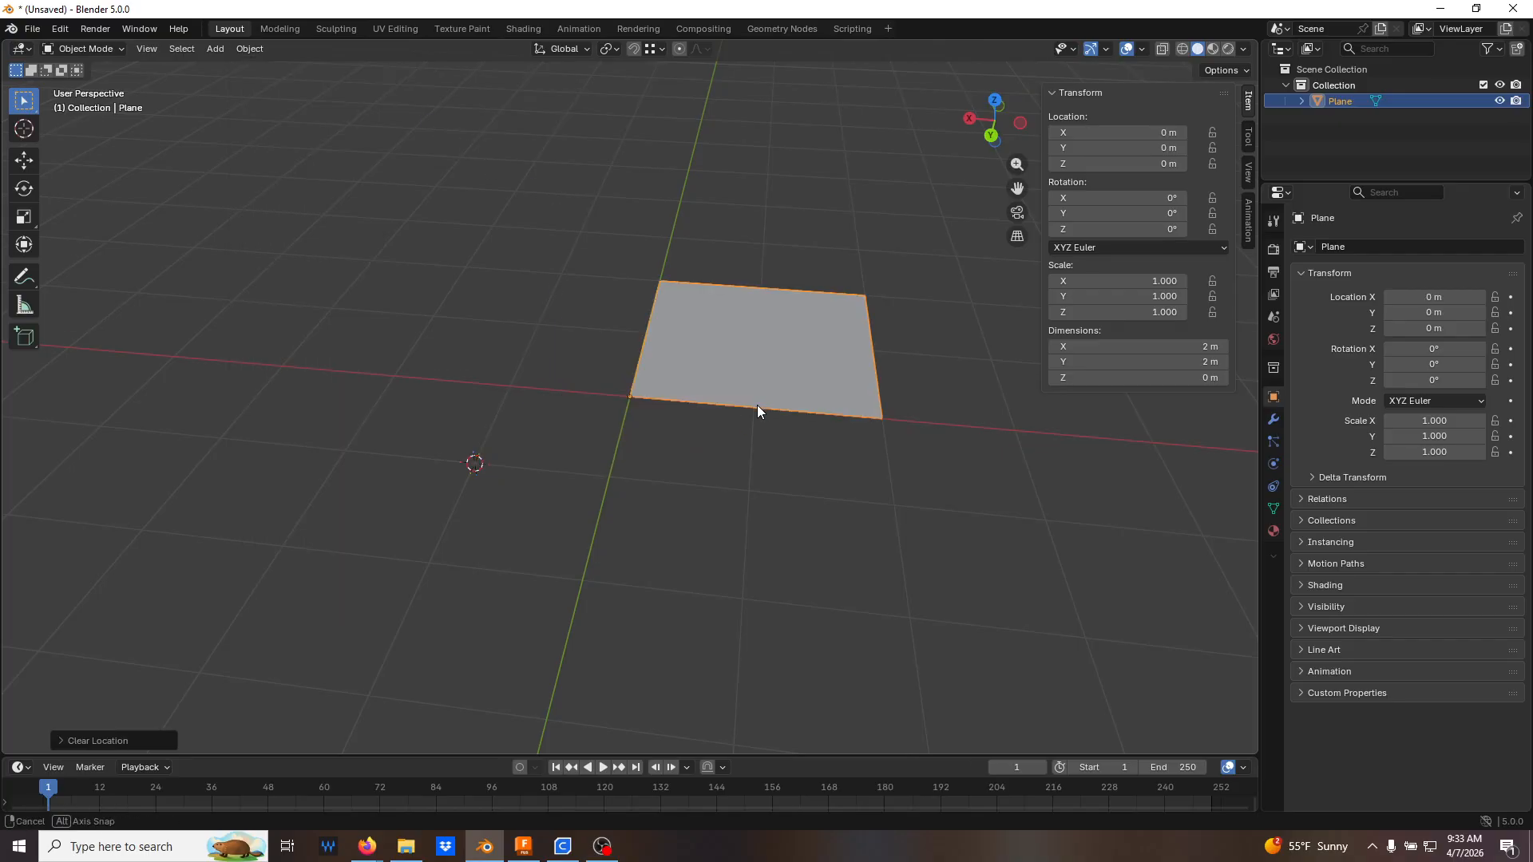
type("s")
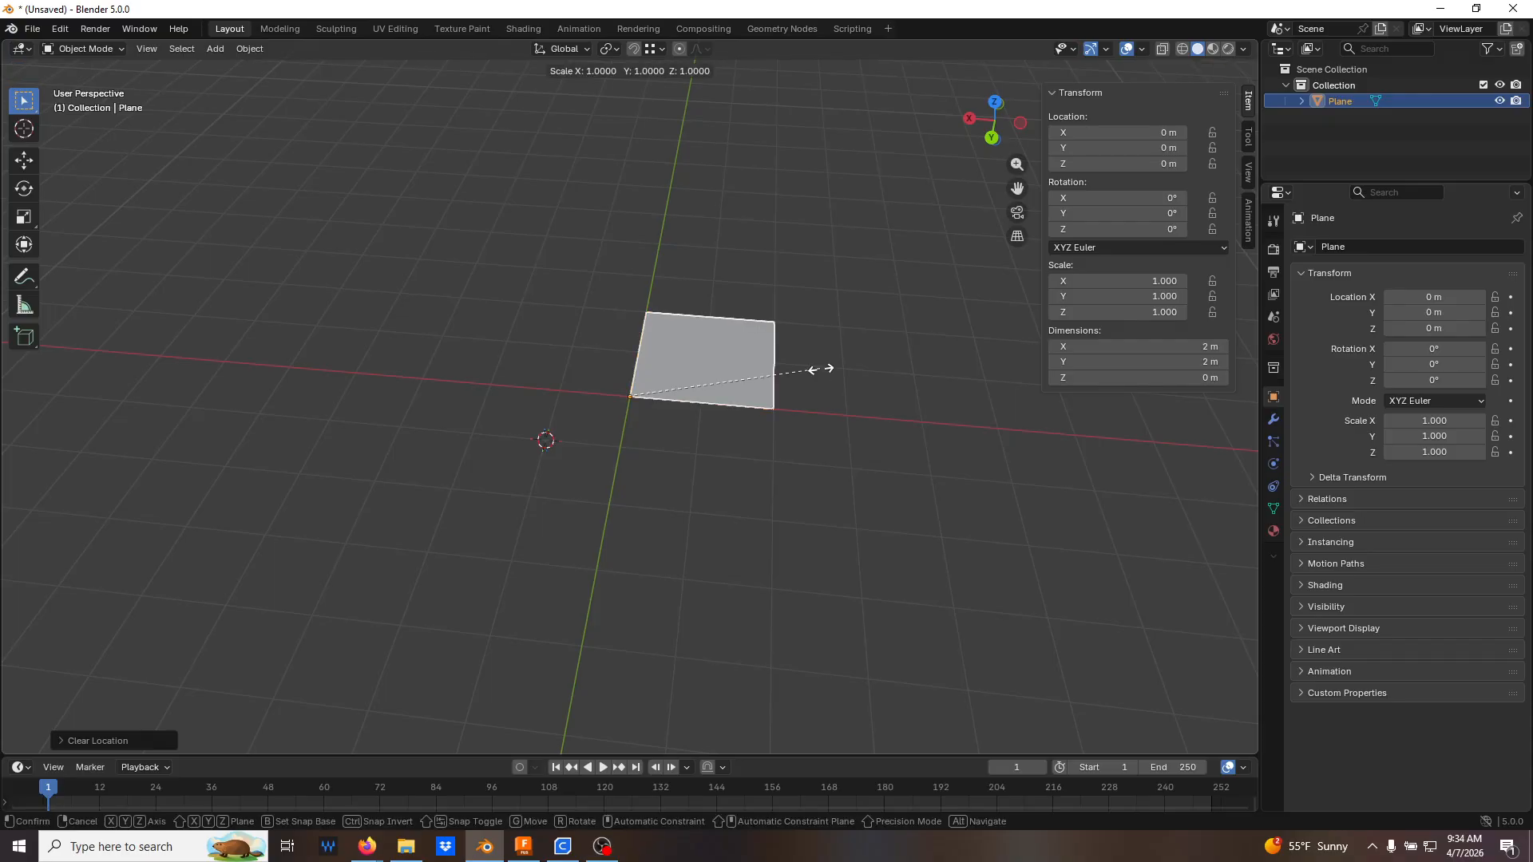
type("15")
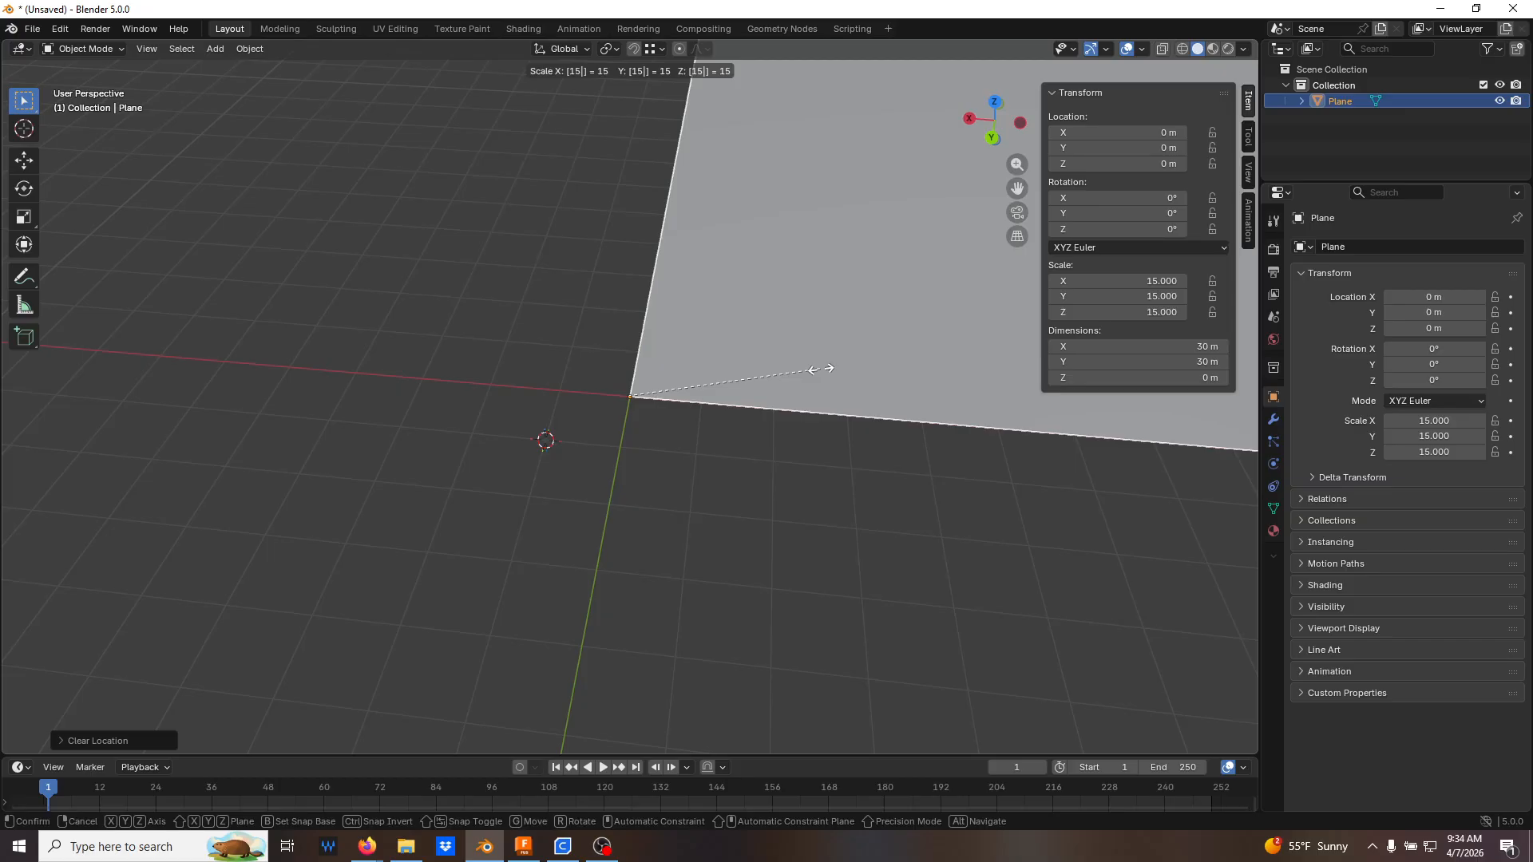
key("Return")
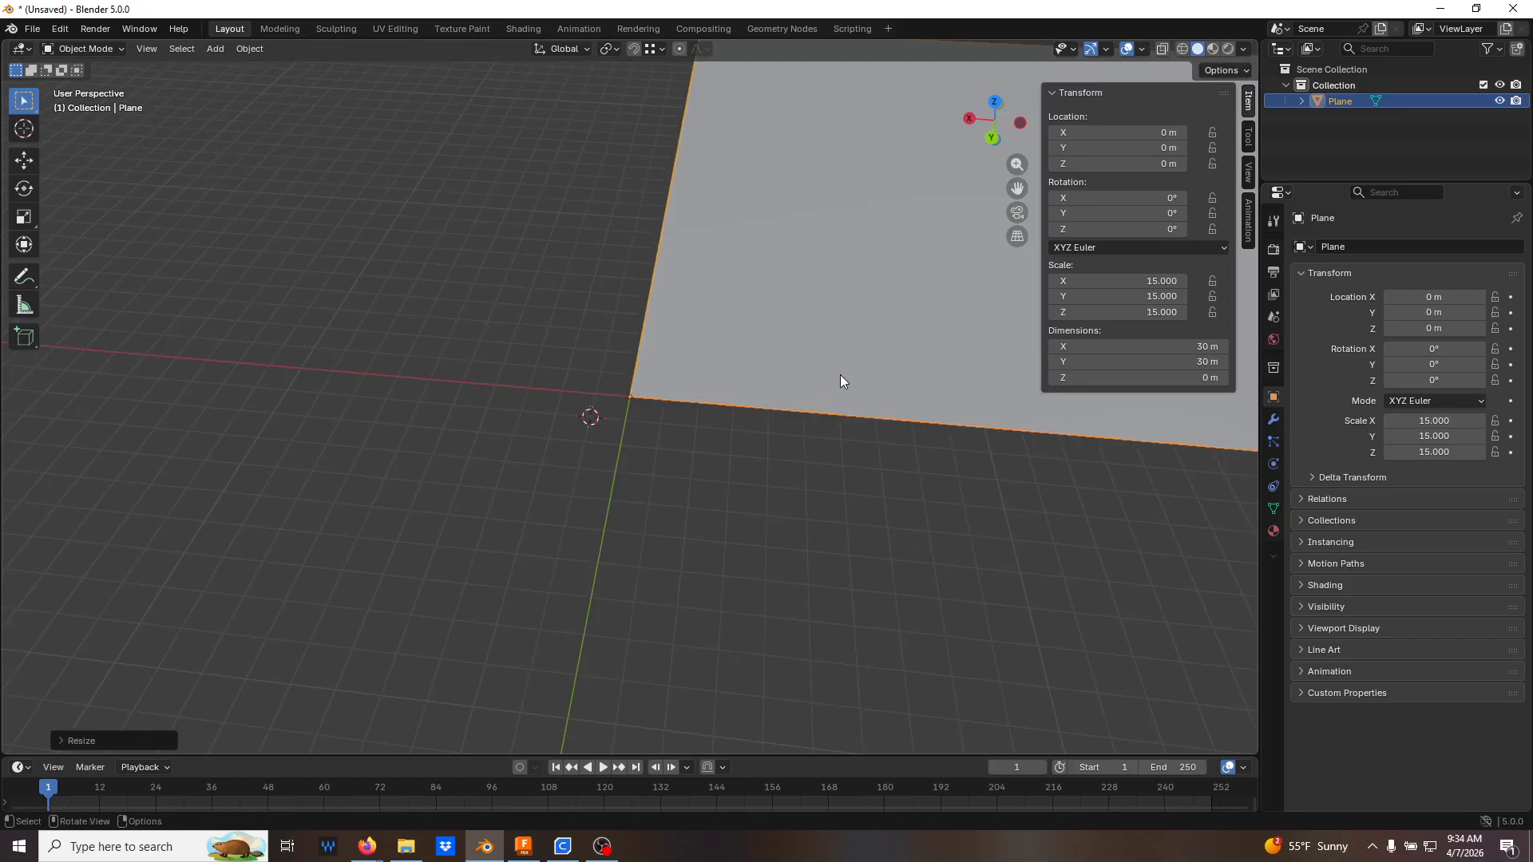
Apply the plane's scale so the 30 m size is kept at scale 1
key("KP_Decimal")
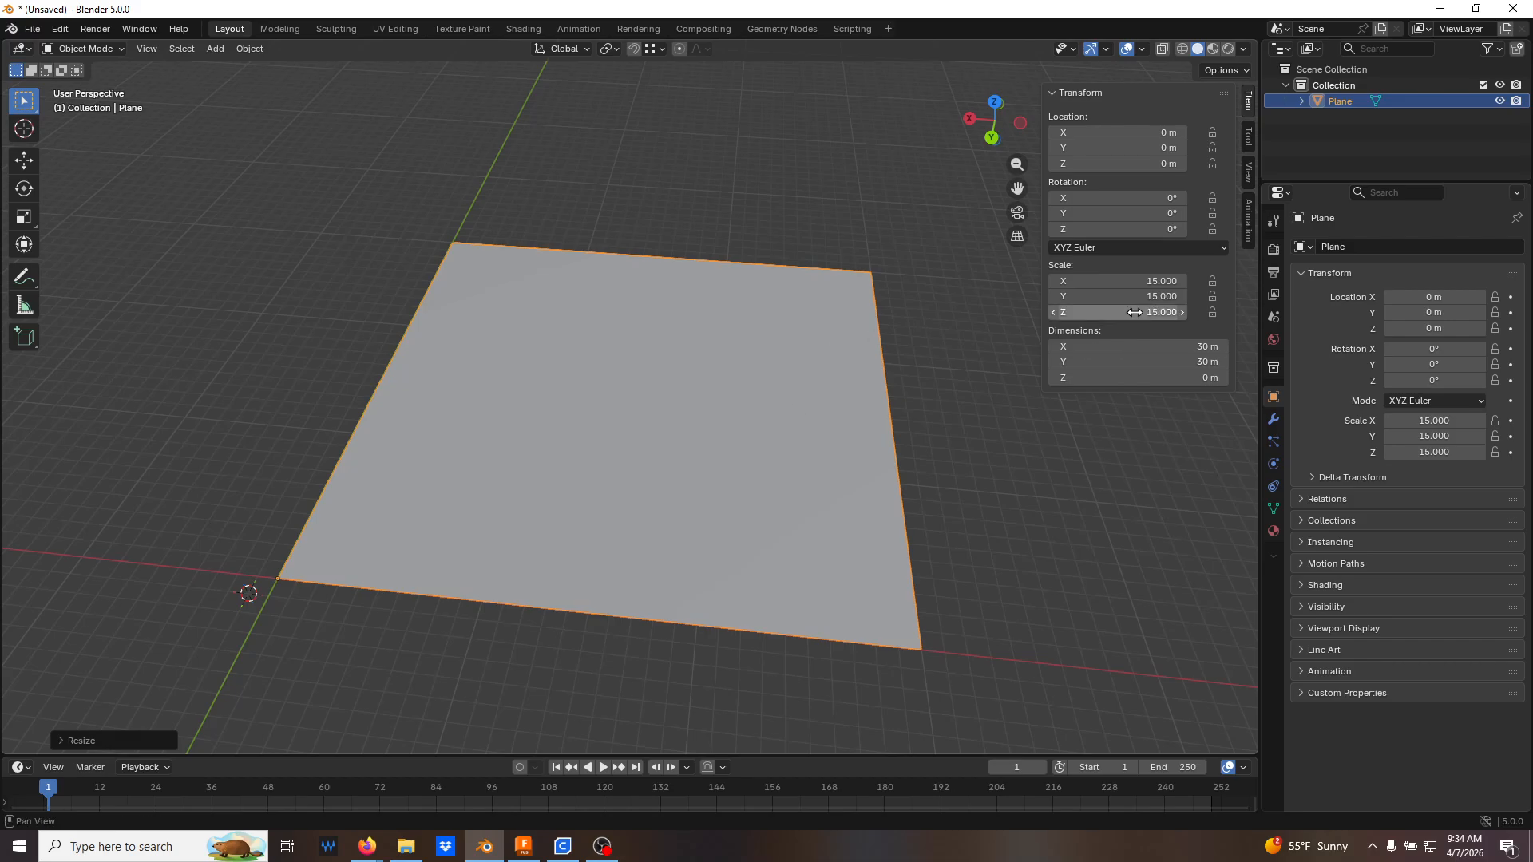
left_click(625, 424)
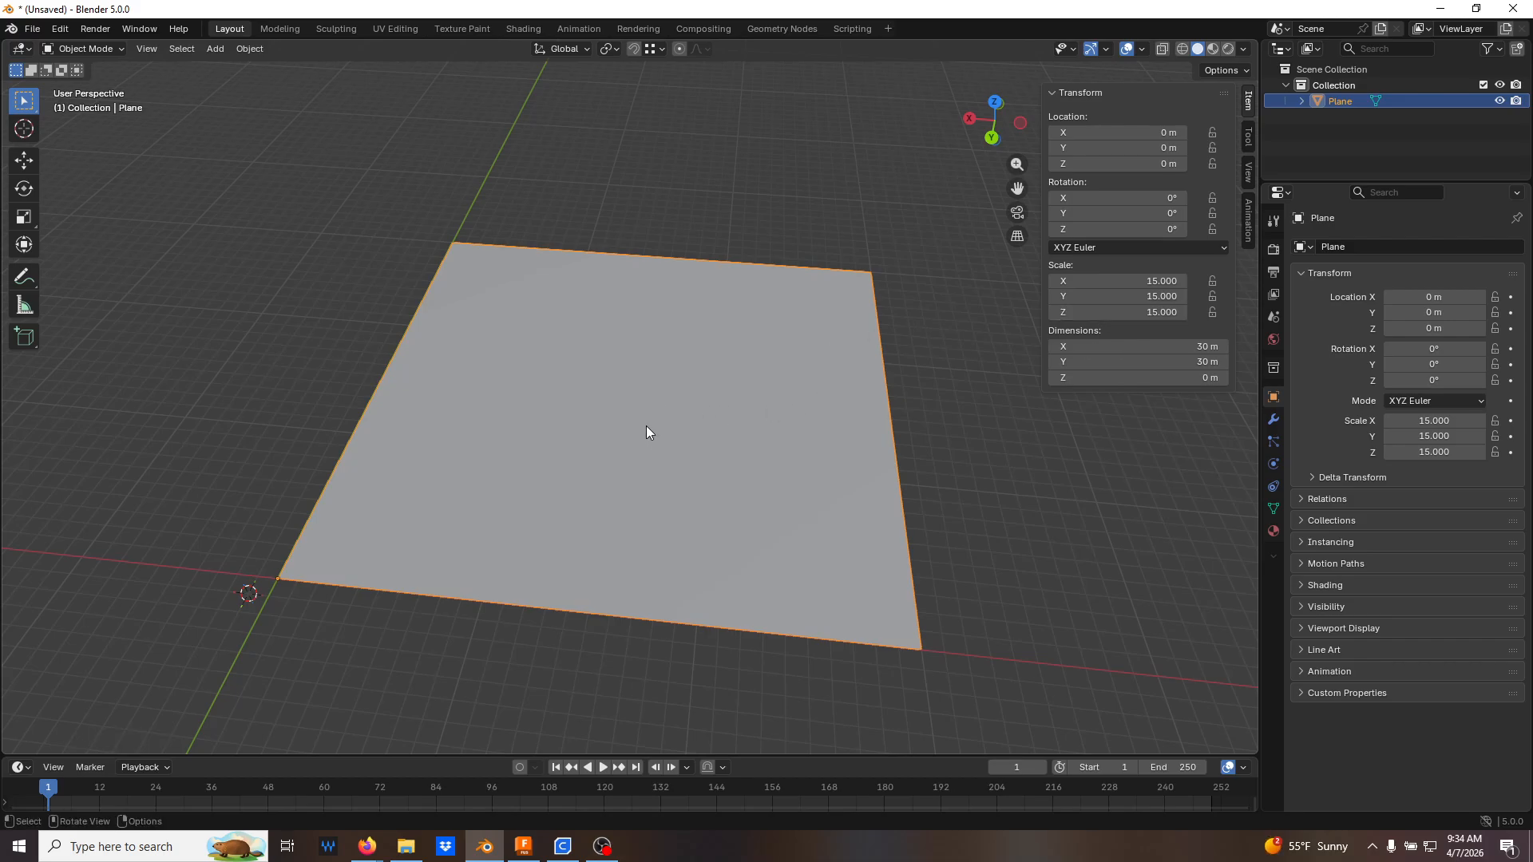
key("ctrl+a")
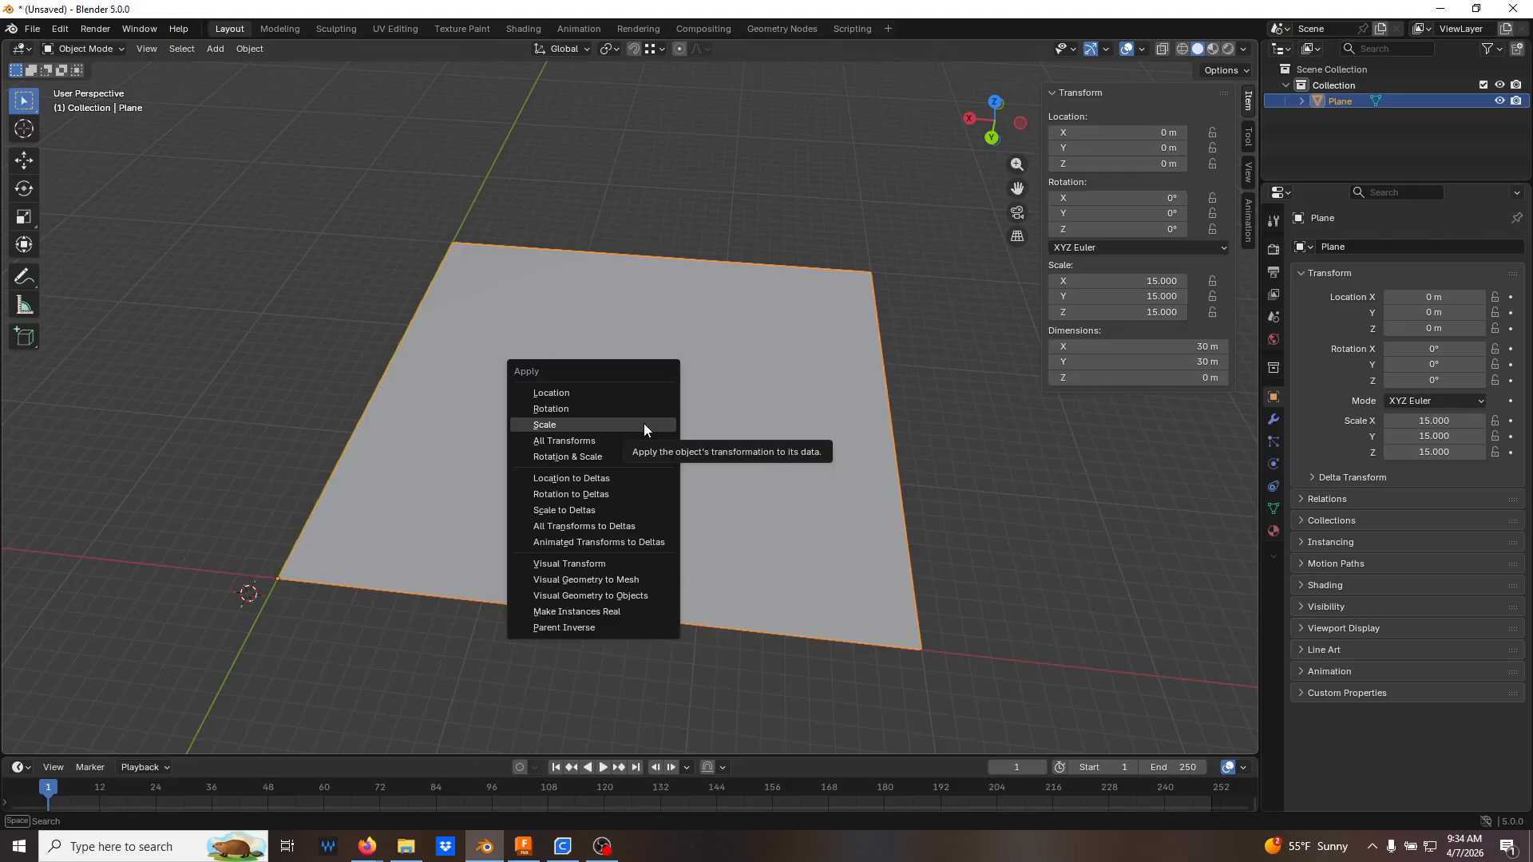
left_click(643, 423)
middle_click_drag(760, 477, 712, 444)
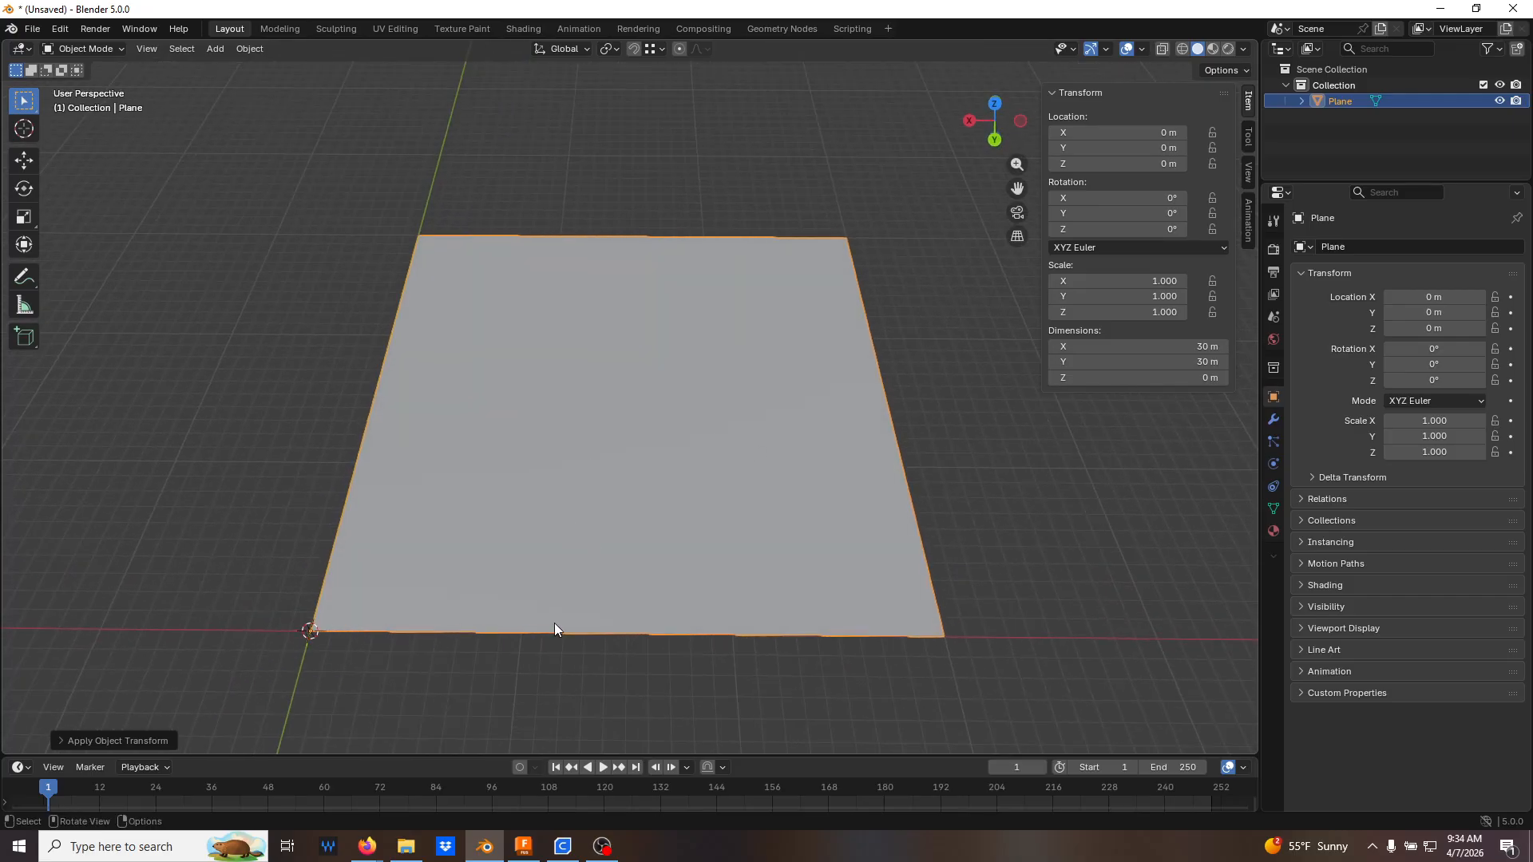
In Edit Mode, inset the plane's face by 10 m
middle_click_drag(634, 484, 638, 435)
key("Tab")
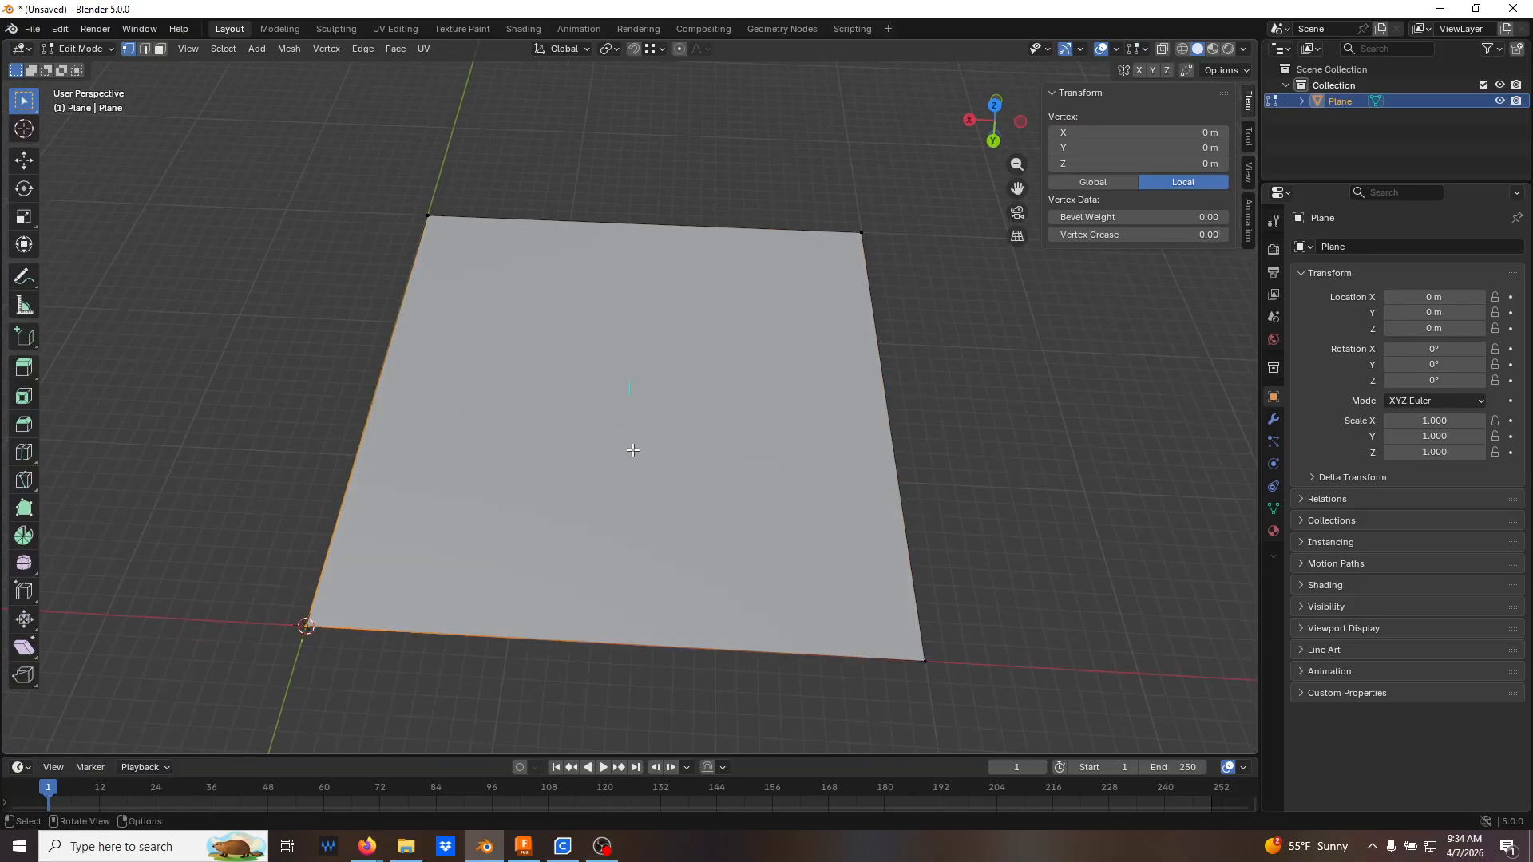
key("3")
left_click(632, 445)
key("i")
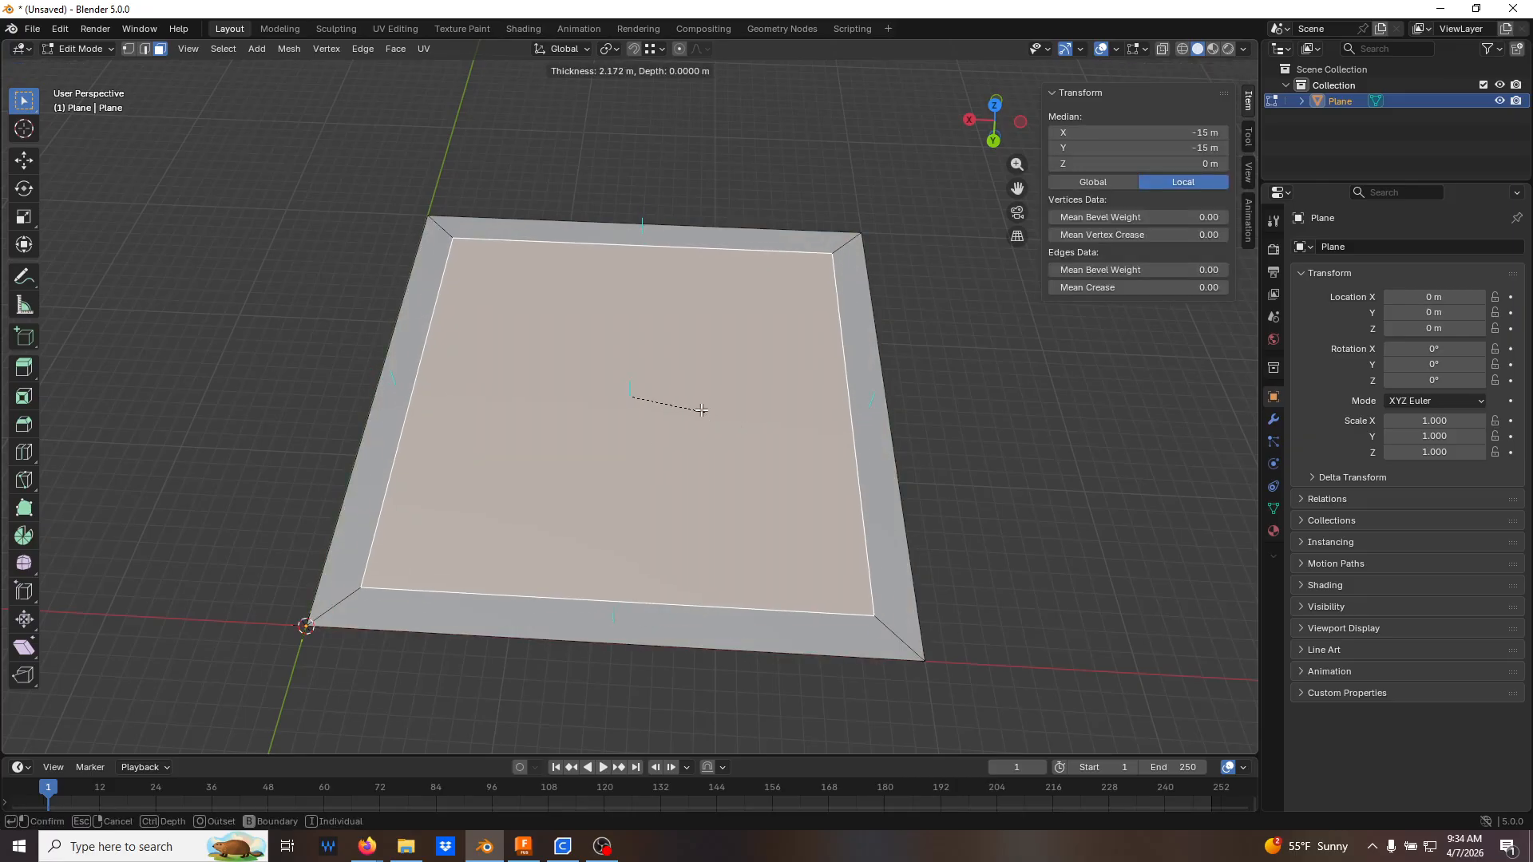
type("10")
key("Return")
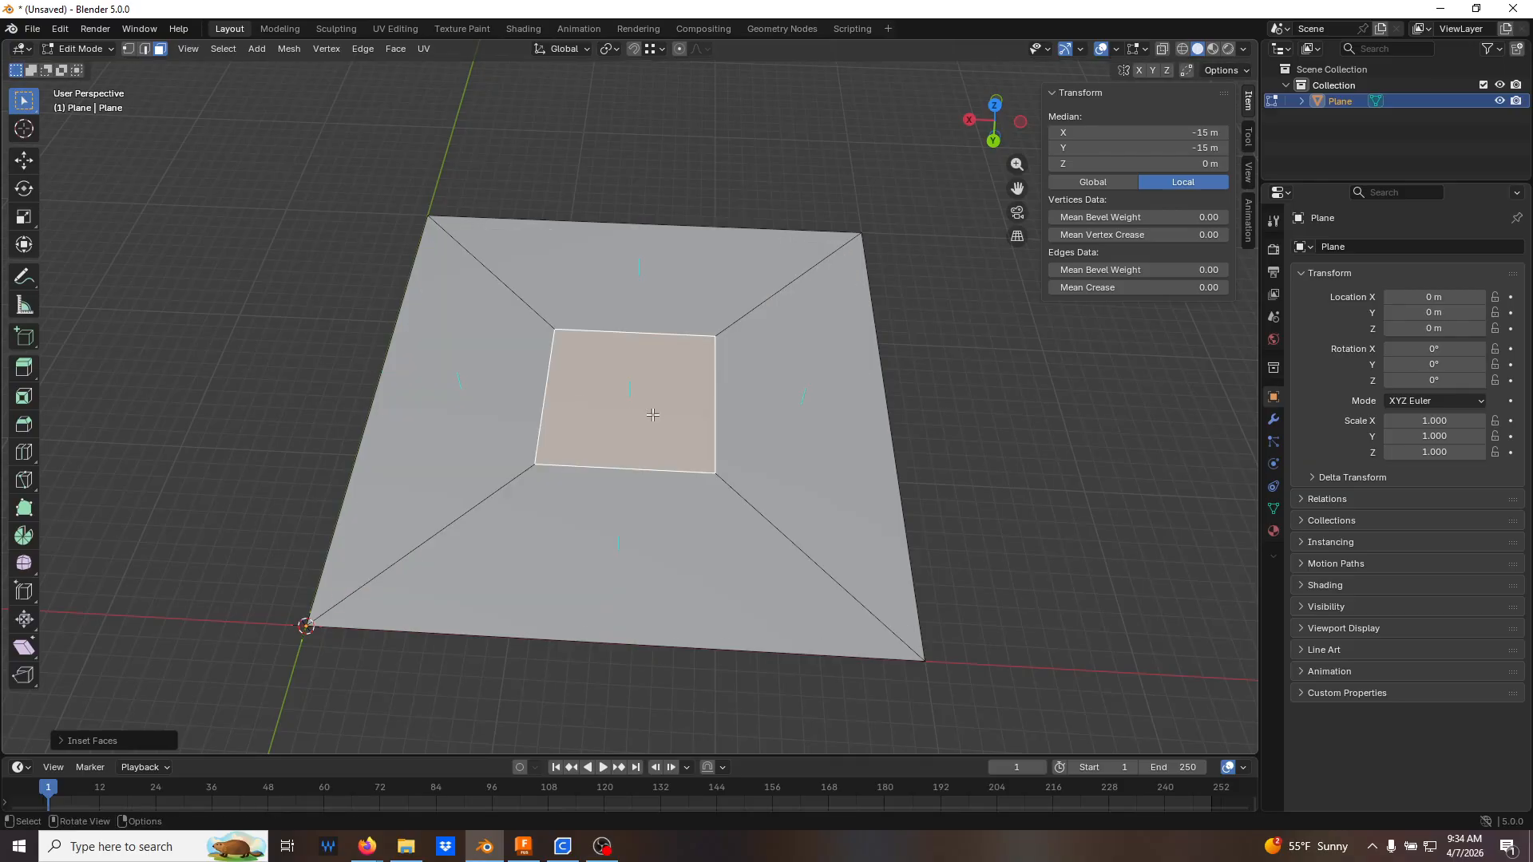
Delete the inner square face to open a hole in the middle of the plane
left_click(1022, 410)
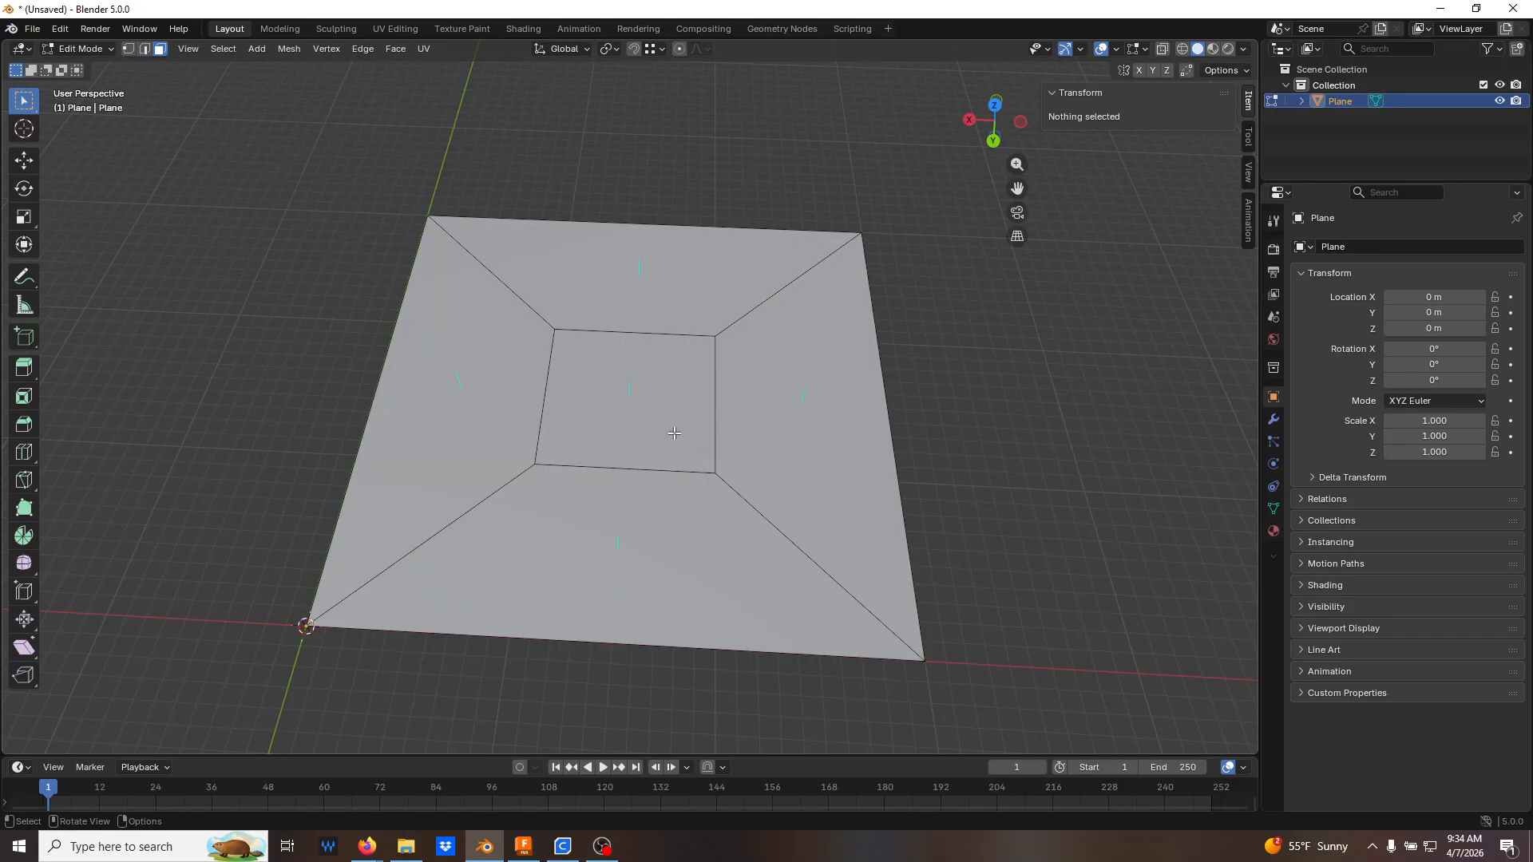
left_click(625, 413)
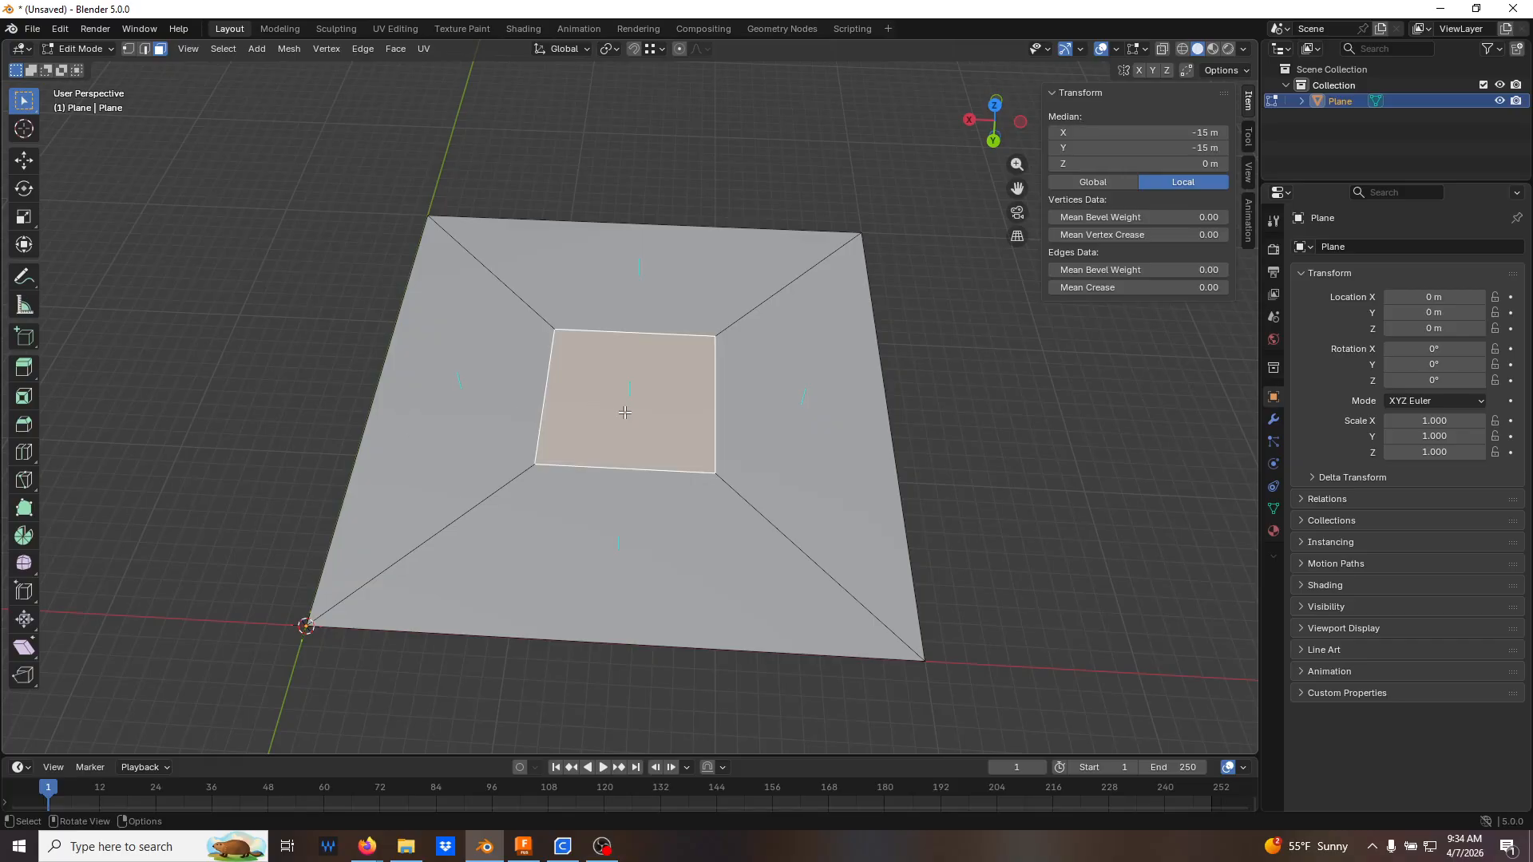
key("x")
left_click(625, 412)
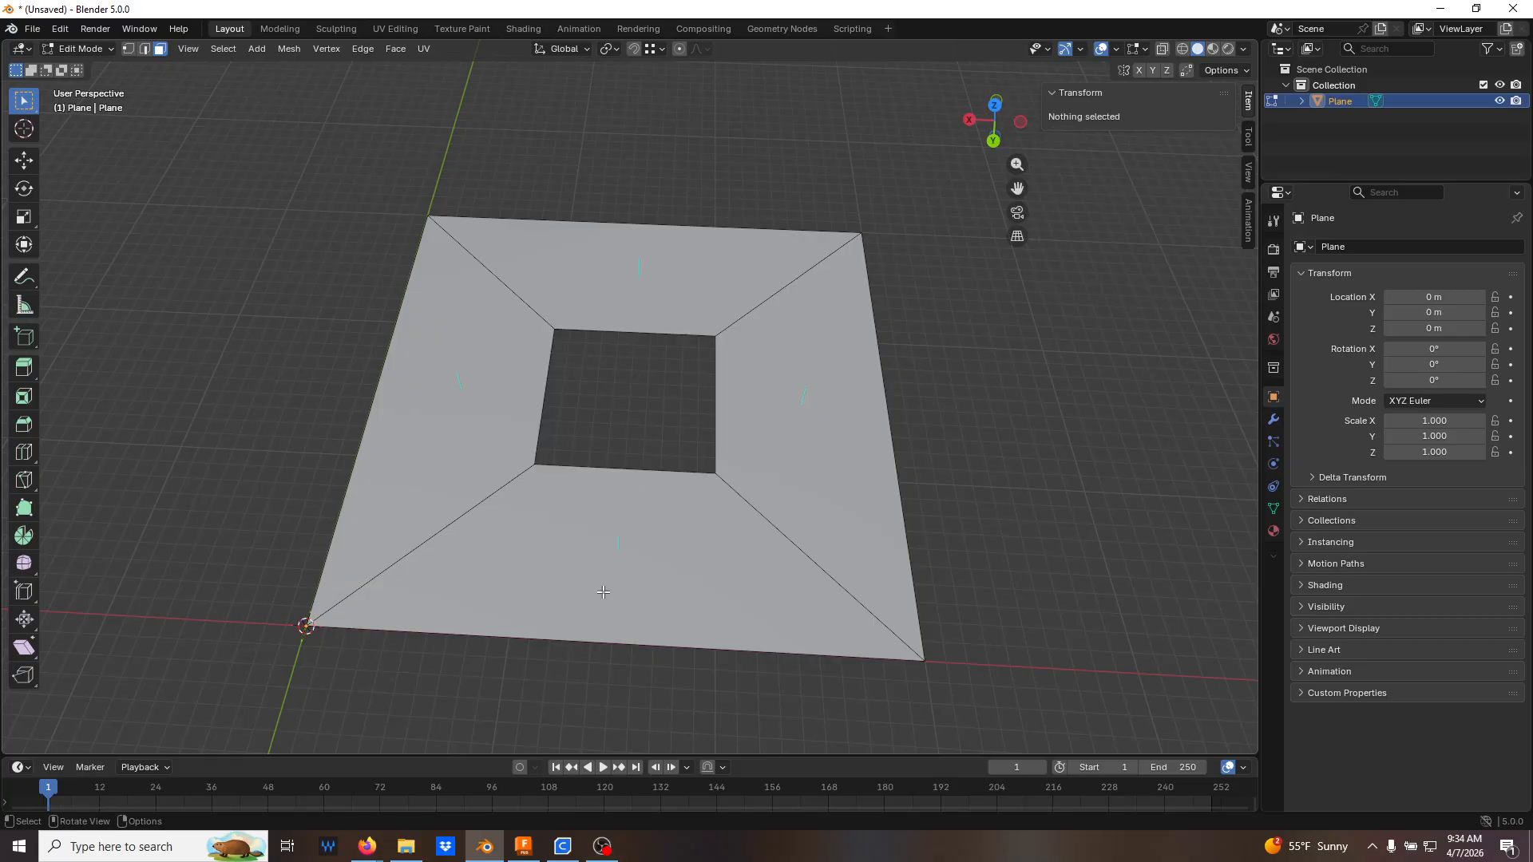
Extrude the four faces around the hole upward by 30 m and return to Object Mode
left_click(617, 591, "ctrl")
left_click(846, 419, "ctrl")
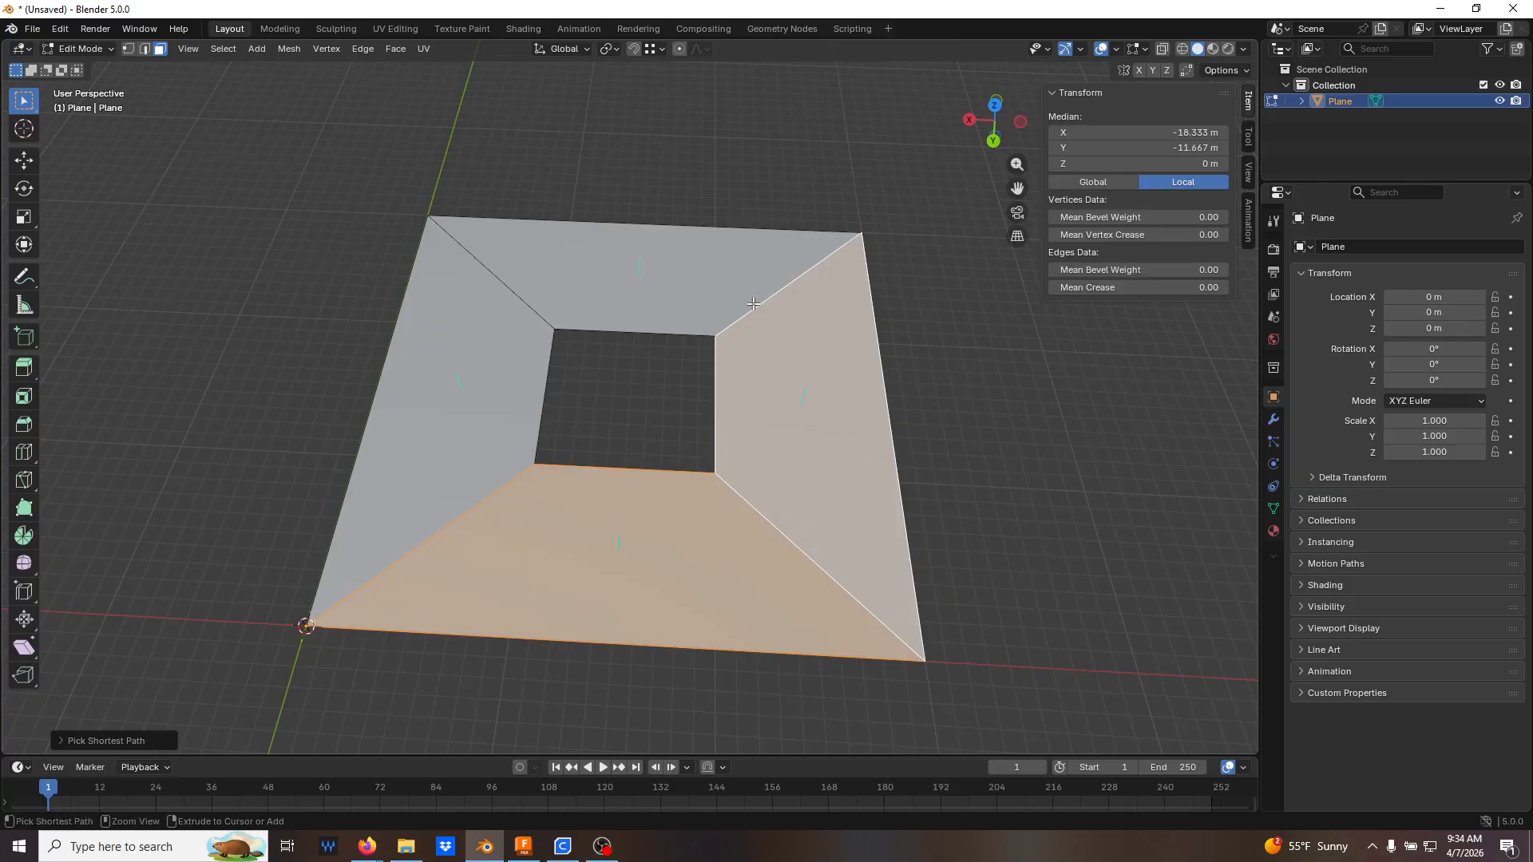
left_click(753, 303, "ctrl")
middle_click_drag(539, 367, 620, 329)
type("e")
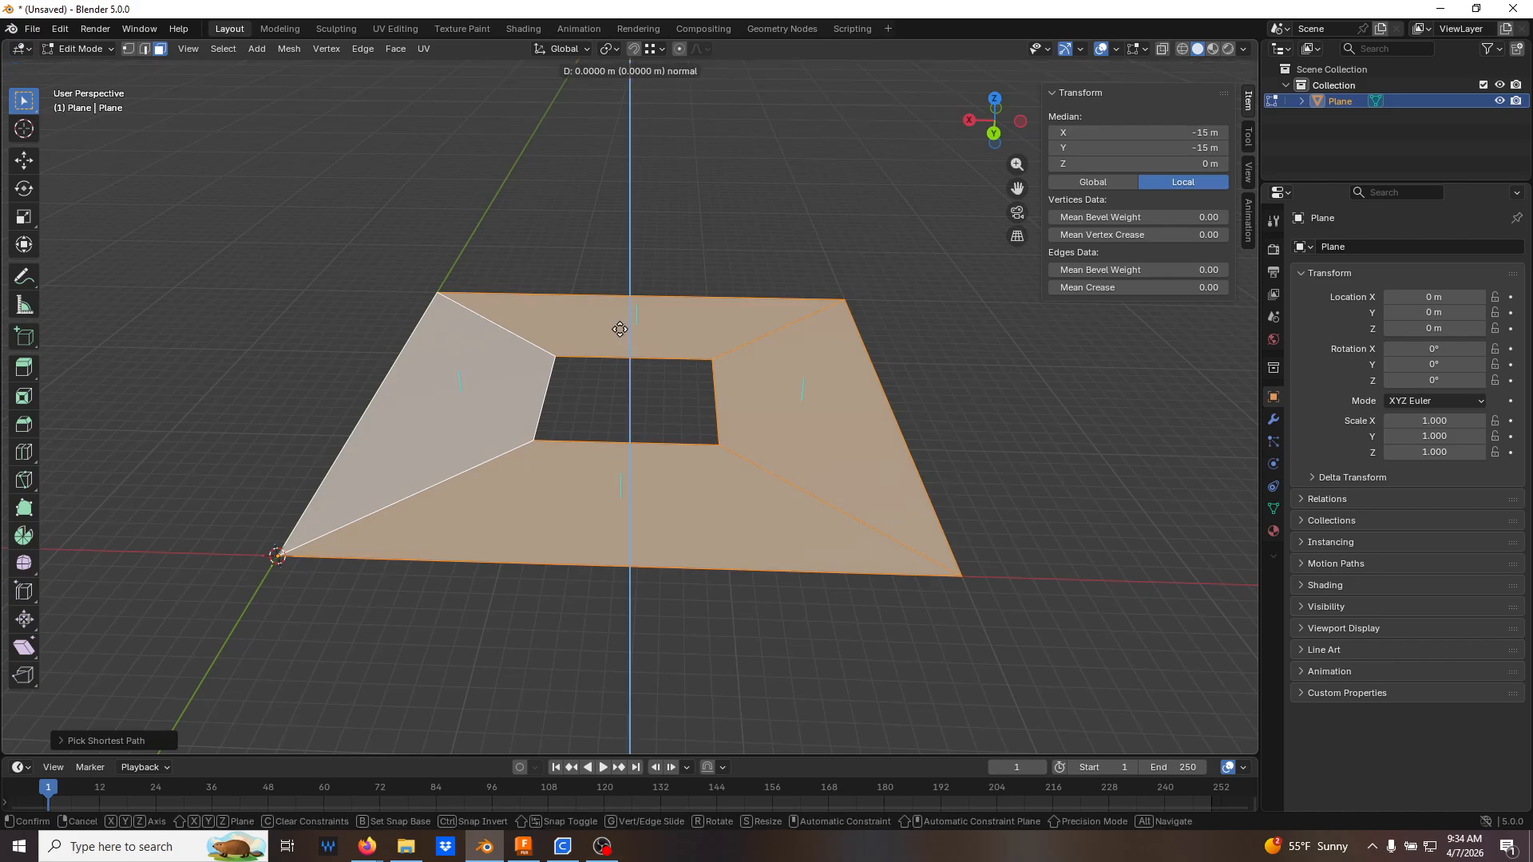
type("30")
key("Return")
scroll(706, 380, "down", 5)
middle_click_drag(706, 380, 641, 367)
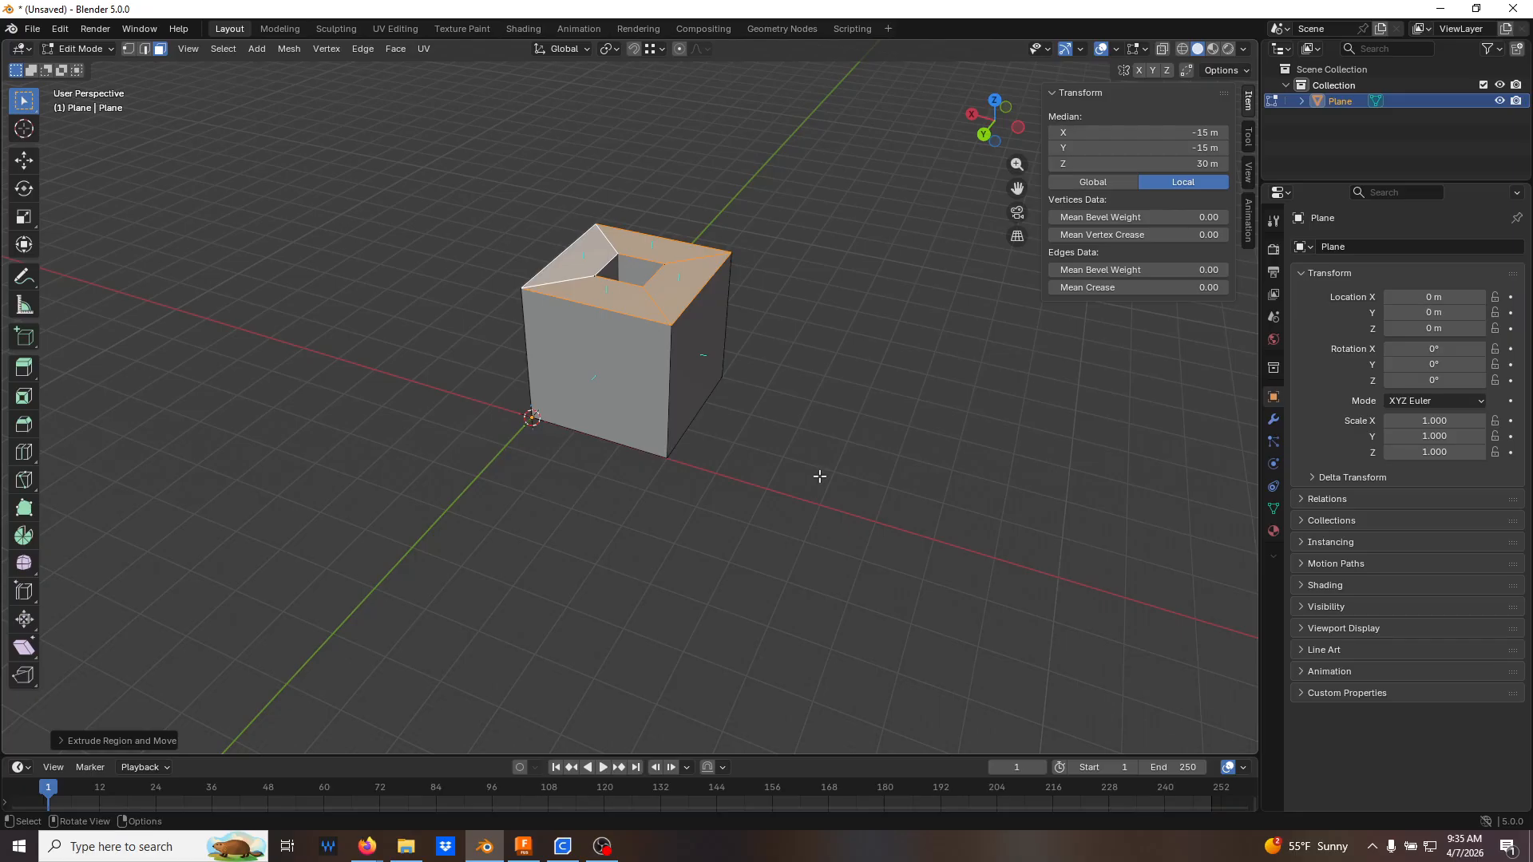
key("Tab")
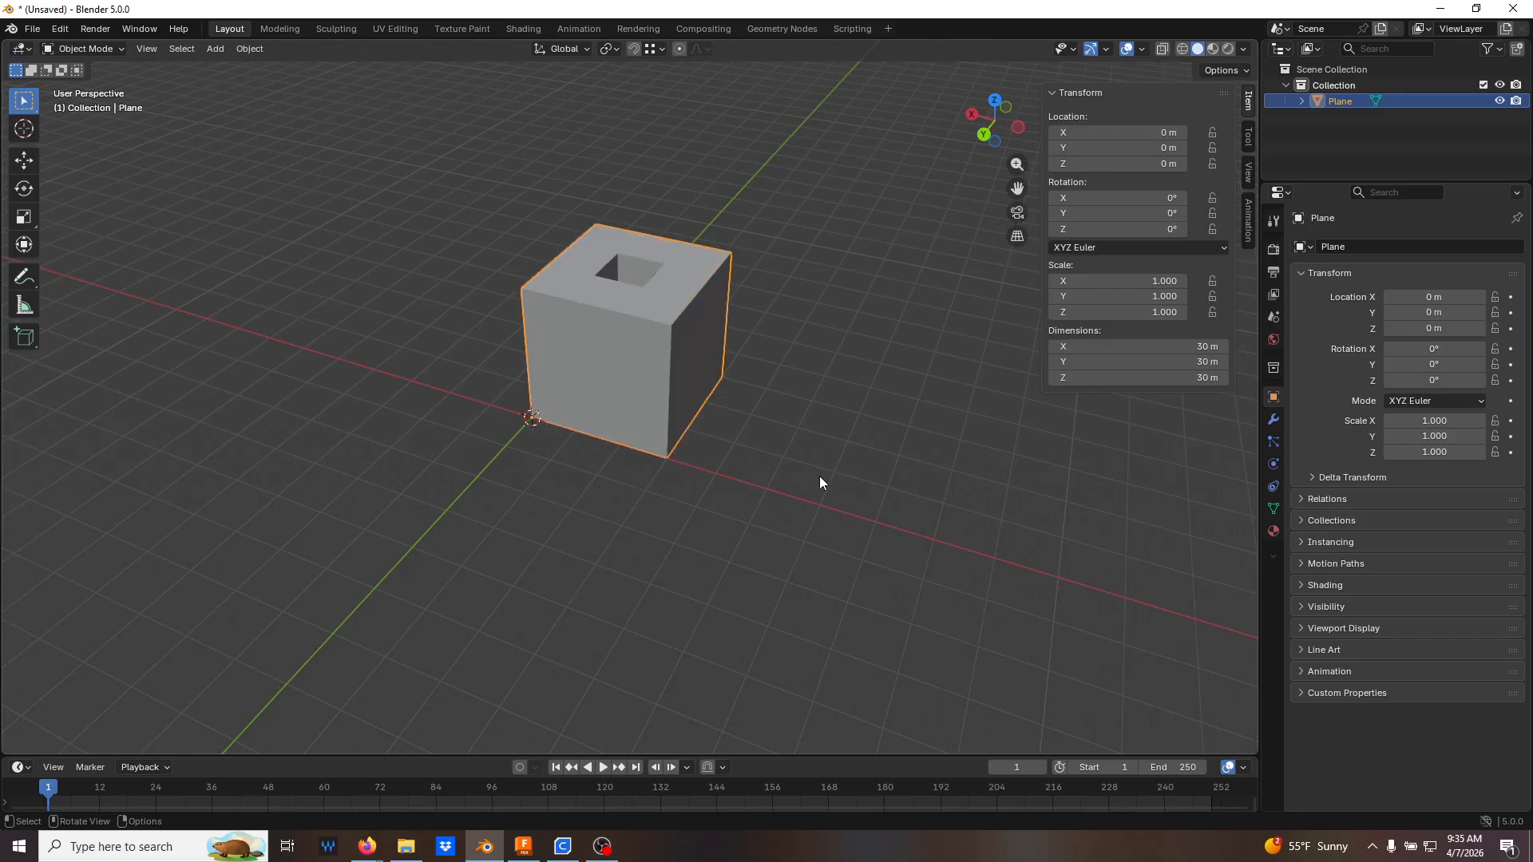
Delete the hollow block and add a cube mesh at the world origin
key("x")
left_click(626, 402)
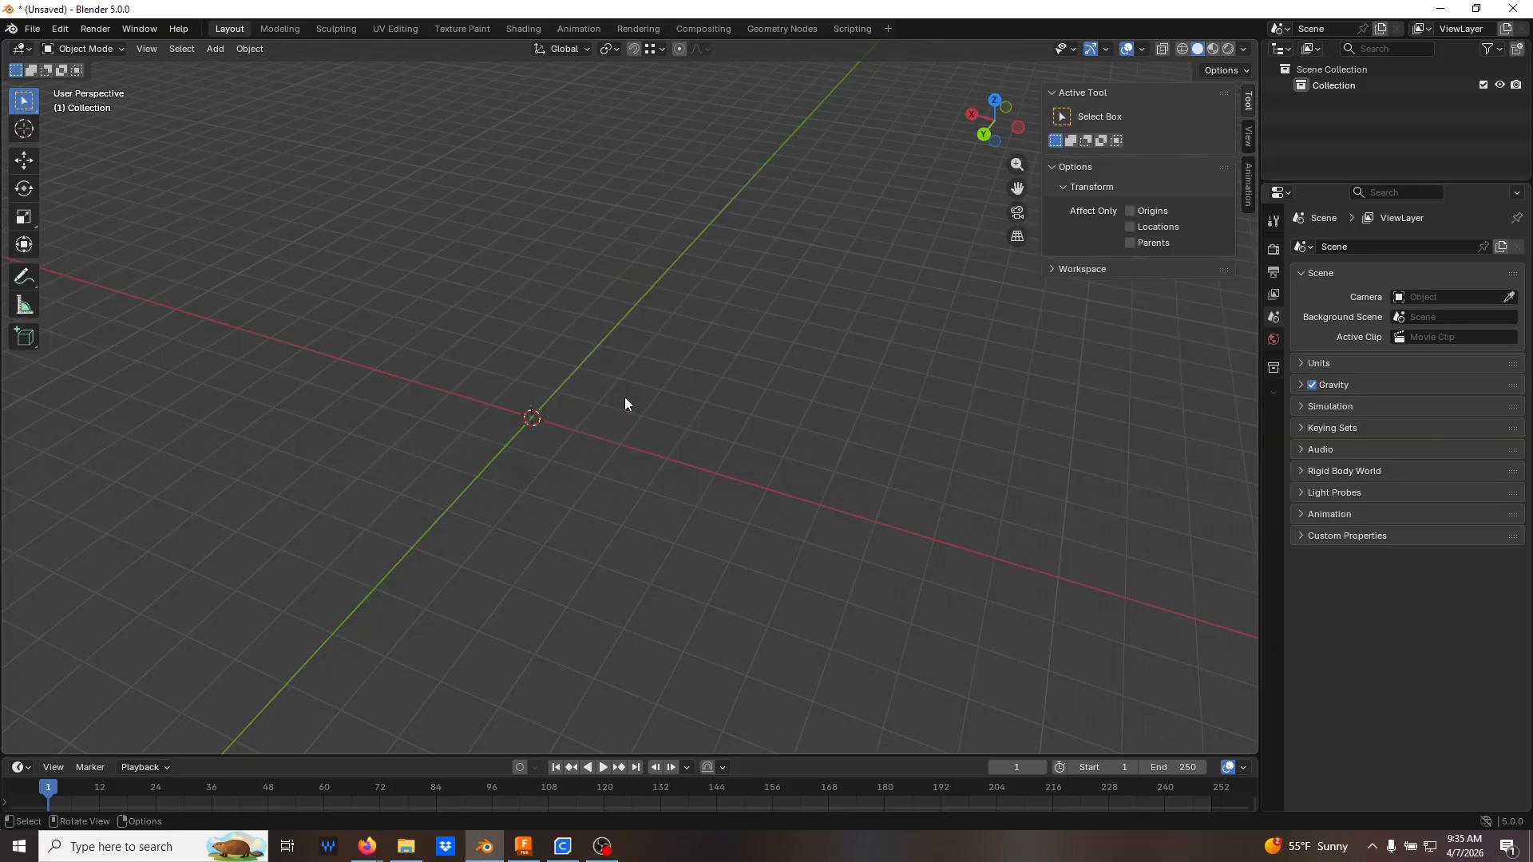
key("shift+a")
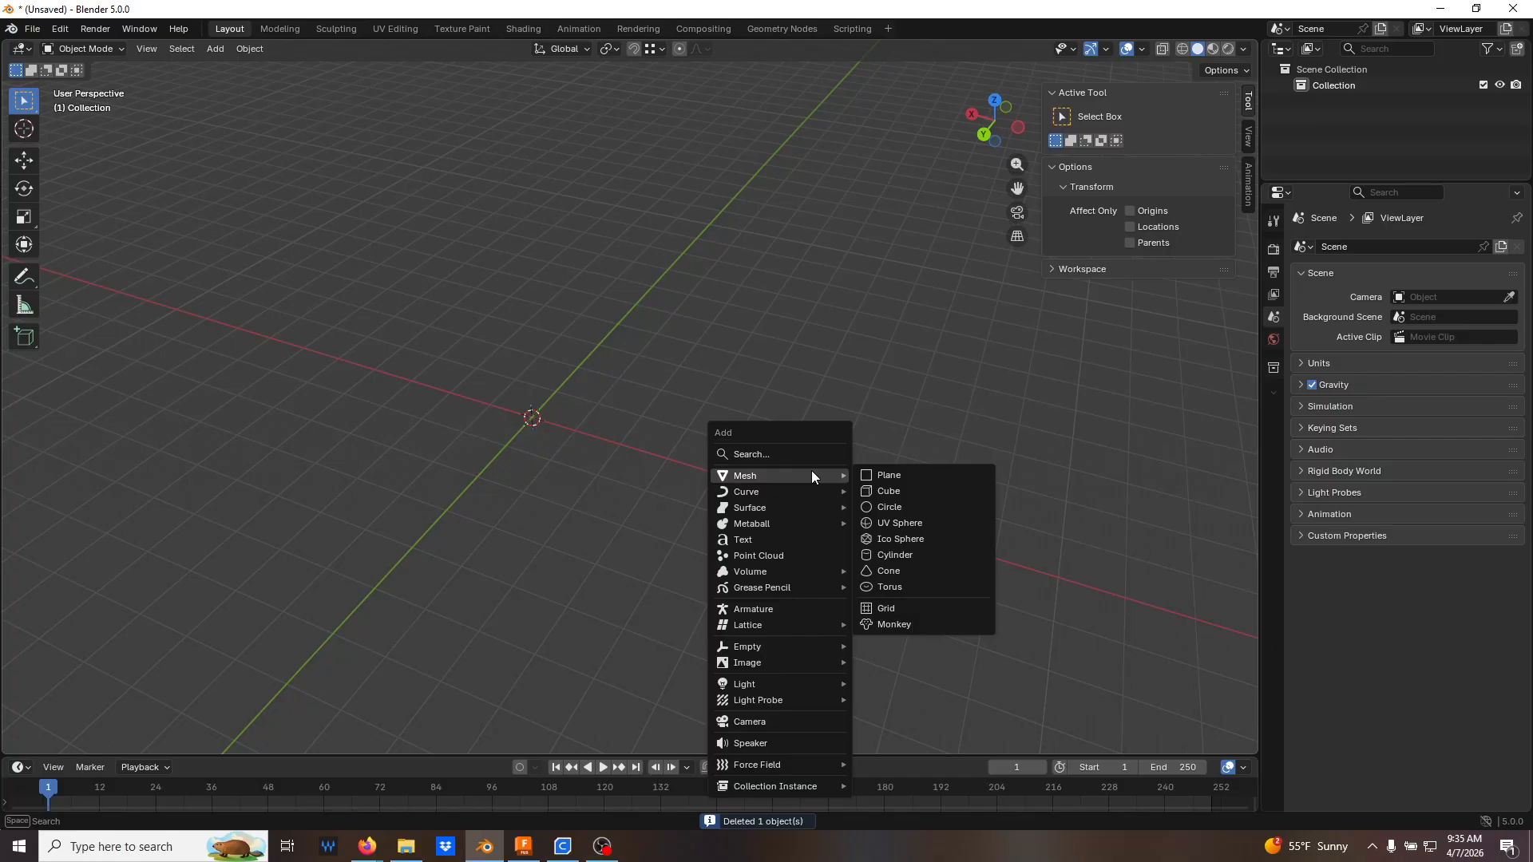
left_click(888, 490)
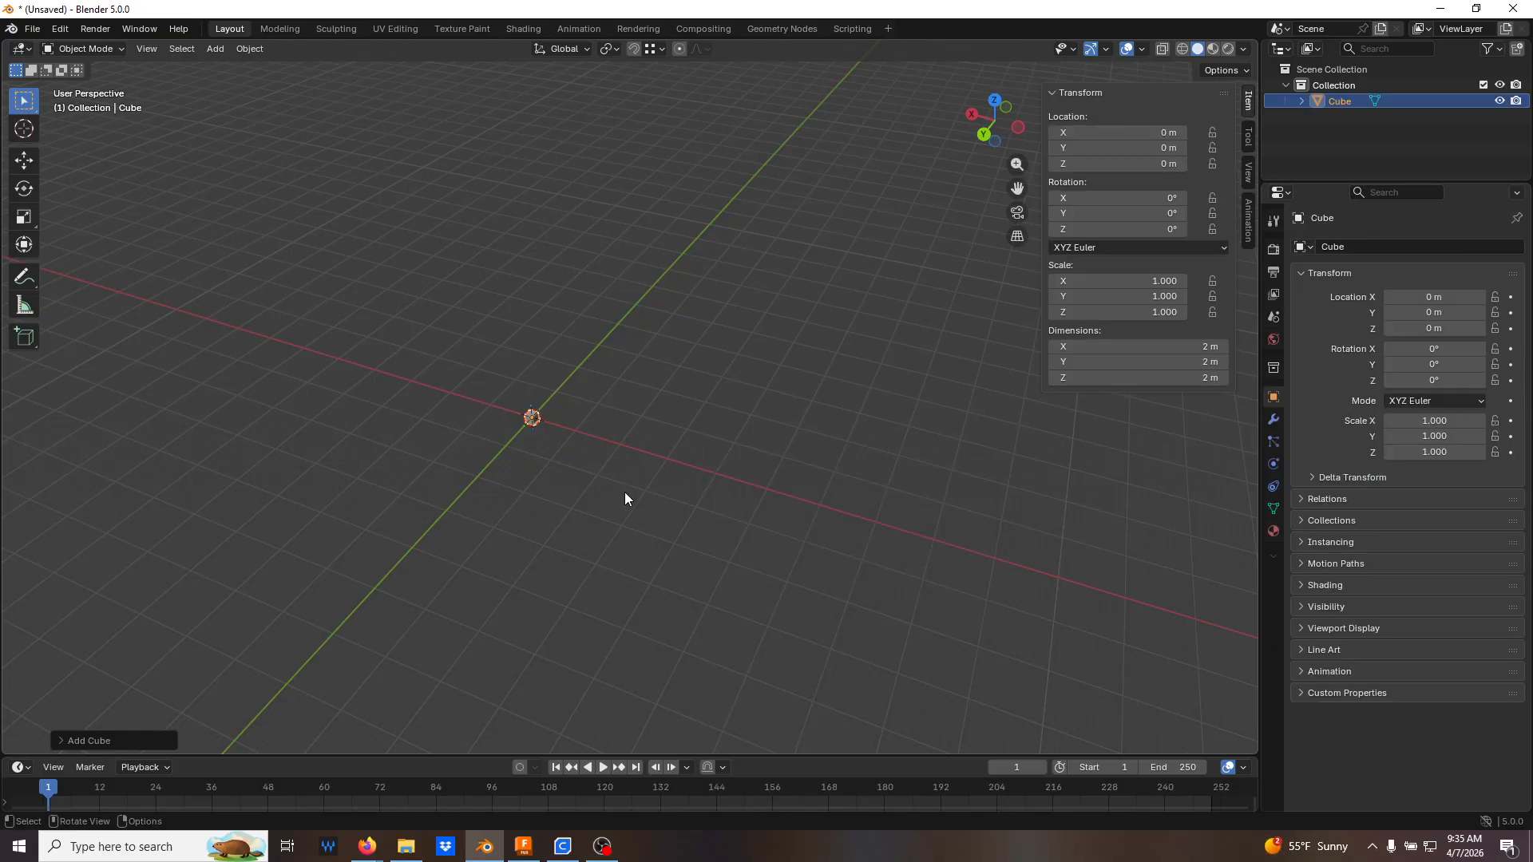
Scale the new cube uniformly by 15
key("KP_Decimal")
scroll(706, 468, "down", 4)
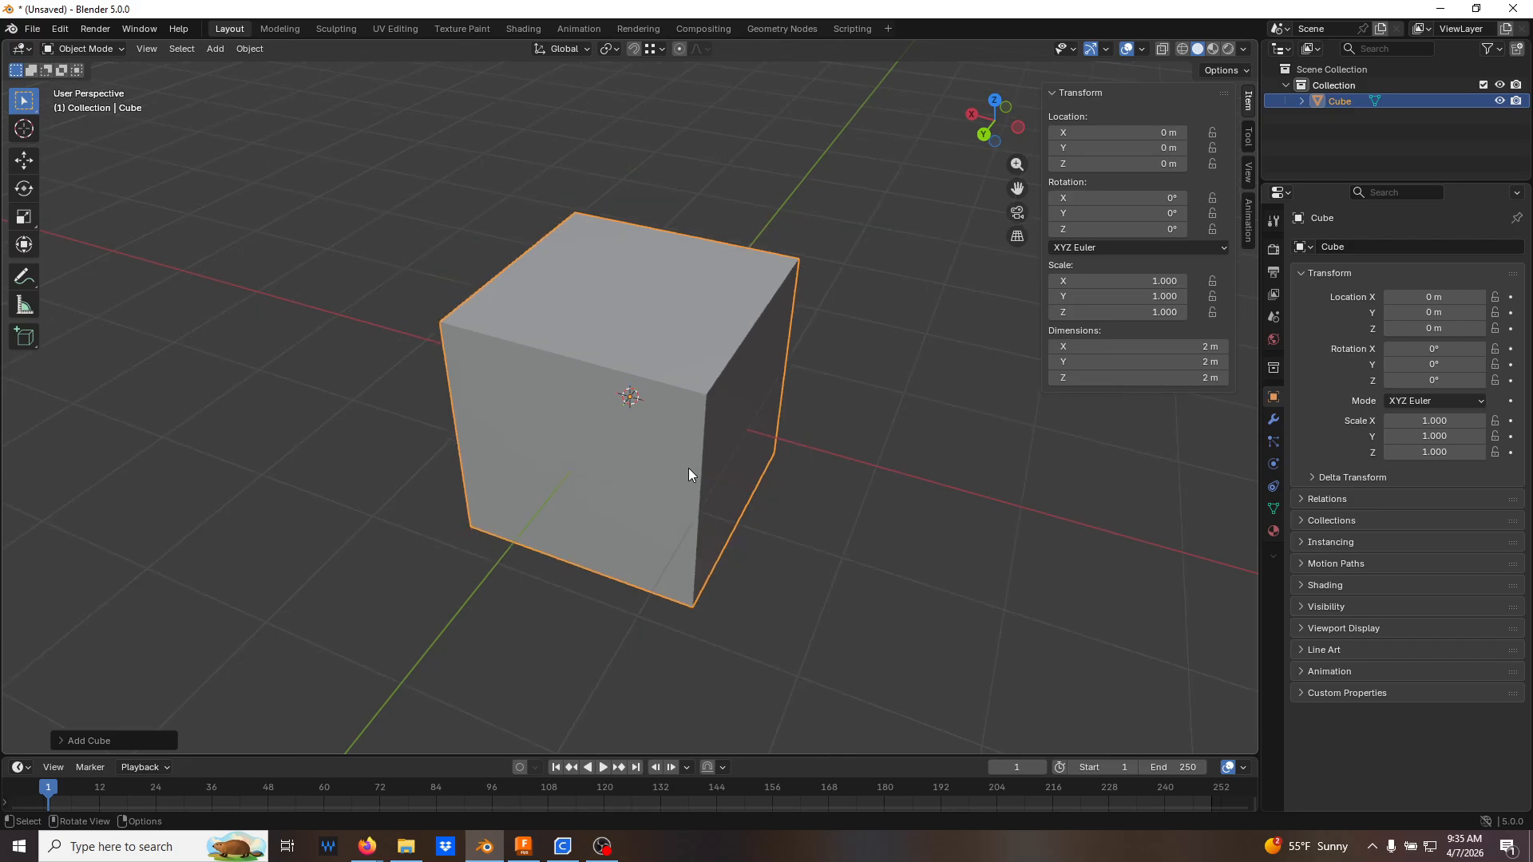
type("s")
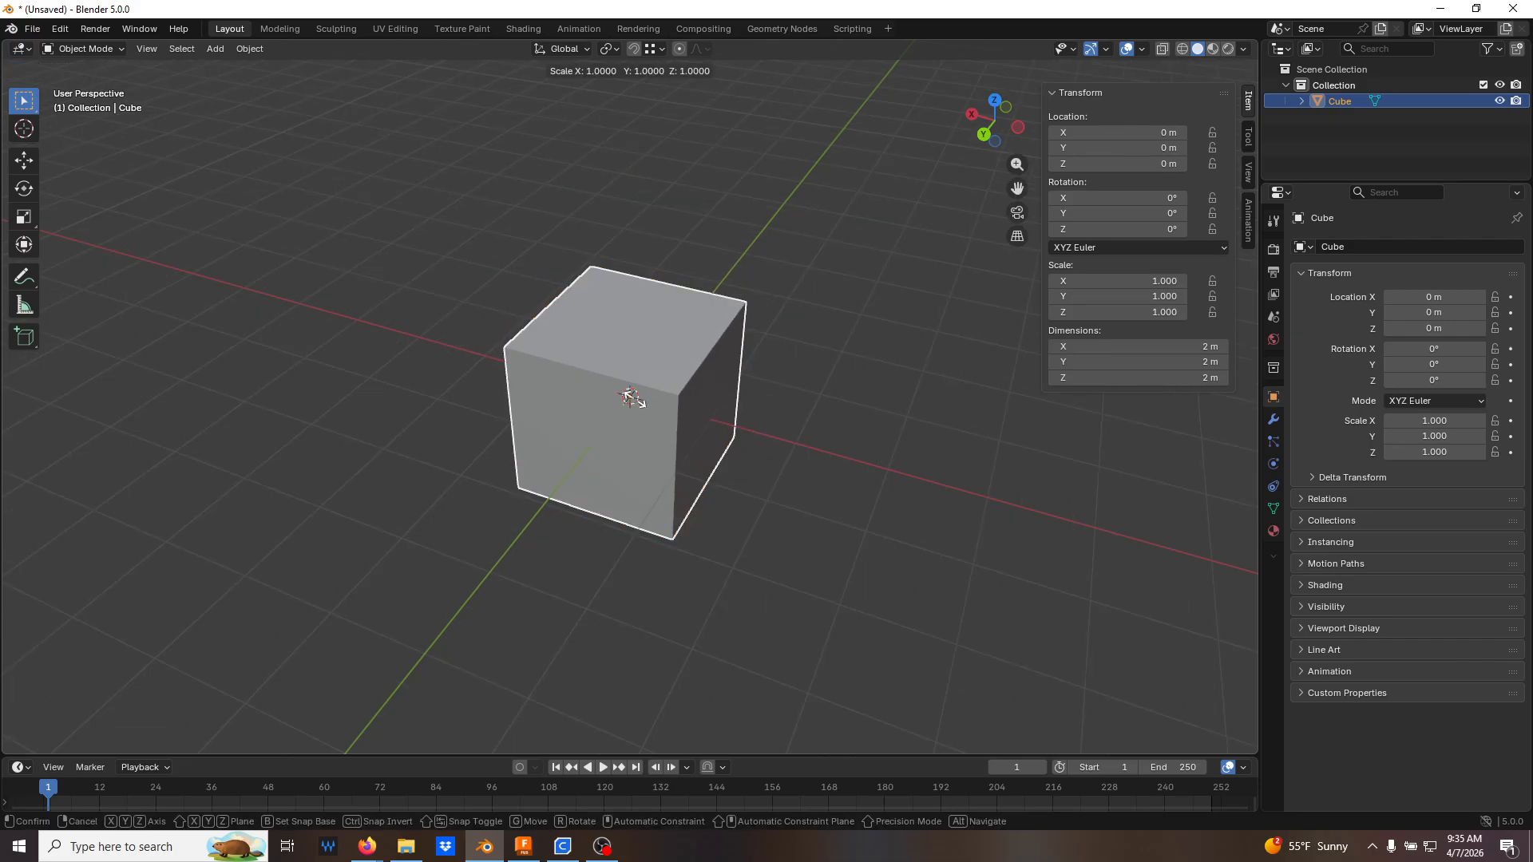
type("15")
key("Return")
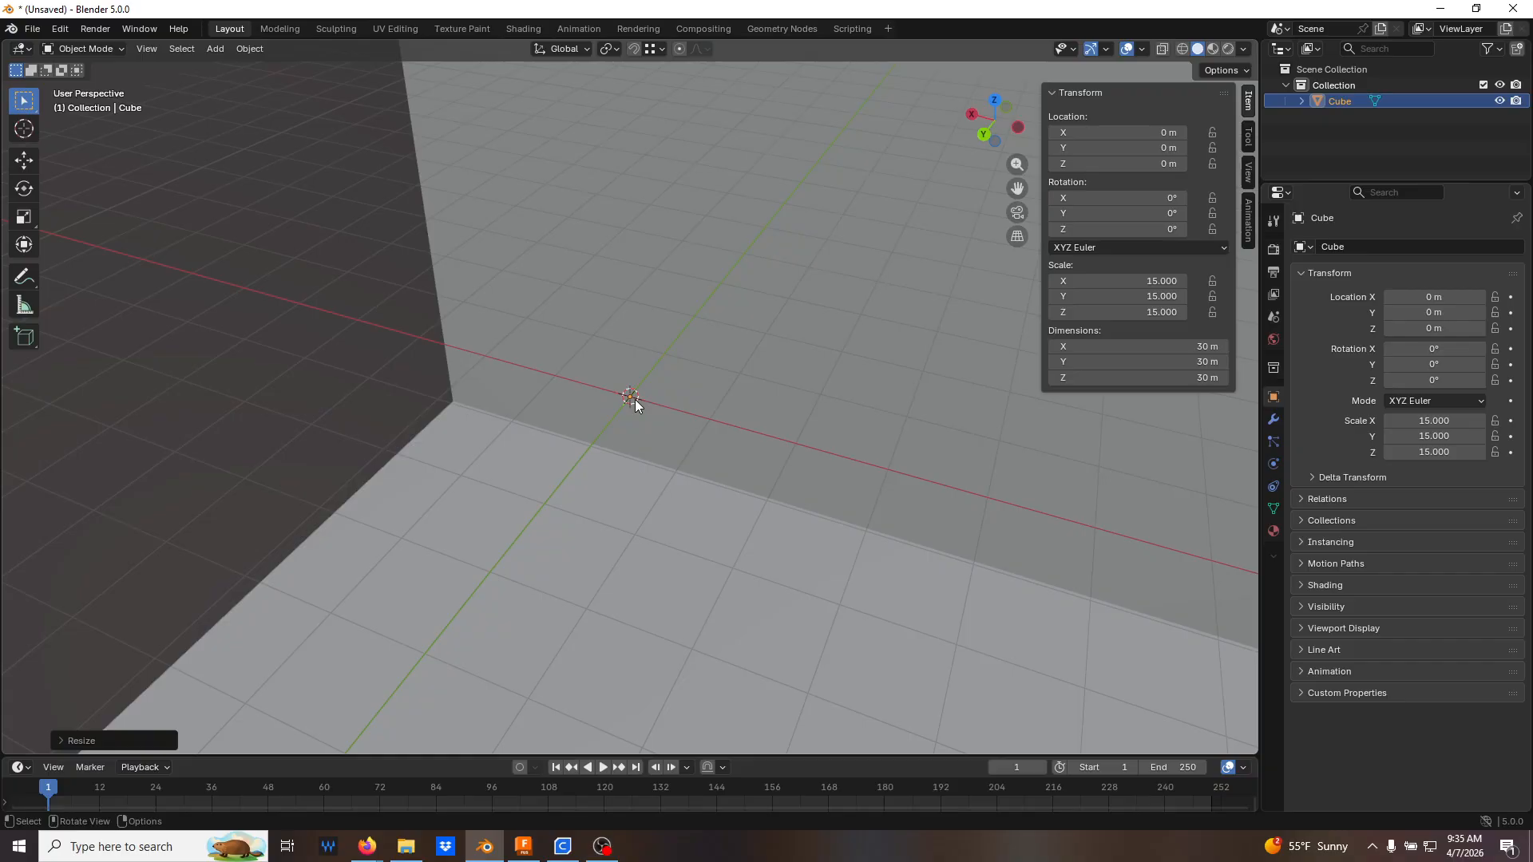
Snap the 3D cursor to the cube's bottom corner vertex at local X 1 m, Y 1 m, Z -1 m, returning to Object Mode
scroll(635, 400, "down", 8)
scroll(516, 448, "up", 2)
mouse_move(515, 448)
middle_mouse_down()
mouse_move(595, 419)
mouse_move(589, 441)
mouse_move(506, 468)
middle_mouse_up()
key("Tab")
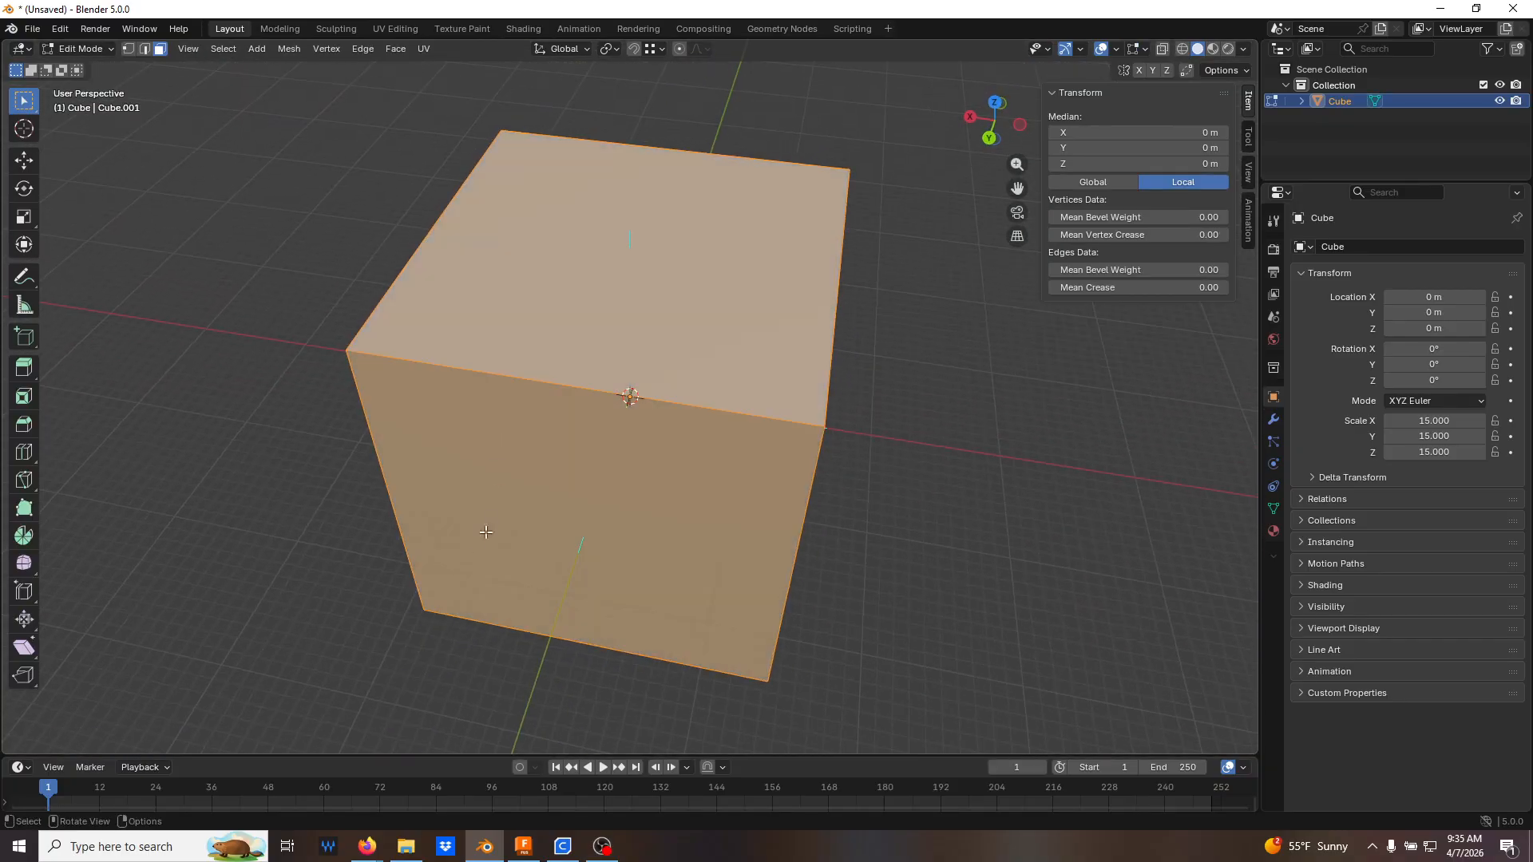
key("1")
left_click(422, 610)
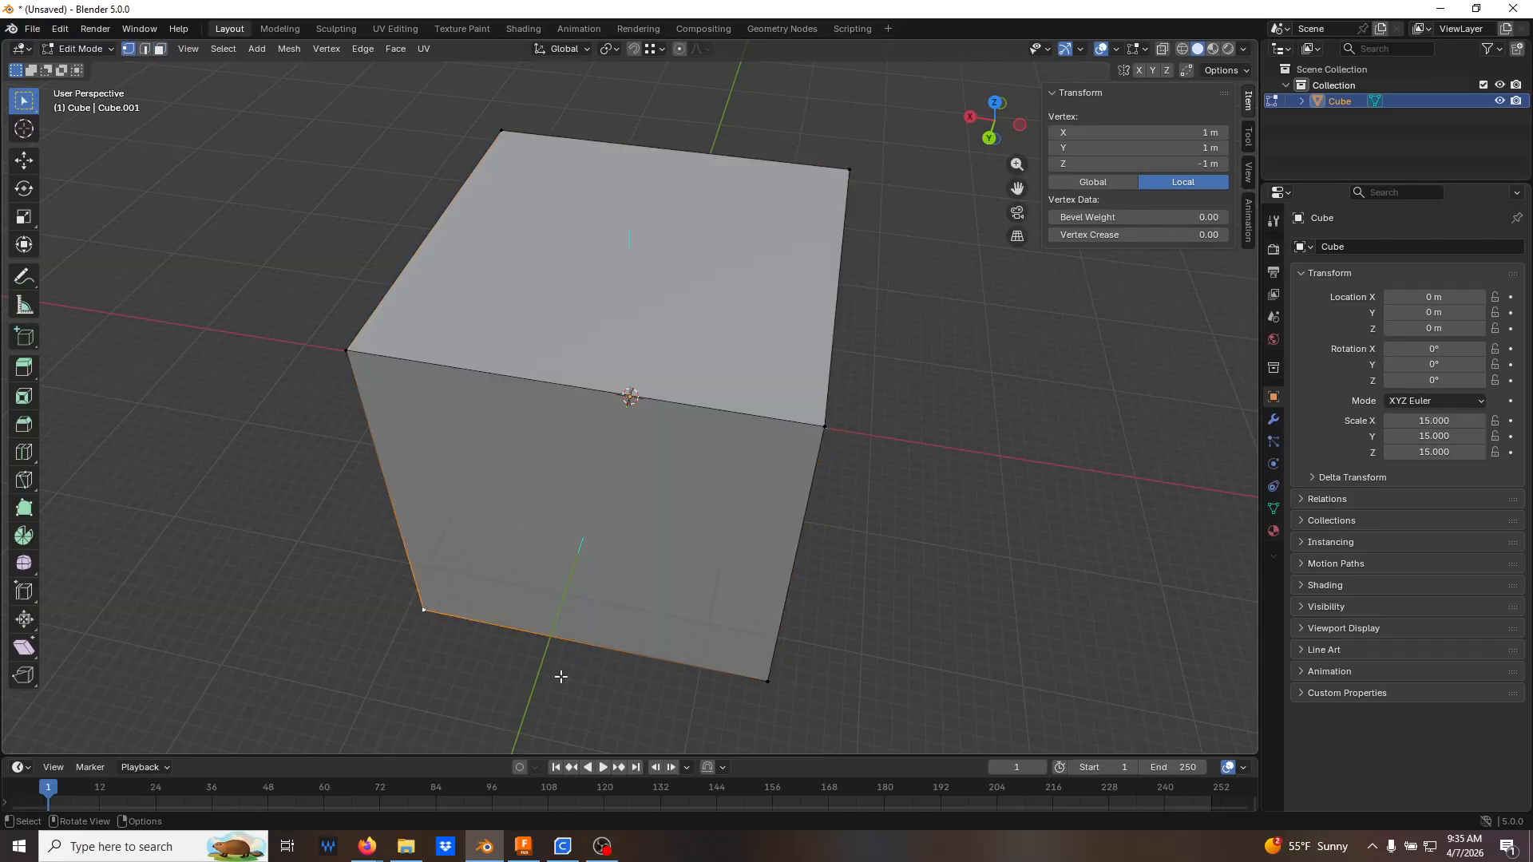
key("shift+s")
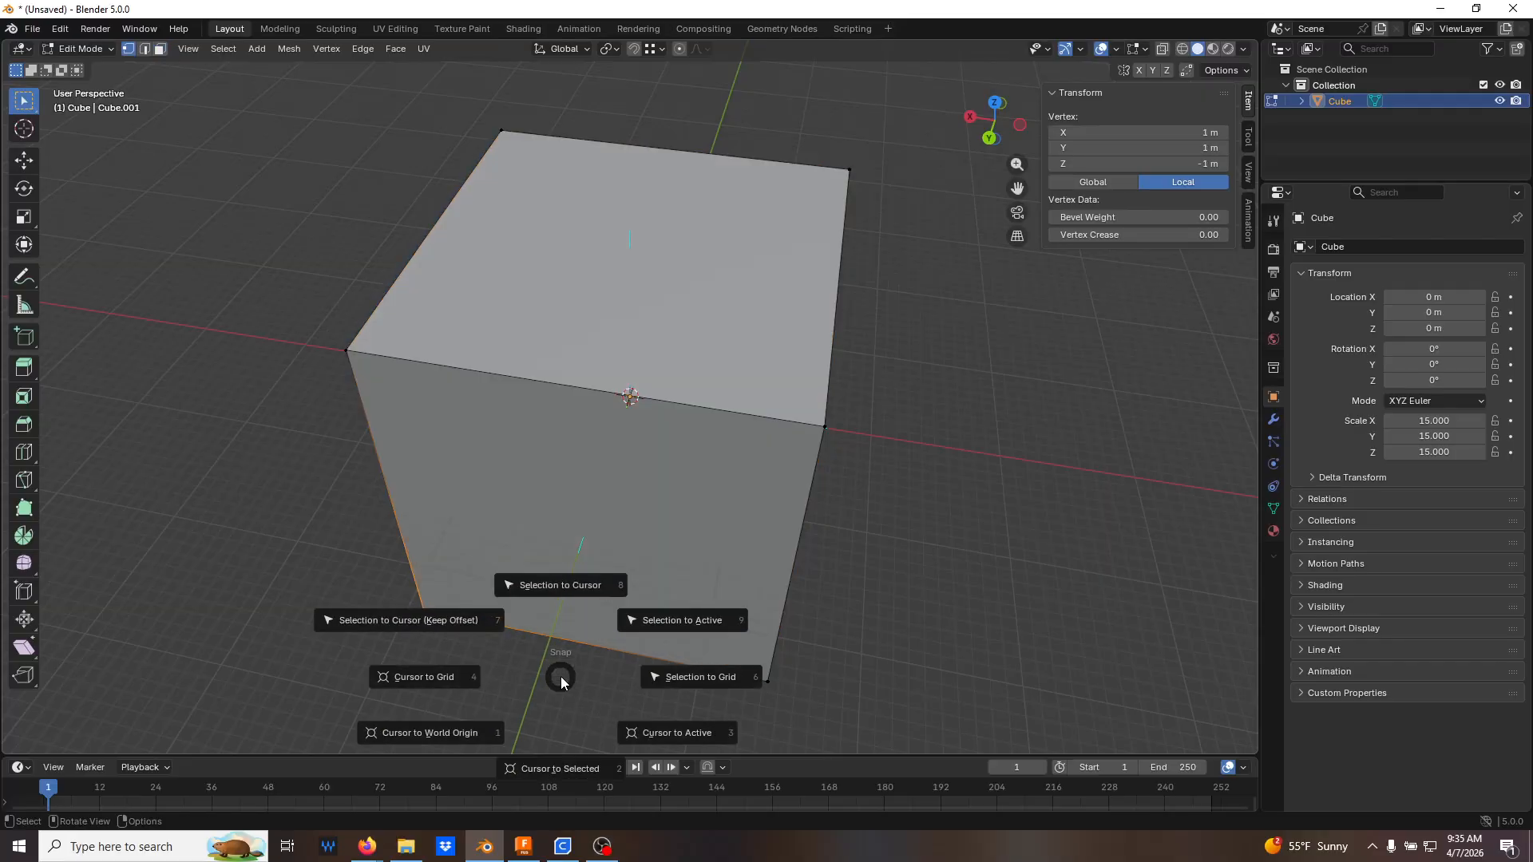
left_click(546, 769)
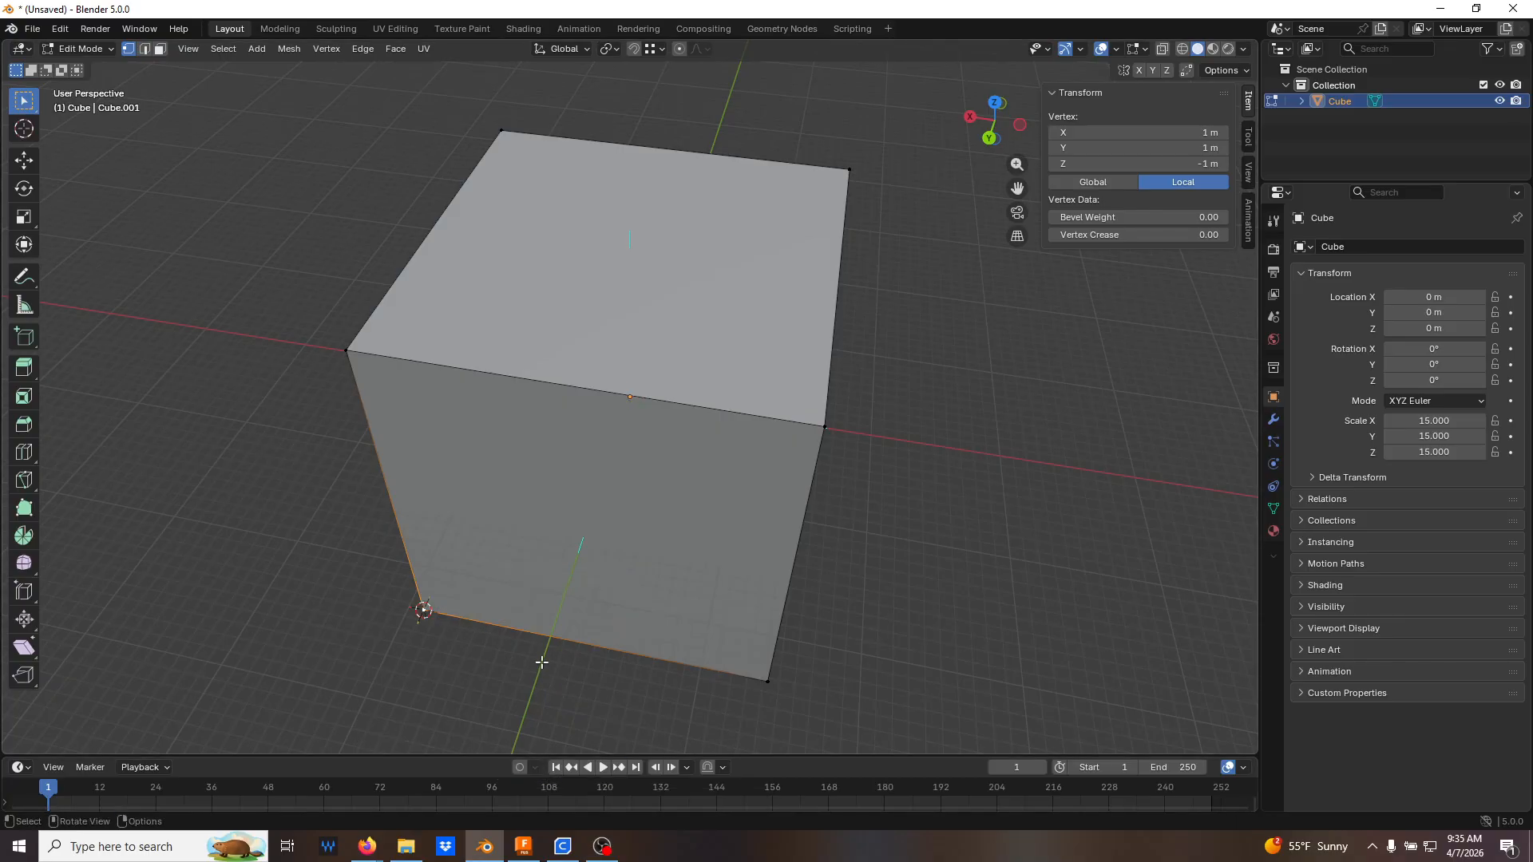
key("Tab")
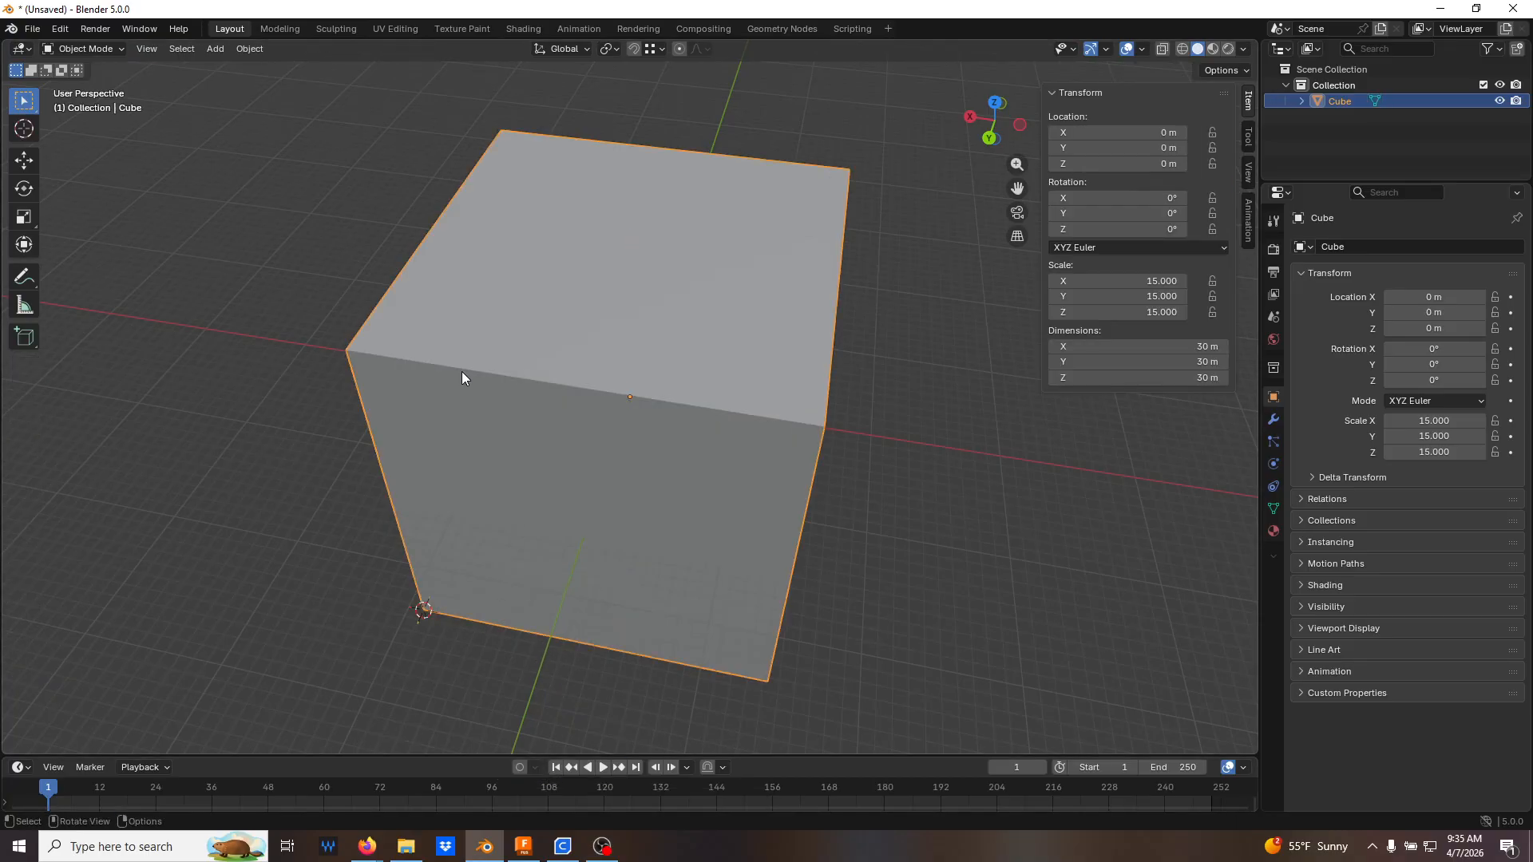
Set the cube's origin to the 3D cursor at its bottom corner
left_click(252, 48)
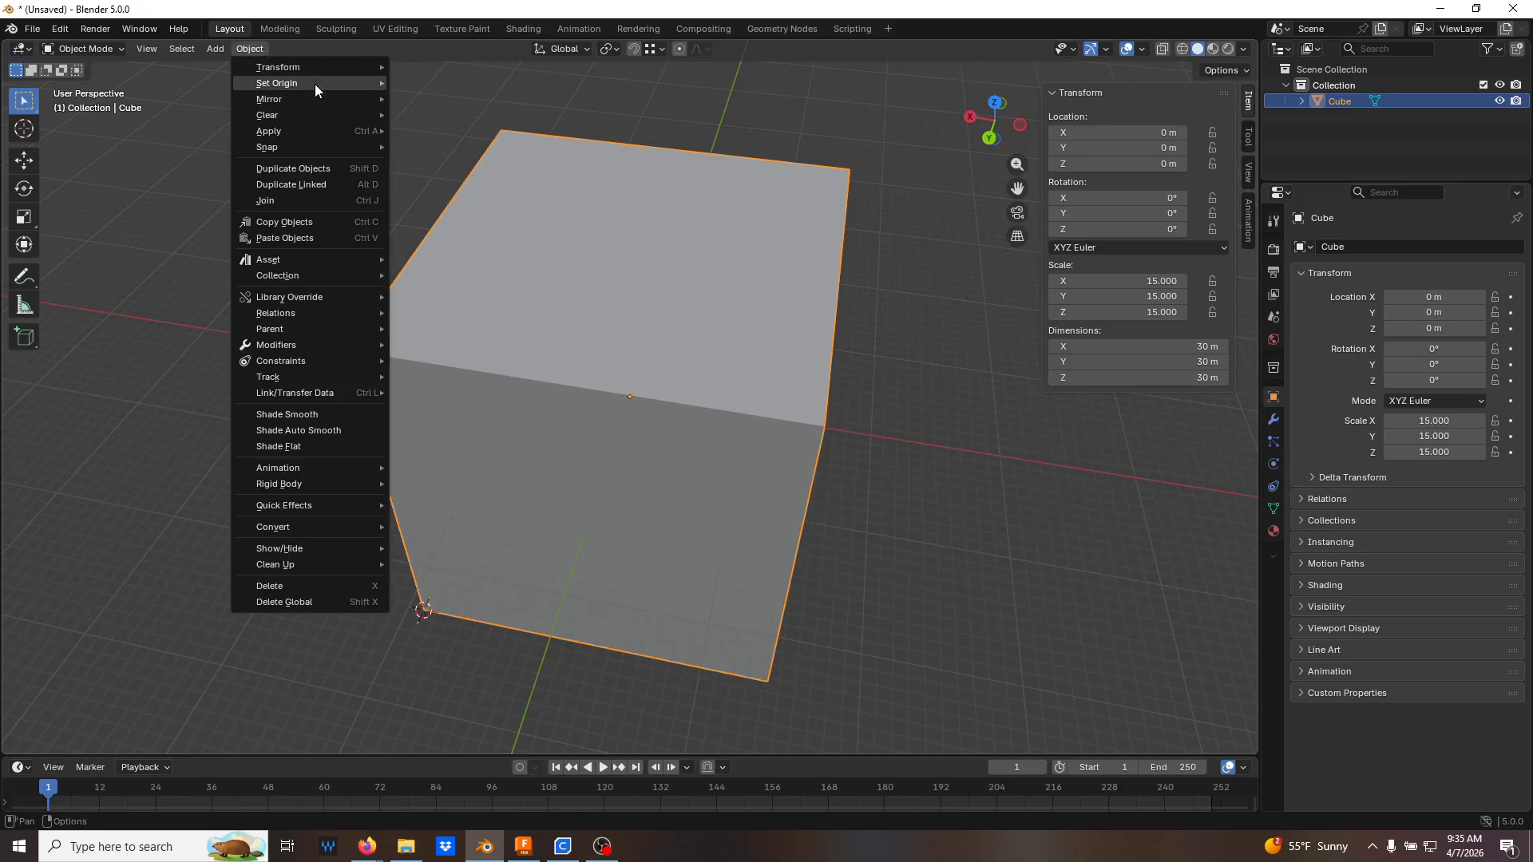
mouse_move(315, 83)
left_click(472, 118)
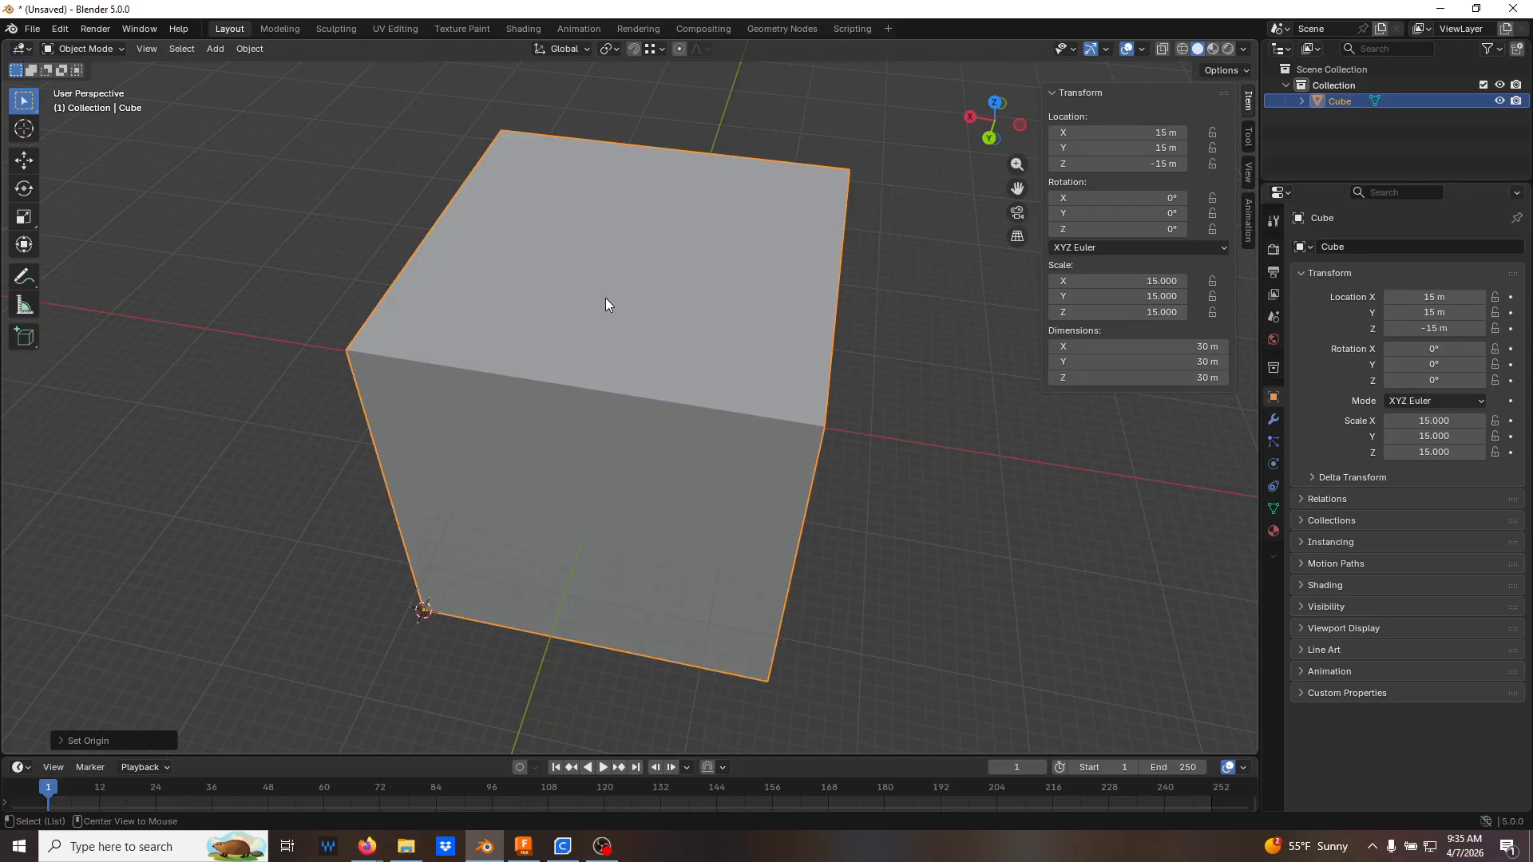
Clear the cube's location so its bottom corner sits at the world origin, and reset the 3D cursor there
key("alt+g")
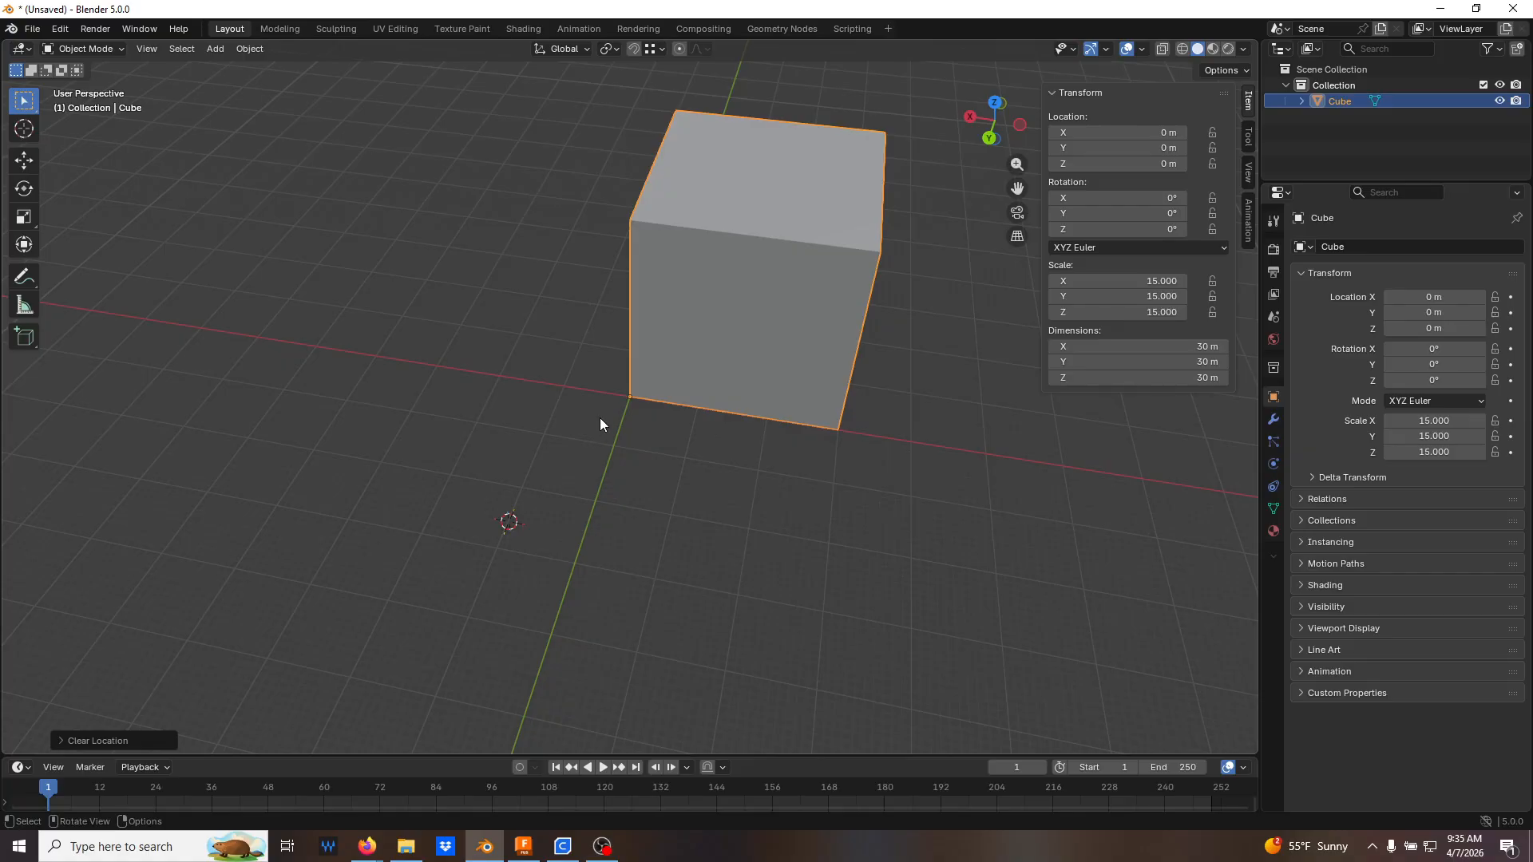
key("KP_Decimal")
scroll(674, 443, "down", 5)
middle_click_drag(674, 443, 564, 500)
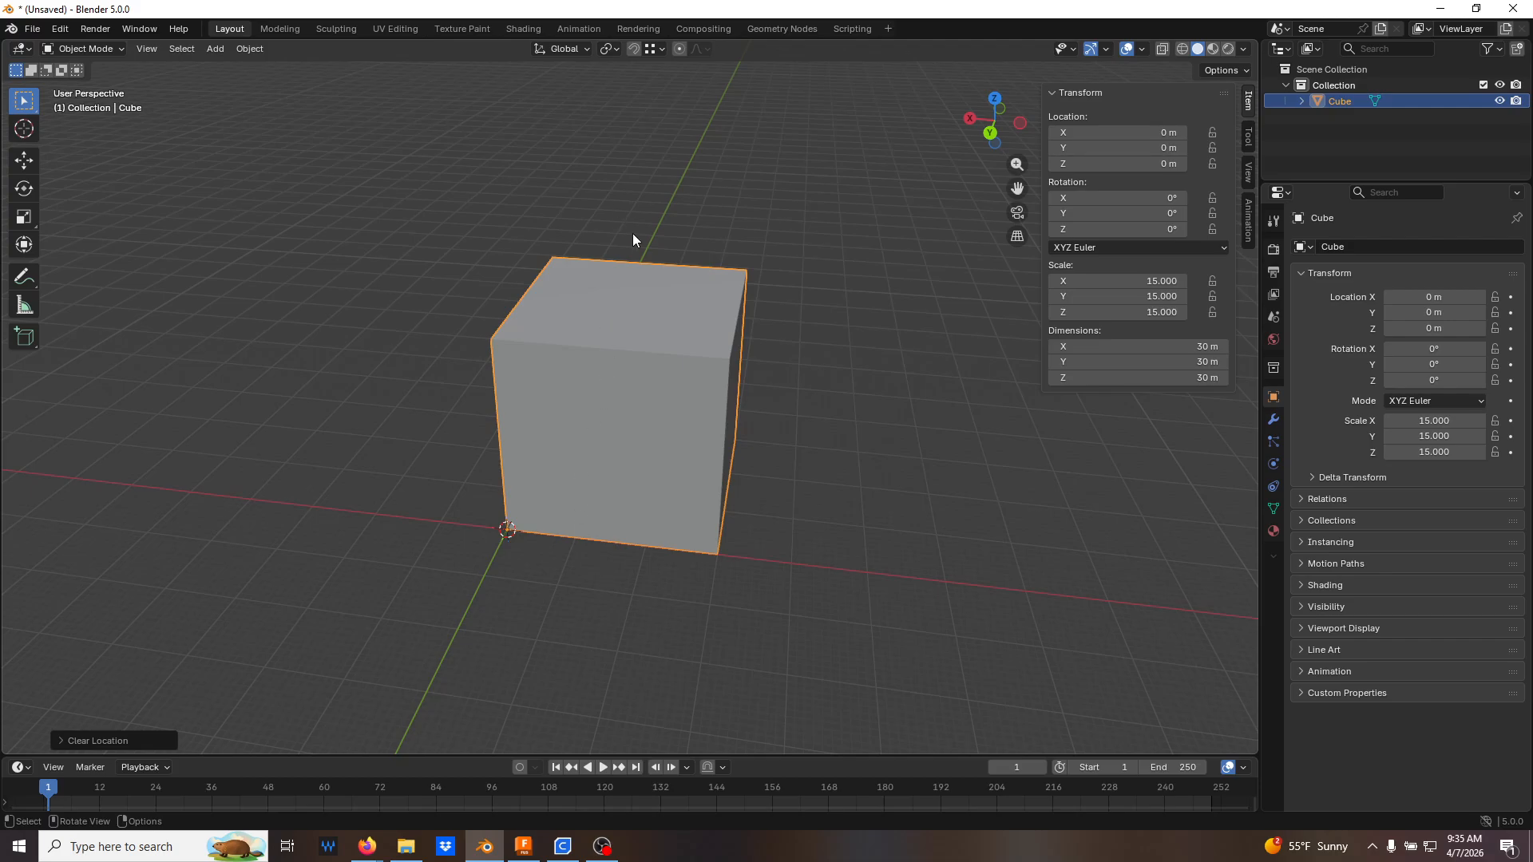
scroll(638, 401, "down", 1)
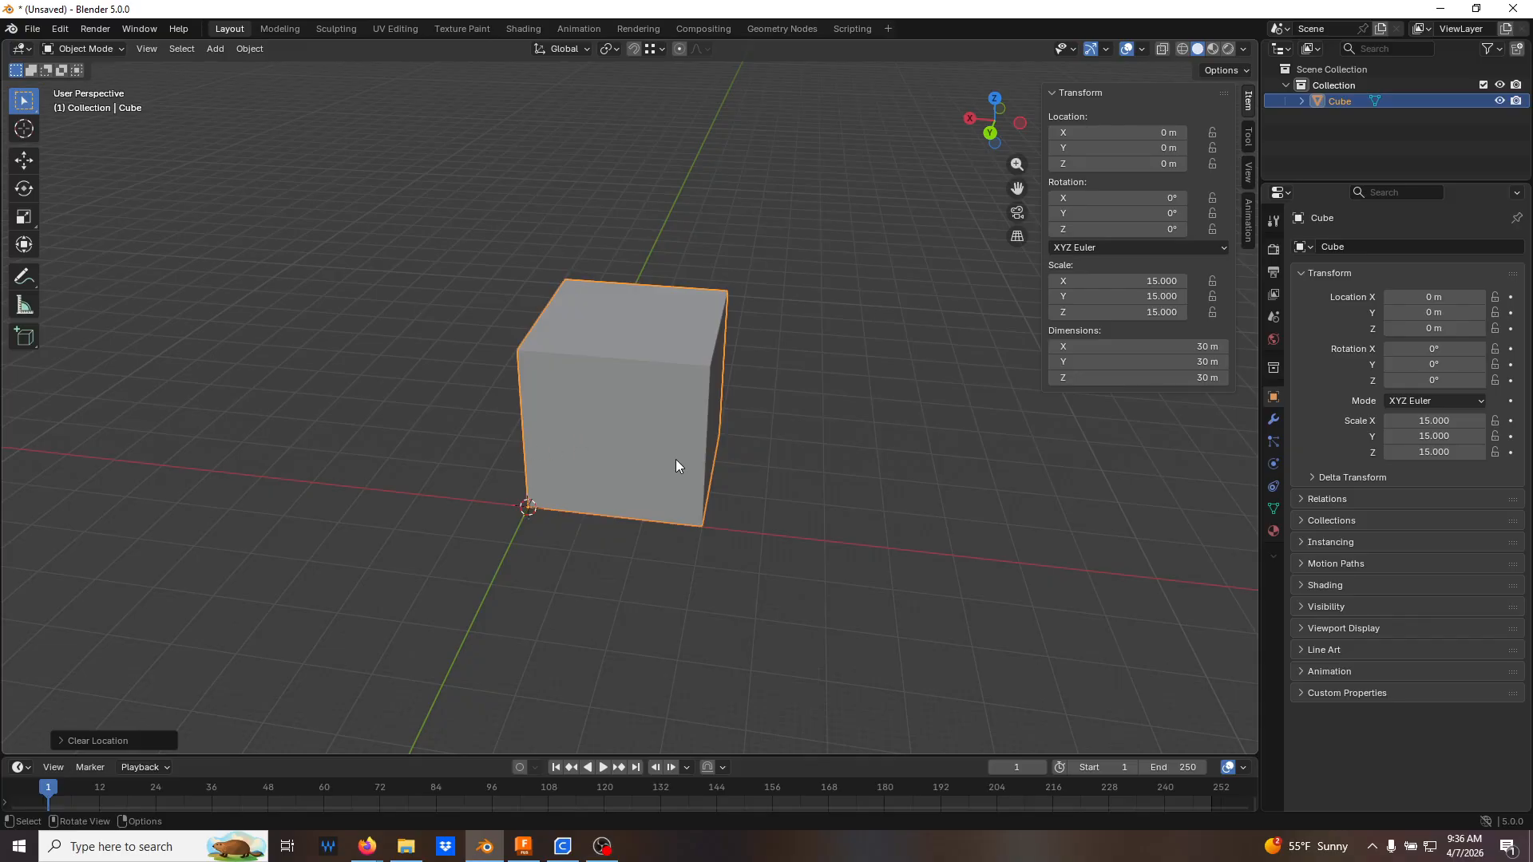
middle_click_drag(651, 452, 682, 471)
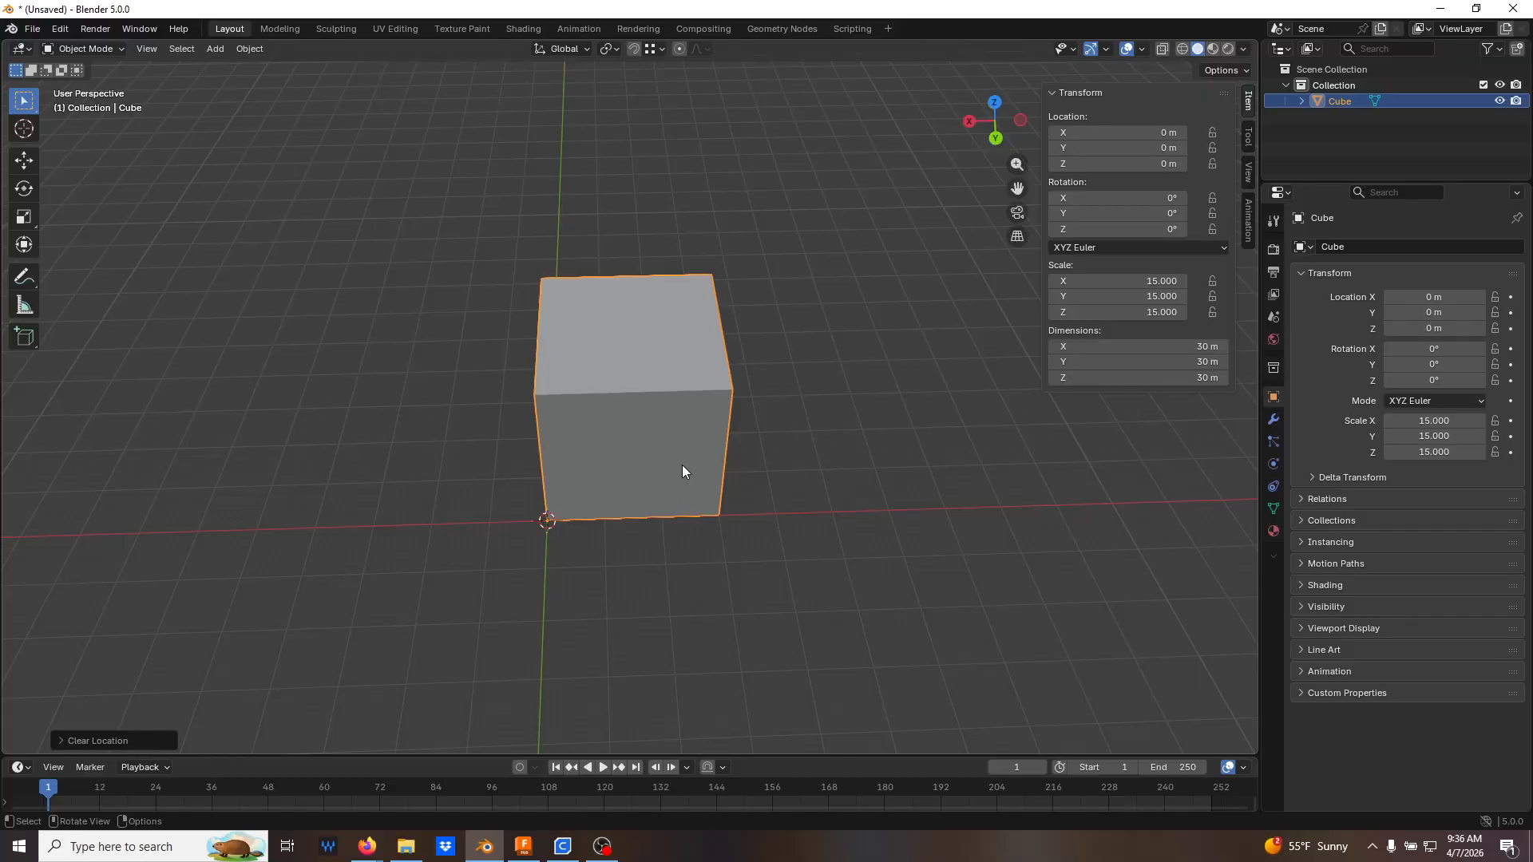
In Edit Mode, add two unslid loop cuts that divide the cube into equal thirds along X, and clear the selection
middle_click_drag(683, 471, 619, 435)
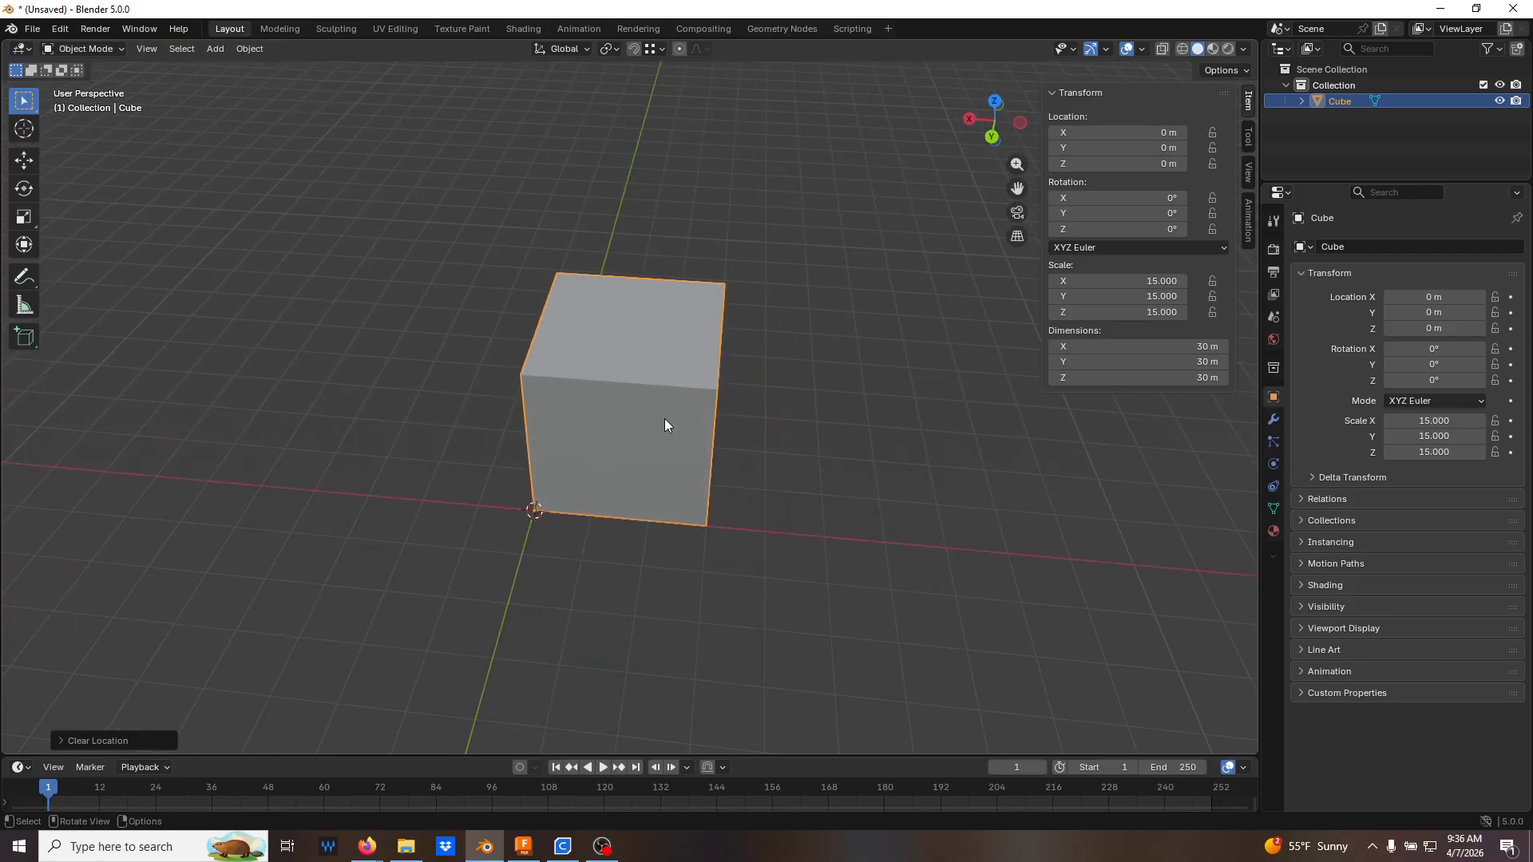
key("Tab")
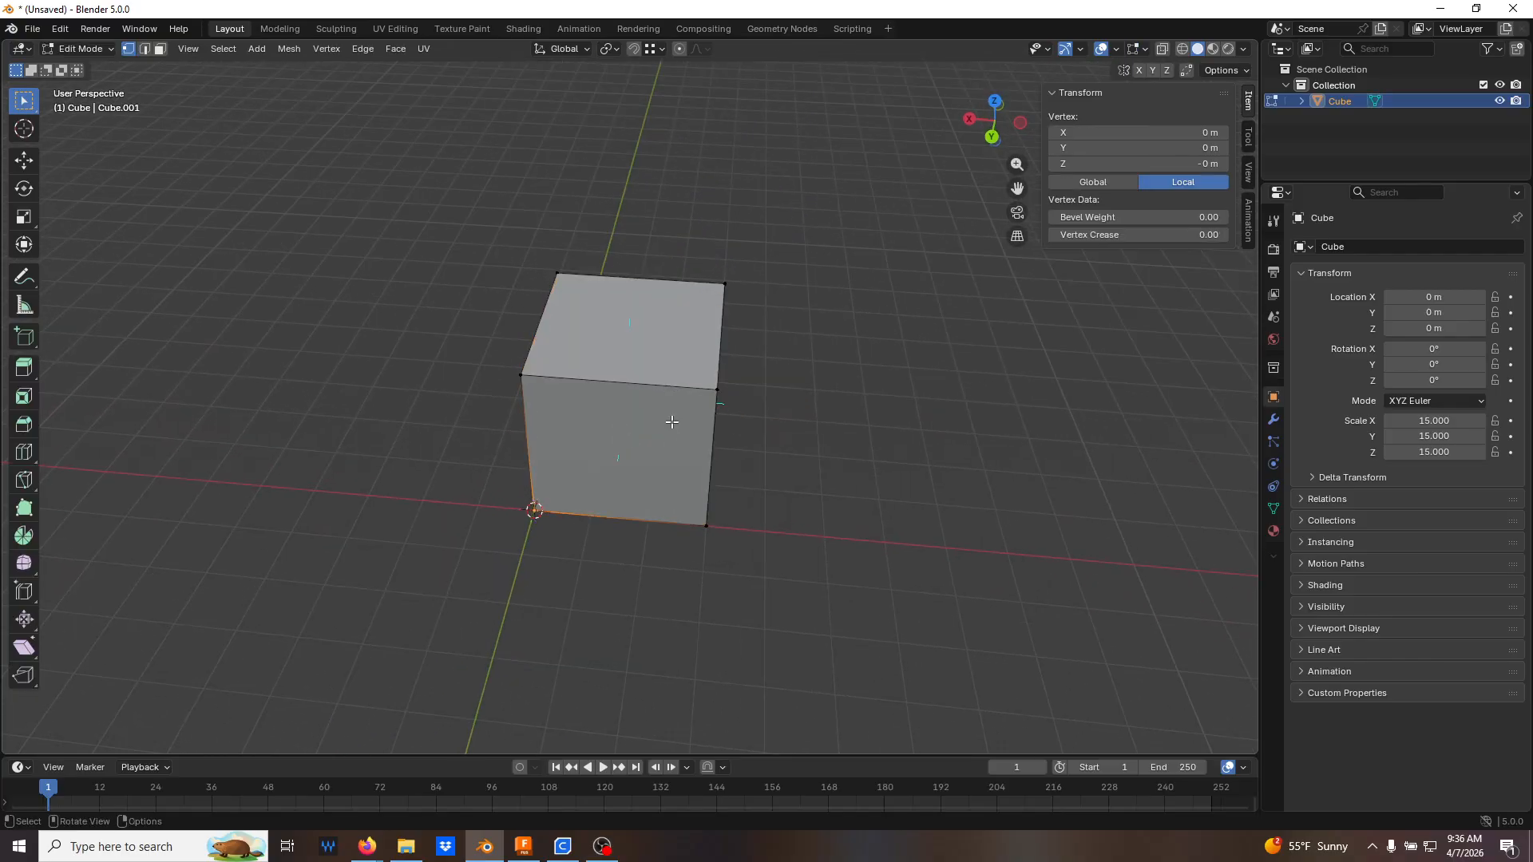
middle_click_drag(673, 422, 653, 417)
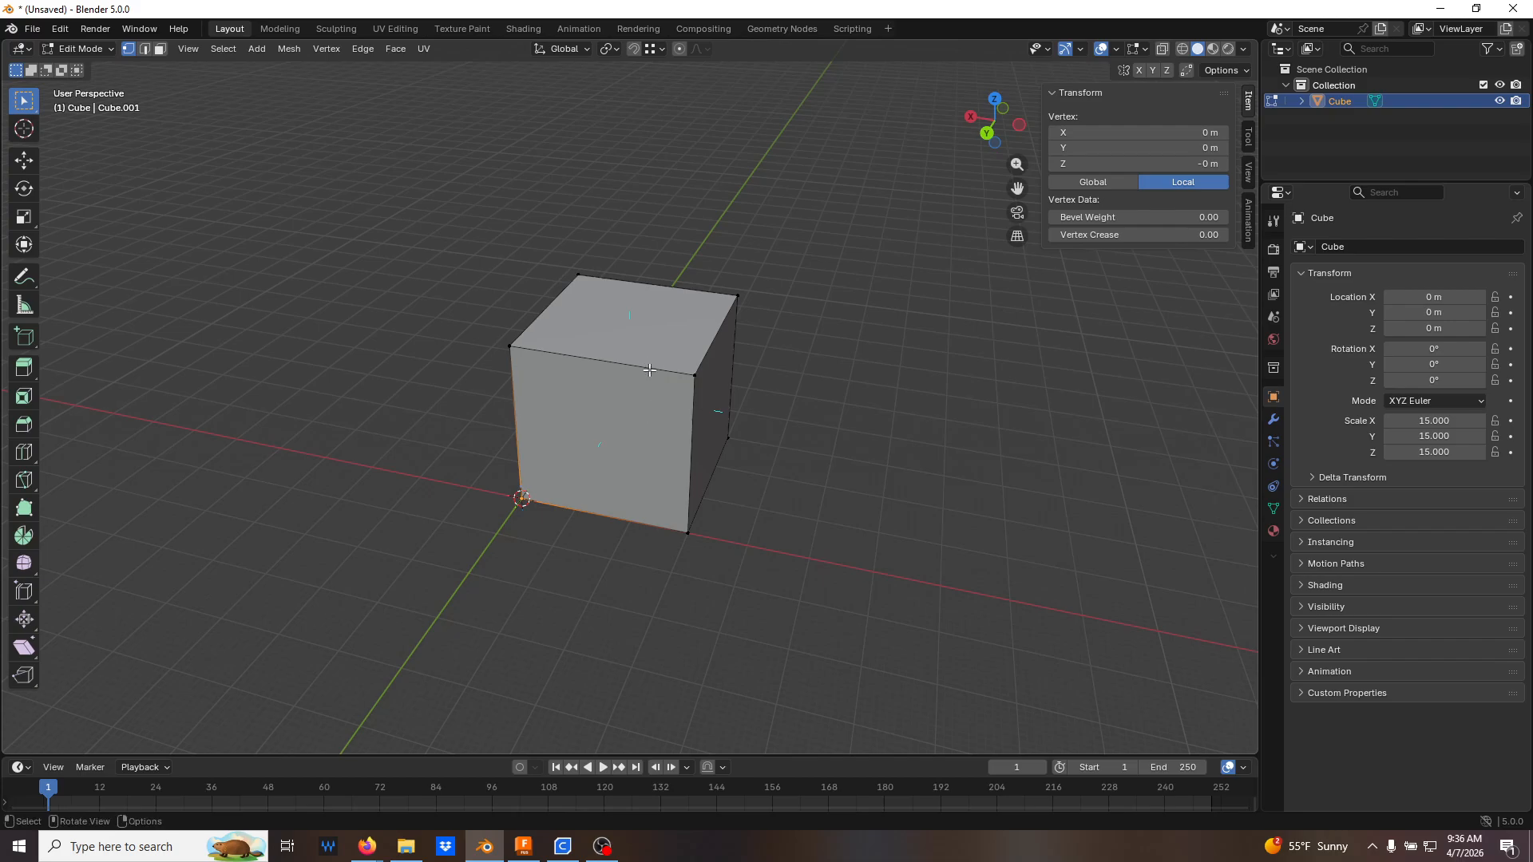
key("ctrl+r")
scroll(595, 365, "up", 1)
left_click(600, 365)
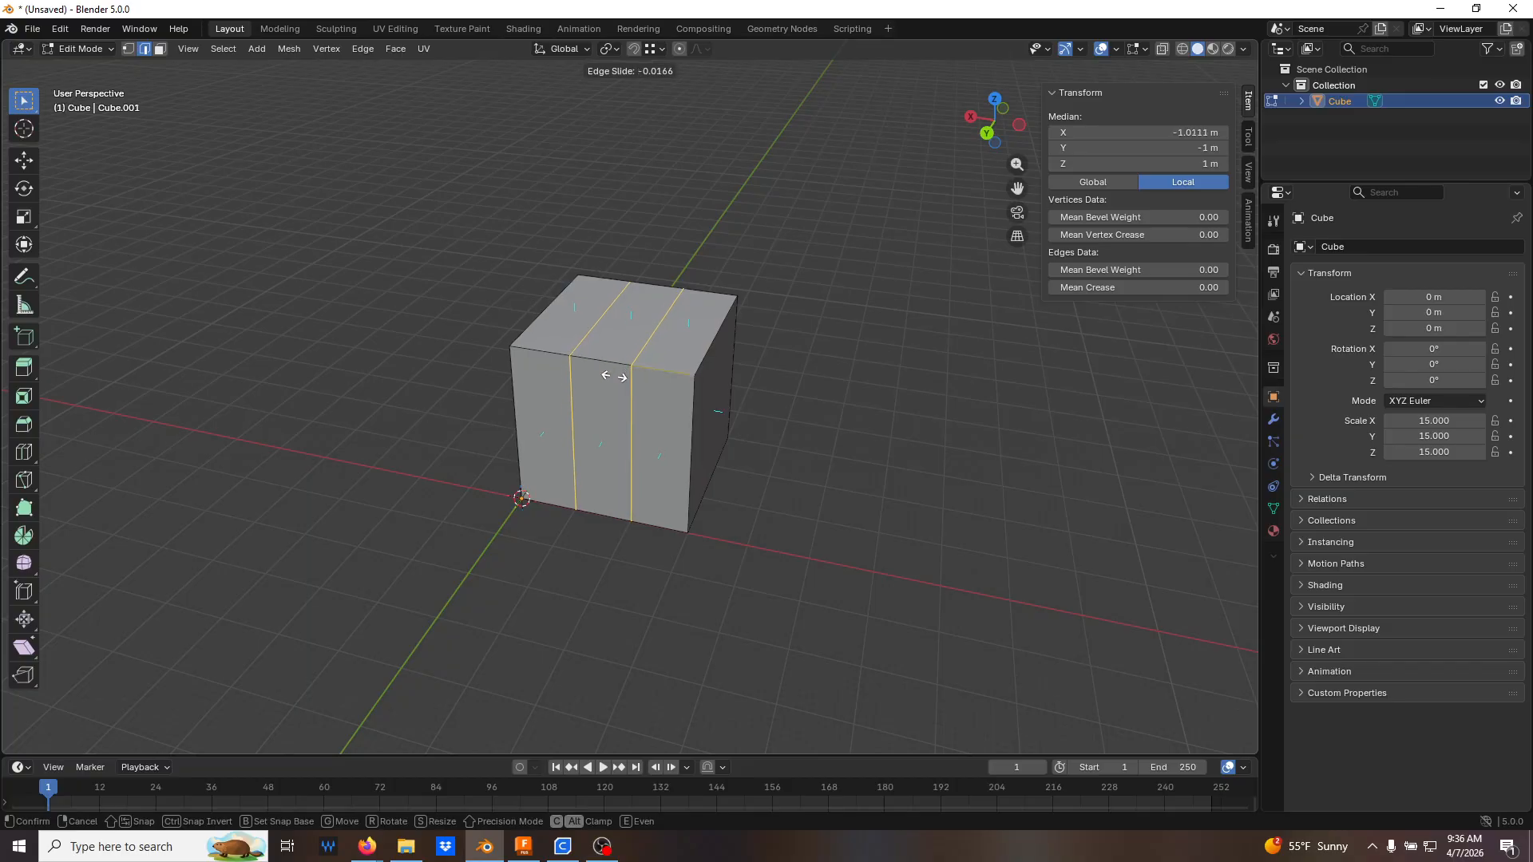
right_click(613, 400)
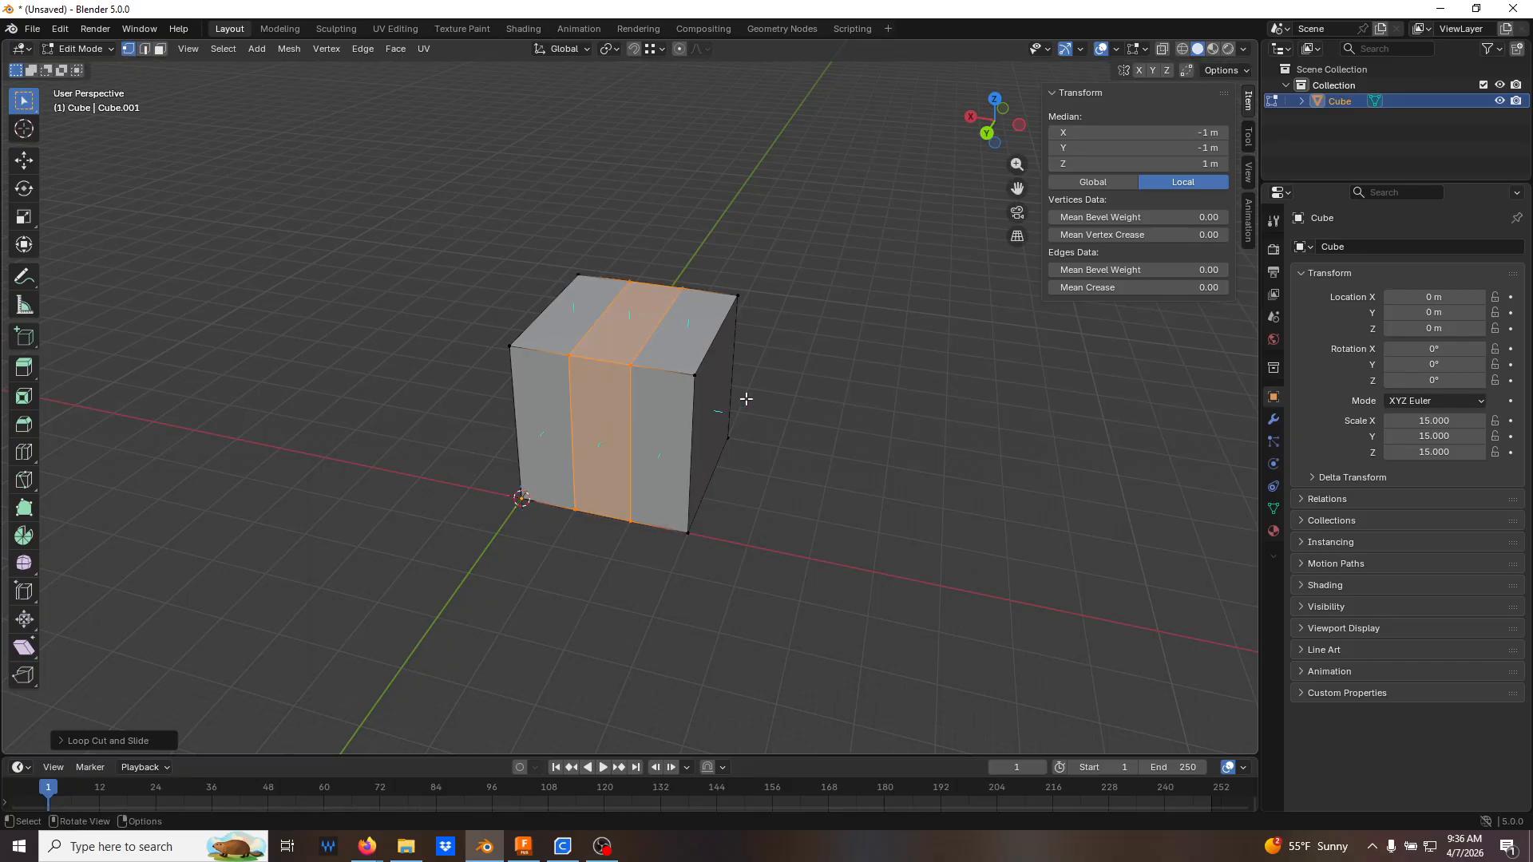
left_click(855, 437)
Add two evenly spaced loop cuts that divide the cube into equal thirds along Y, and clear the selection
middle_click_drag(802, 457, 702, 447)
key("ctrl+r")
scroll(656, 387, "up", 1)
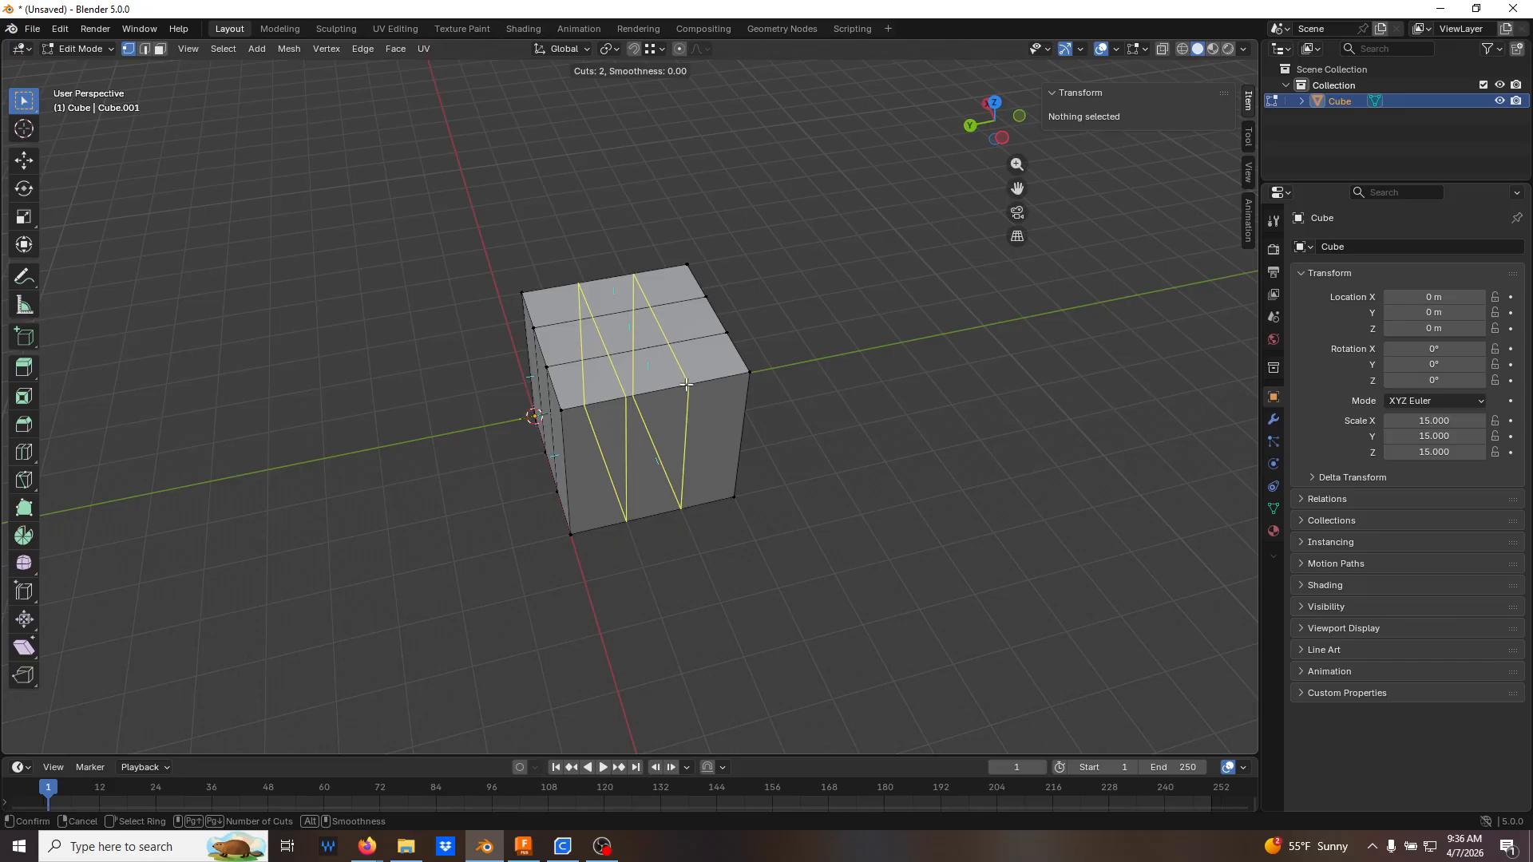
left_click(652, 400)
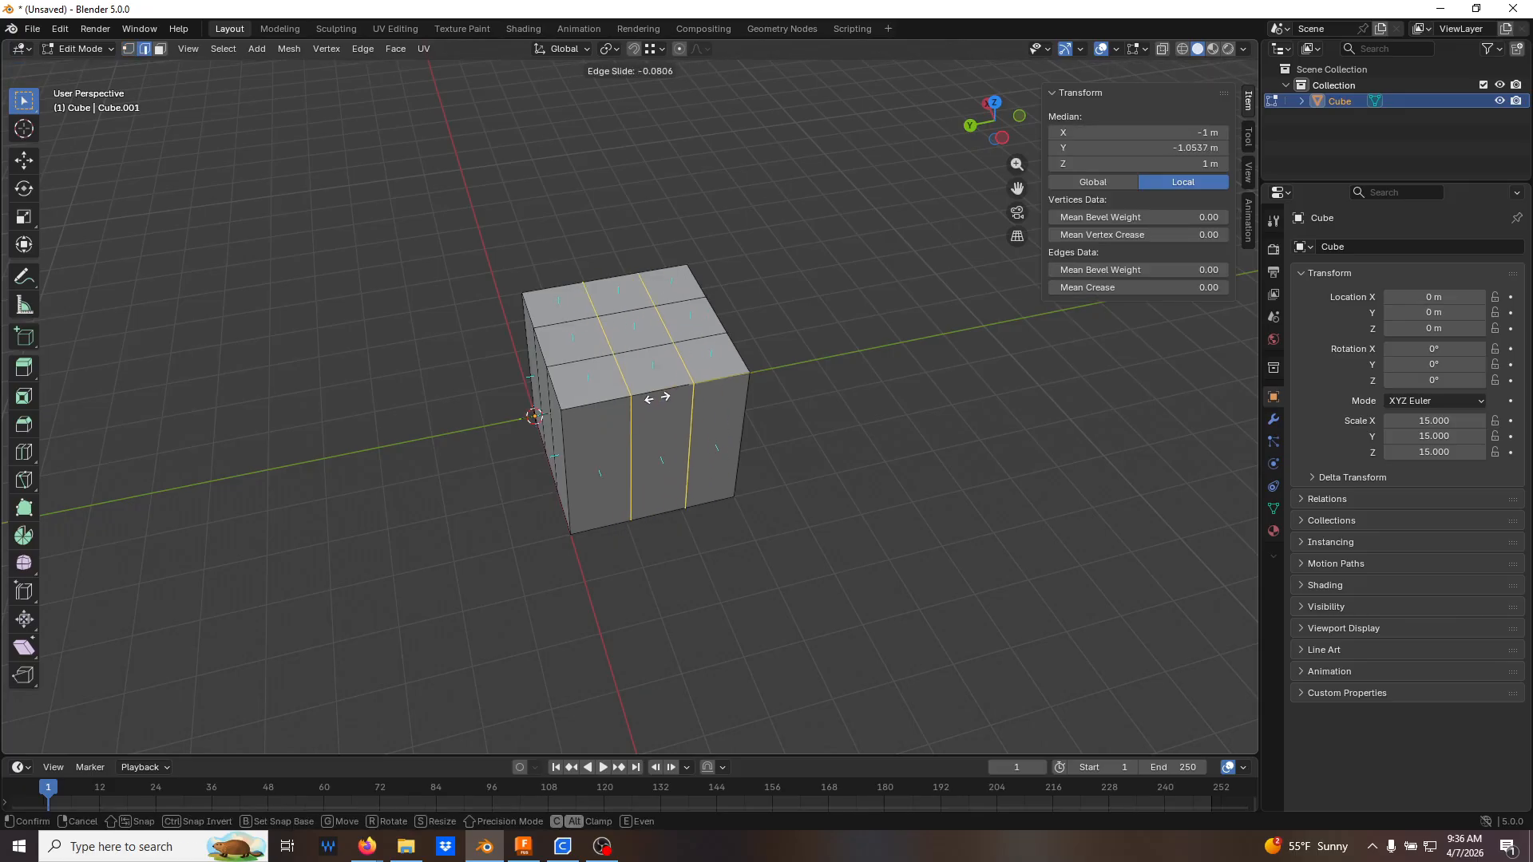
left_click(654, 401)
left_click(794, 457)
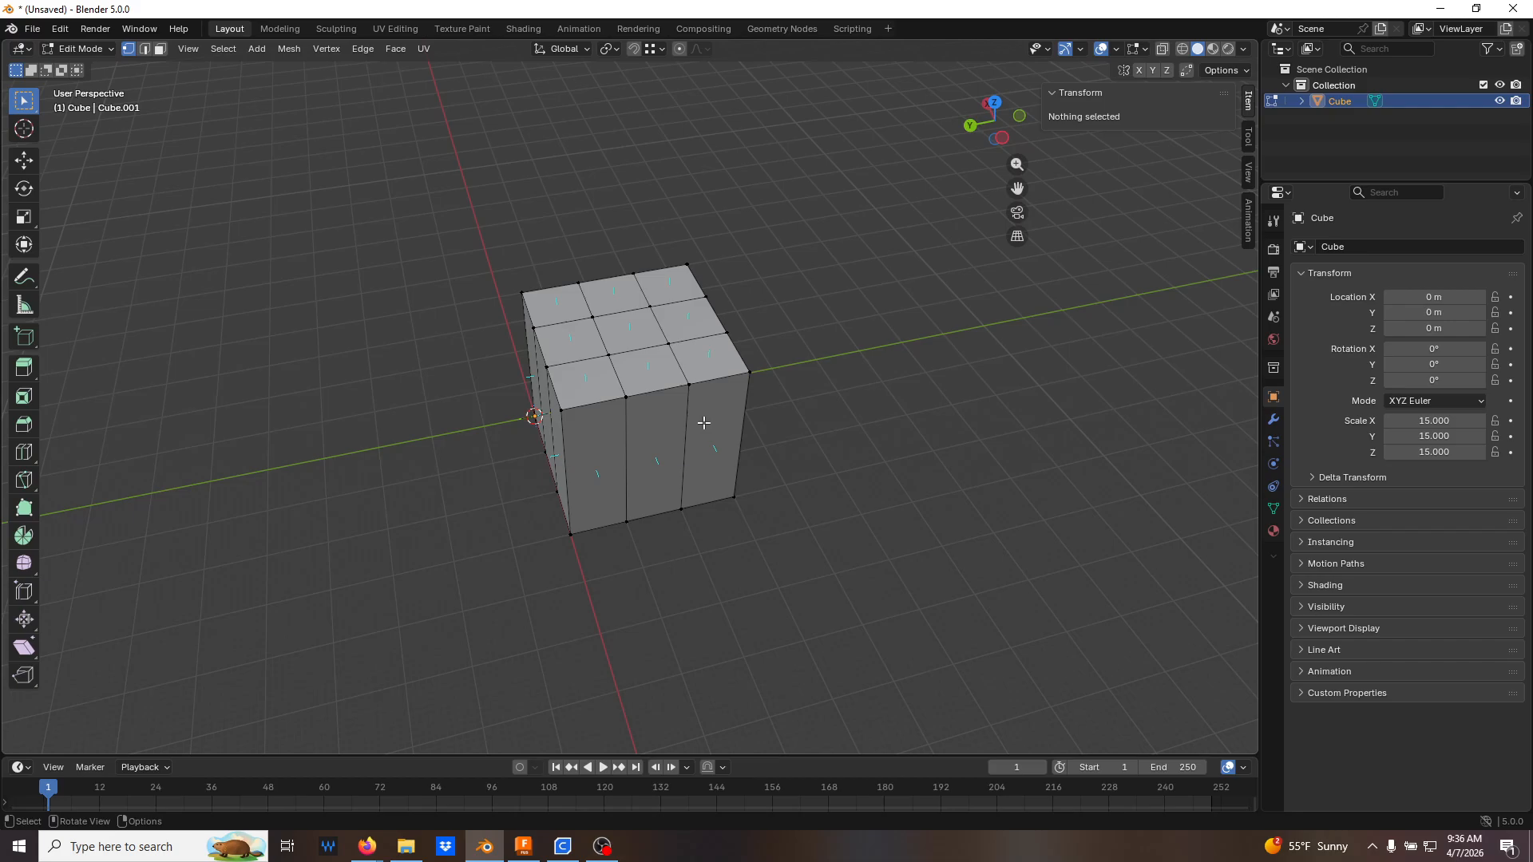
Delete the center face of the three-by-three grid on the cube's top side
key("KP_7")
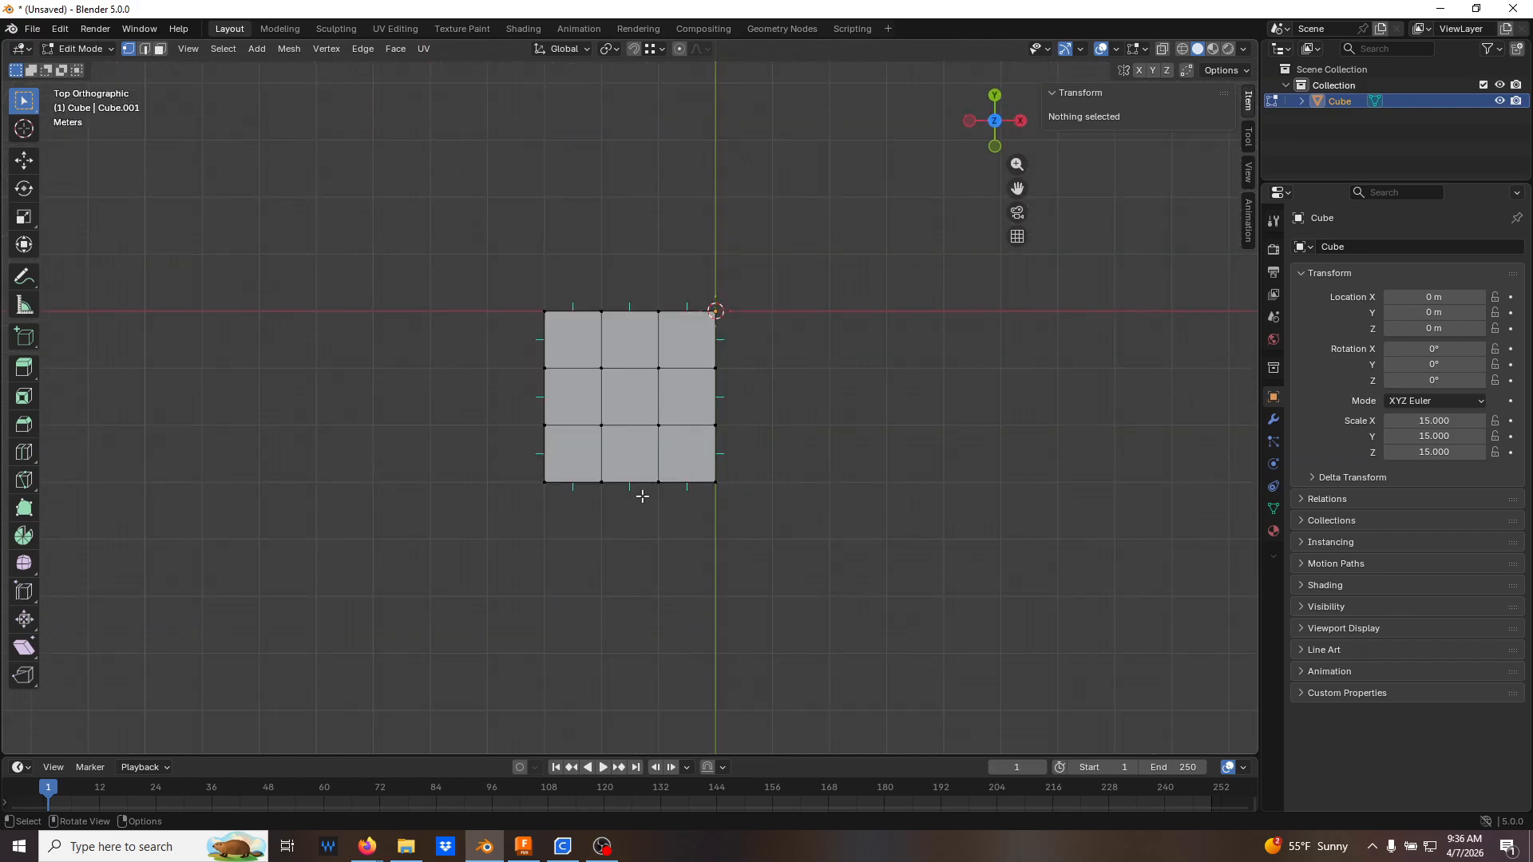
middle_click_drag(631, 527, 618, 323)
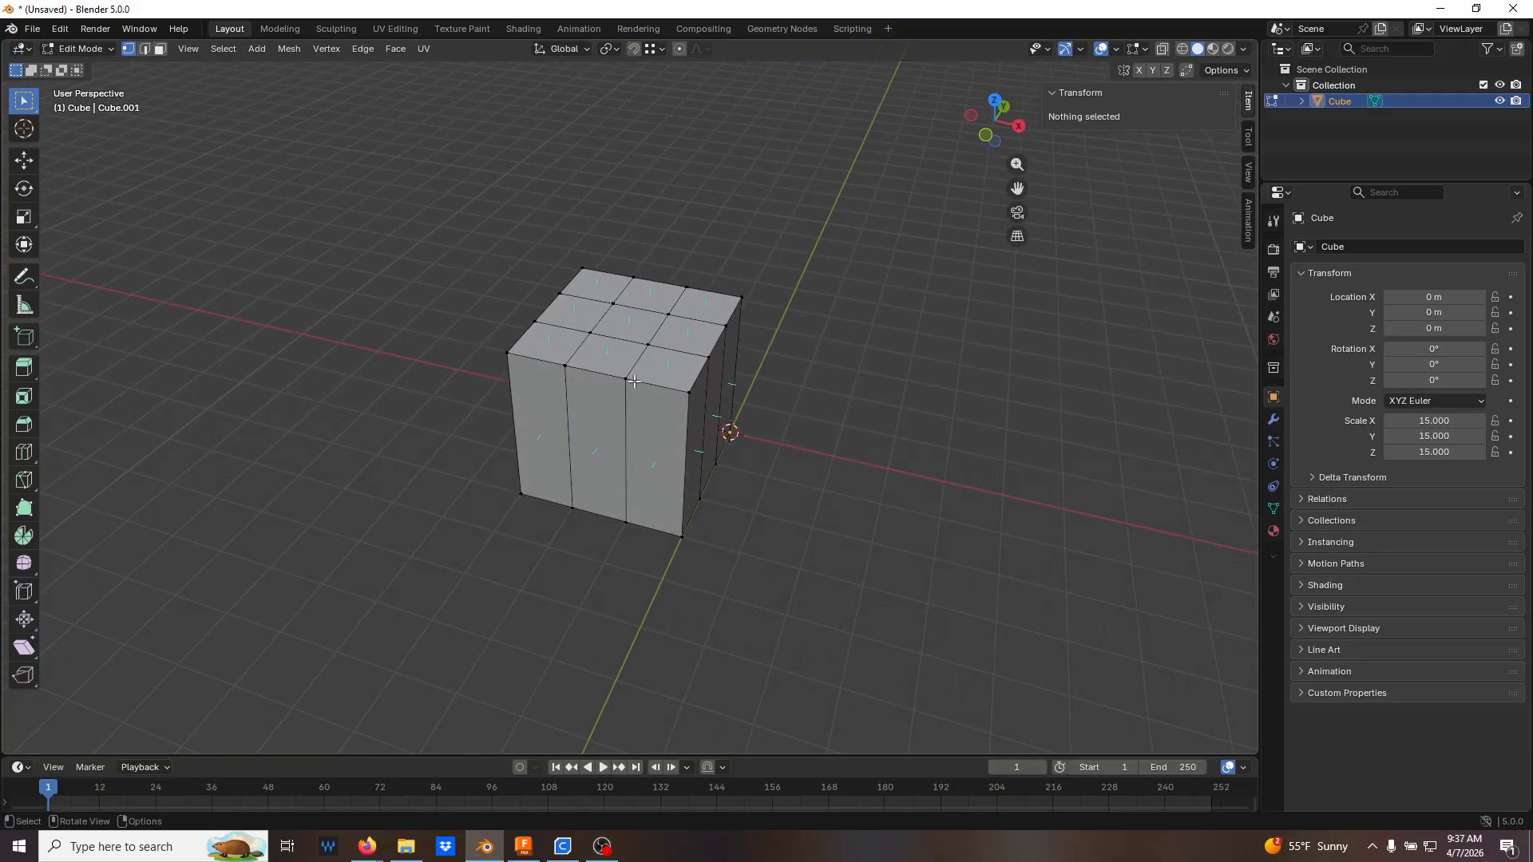
key("3")
left_click(624, 320)
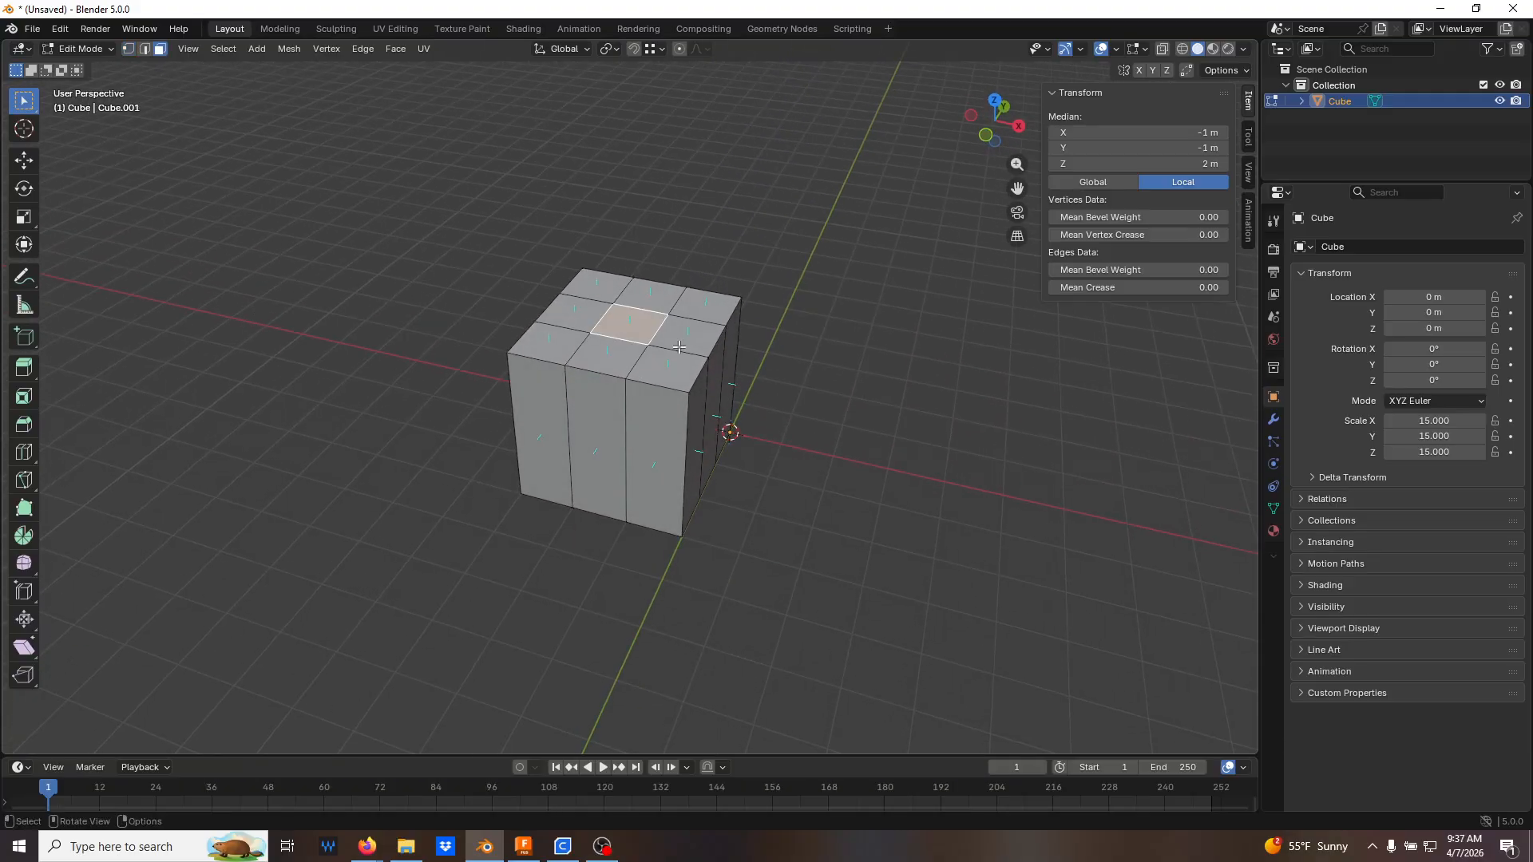
key("x")
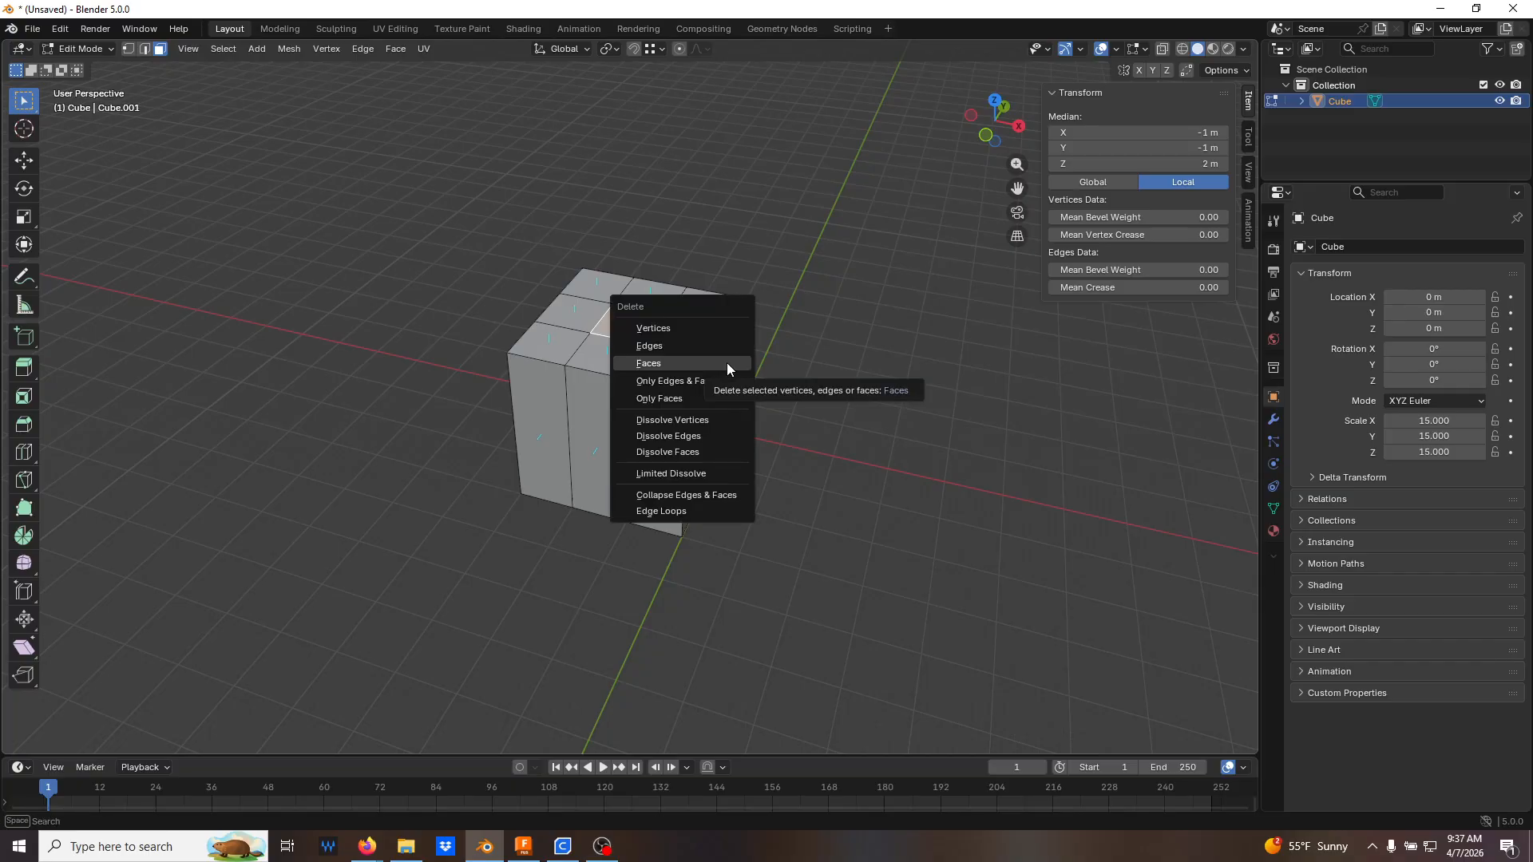
left_click(726, 363)
Delete the matching center face on the cube's bottom side
middle_click_drag(722, 363, 630, 438)
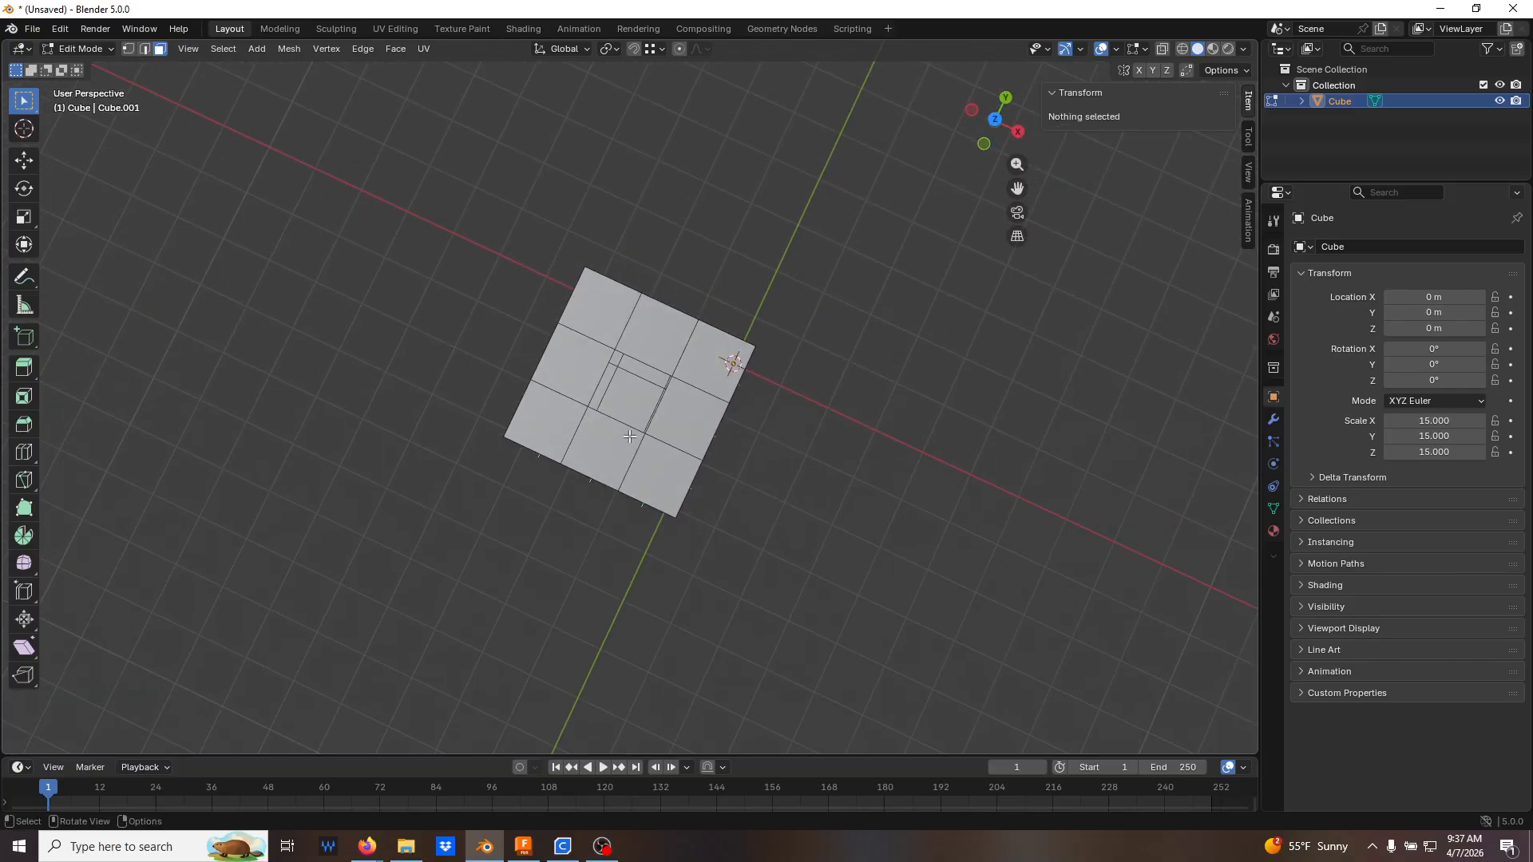
left_click(624, 388)
key("x")
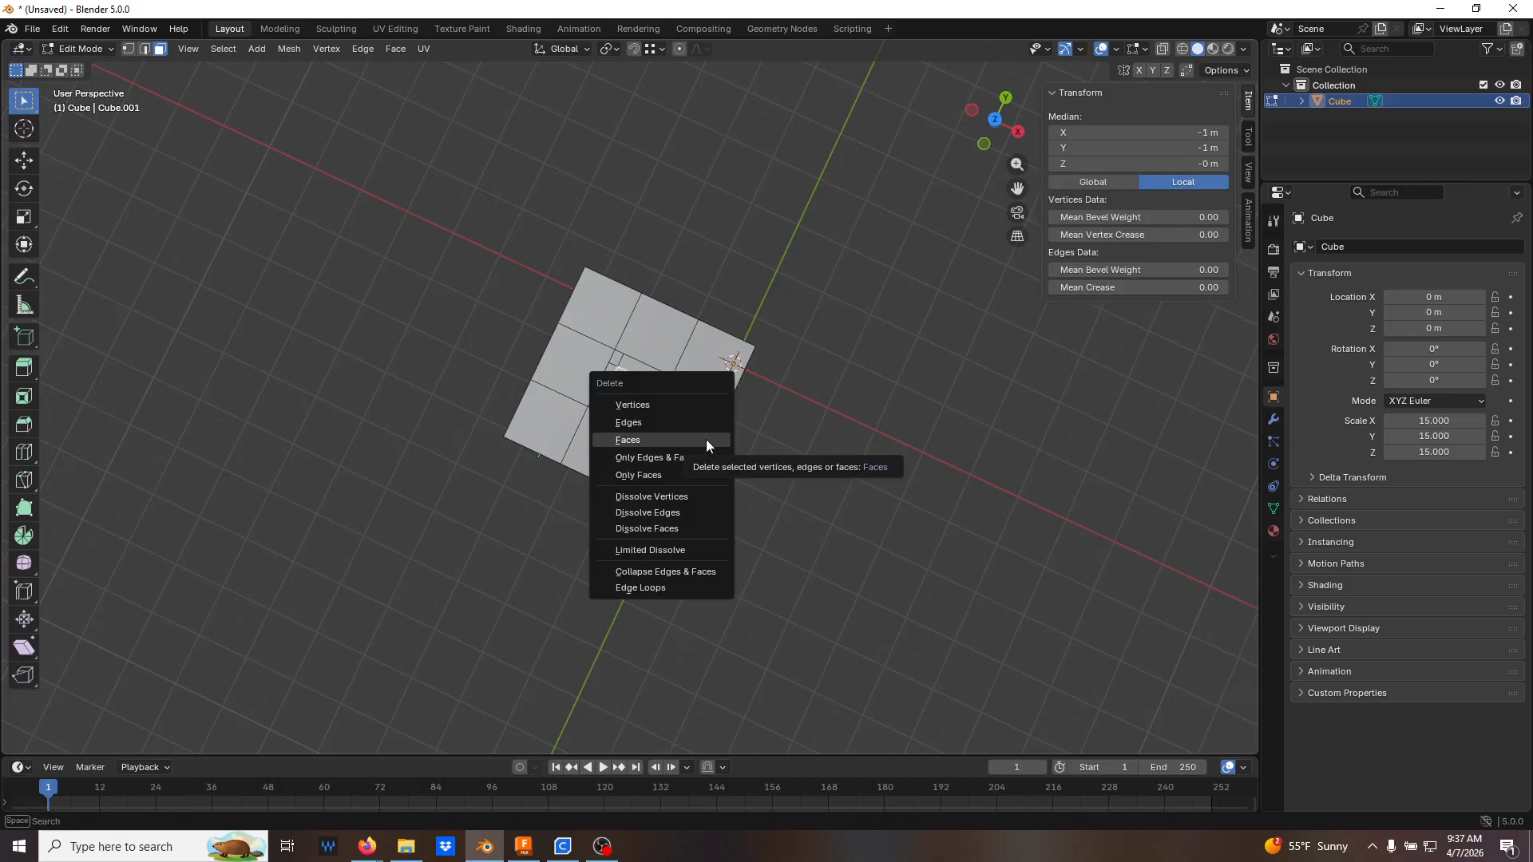
left_click(706, 439)
Turn on X-ray, switch to edge selection and select the edge loop around the bottom opening
middle_click_drag(804, 541, 798, 444)
key("alt+z")
middle_click_drag(773, 517, 773, 361)
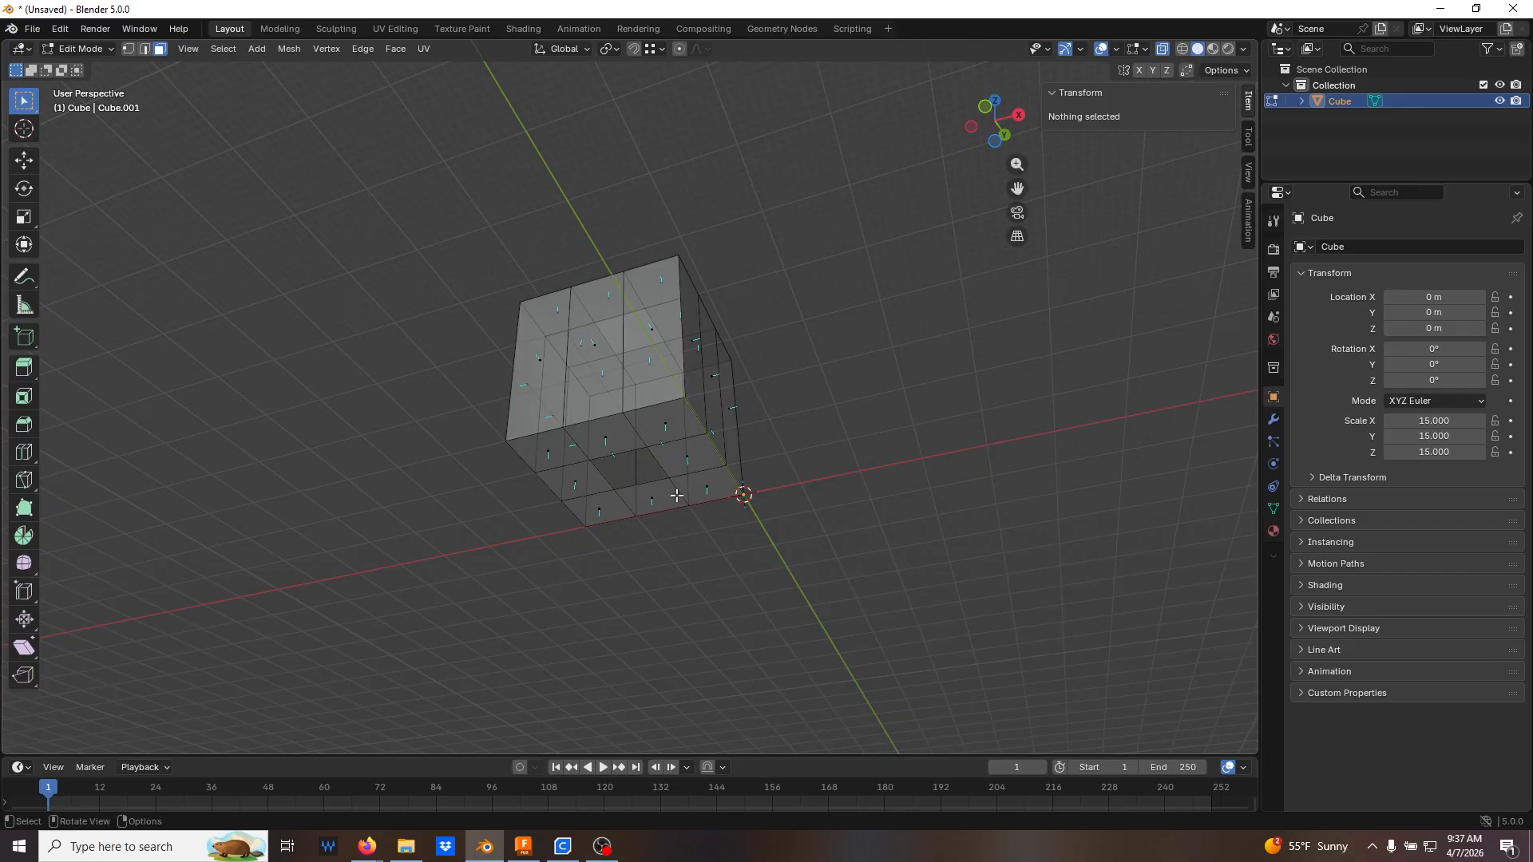
key("2")
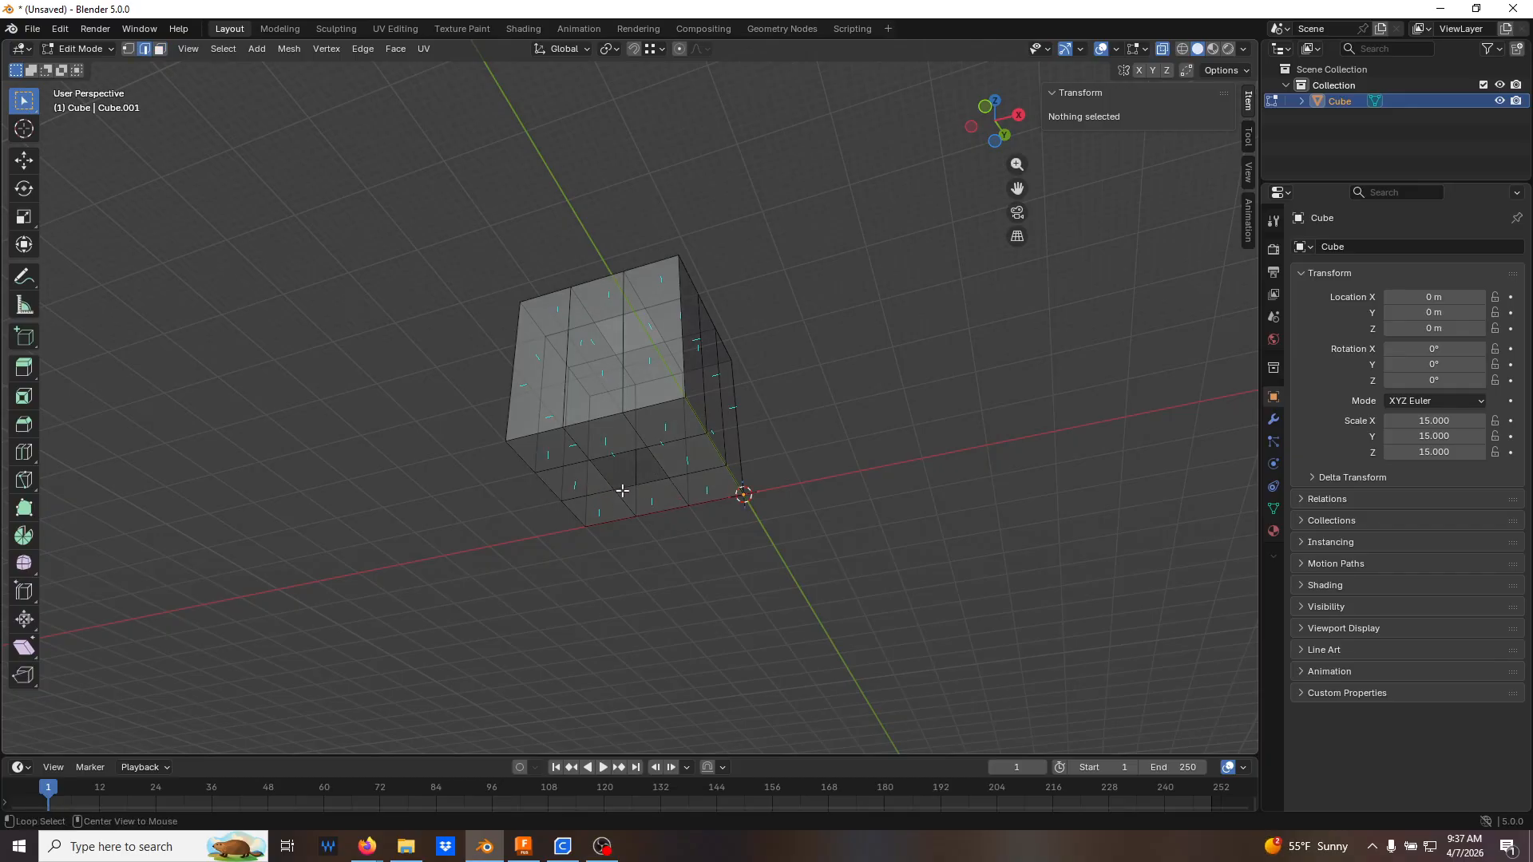
left_click(638, 489, "alt")
left_click(664, 480, "alt")
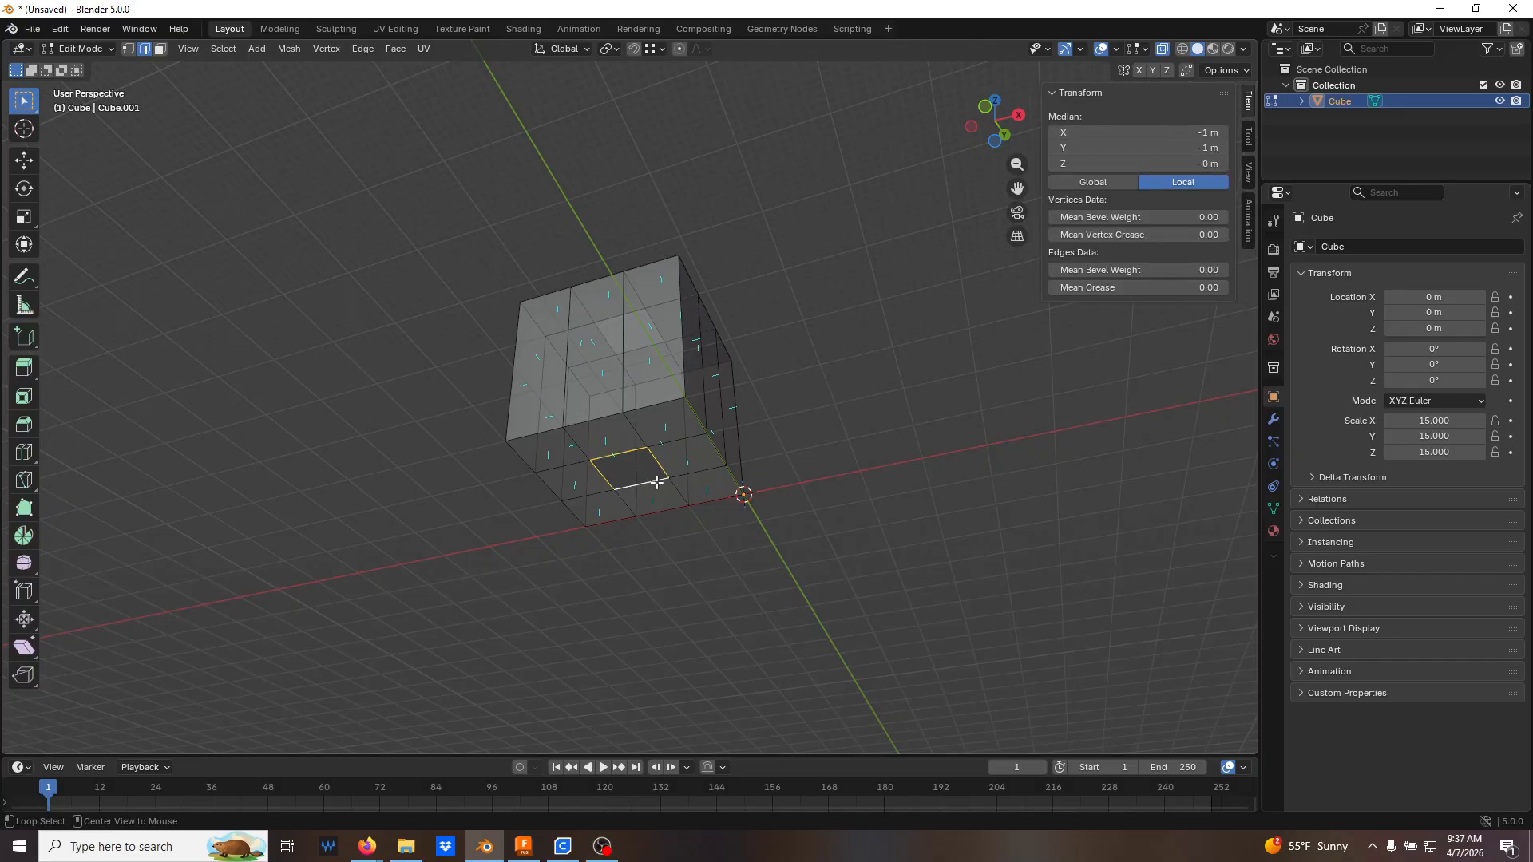
left_click(623, 354, "alt")
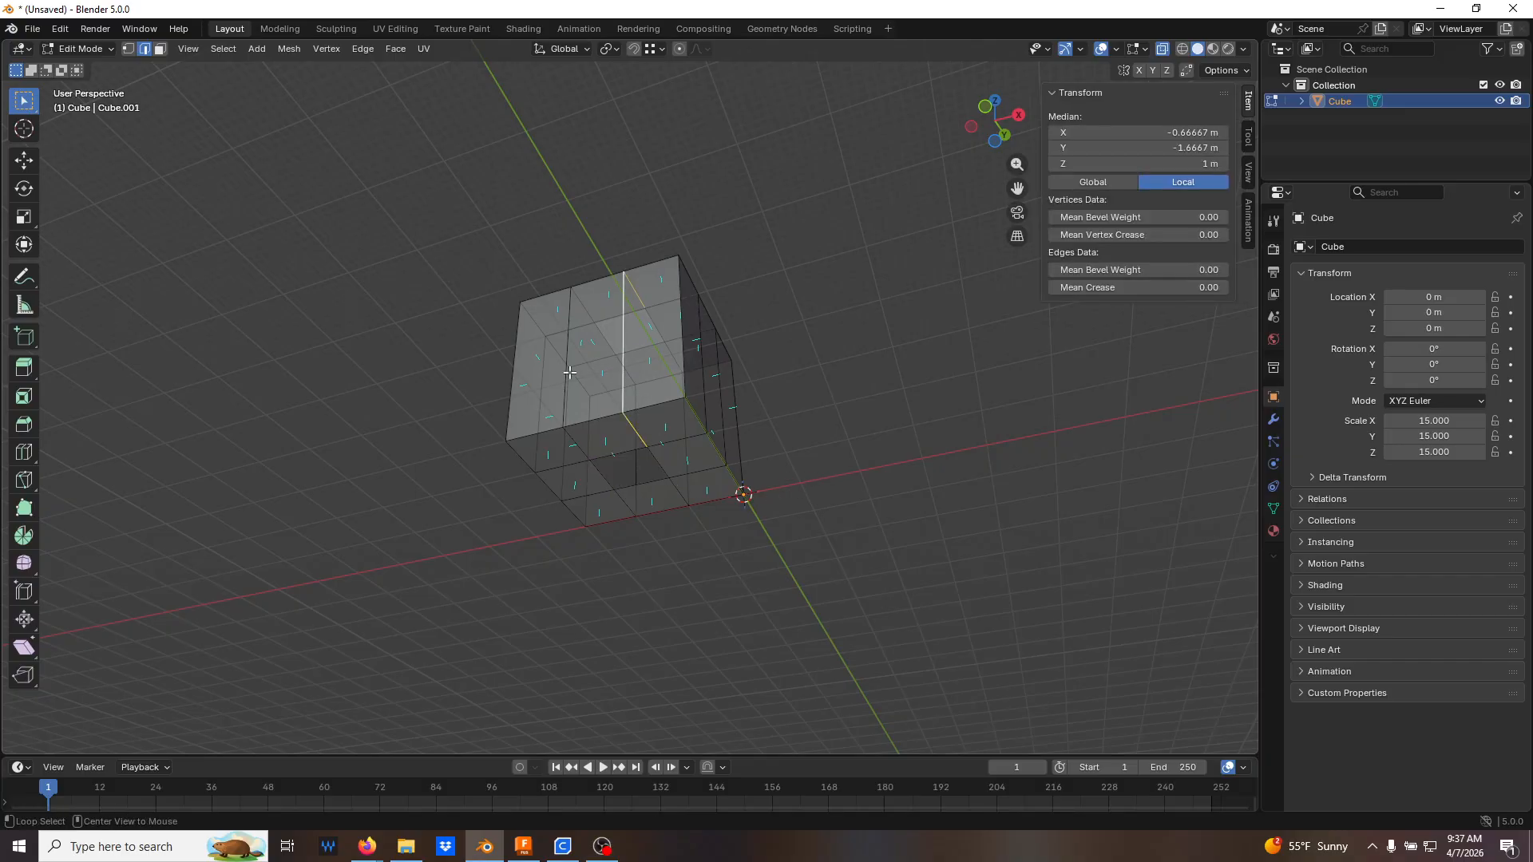
left_click(565, 369, "alt")
left_click(508, 405)
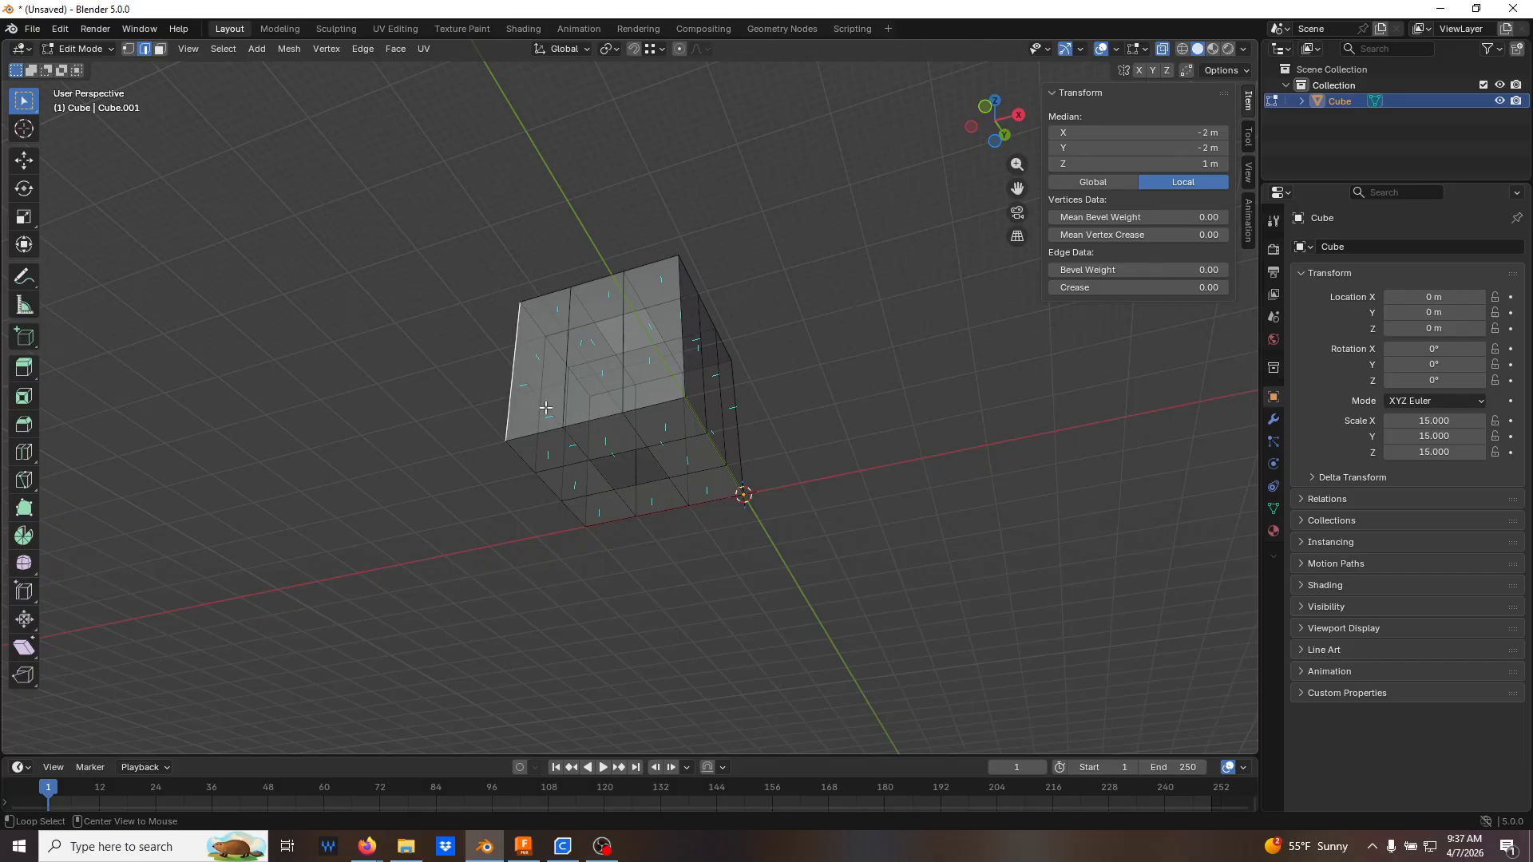
Select the edge loops around the bottom and top openings together and connect them with Bridge Edge Loops
left_click(656, 461, "alt")
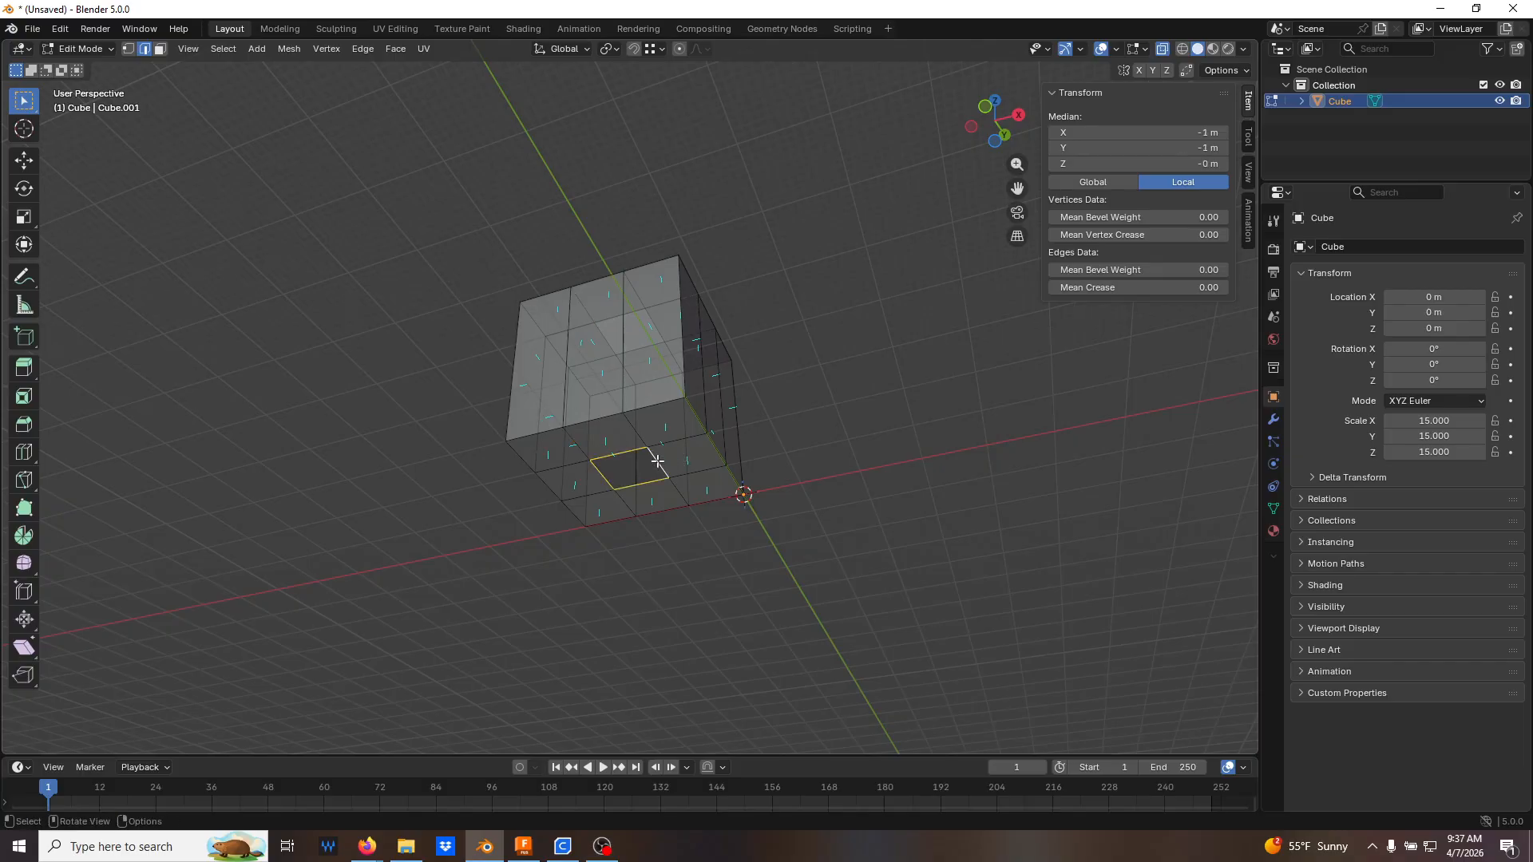
middle_click_drag(628, 413, 643, 559)
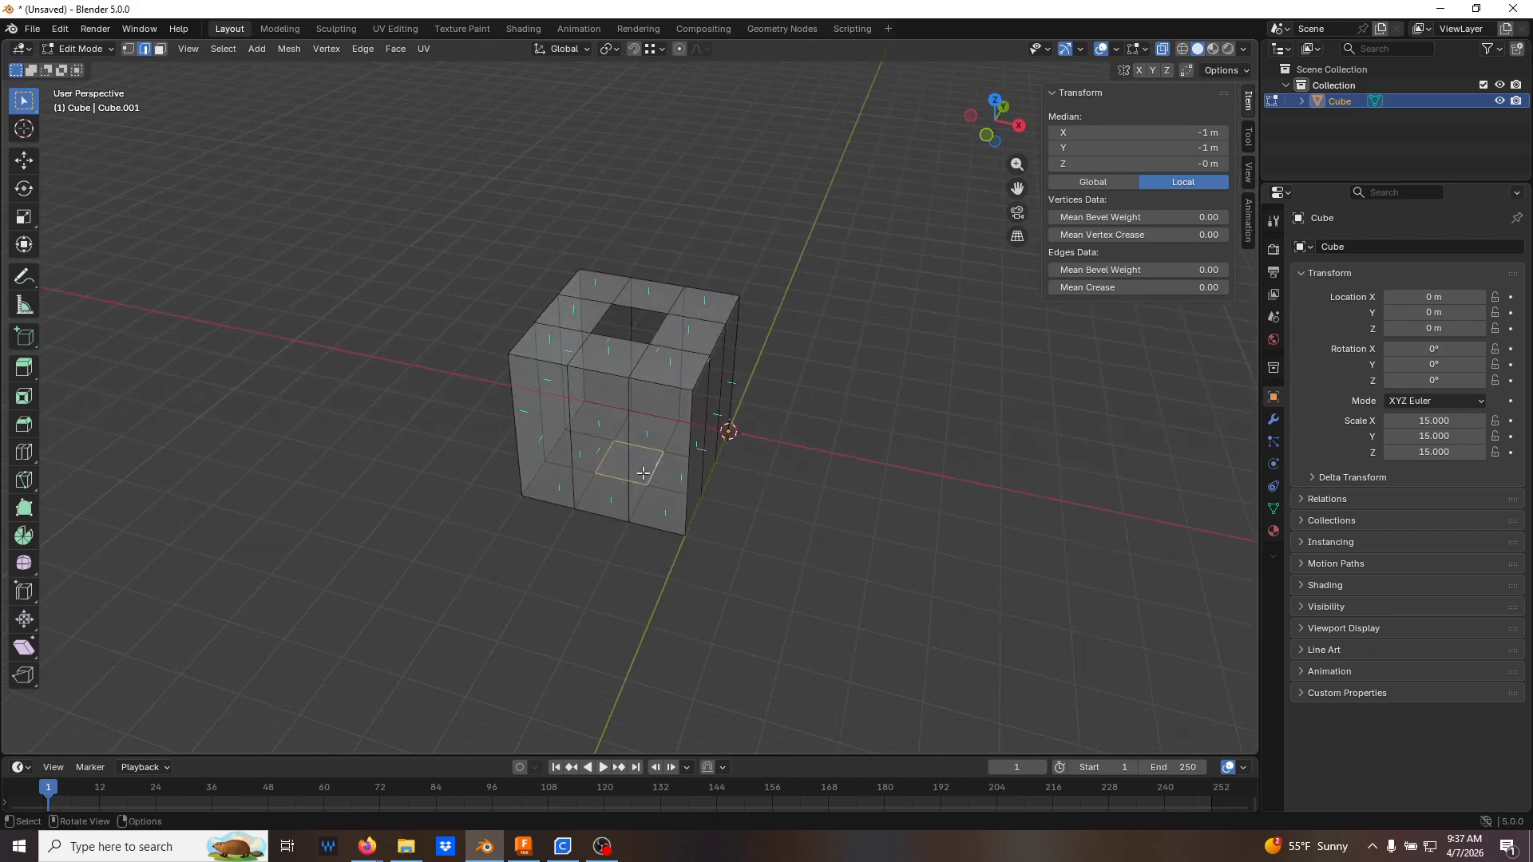
left_click(605, 318, "alt+shift")
mouse_move(774, 359)
middle_mouse_down()
mouse_move(743, 353)
mouse_move(768, 338)
middle_mouse_up()
key("ctrl+e")
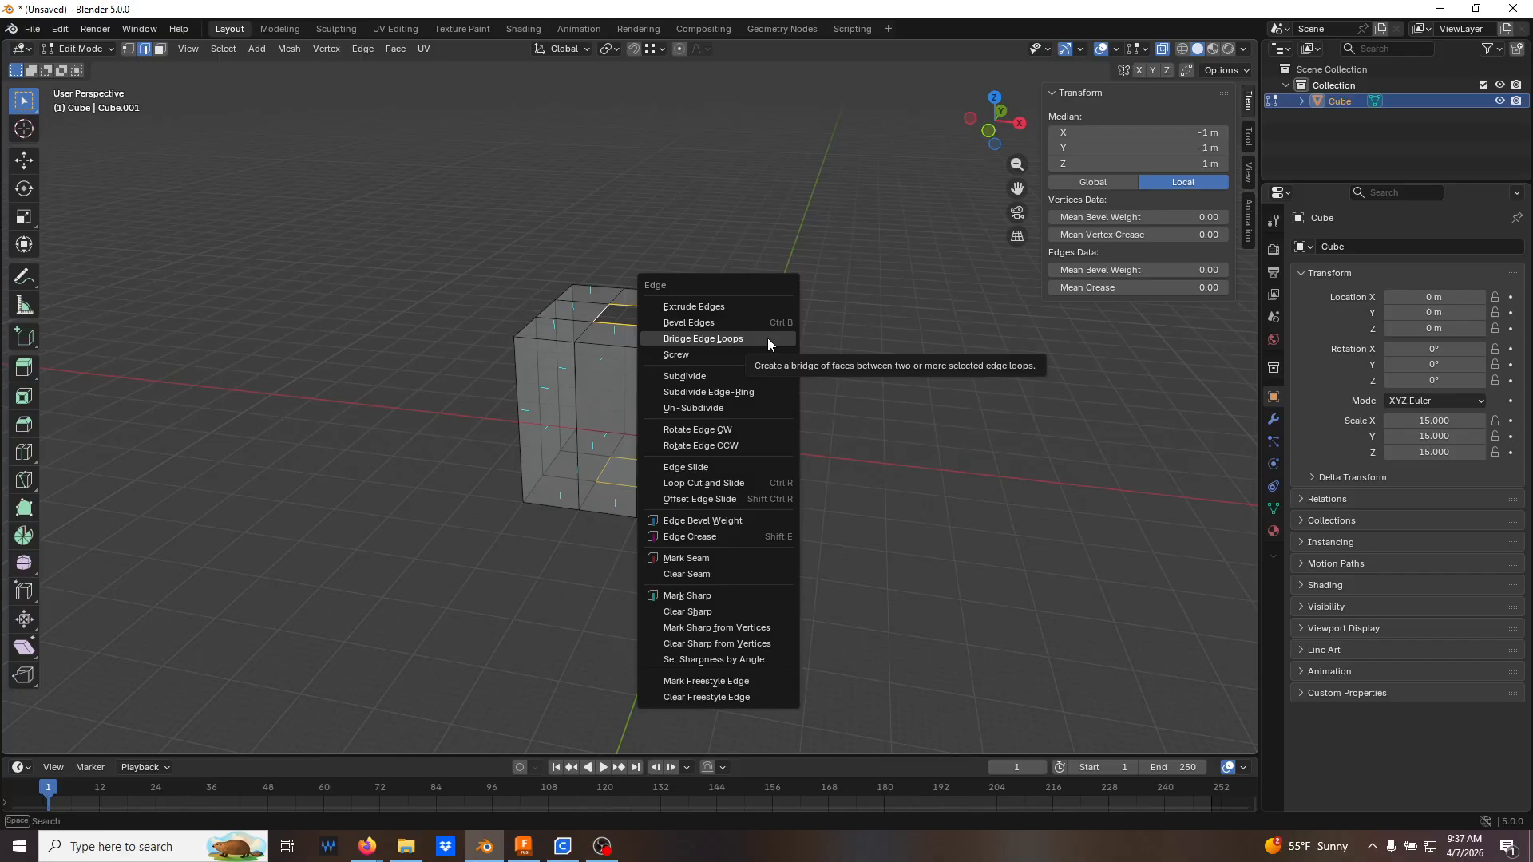
left_click(768, 339)
Clear the selection, turn off X-ray and return to Object Mode to view the finished through hole
left_click(830, 387)
middle_click_drag(830, 387, 873, 412)
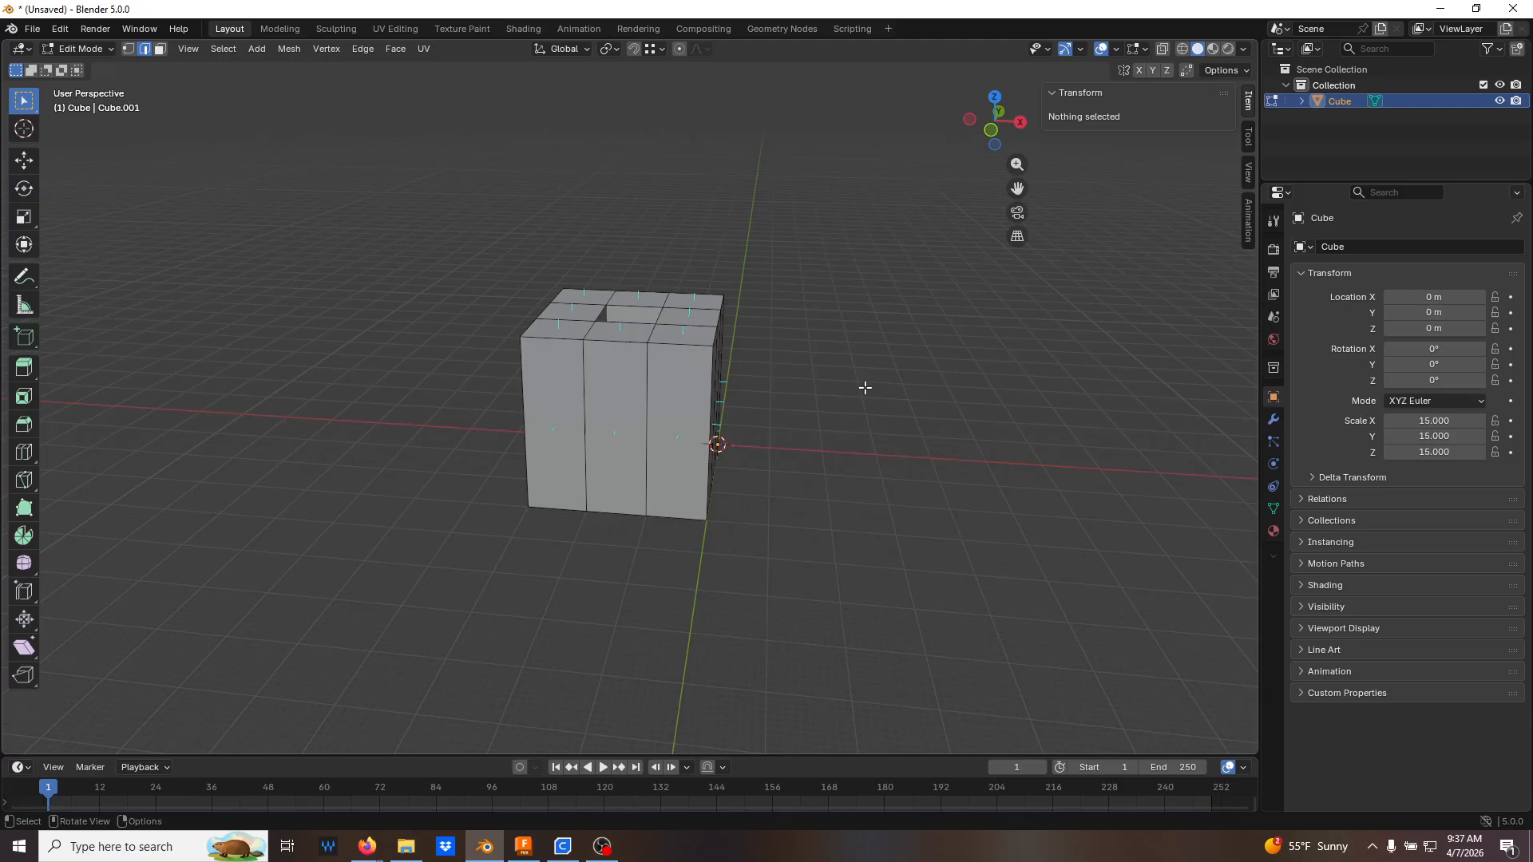
key("Tab")
middle_click_drag(787, 356, 597, 385)
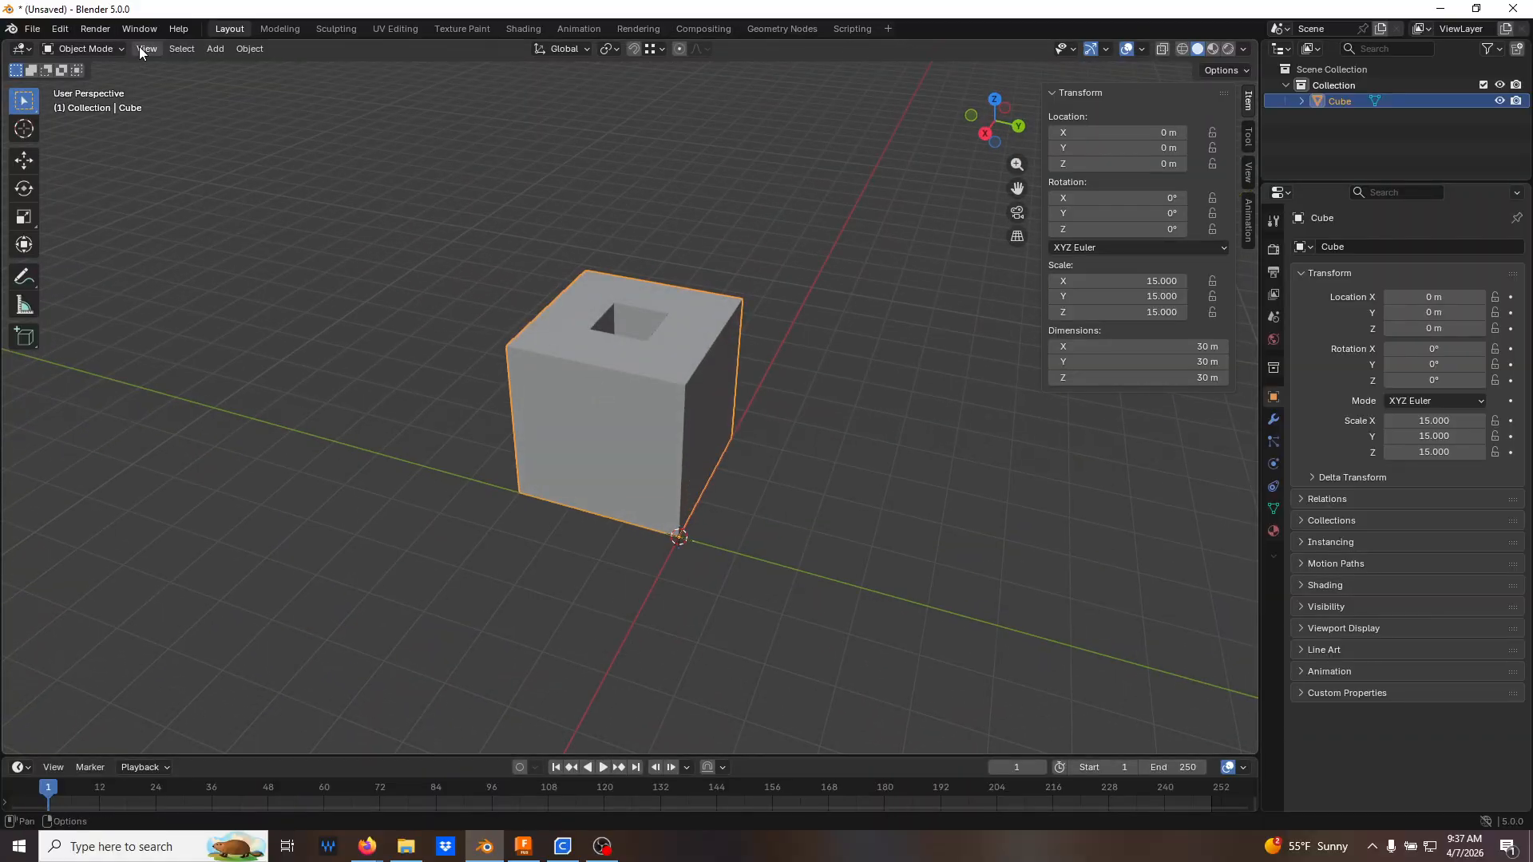
Export the cube as STL to the Desktop, overwriting CubeExport02a.stl
left_click(40, 29)
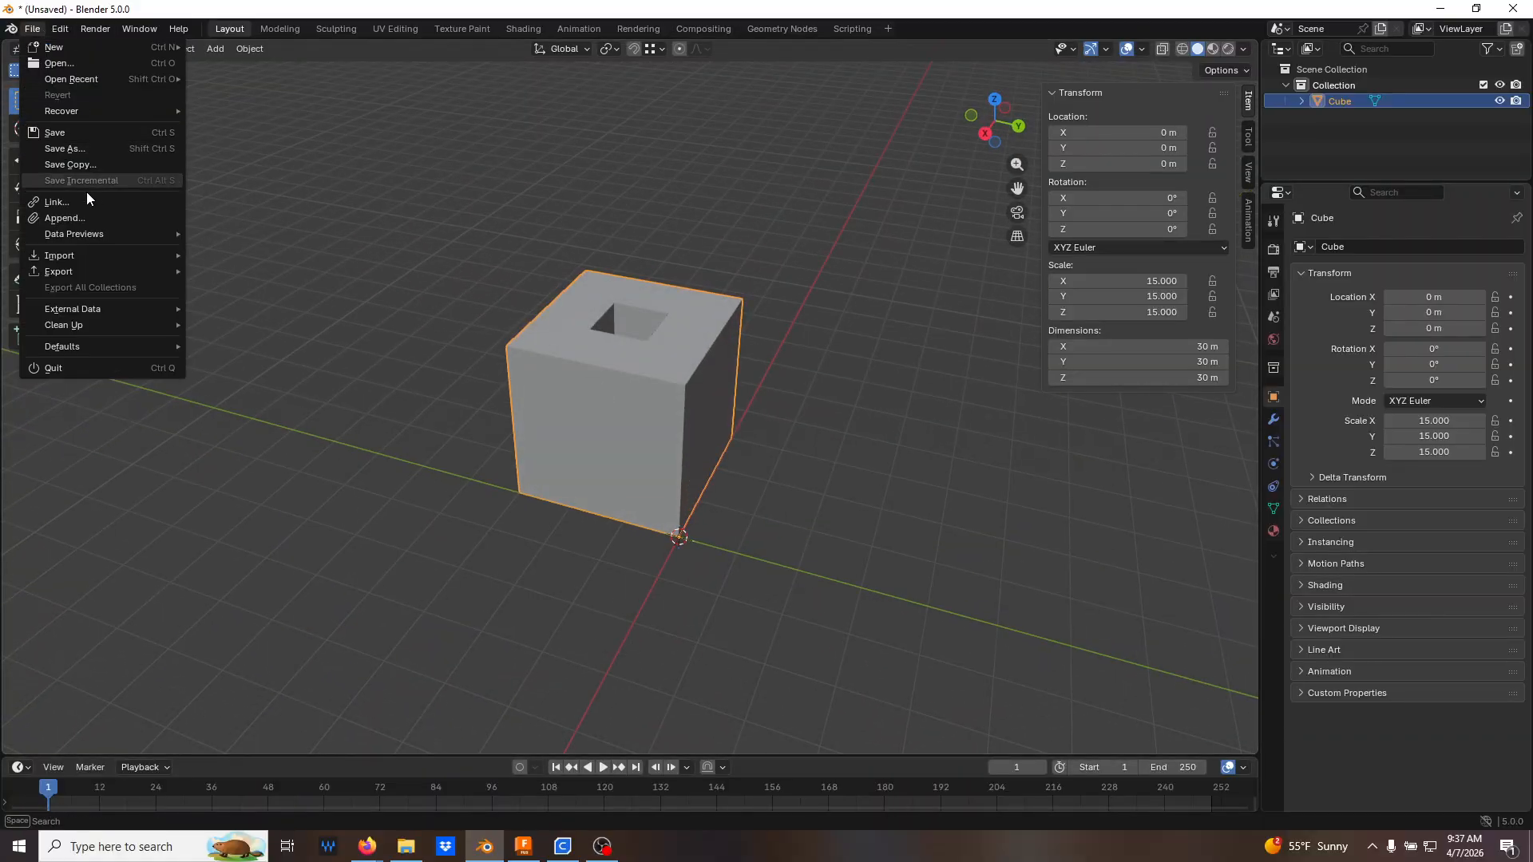
mouse_move(123, 273)
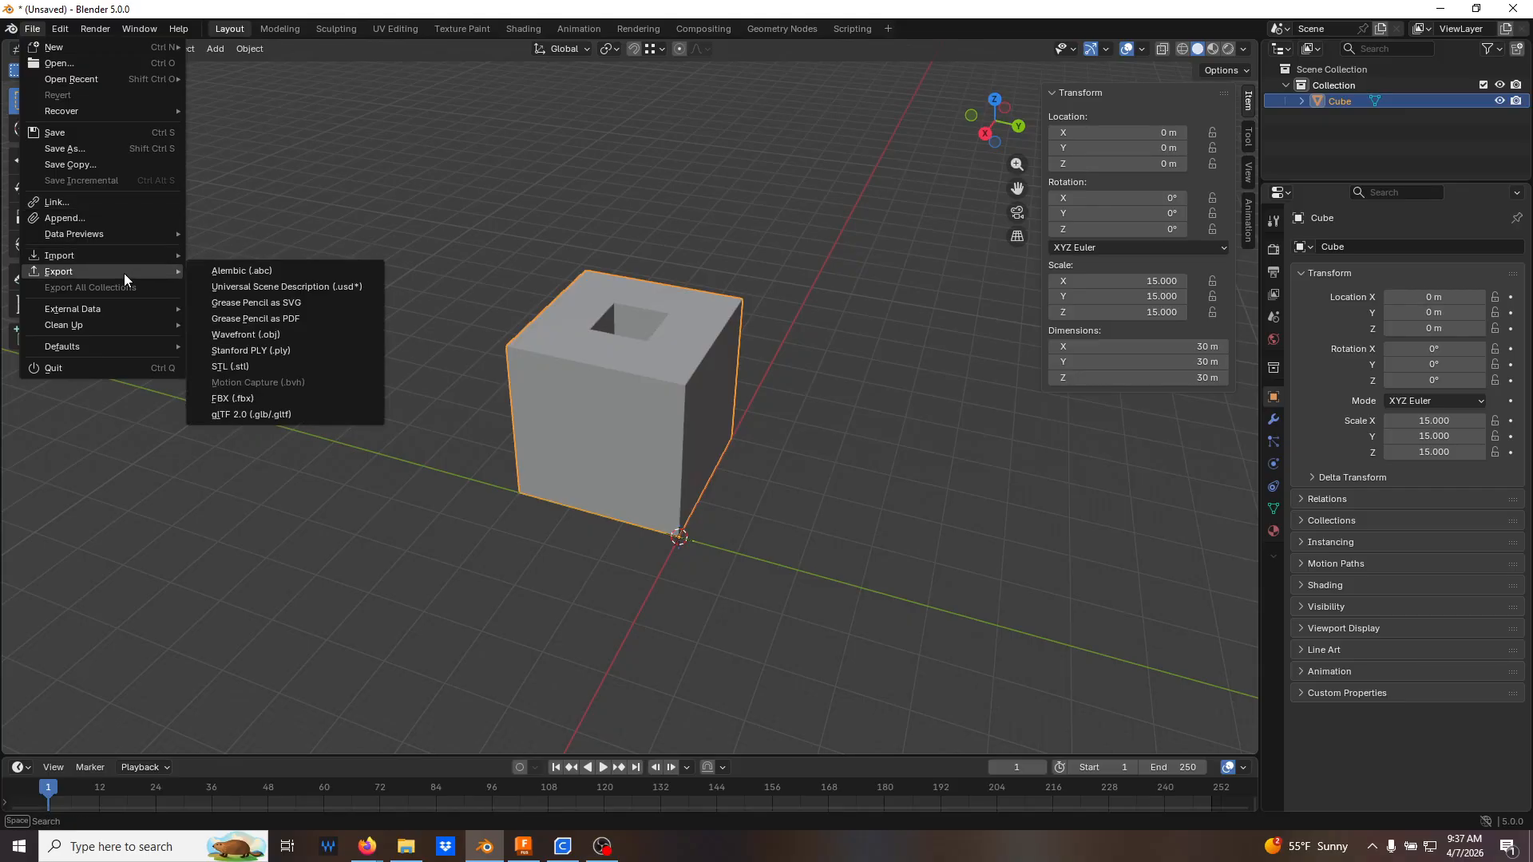
left_click(336, 369)
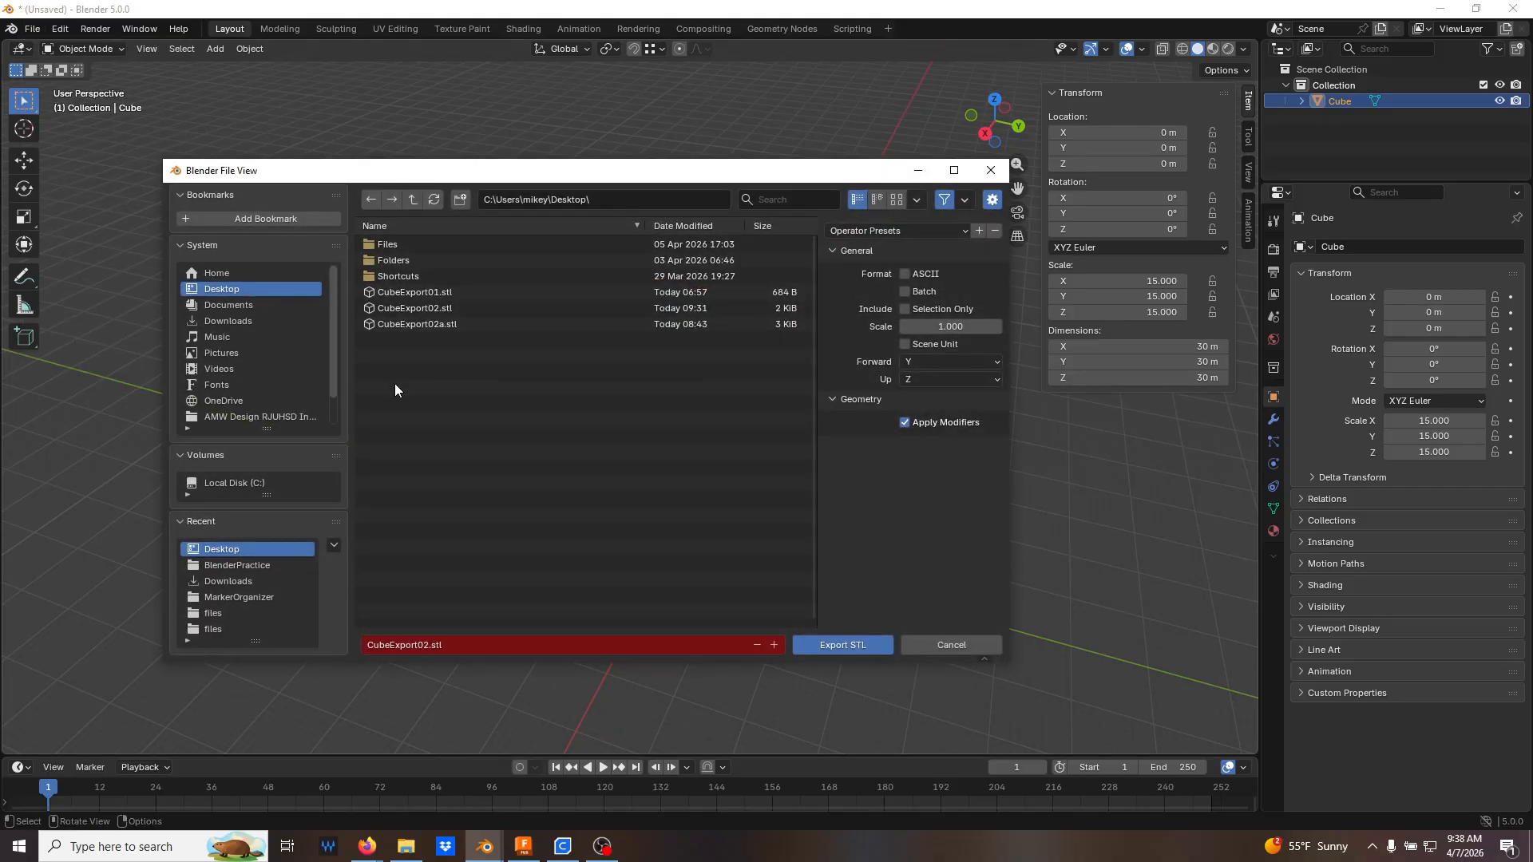
left_click(438, 324)
left_click(859, 644)
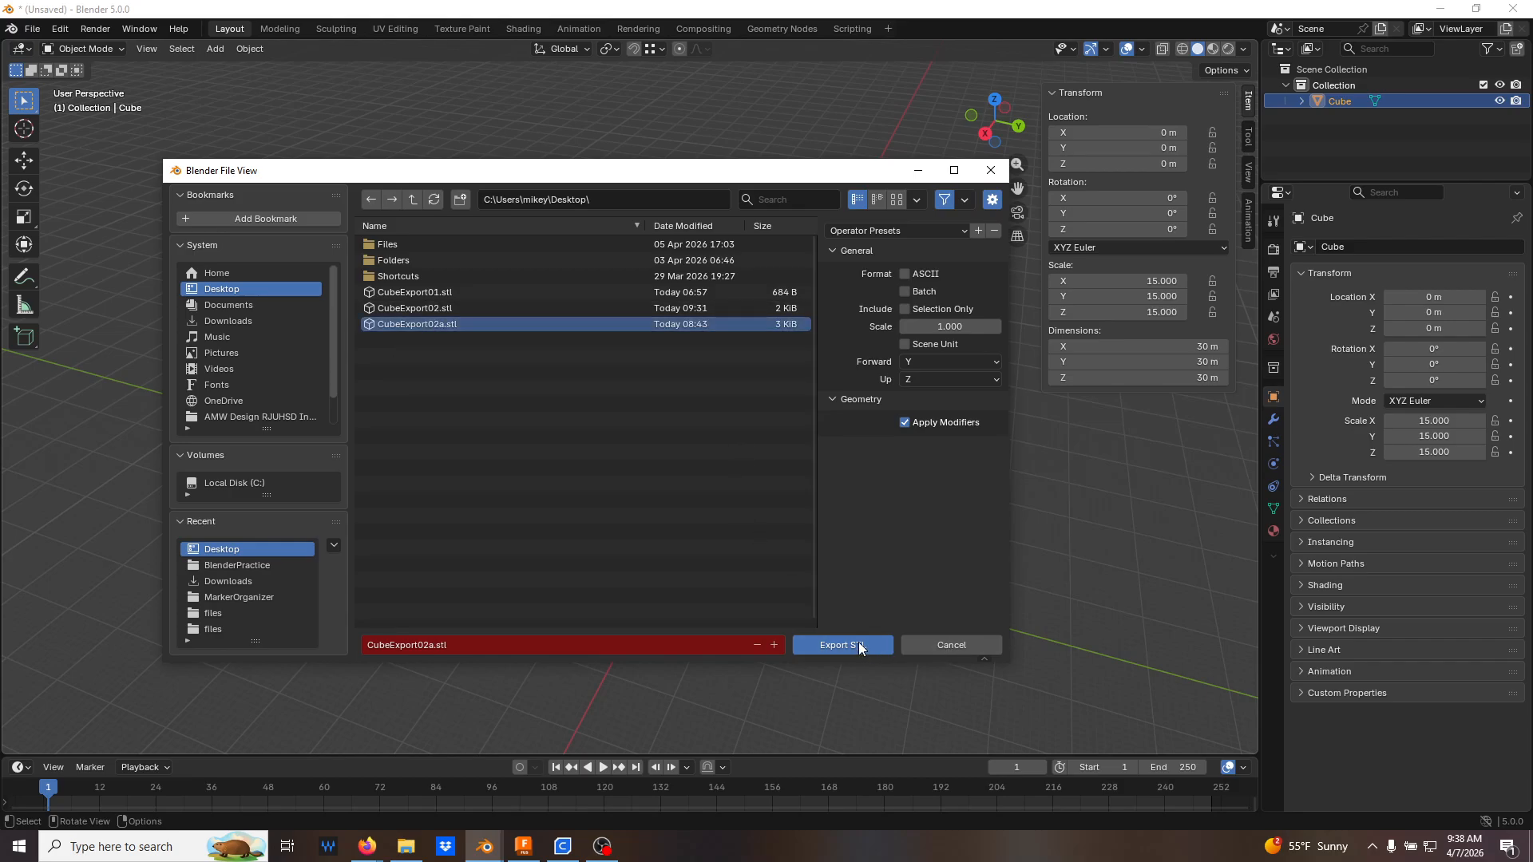
middle_click_drag(666, 523, 571, 527)
Switch to UltiMaker Cura and delete the CubeExport02.stl model from the build plate
left_click(563, 846)
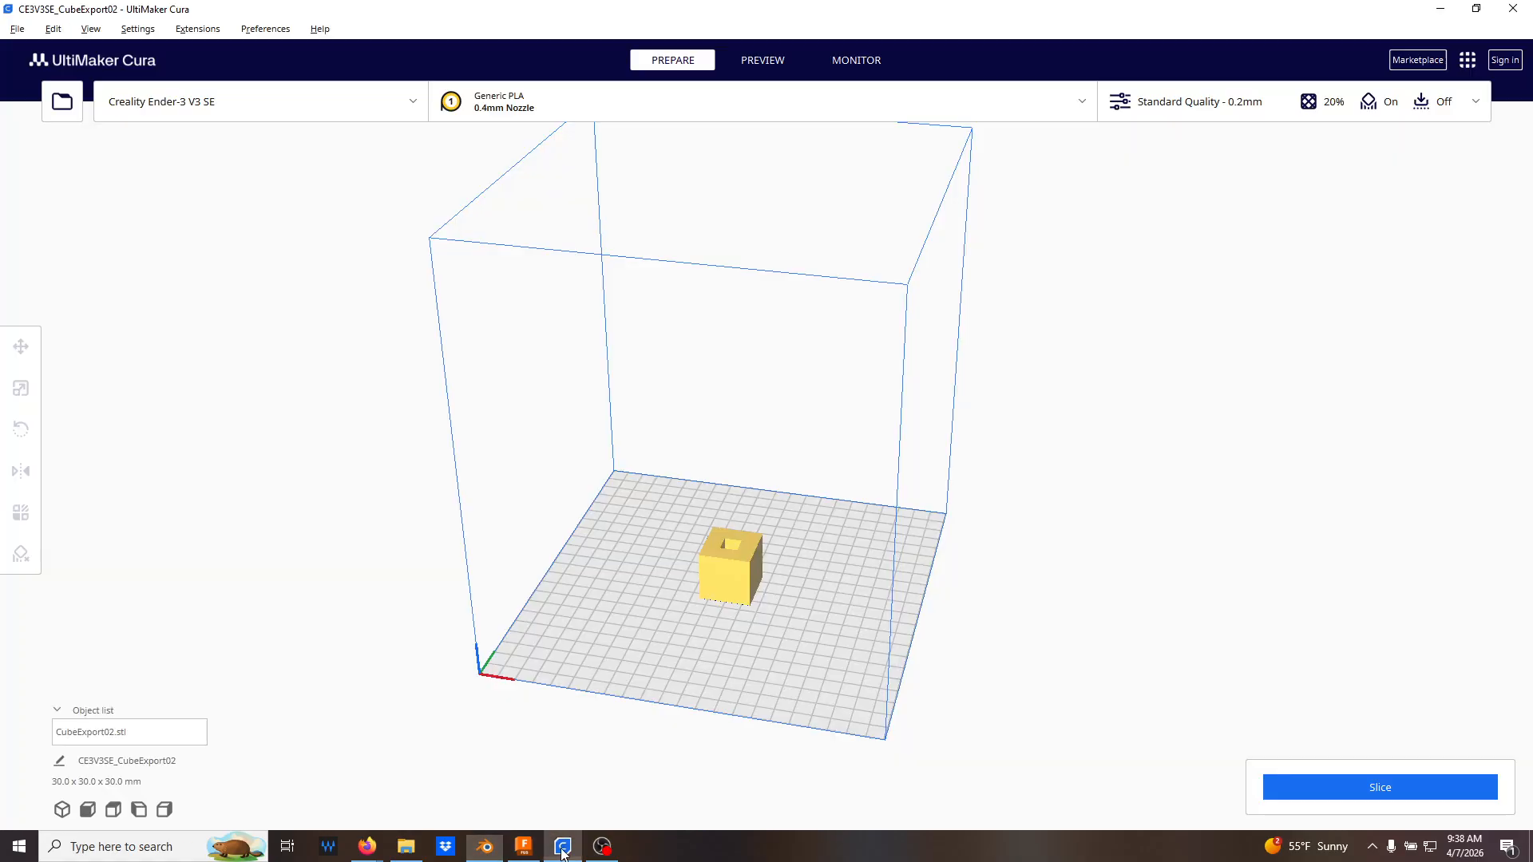
left_click(721, 569)
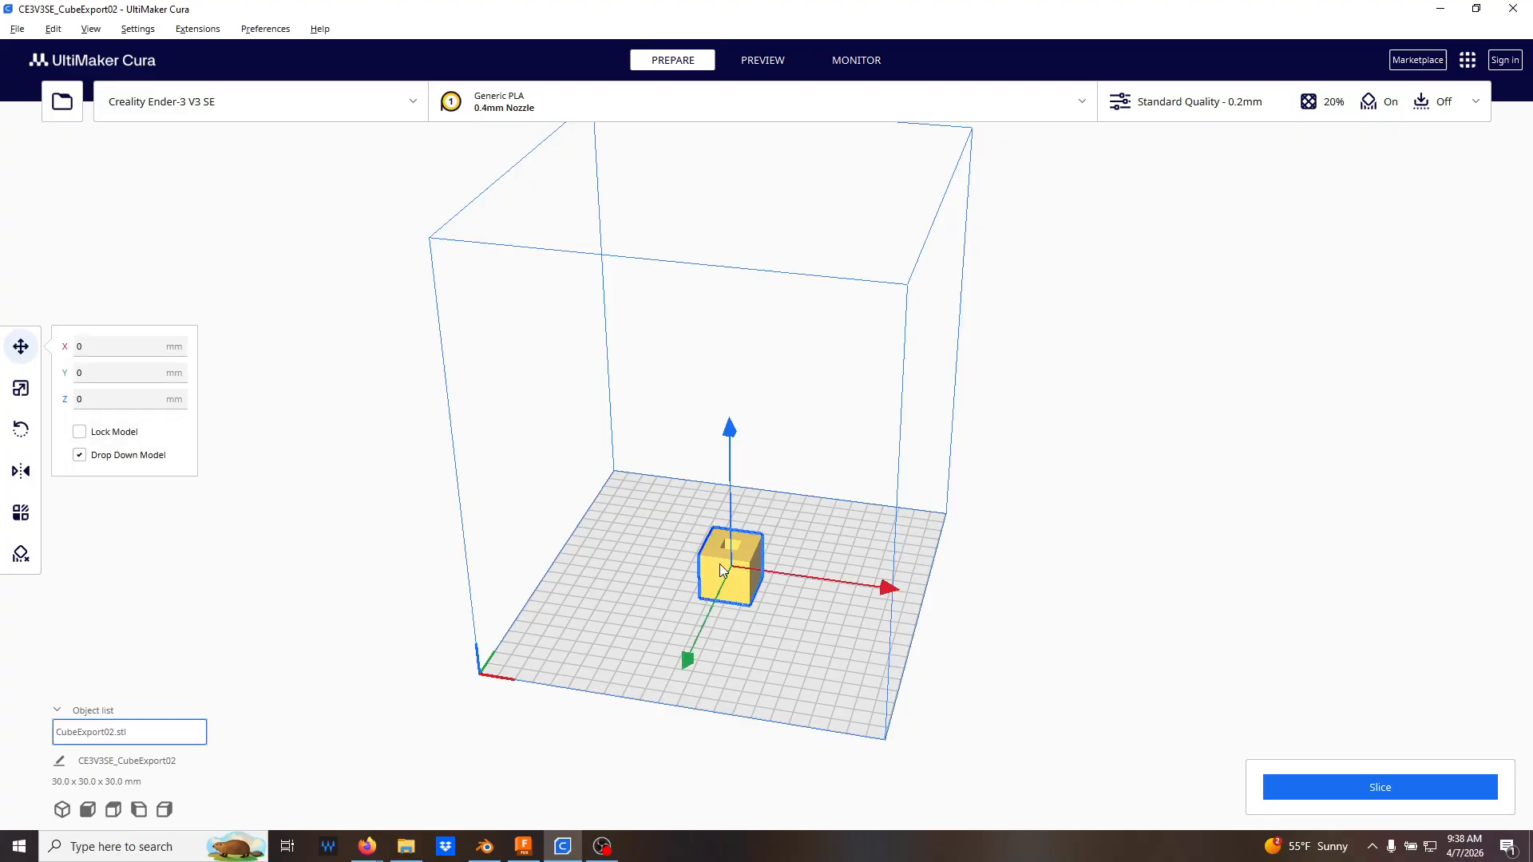
key("Delete")
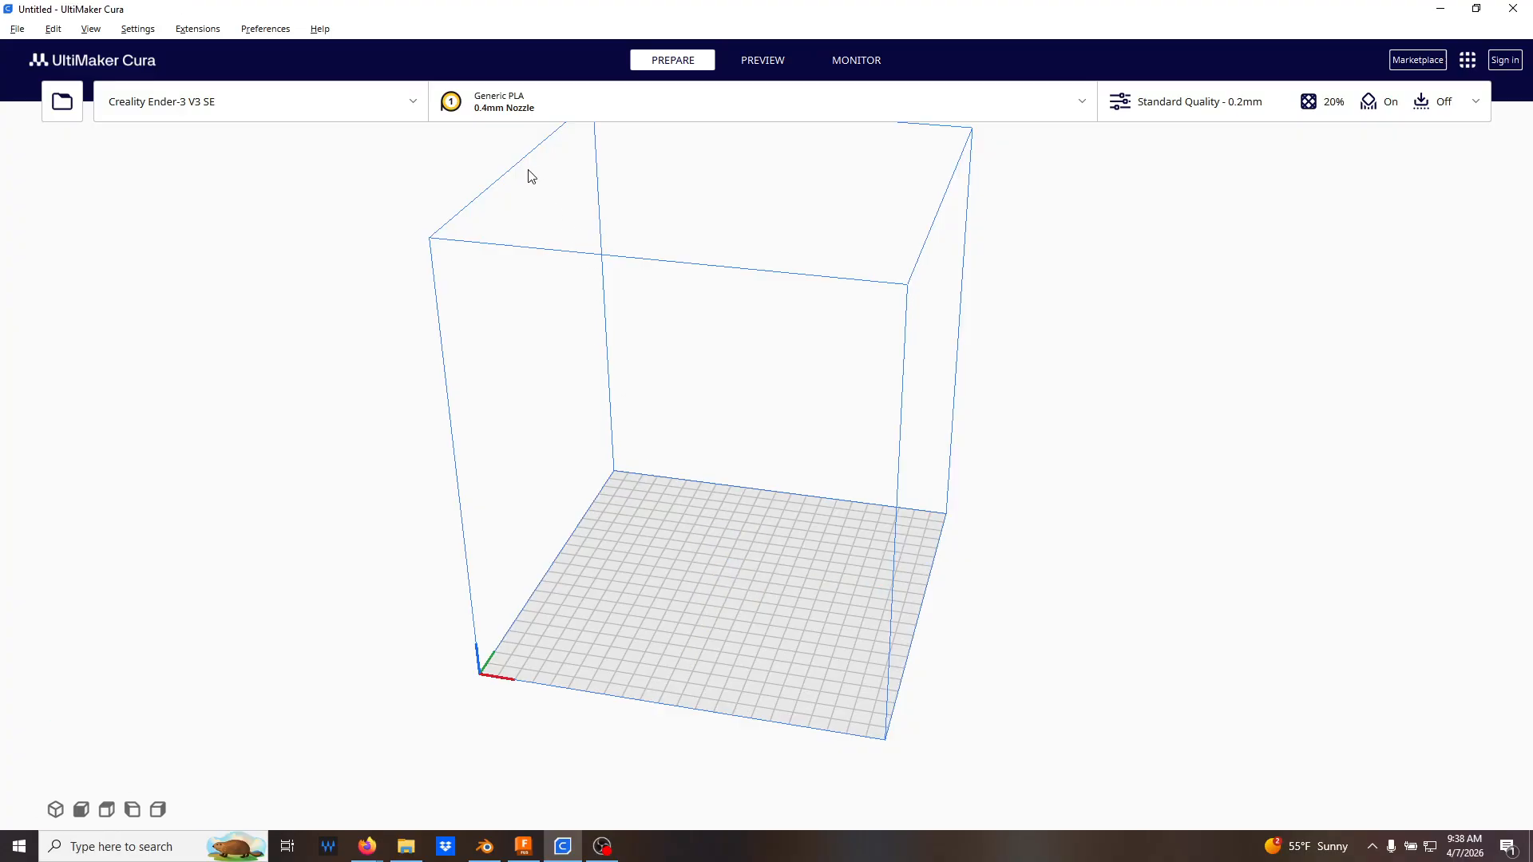
Open CubeExport02a.stl from the Desktop onto the empty build plate
left_click(61, 101)
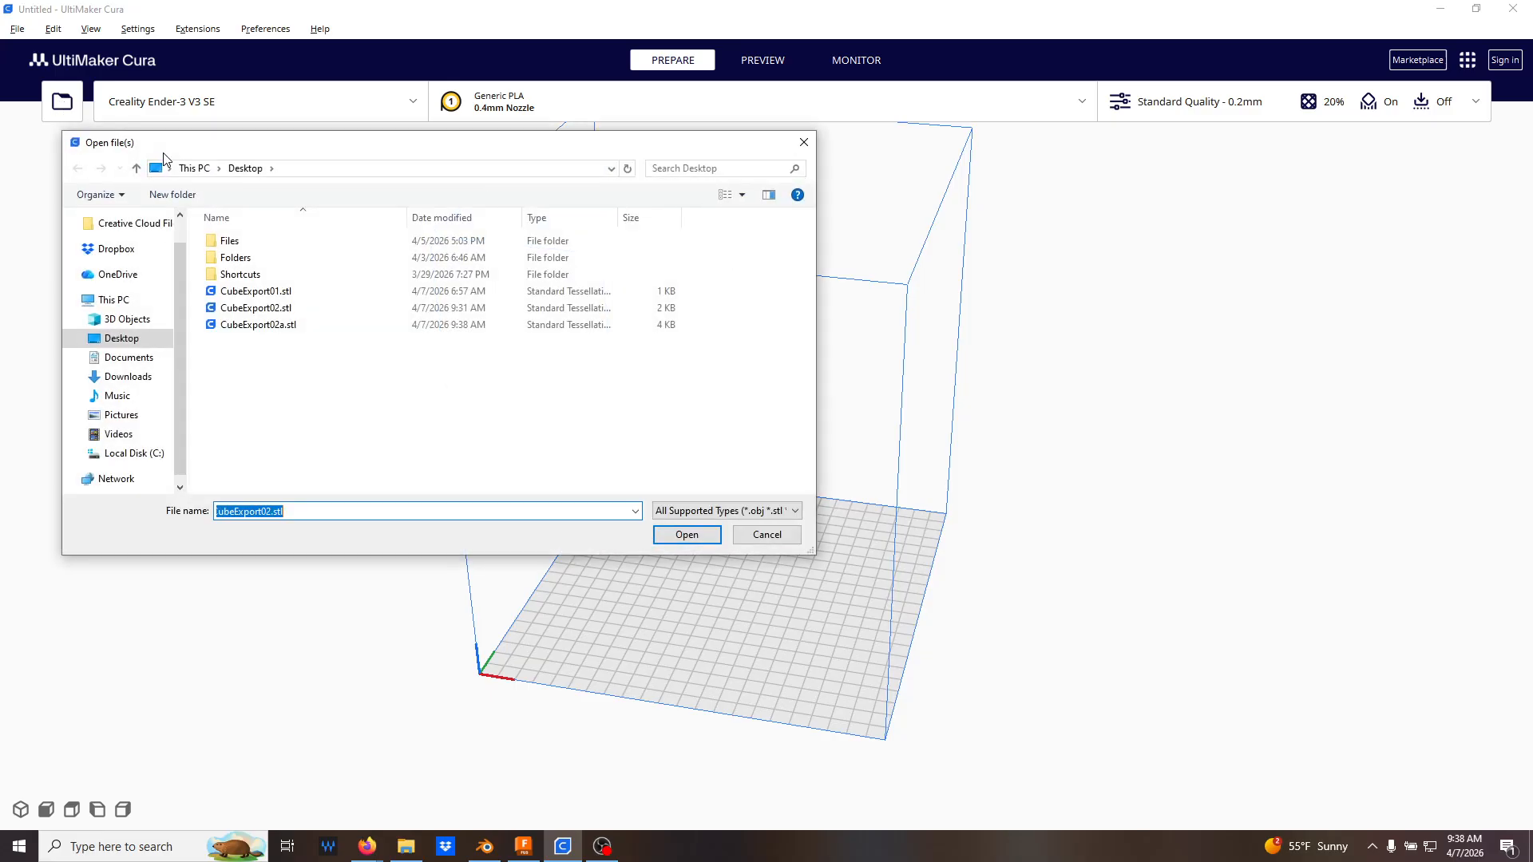
left_click(272, 324)
left_click(688, 536)
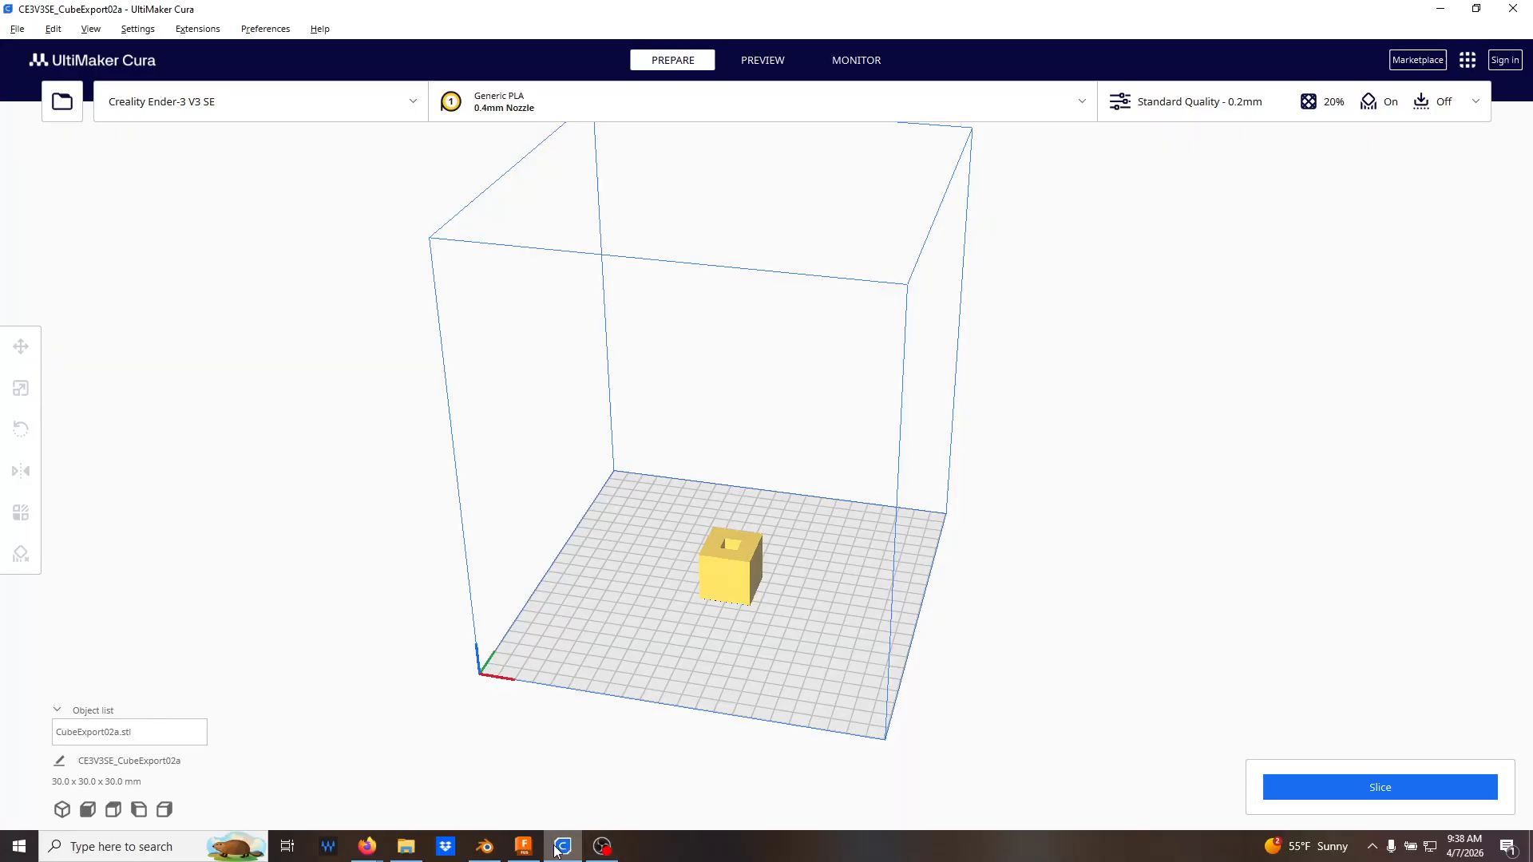
Switch to Blender, set the cube's Y location to -70 m and clear the selection
left_click(485, 847)
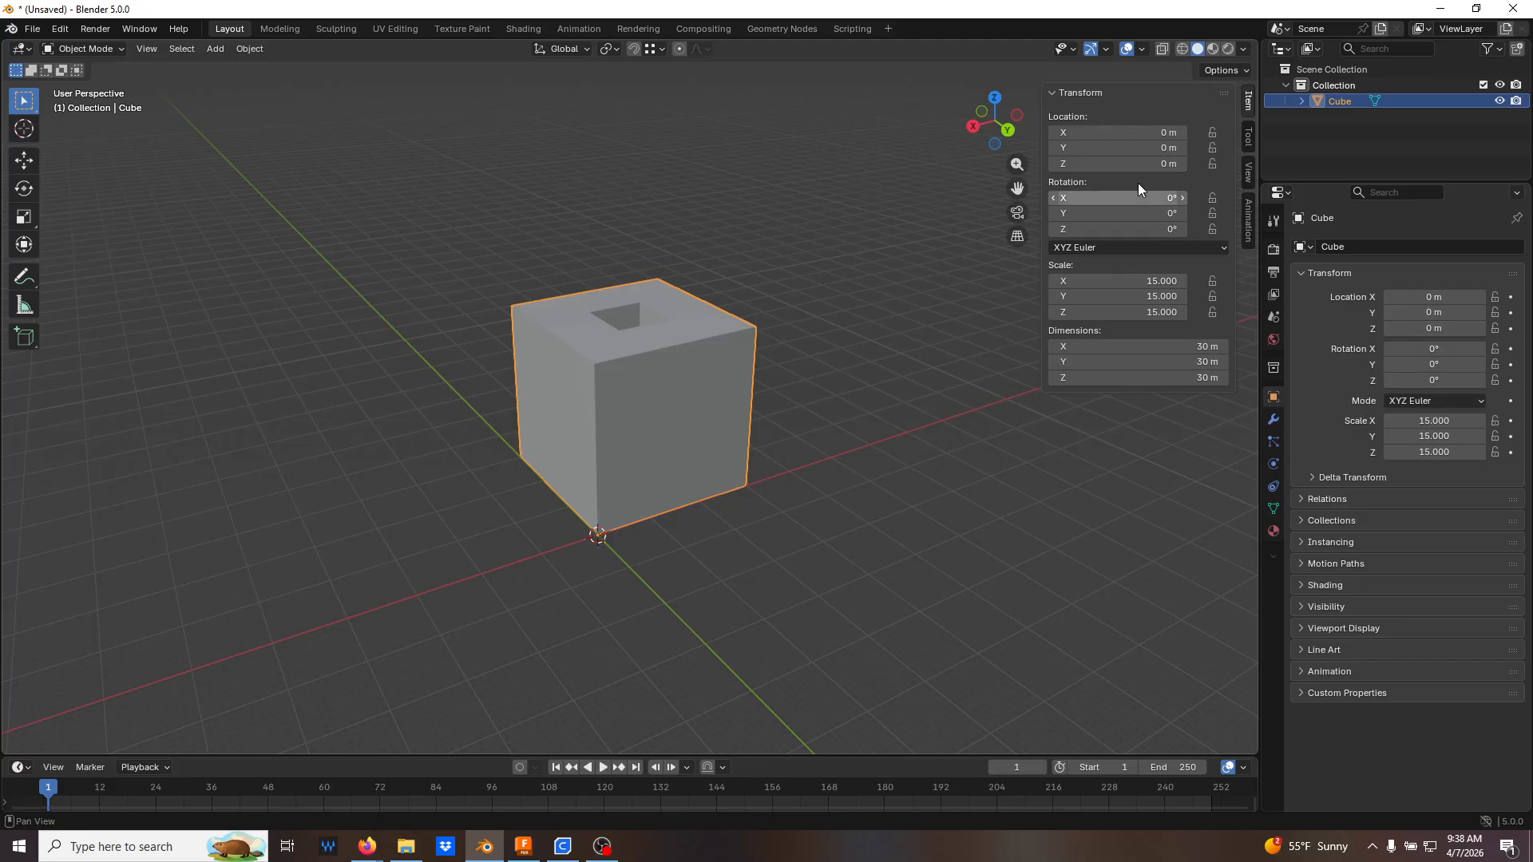
left_click(1109, 152)
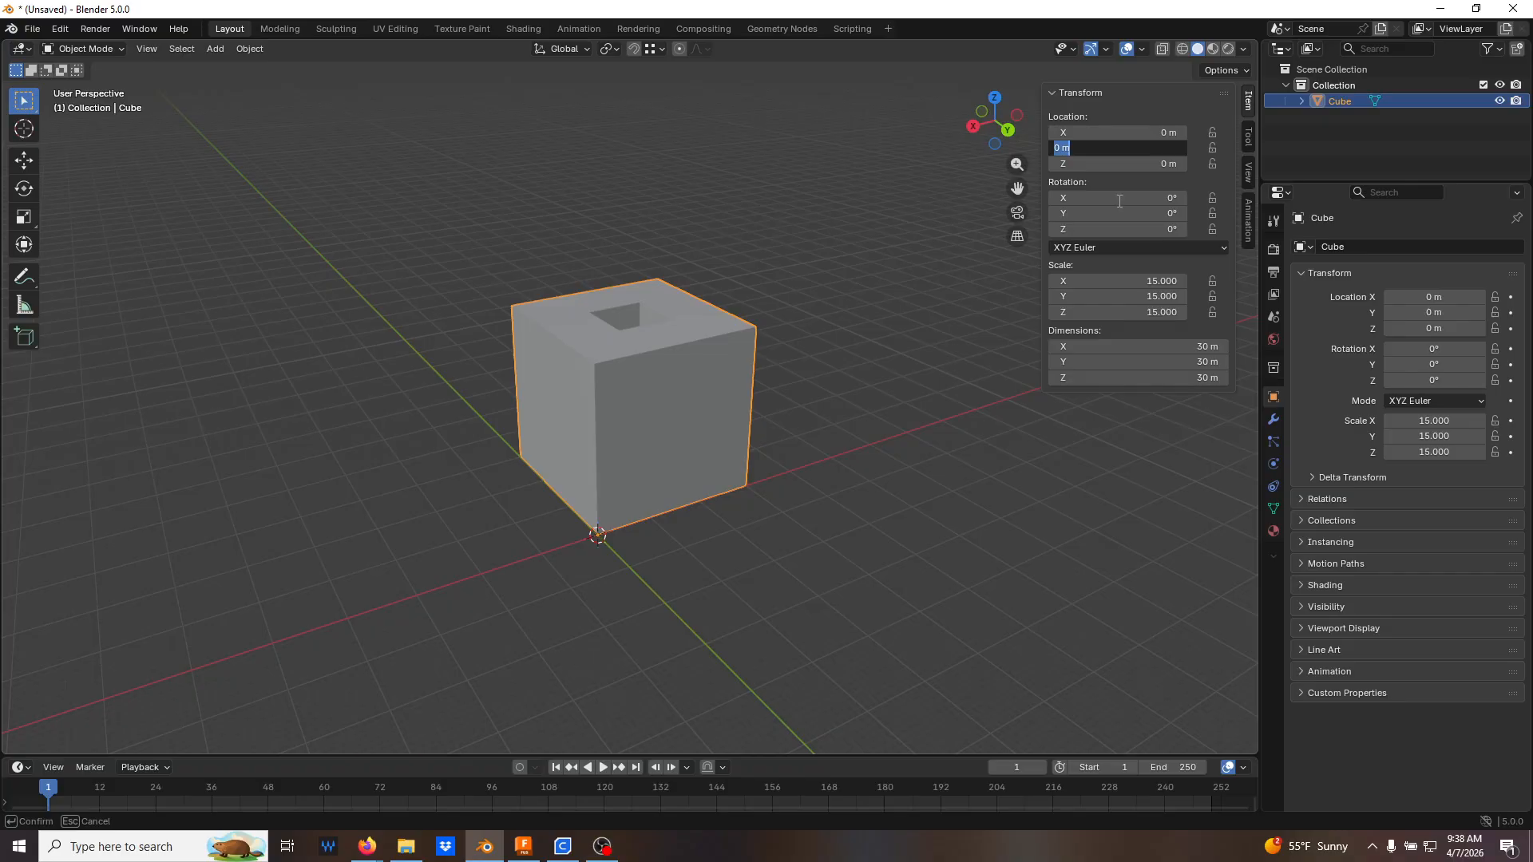
key("BackSpace")
type("-70")
key("Return")
left_click(758, 398)
middle_click_drag(758, 398, 831, 411)
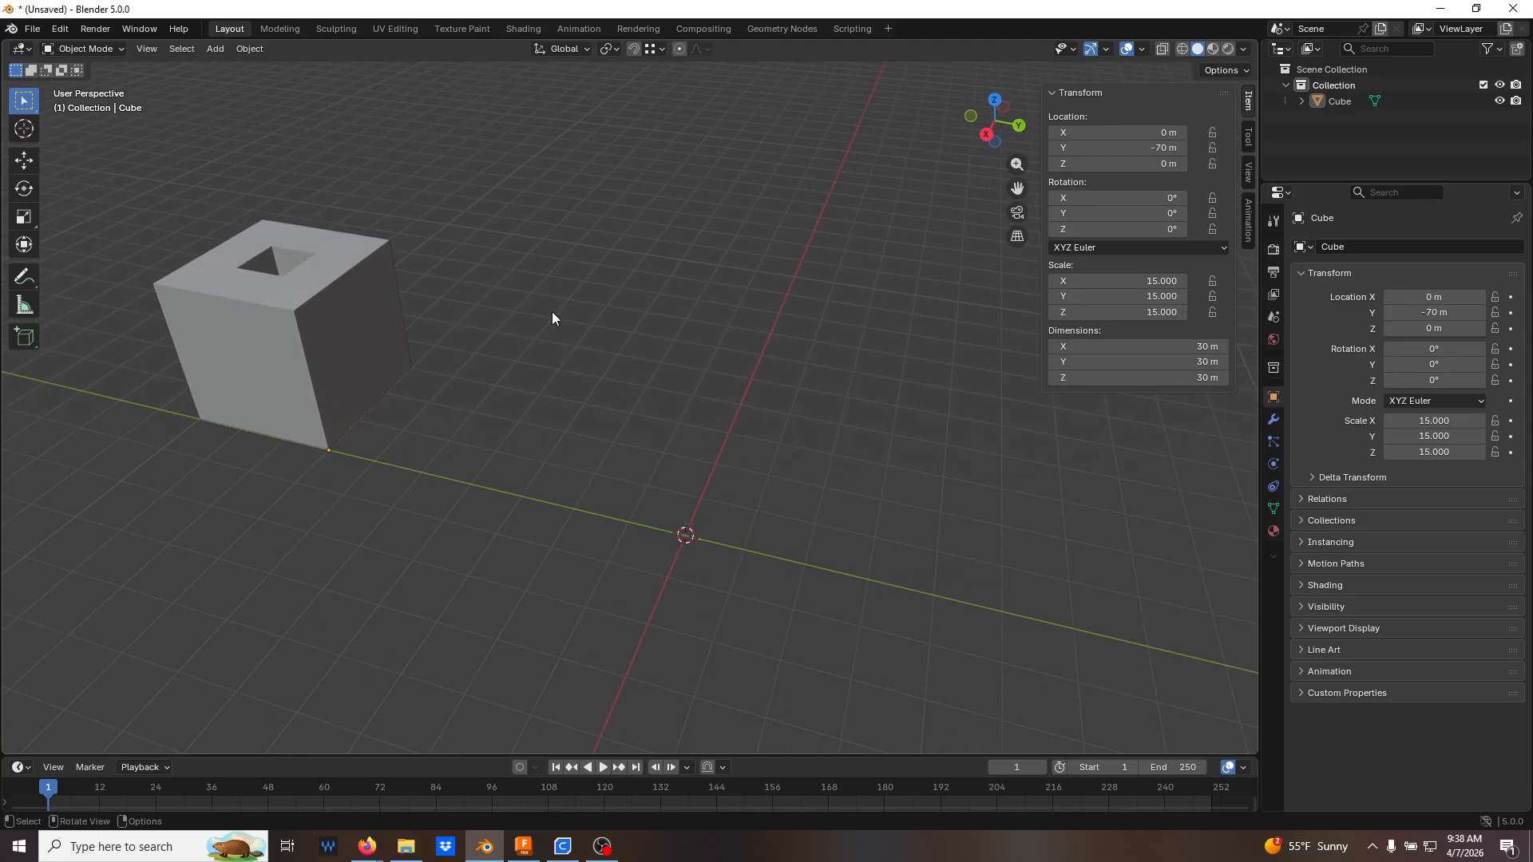
Import CubeExport02a.stl from the Desktop into the scene beside the original cube
left_click(32, 29)
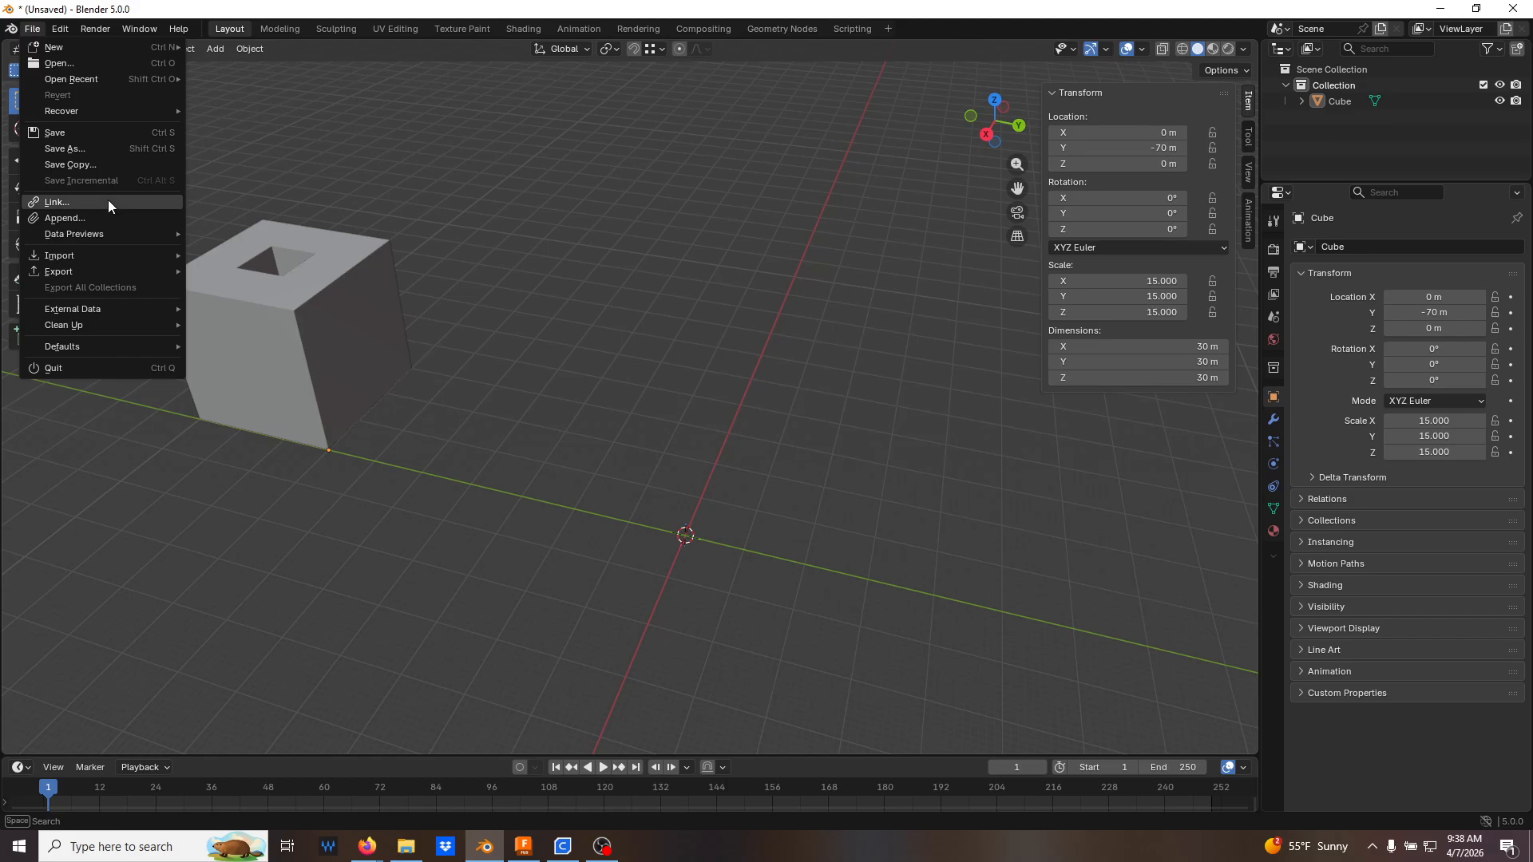
mouse_move(112, 257)
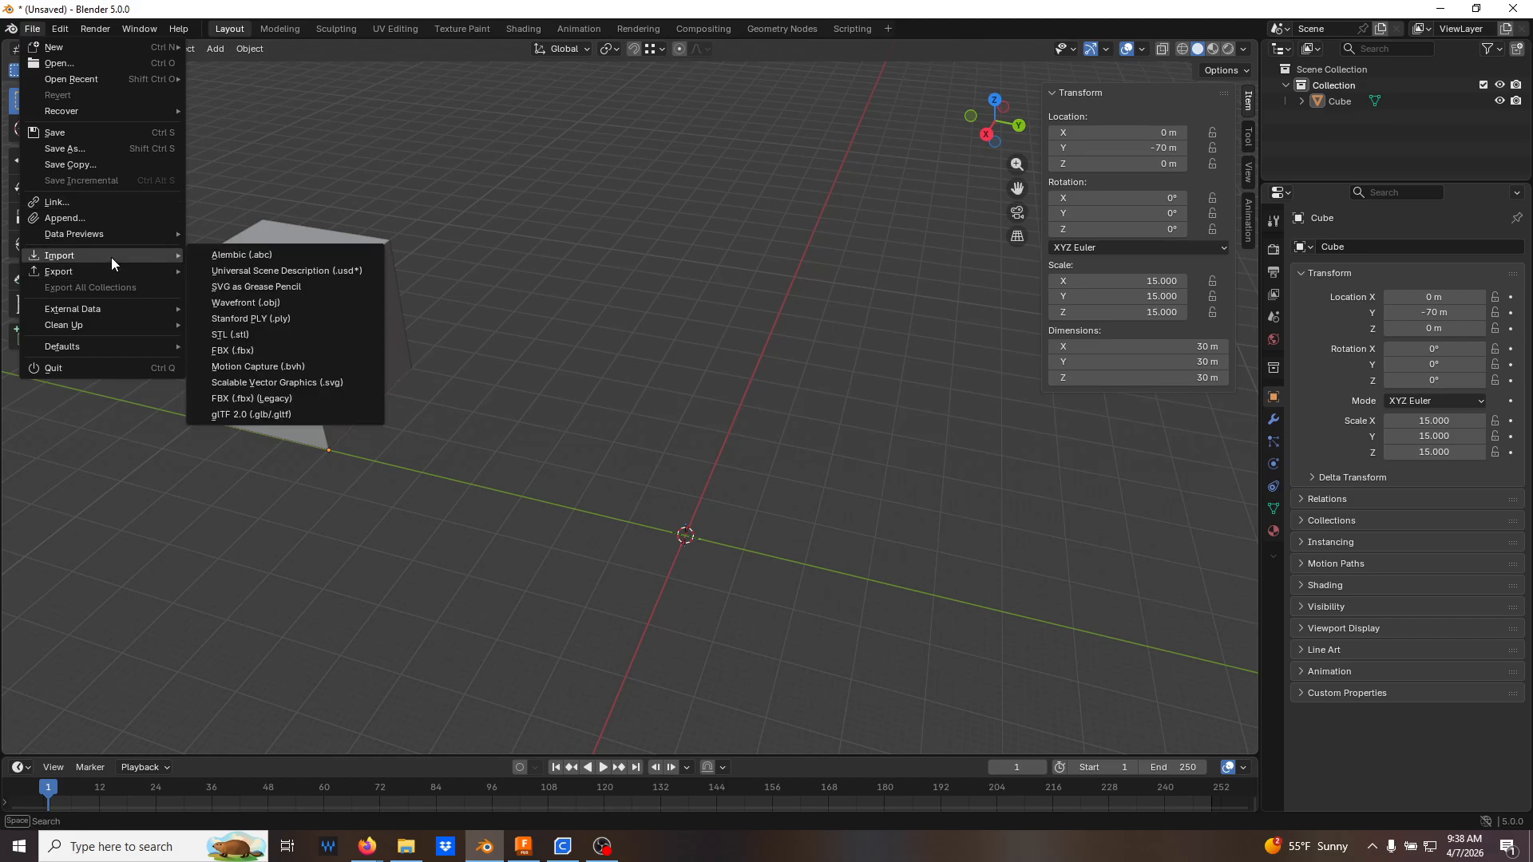
left_click(248, 337)
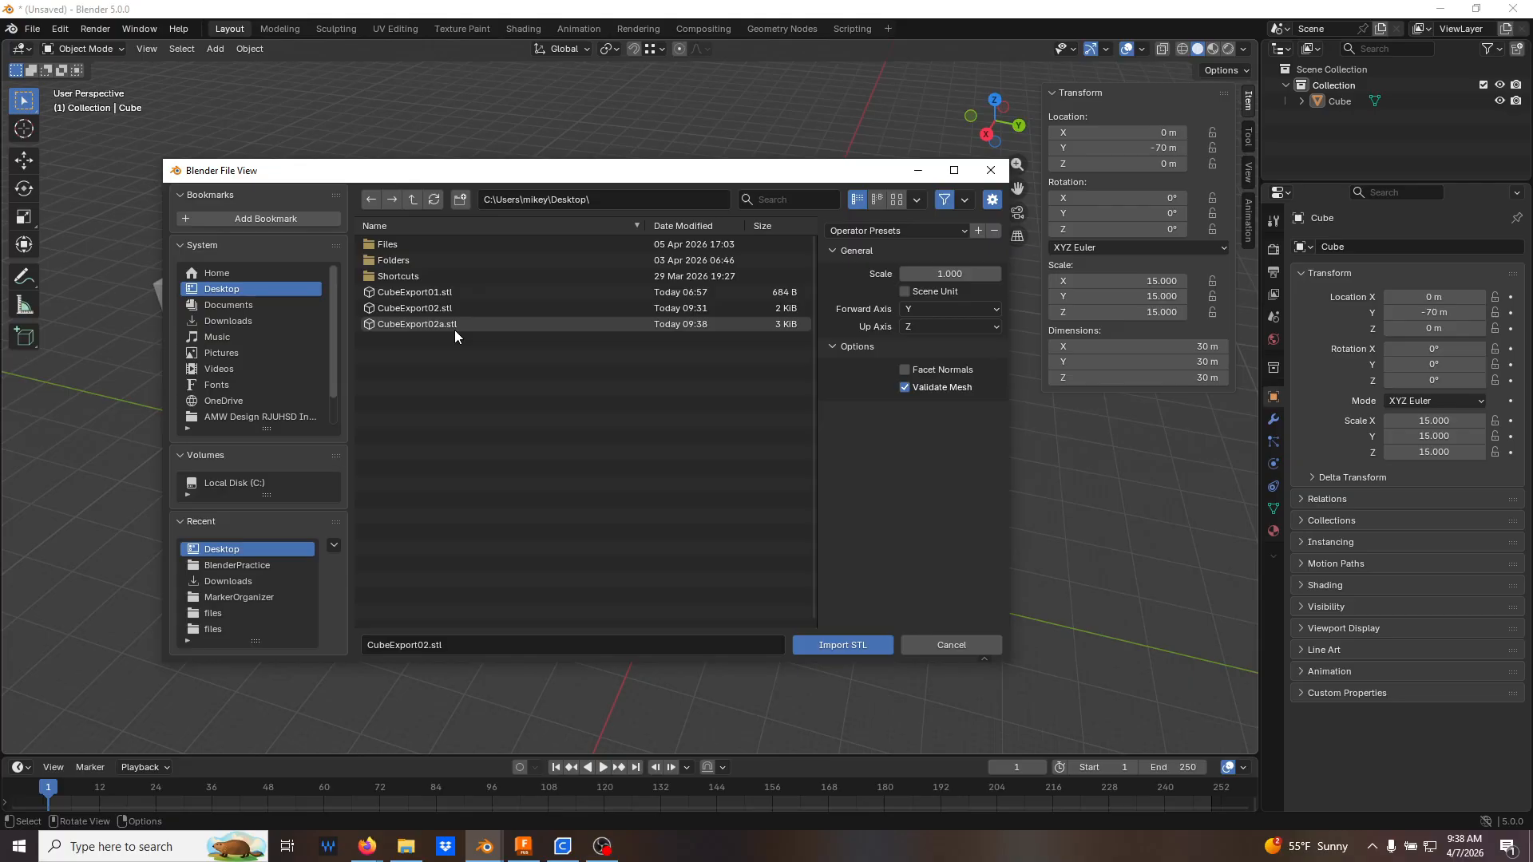
left_click(454, 326)
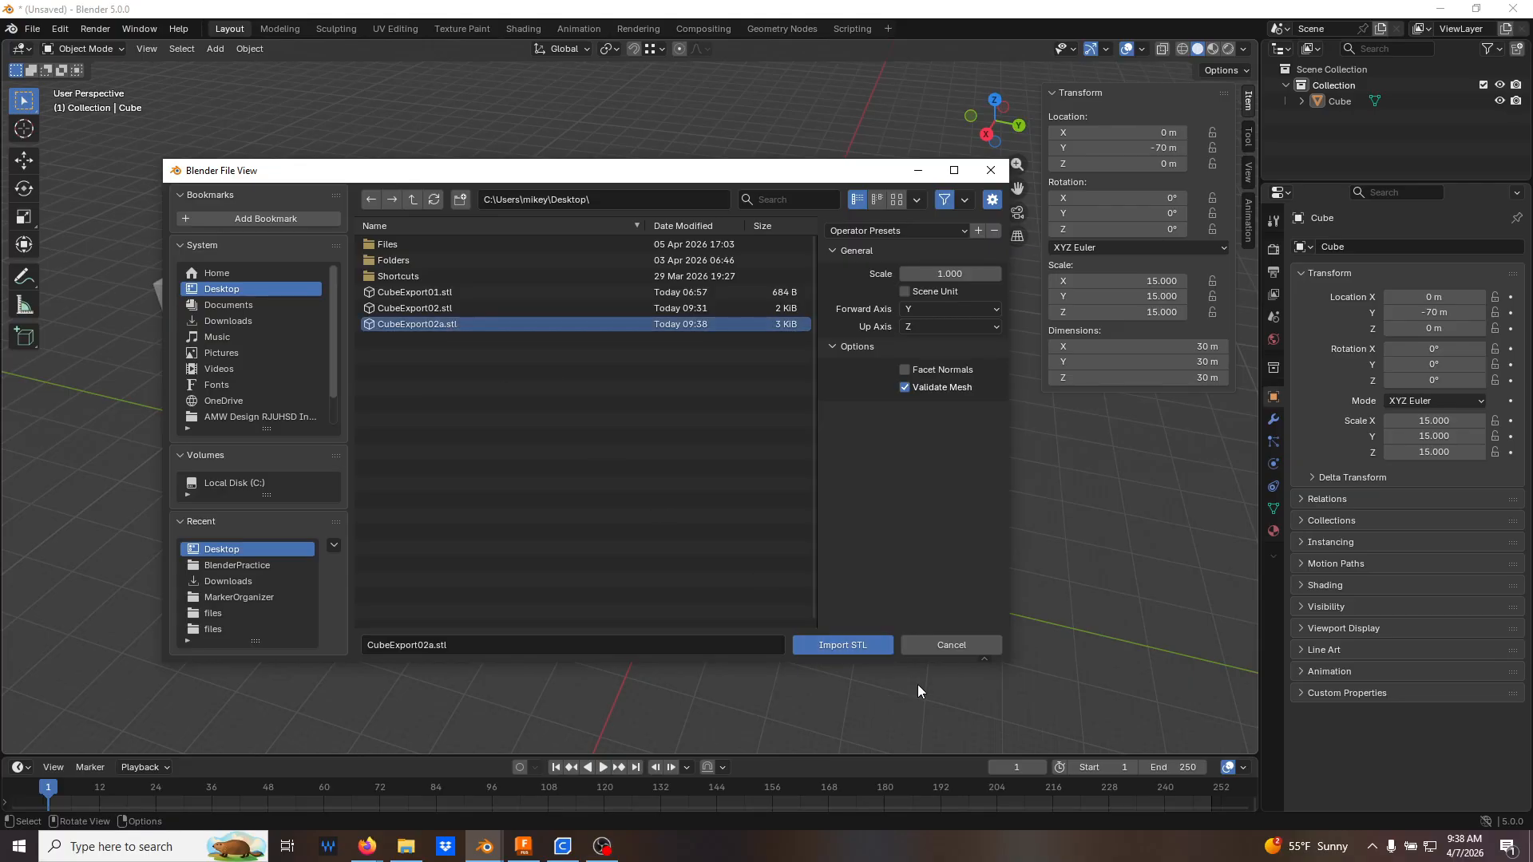
left_click(874, 646)
mouse_move(615, 414)
middle_mouse_down()
mouse_move(635, 384)
mouse_move(633, 436)
middle_mouse_up()
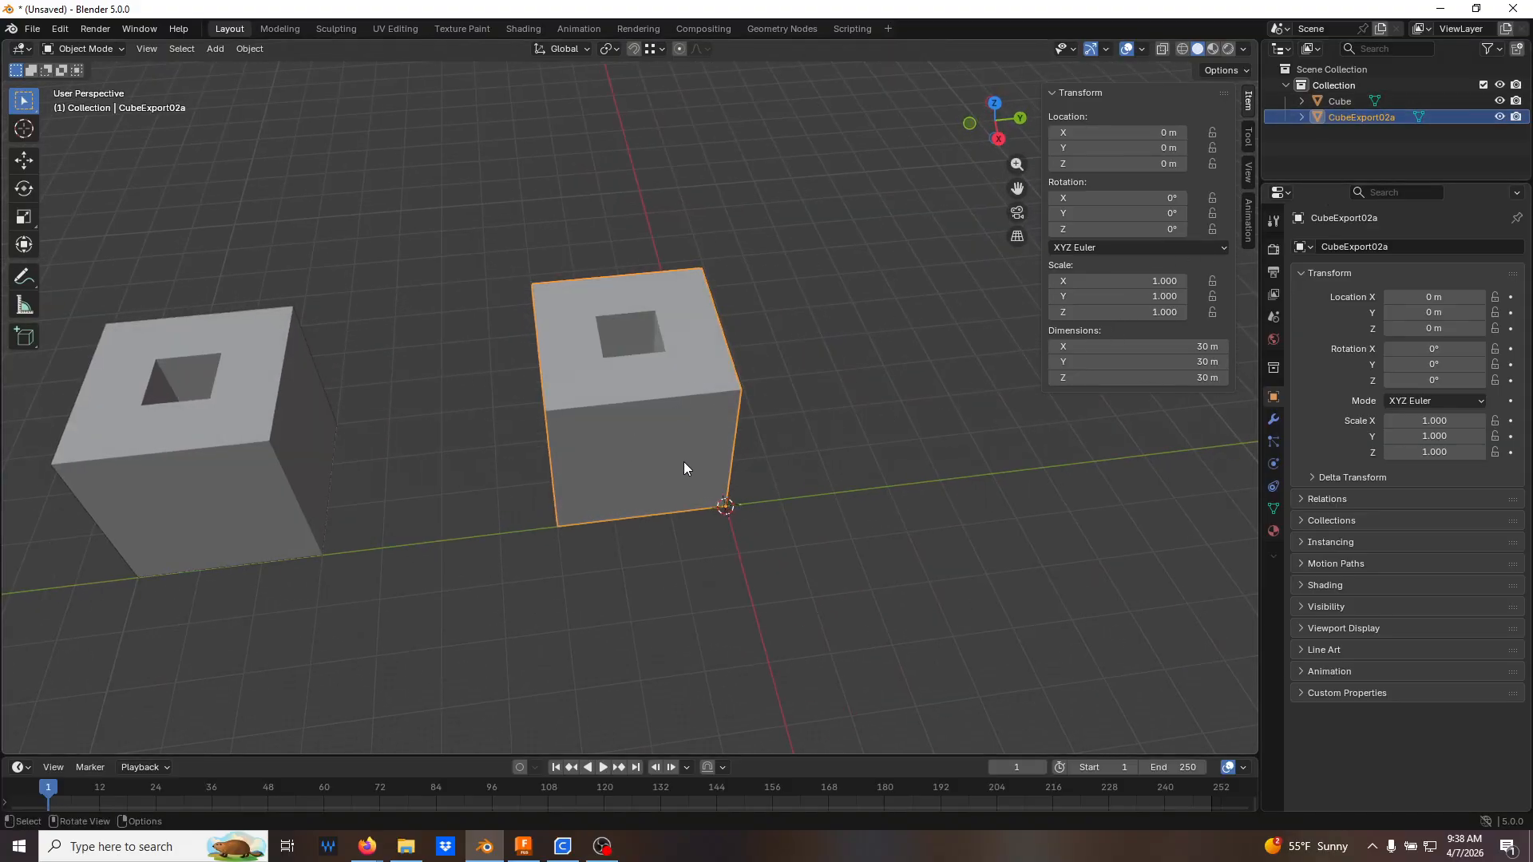
Examine the face layout of the imported cube in Edit Mode, from several angles and in the right orthographic view
key("Tab")
middle_click_drag(684, 465, 637, 431)
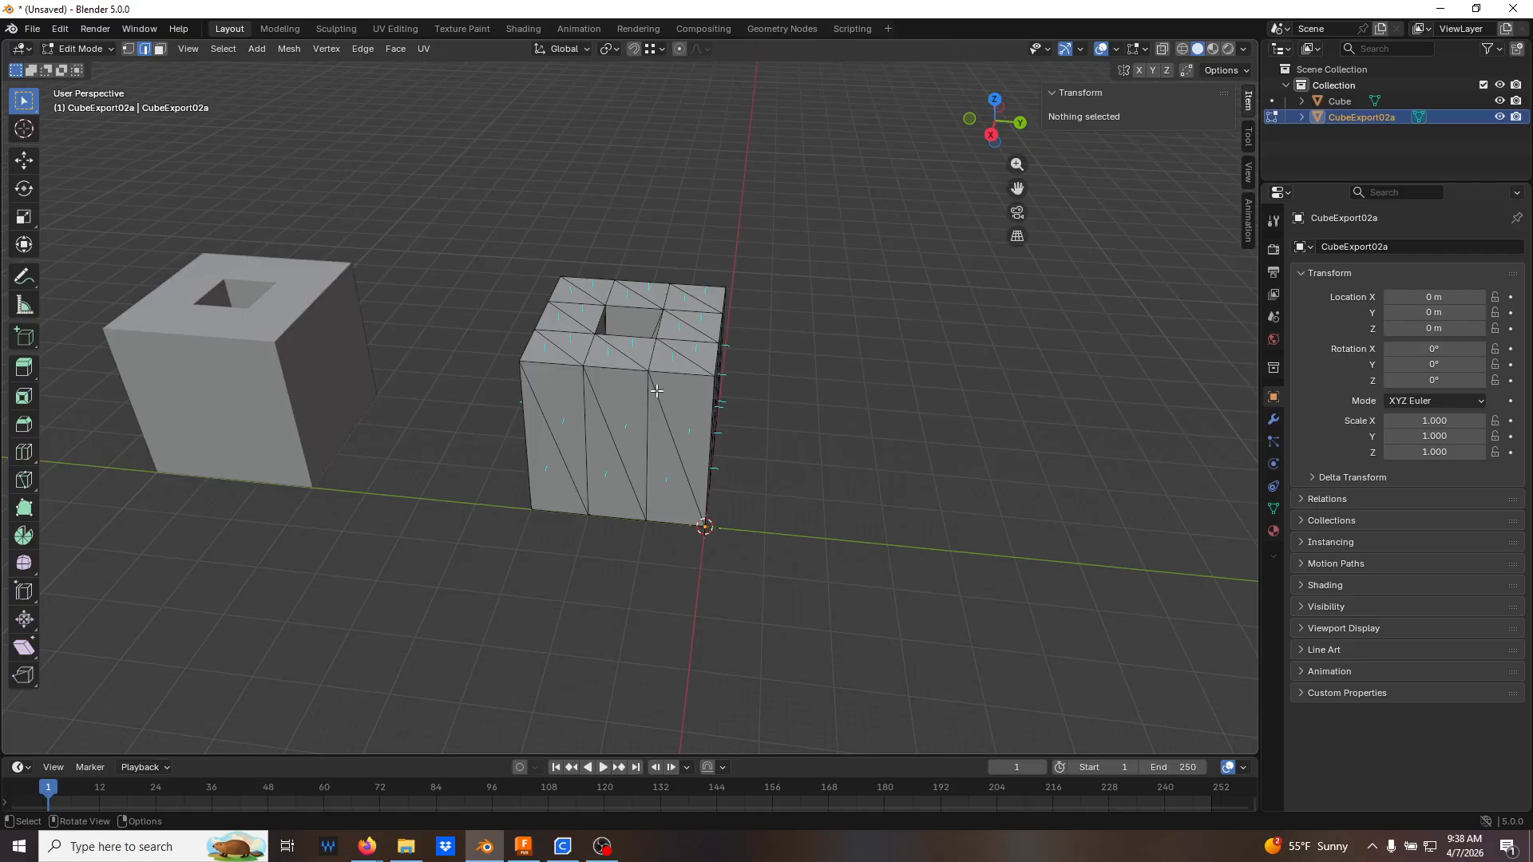
middle_click_drag(682, 392, 671, 463)
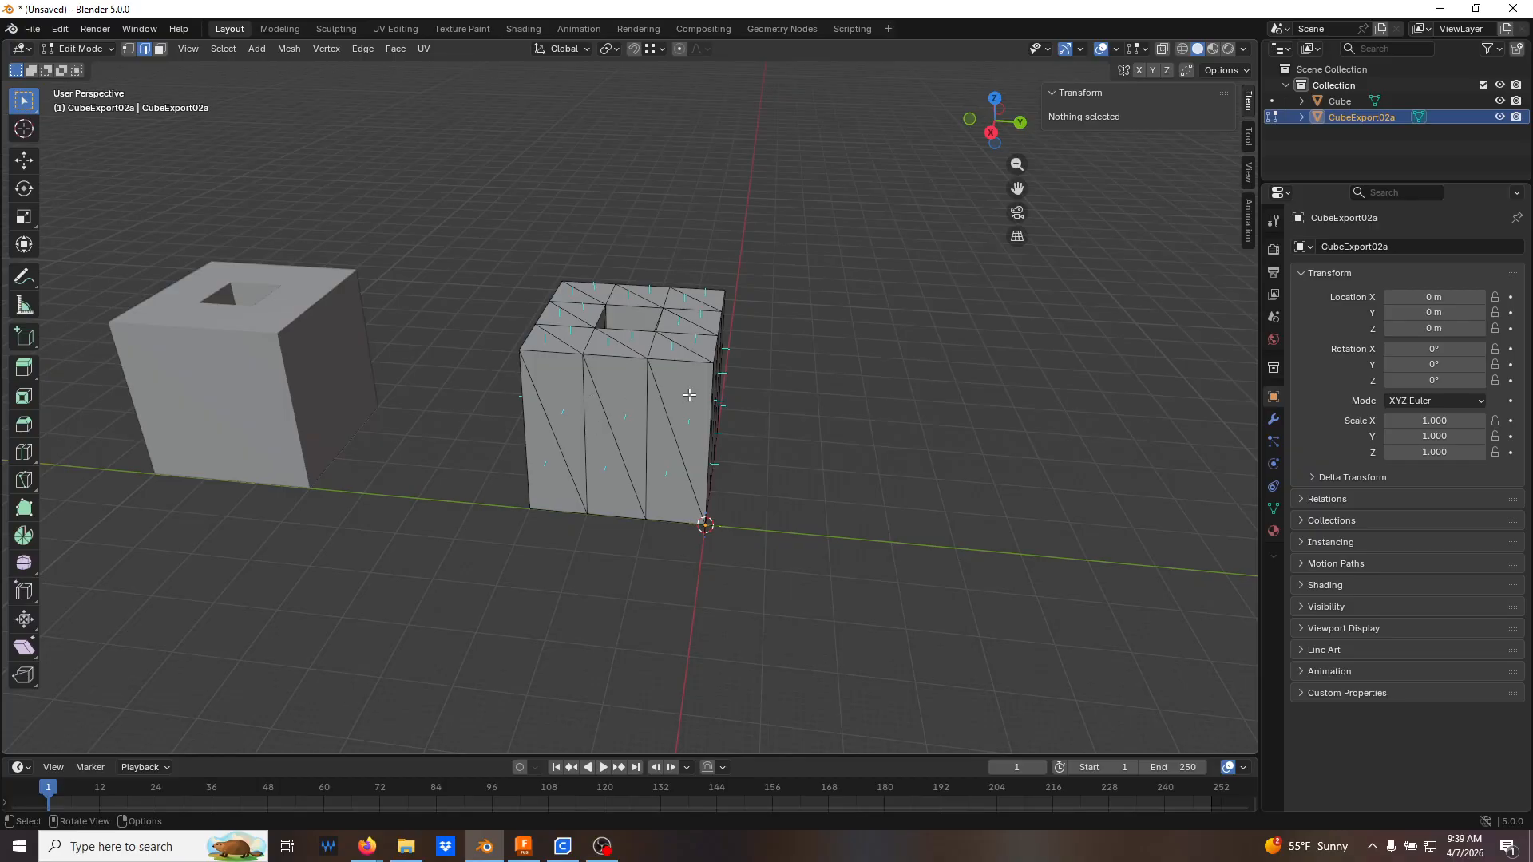
mouse_move(651, 417)
middle_mouse_down()
mouse_move(702, 391)
mouse_move(679, 319)
mouse_move(650, 445)
mouse_move(659, 405)
middle_mouse_up()
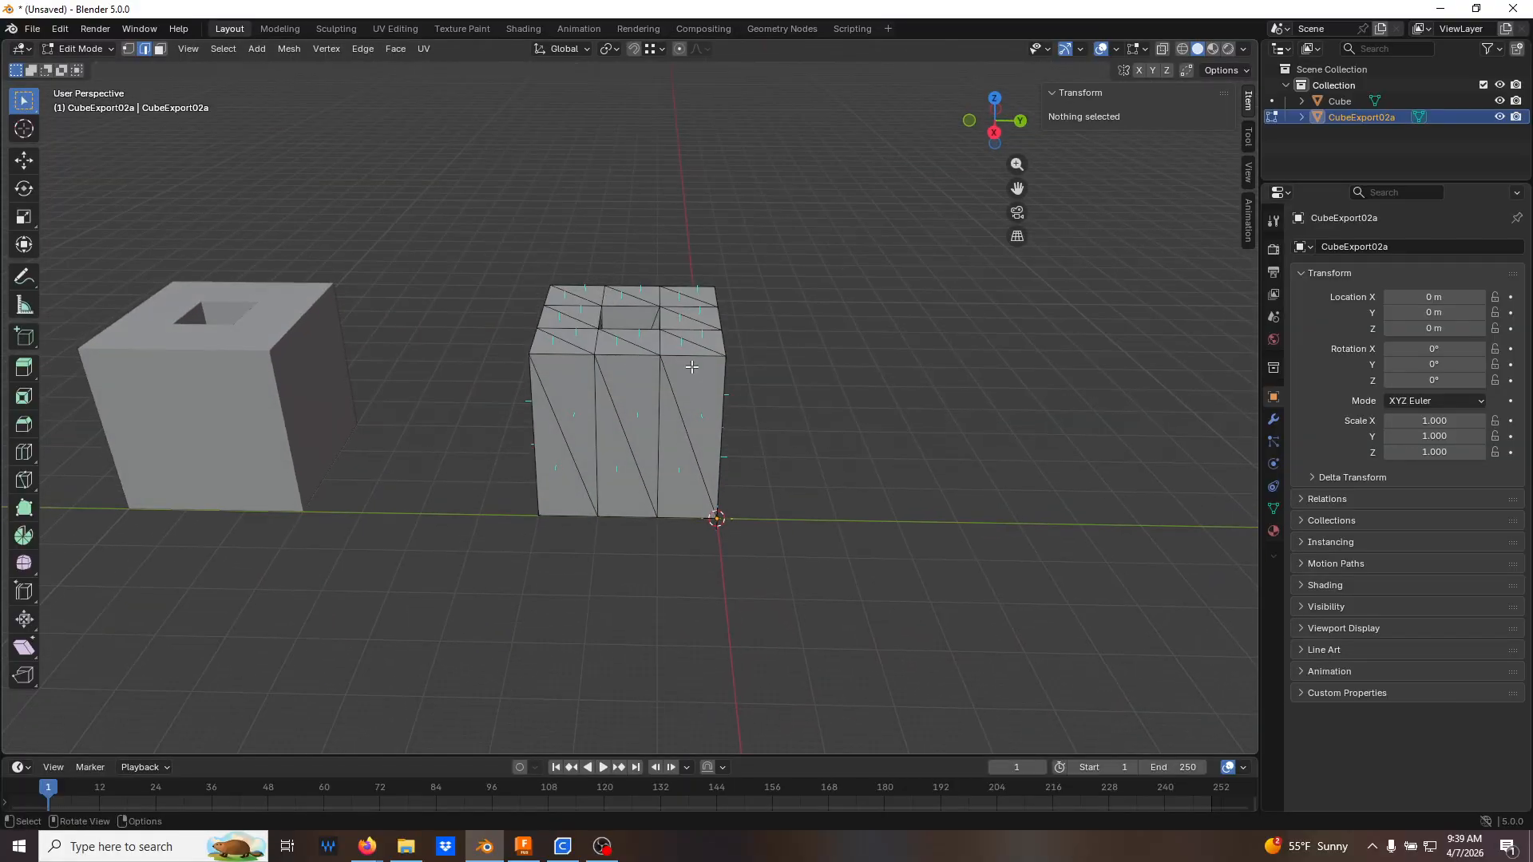
key("KP_1")
key("KP_3")
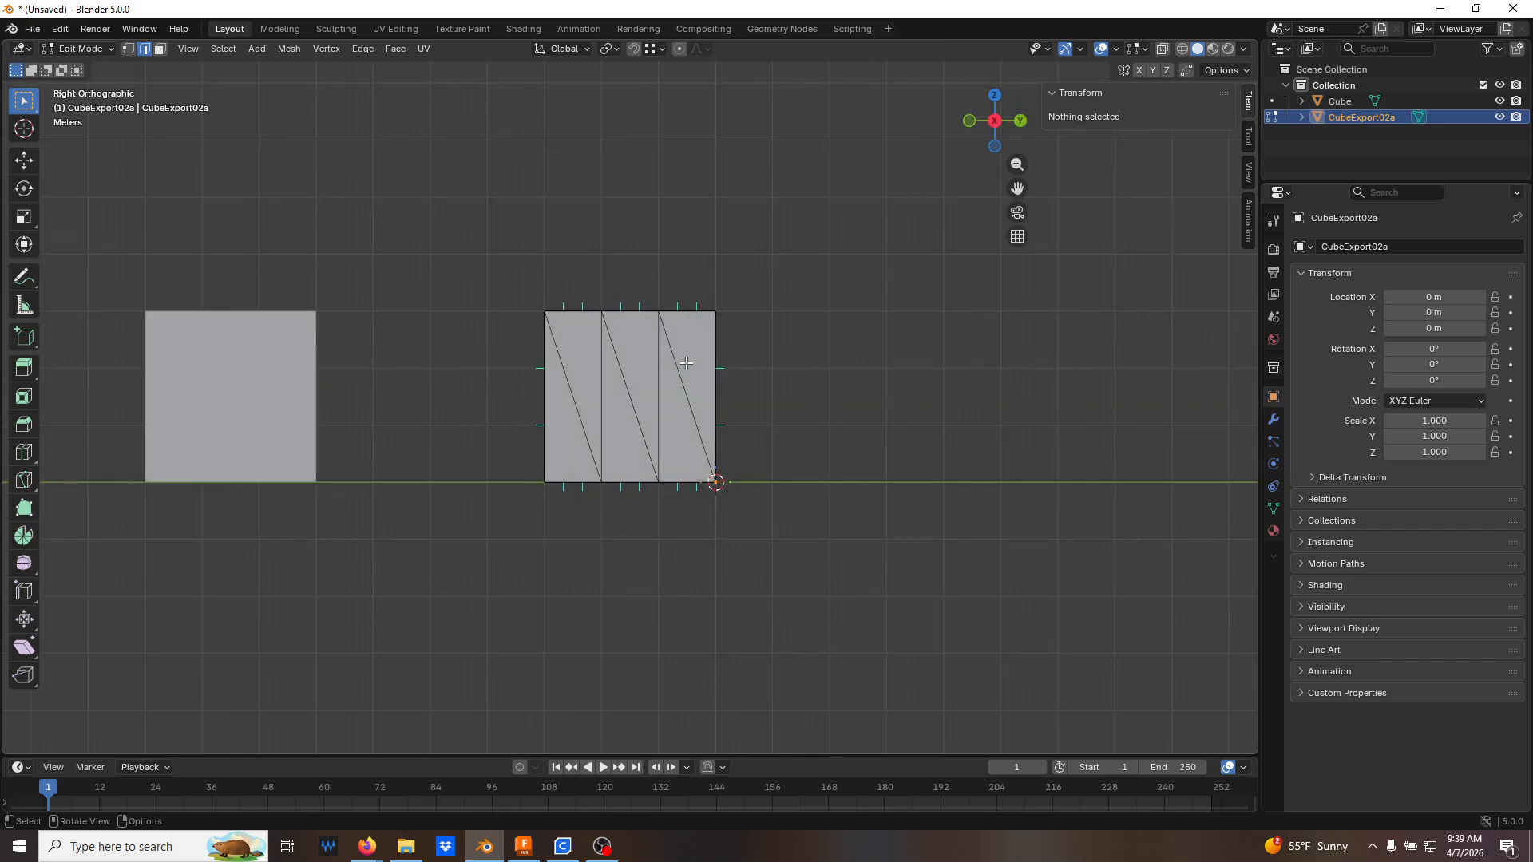
With X-ray on, box-select the imported cube's inner vertical edges nearest the original cube, clear the selection, turn off X-ray and return to Object Mode
key("alt+z")
left_click_drag(573, 253, 610, 596)
middle_click_drag(616, 589, 675, 621)
key("alt+a")
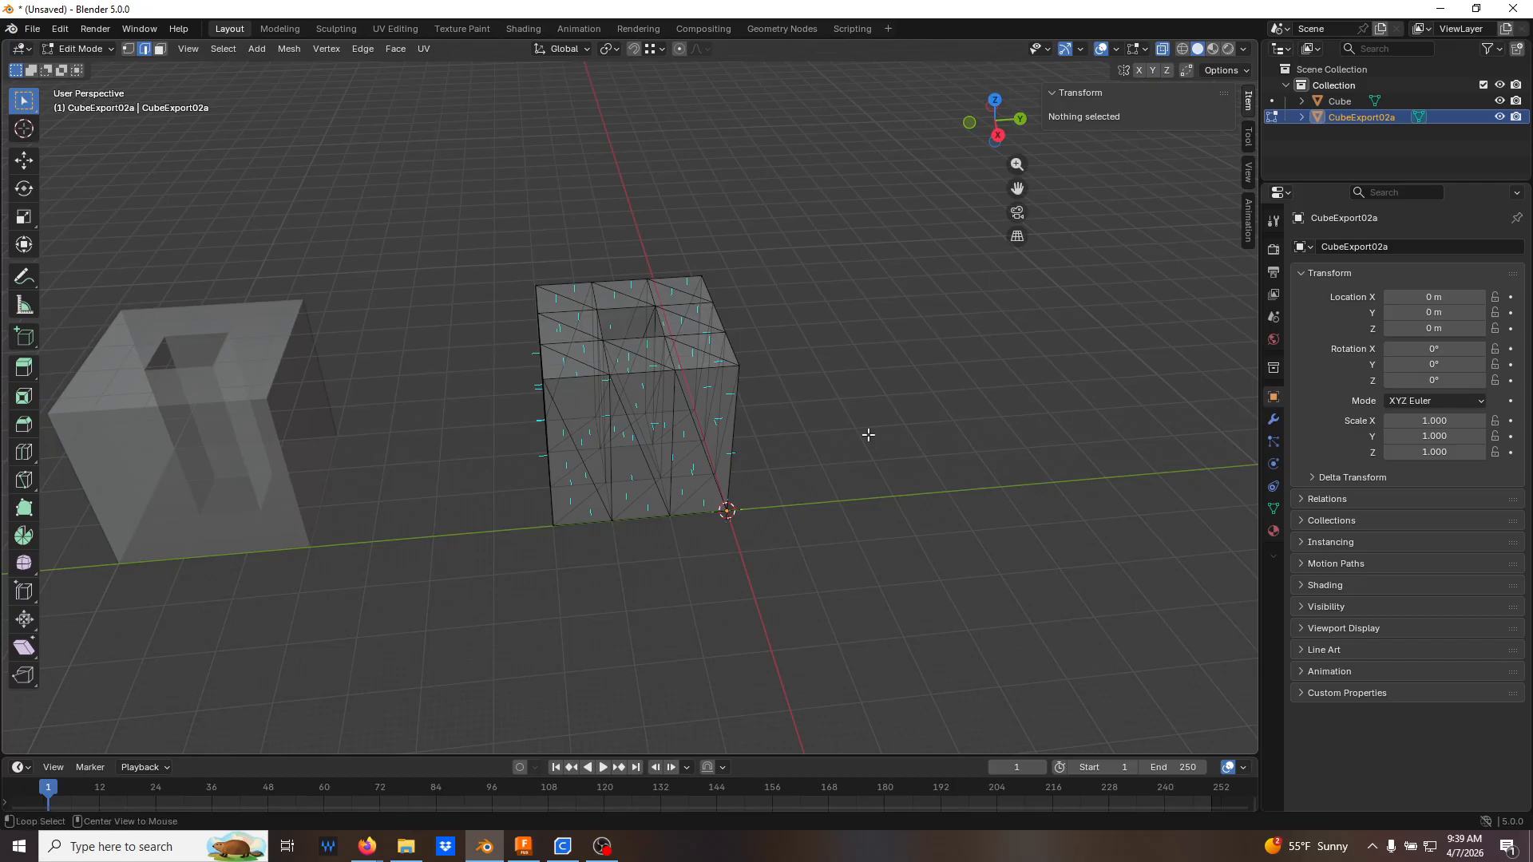
key("alt+z")
middle_click_drag(903, 349, 833, 370)
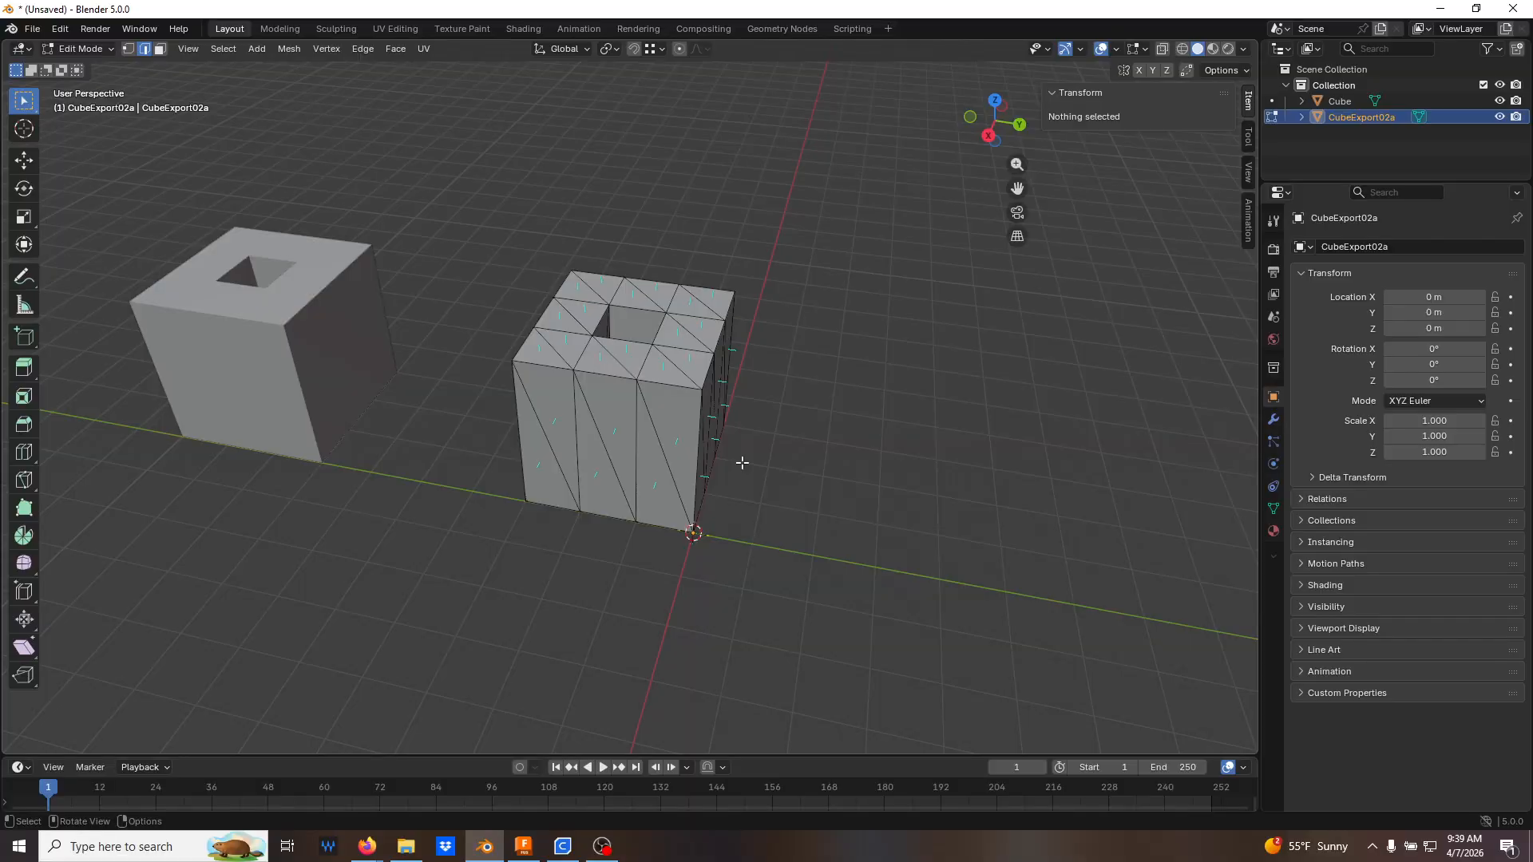
key("Tab")
Select both the original and the imported cube and delete them
scroll(708, 481, "down", 4)
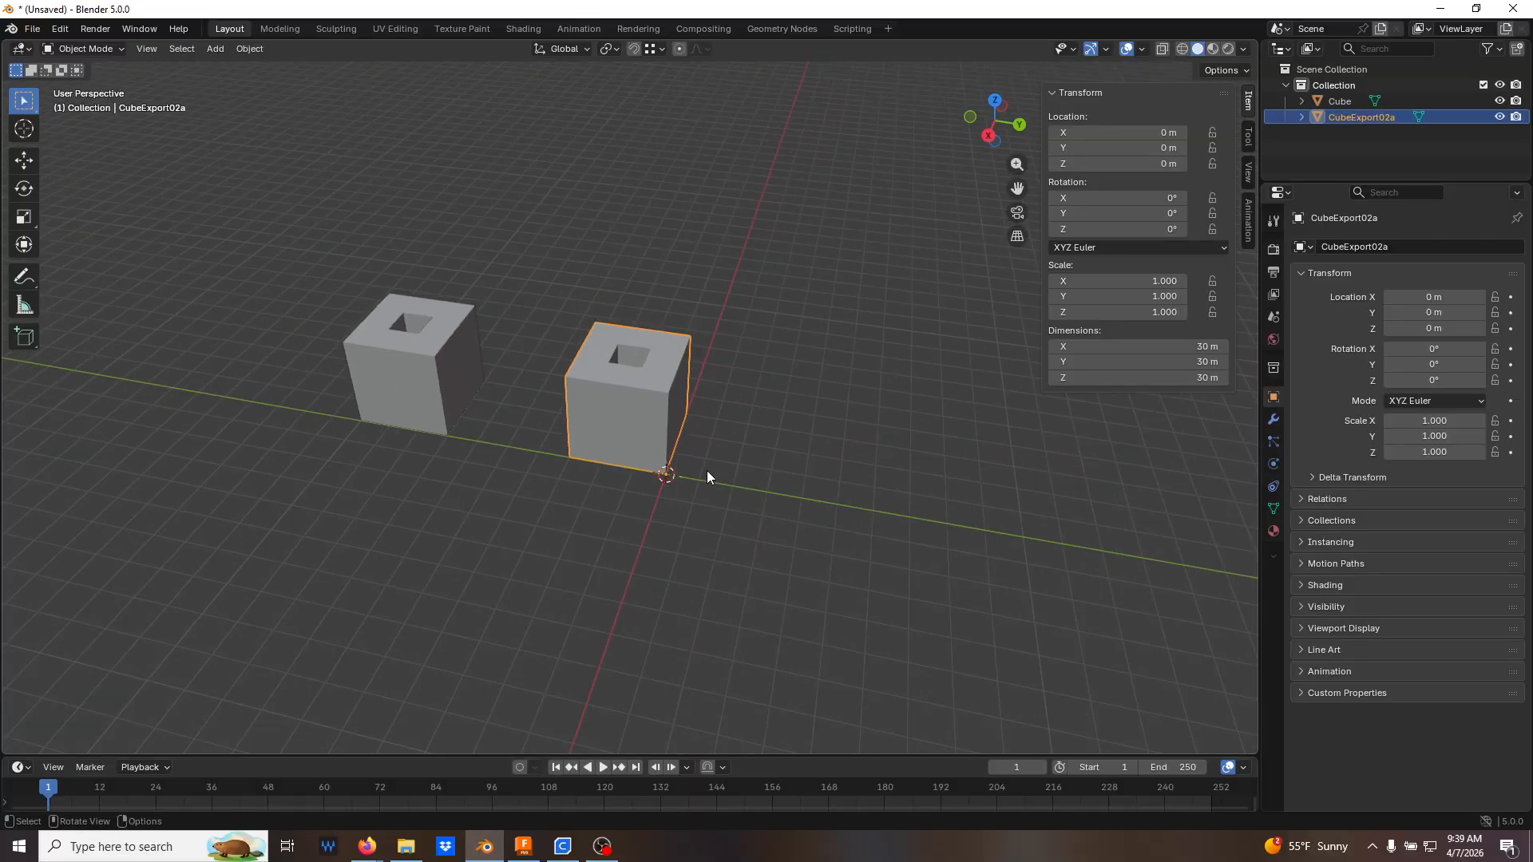
key("a")
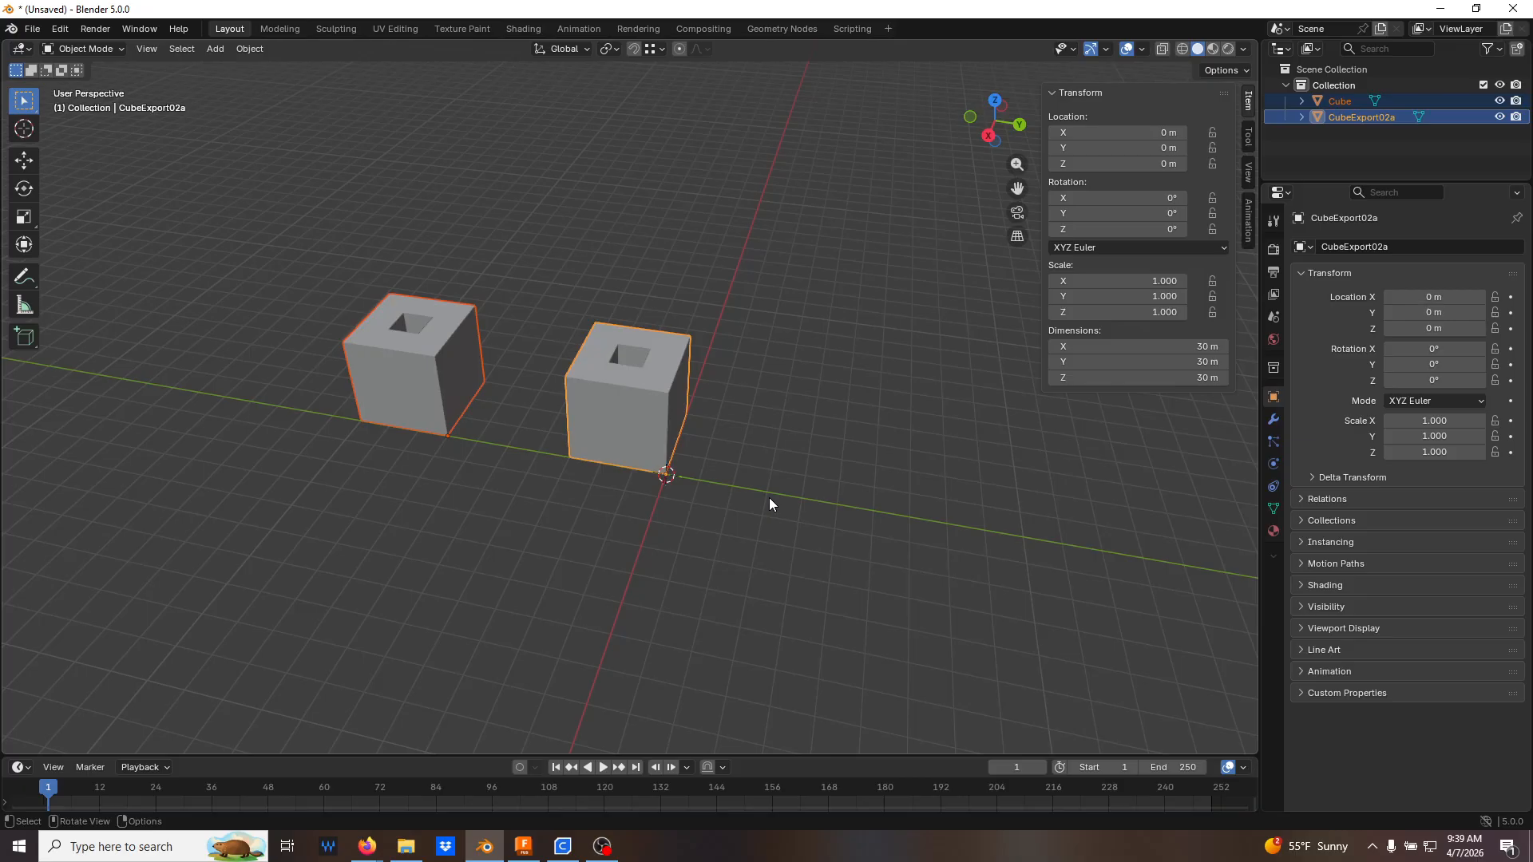
key("x")
left_click(742, 498)
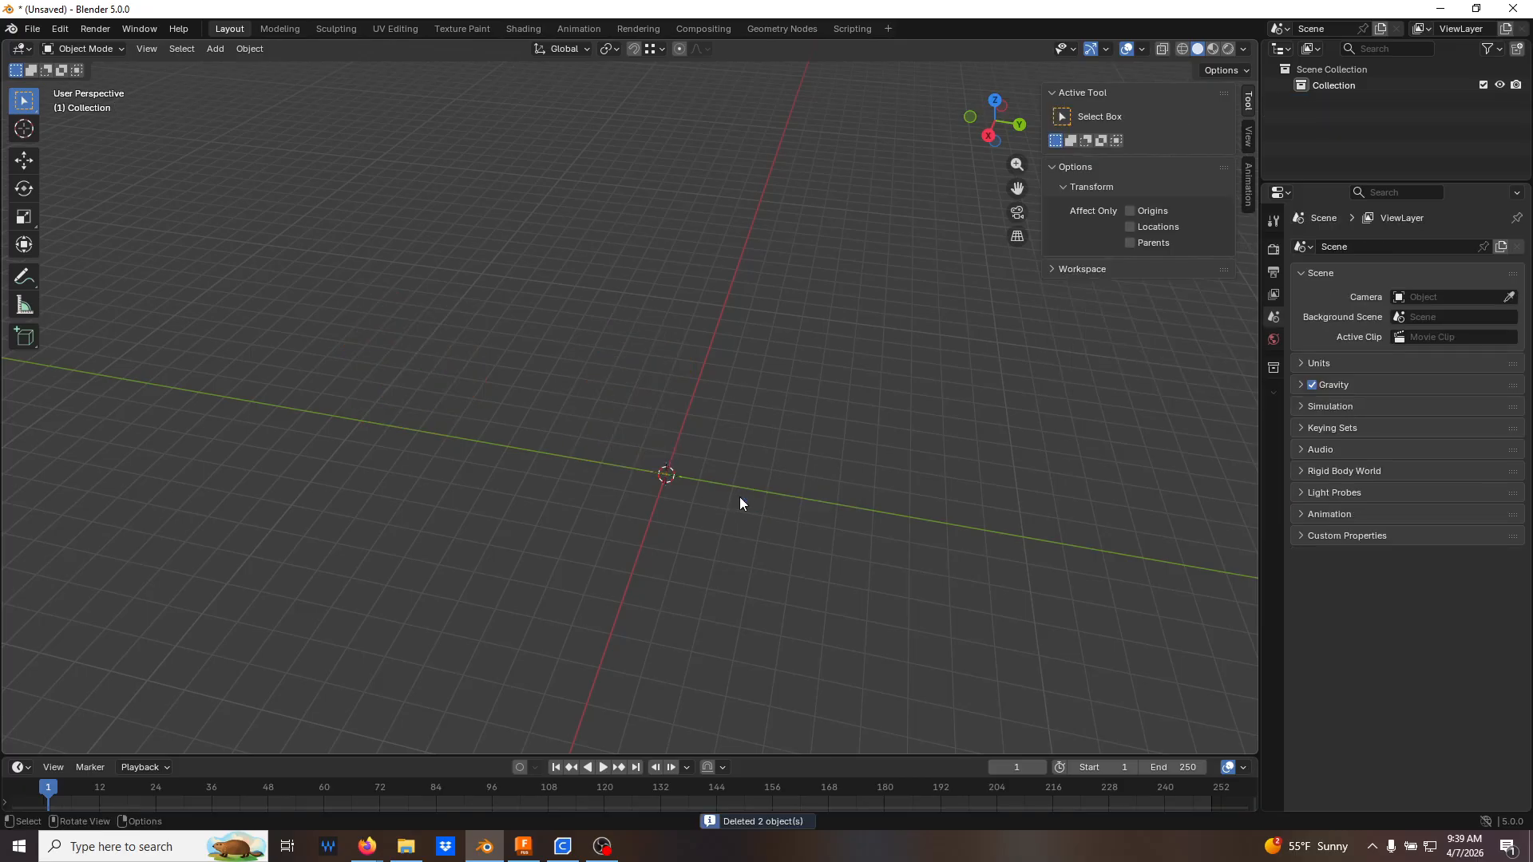
Add a mesh plane at the world origin and frame it in the viewport
scroll(713, 501, "down", 4)
scroll(713, 501, "up", 5)
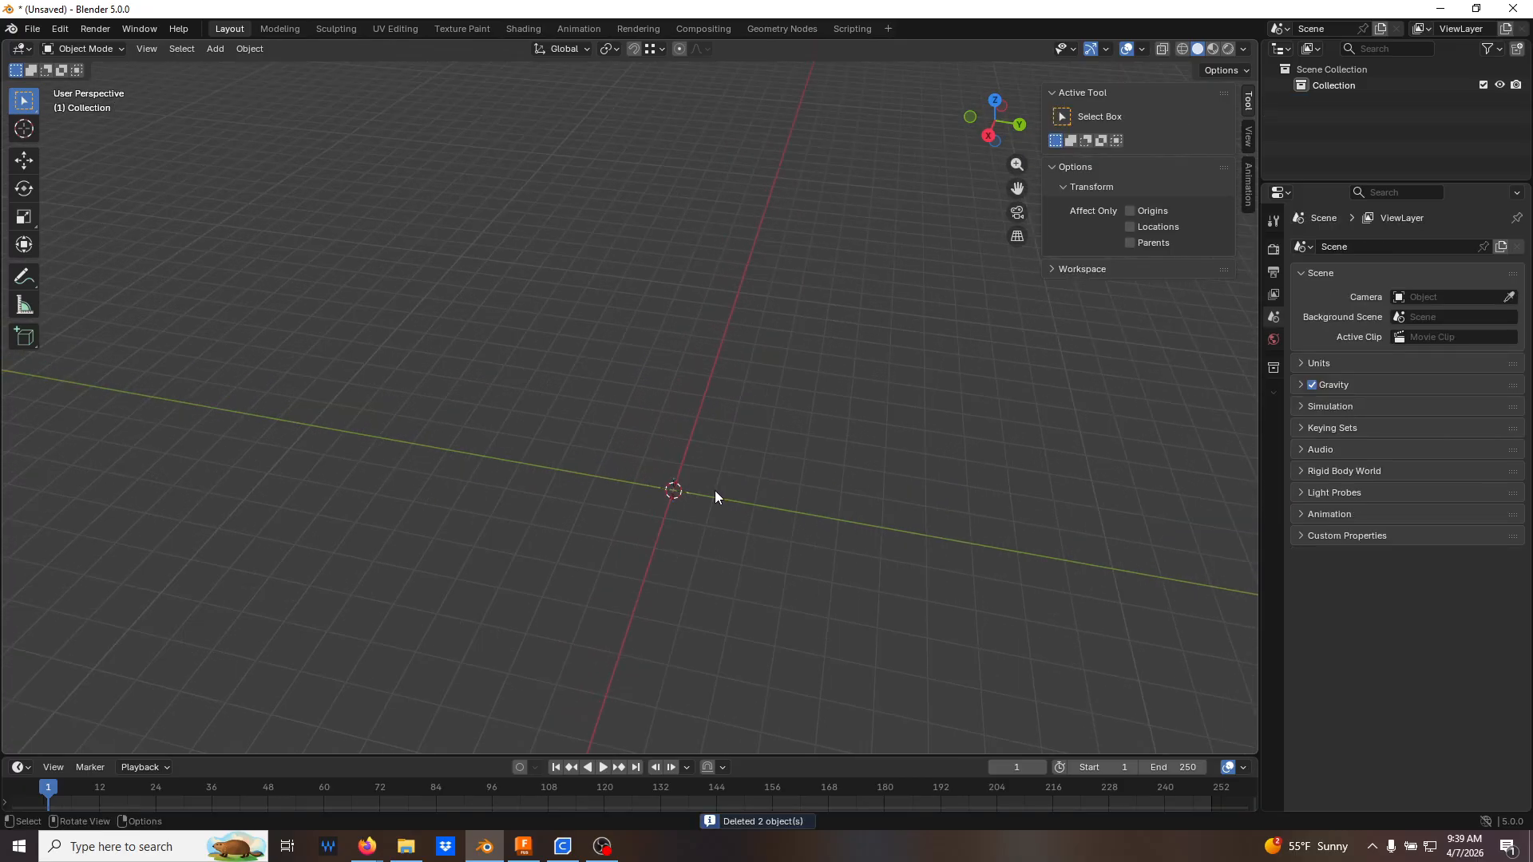
key("shift+a")
mouse_move(748, 499)
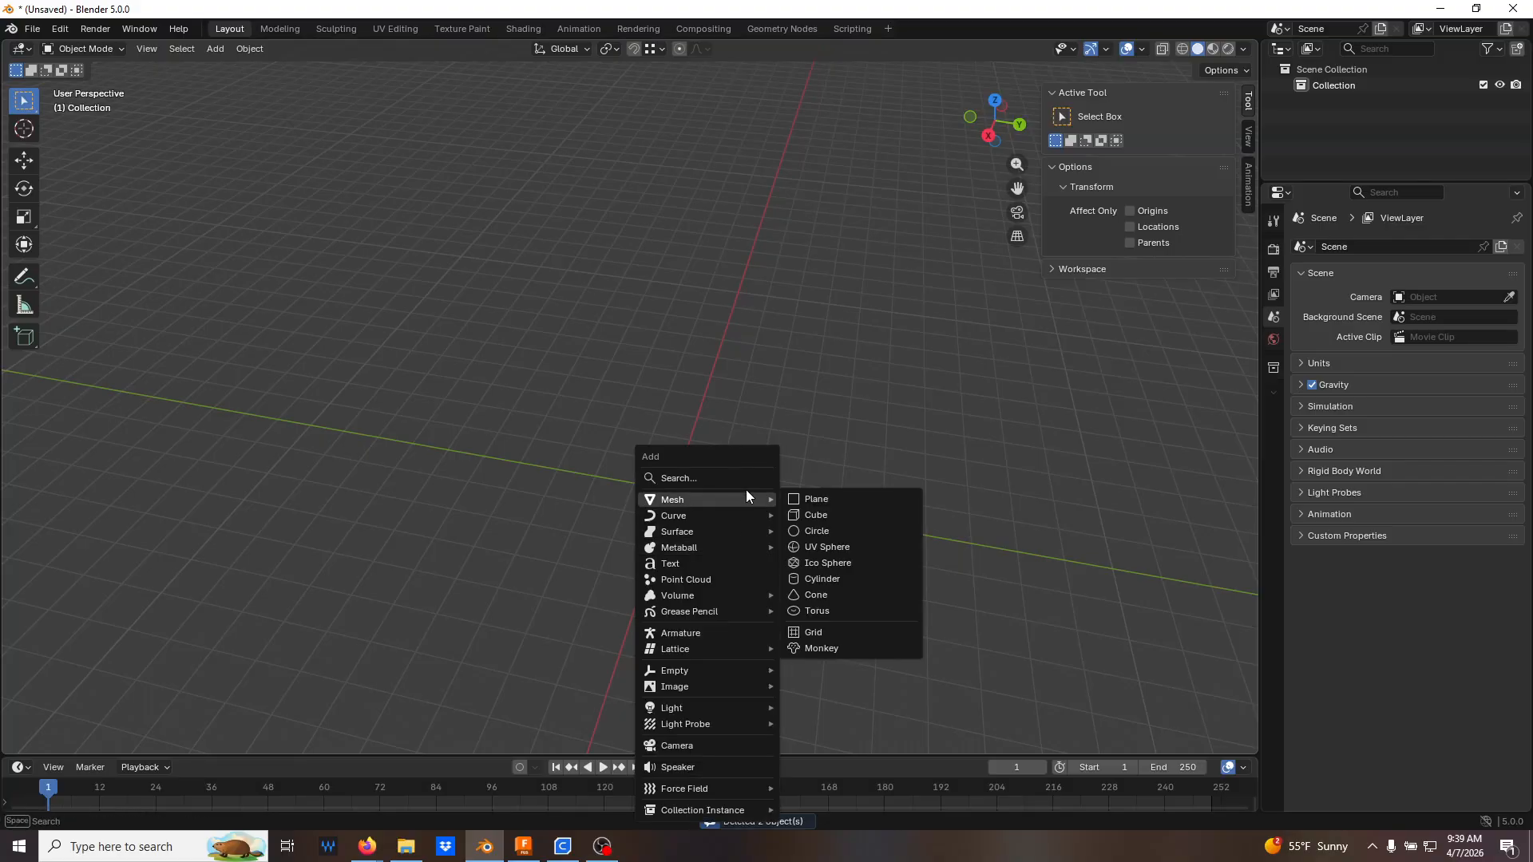
left_click(818, 499)
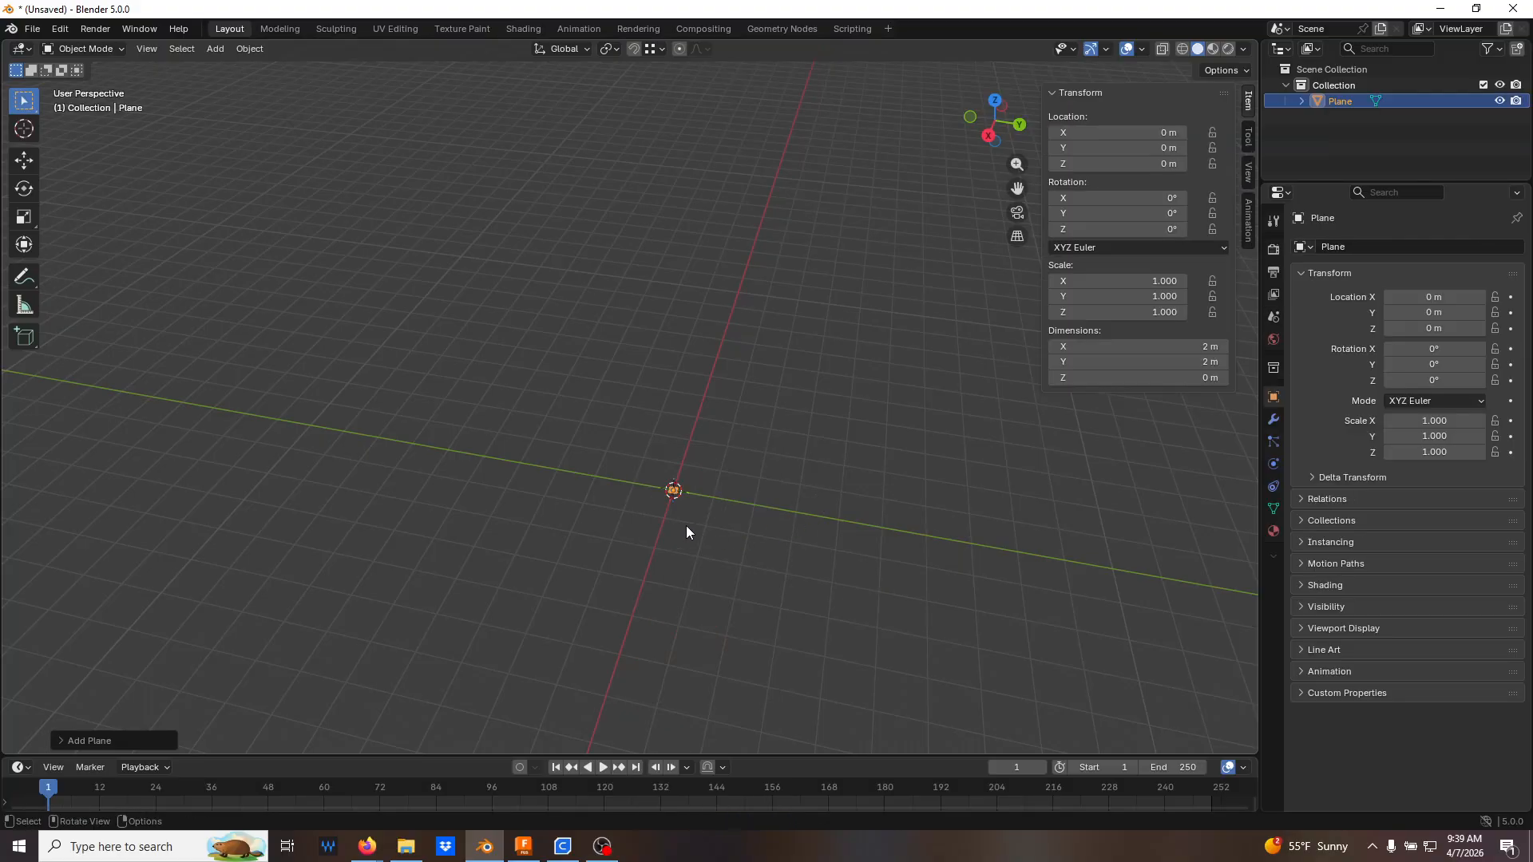
key("KP_Decimal")
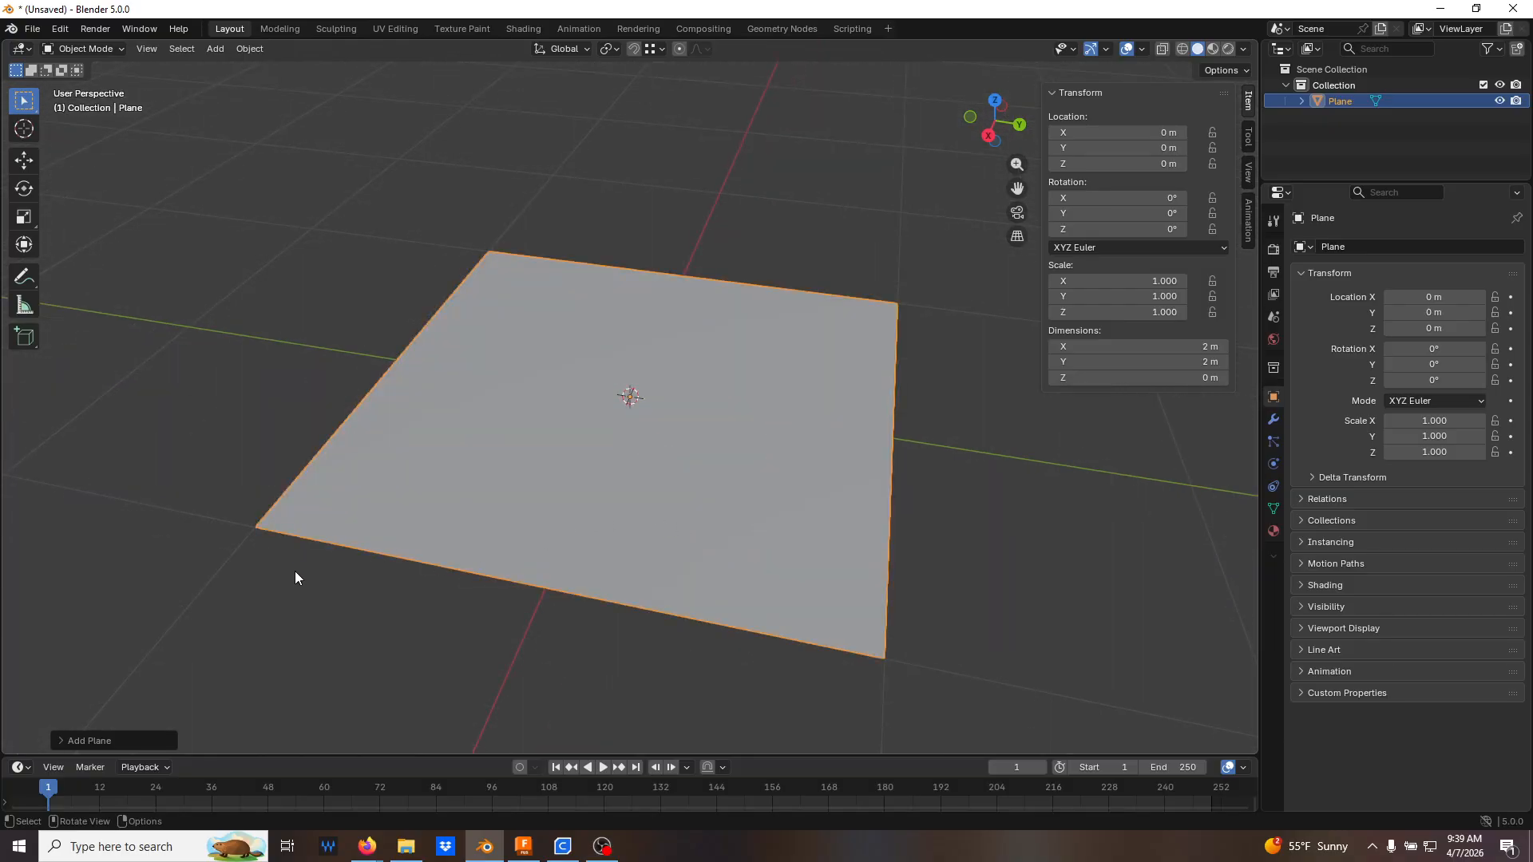
In Edit Mode, snap the 3D cursor to the plane's corner vertex at X 1 m, Y -1 m, and return to Object Mode
key("Tab")
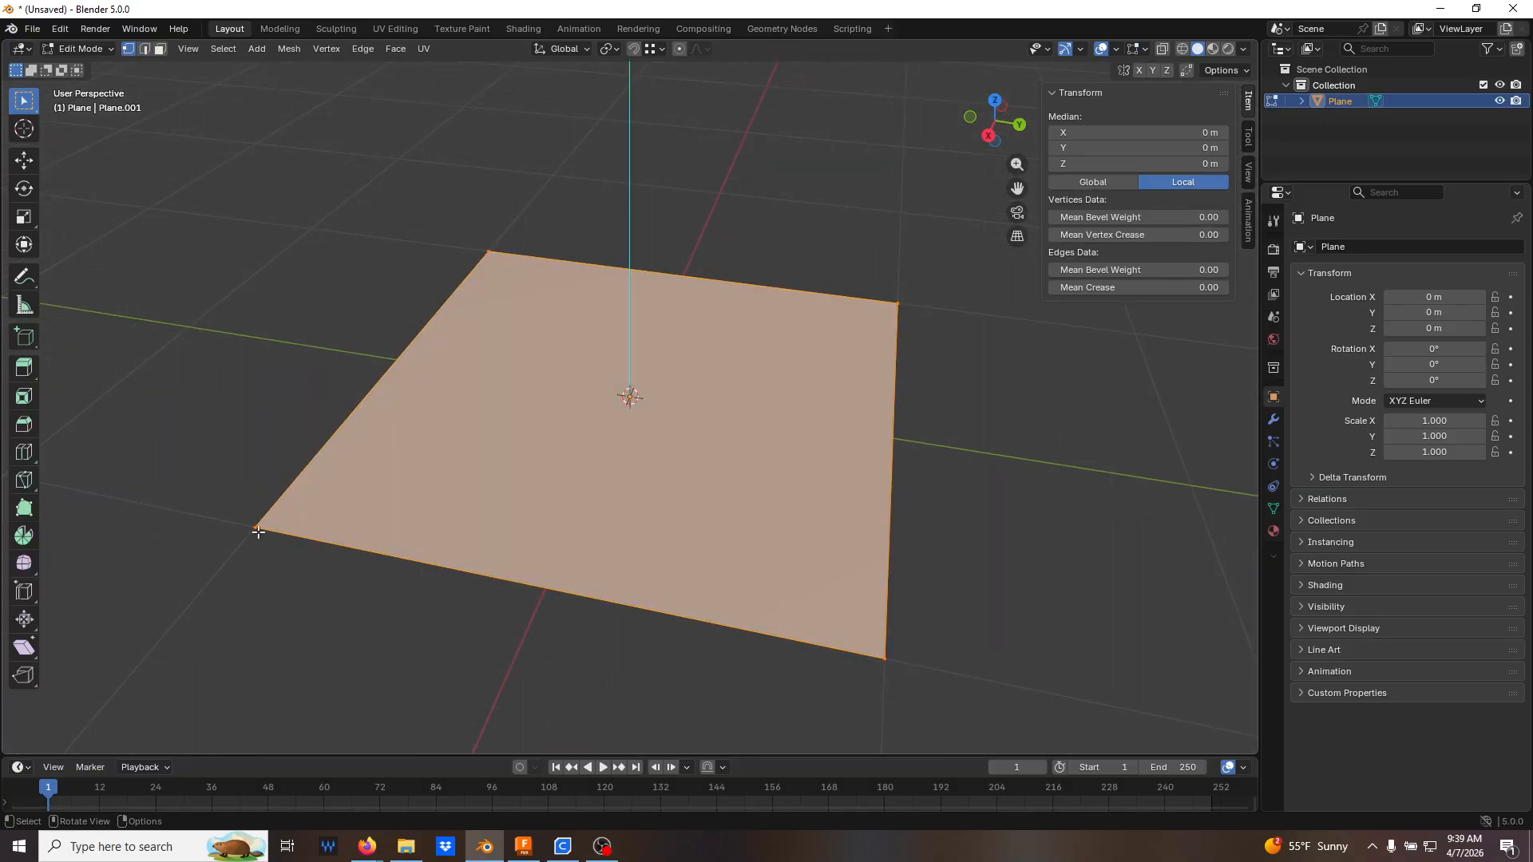
left_click(256, 531)
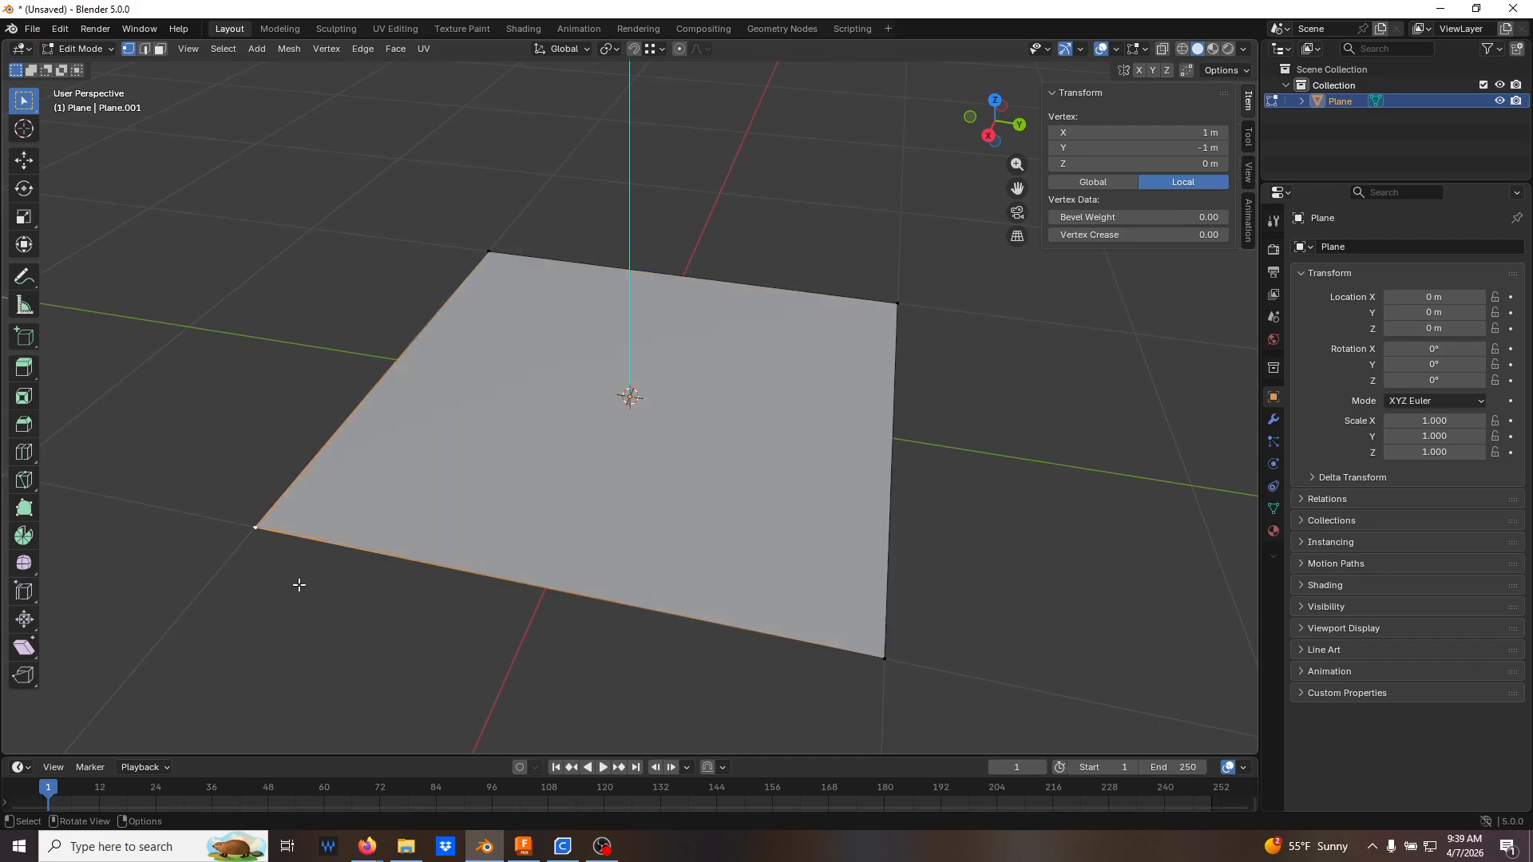
key("shift+s")
left_click(309, 679)
key("Tab")
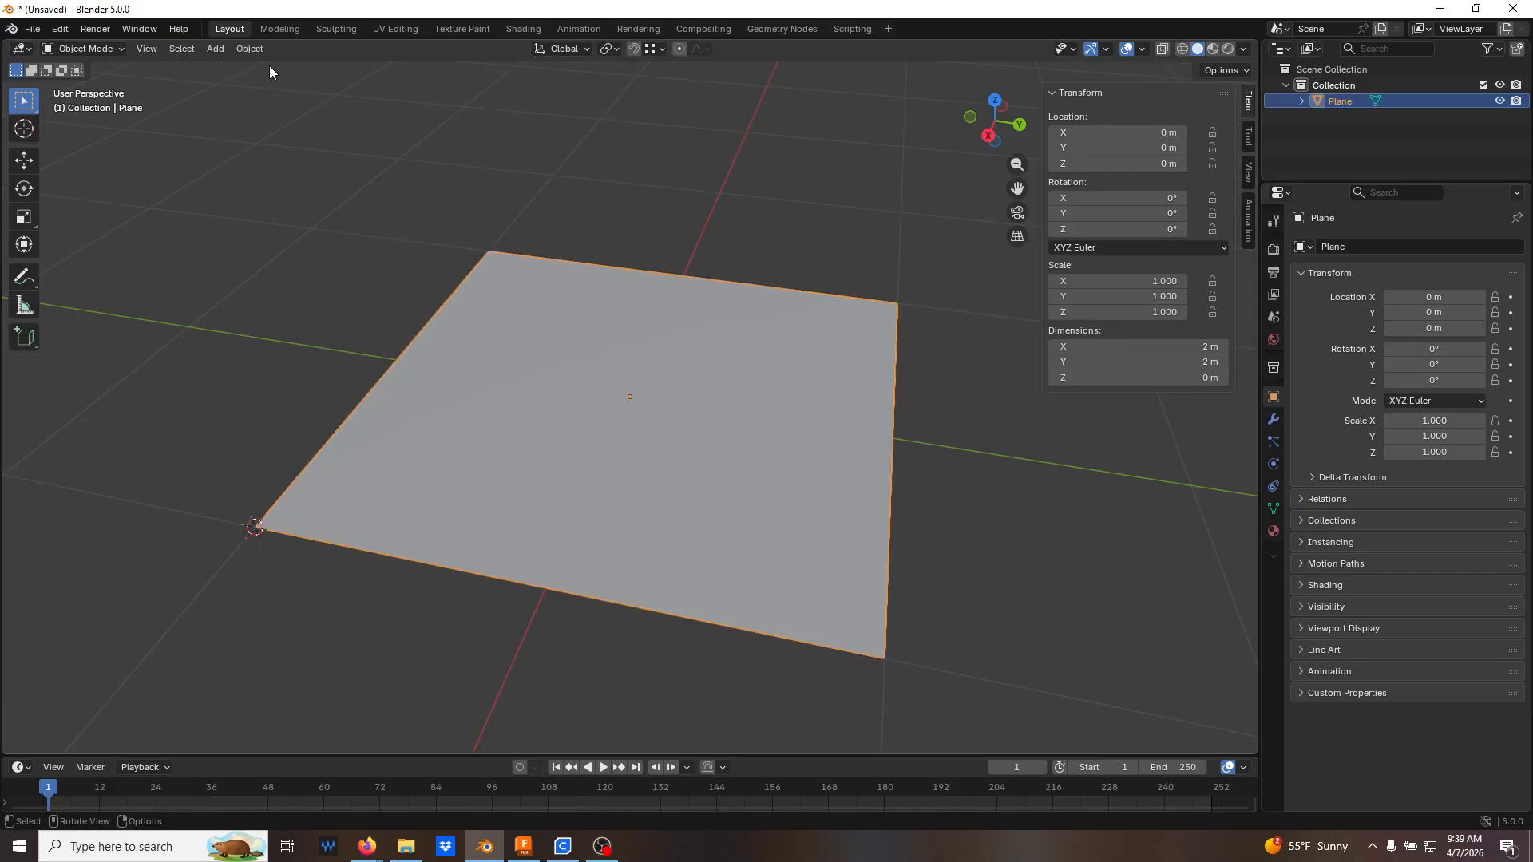
Set the plane's origin to the 3D cursor and clear its location so that corner sits at the world origin
left_click(250, 48)
mouse_move(286, 80)
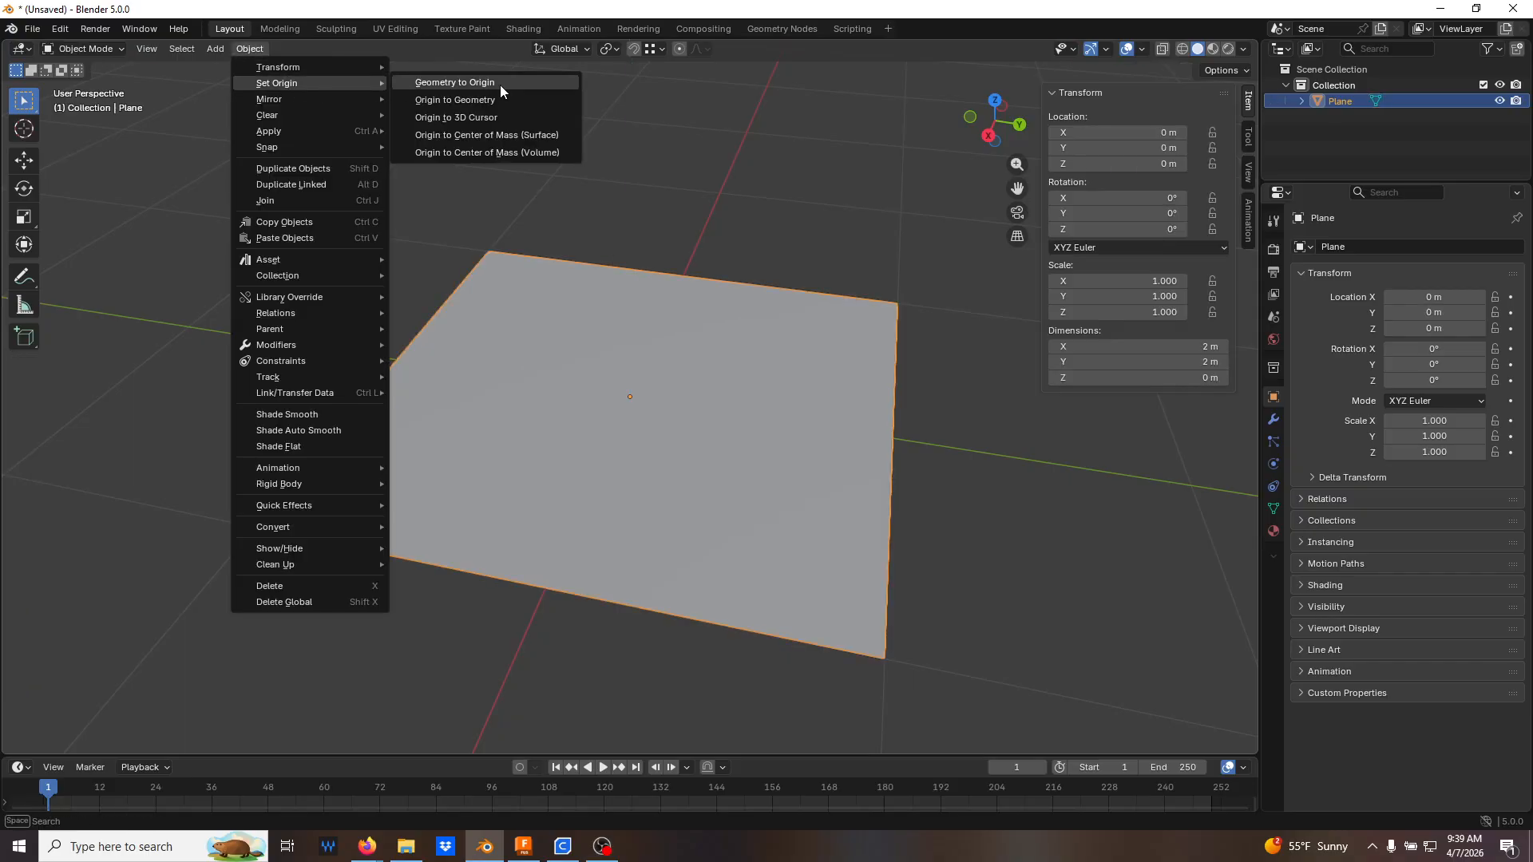
left_click(519, 120)
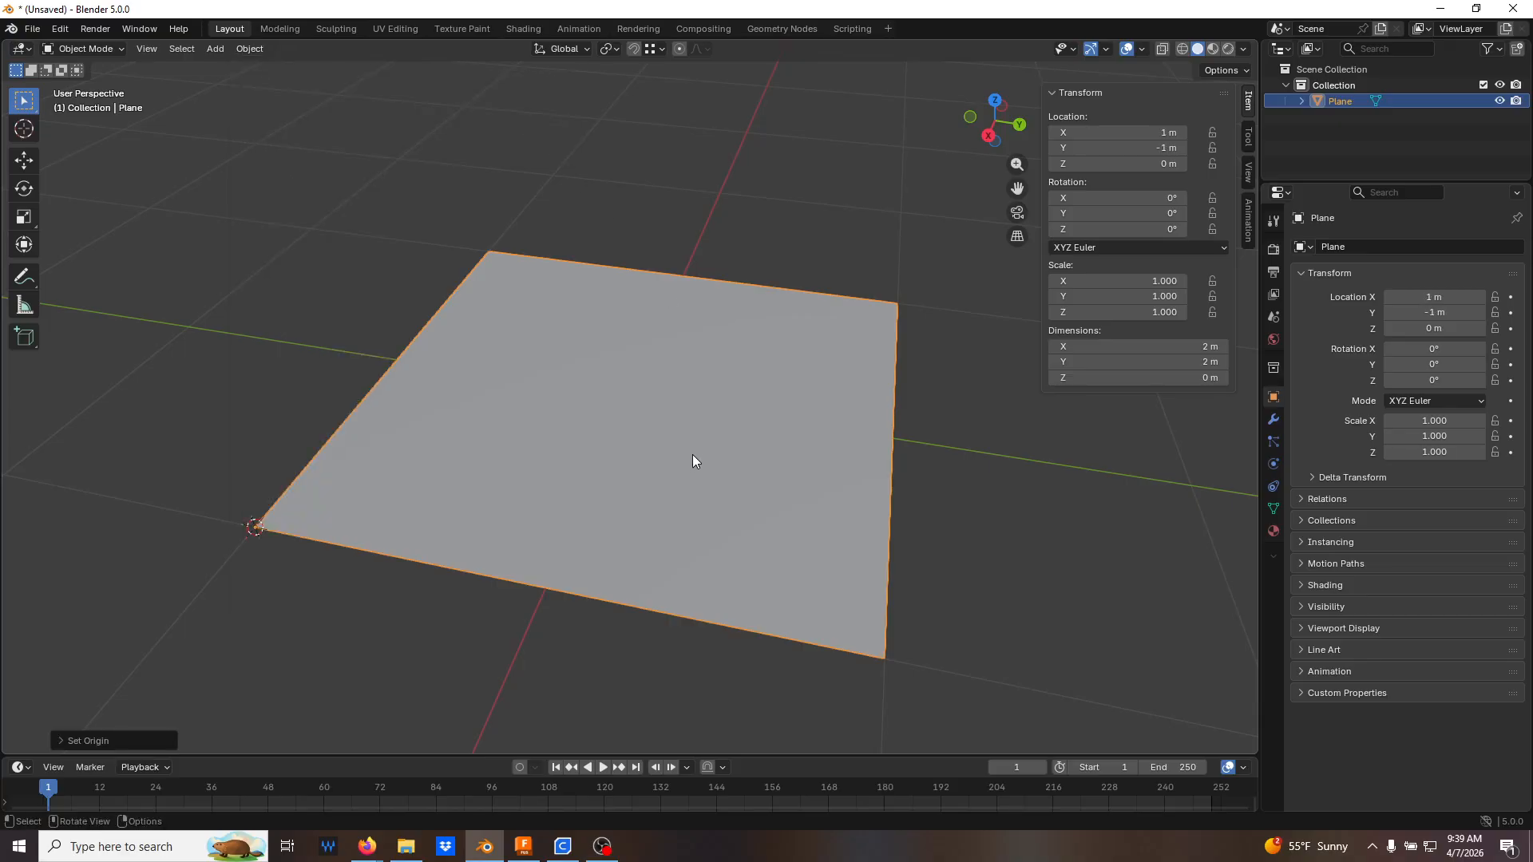
key("alt+g")
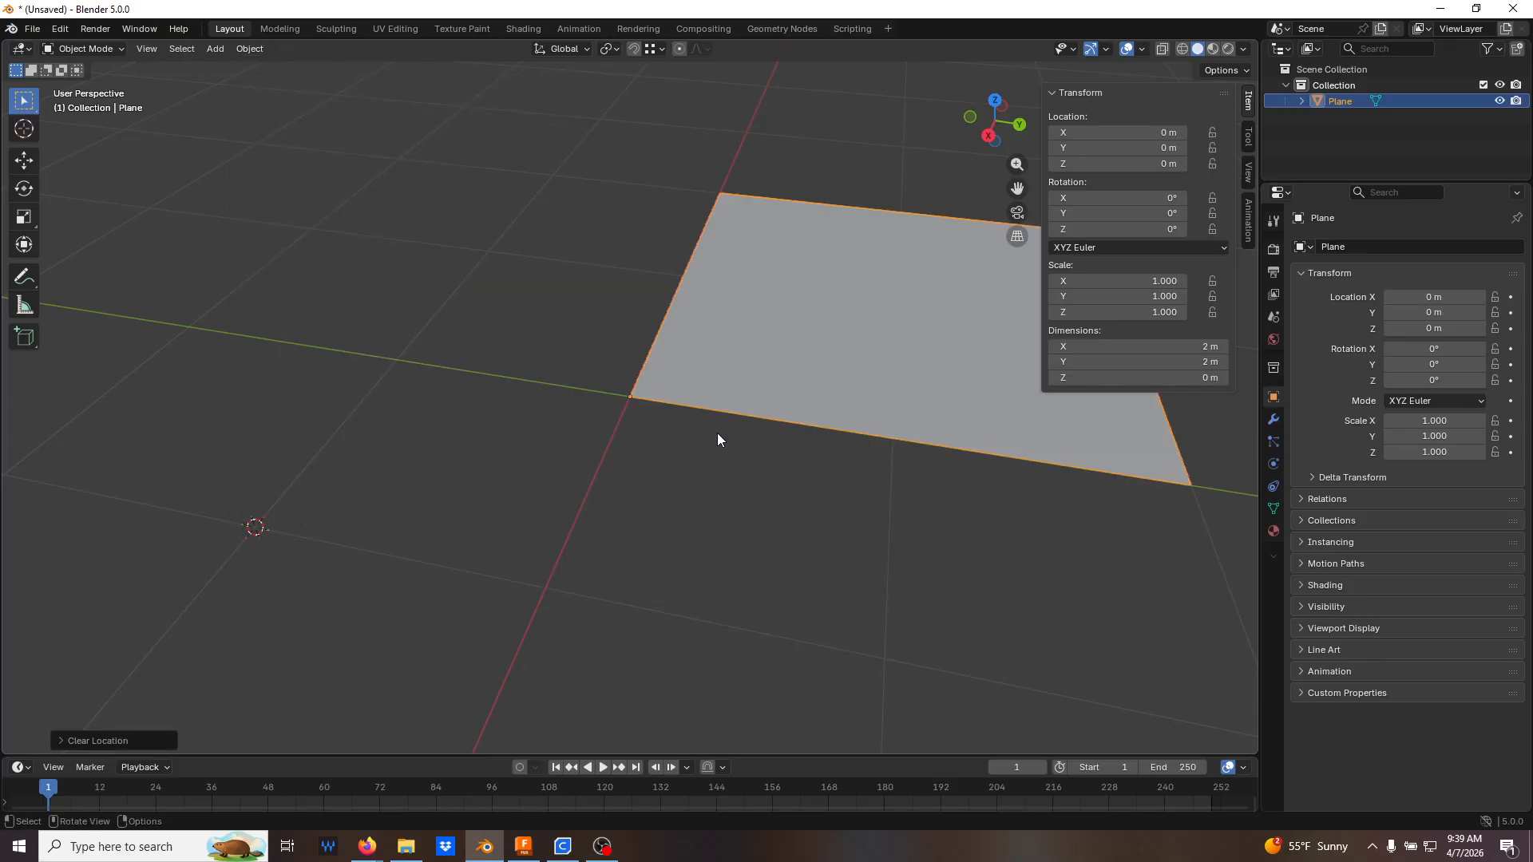
Try scaling the plane by a factor of 15 in Object Mode and undo it
scroll(717, 432, "down", 5)
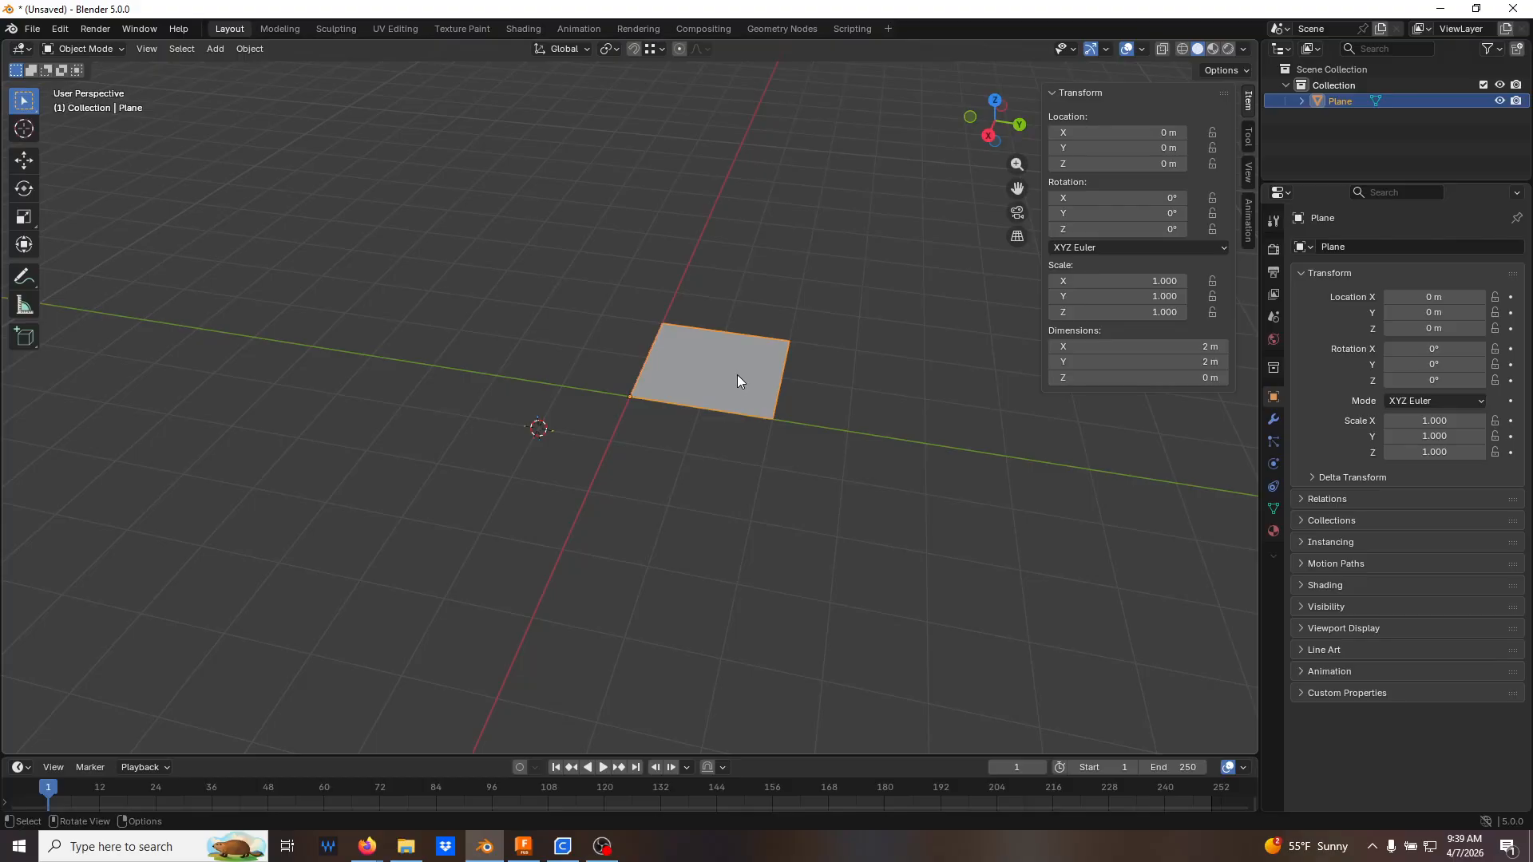
key("s")
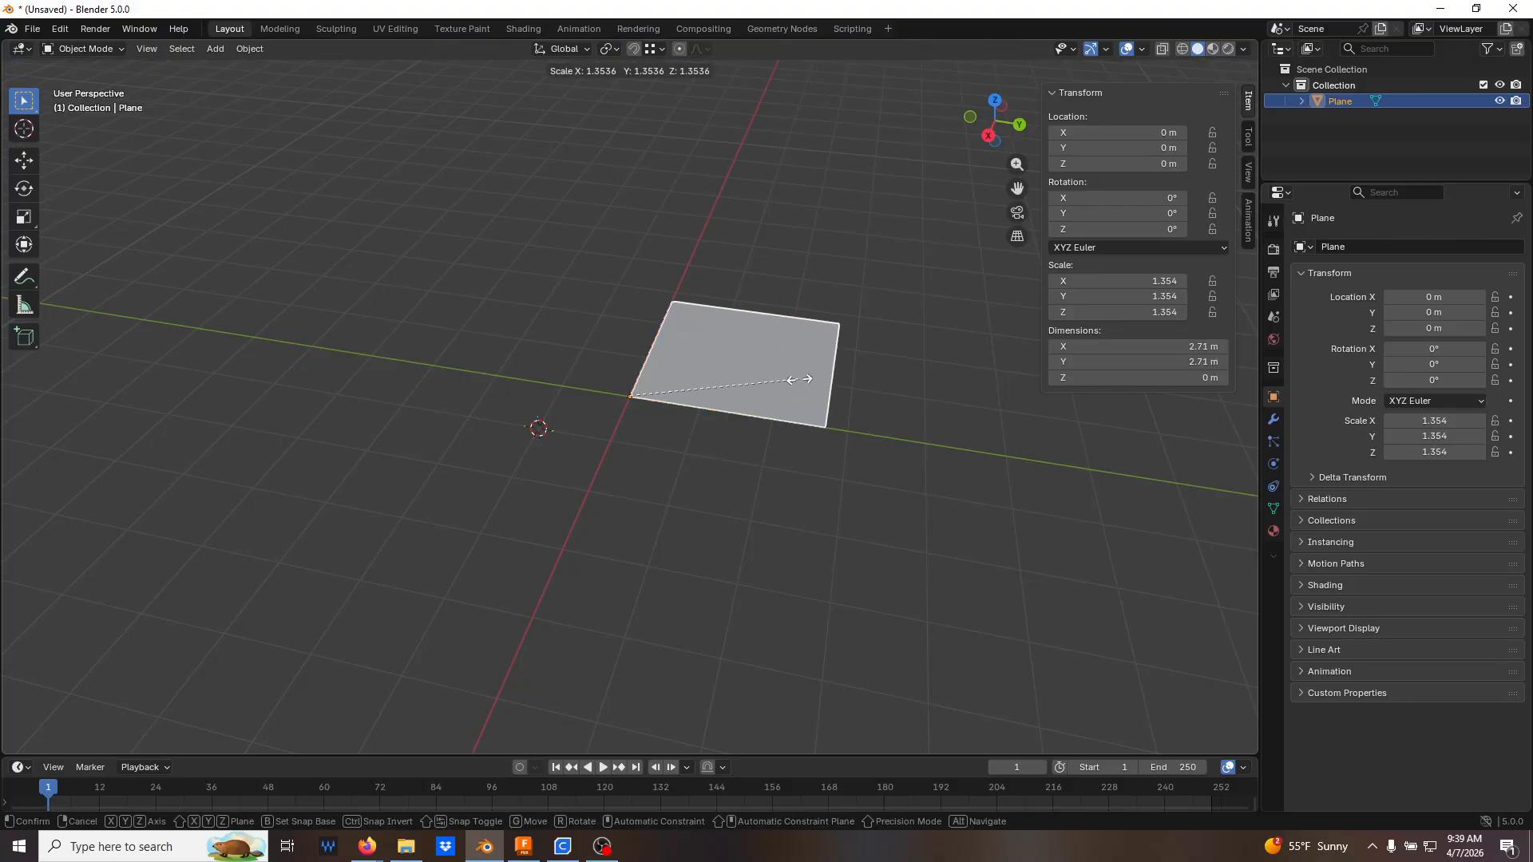
type("15")
key("Return")
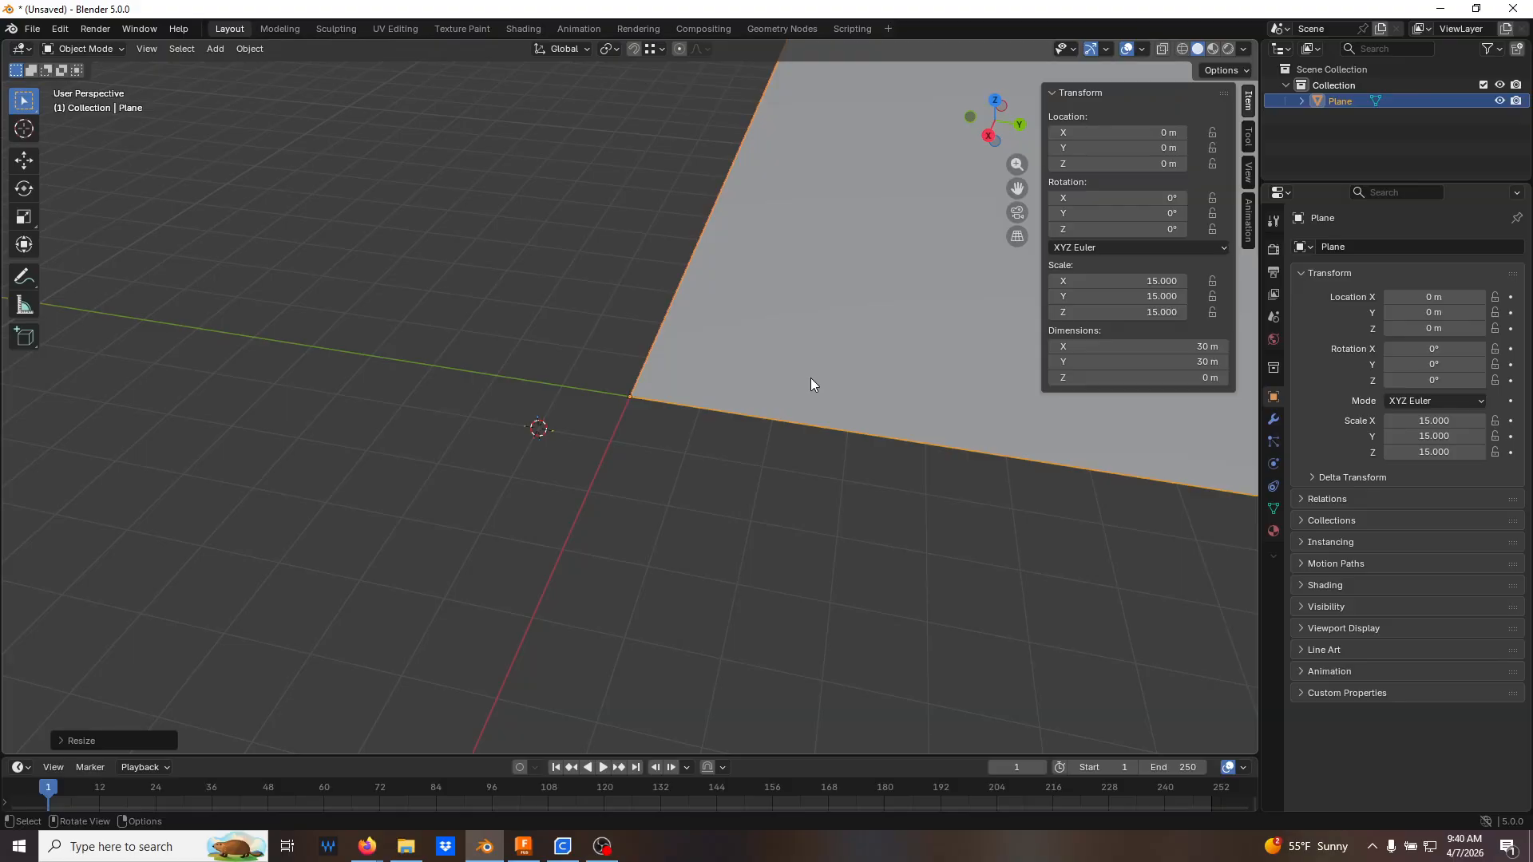
key("ctrl+z")
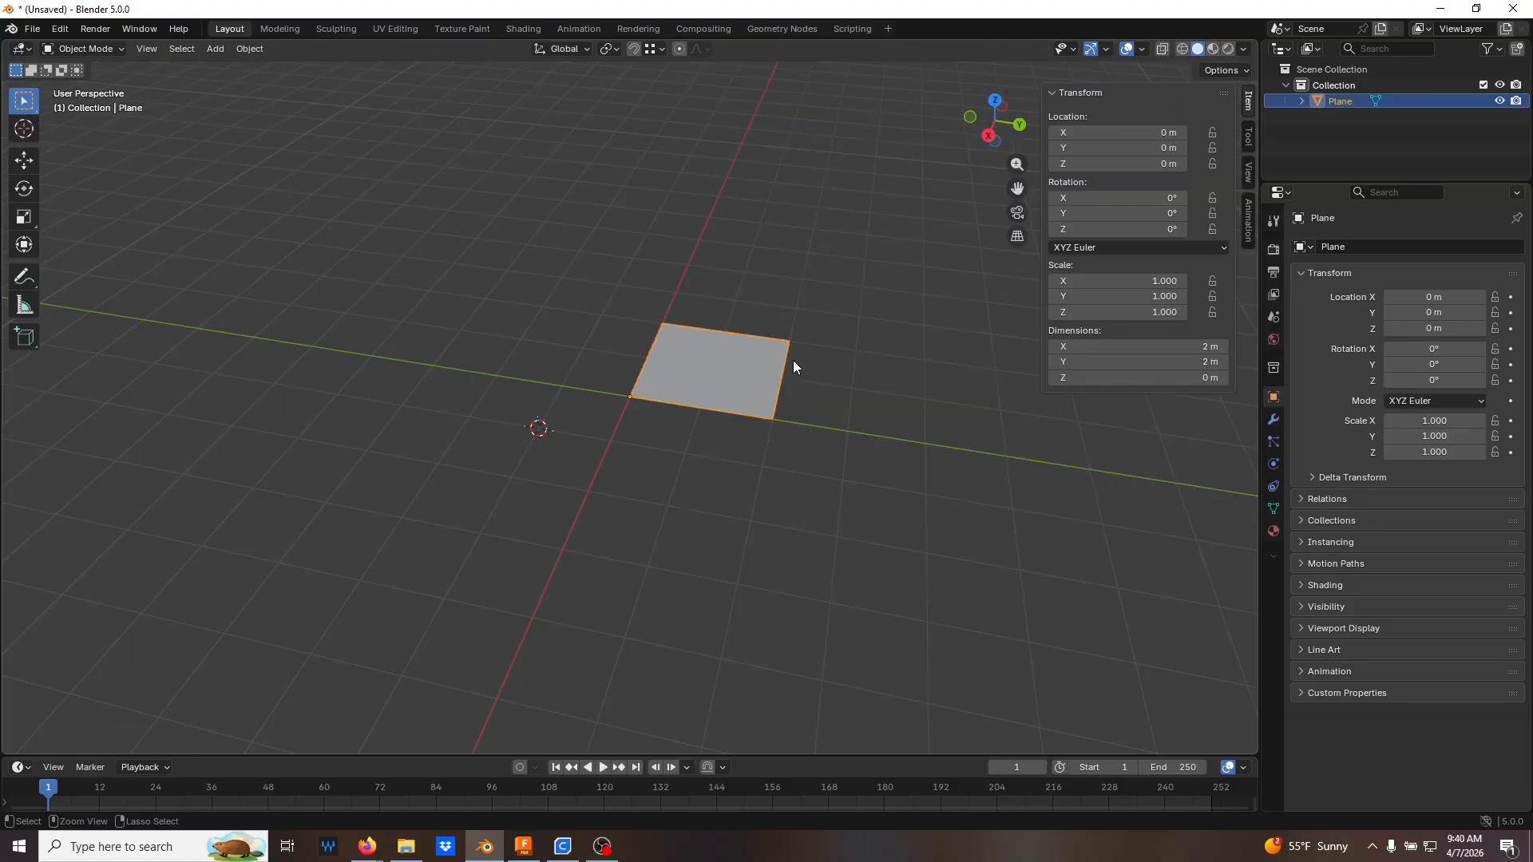
key("s")
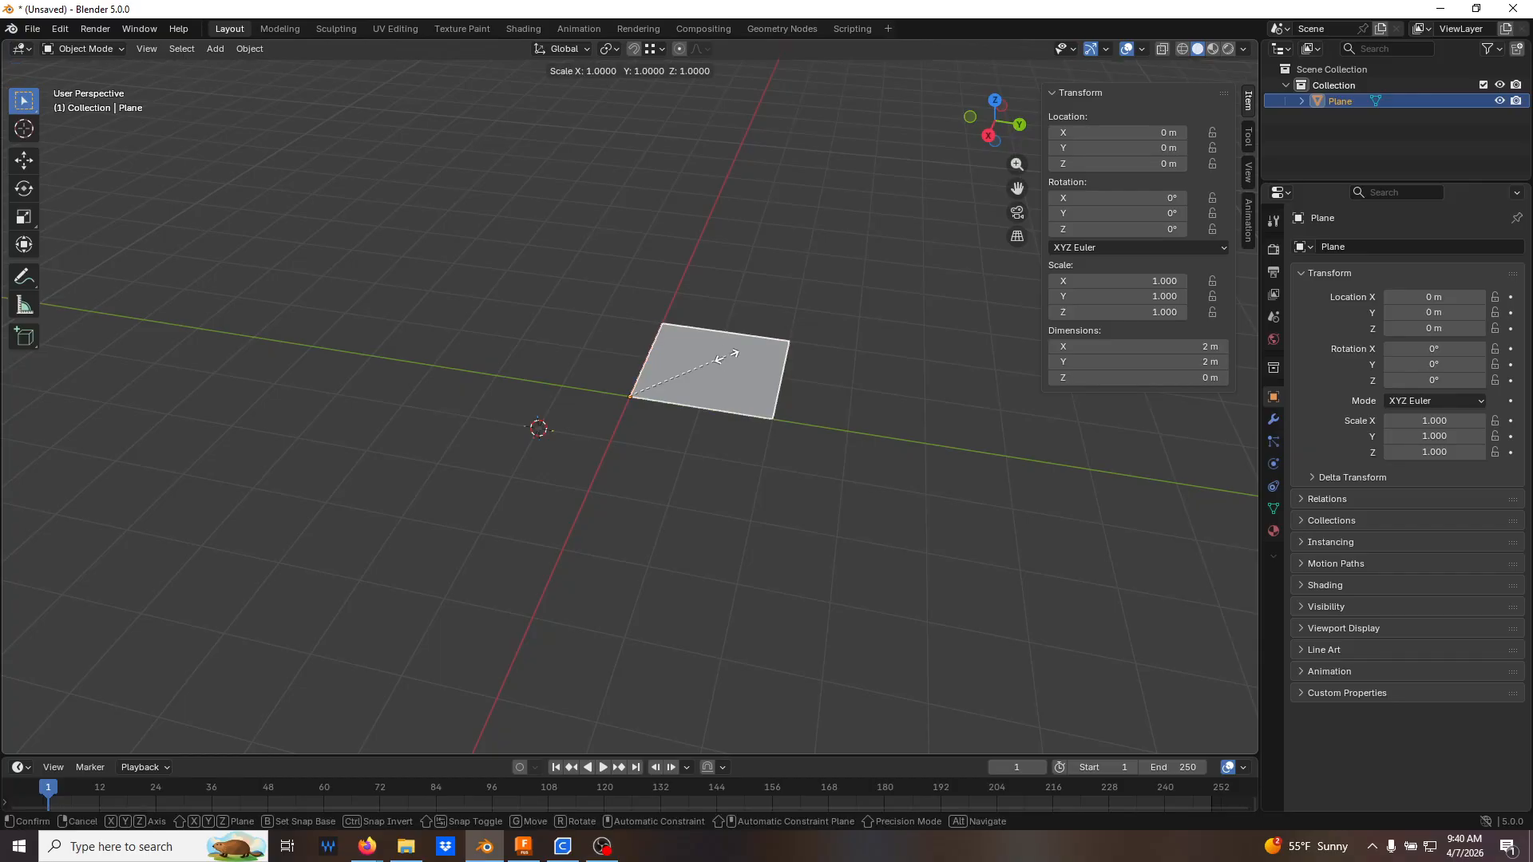
right_click(720, 377)
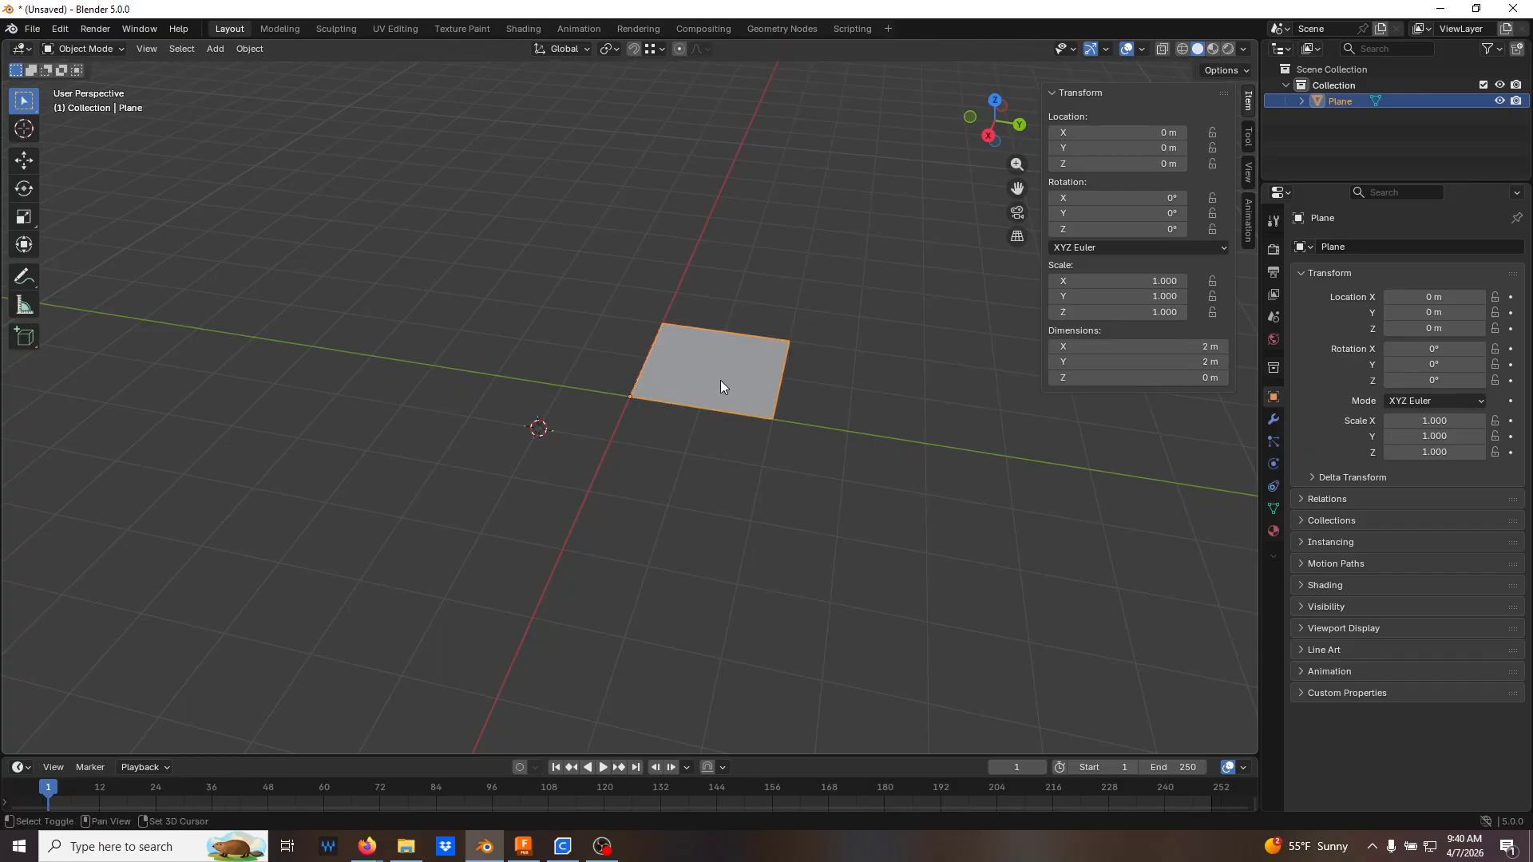
In Edit Mode, scale the whole plane by a factor of 15 with the pivot point set to 3D Cursor, and return to Object Mode
scroll(720, 380, "up", 6)
scroll(718, 408, "down", 4)
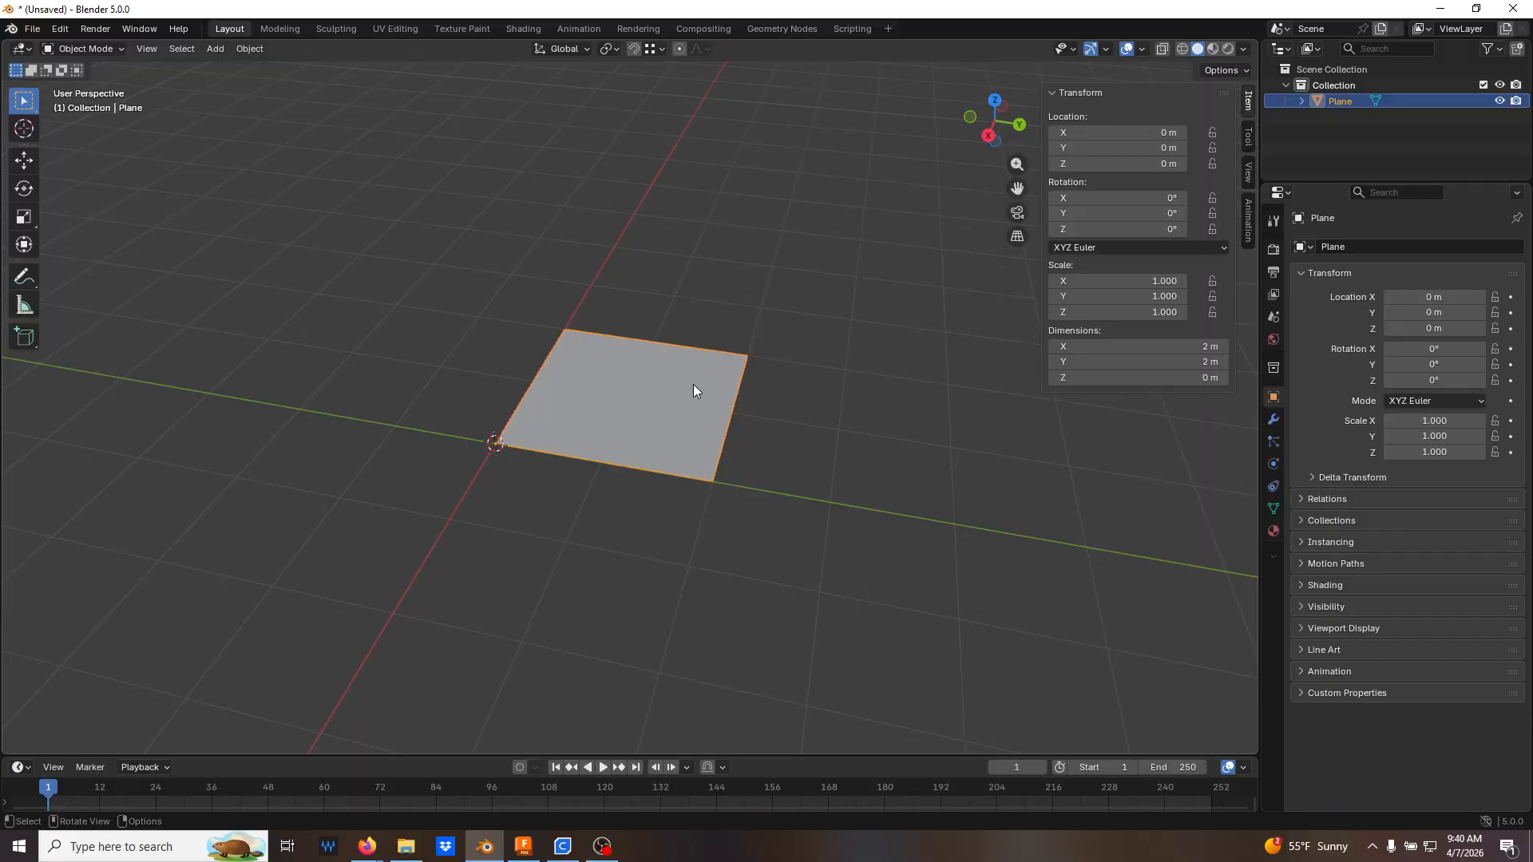
key("Tab")
key("a")
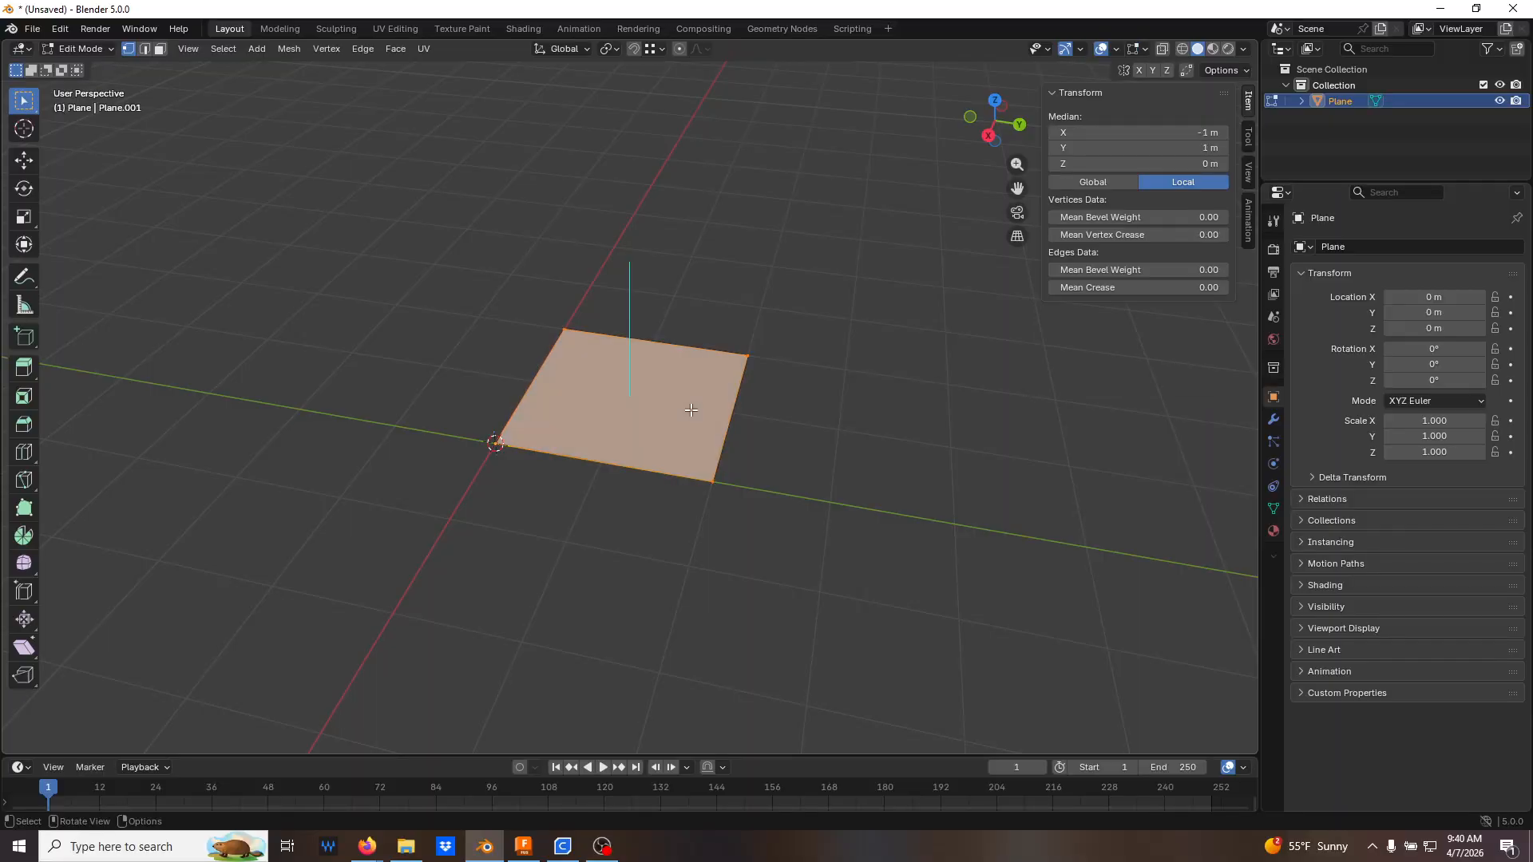
left_click(614, 50)
left_click(638, 109)
key("s")
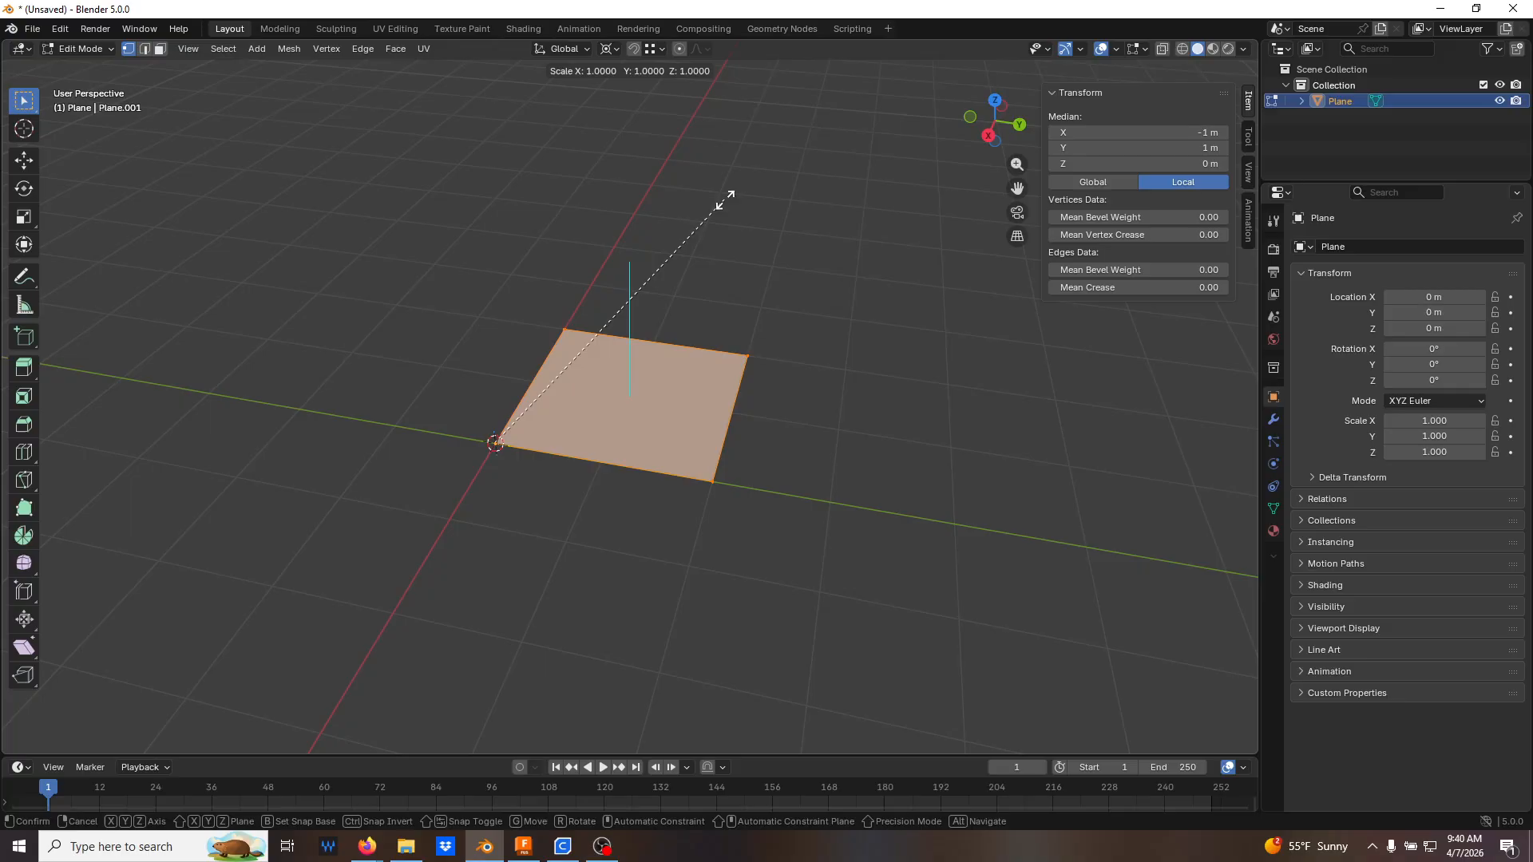
key("1")
key("5")
key("Return")
scroll(657, 397, "down", 3)
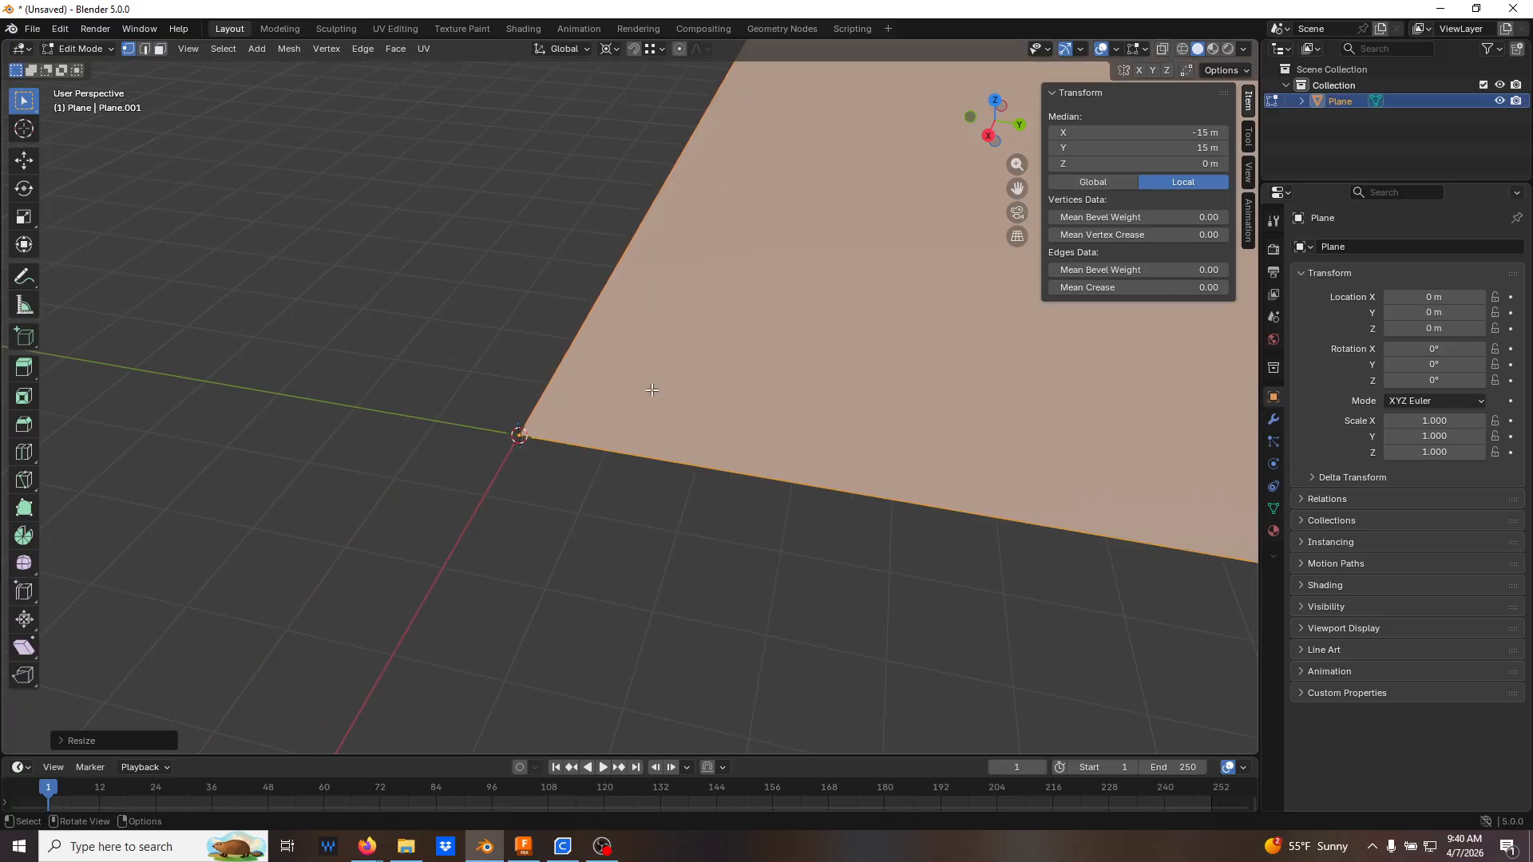
key("Tab")
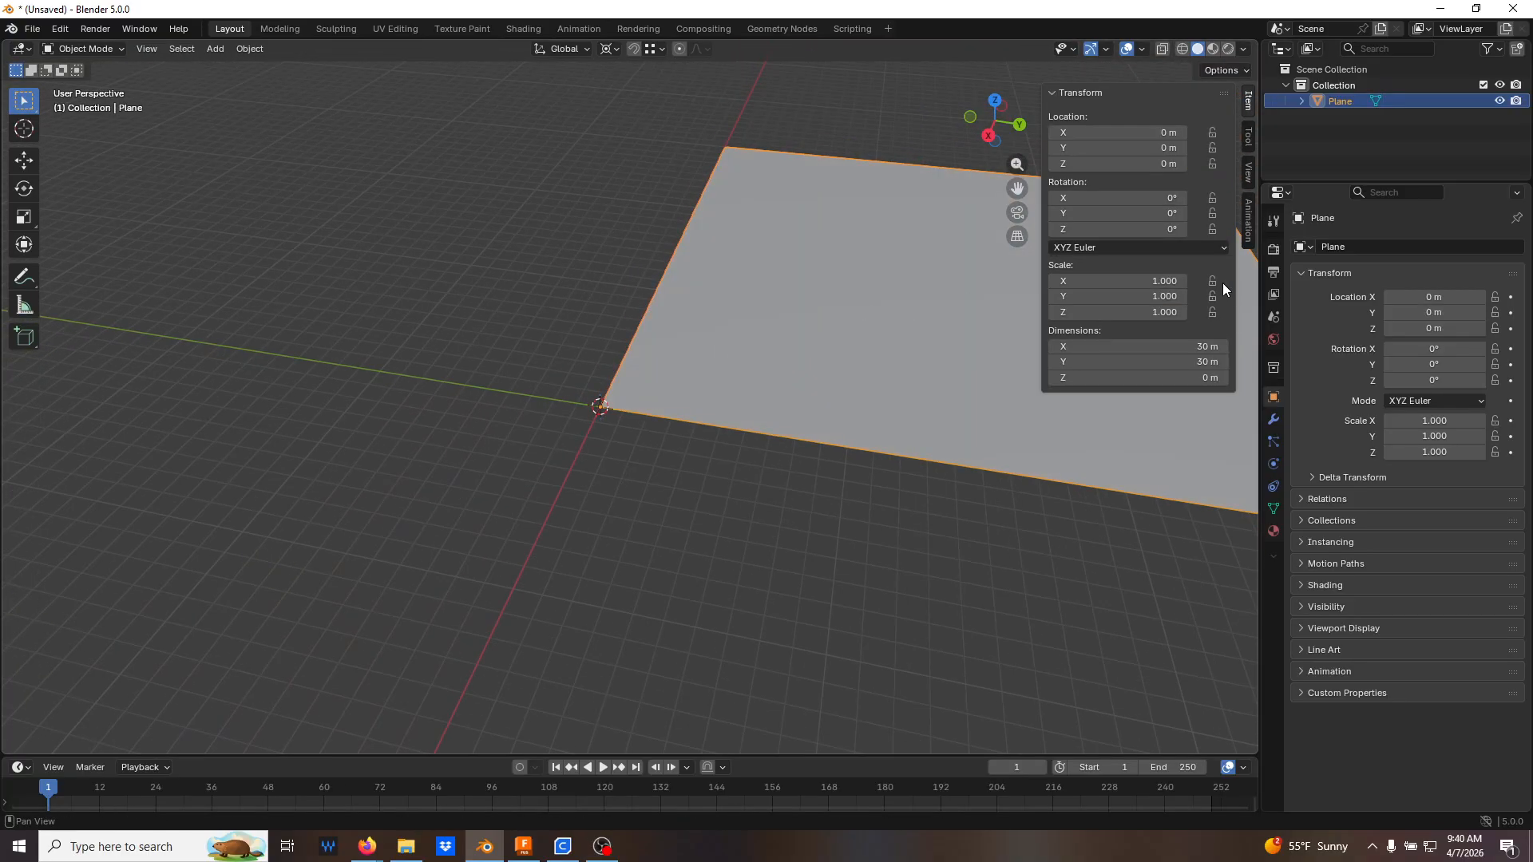
Enter Edit Mode on the plane with edge selection active
middle_click_drag(913, 344, 696, 377)
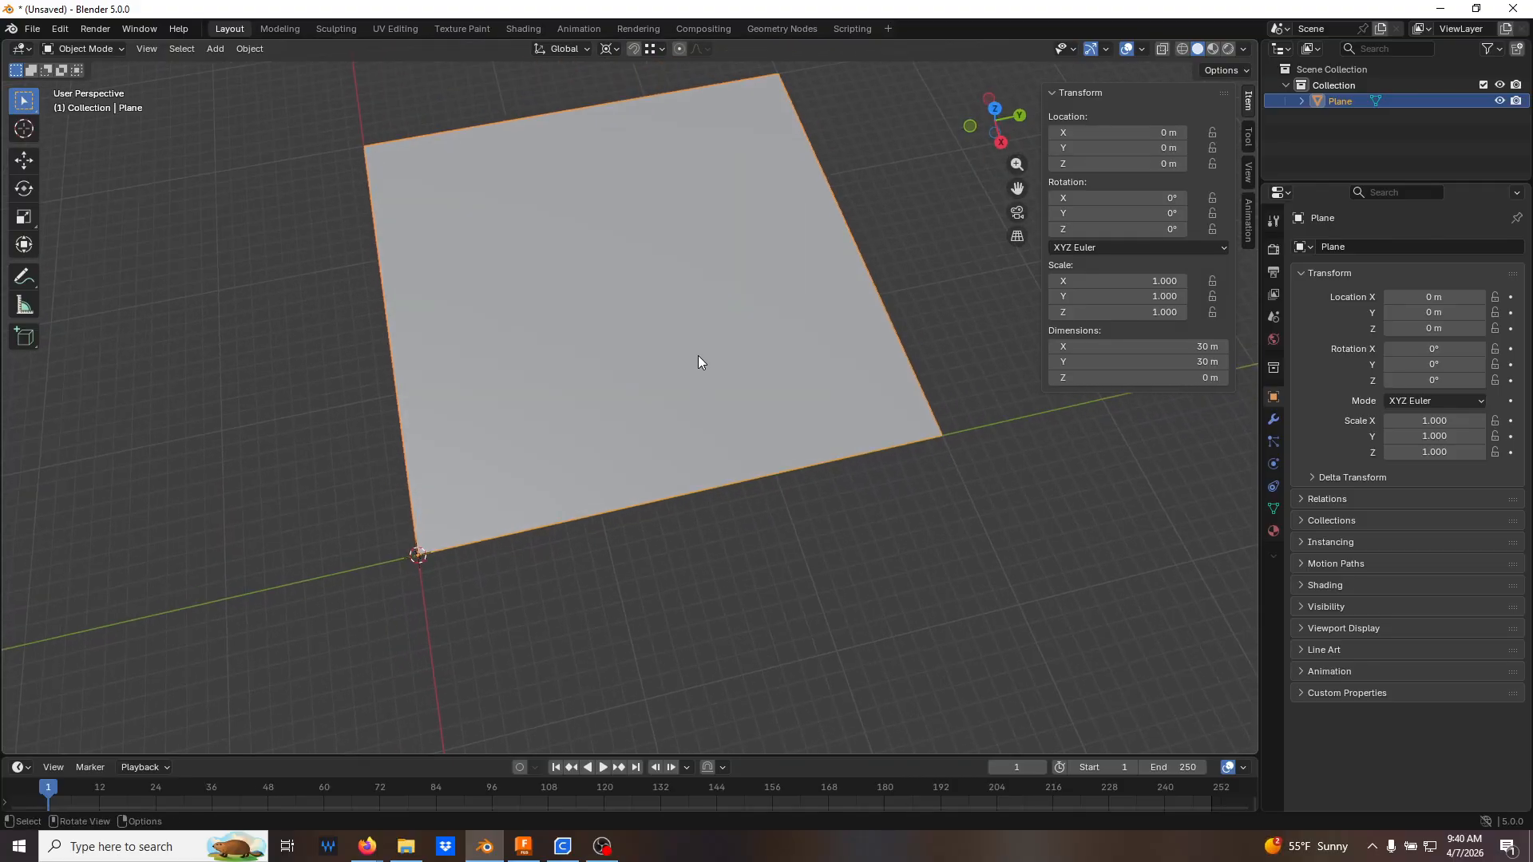
middle_click_drag(715, 283, 653, 322)
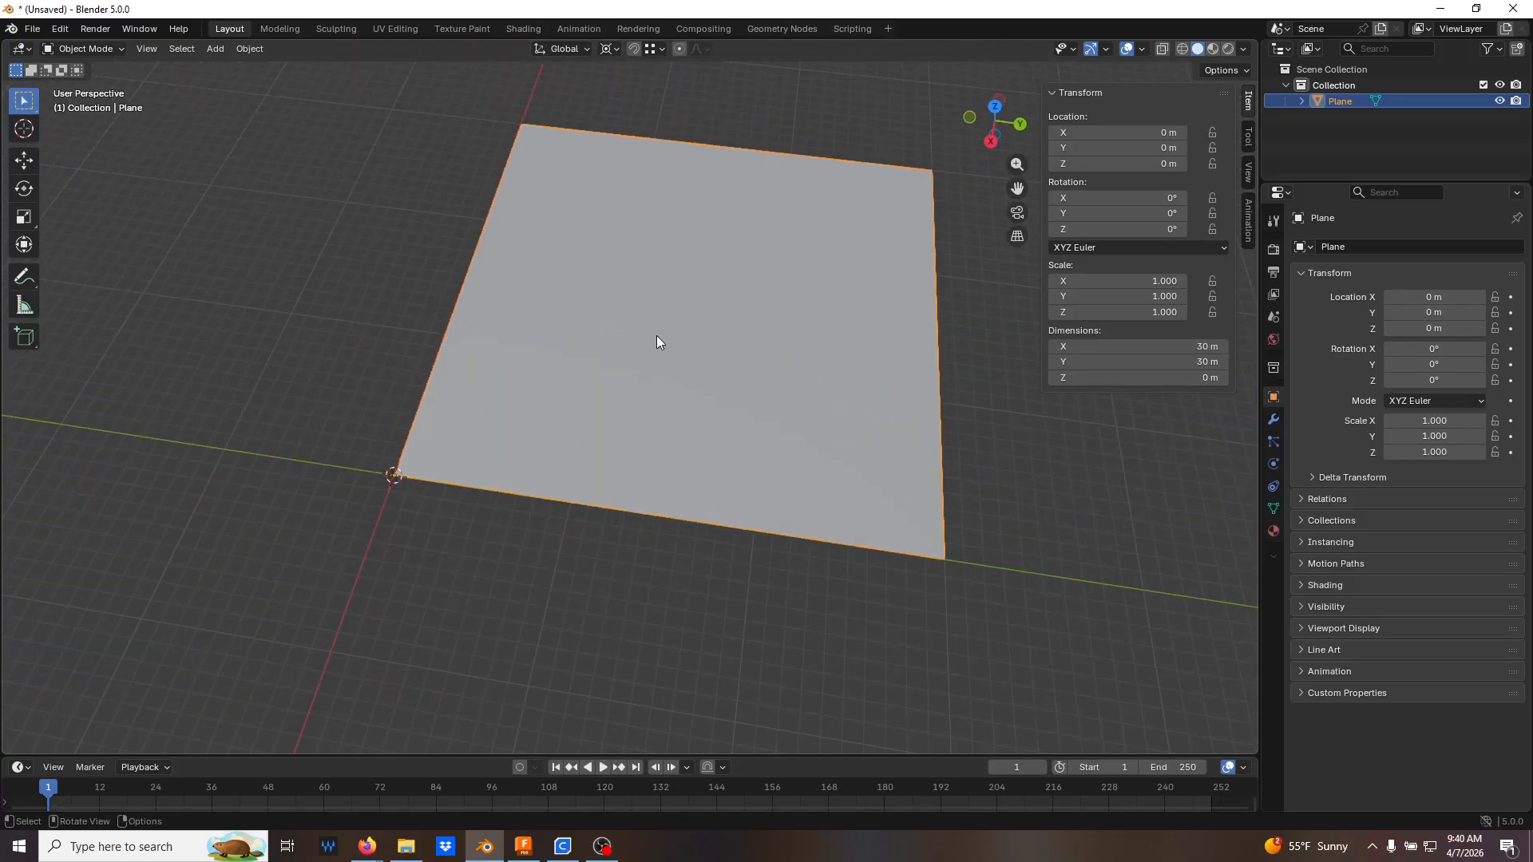
key("Tab")
key("2")
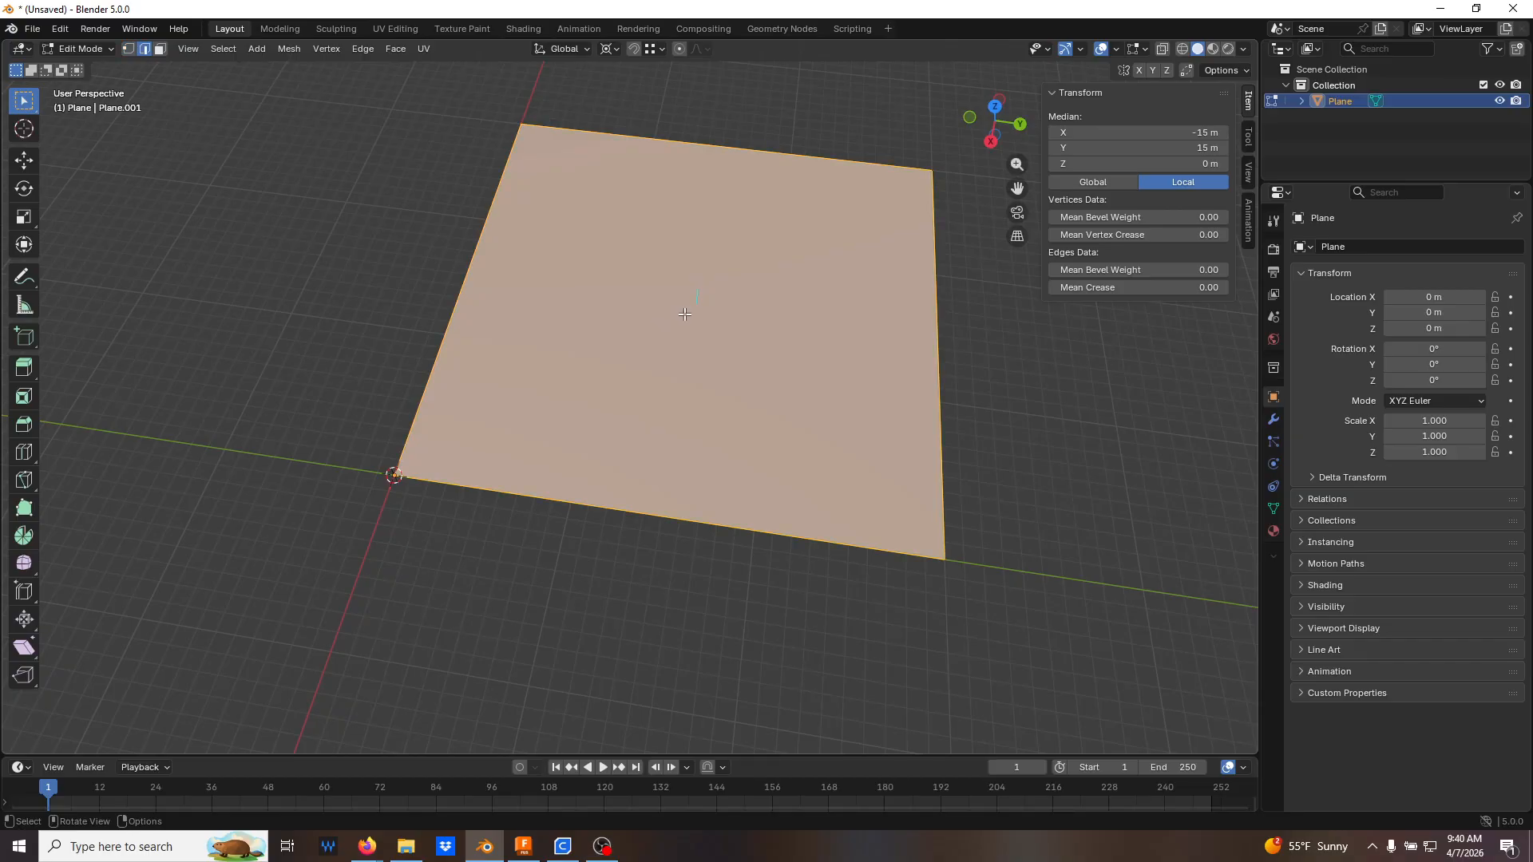
key("ctrl+r")
scroll(708, 274, "up", 3)
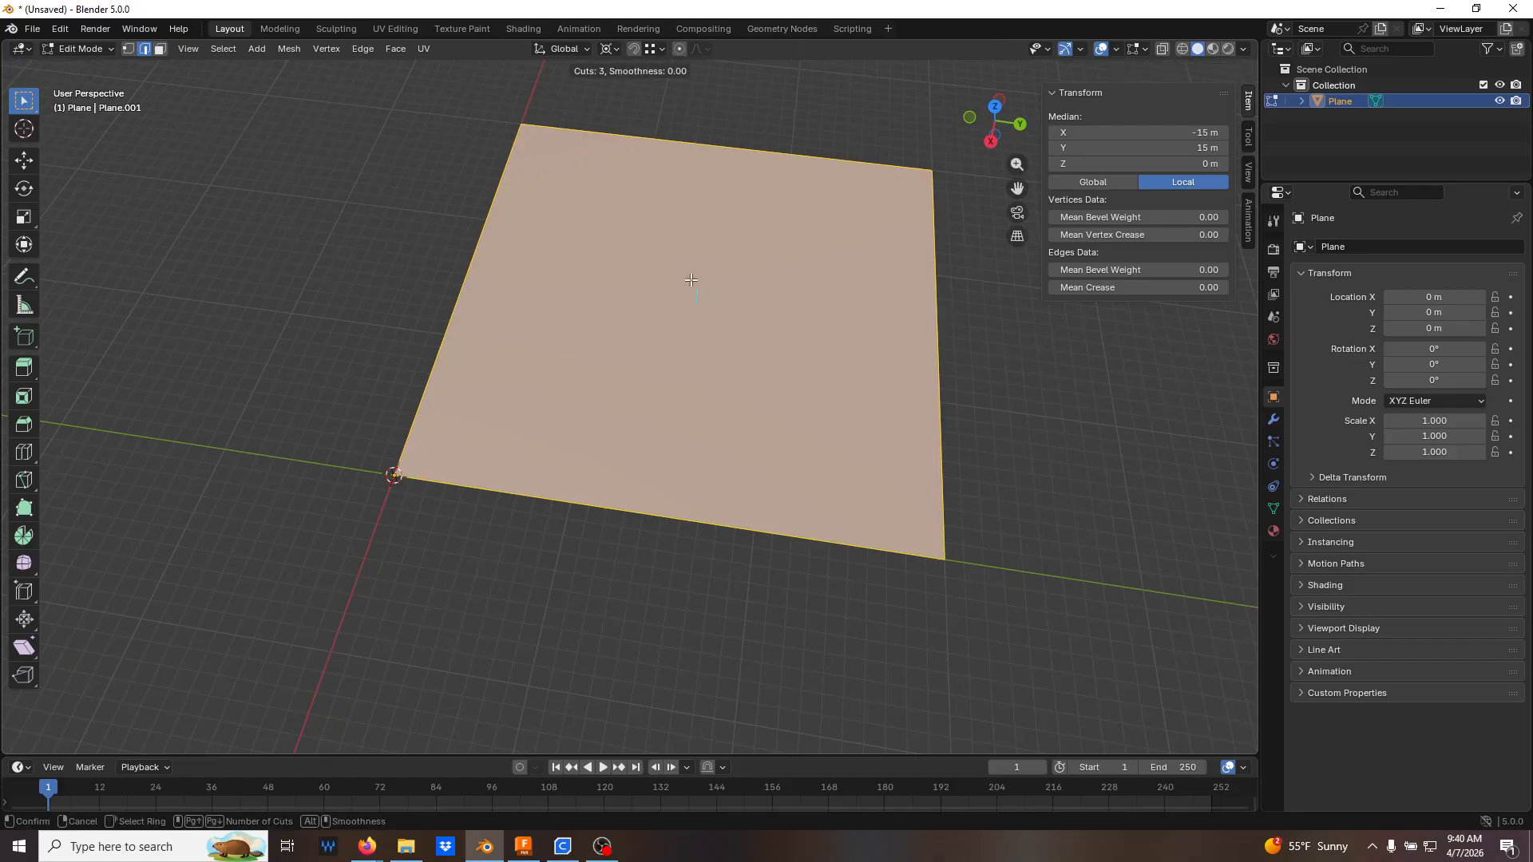
right_click(754, 285)
middle_click_drag(847, 307, 784, 319)
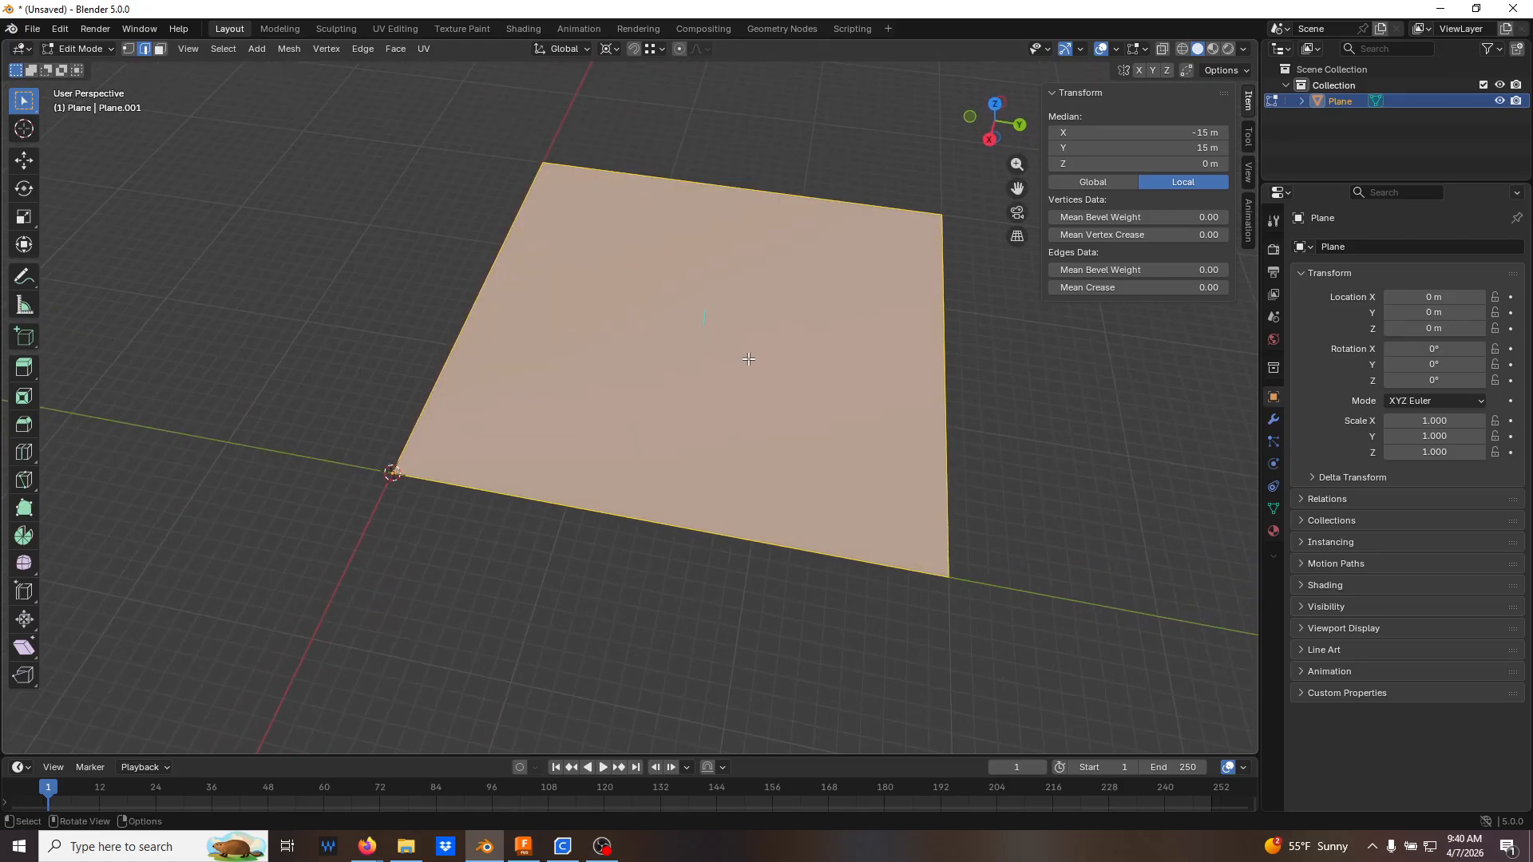
Subdivide the plane with 2 cuts to divide it into a 3 by 3 grid of faces
key("ctrl+e")
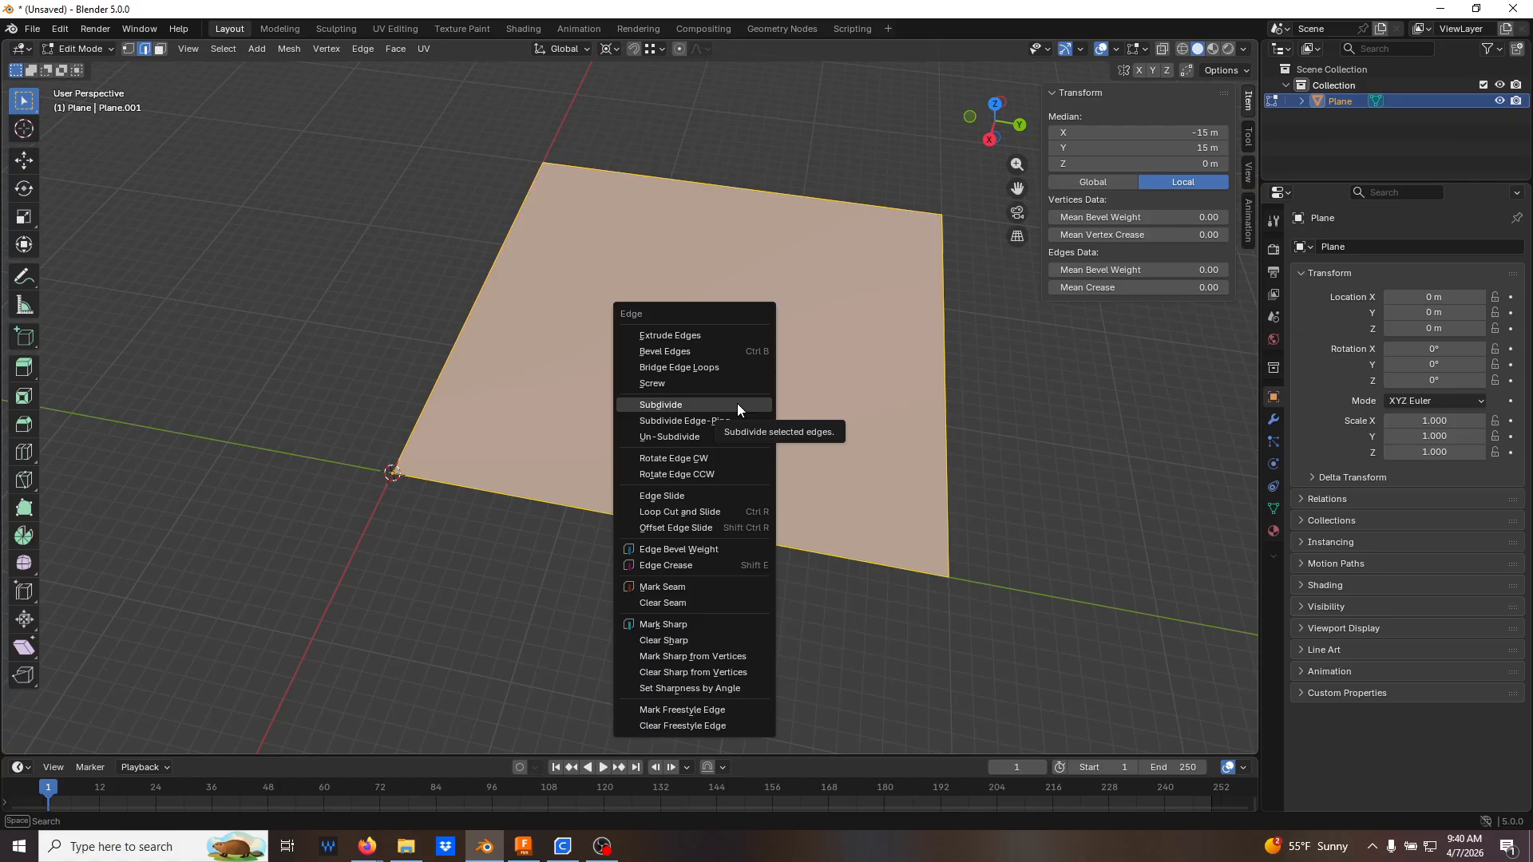
left_click(737, 404)
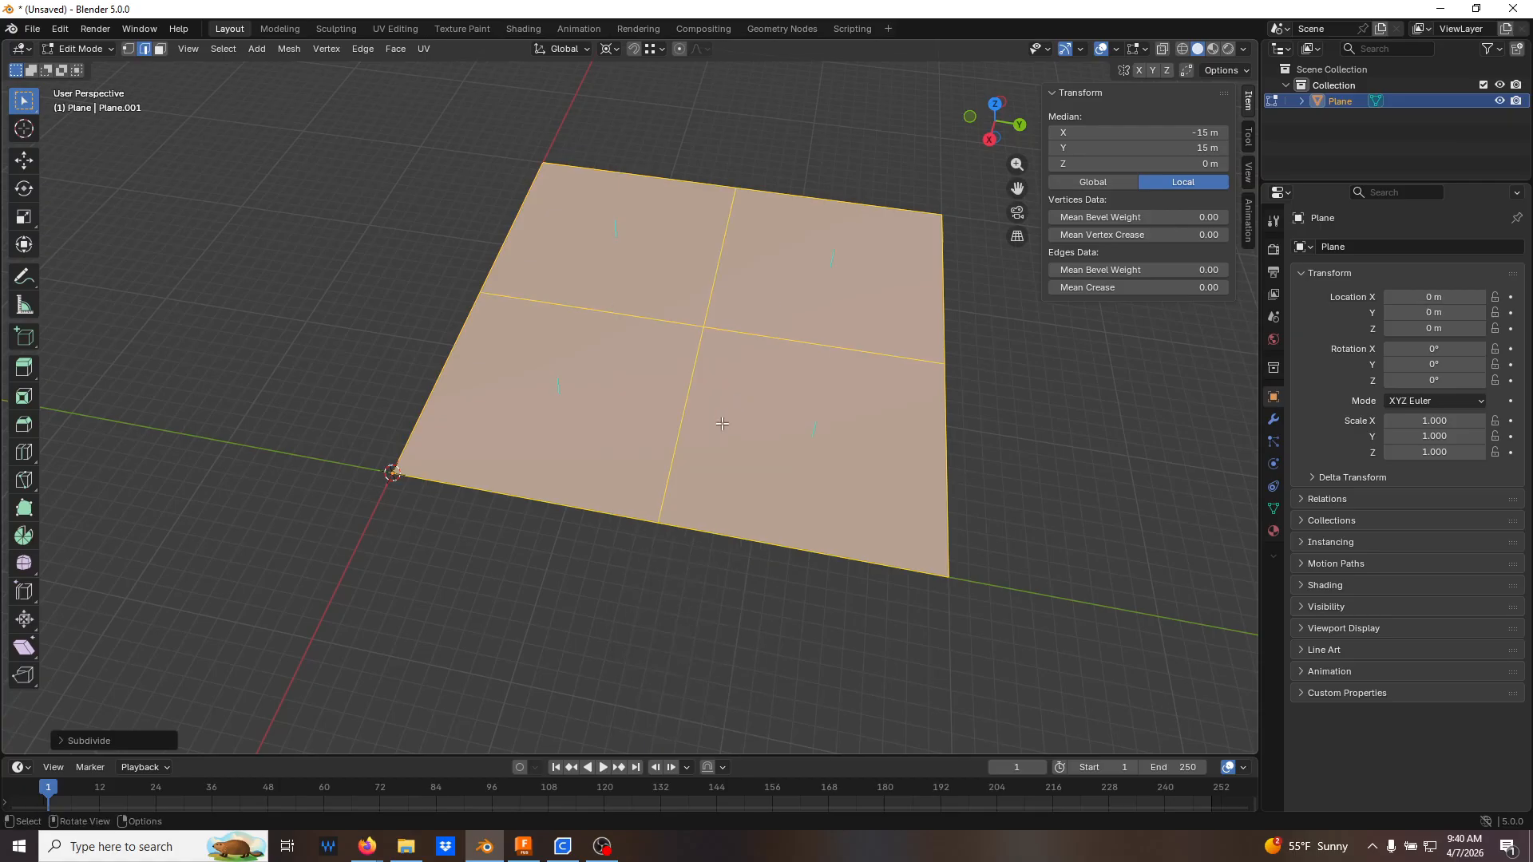
left_click(112, 741)
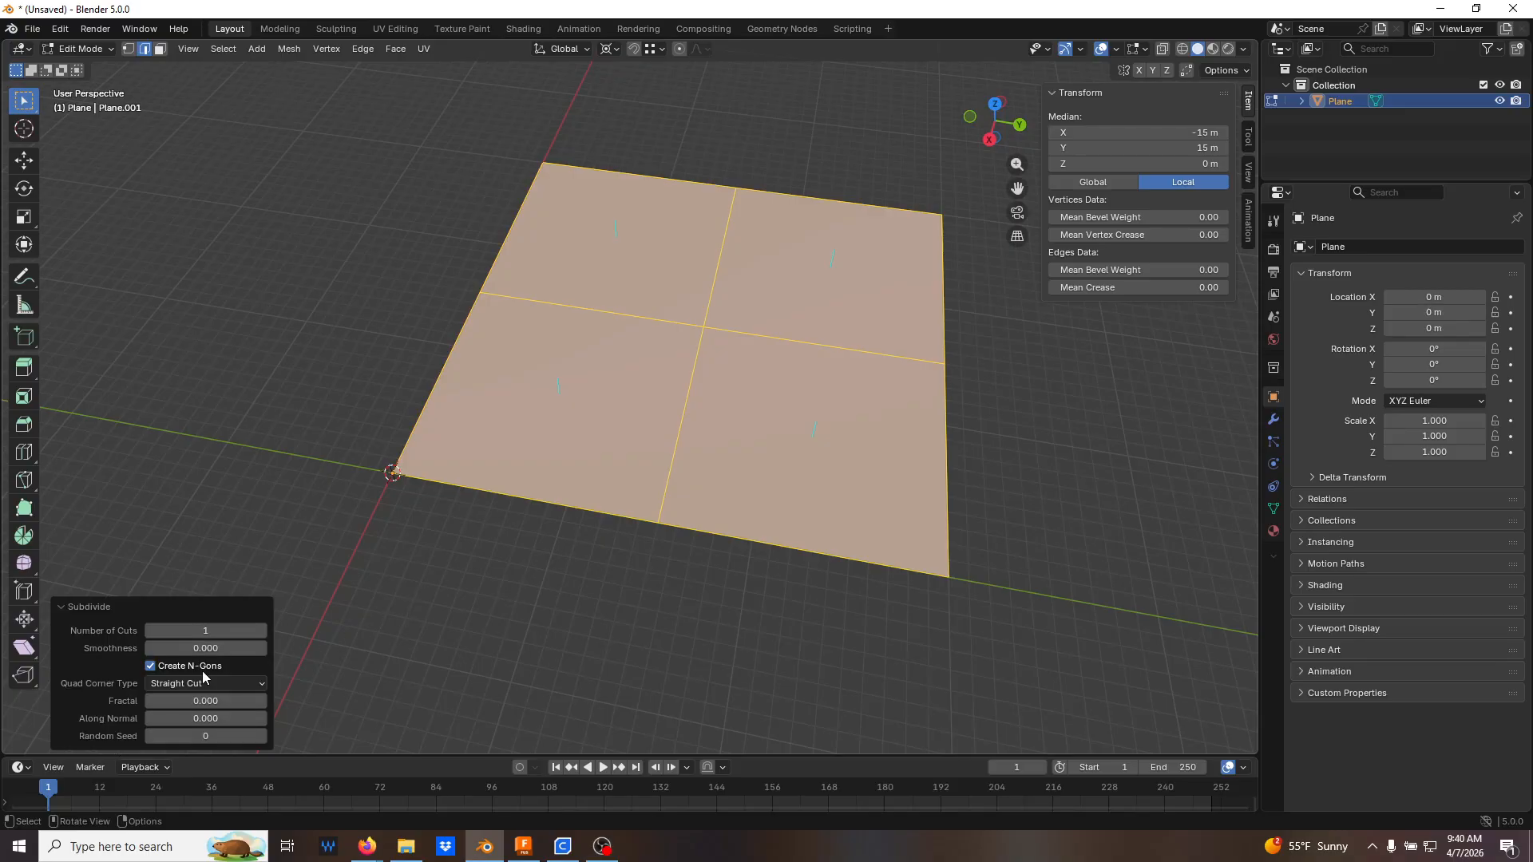
left_click(261, 632)
Delete the centre face of the subdivided plane in face selection mode
left_click(725, 352)
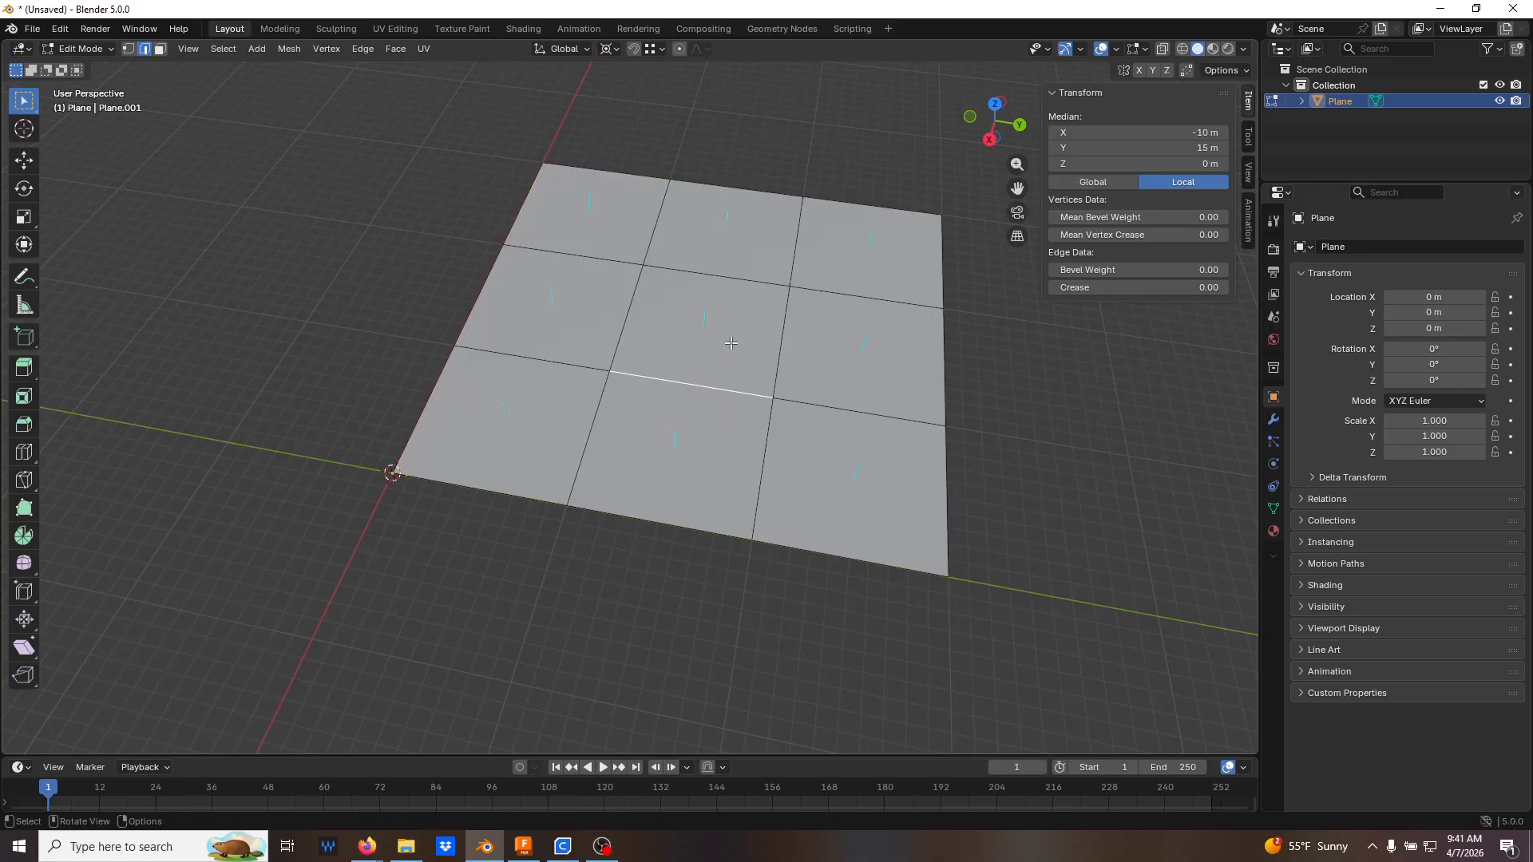
key("3")
left_click(732, 344)
key("x")
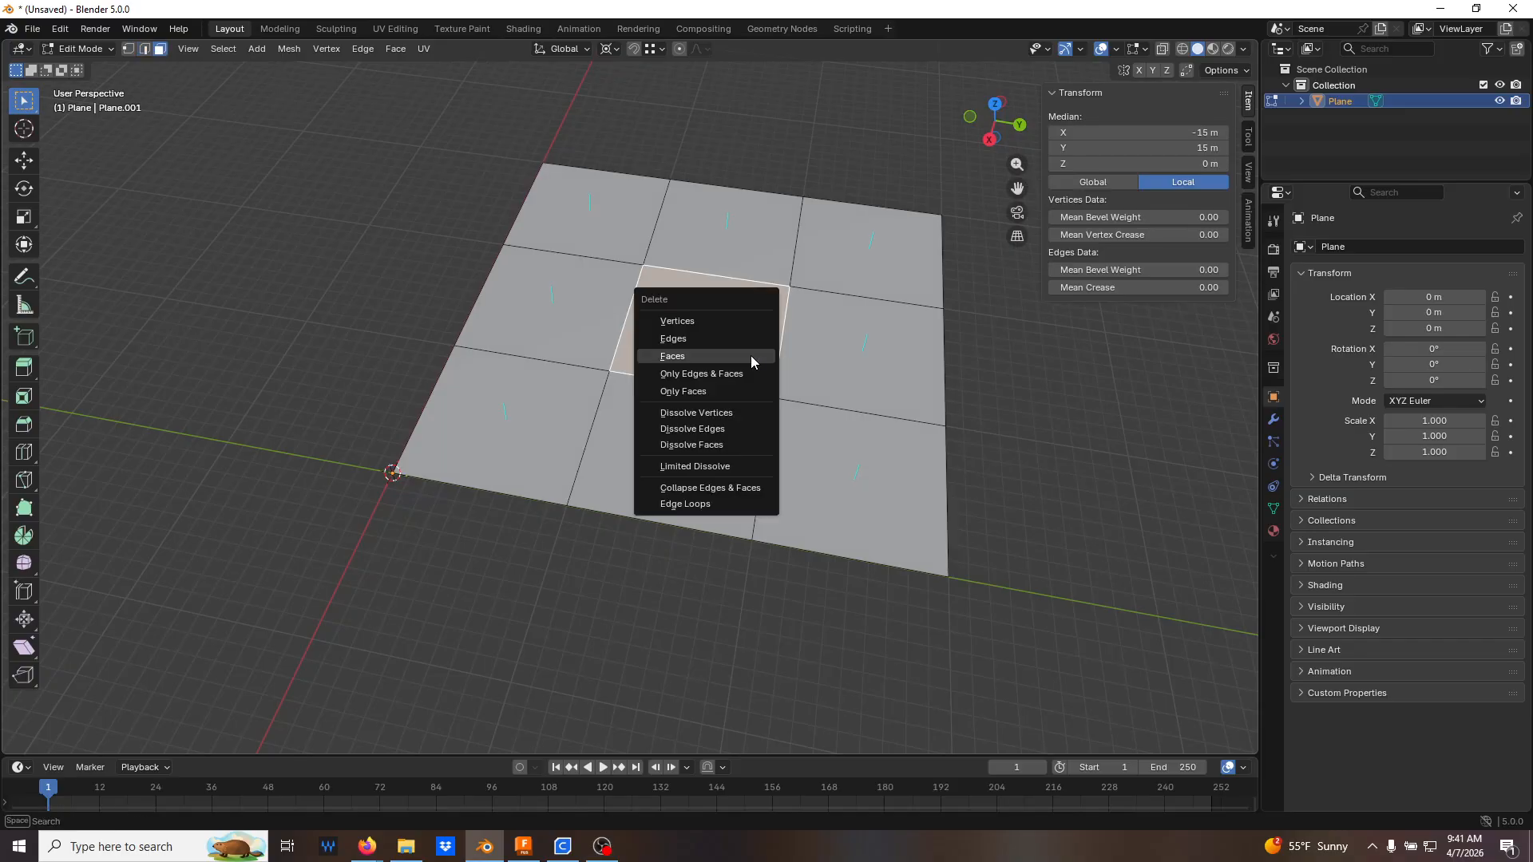
left_click(750, 357)
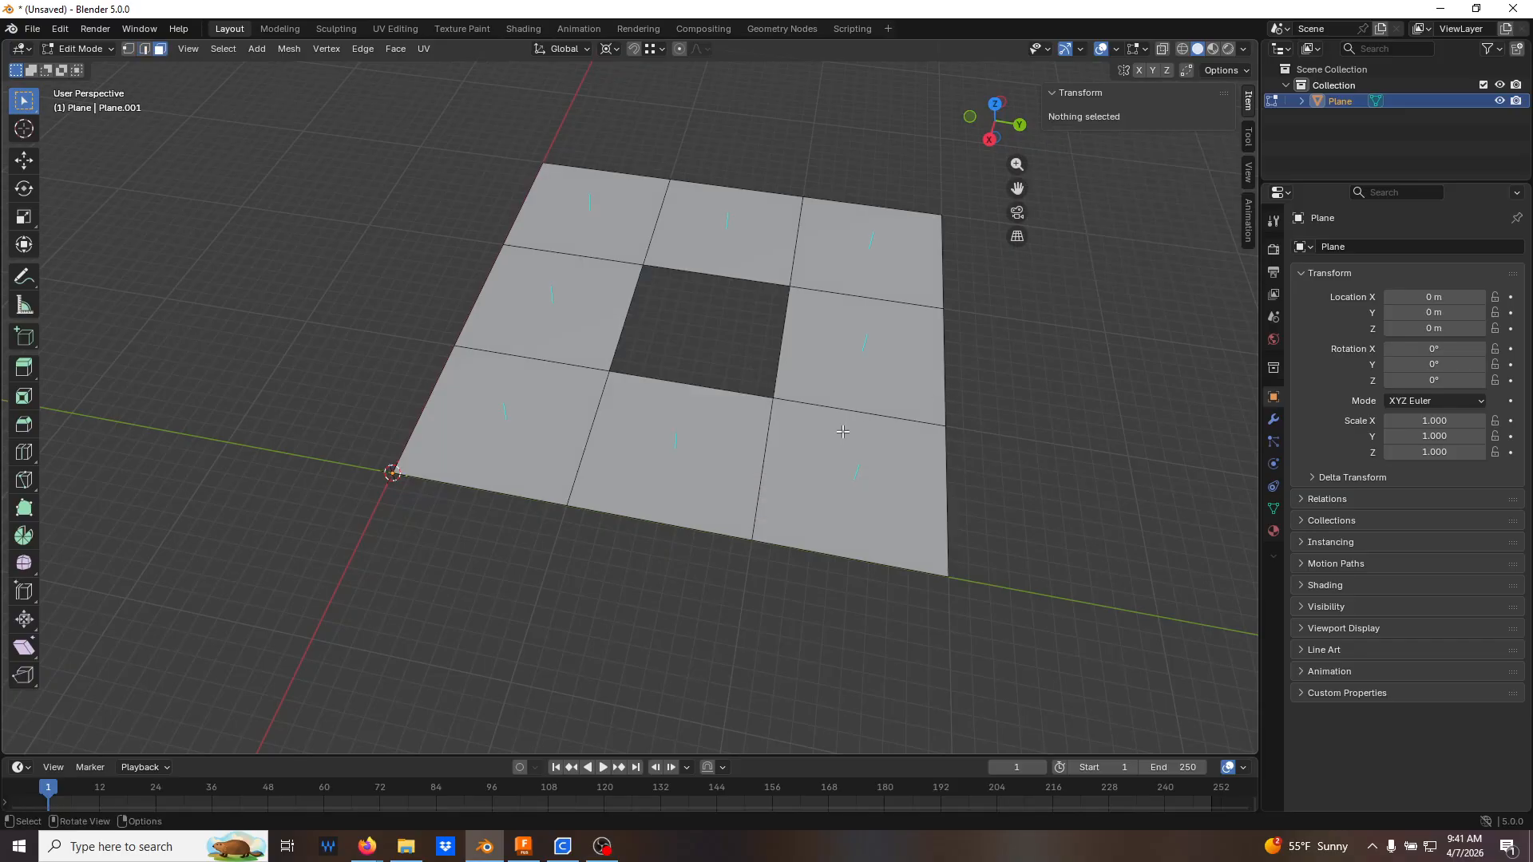
Select all eight faces around the square opening and extrude them 30 m upward
left_click(824, 478)
left_click(695, 480, "shift")
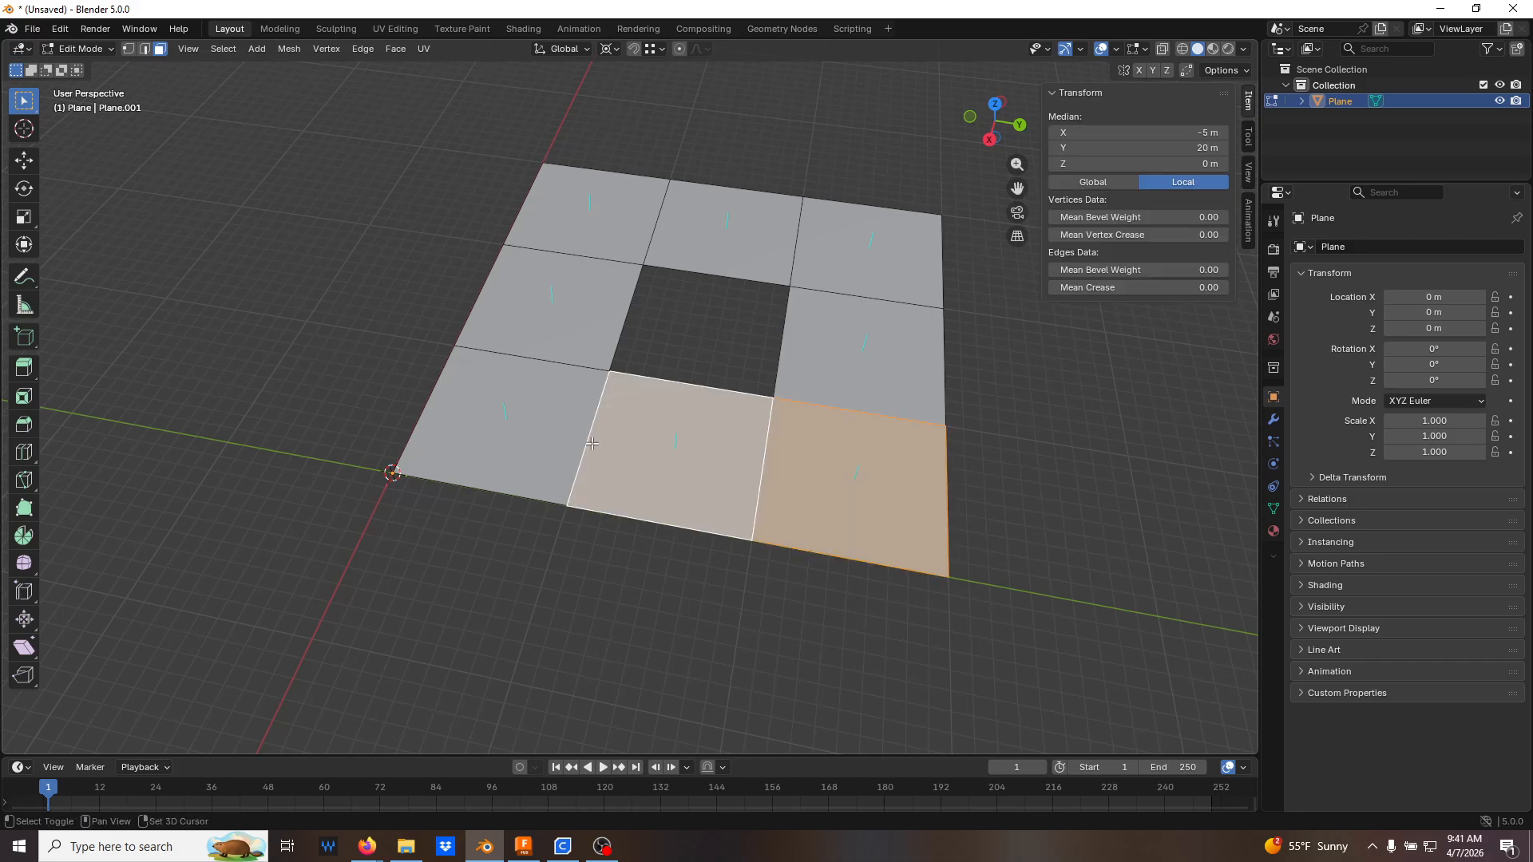
left_click(567, 427, "shift")
left_click(588, 302, "shift")
left_click(618, 247, "shift")
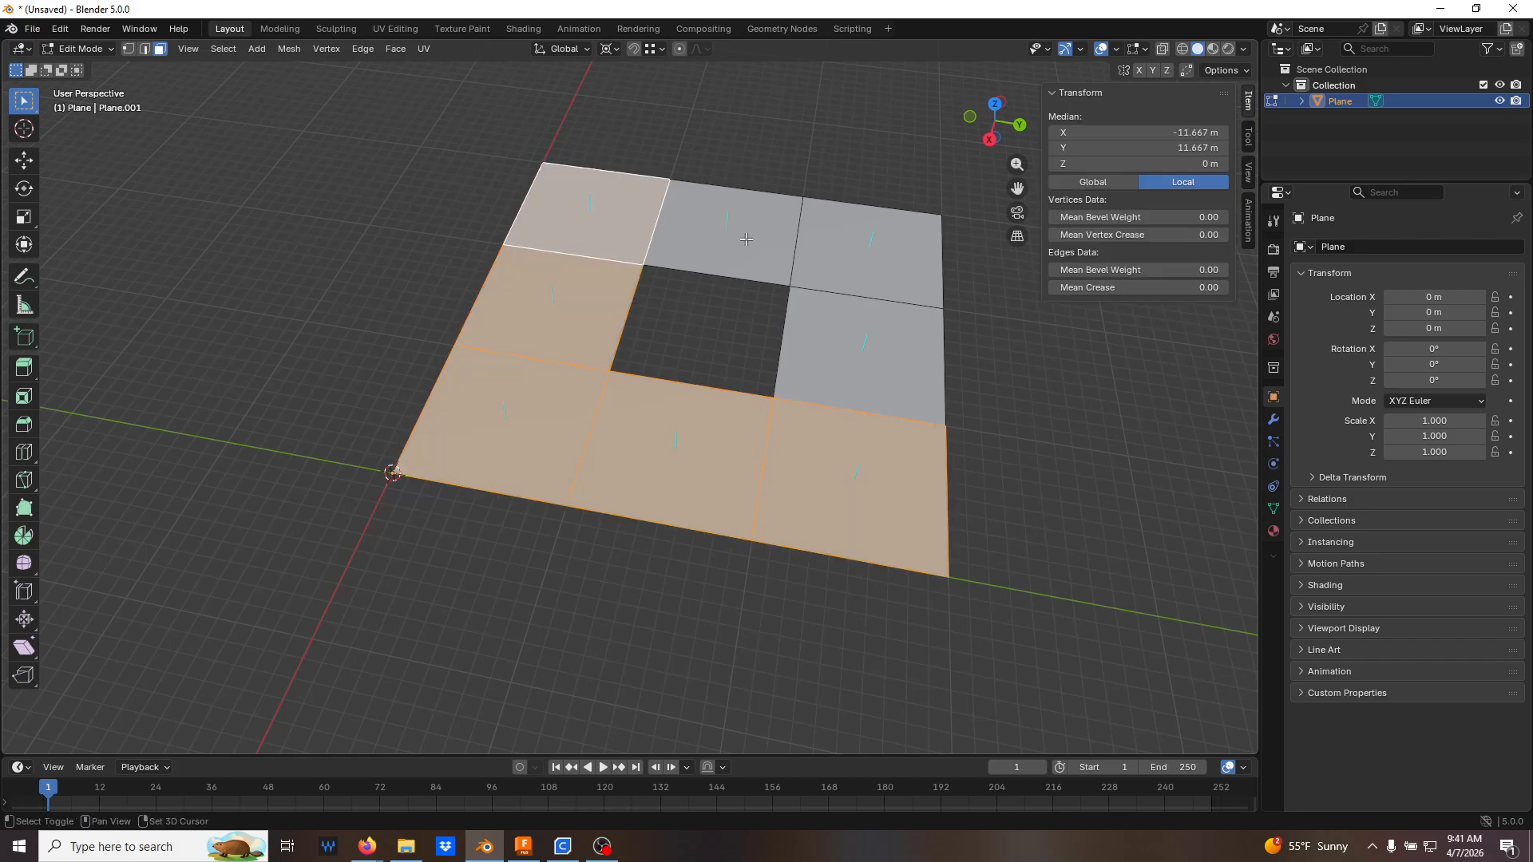
left_click(747, 240, "shift")
left_click(858, 276, "shift")
left_click(833, 345, "shift")
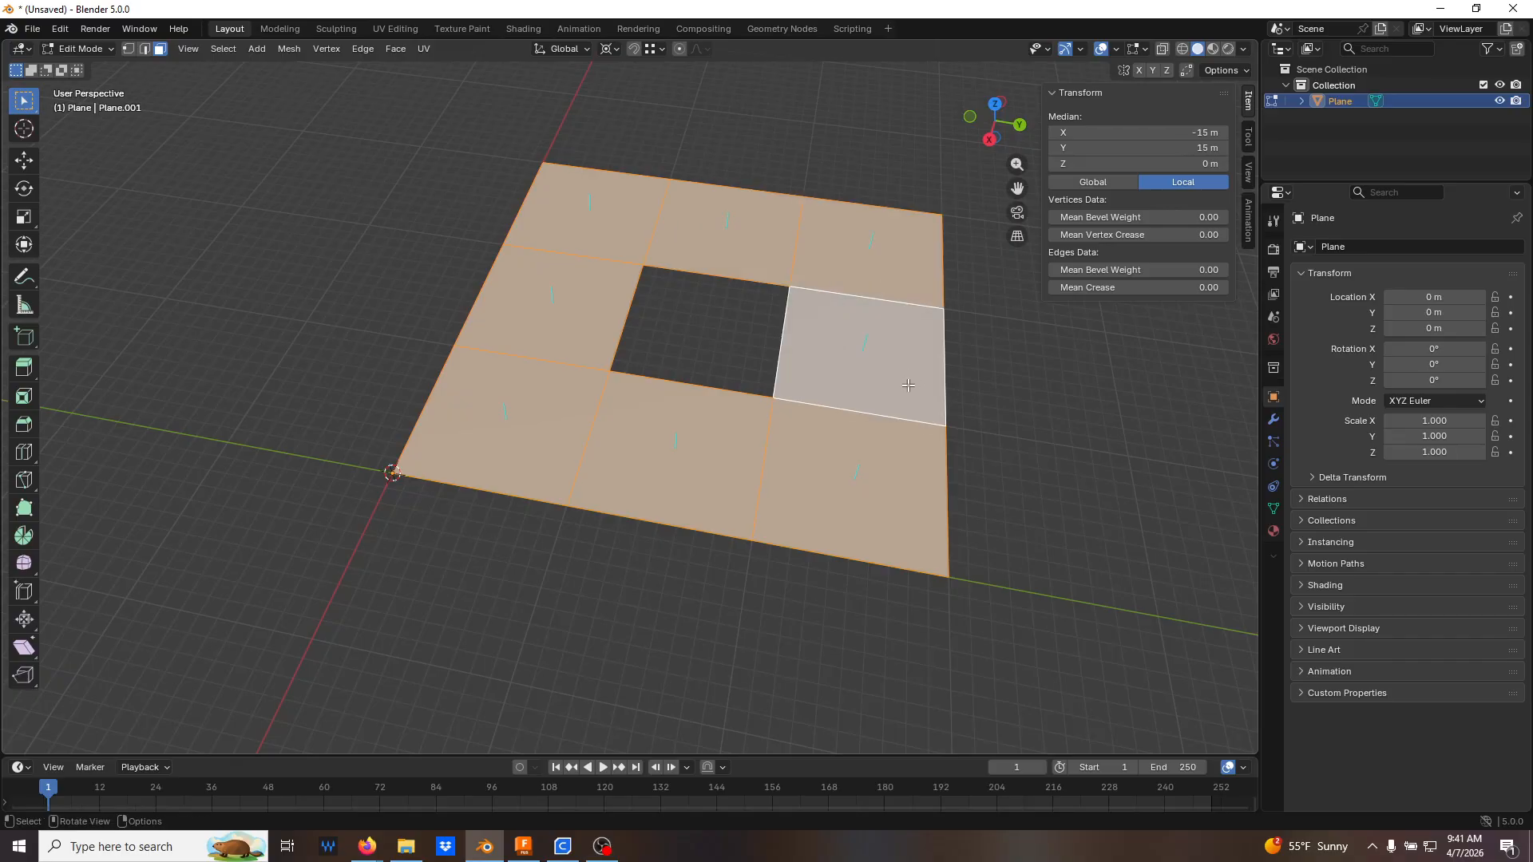
middle_click_drag(833, 345, 846, 287)
key("e")
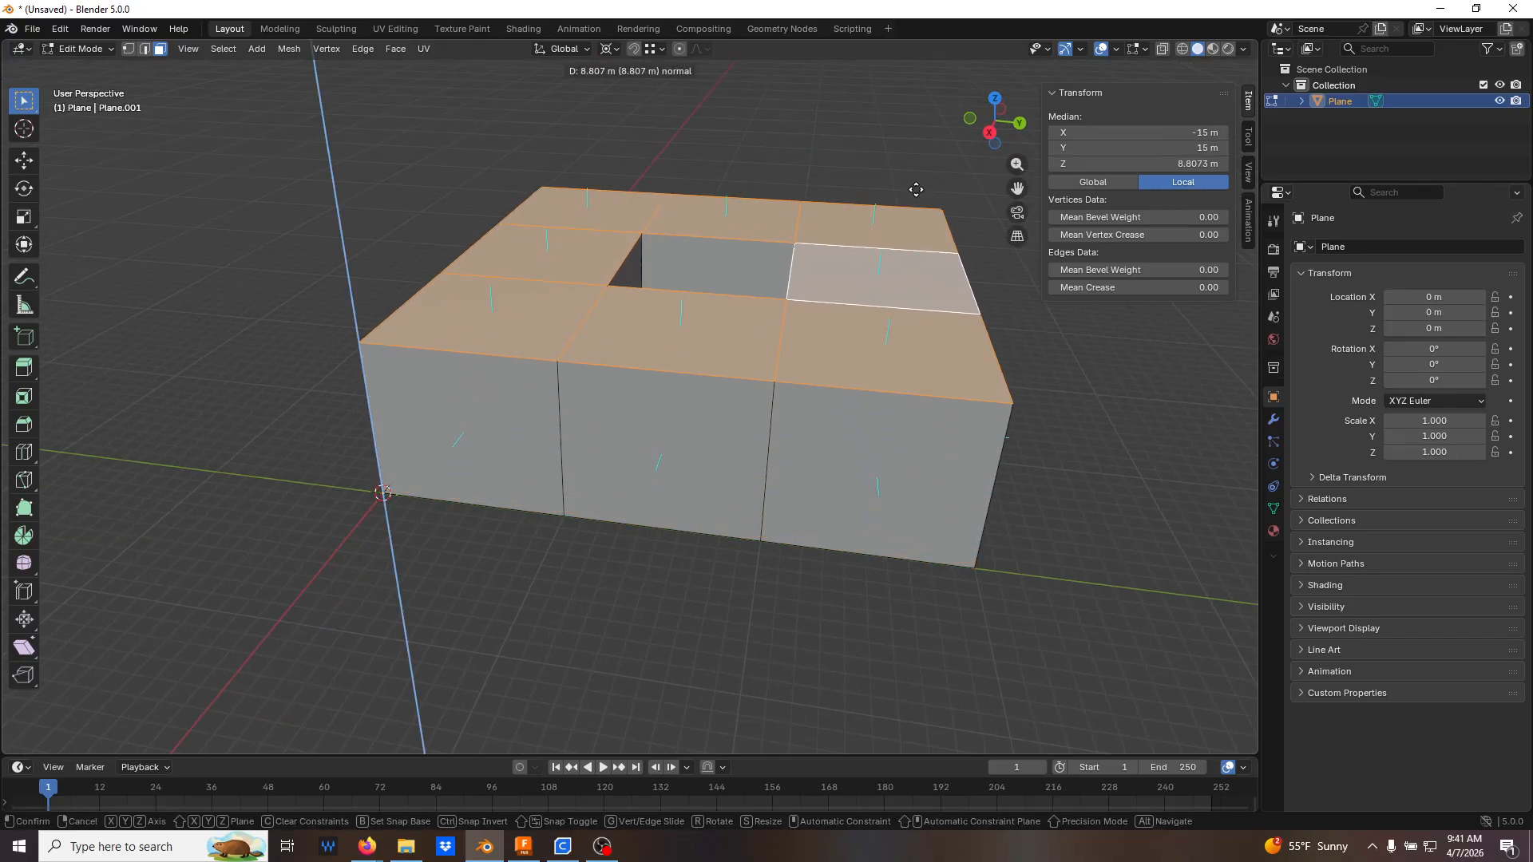
type("30")
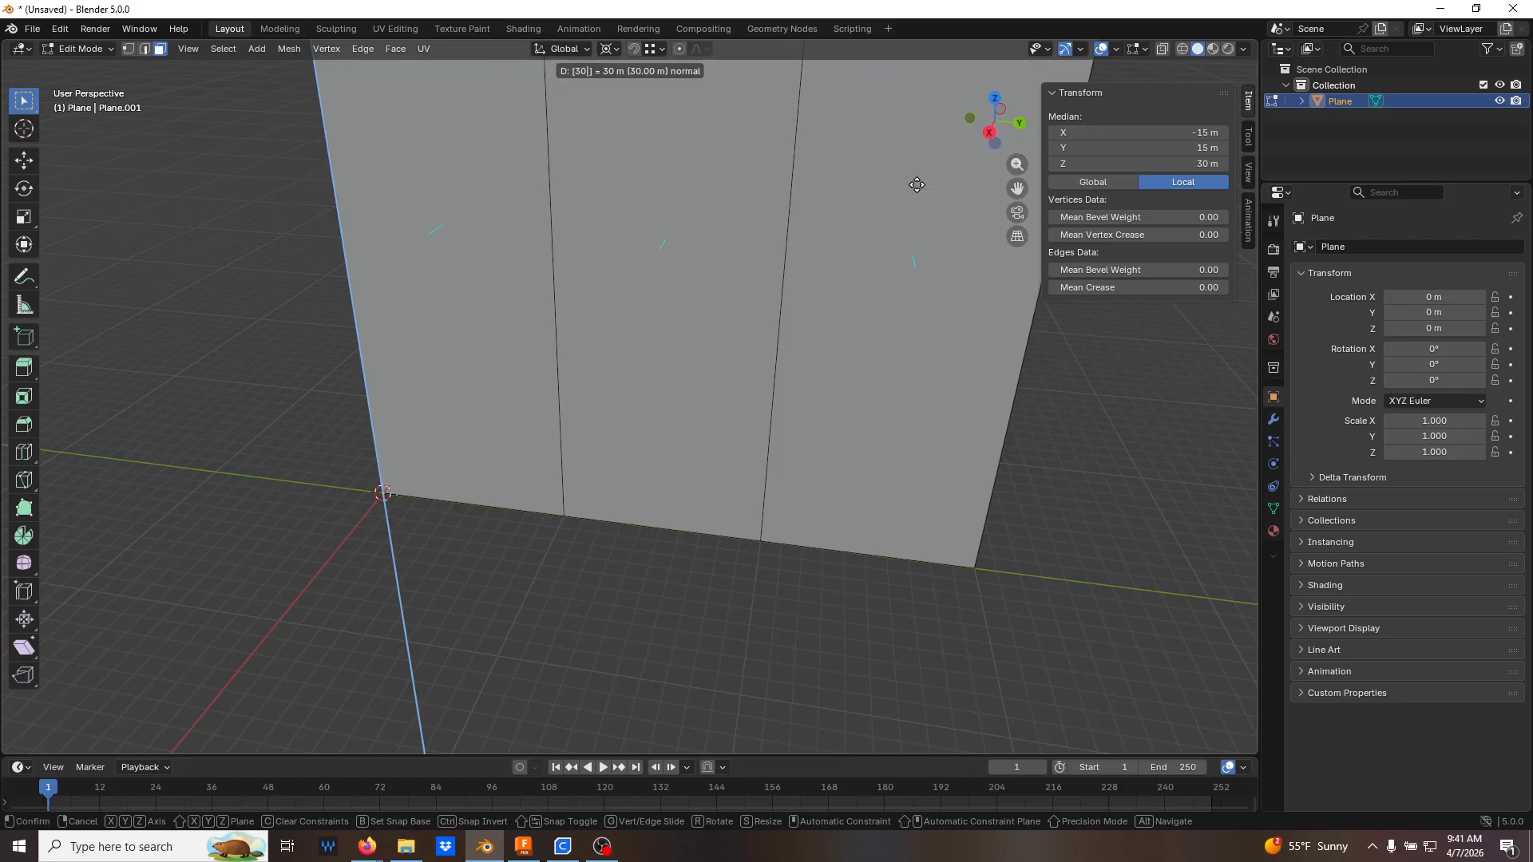
key("Return")
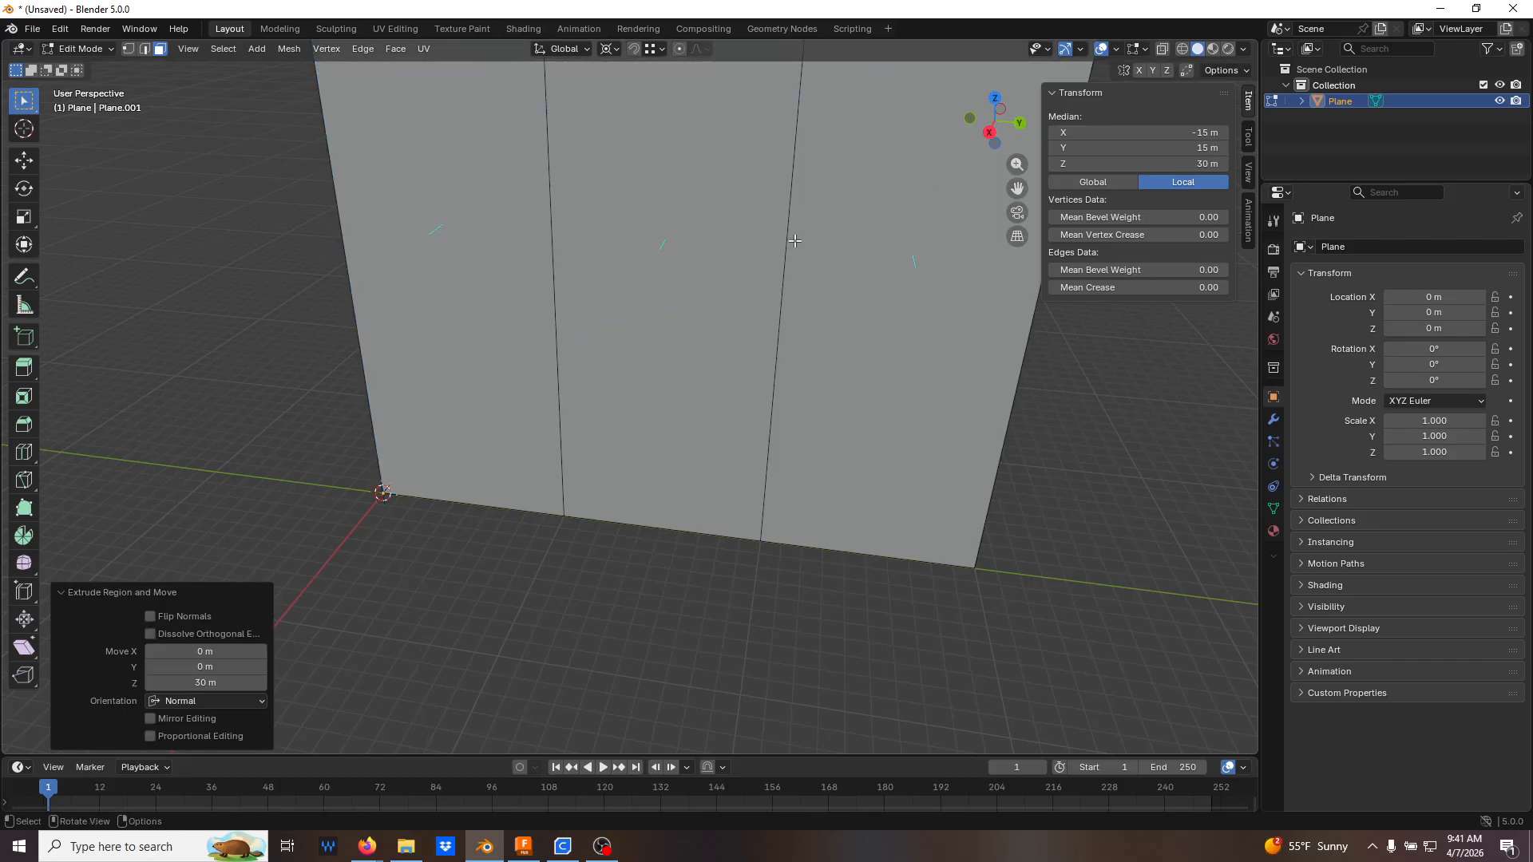
Examine the extruded block and its square opening from several angles
scroll(860, 201, "down", 5)
scroll(799, 318, "up", 3)
middle_click_drag(814, 246, 760, 274)
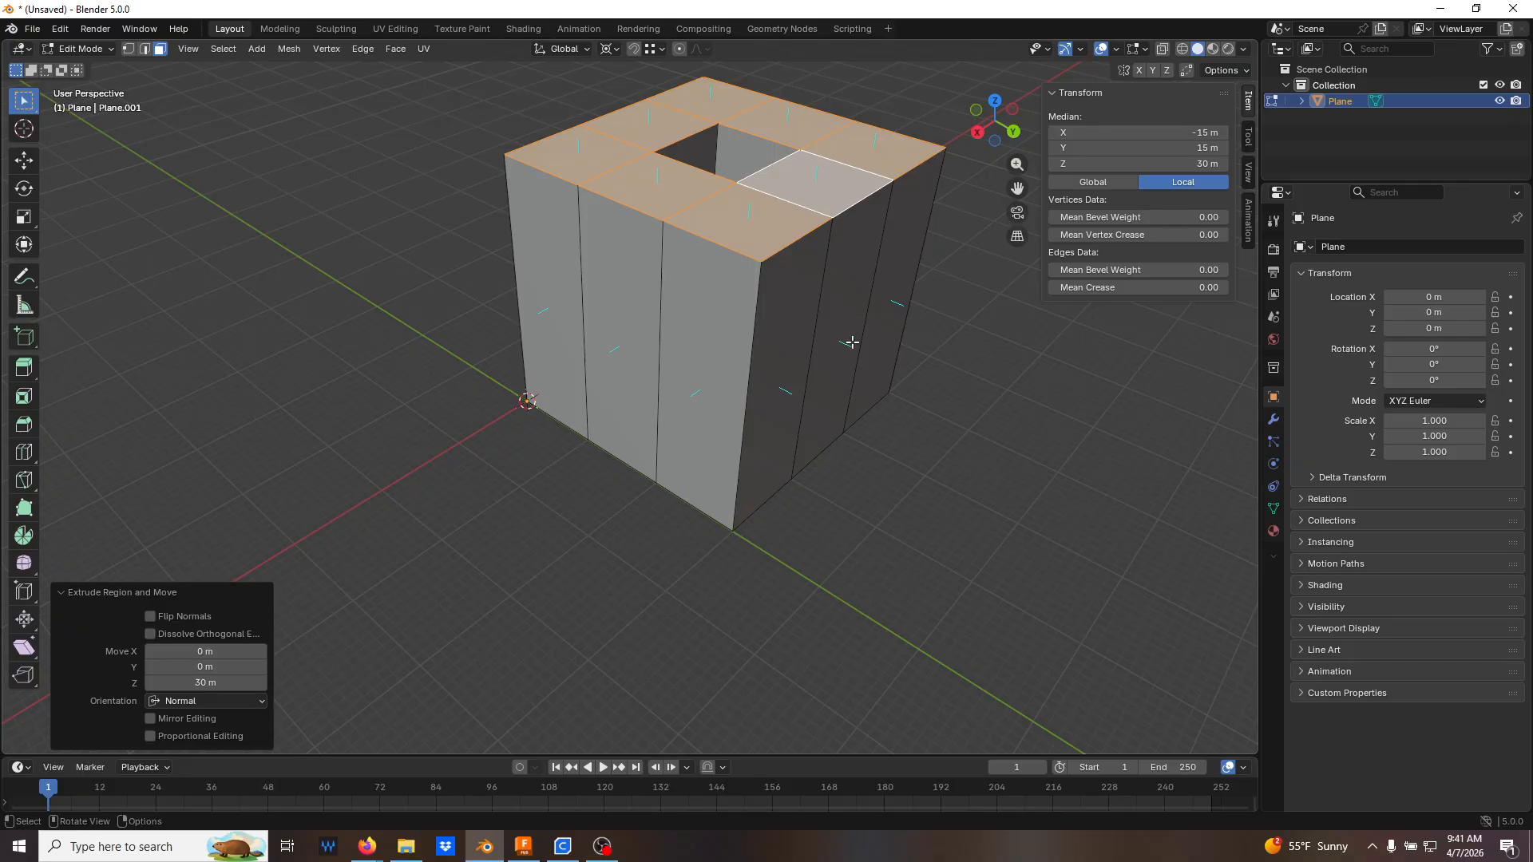
middle_click_drag(857, 304, 868, 347)
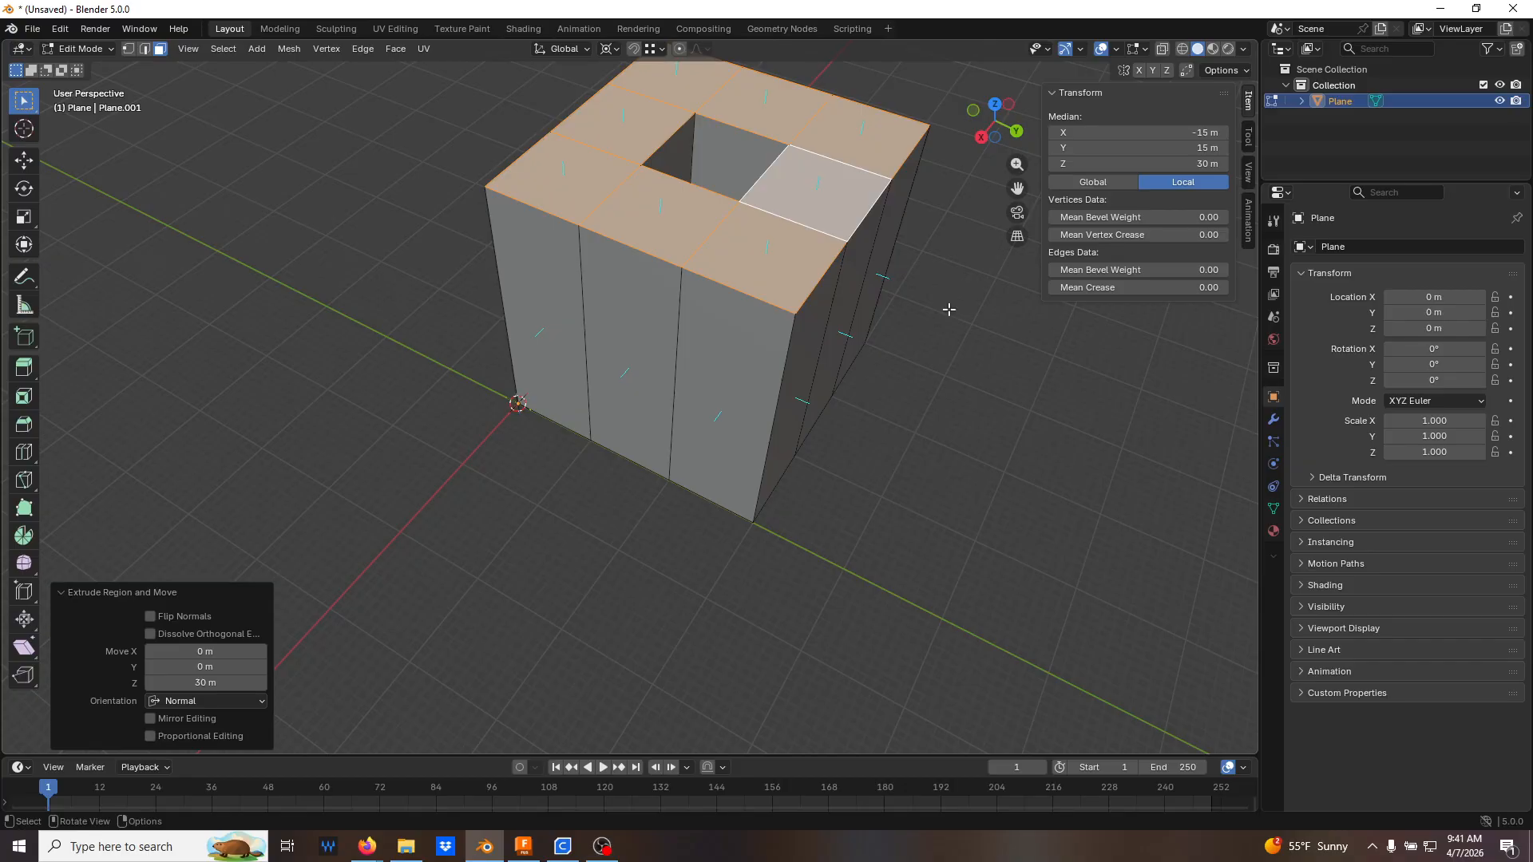
middle_click_drag(946, 359, 934, 315)
scroll(938, 331, "down", 3)
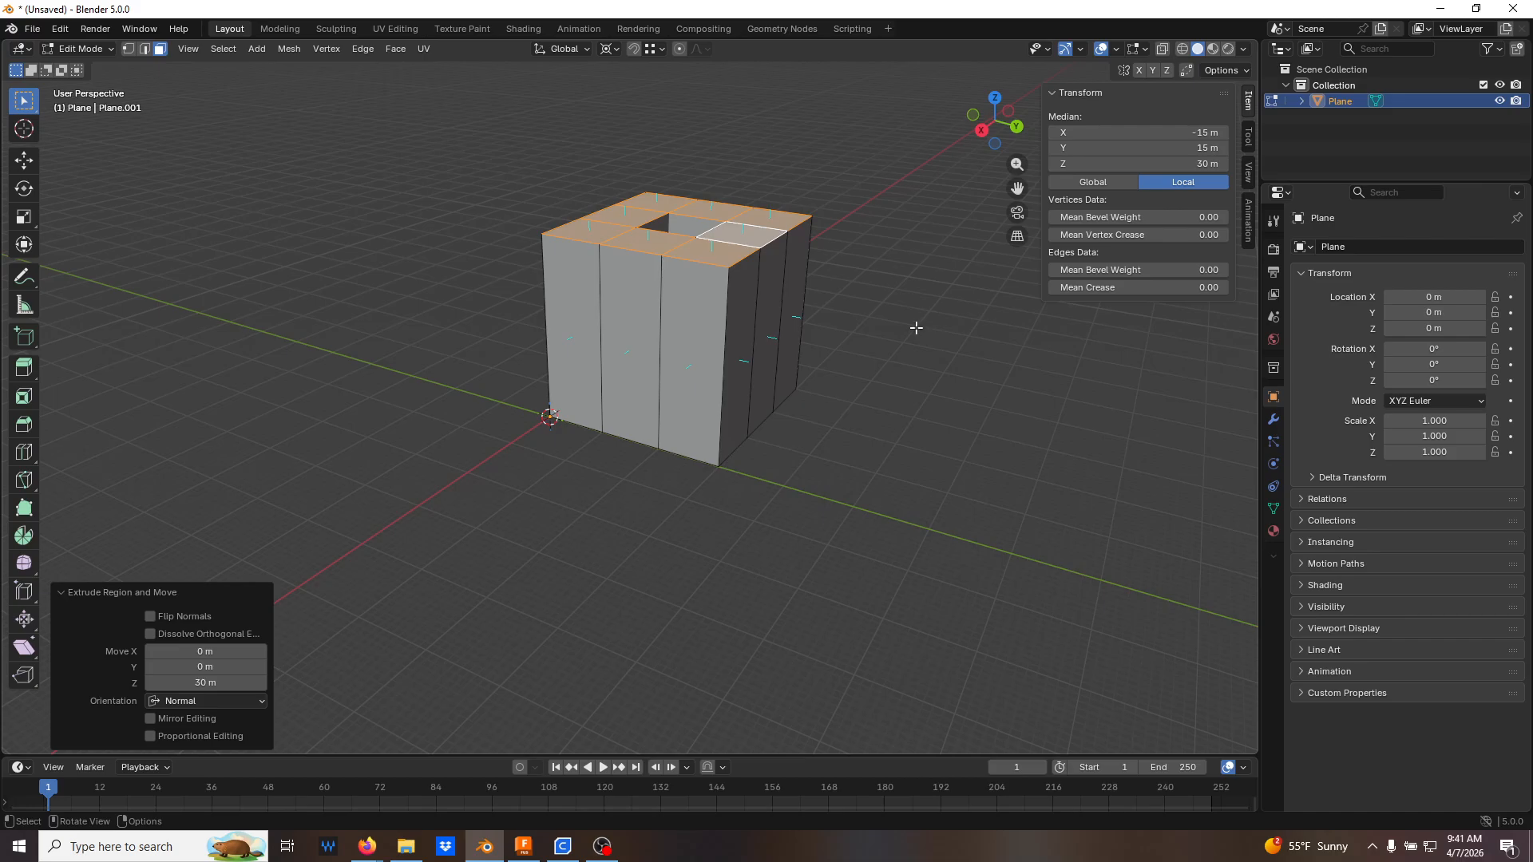
middle_click_drag(788, 295, 817, 339)
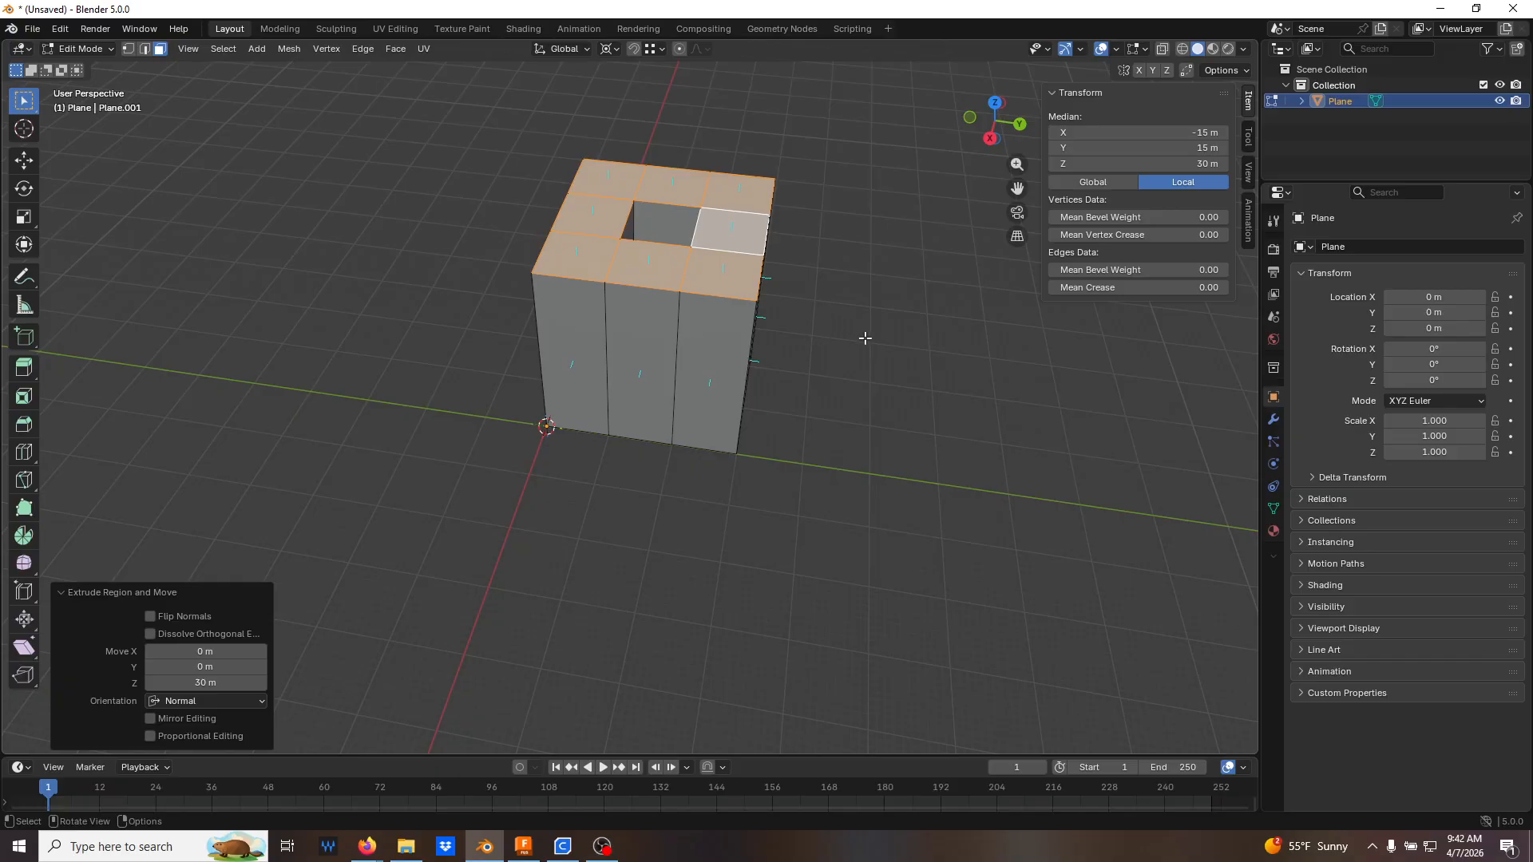
With X-ray on and vertex selection active, delete the block's outermost vertices on both X sides from the front view
key("alt+z")
middle_click_drag(887, 359, 886, 323)
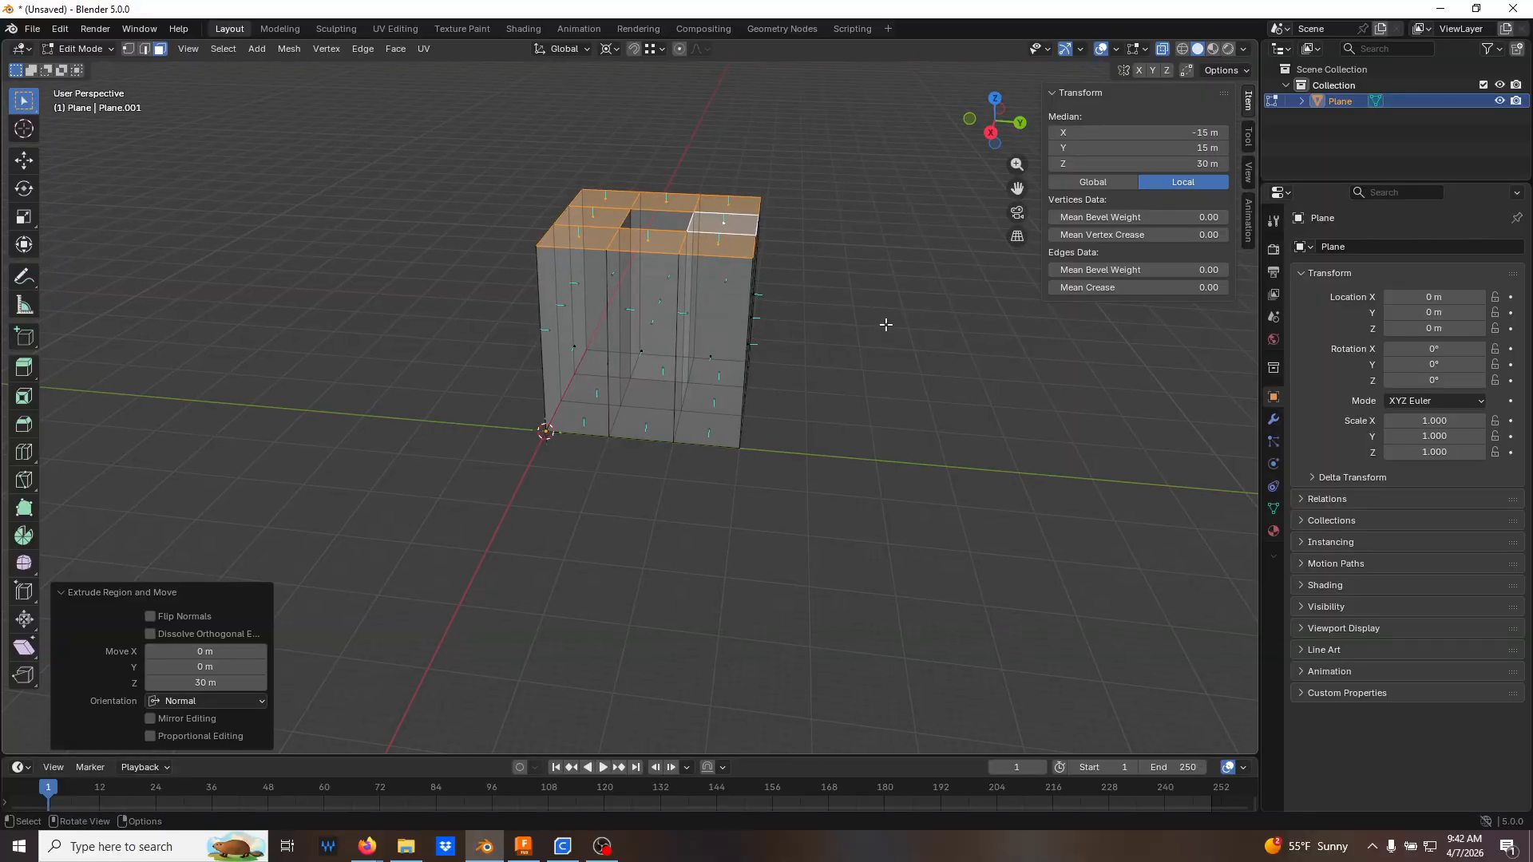
key("1")
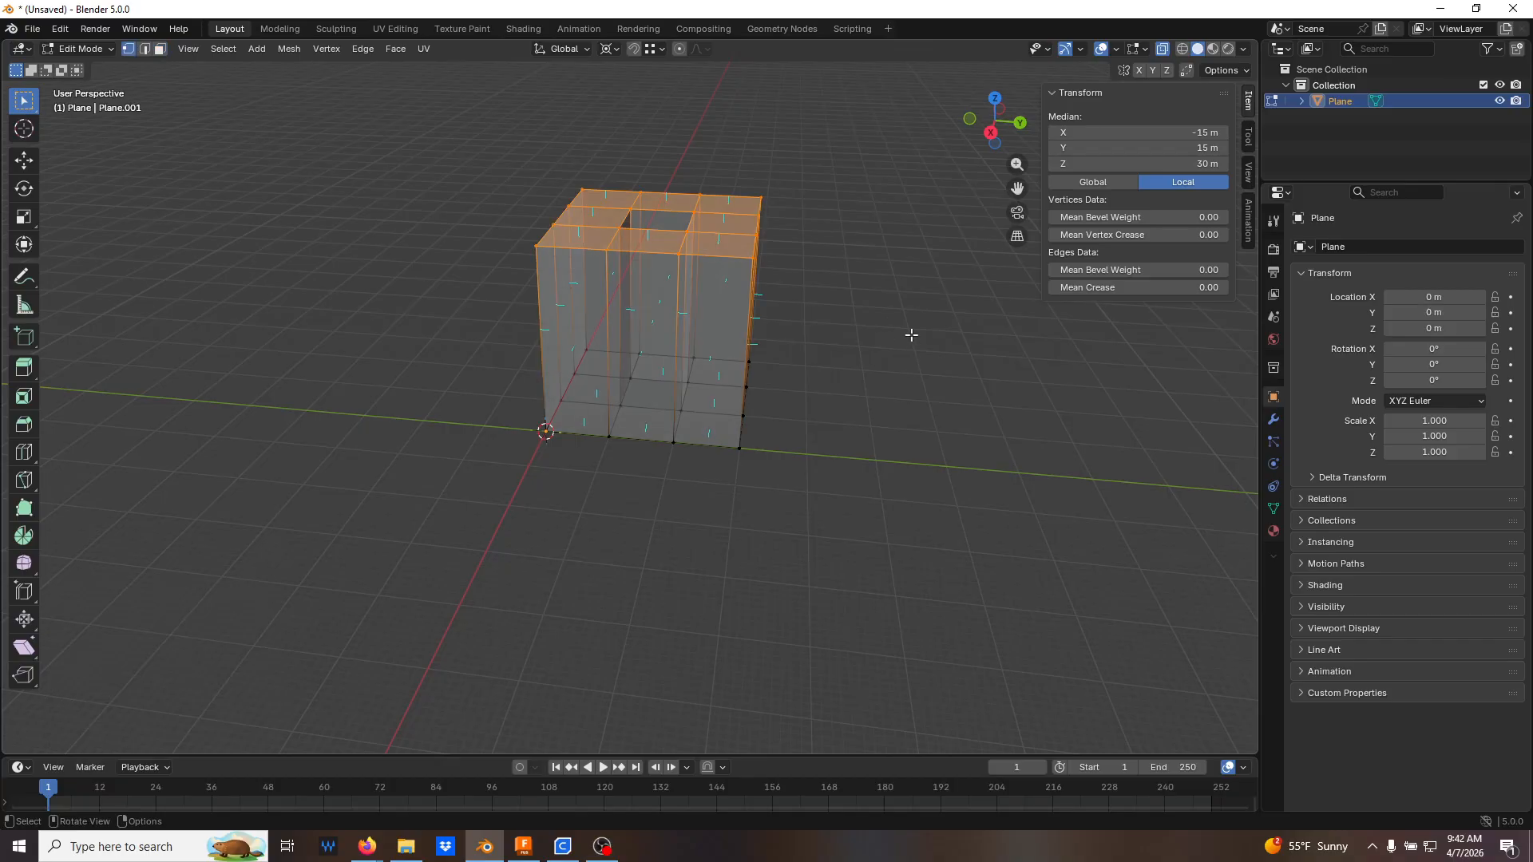
key("KP_1")
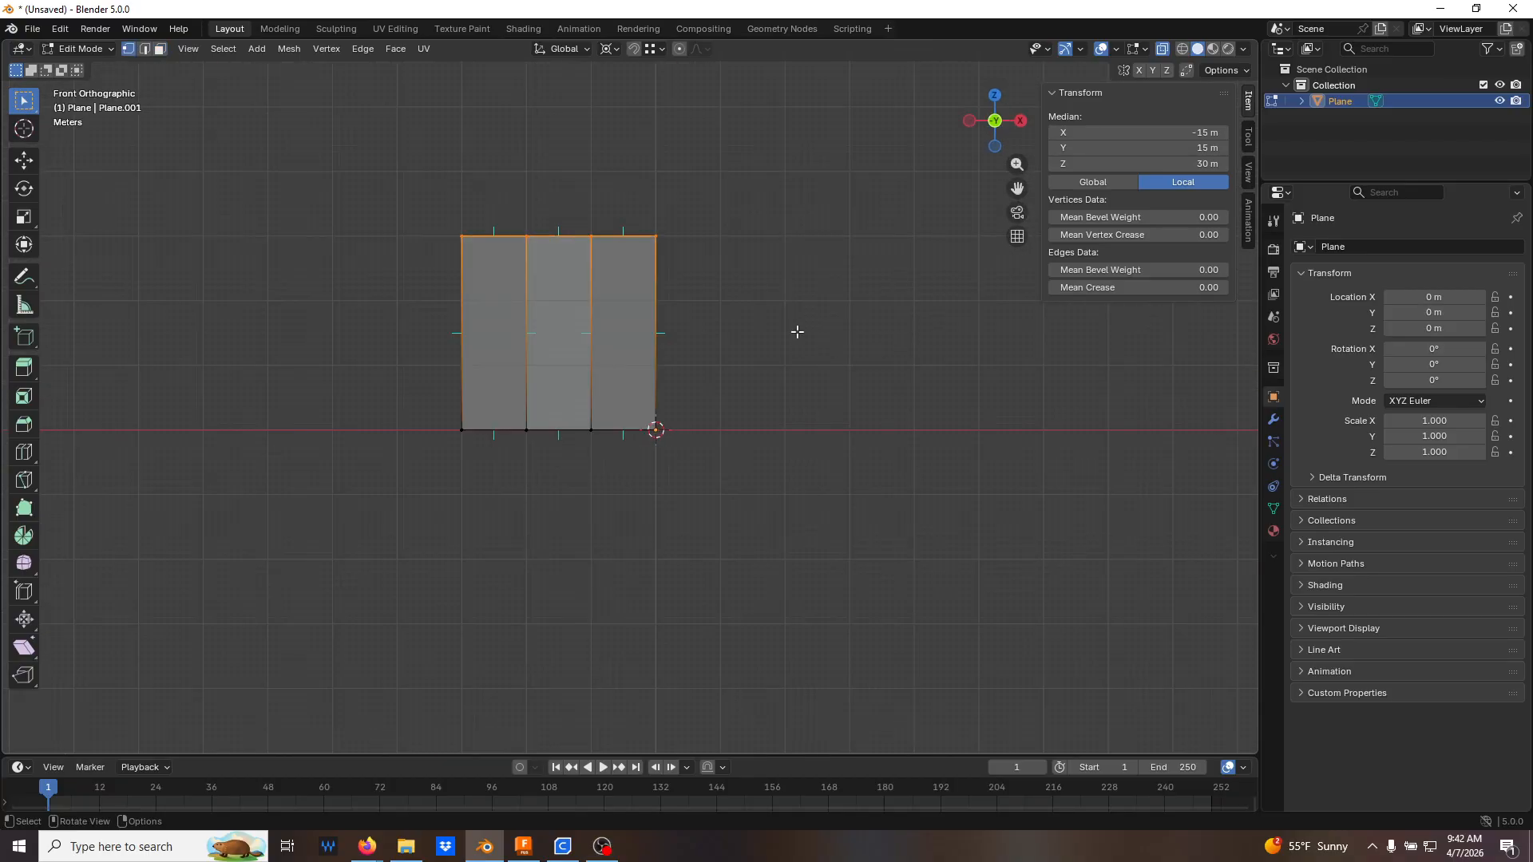
left_click(728, 289)
left_click_drag(632, 160, 746, 579)
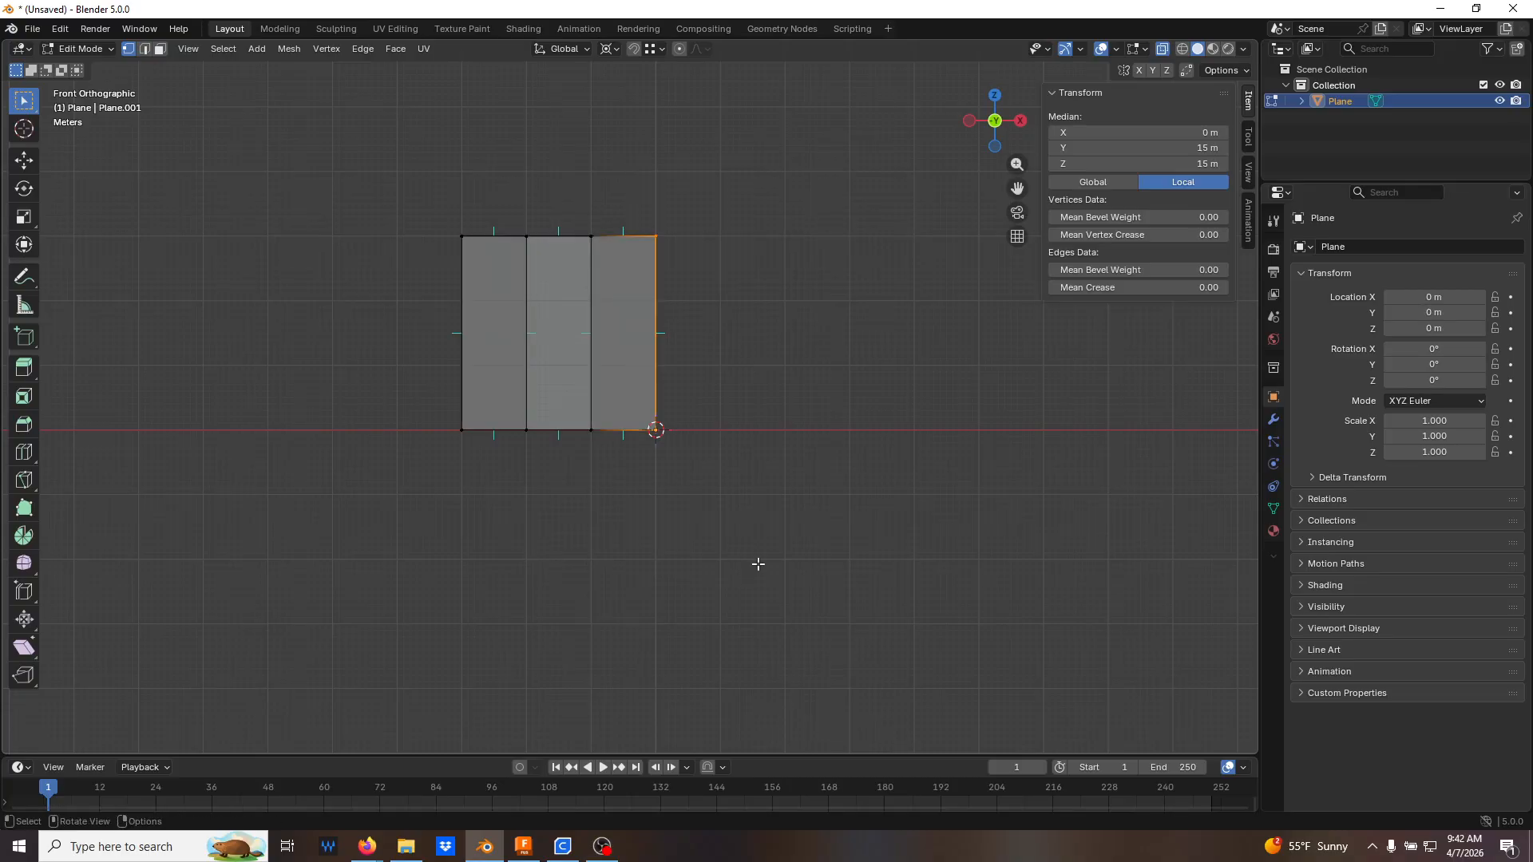
key("x")
left_click(759, 530)
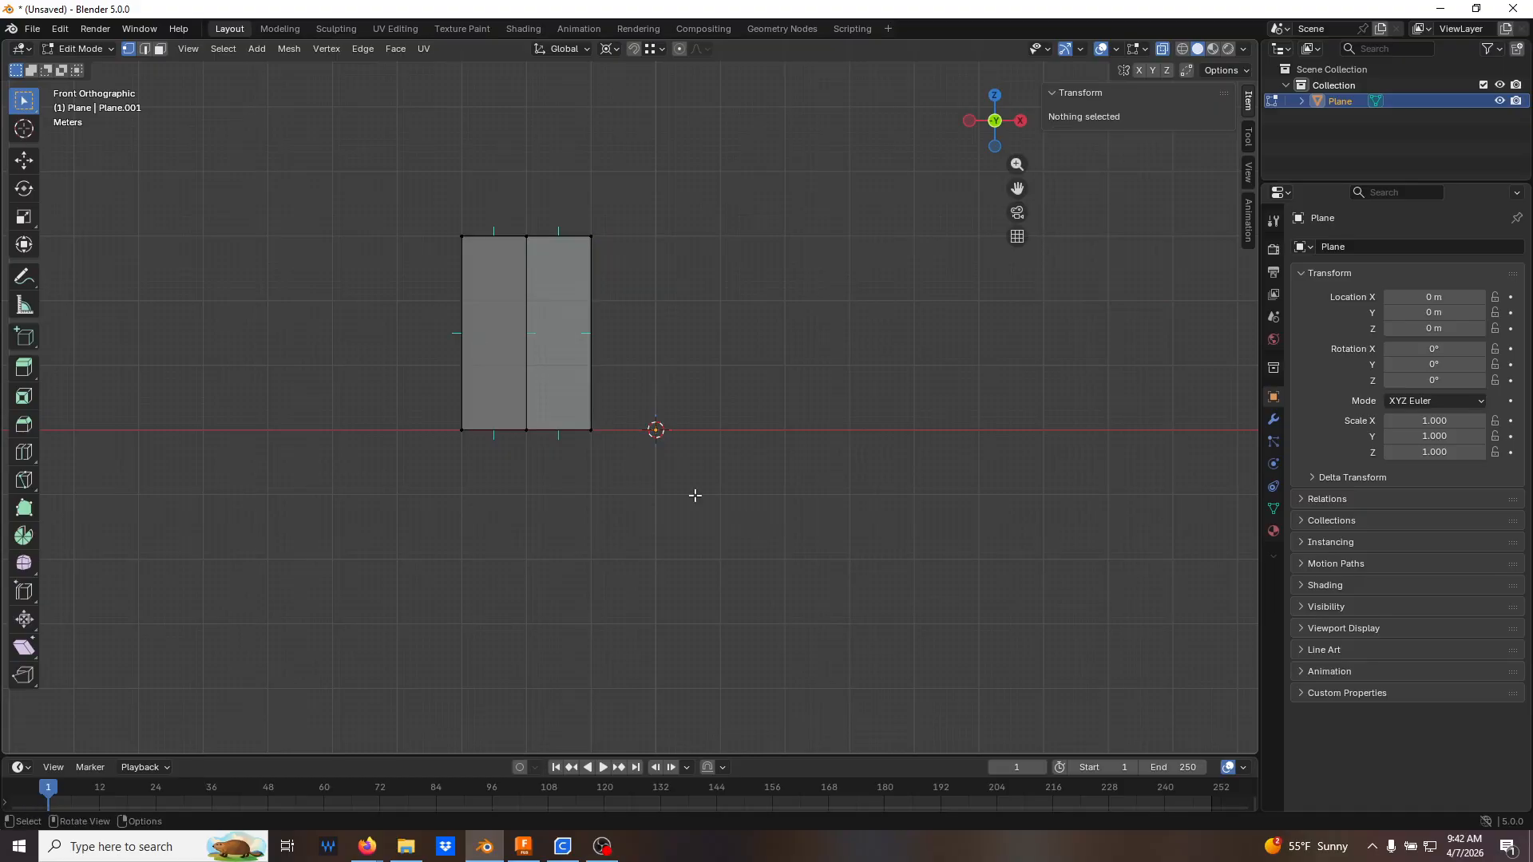
left_click_drag(404, 101, 485, 583)
key("x")
left_click(496, 598)
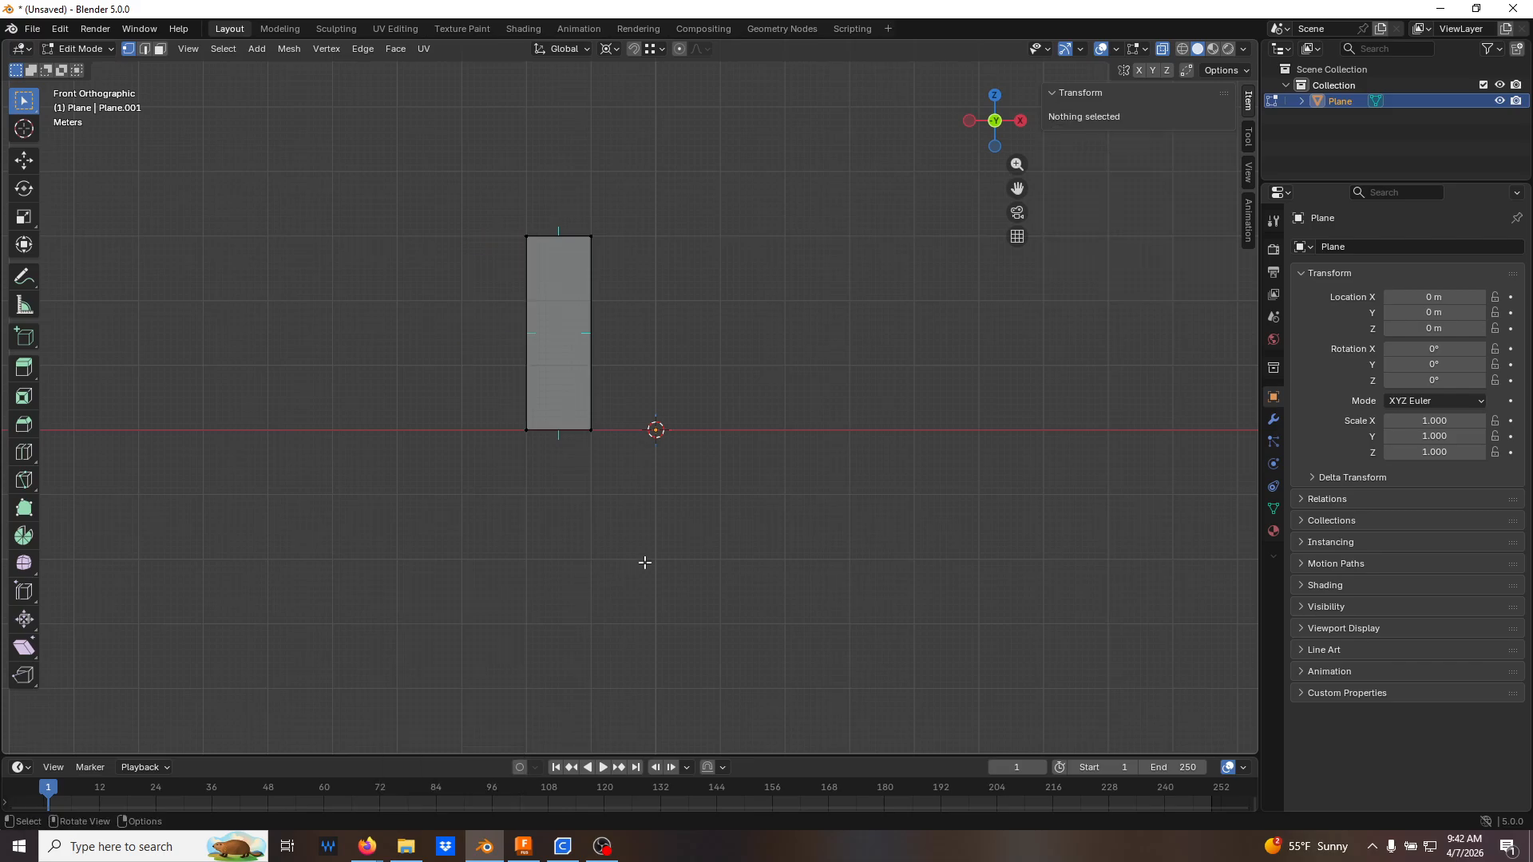
From the right view, delete the block's outermost vertices at Y 30 m
key("KP_3")
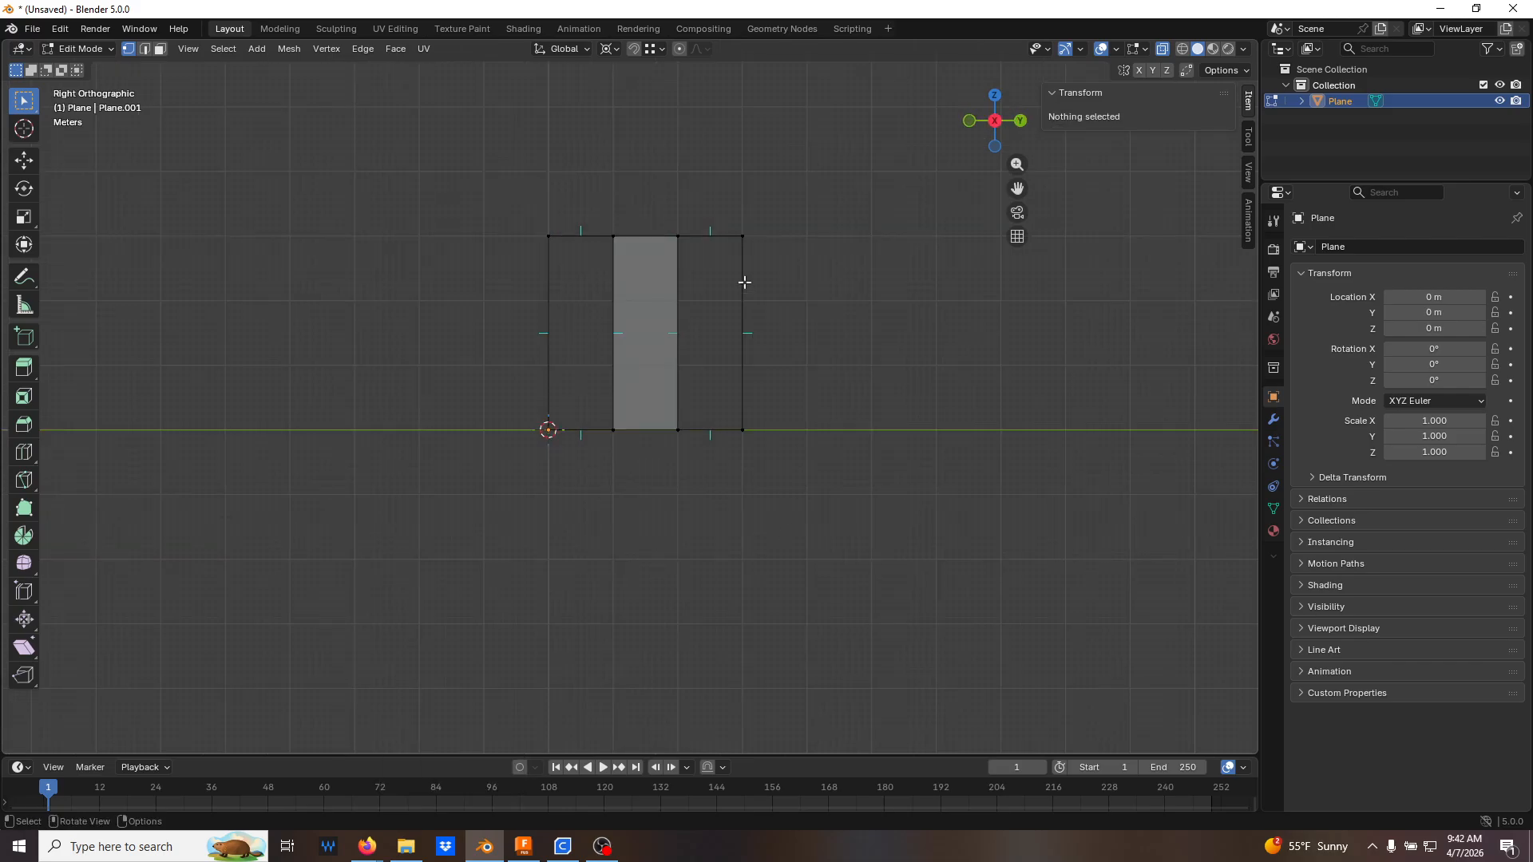
left_click_drag(713, 173, 813, 594)
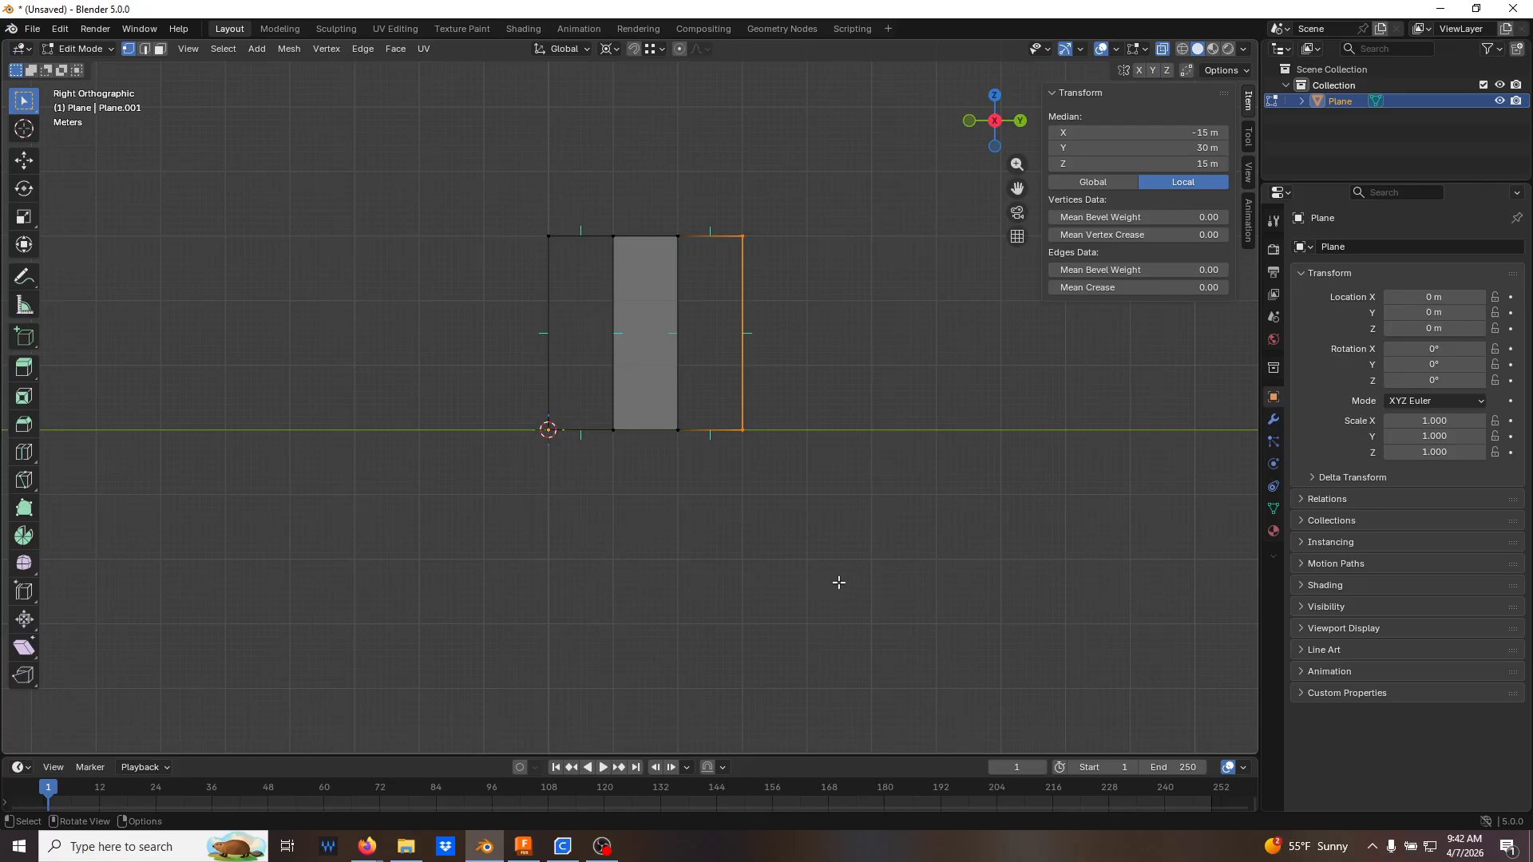
key("x")
left_click(838, 582)
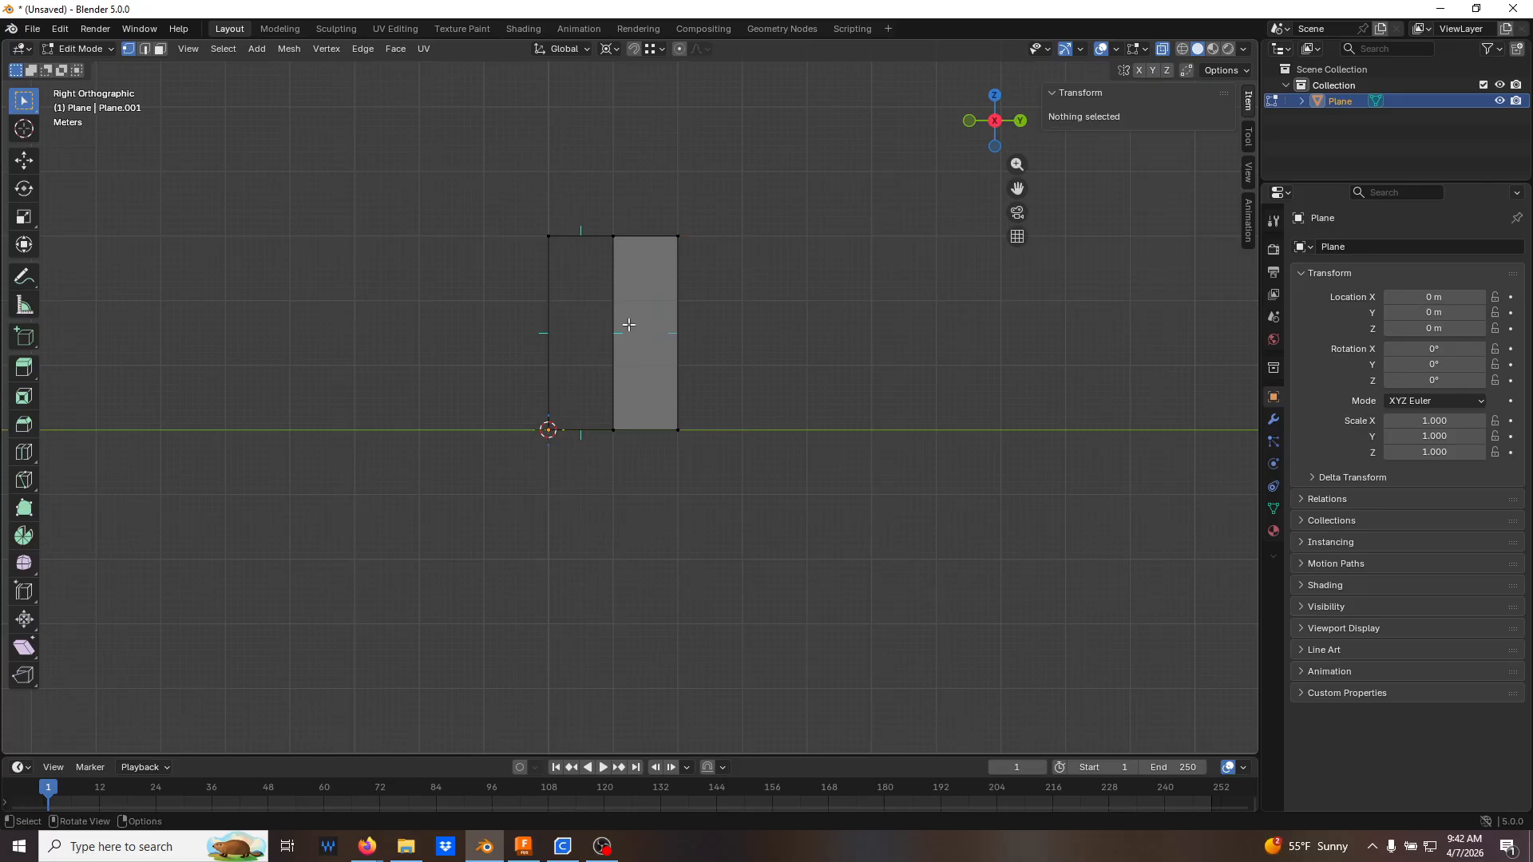
From the right view, delete the block's outermost vertices at Y 0 m
left_click_drag(496, 171, 570, 546)
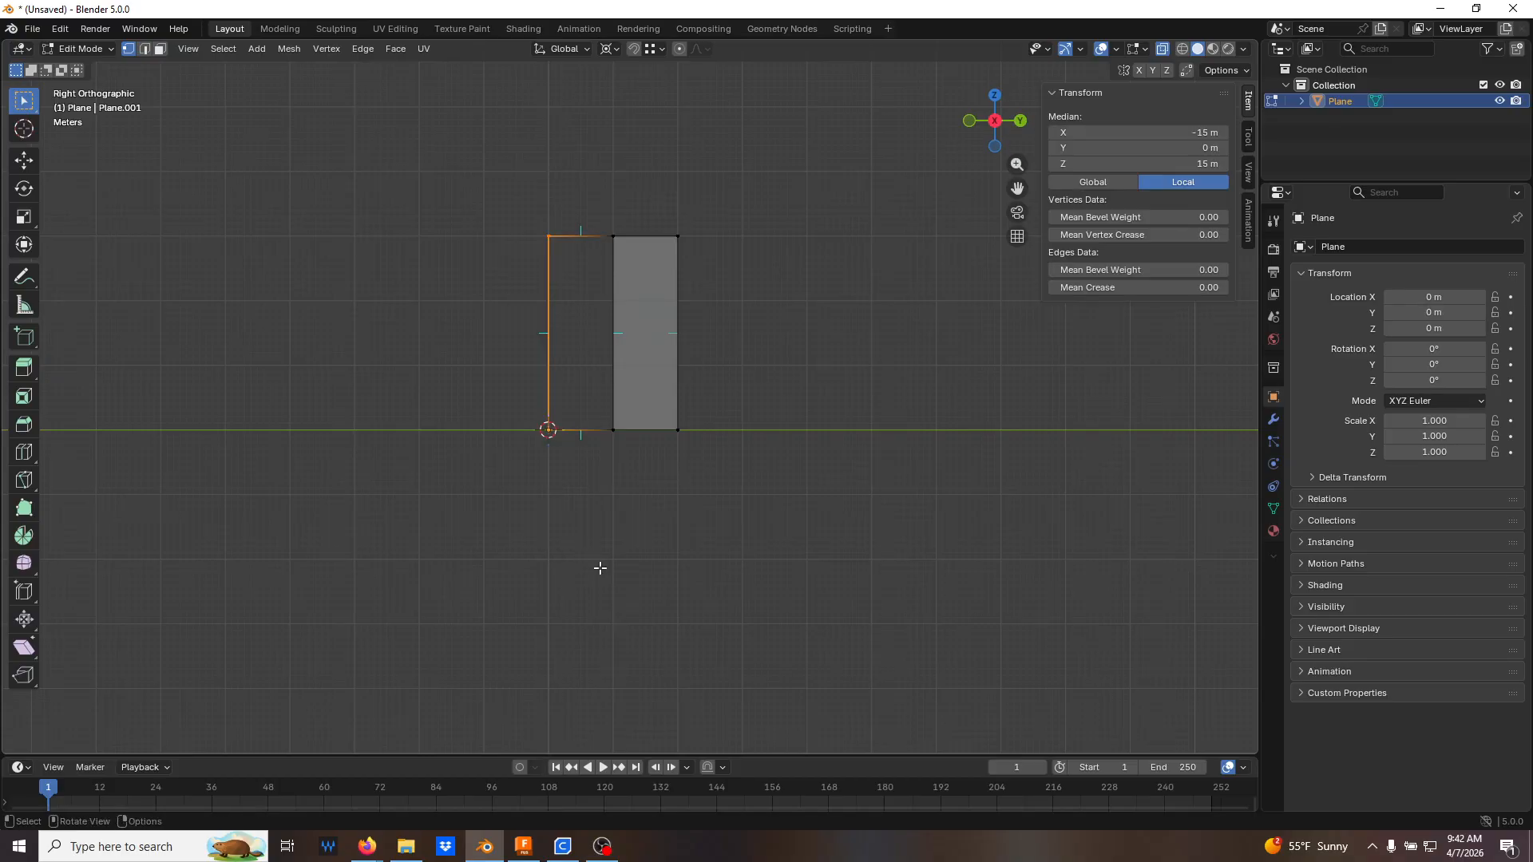
key("x")
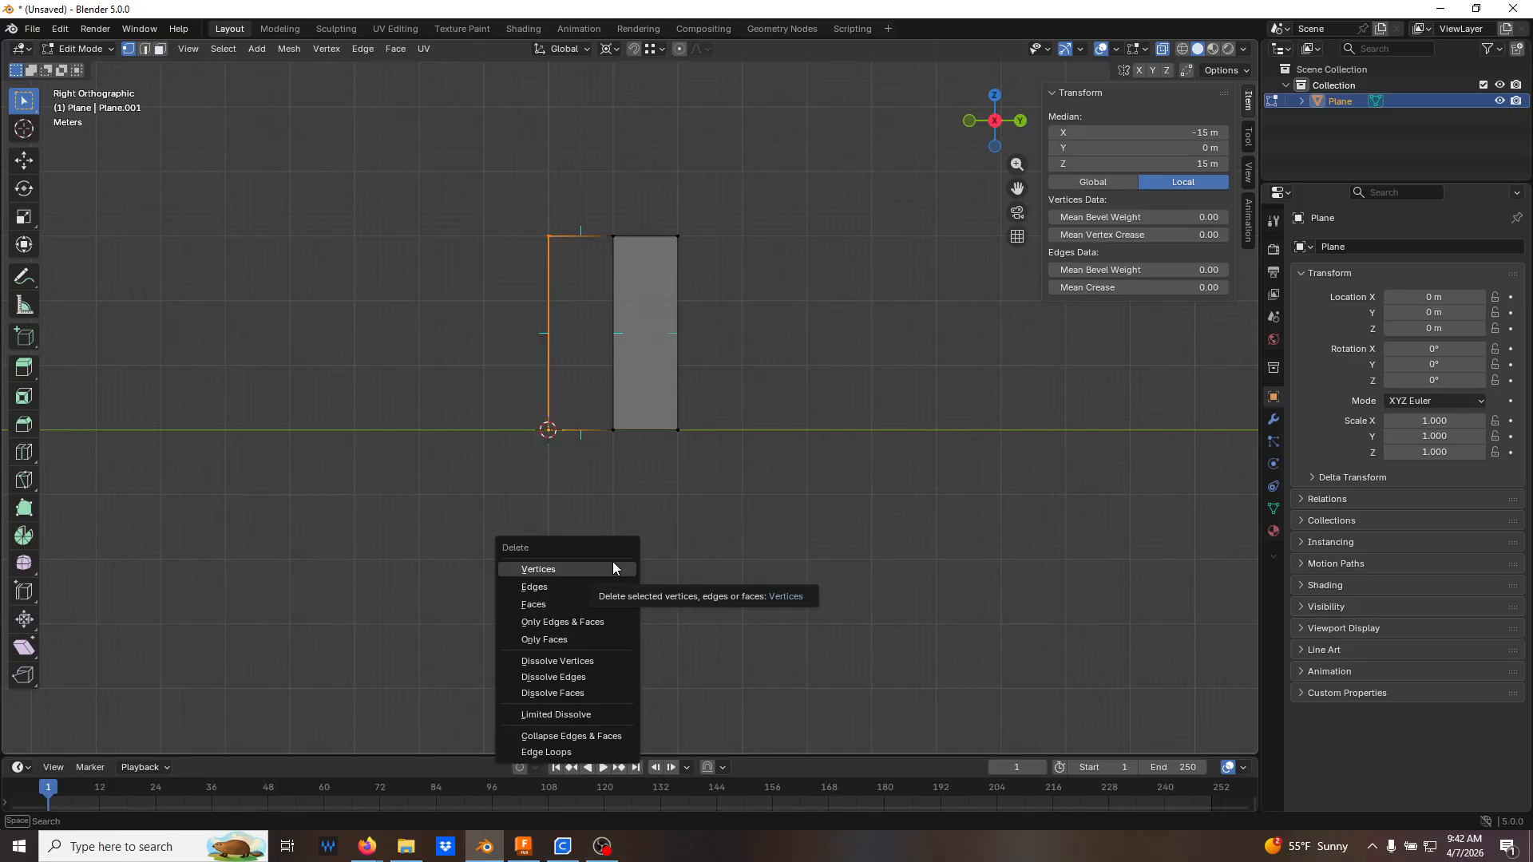
left_click(614, 567)
middle_click_drag(740, 448, 691, 637)
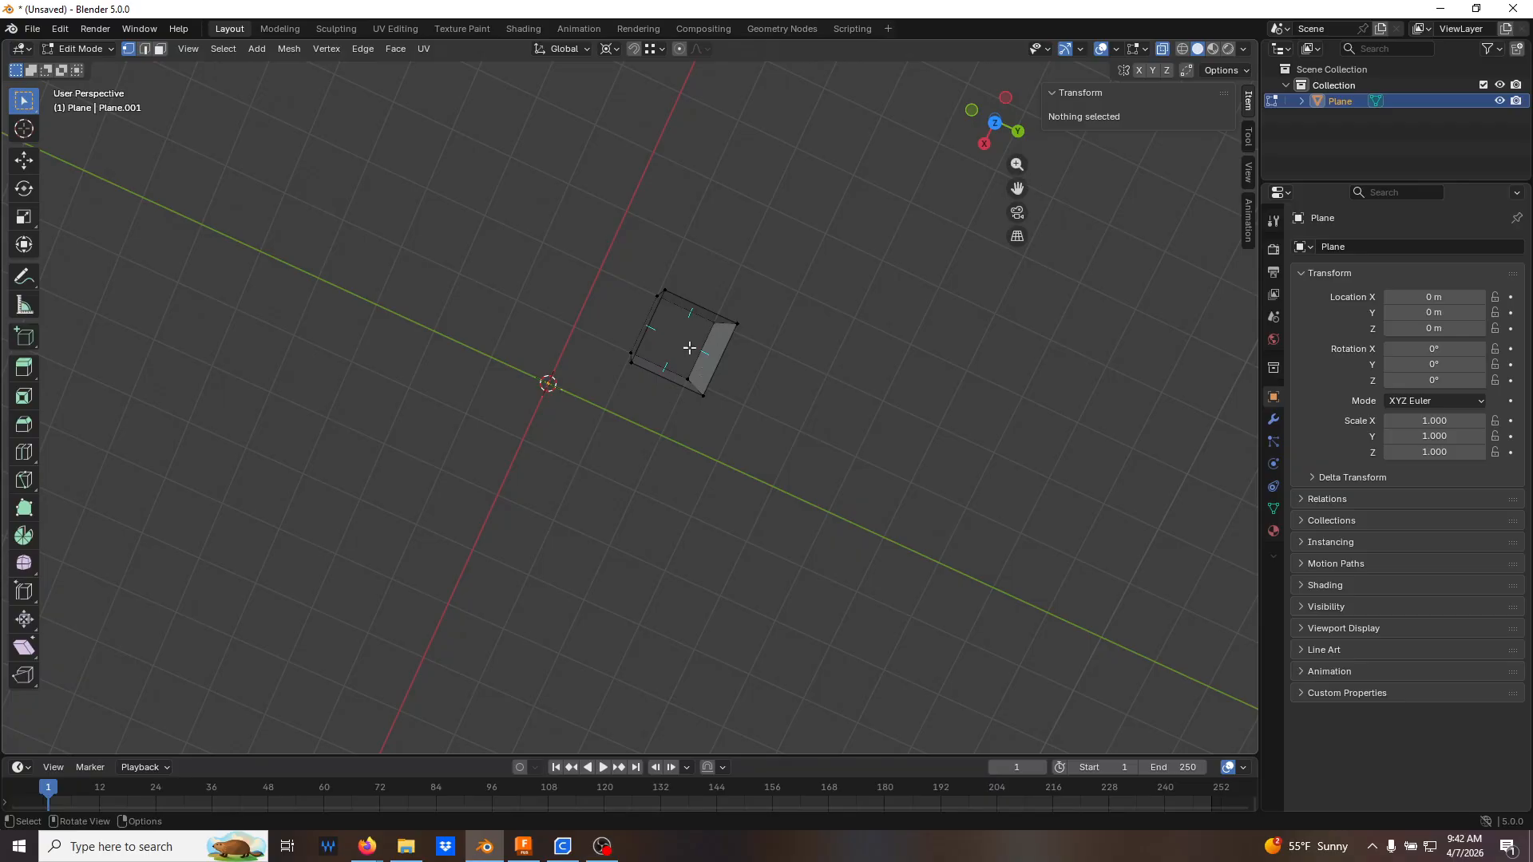
middle_click_drag(664, 390, 760, 306)
From the front view, select the column's top vertices at Z 30 m and fill them with a face
key("KP_1")
left_click_drag(503, 238, 704, 294)
middle_click_drag(657, 252, 653, 344)
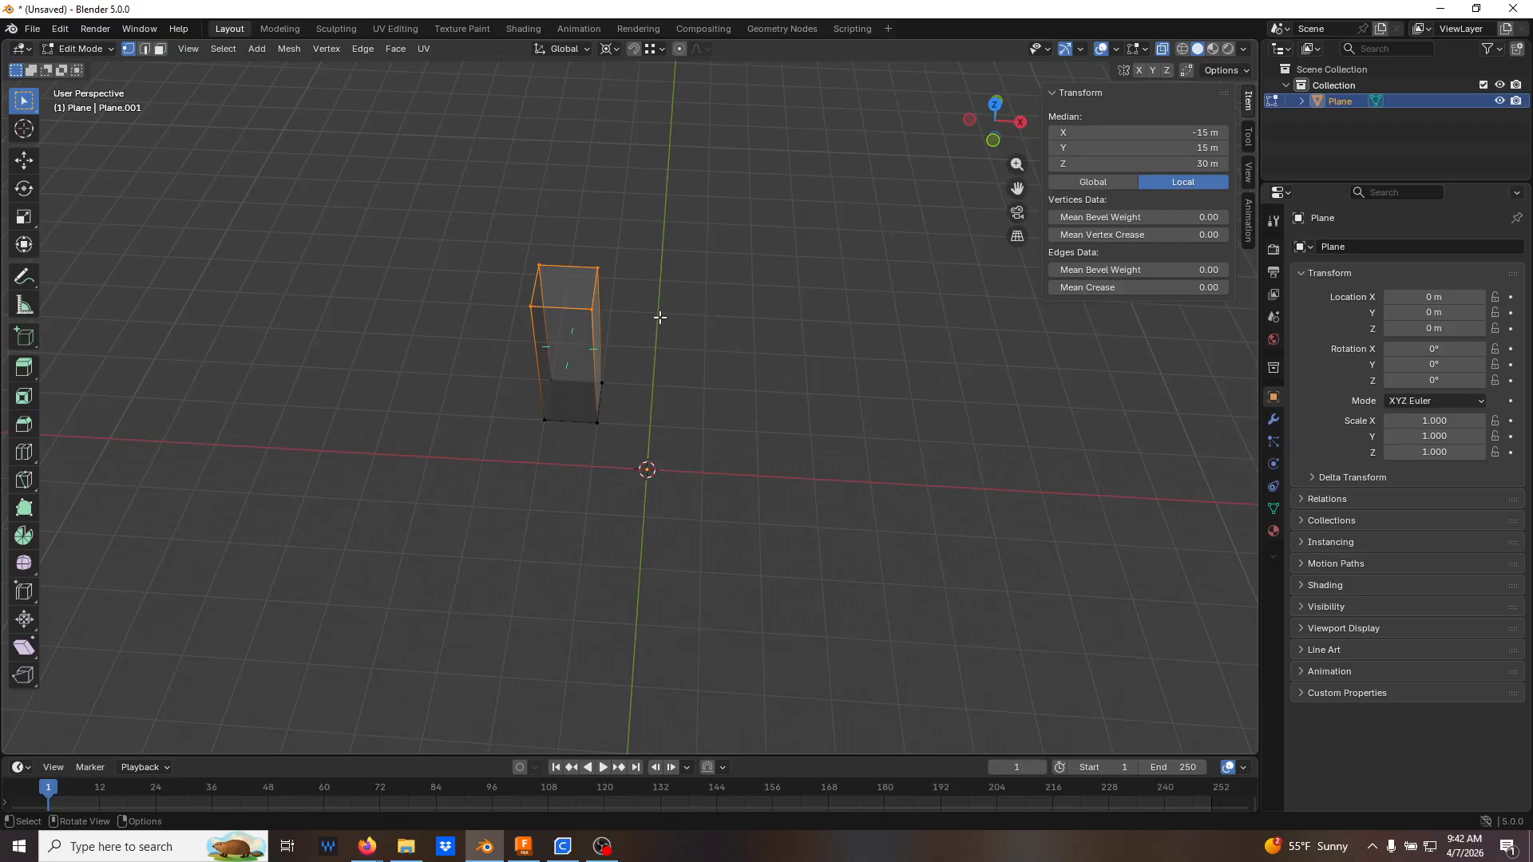
key("f")
left_click(660, 346)
Select the column's bottom vertices at Z 0 m and close the open end with a face
middle_click_drag(659, 310, 510, 415)
left_click_drag(493, 392, 635, 469)
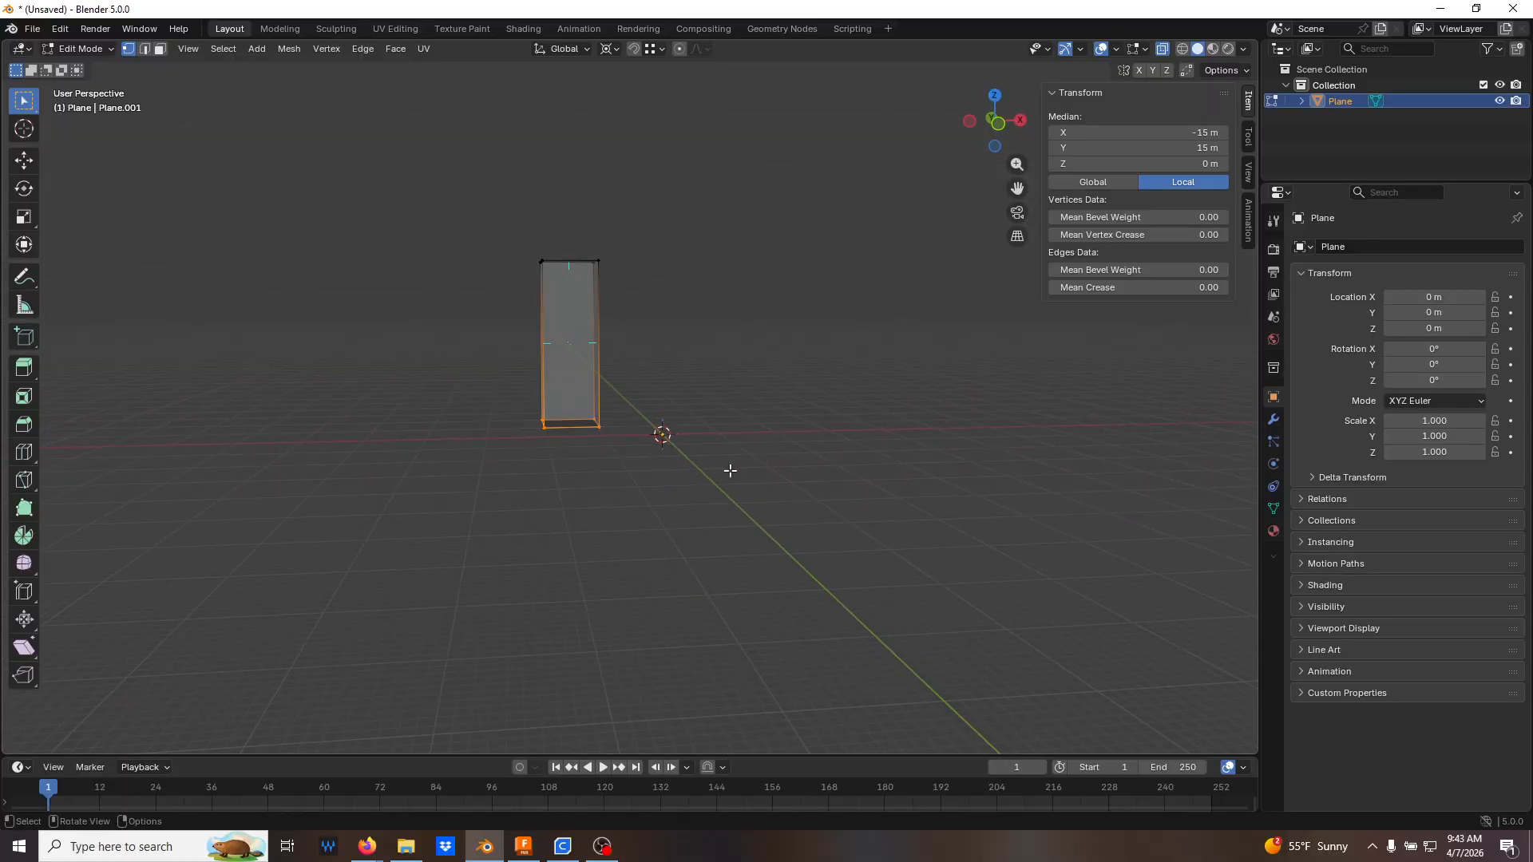
mouse_move(630, 520)
middle_mouse_down()
mouse_move(619, 448)
mouse_move(616, 534)
middle_mouse_up()
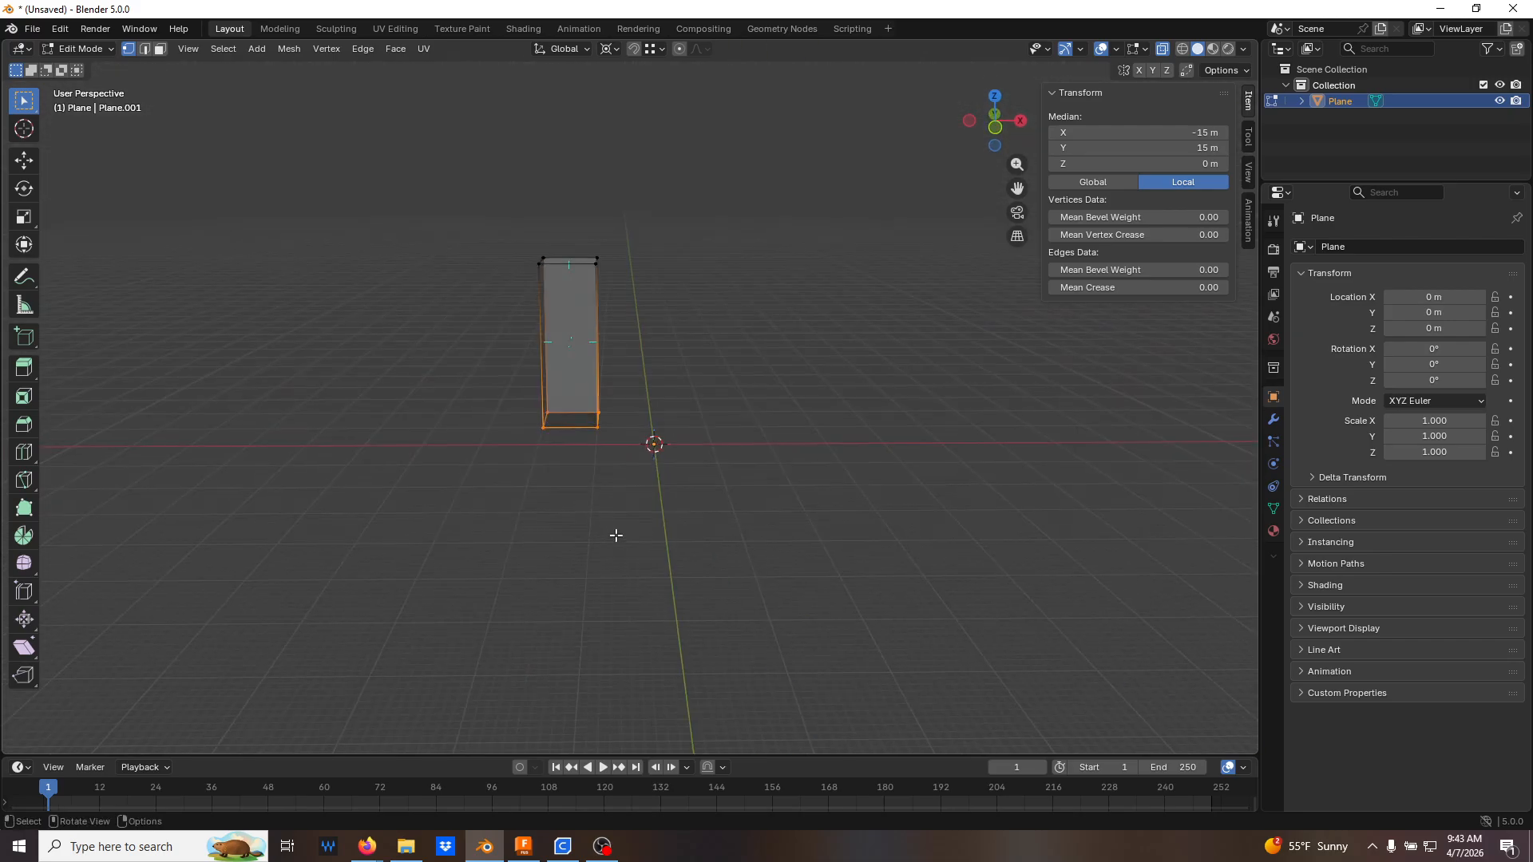
left_click(808, 473)
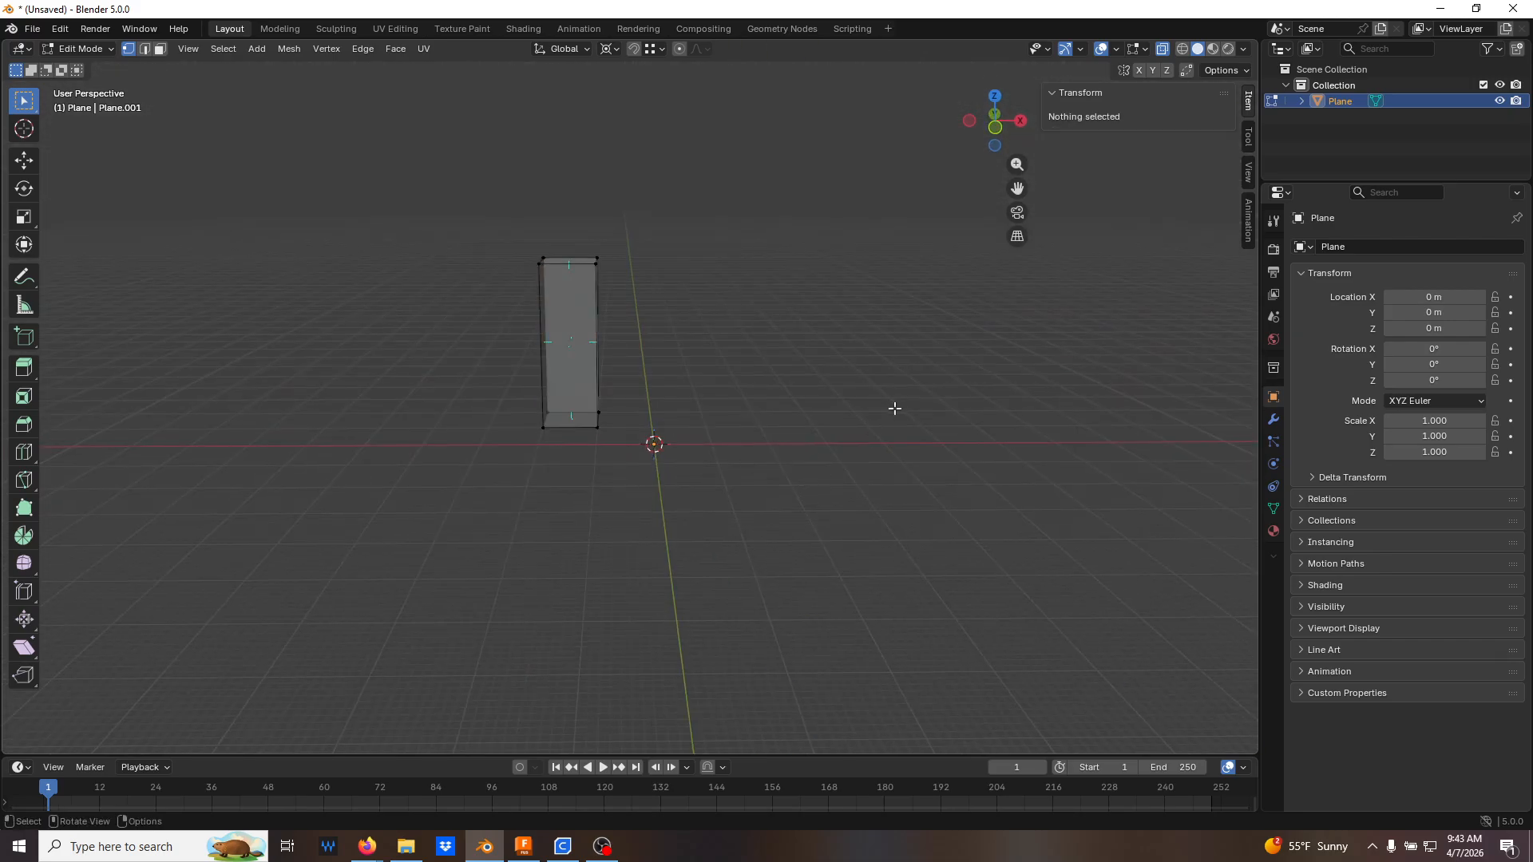
Turn off X-ray, enable Backface Culling in the viewport shading, and inspect the column's face orientation
middle_click_drag(737, 432, 559, 438)
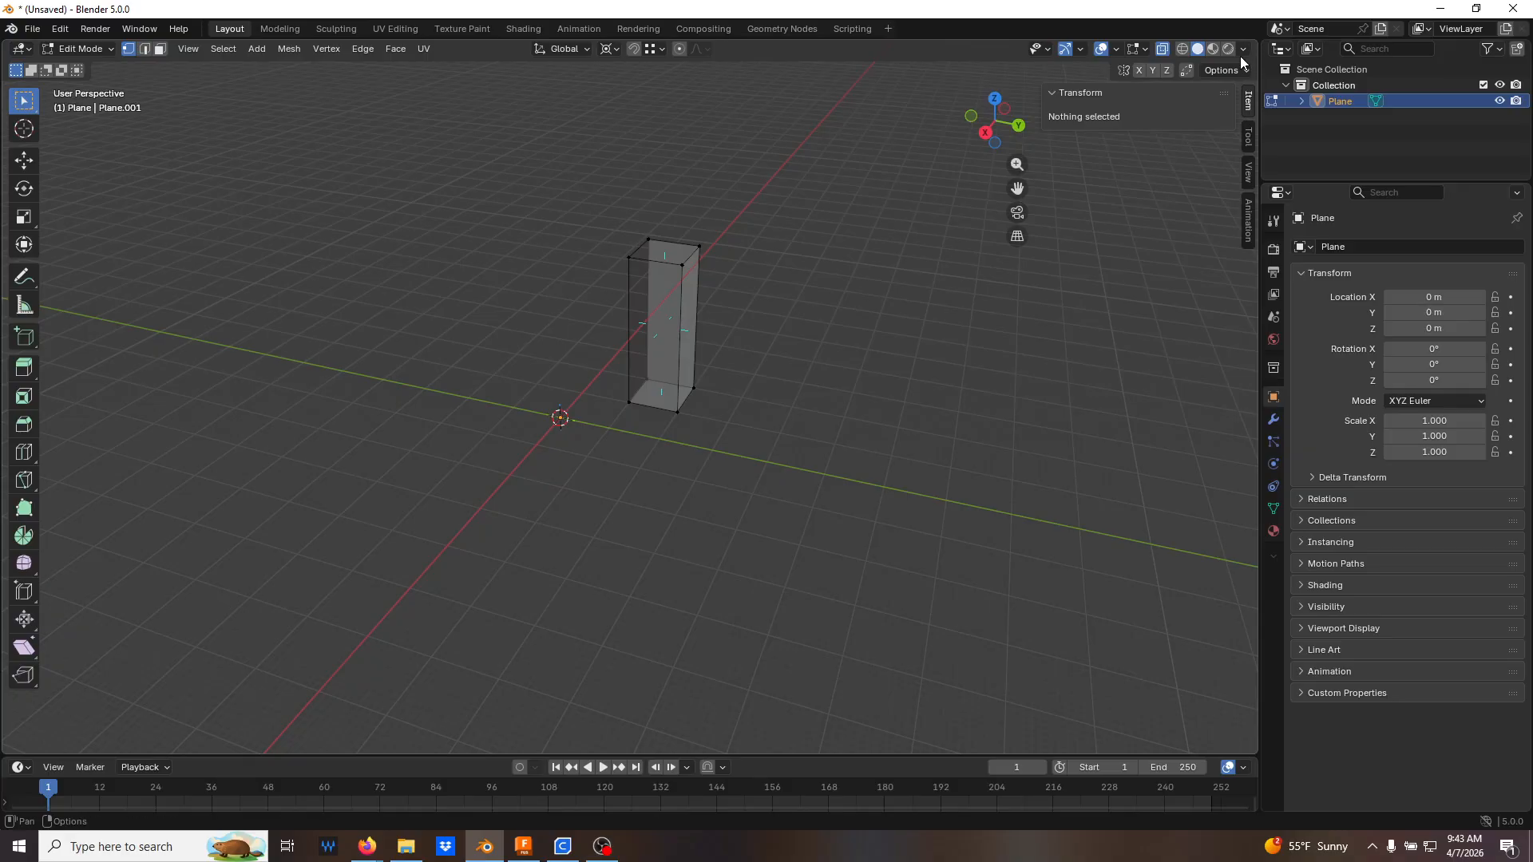
key("alt+z")
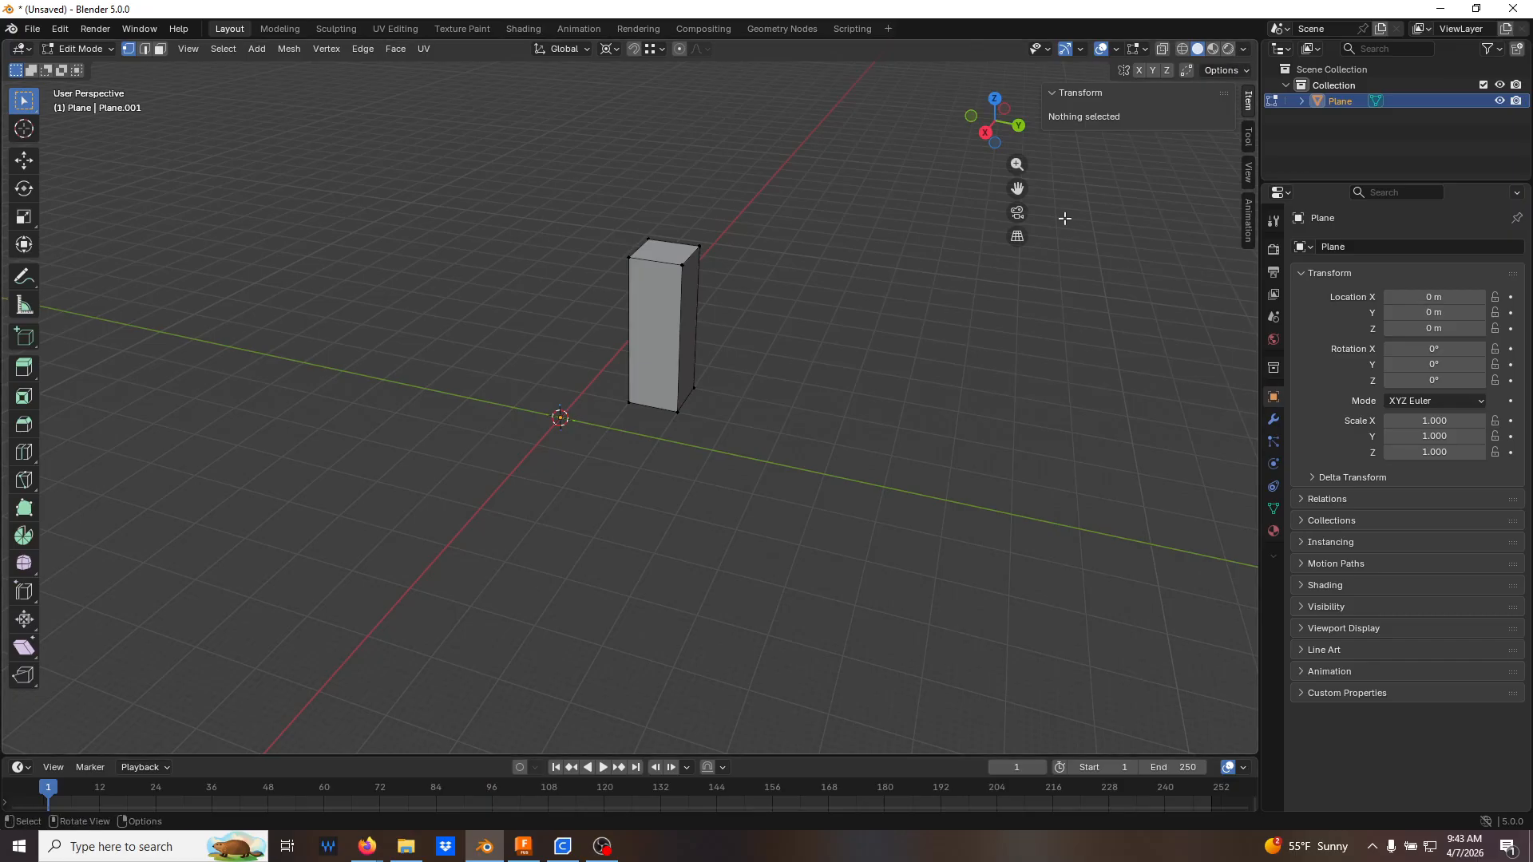
mouse_move(753, 342)
middle_mouse_down()
mouse_move(745, 363)
mouse_move(751, 343)
middle_mouse_up()
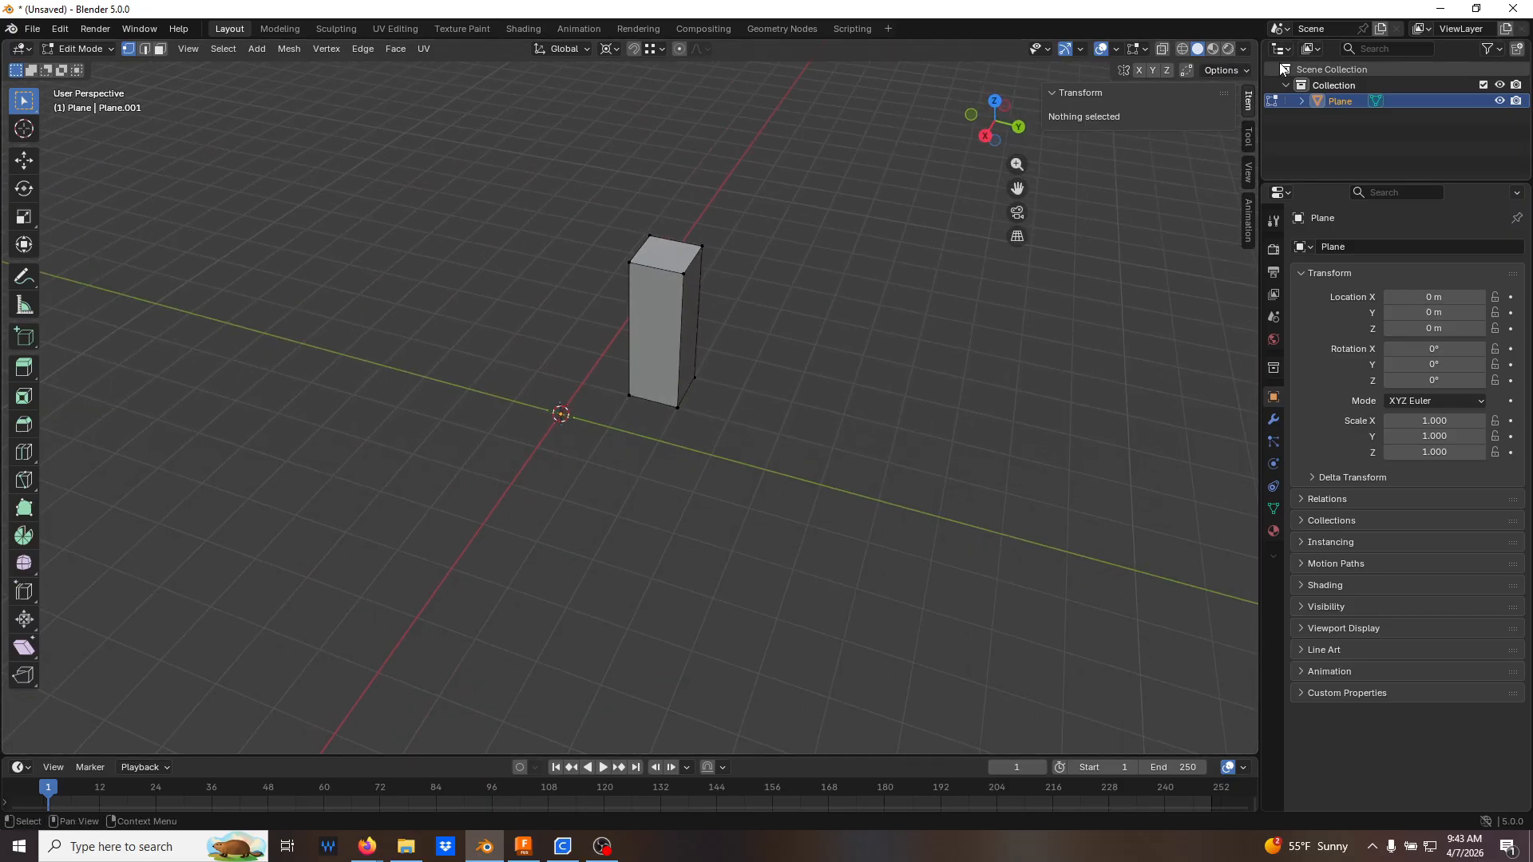
left_click(1244, 50)
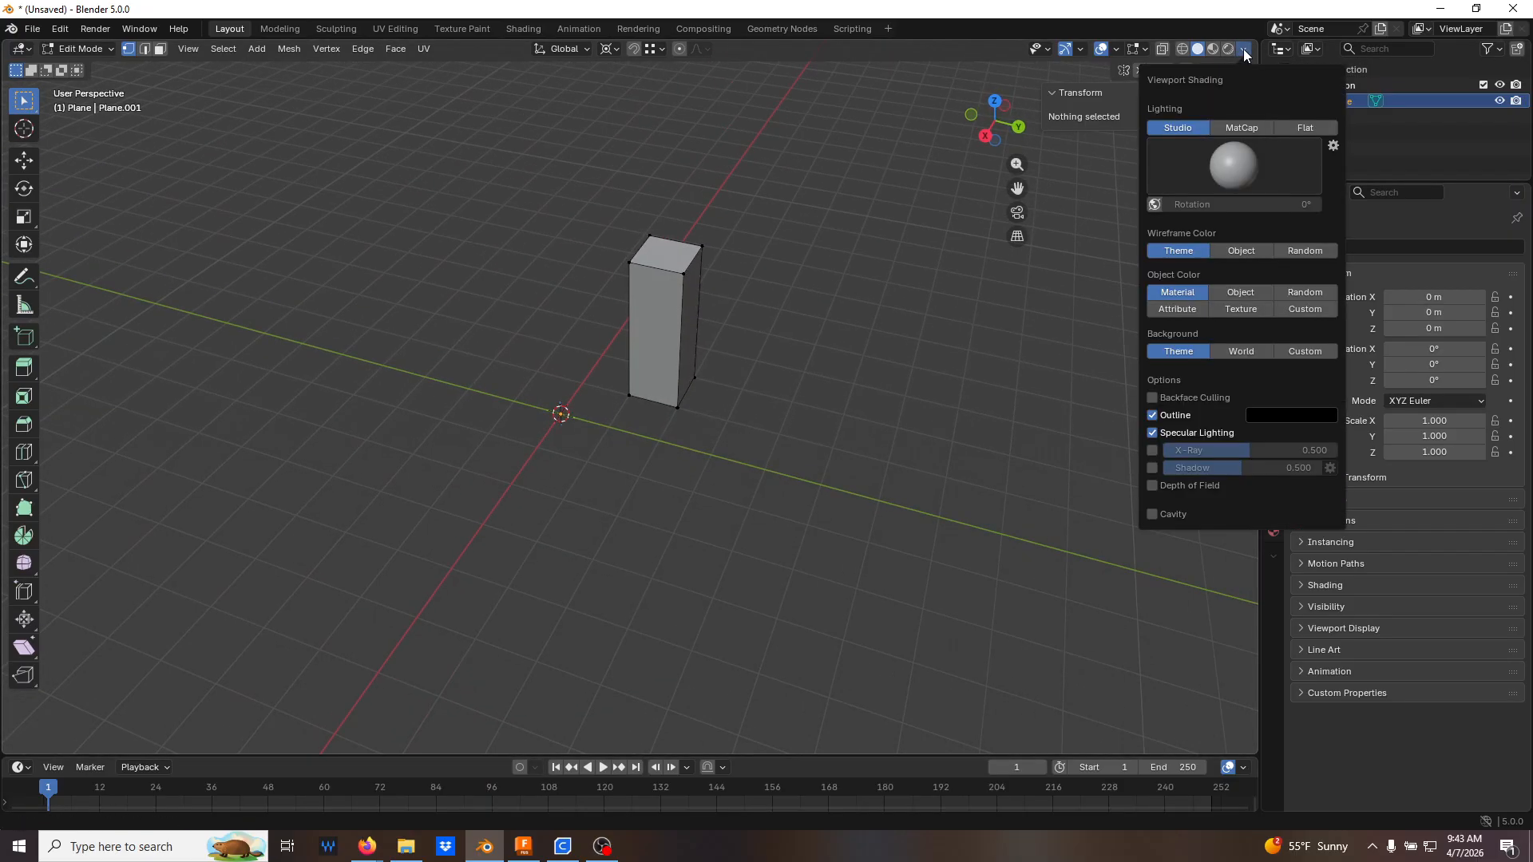
left_click(1153, 397)
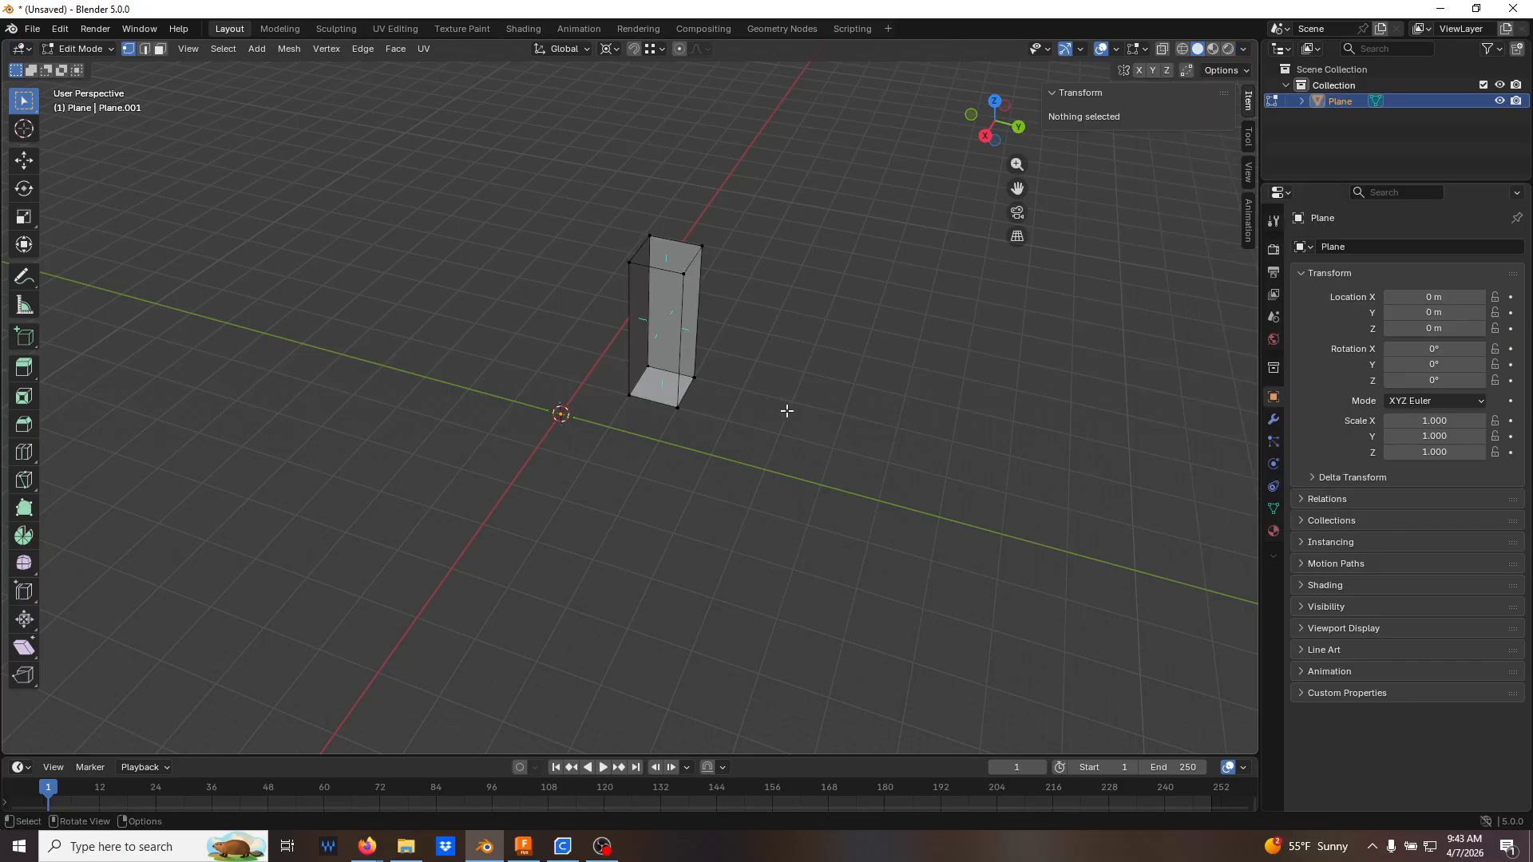
middle_click_drag(804, 382, 725, 312)
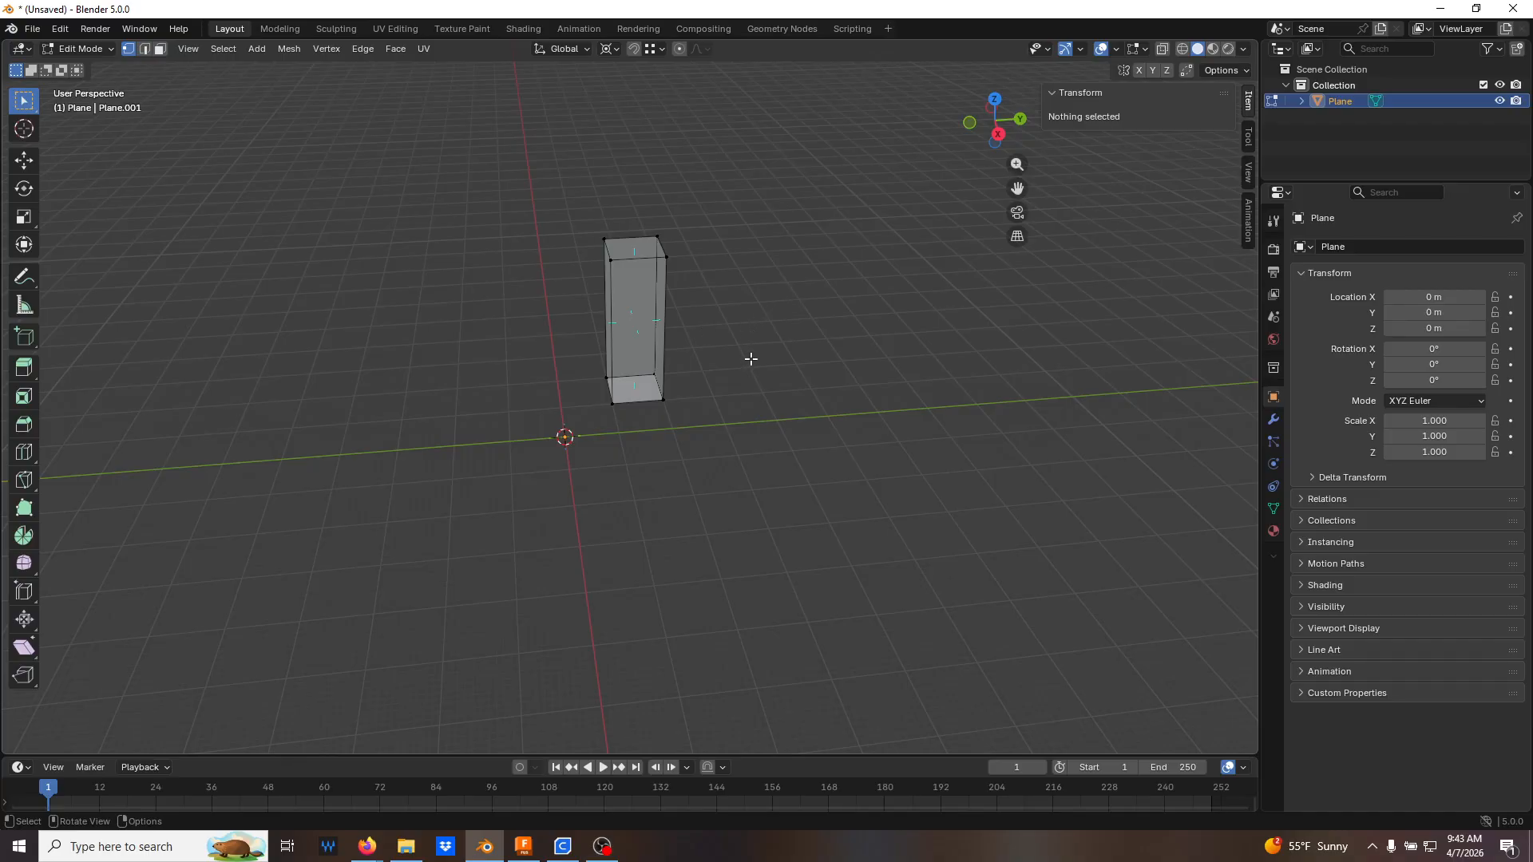
scroll(721, 353, "up", 1)
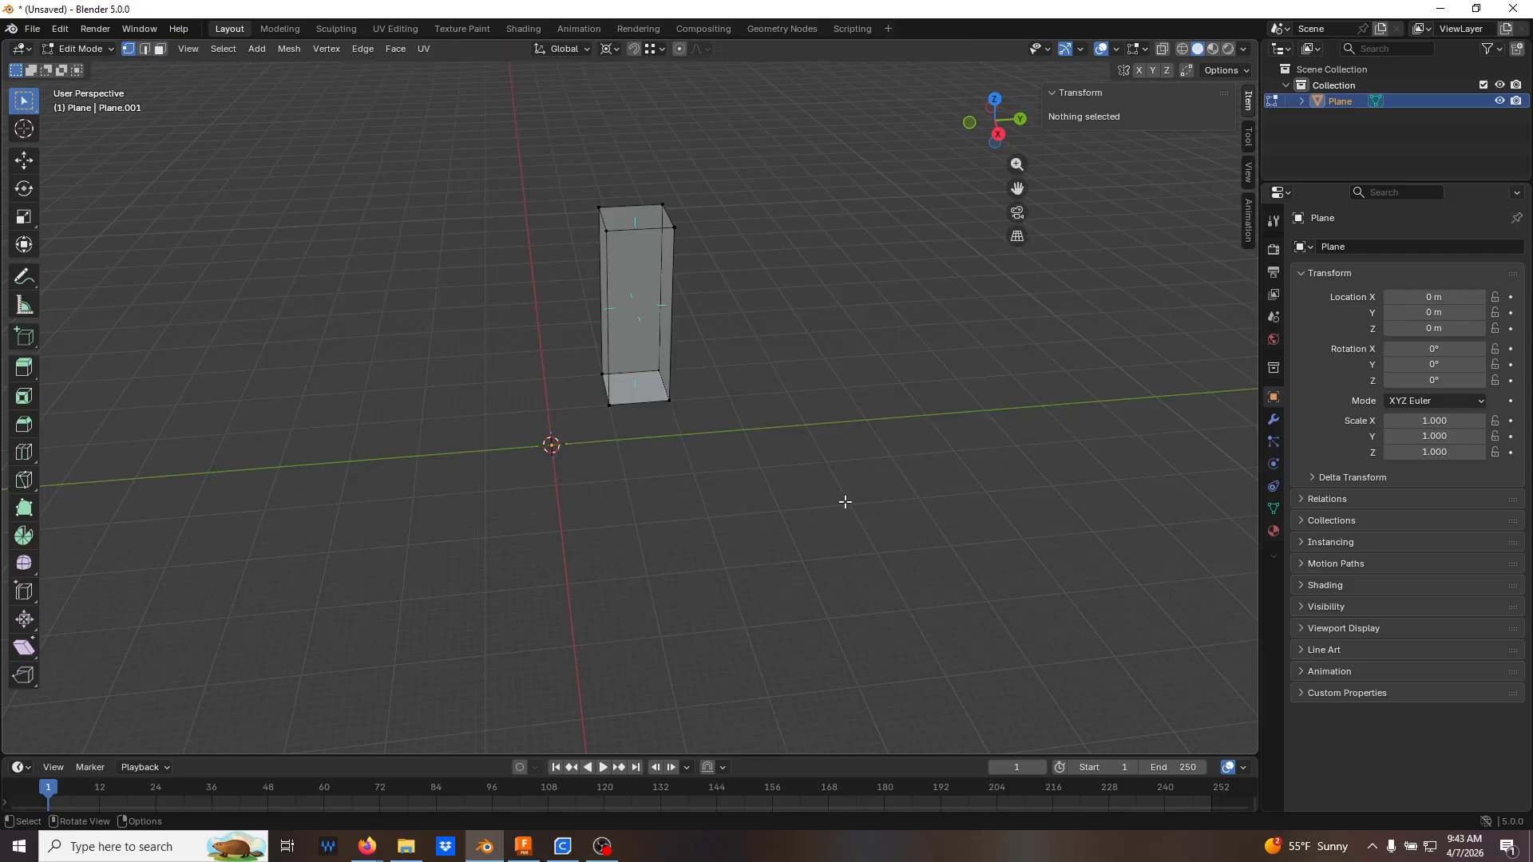
Return to Object Mode and hide the Plane object
key("Tab")
mouse_move(724, 366)
middle_mouse_down()
mouse_move(660, 313)
mouse_move(679, 344)
mouse_move(749, 351)
middle_mouse_up()
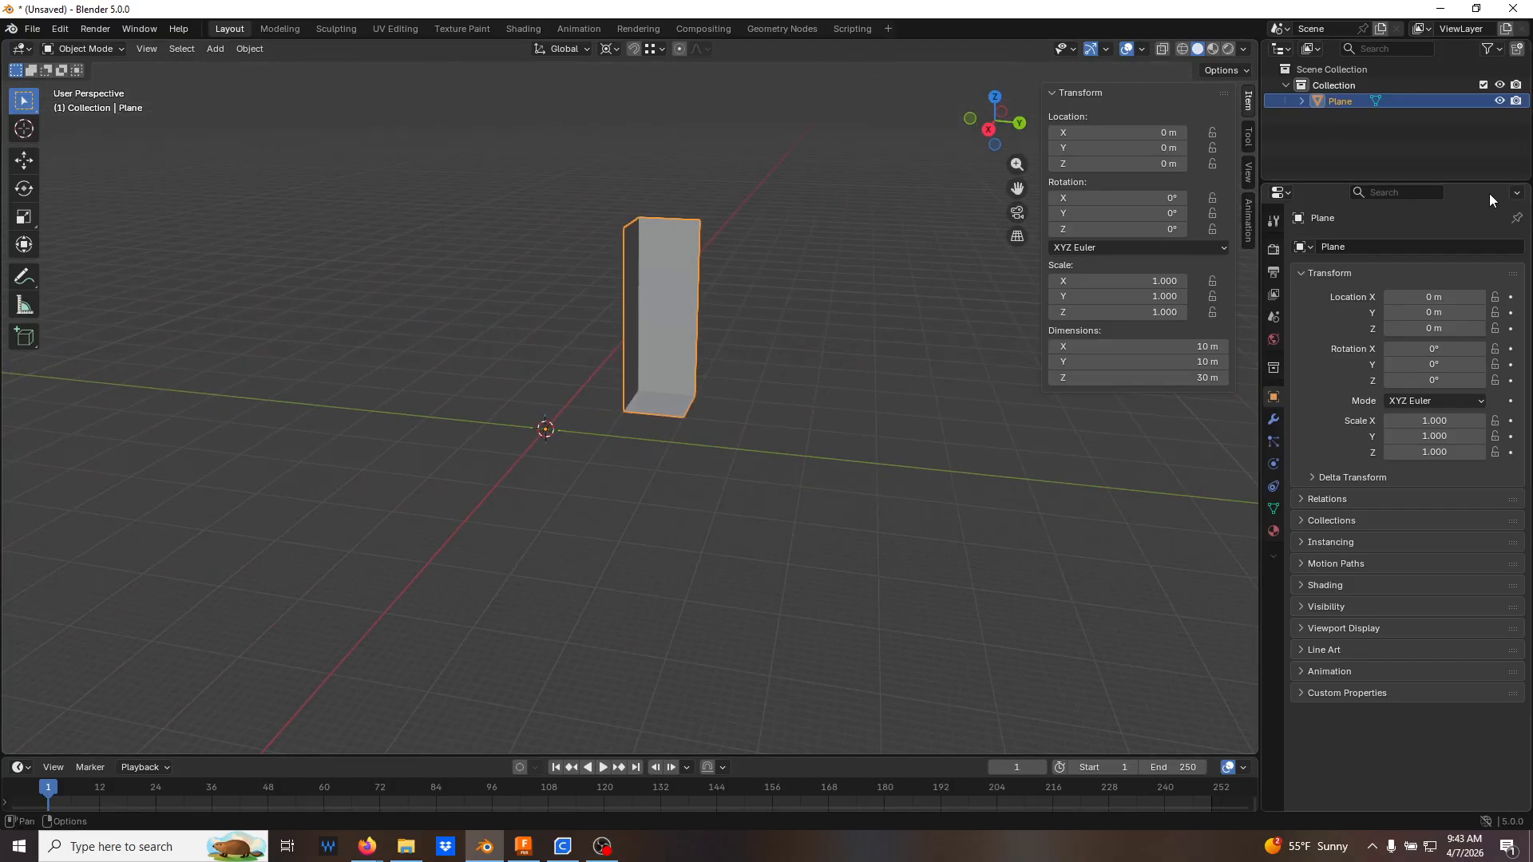
left_click(1499, 101)
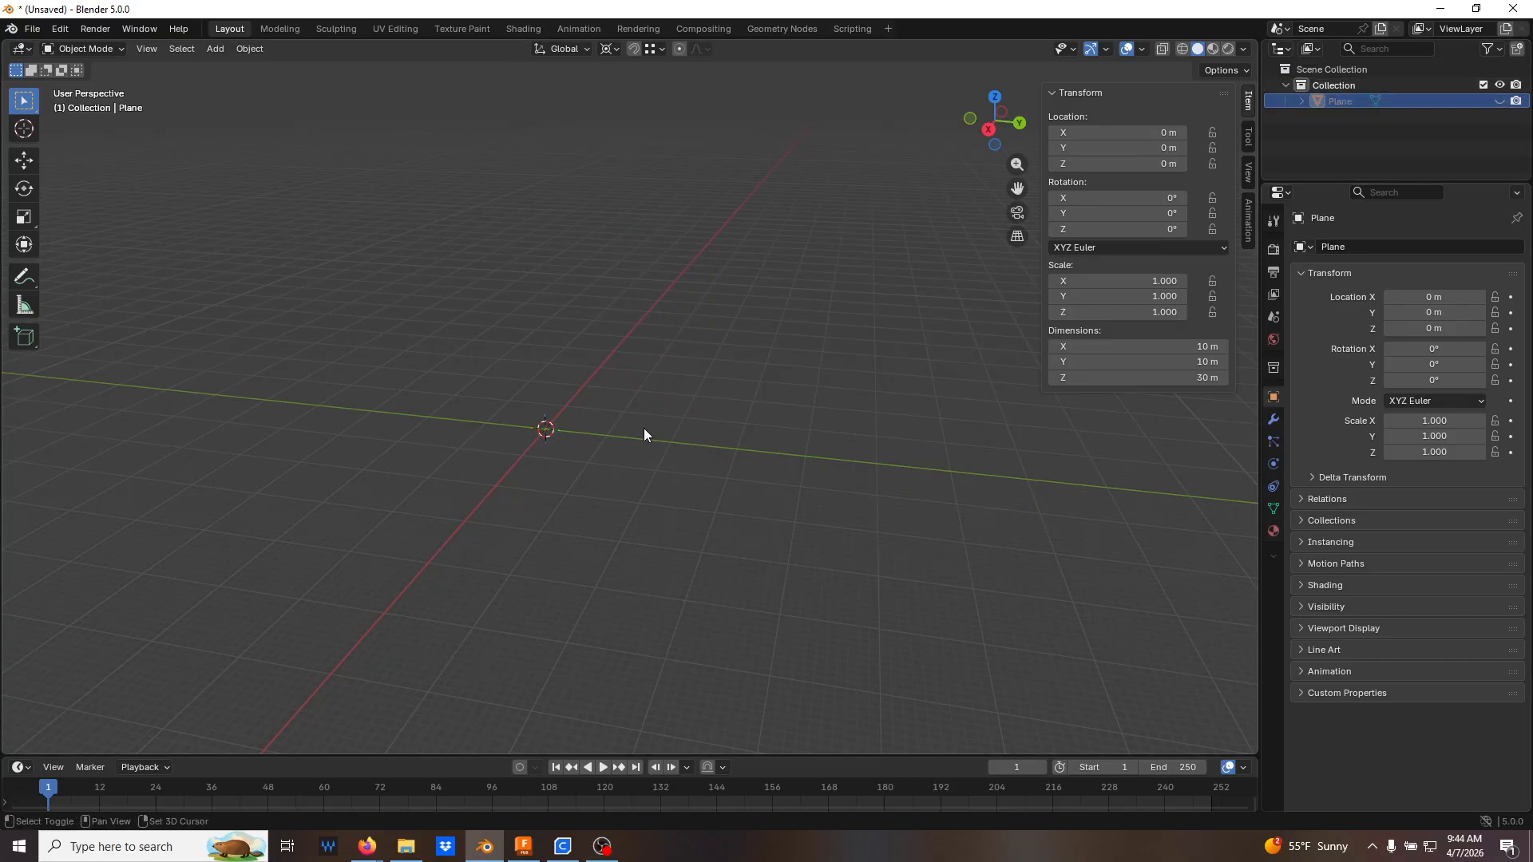
Add a cube mesh with a size of 30 m
key("shift+a")
mouse_move(654, 419)
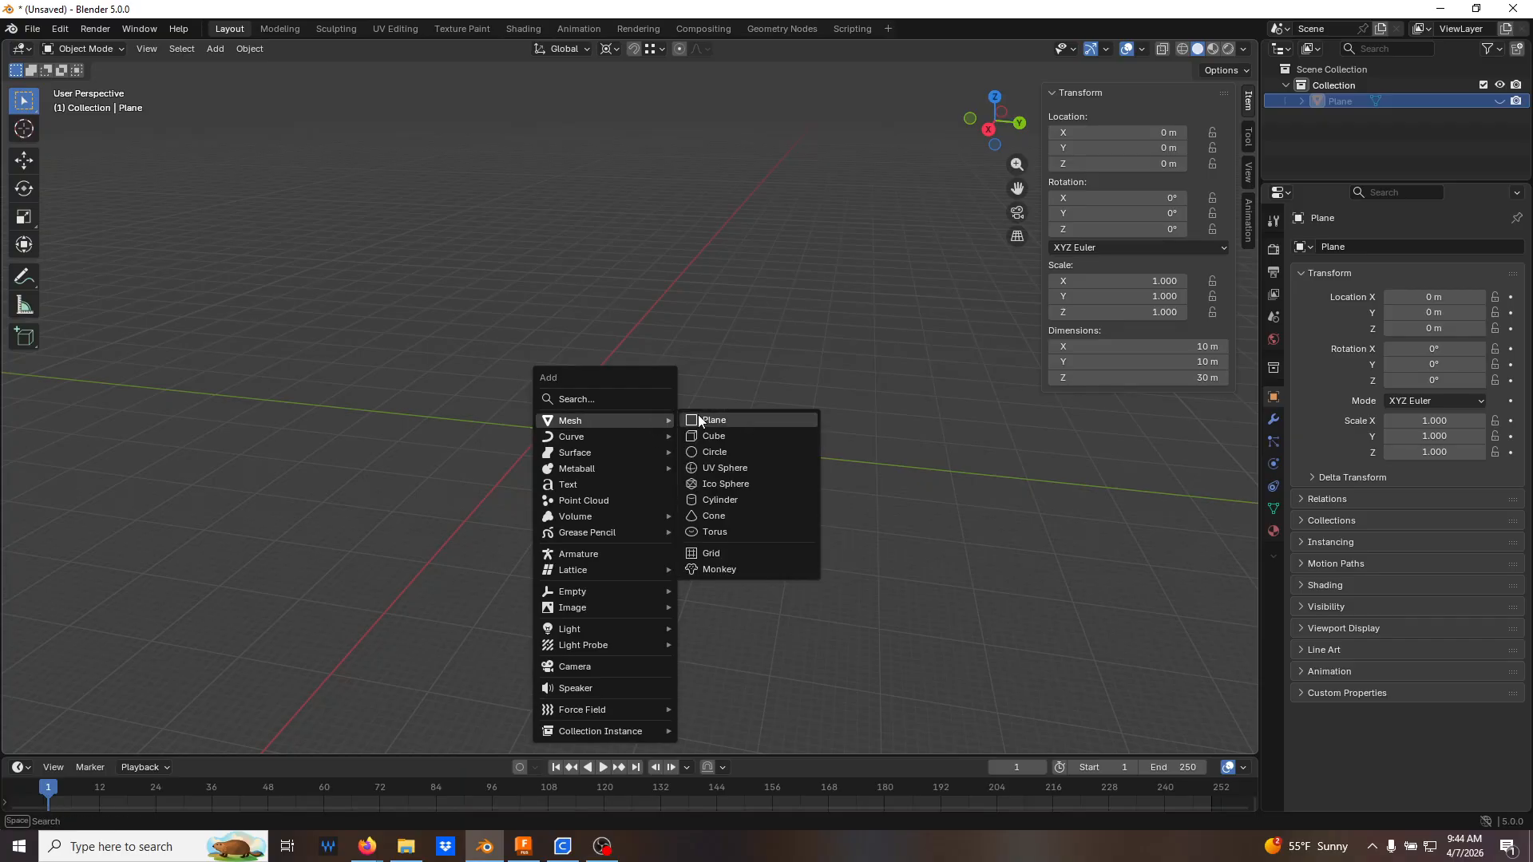
left_click(739, 436)
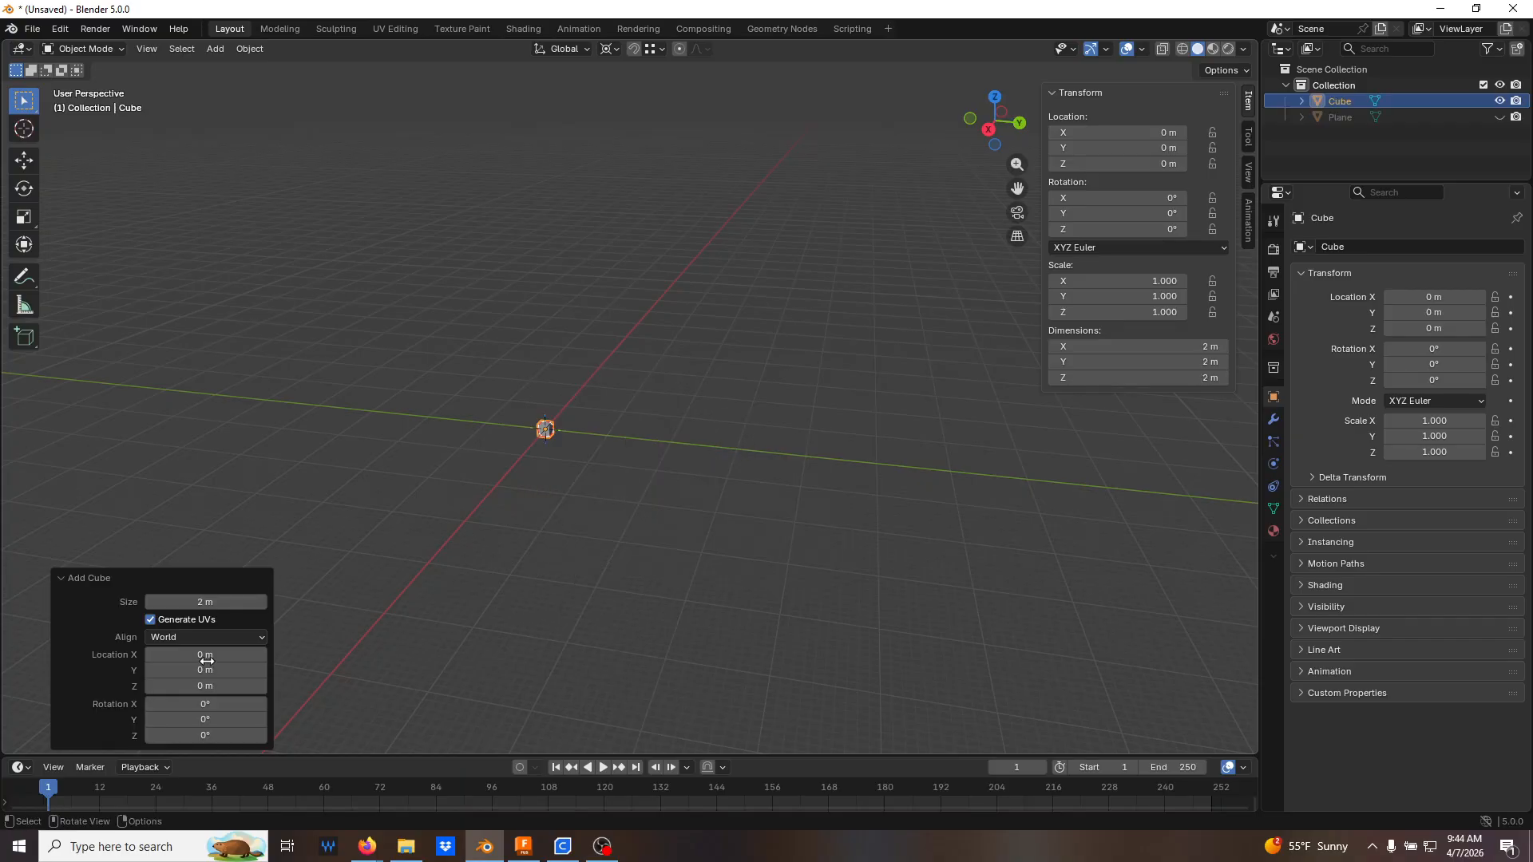
left_click(240, 605)
type("30")
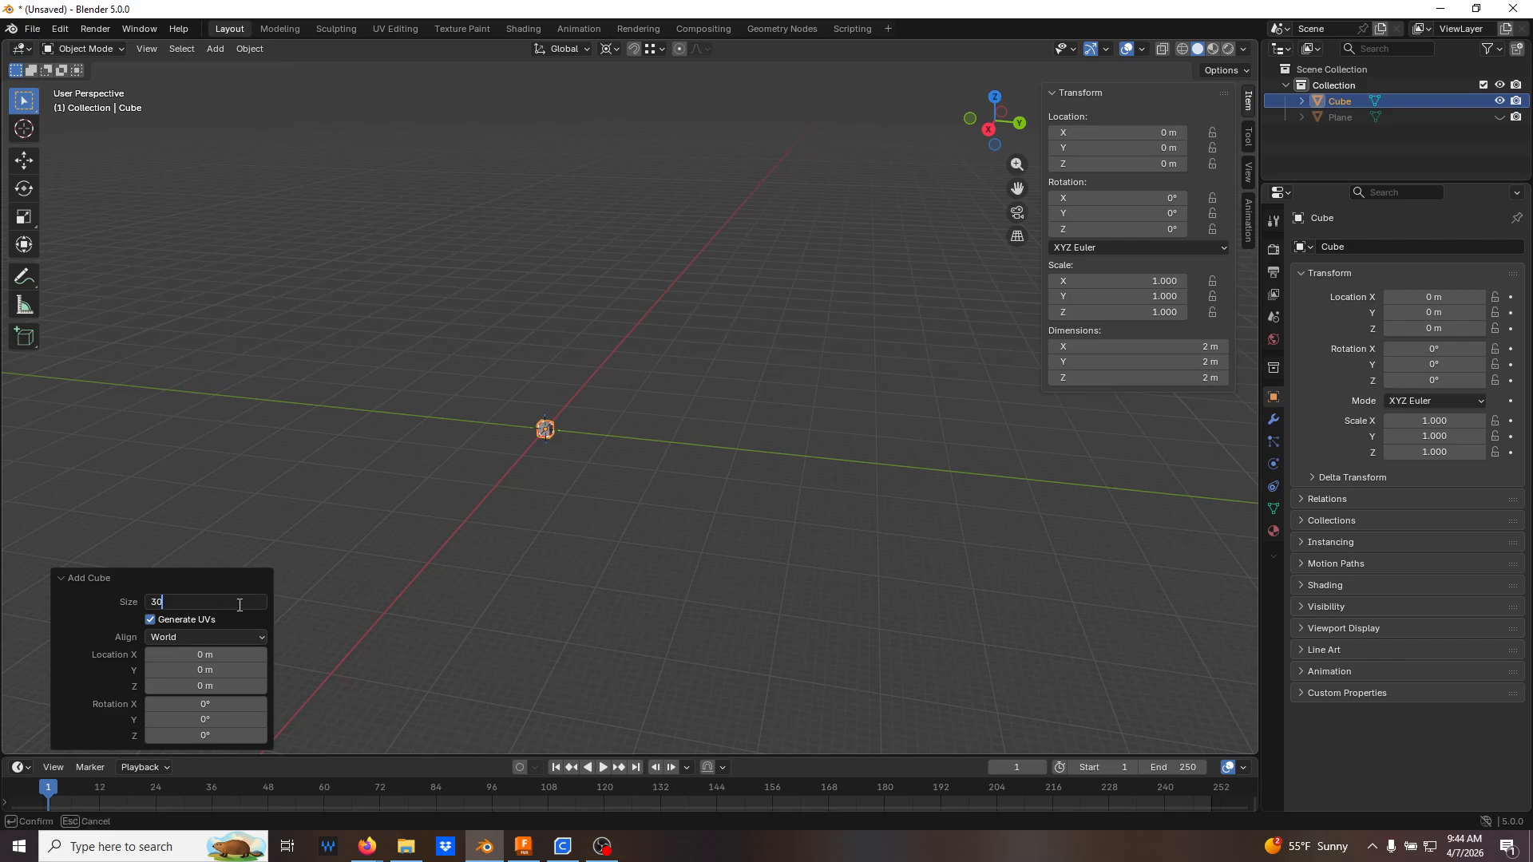
key("Return")
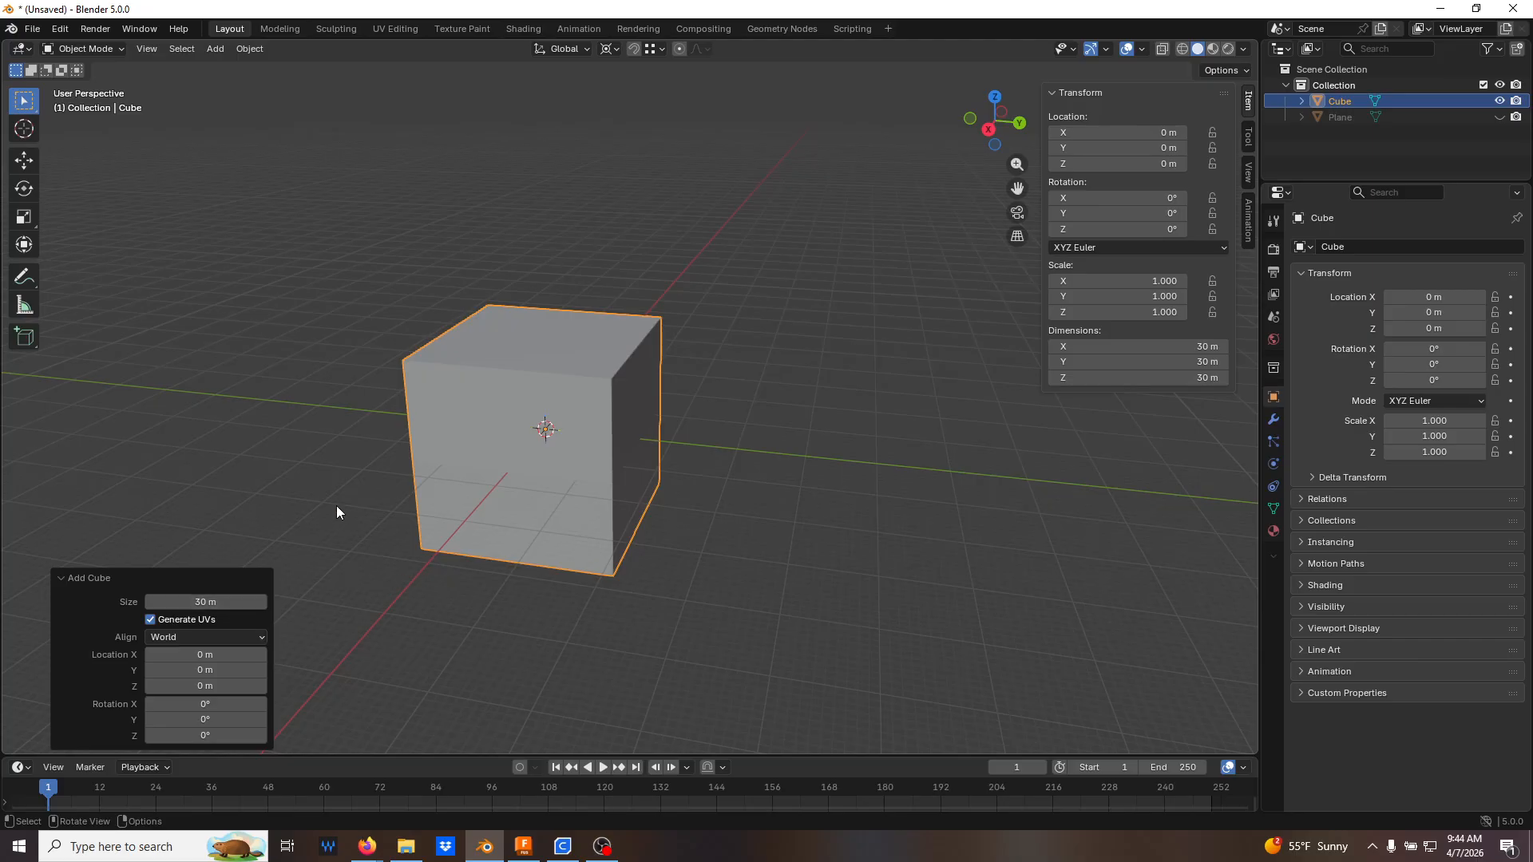
left_click(307, 457)
In Edit Mode, snap the 3D cursor to the cube's corner vertex at X 15, Y -15, Z -15 m
left_click(520, 475)
key("Tab")
middle_click_drag(521, 476, 498, 564)
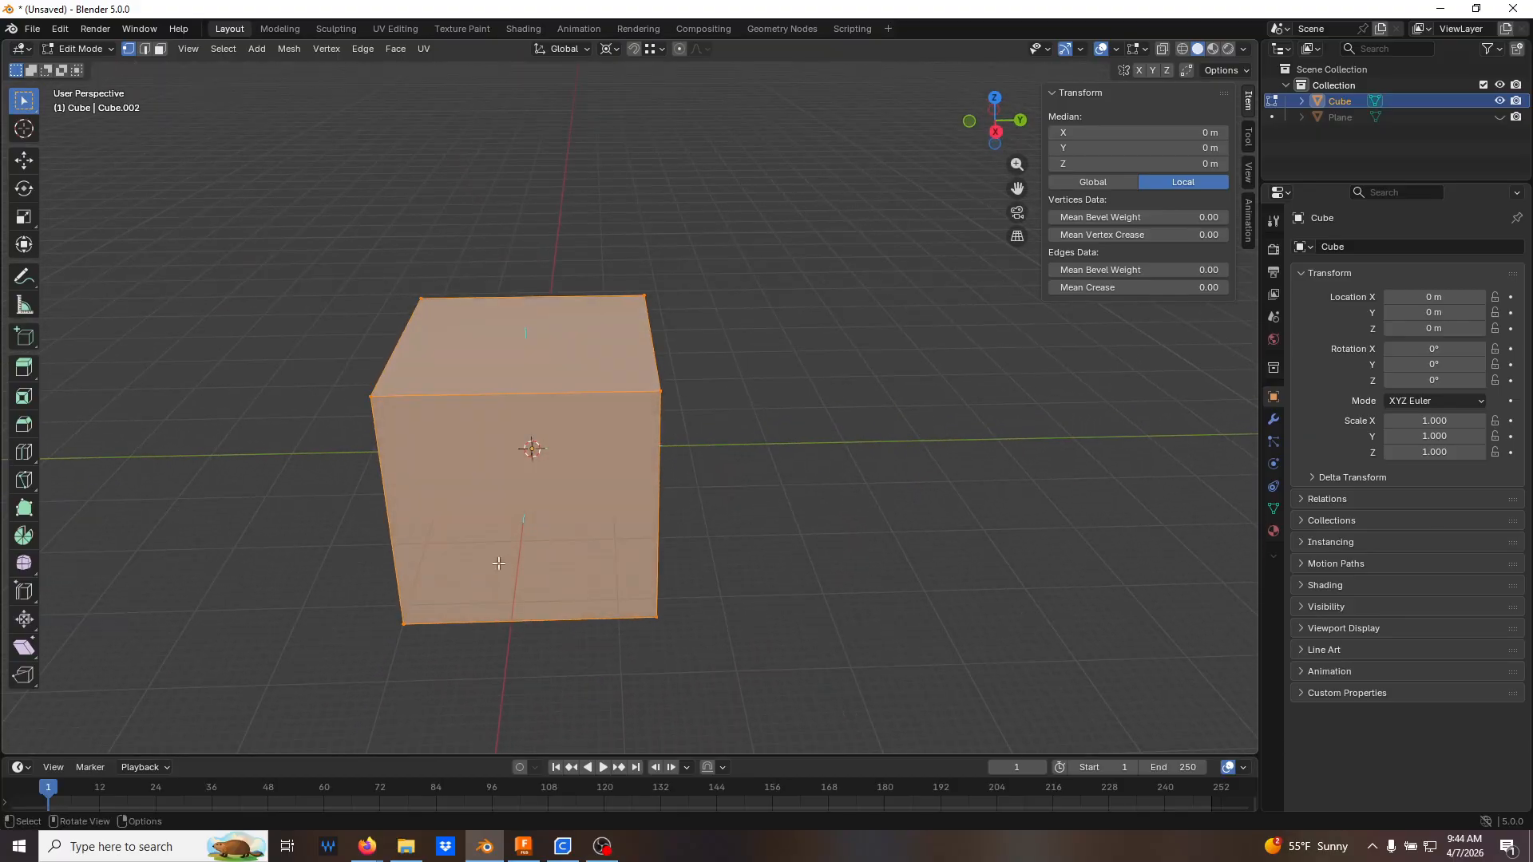
left_click(403, 623)
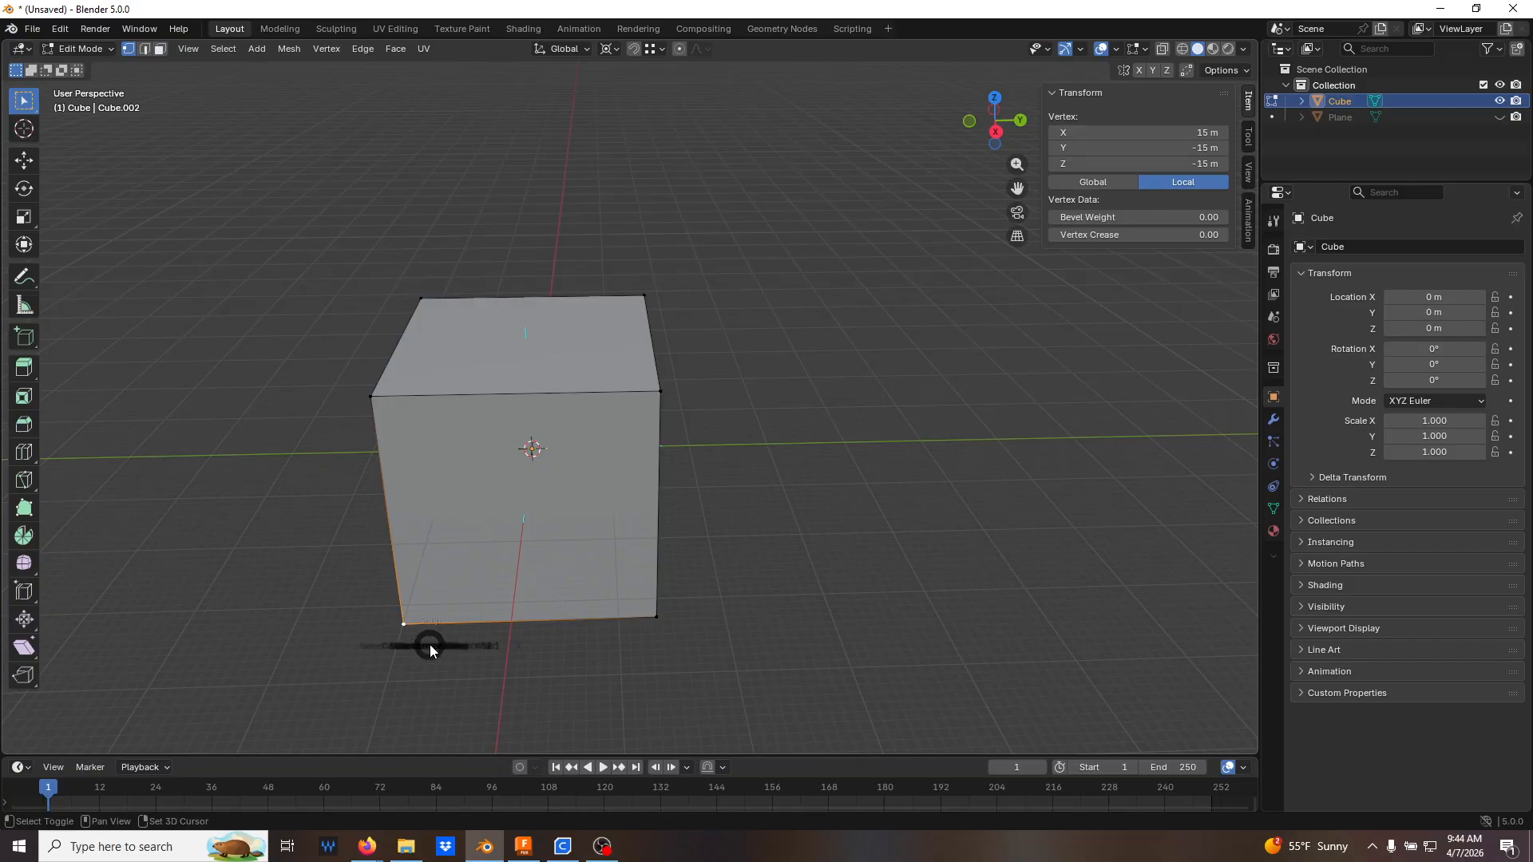
key("shift+s")
left_click(432, 738)
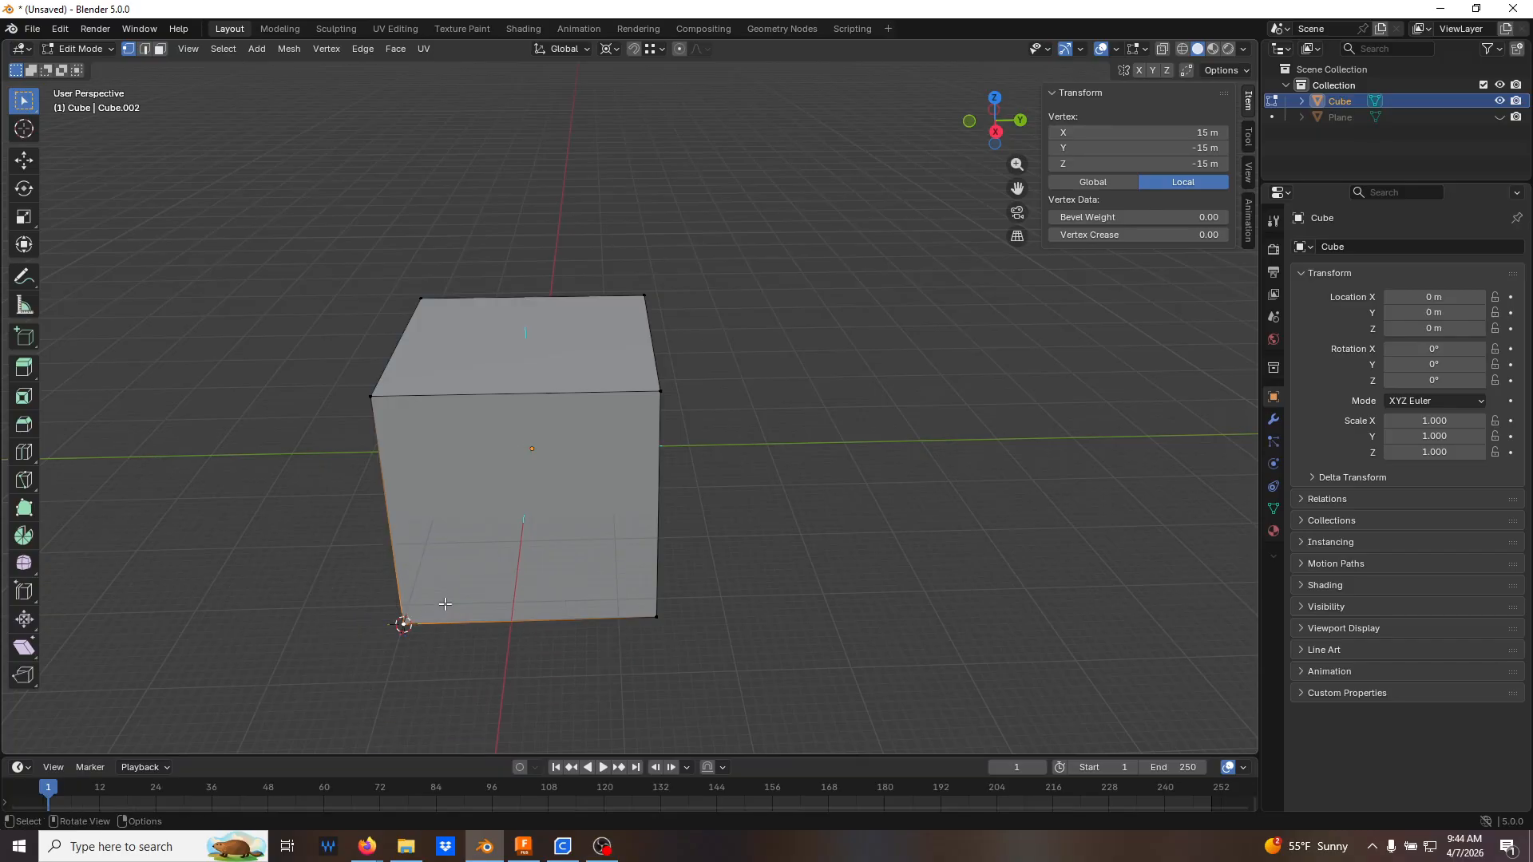
In Object Mode, set the cube's origin to the 3D cursor and clear its location to the world origin
key("Tab")
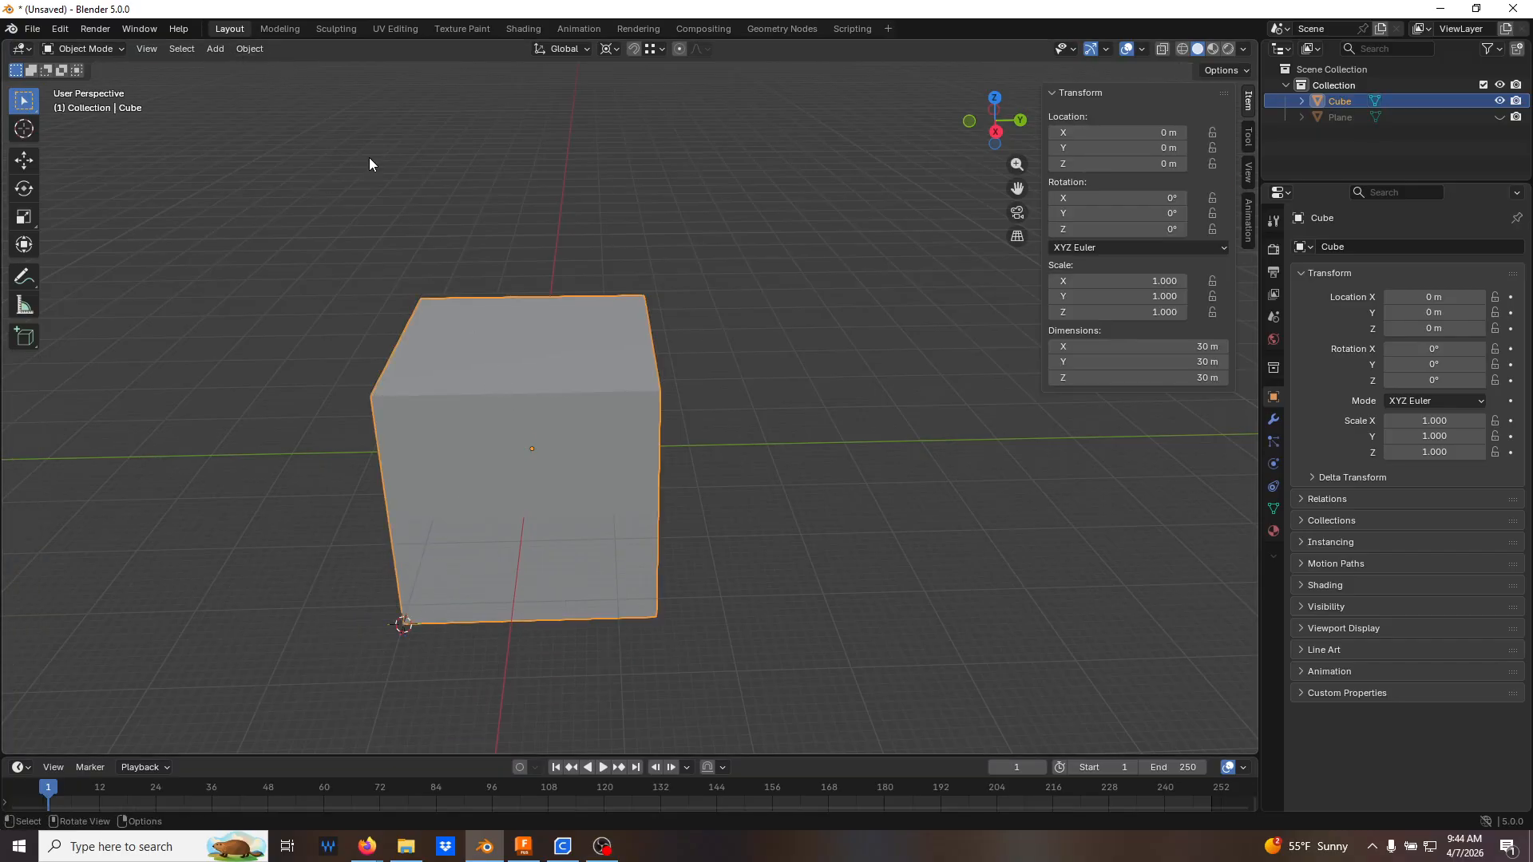
left_click(249, 49)
mouse_move(299, 83)
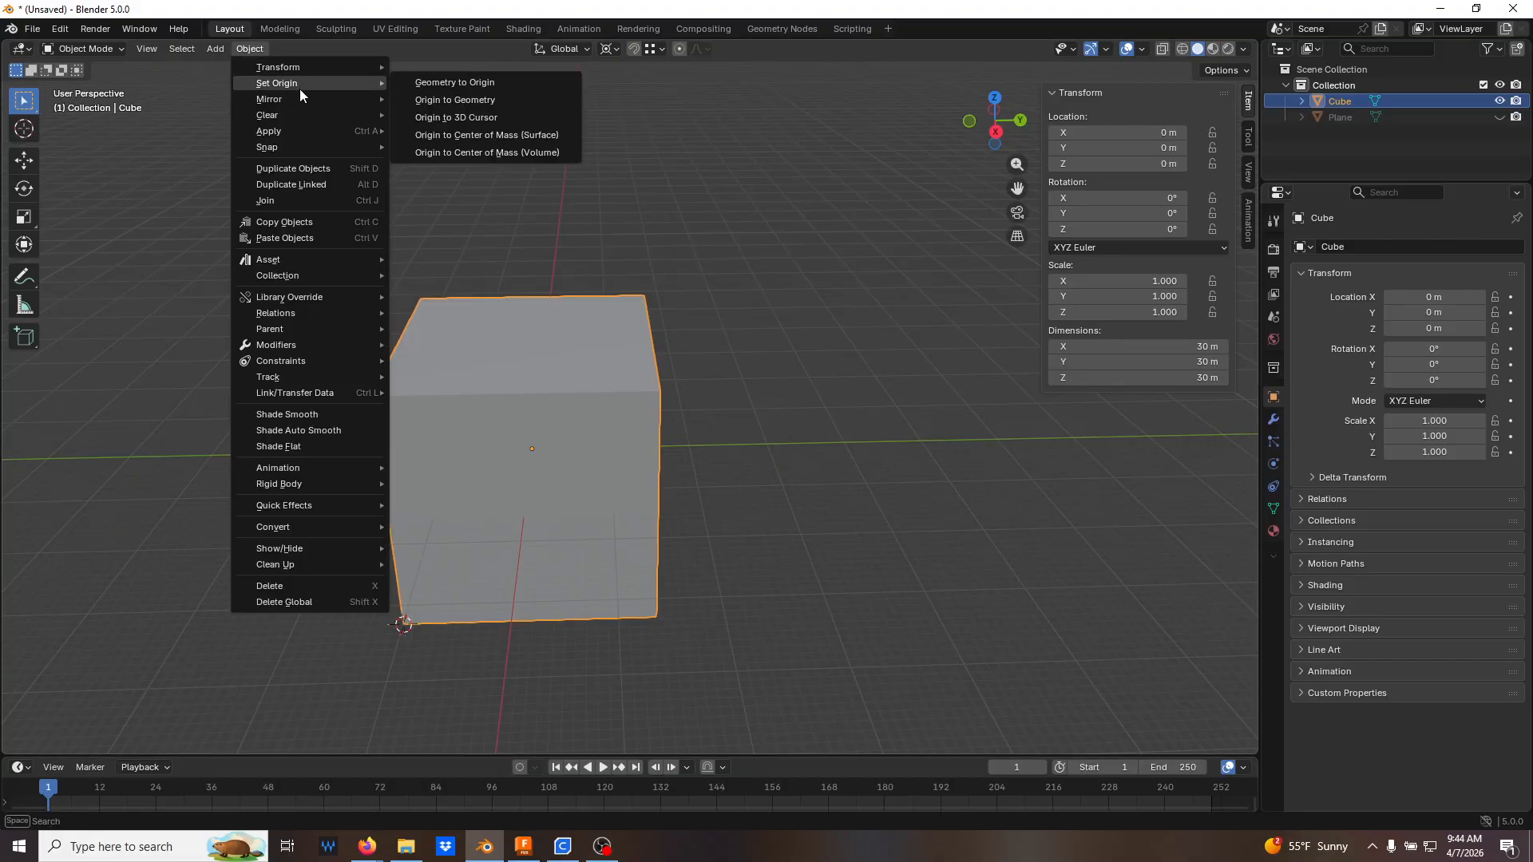
left_click(444, 117)
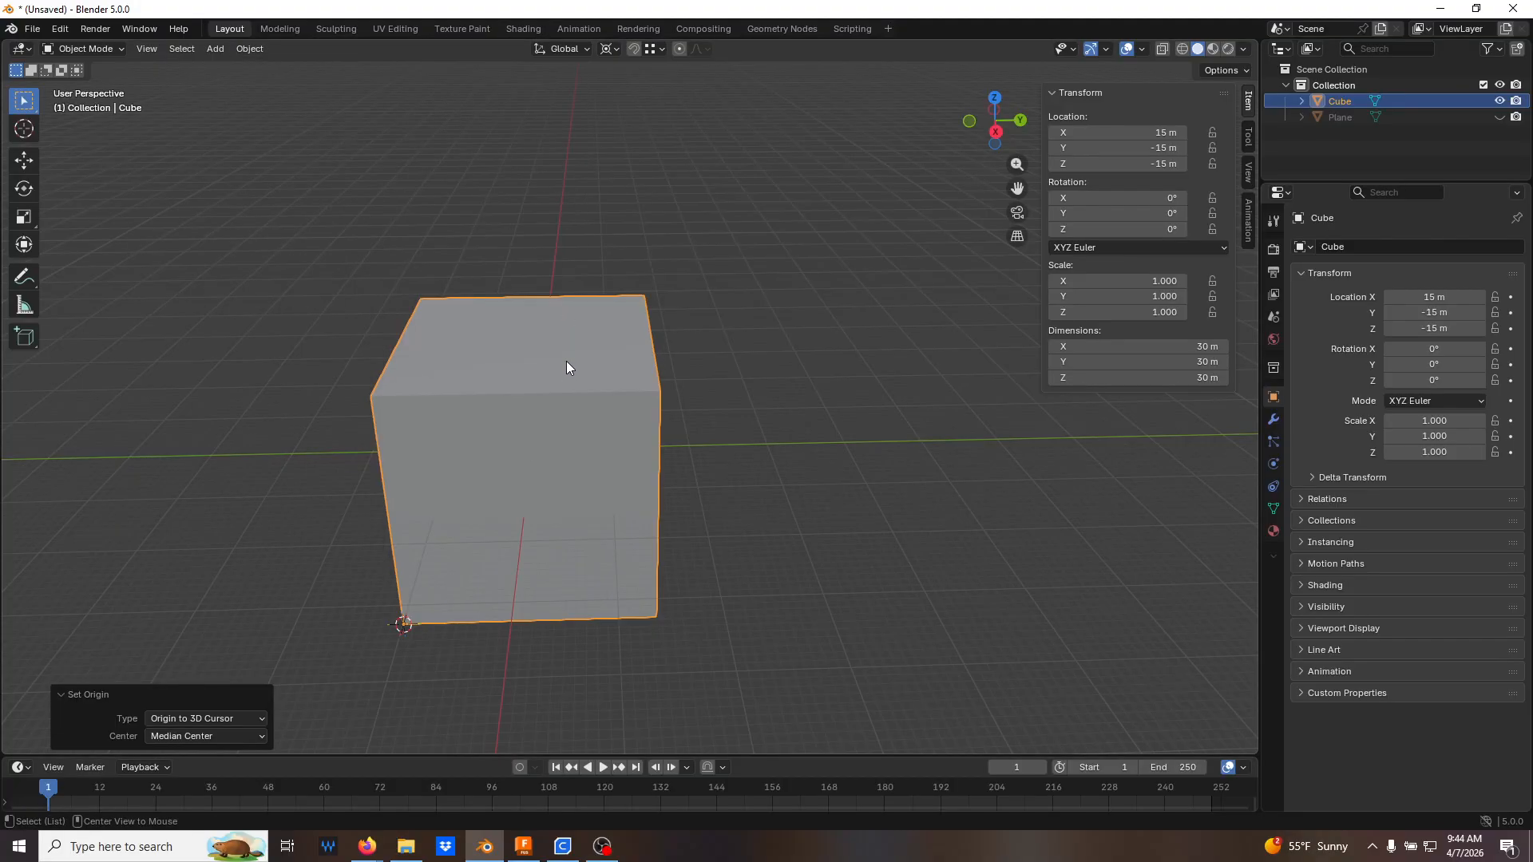
key("alt+g")
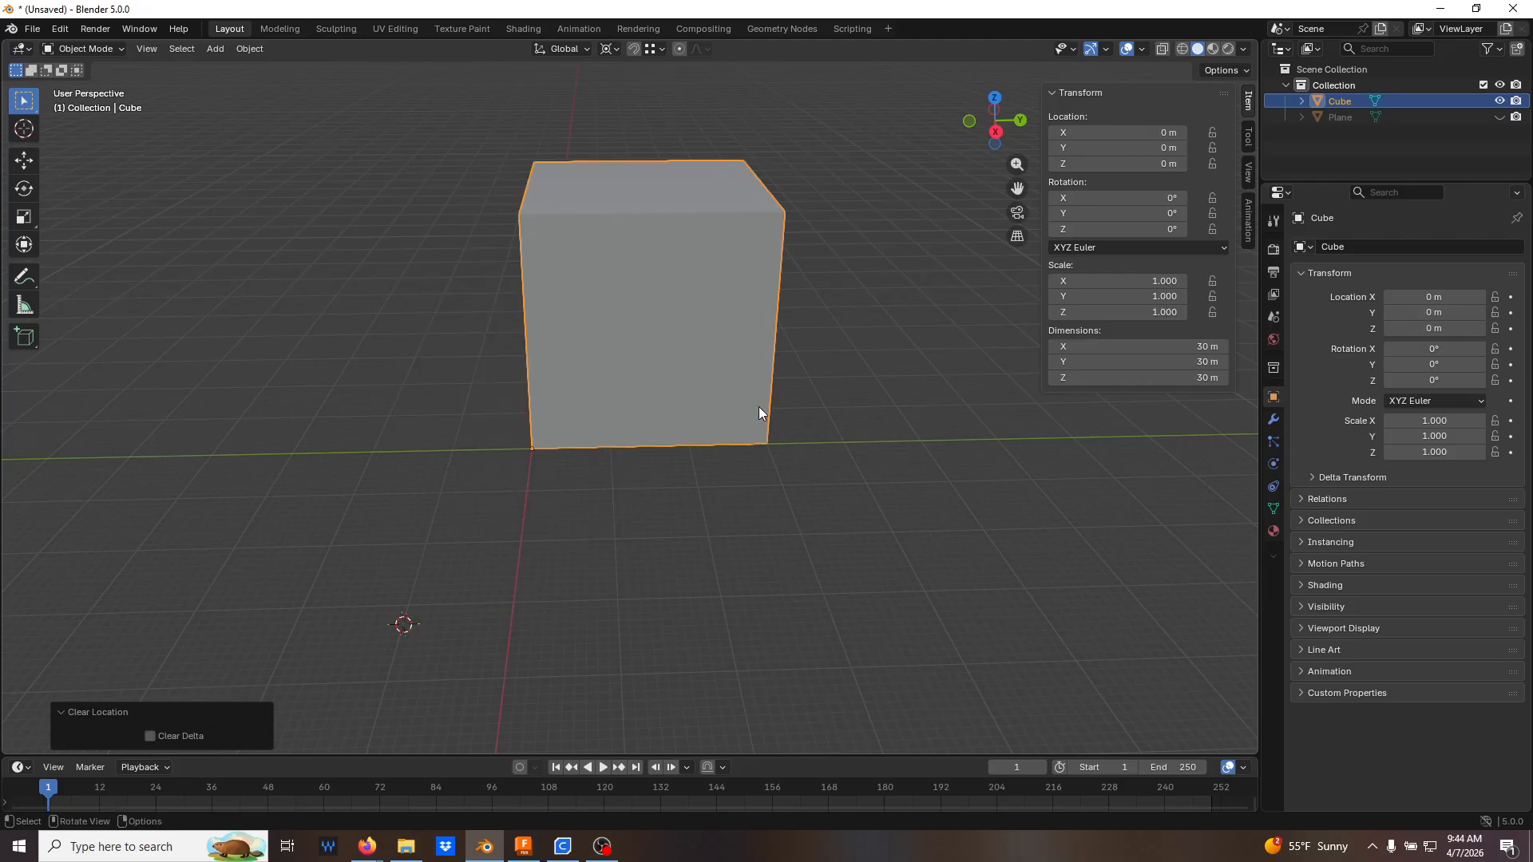
Unhide the Plane object and switch the viewport to wireframe shading
left_click(1499, 118)
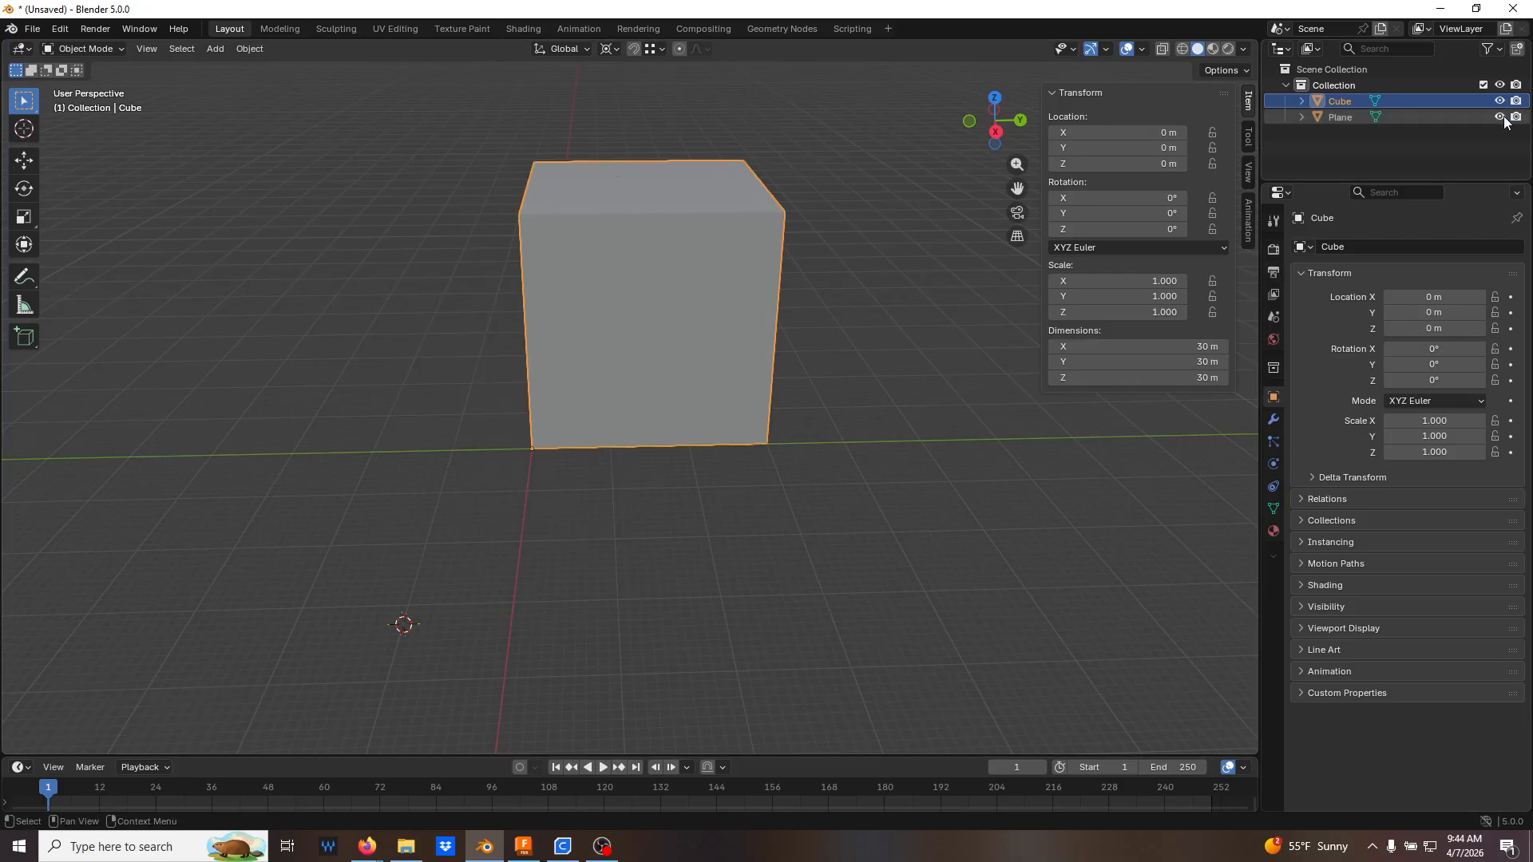
key("z")
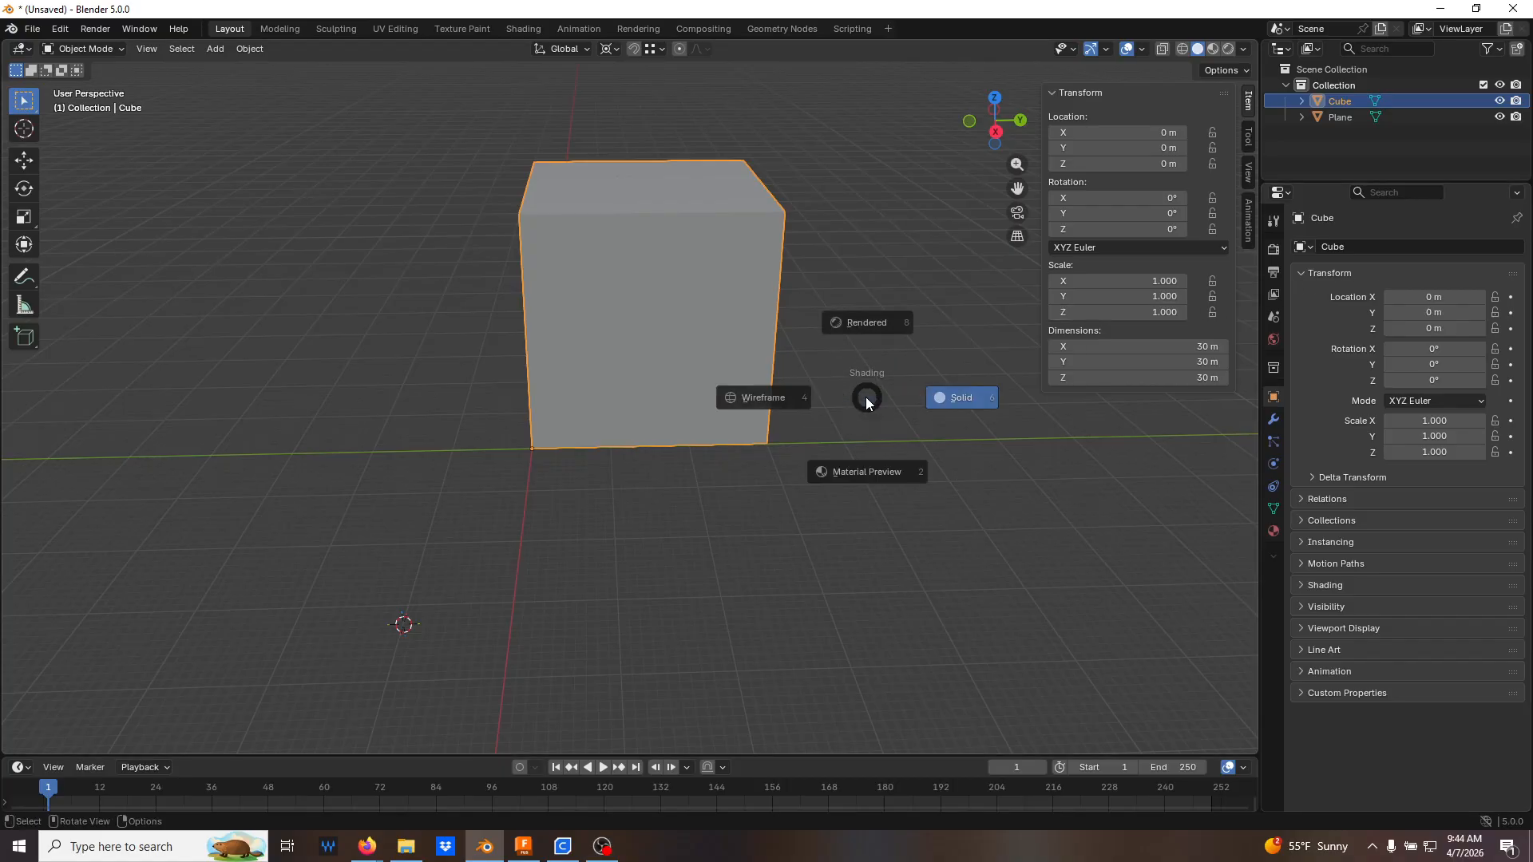
left_click(750, 397)
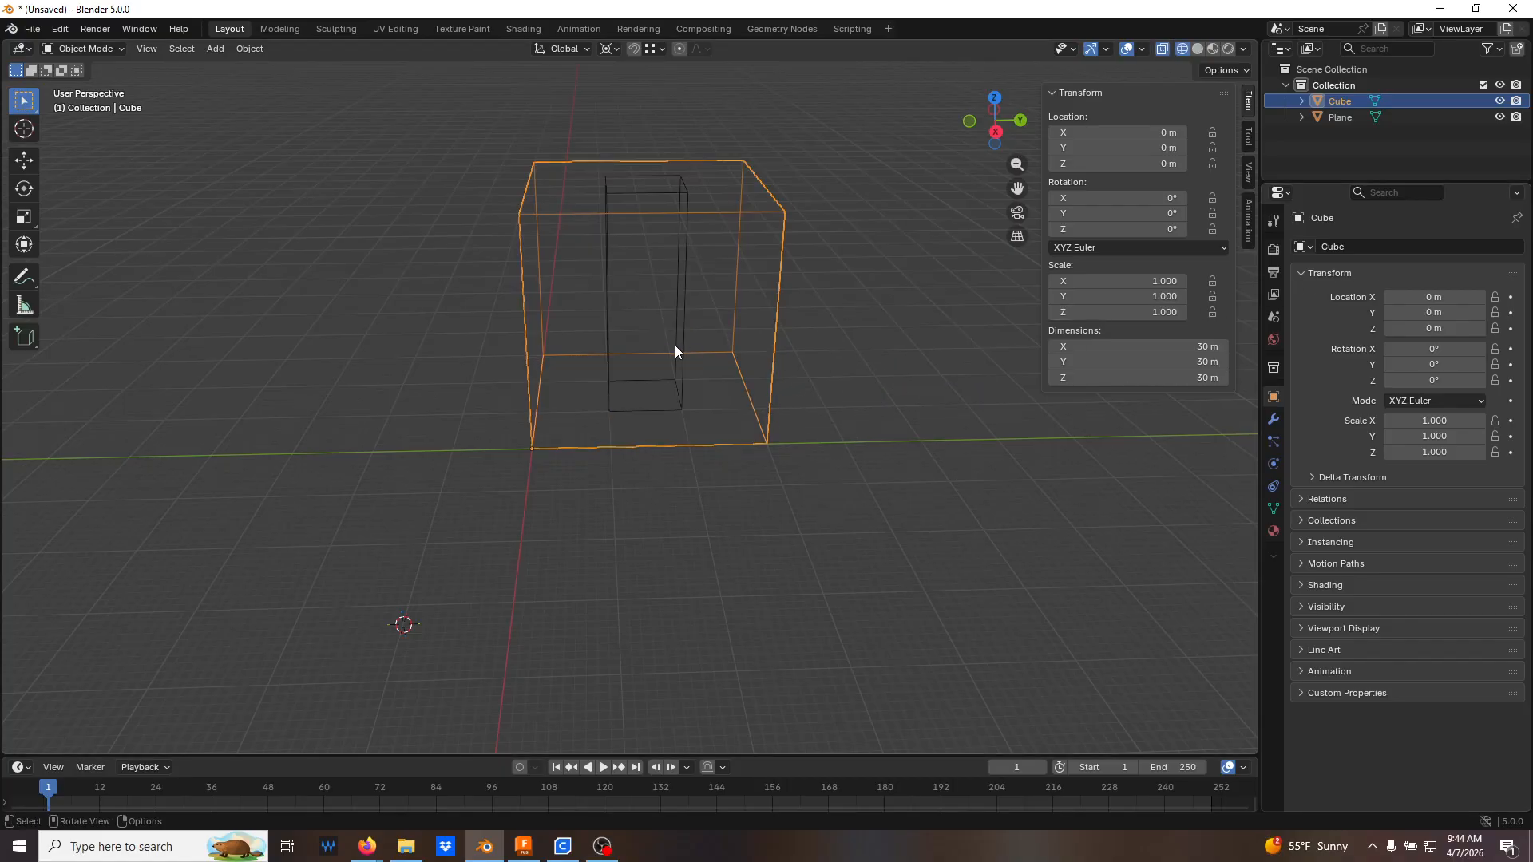
Return to solid shading with X-ray on and examine the column inside the cube from several angles
key("z")
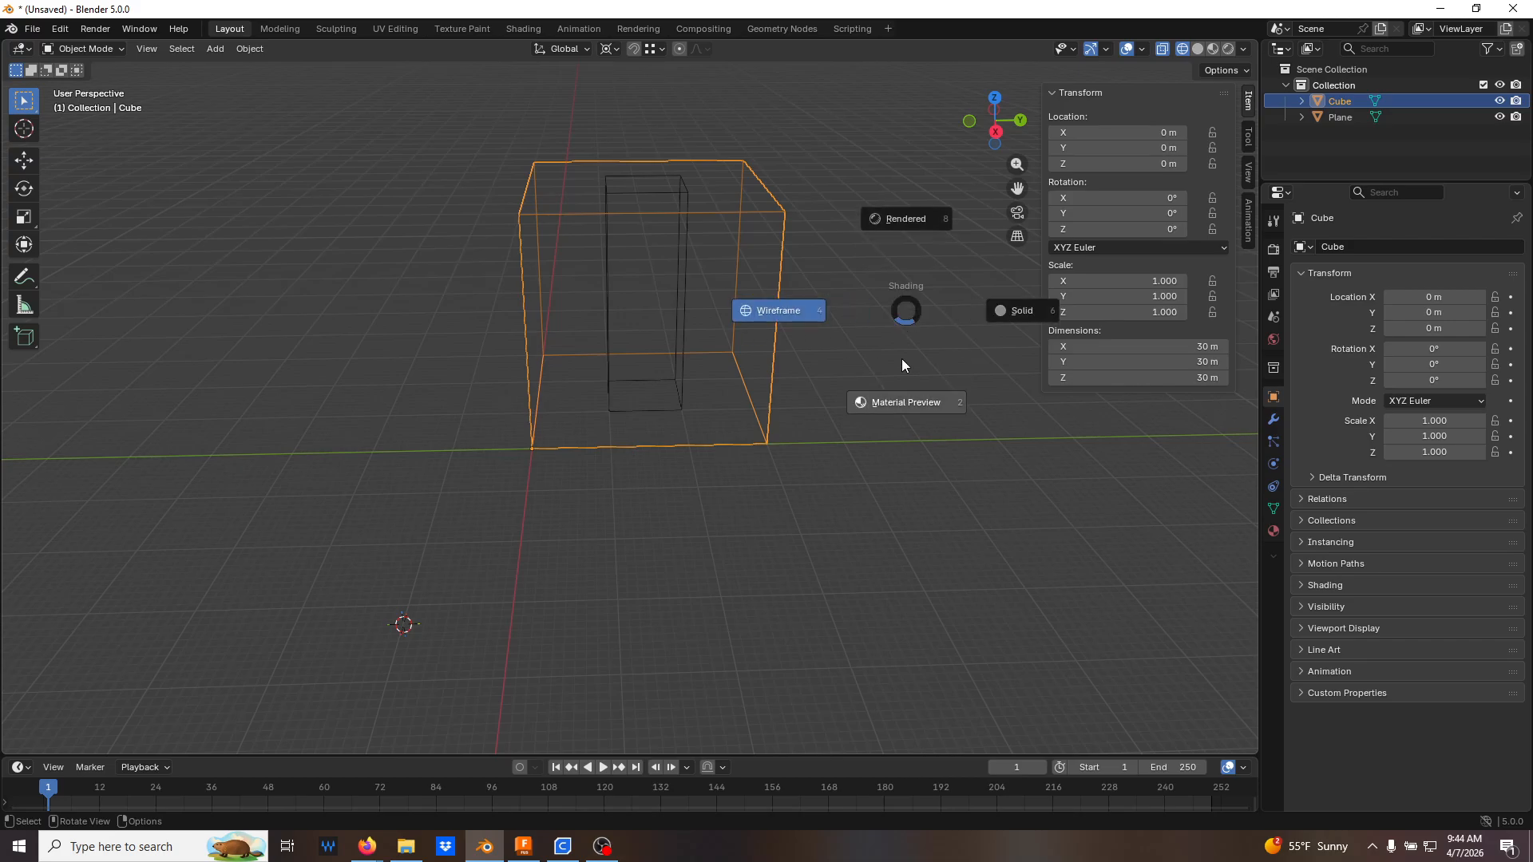
left_click(999, 310)
key("alt+z")
middle_click_drag(856, 375, 872, 347)
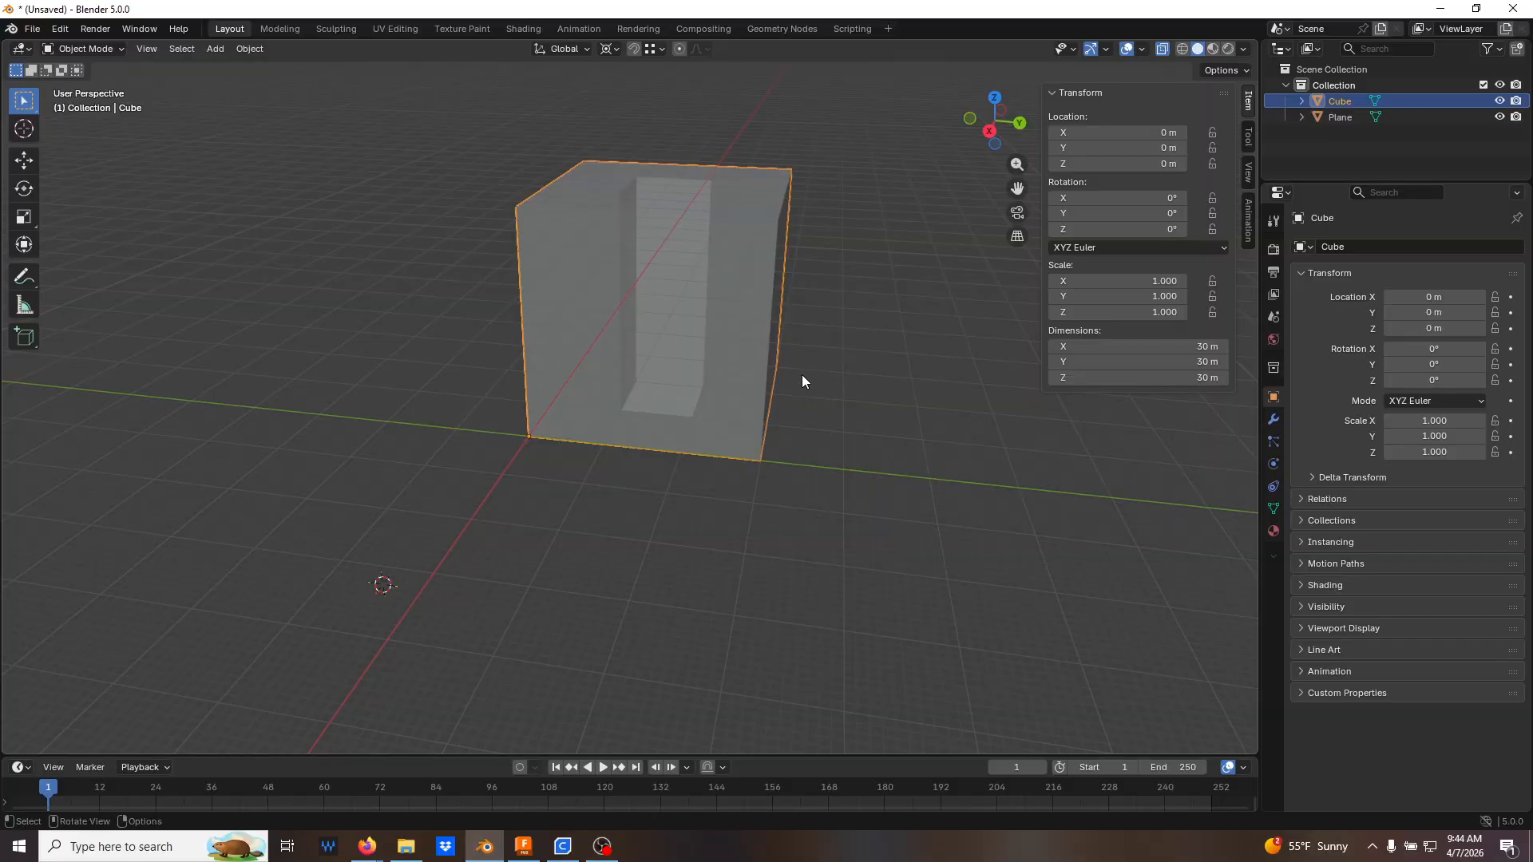
middle_click_drag(779, 328, 757, 303)
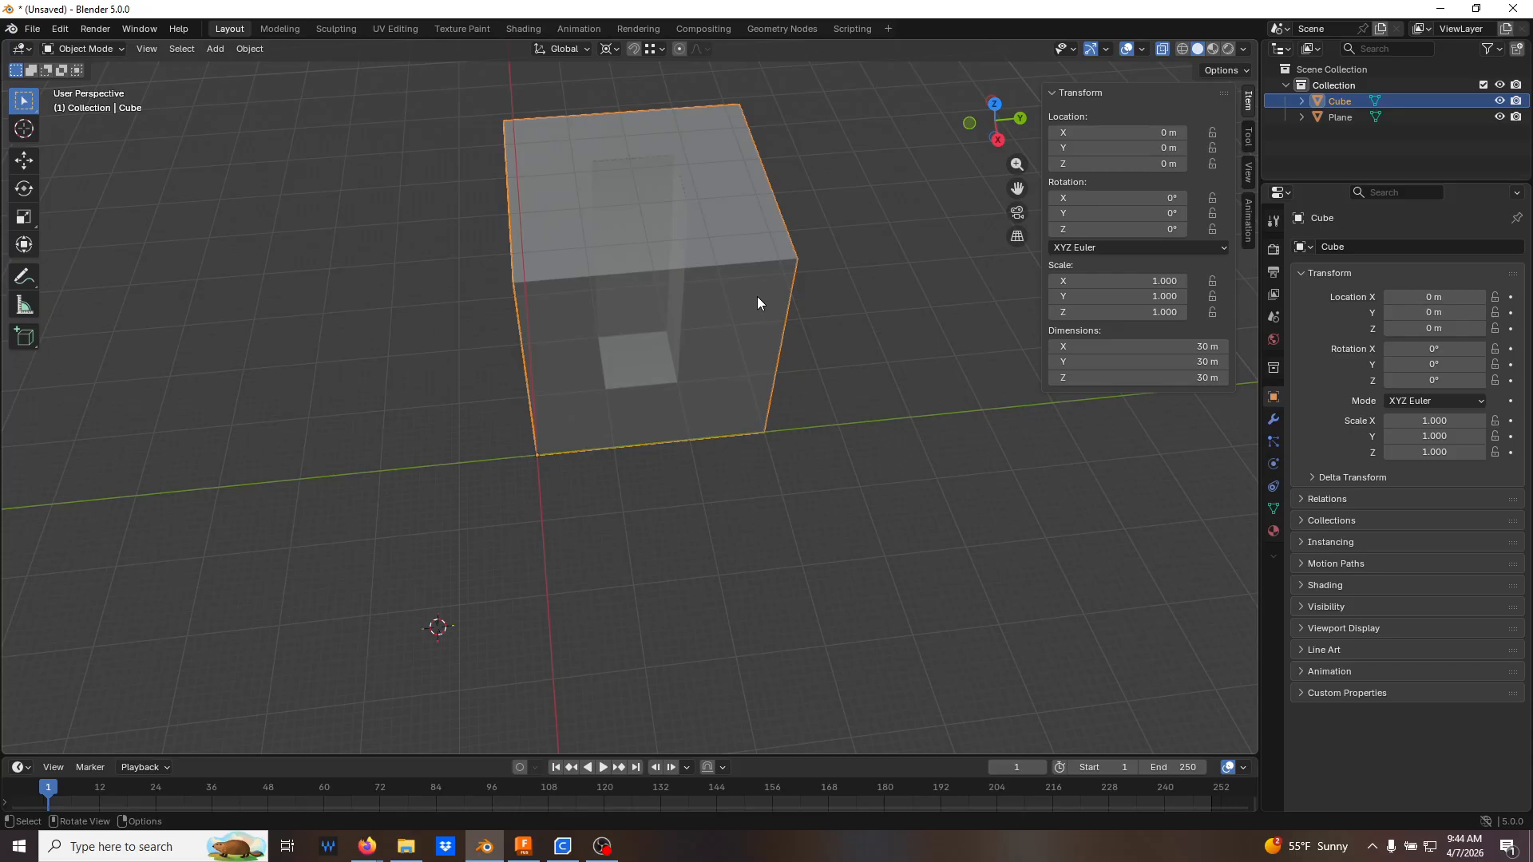
middle_click_drag(707, 250, 671, 204)
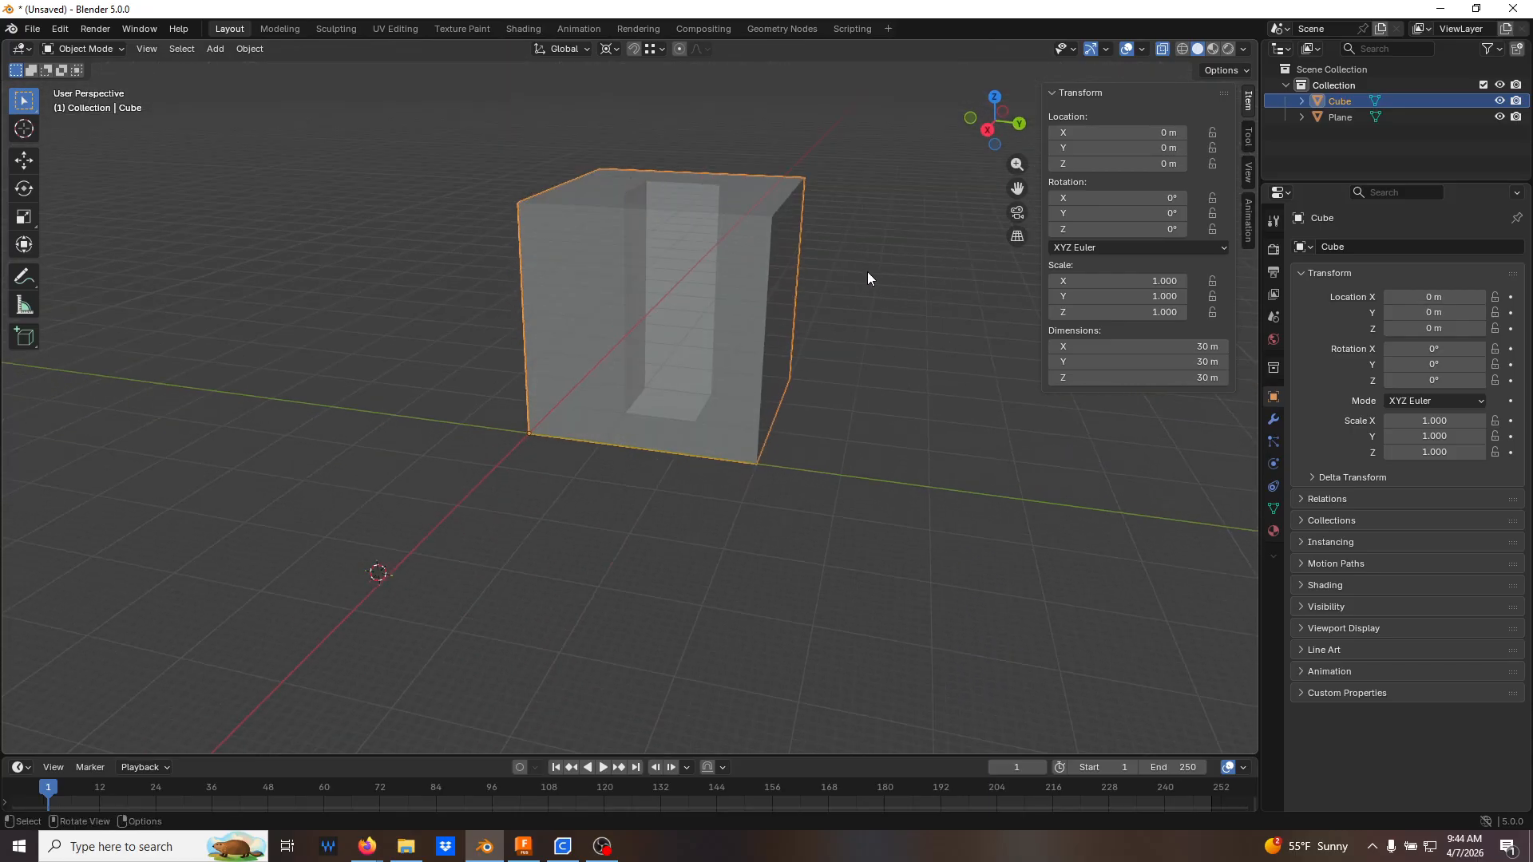
Deselect everything and hide the Cube object
left_click(869, 277)
left_click(1500, 101)
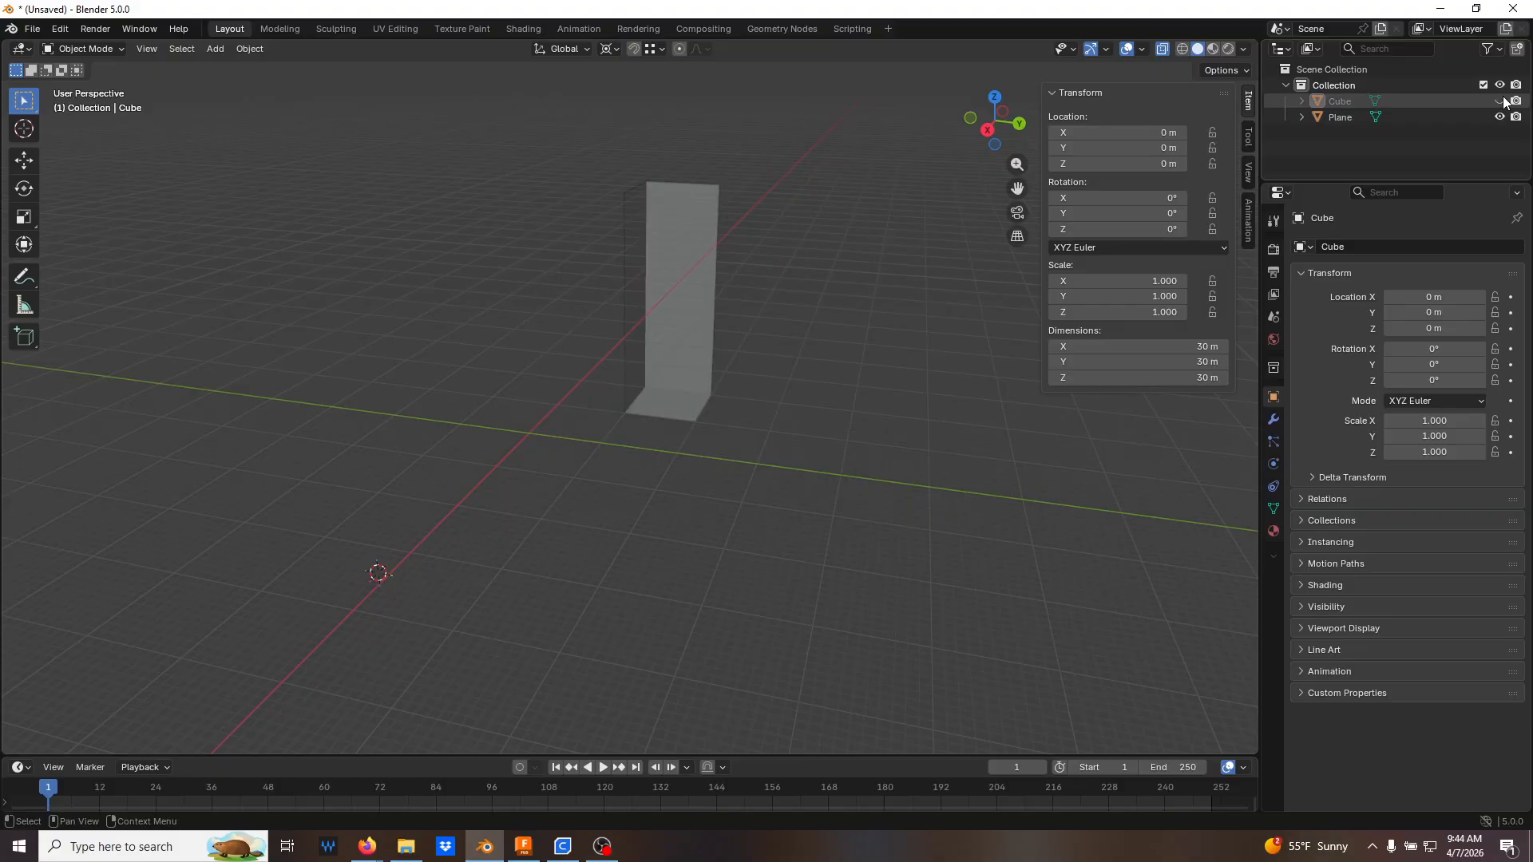
In Edit Mode, select the top vertices of the Plane column and move them up 10 m along Z
left_click(1331, 117)
key("Tab")
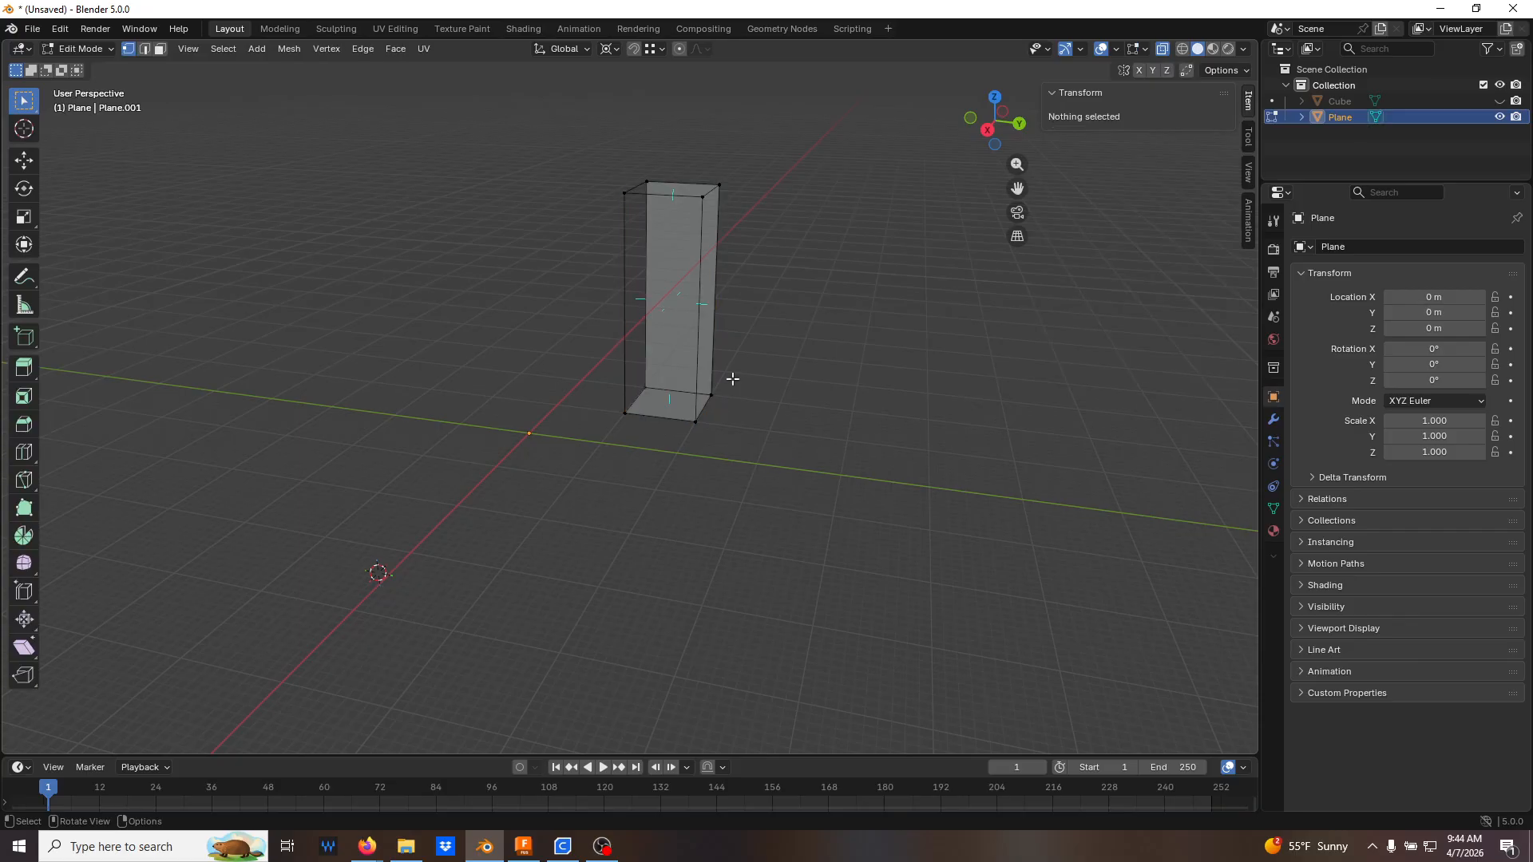
key("KP_1")
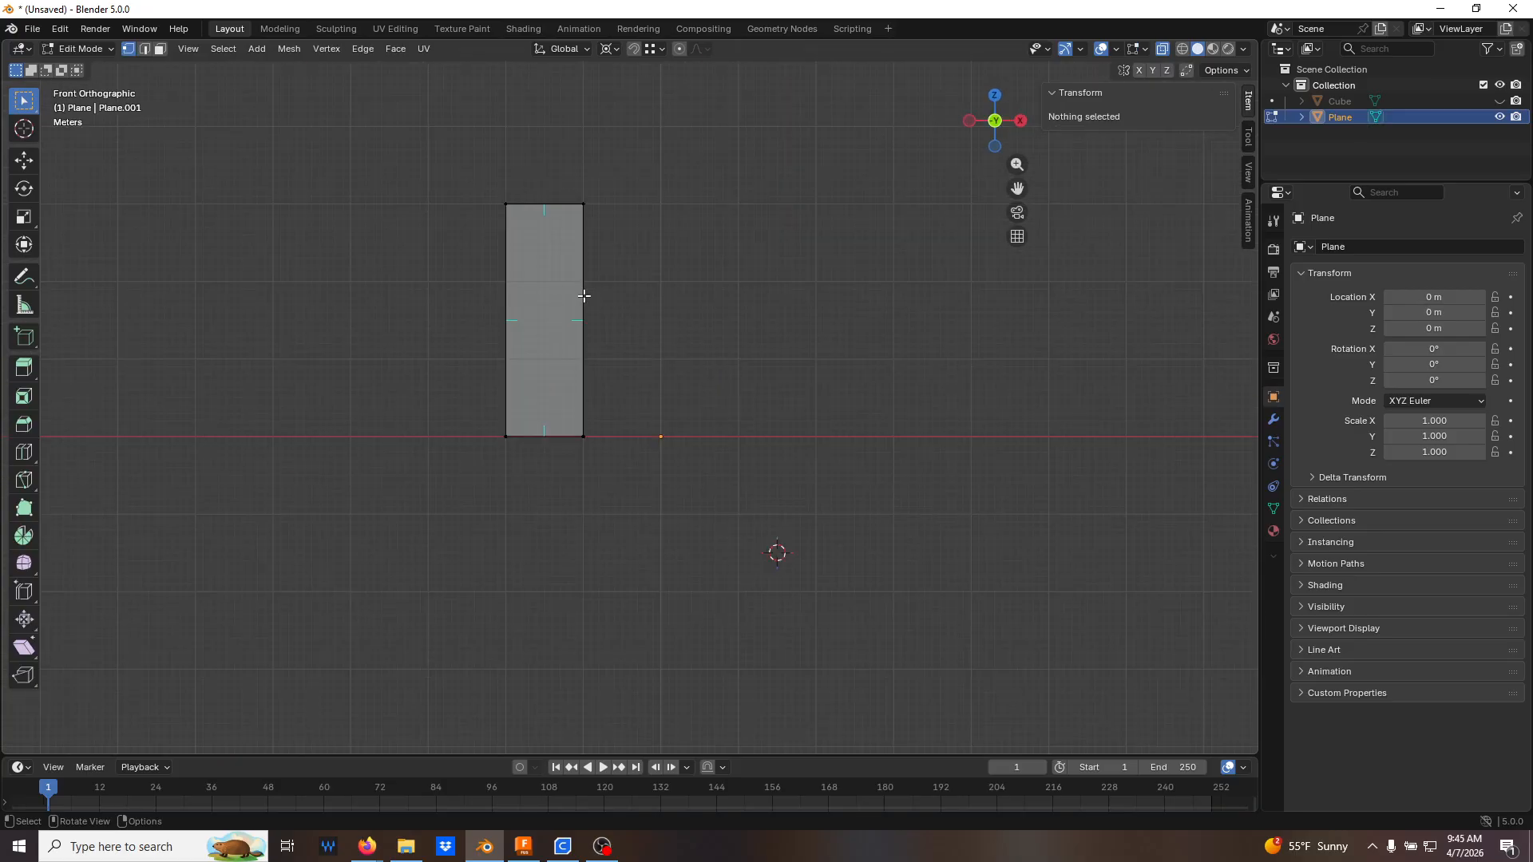
key("b")
left_click_drag(502, 192, 688, 244)
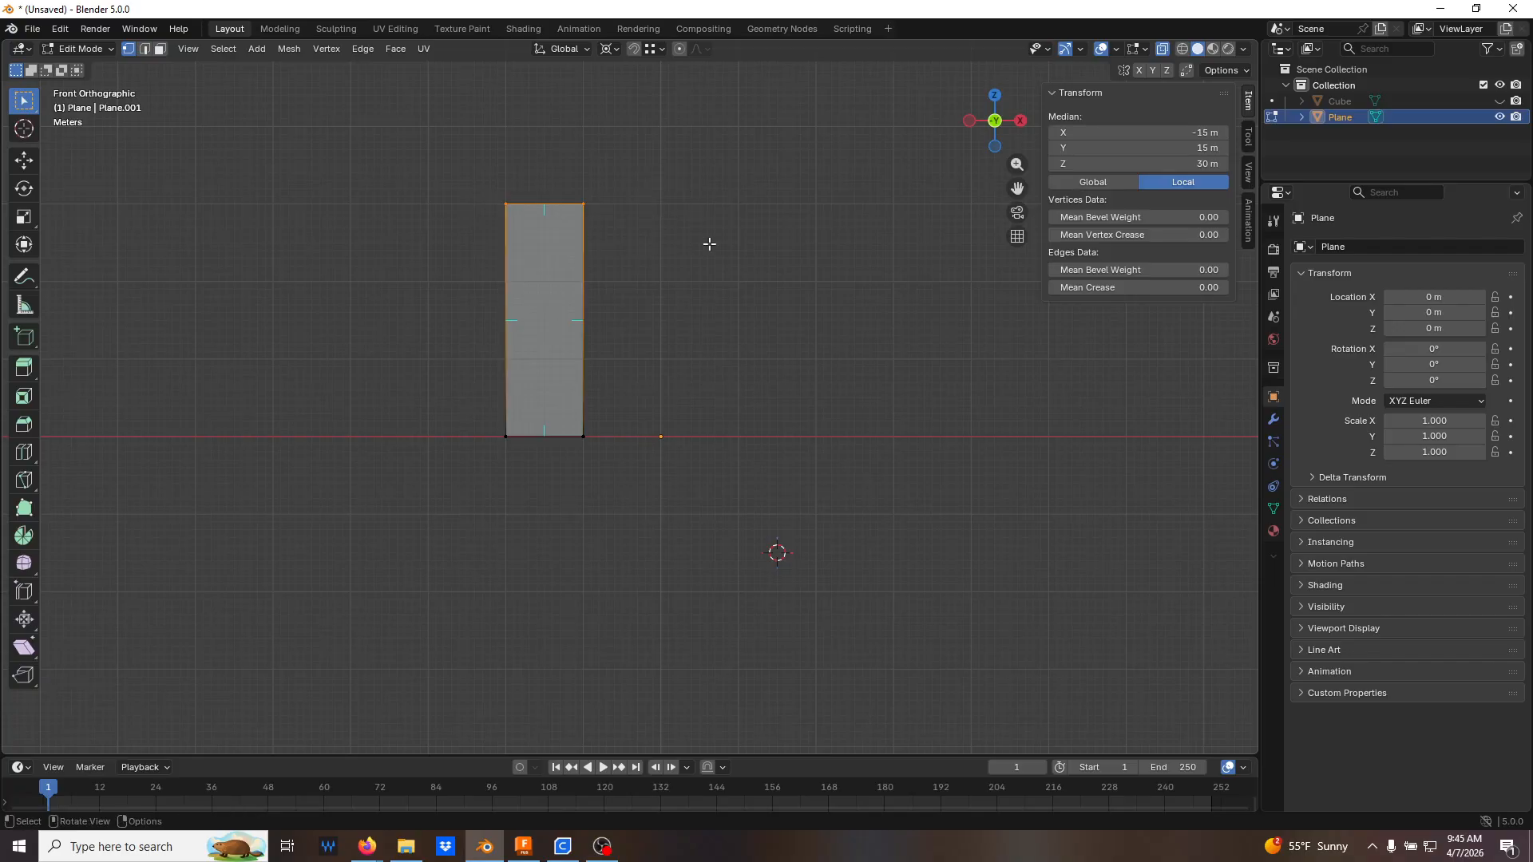
key("g")
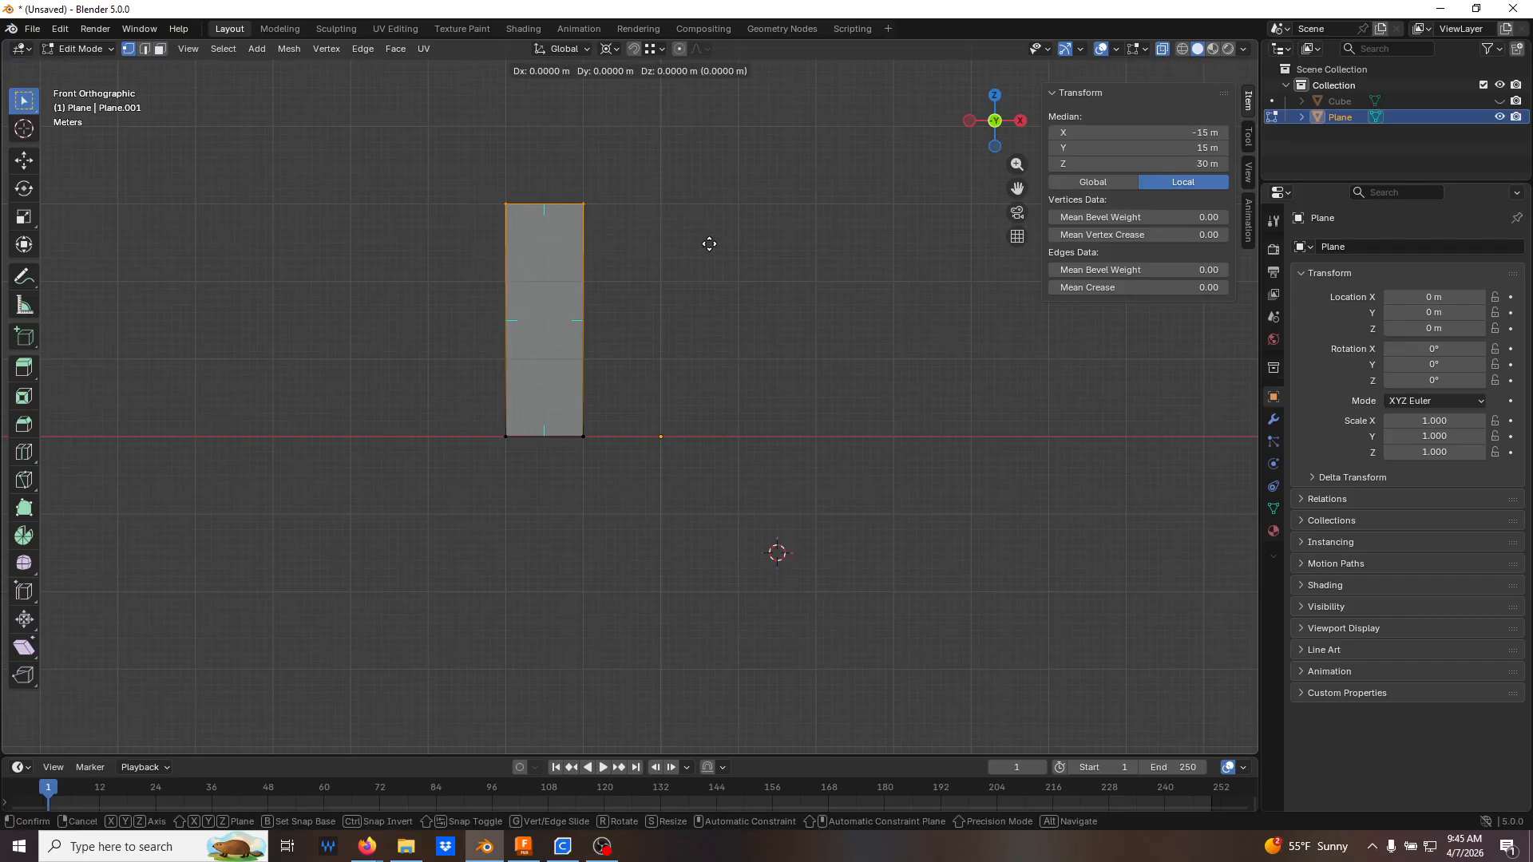
type("z10")
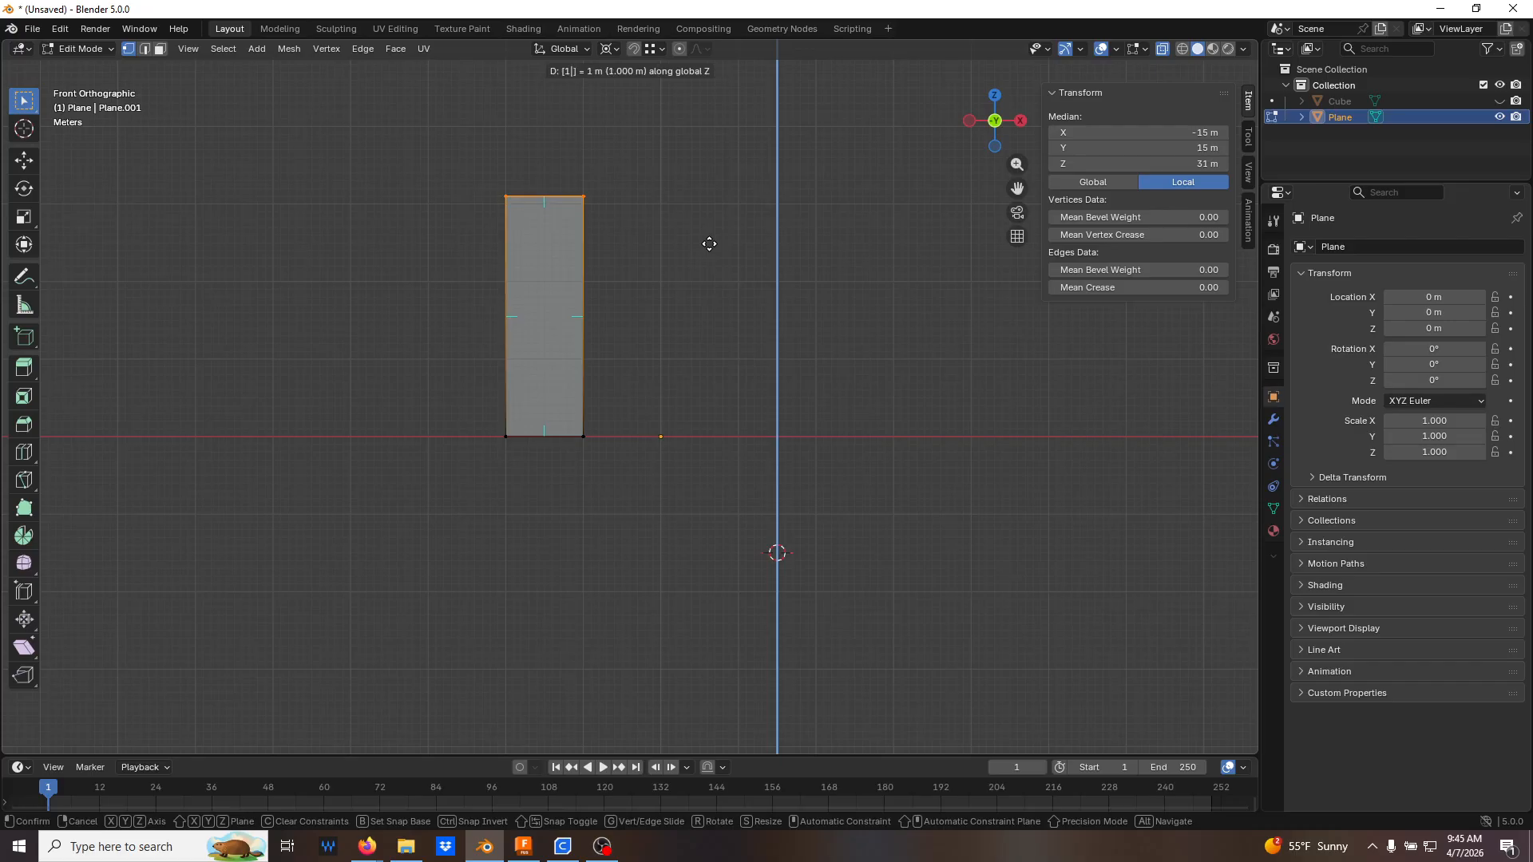
key("Return")
Move the column's bottom face down 10 m along Z
middle_click_drag(612, 346, 552, 168)
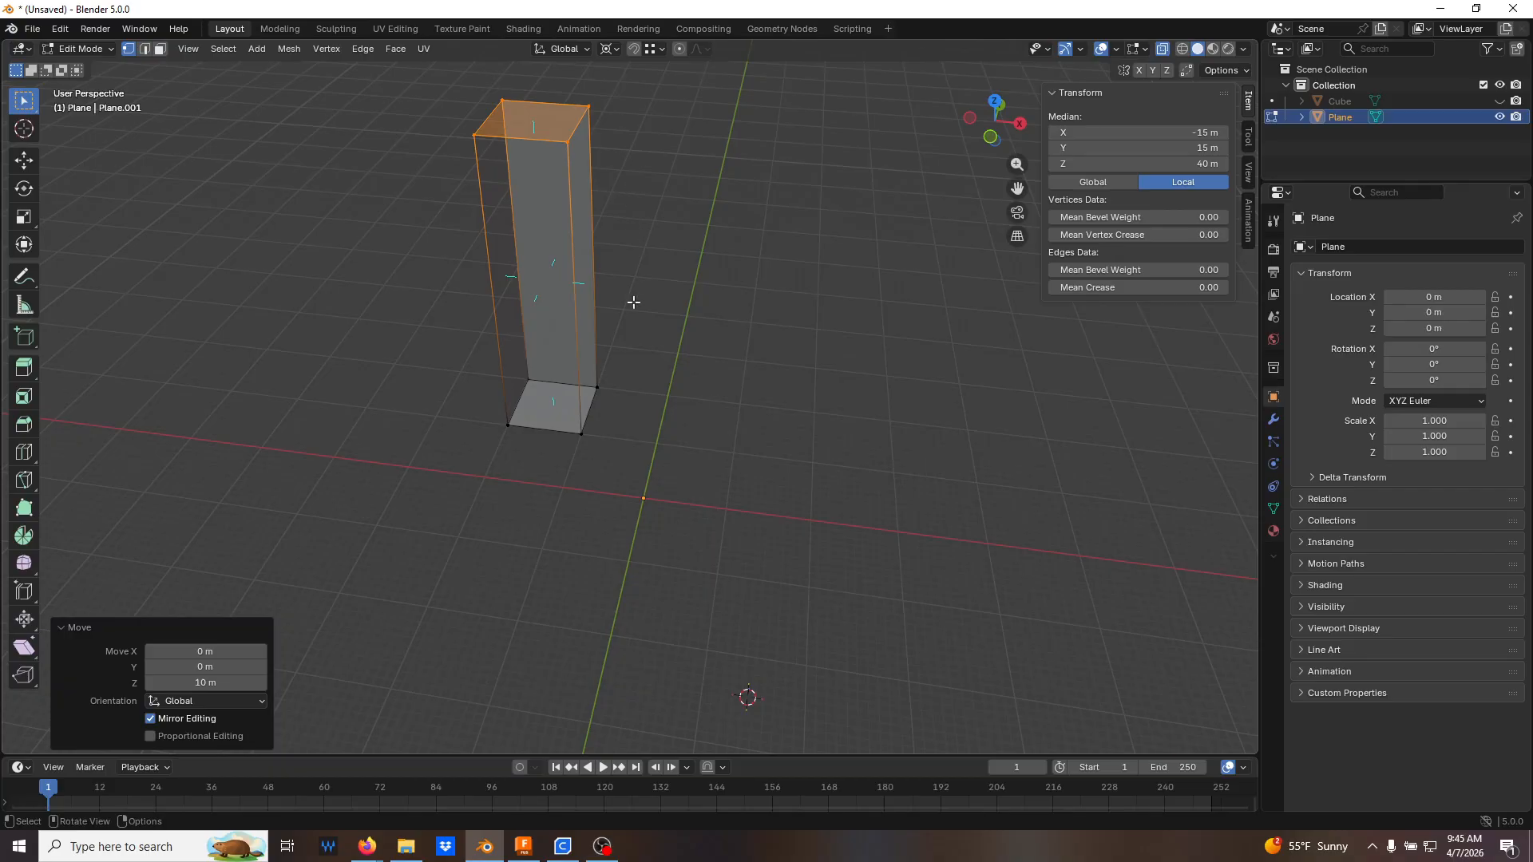
key("3")
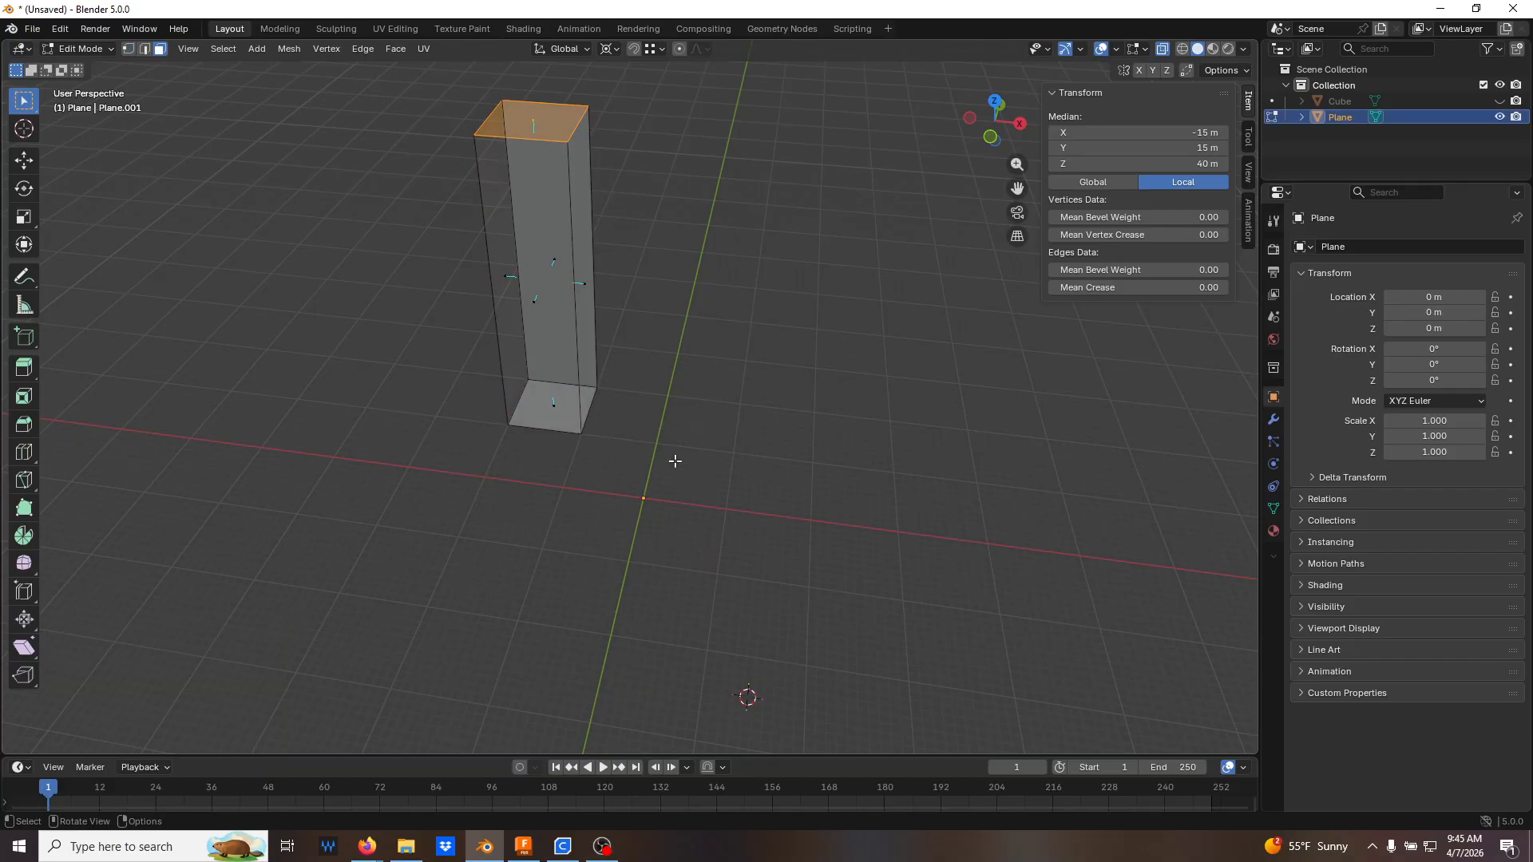
middle_click_drag(567, 490, 557, 459)
left_click(563, 449)
middle_click_drag(667, 410, 626, 472)
key("g")
type("z-10")
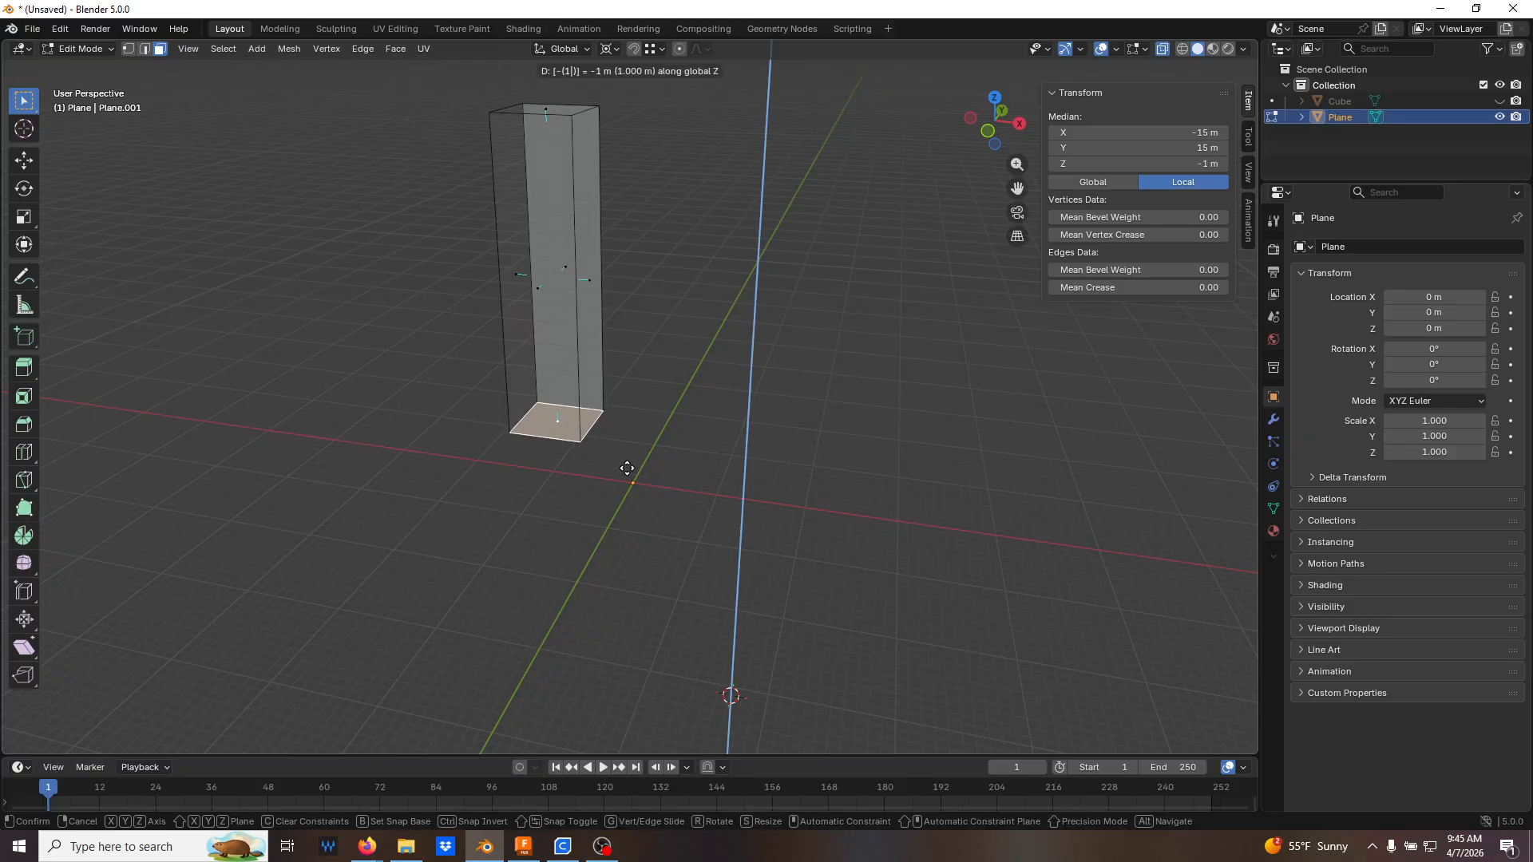
key("Return")
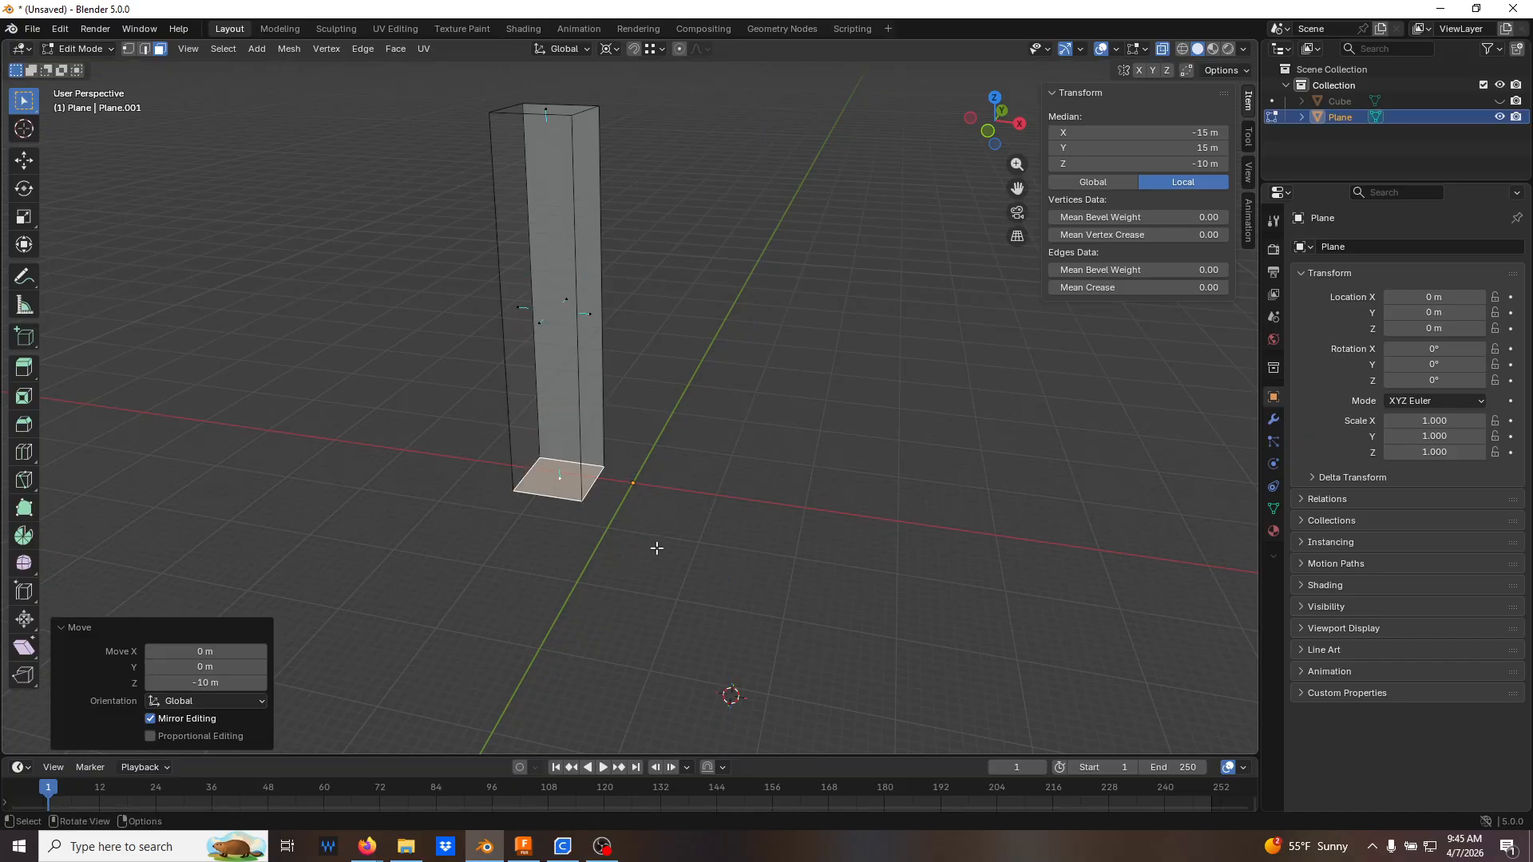
Return to Object Mode, unhide the Cube and turn off X-ray to view the column through it
key("Tab")
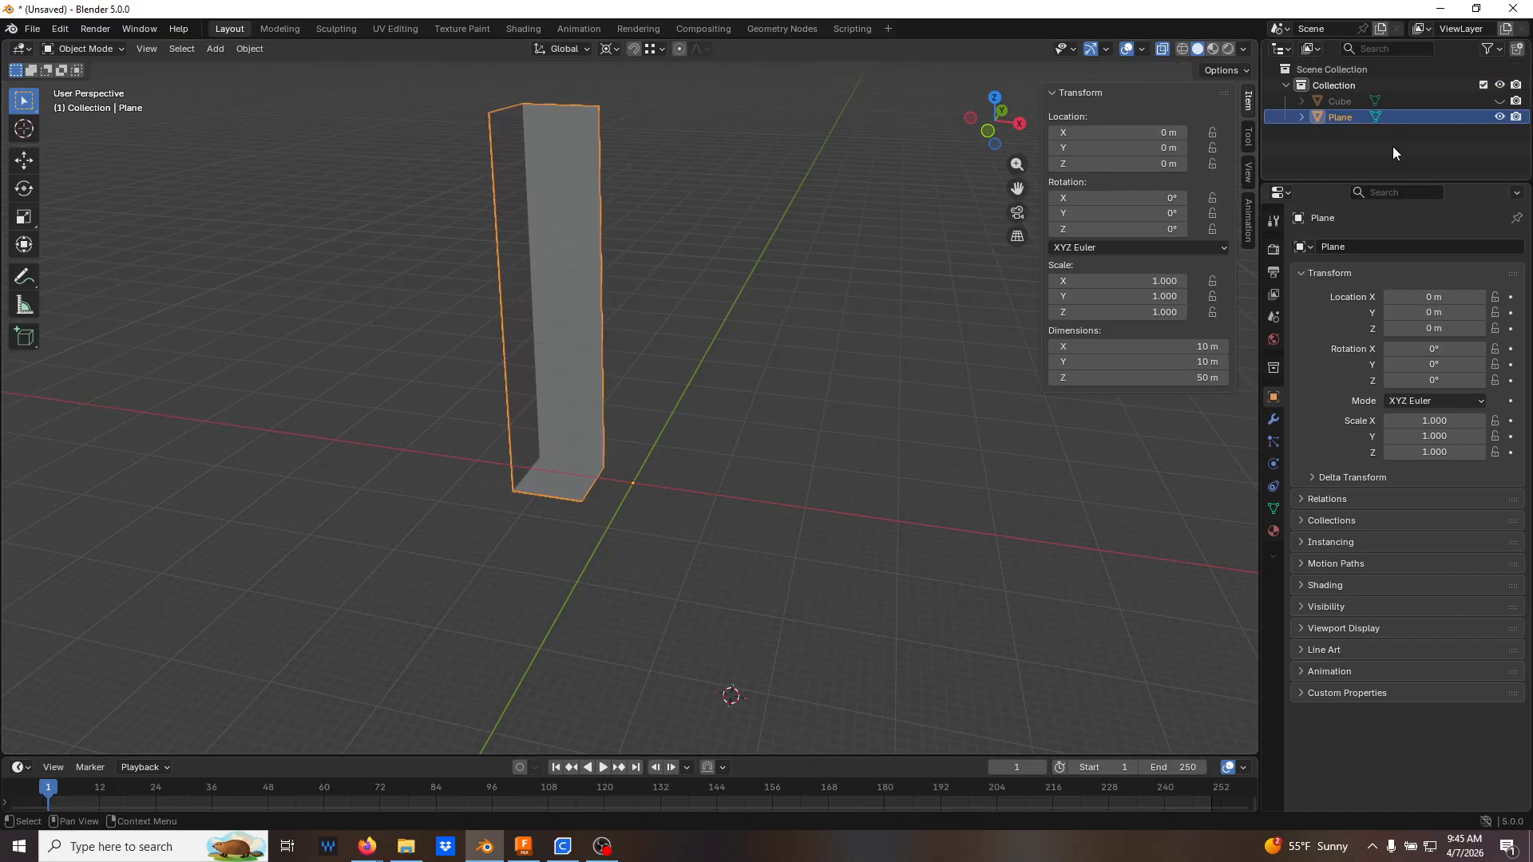
left_click(1500, 101)
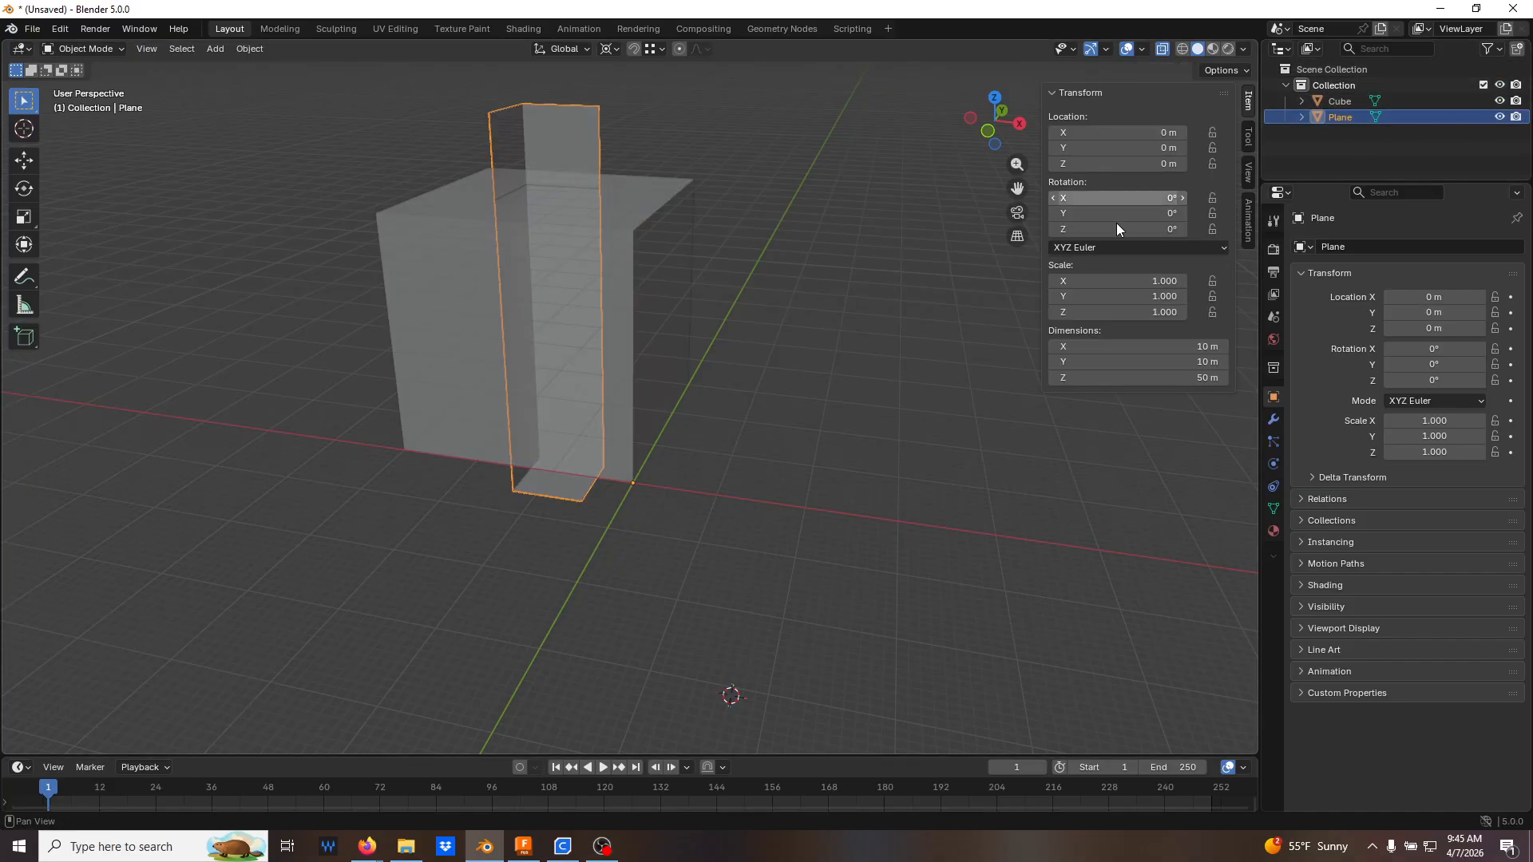
key("alt+z")
middle_click_drag(837, 316, 767, 315)
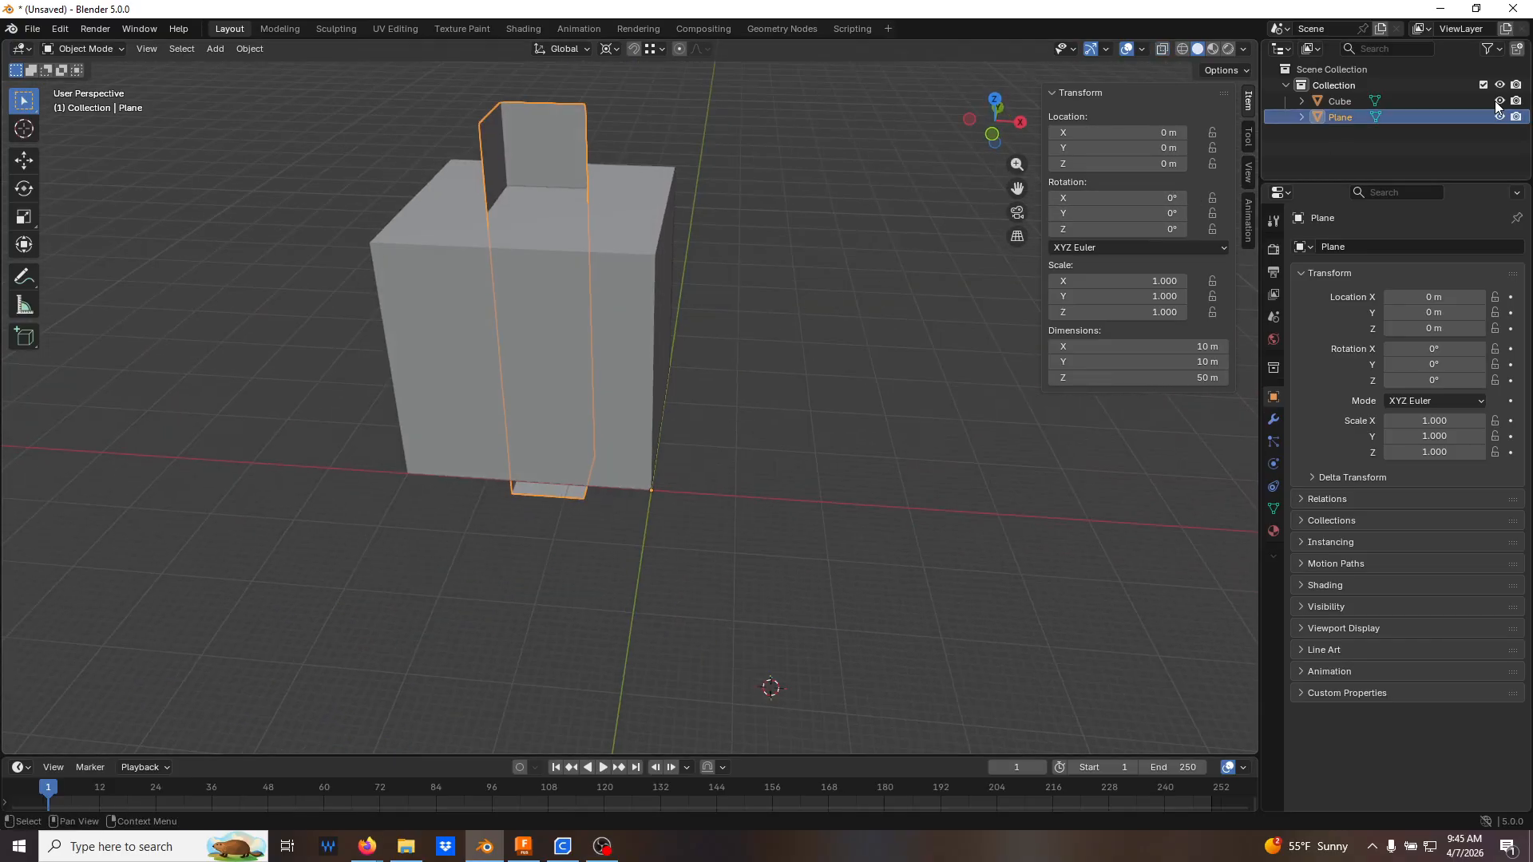
Disable Backface Culling in the viewport shading options and deselect everything
left_click(1243, 49)
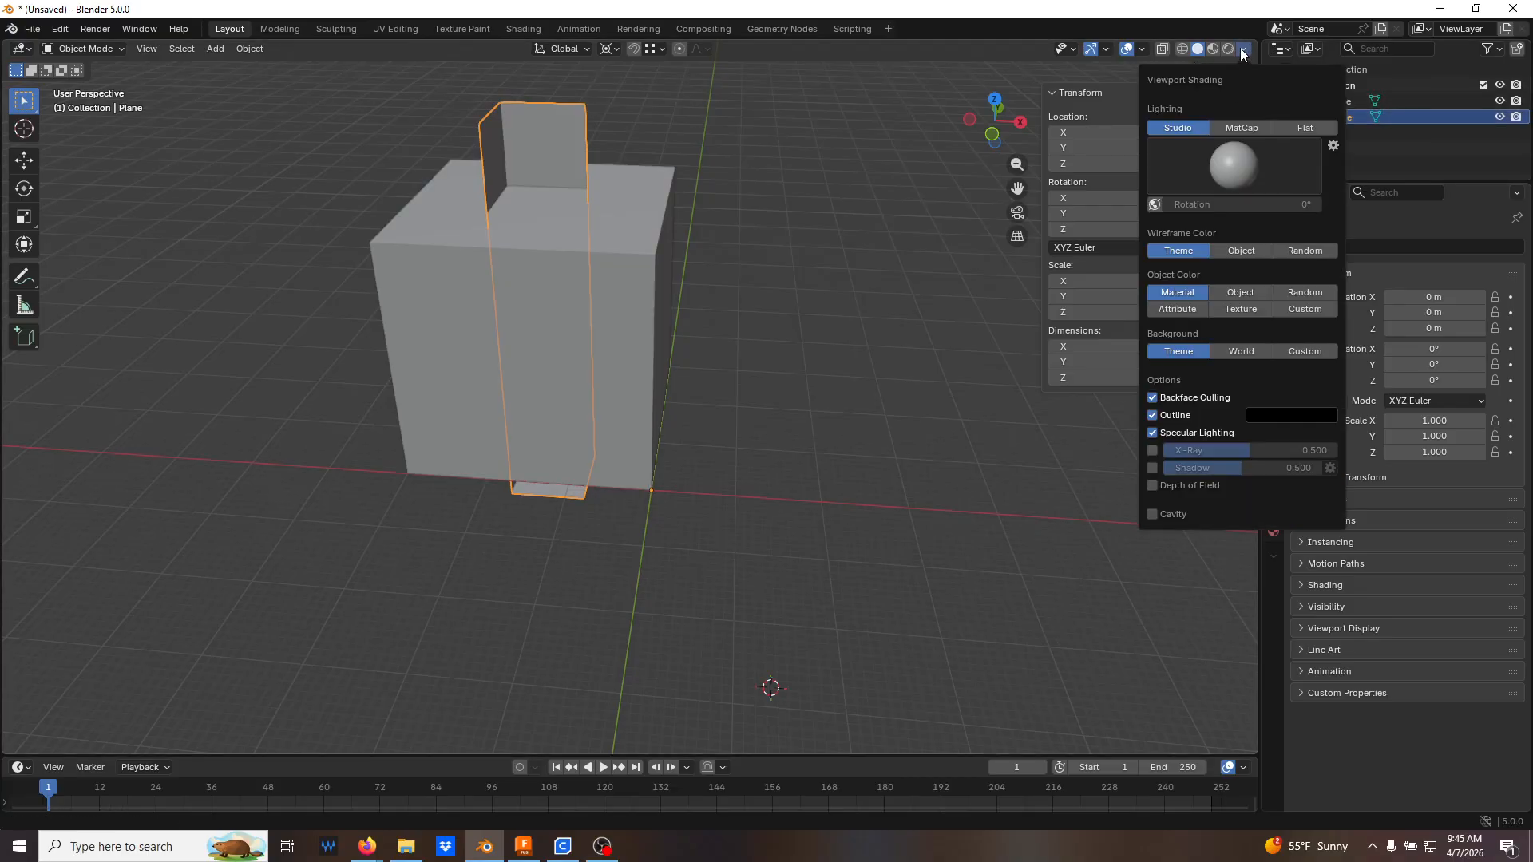
left_click(1153, 398)
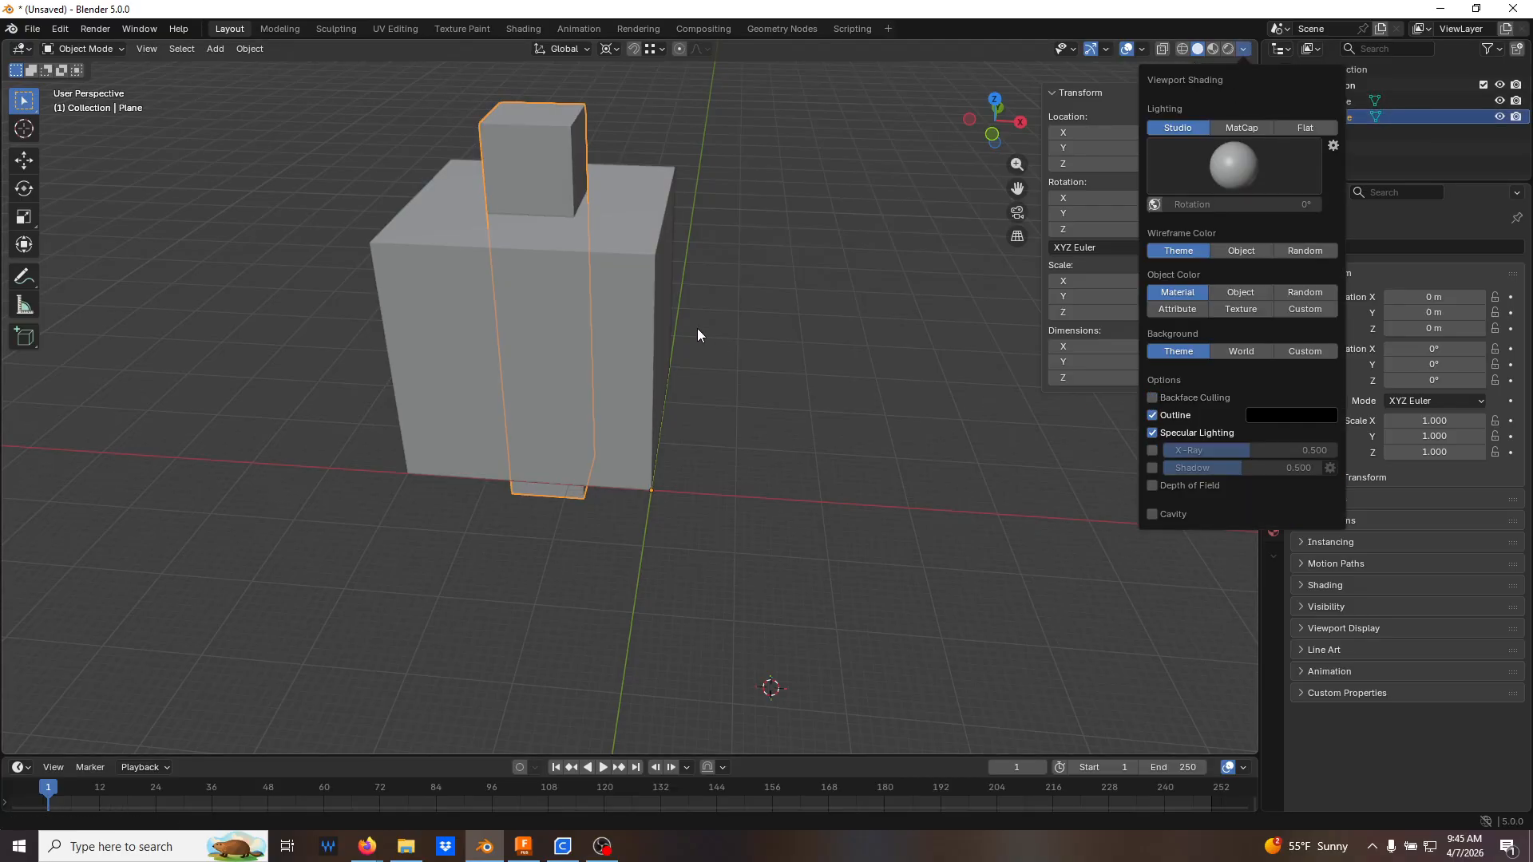
mouse_move(526, 236)
middle_mouse_down()
mouse_move(537, 171)
mouse_move(582, 253)
mouse_move(546, 236)
middle_mouse_up()
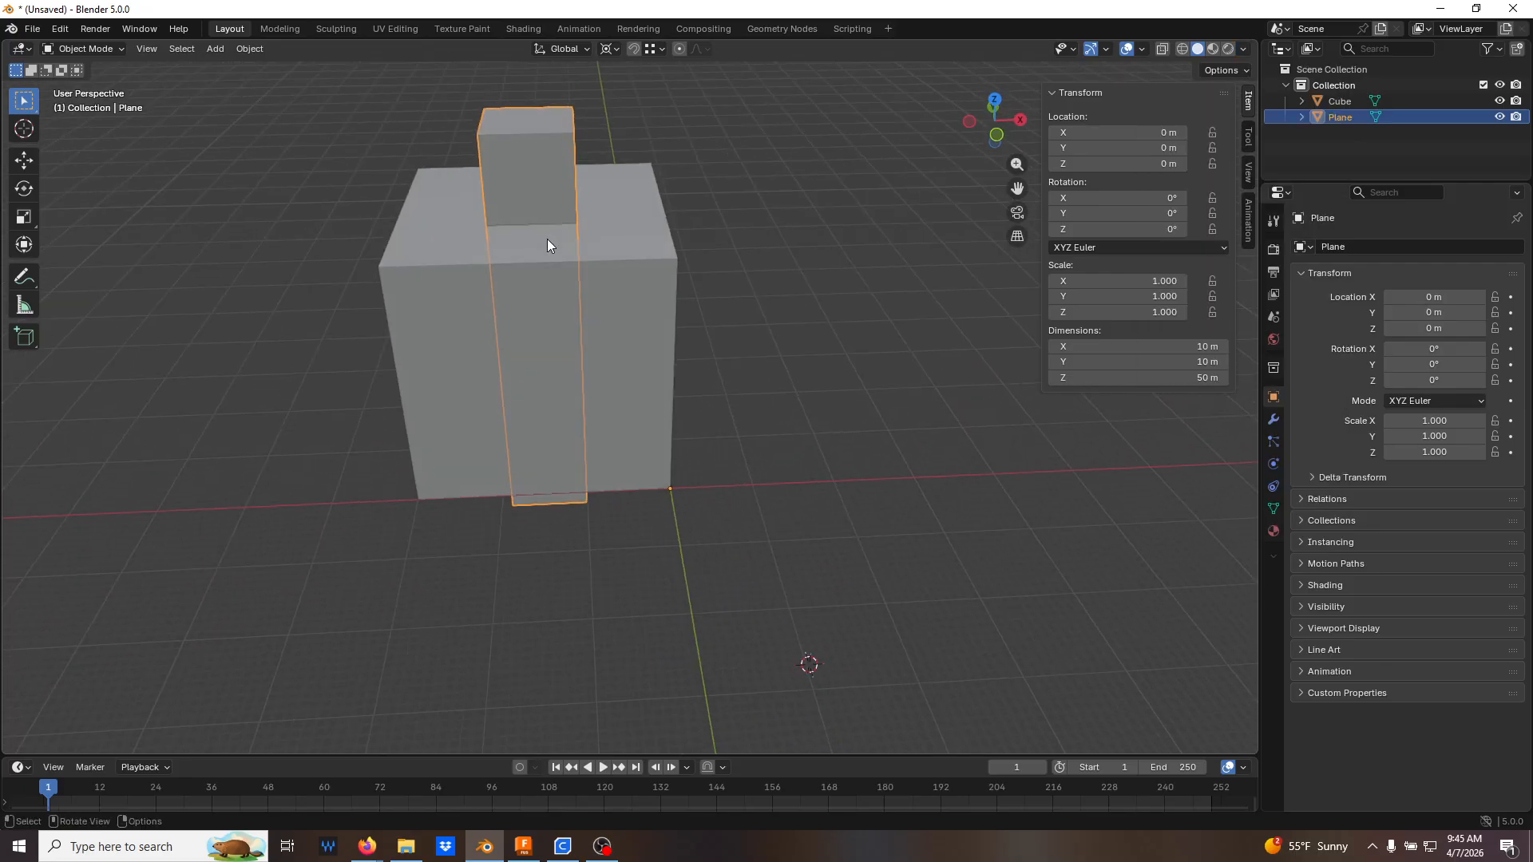
left_click(807, 328)
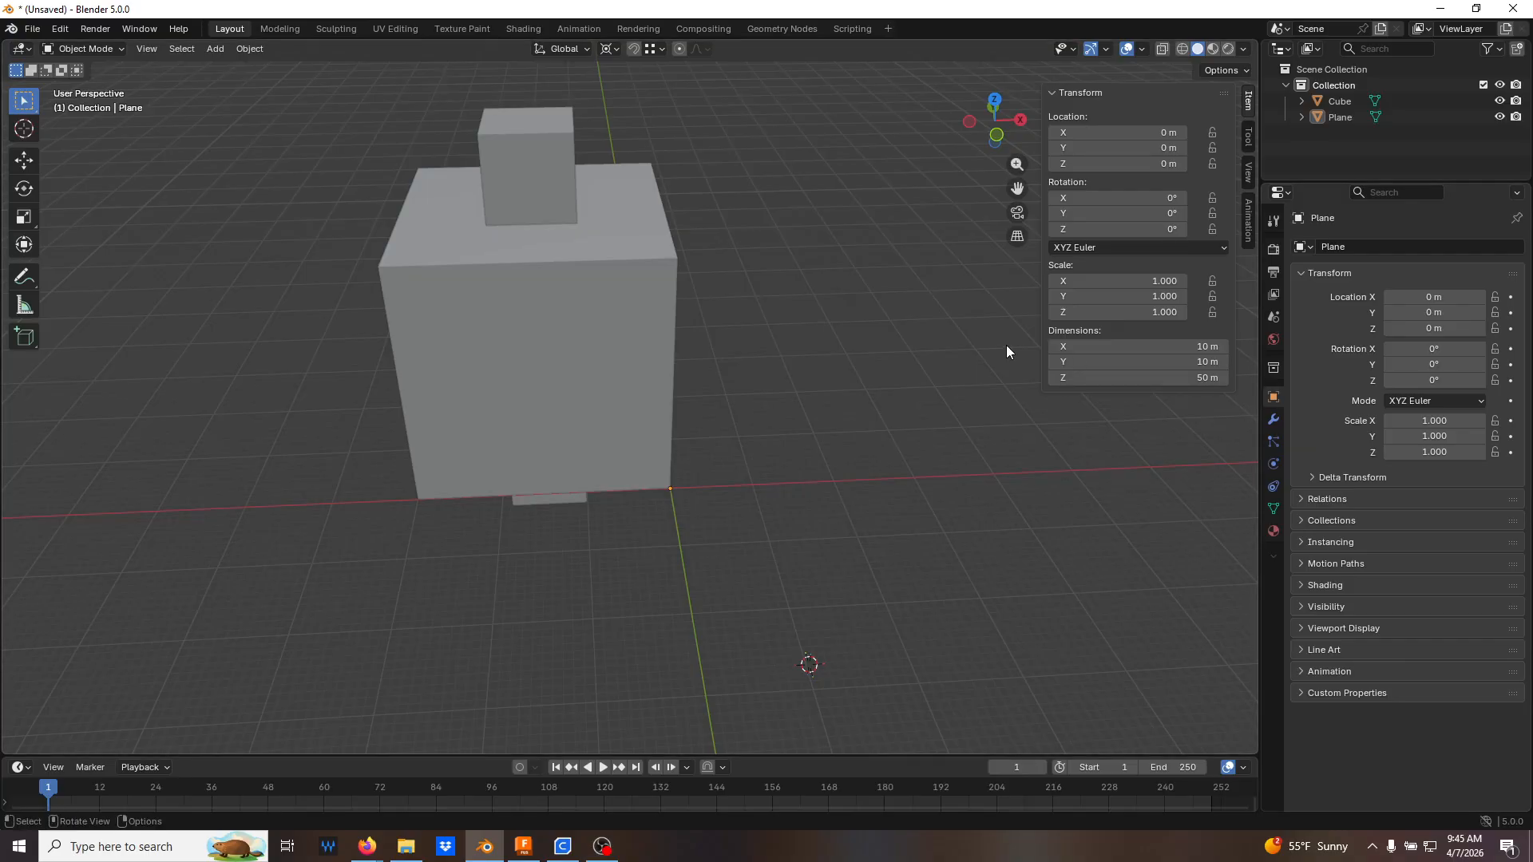
Add a Boolean modifier to the Cube in Difference mode with the Plane as its operand object
left_click(1343, 99)
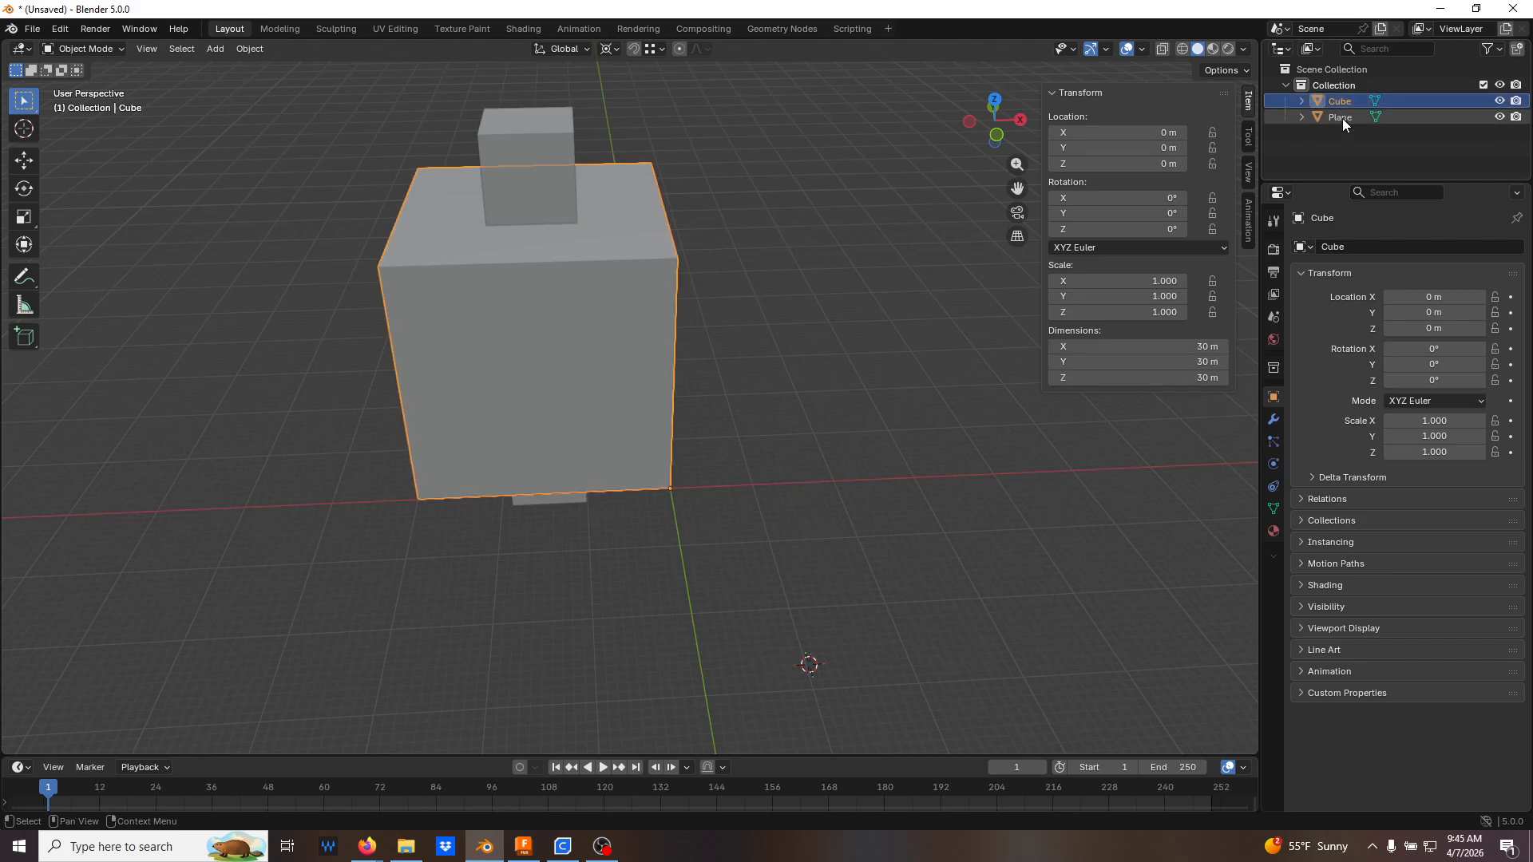
left_click(1343, 117)
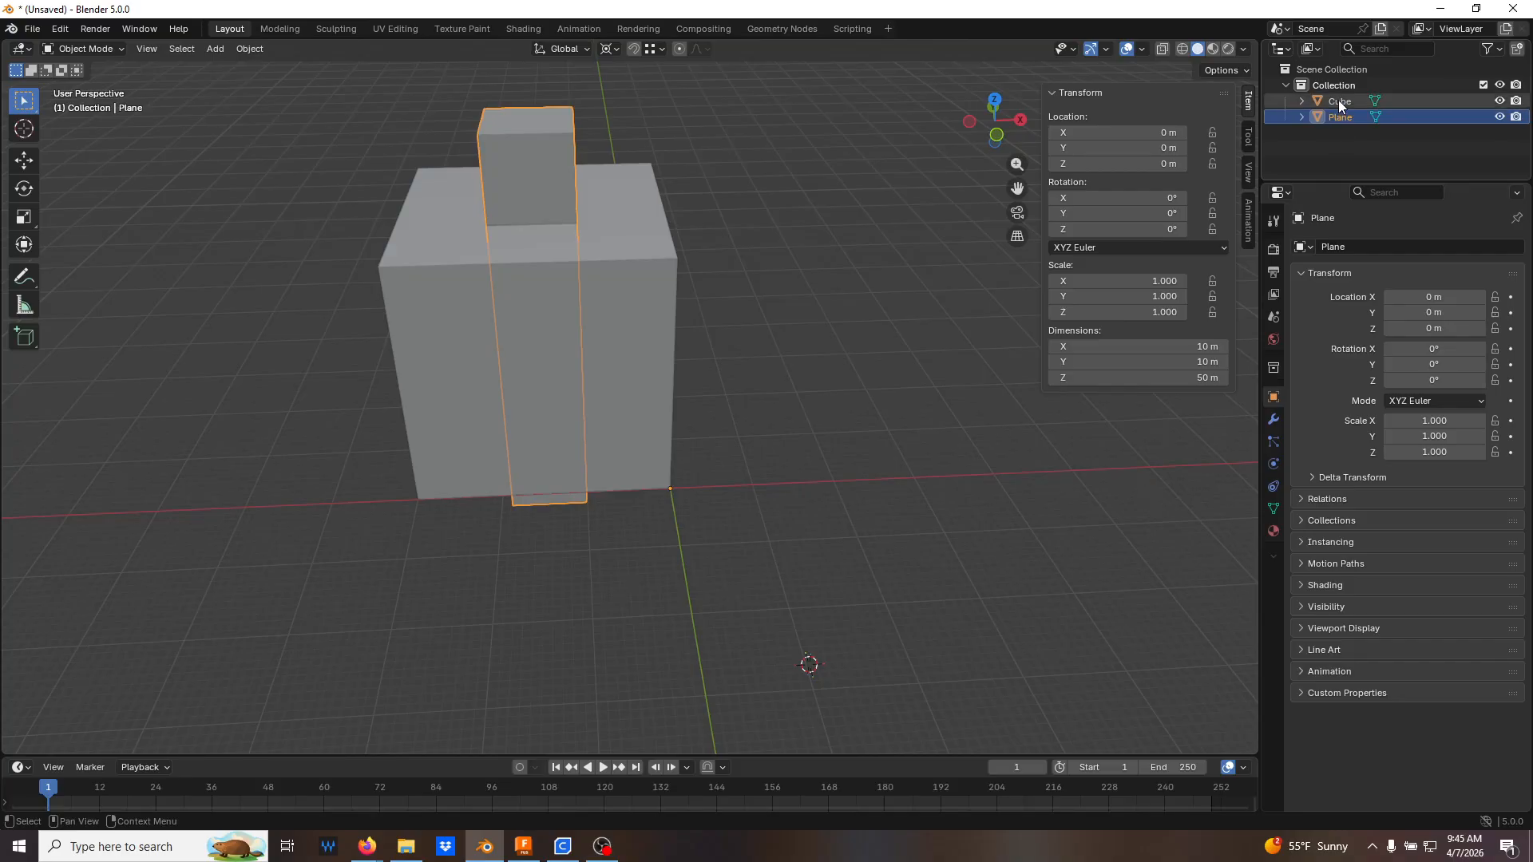
left_click(1338, 99)
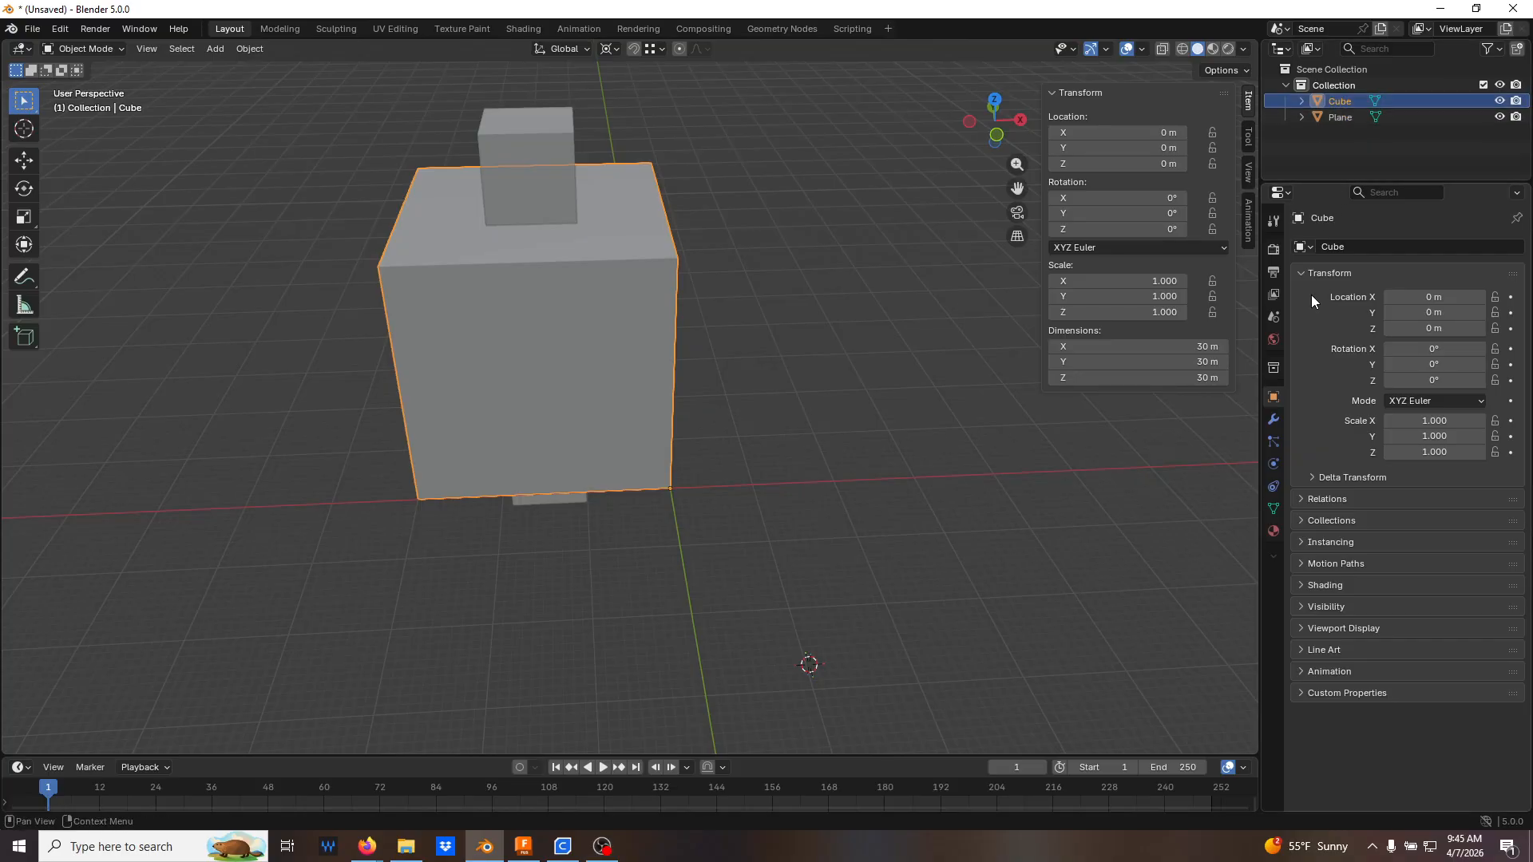
left_click(1275, 425)
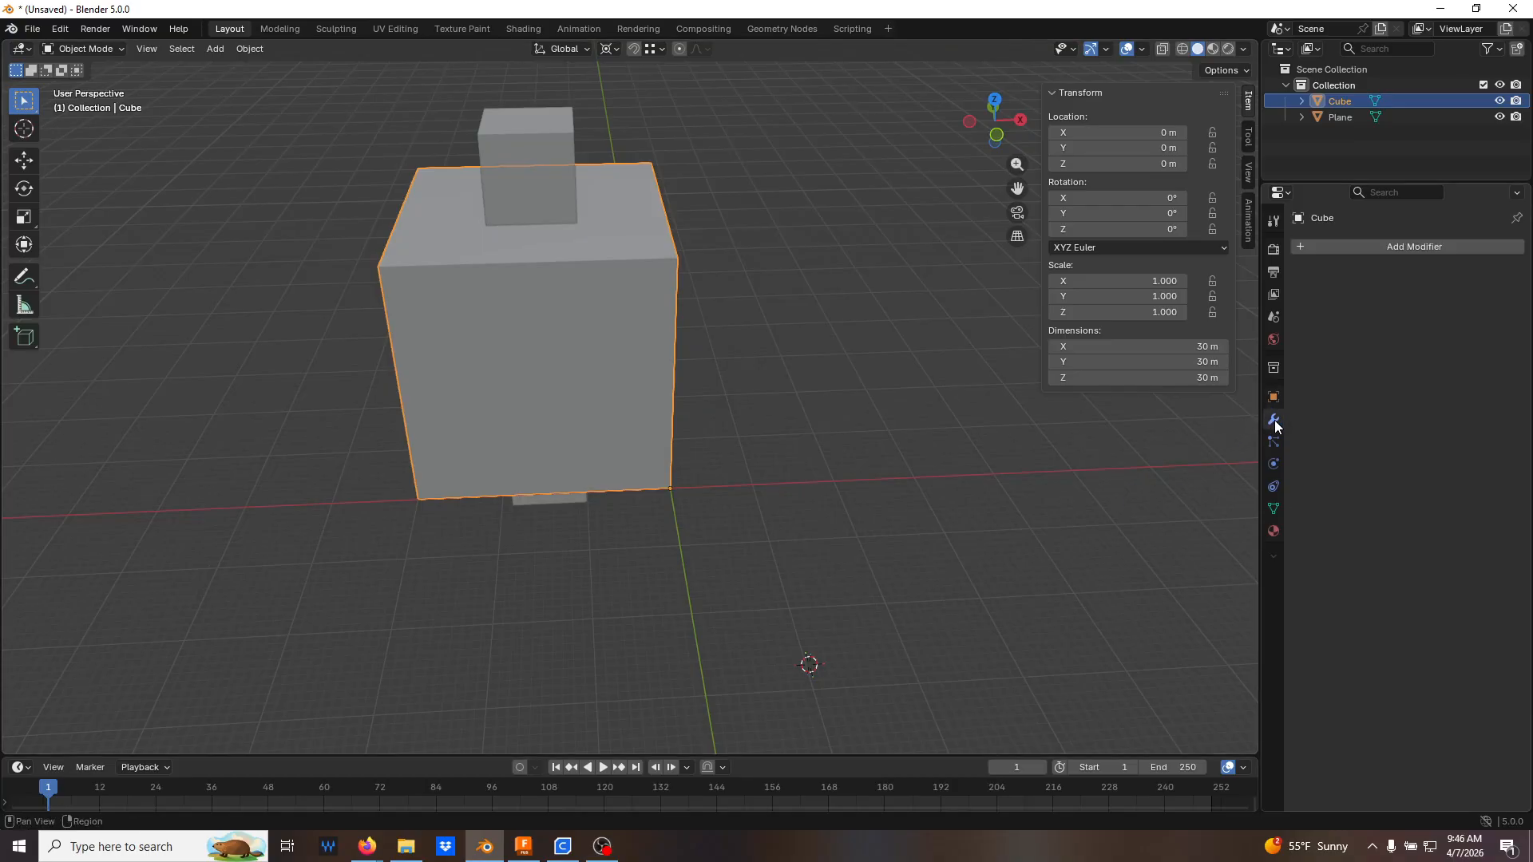
left_click(1340, 246)
mouse_move(1340, 245)
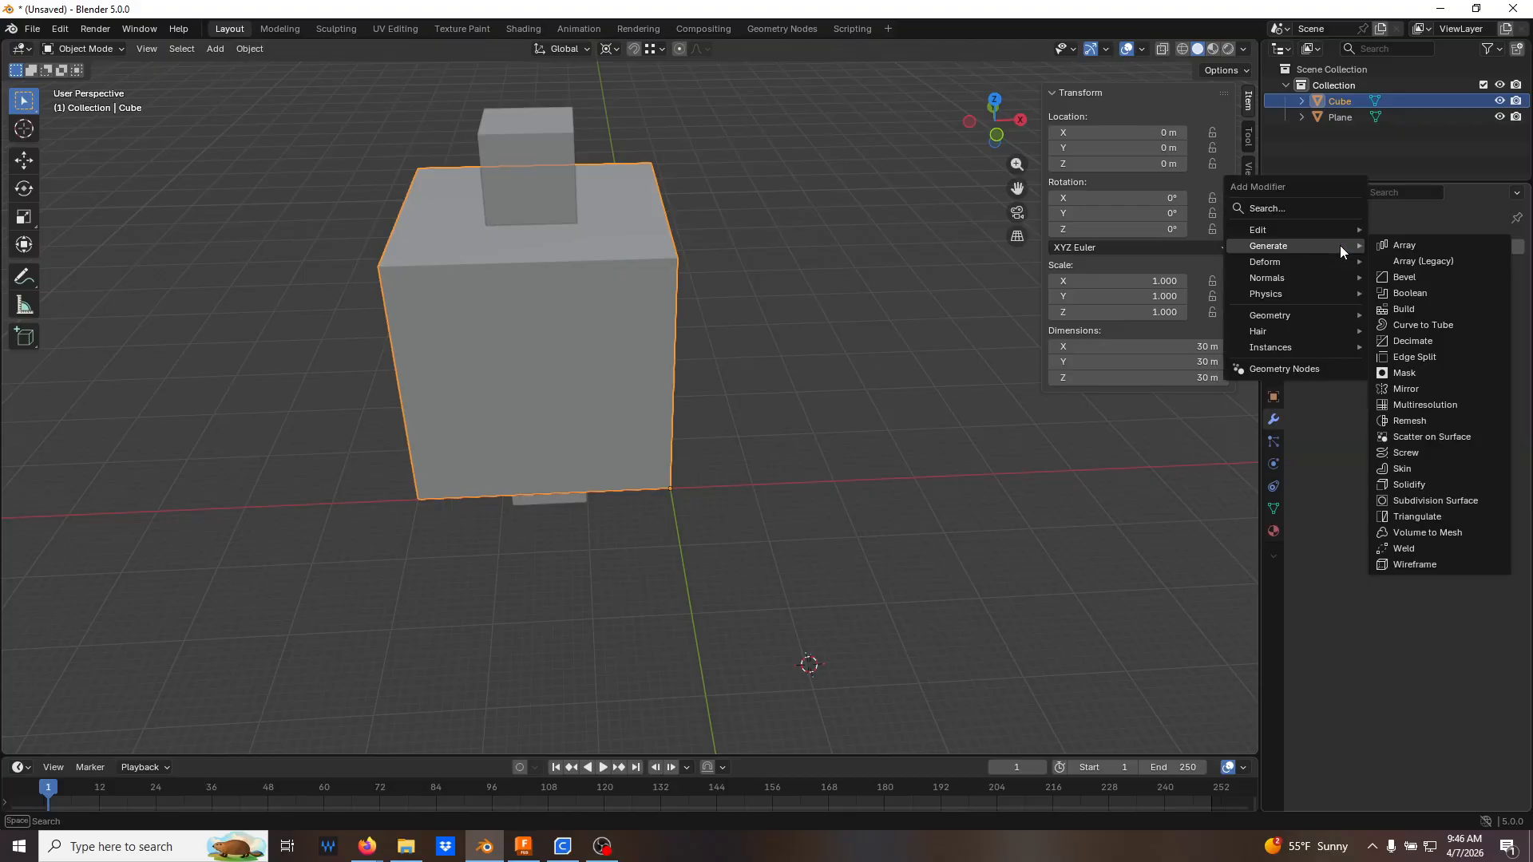
left_click(1449, 292)
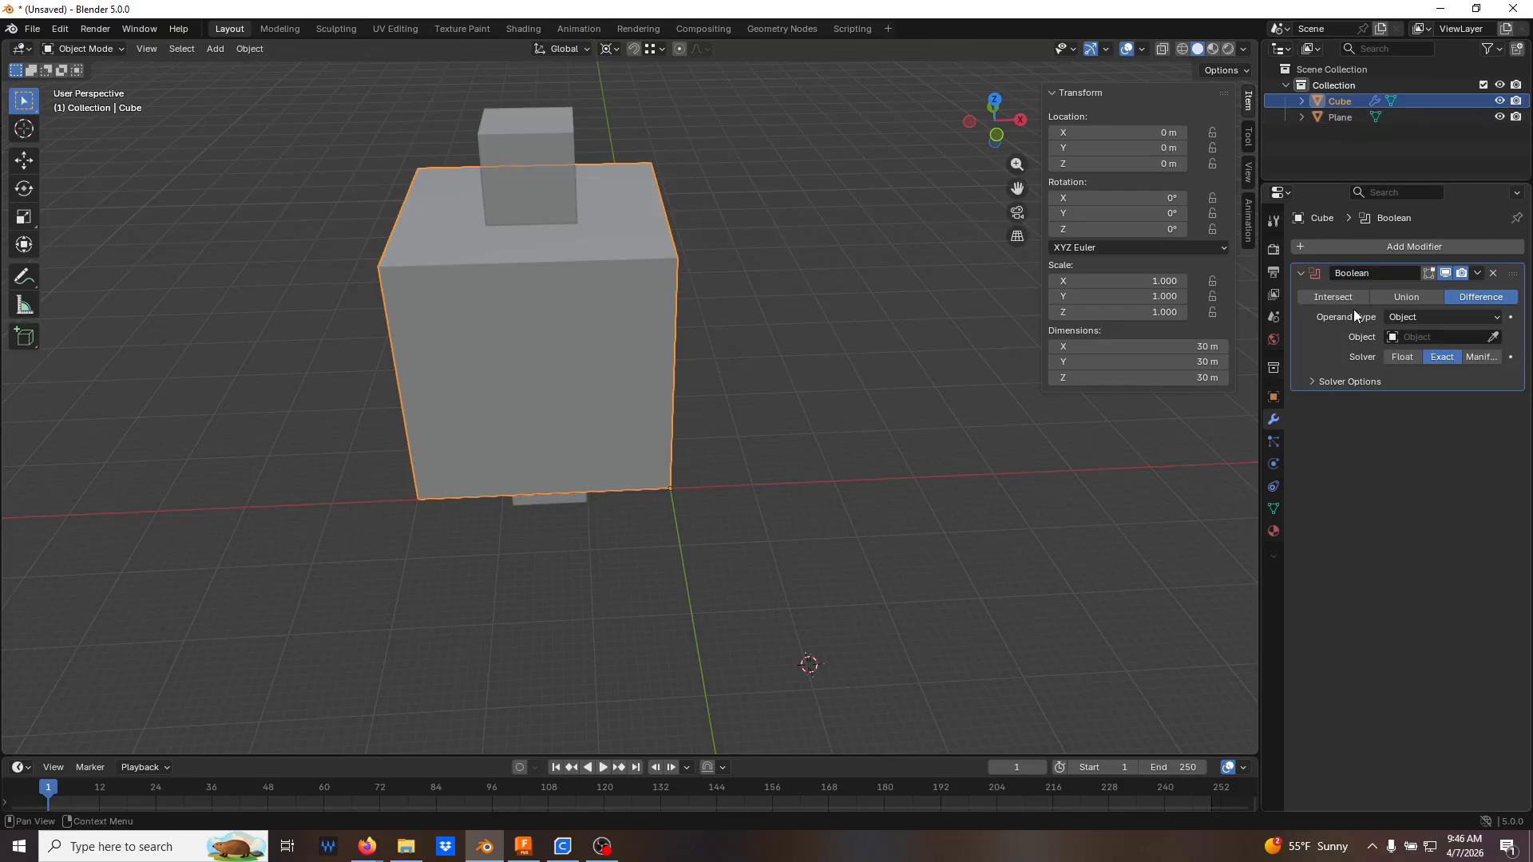
left_click(1404, 337)
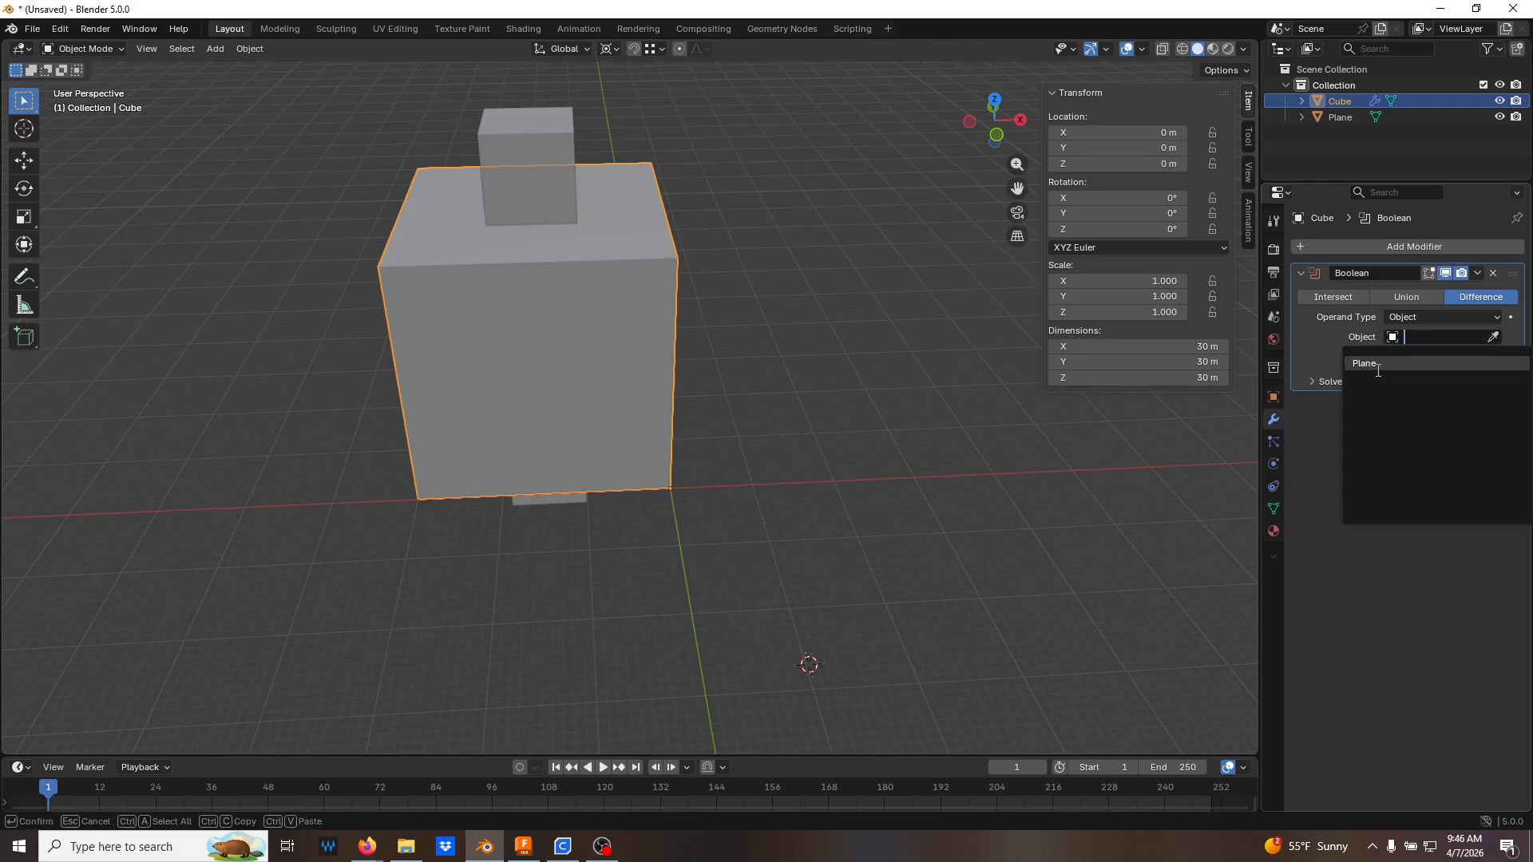
left_click(1376, 366)
scroll(1162, 476, "down", 1)
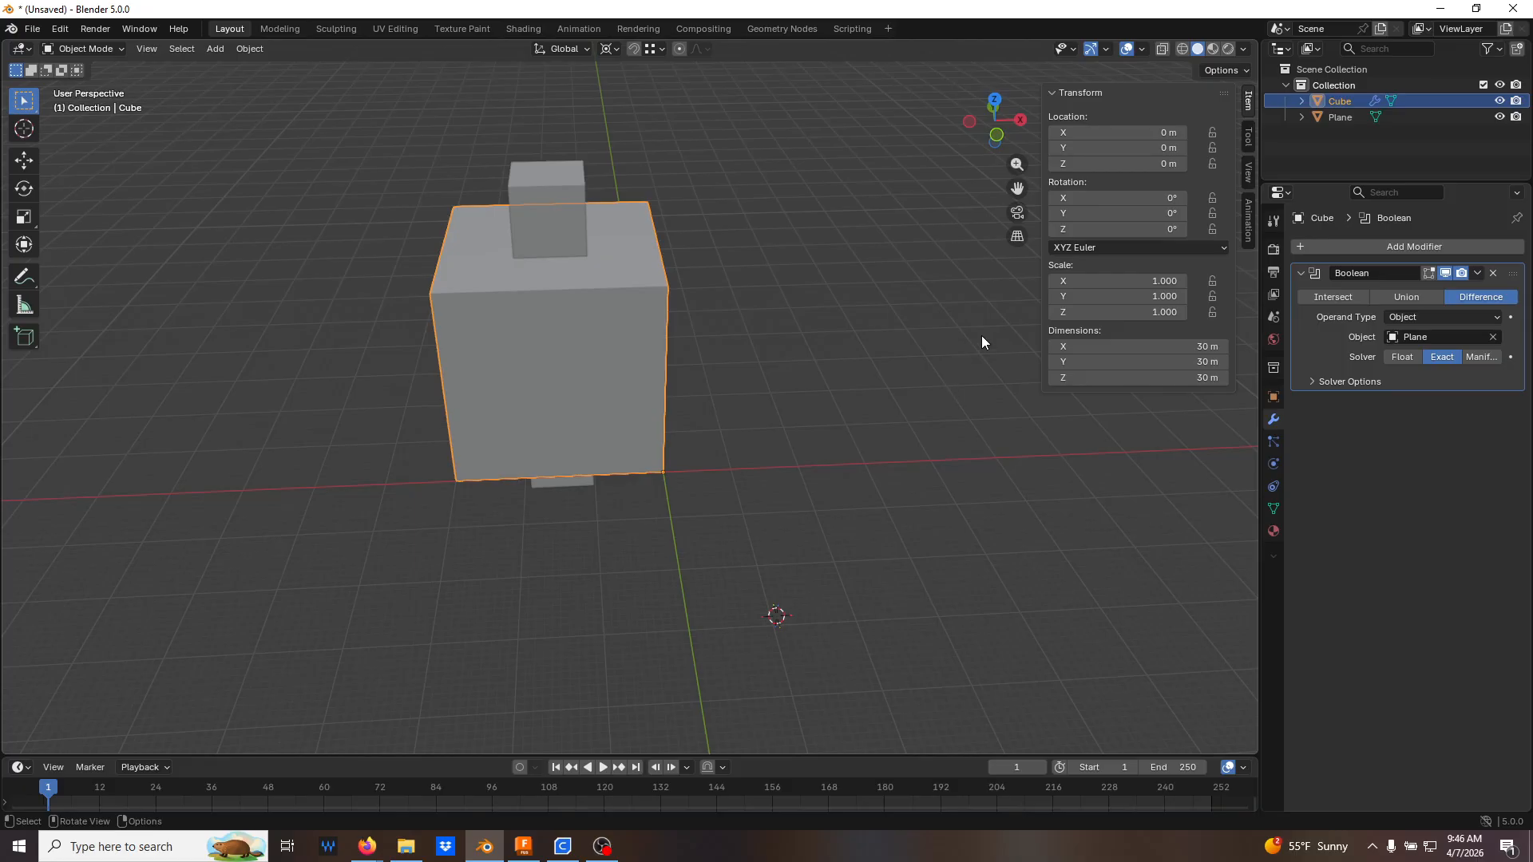
Deselect everything and hide the Plane to examine the Boolean cut in the cube
left_click(1477, 273)
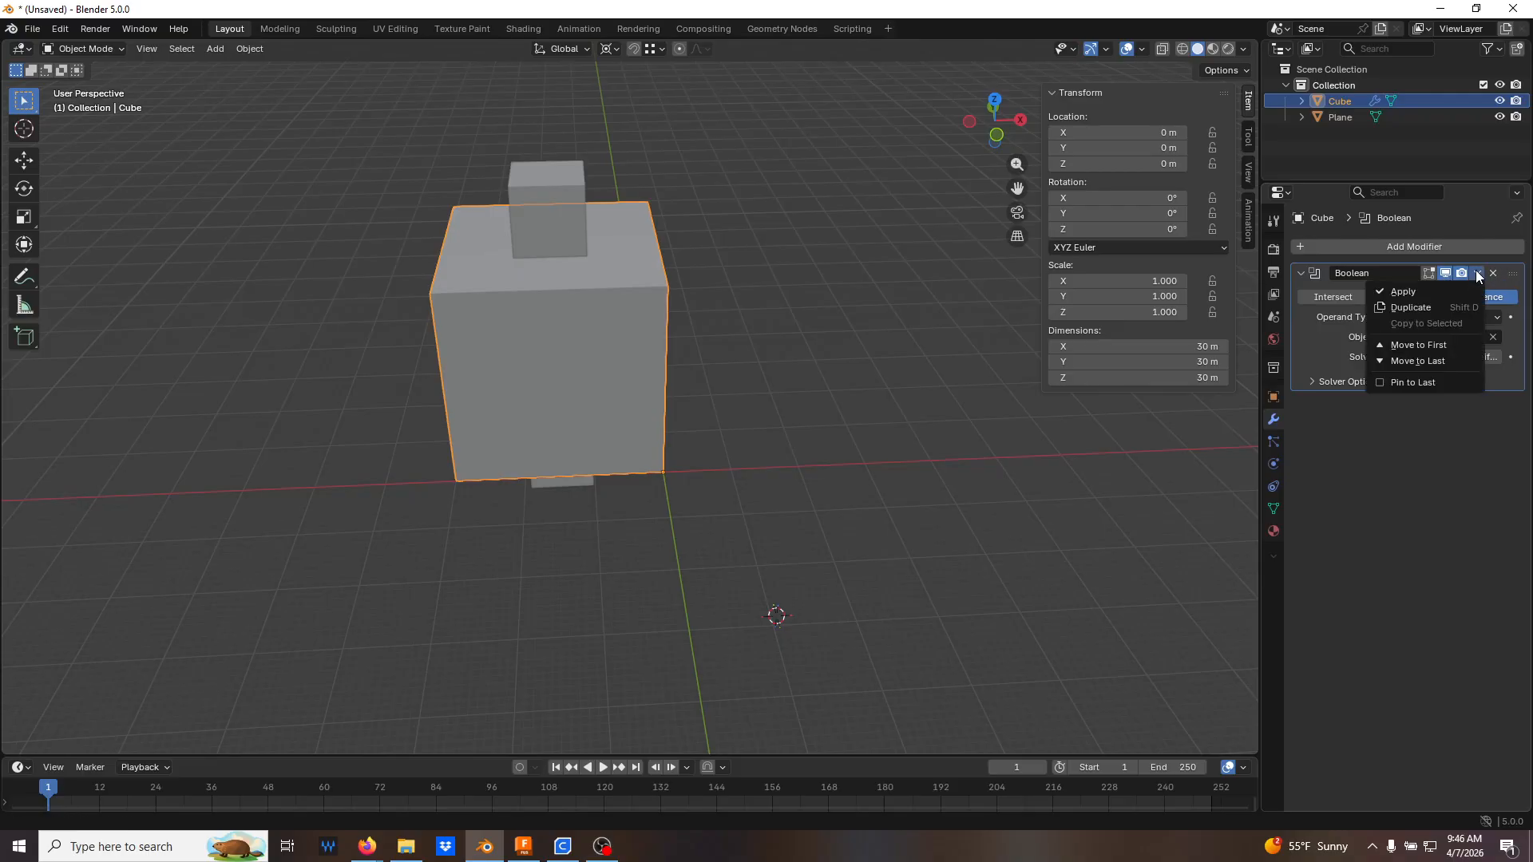
left_click(840, 270)
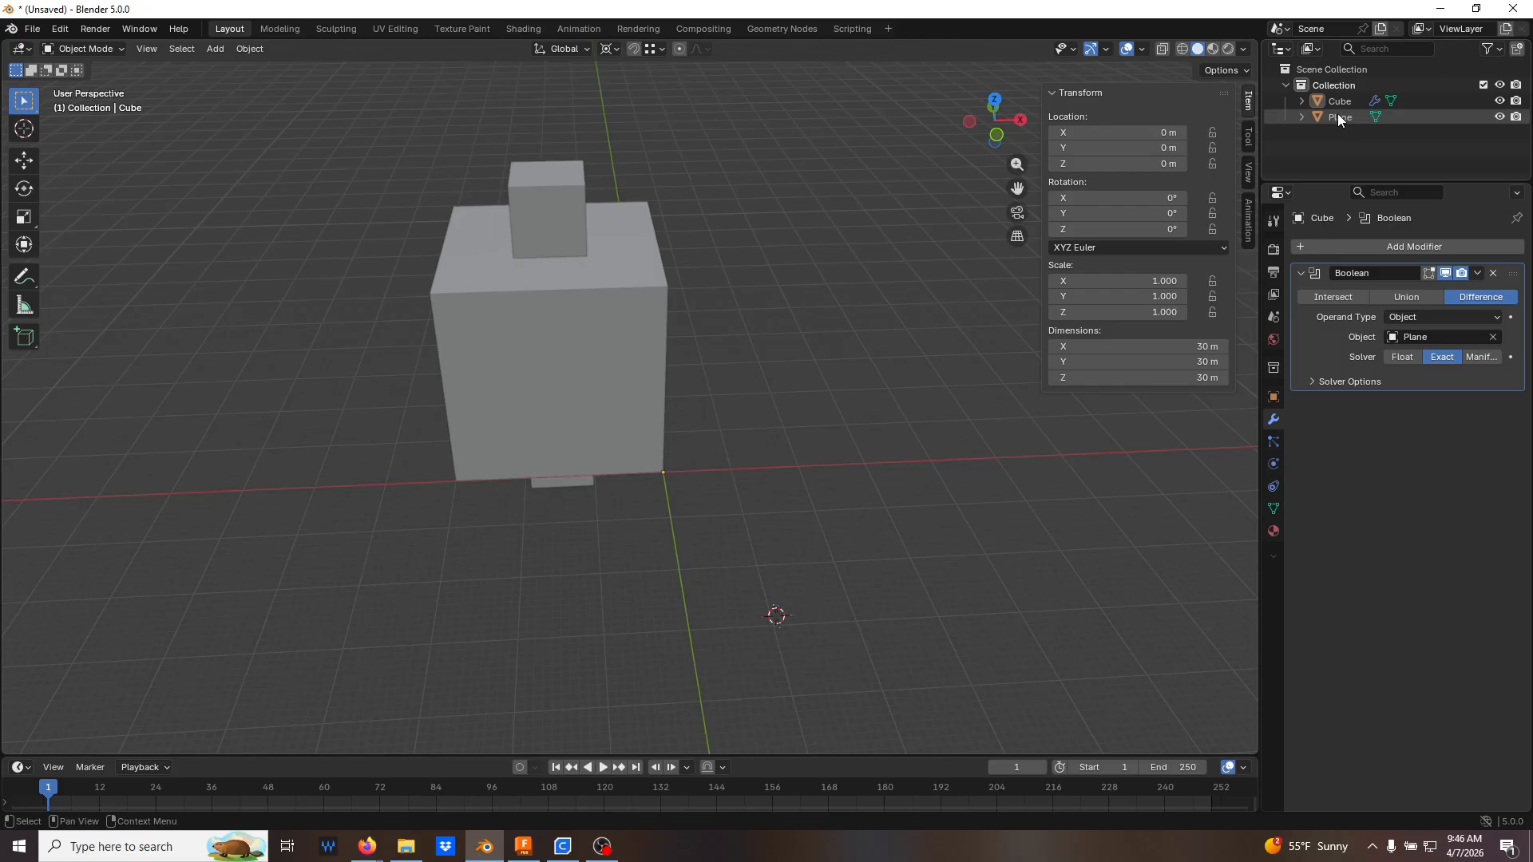
left_click(1499, 116)
middle_click_drag(919, 256, 662, 297)
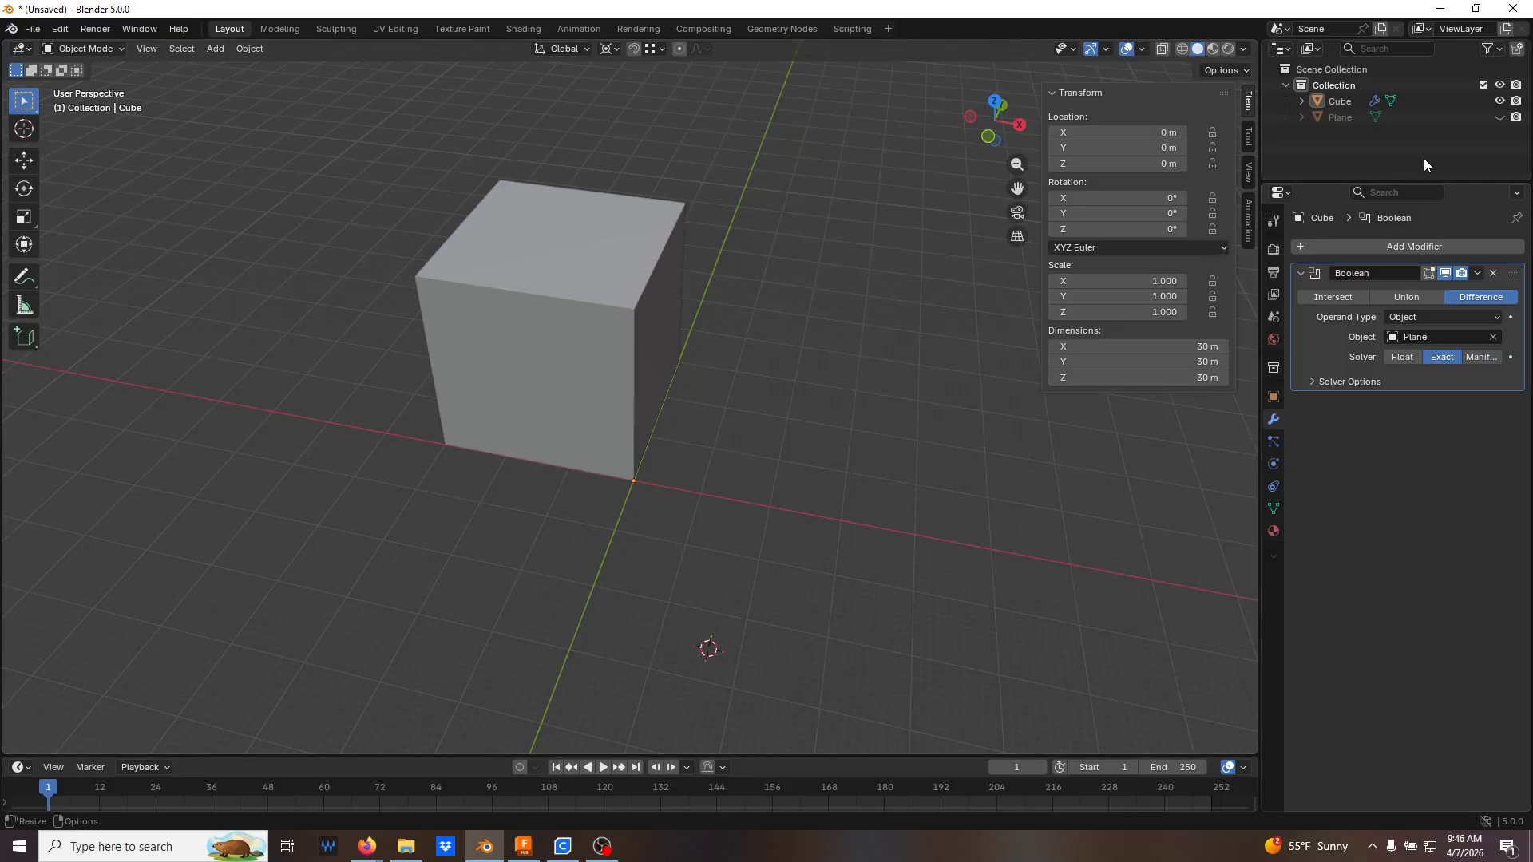
Show the Plane instead of the Cube and open the column in Edit Mode with X-ray on
left_click(1499, 117)
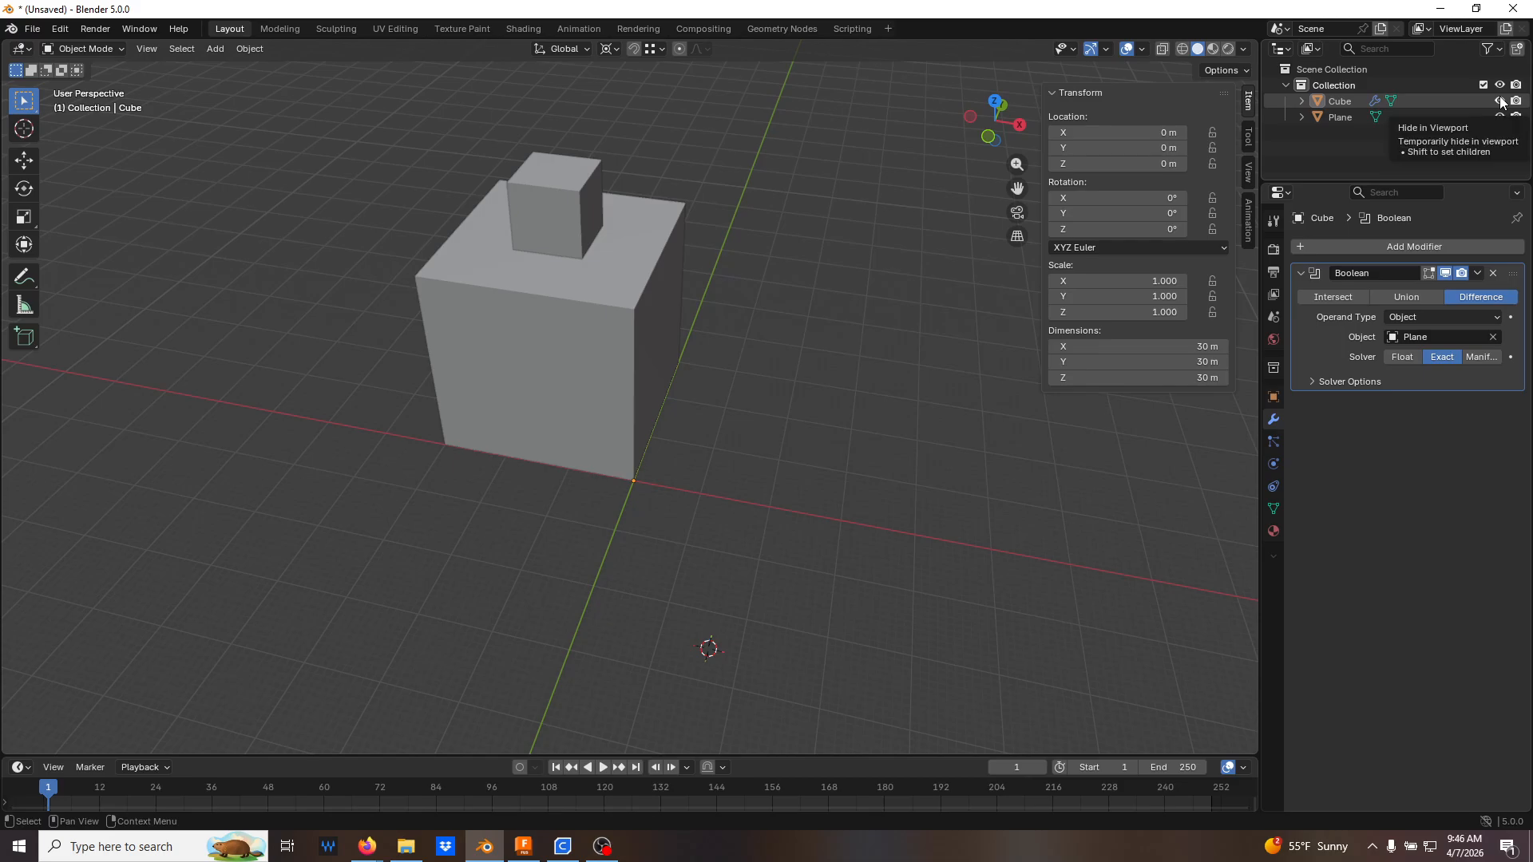
left_click(1500, 101)
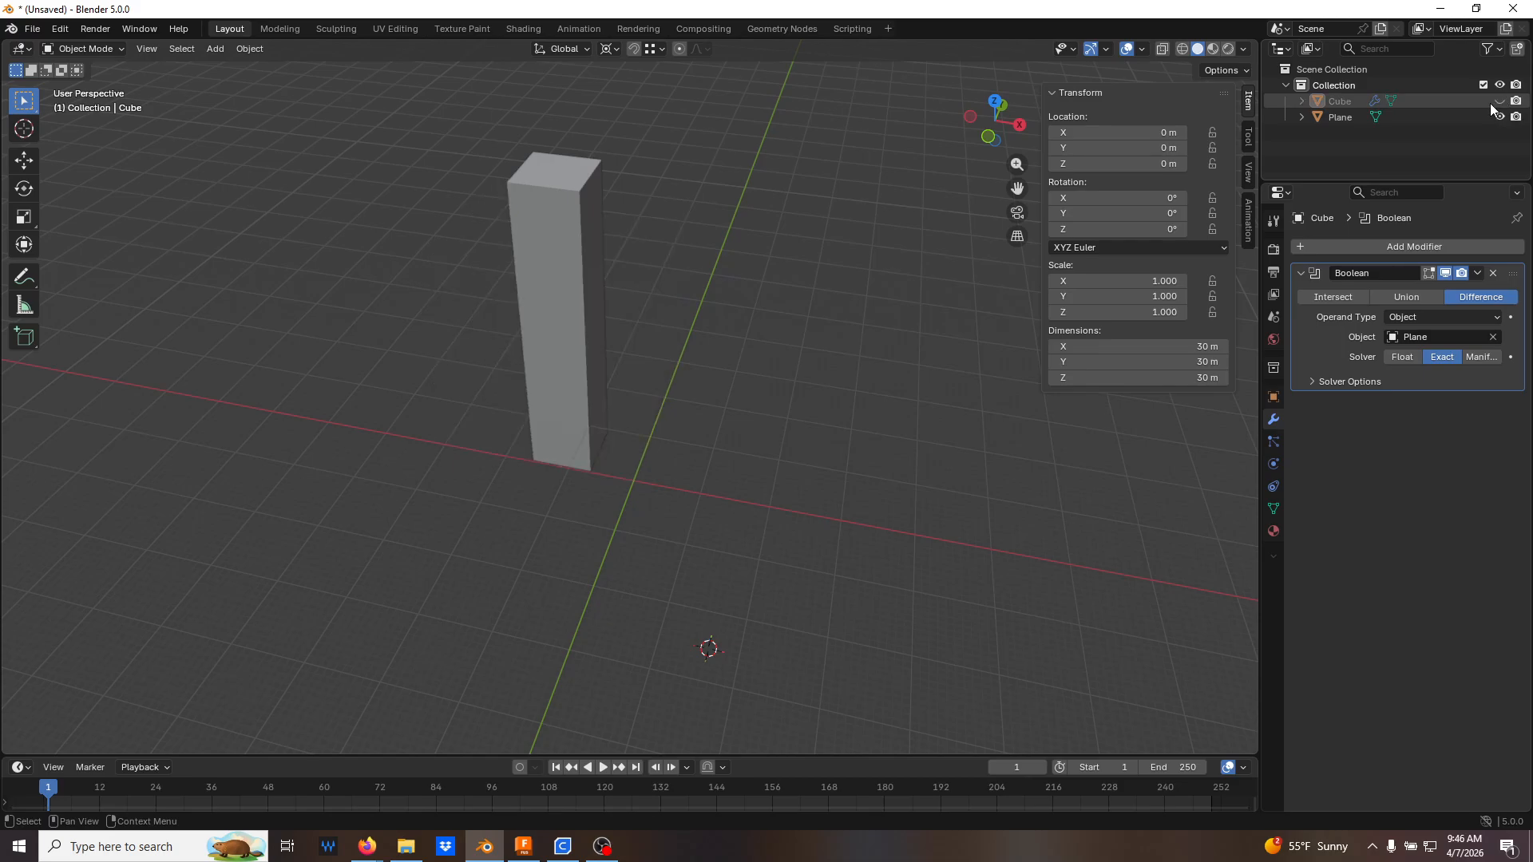
left_click(567, 279)
key("Tab")
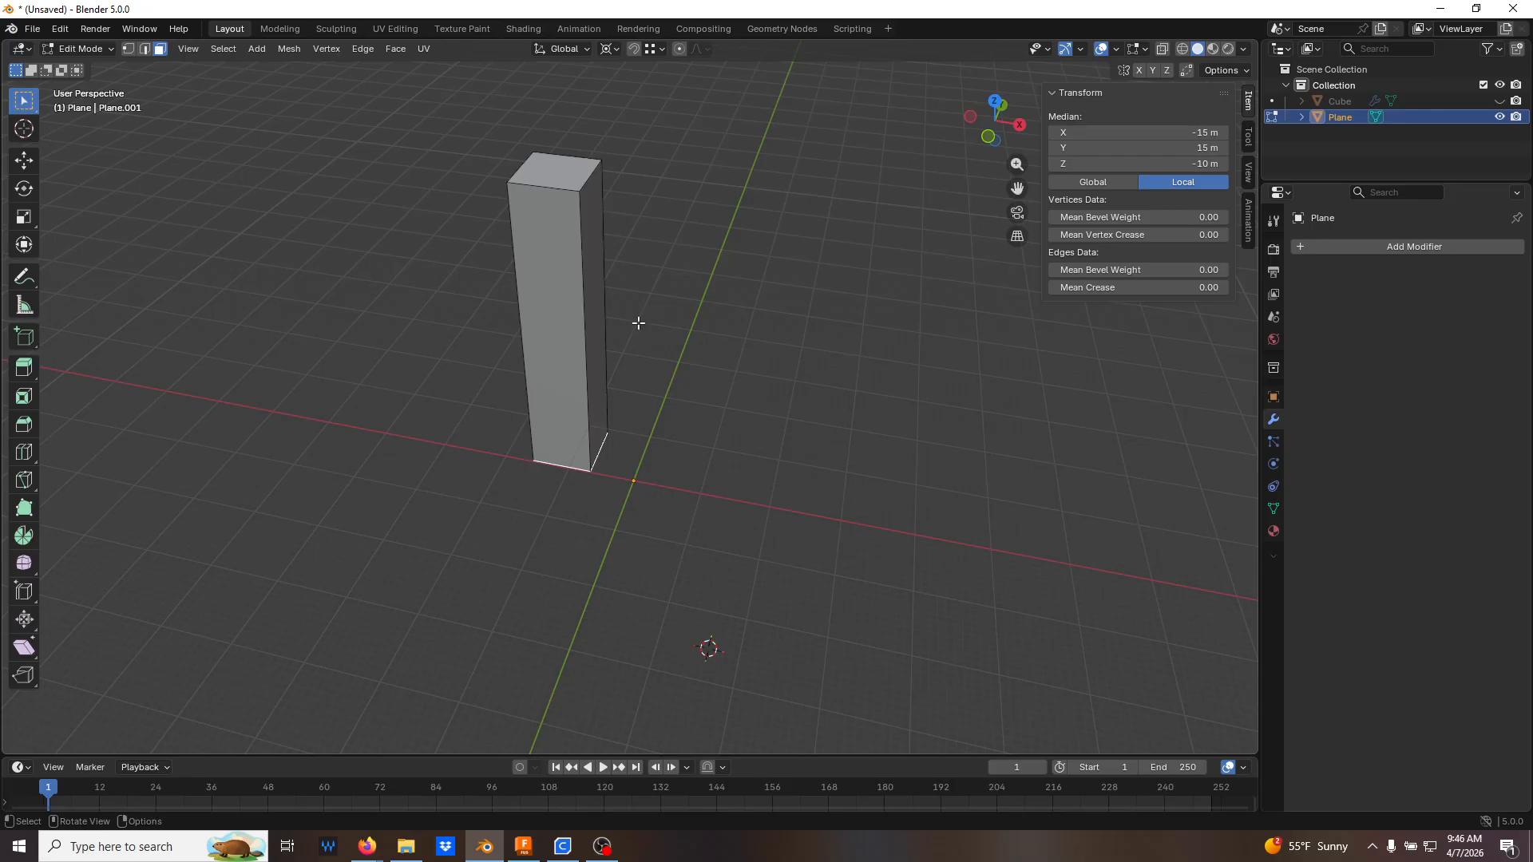
key("alt+z")
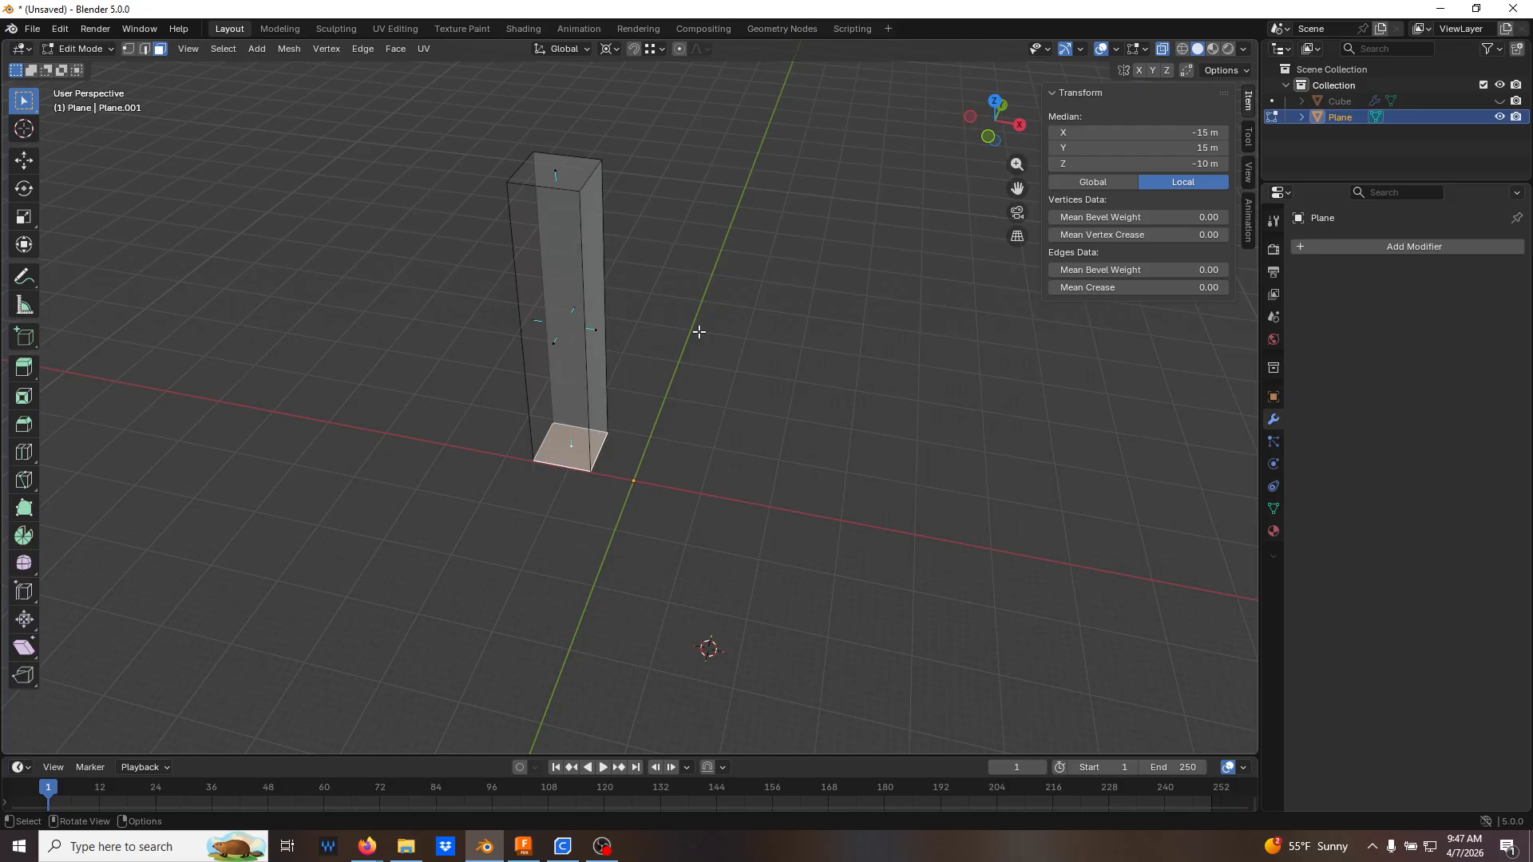
Select all of the column's faces, flip their normals and deselect everything
middle_click_drag(654, 369, 698, 362)
scroll(675, 373, "up", 1)
key("a")
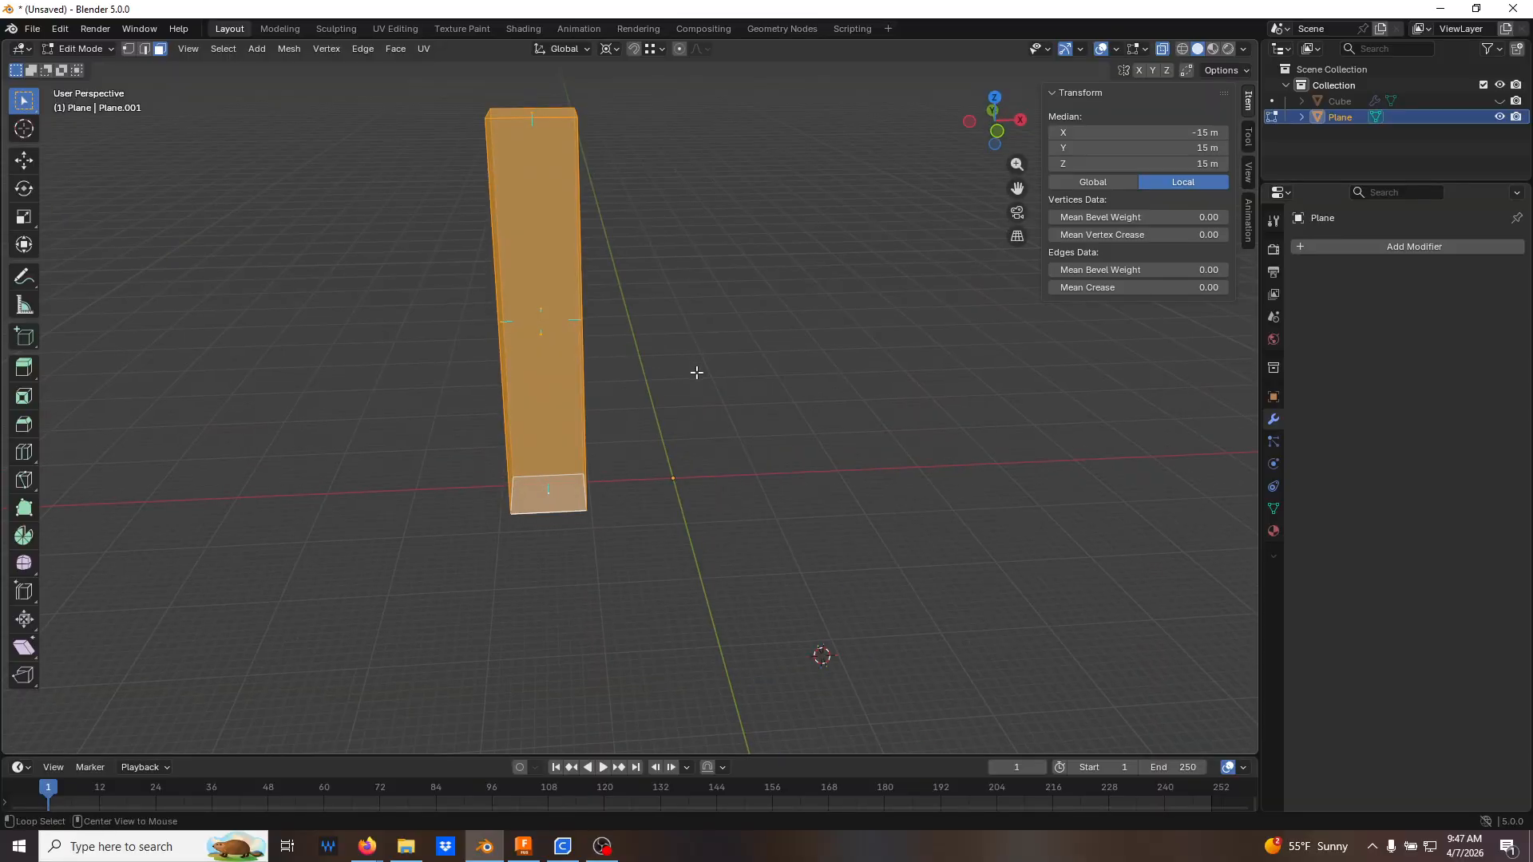
key("alt+n")
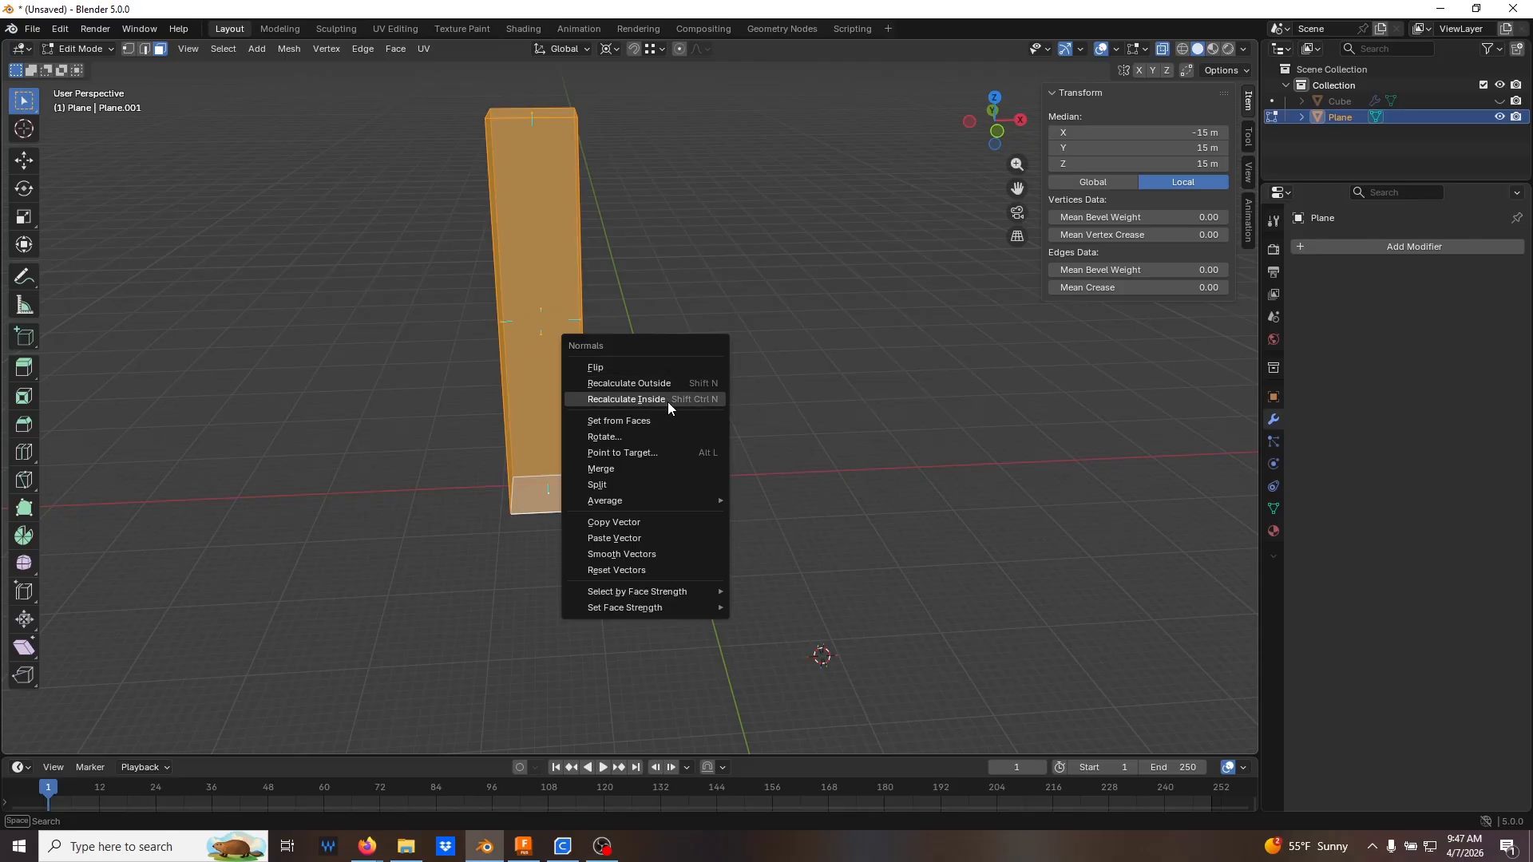
left_click(639, 366)
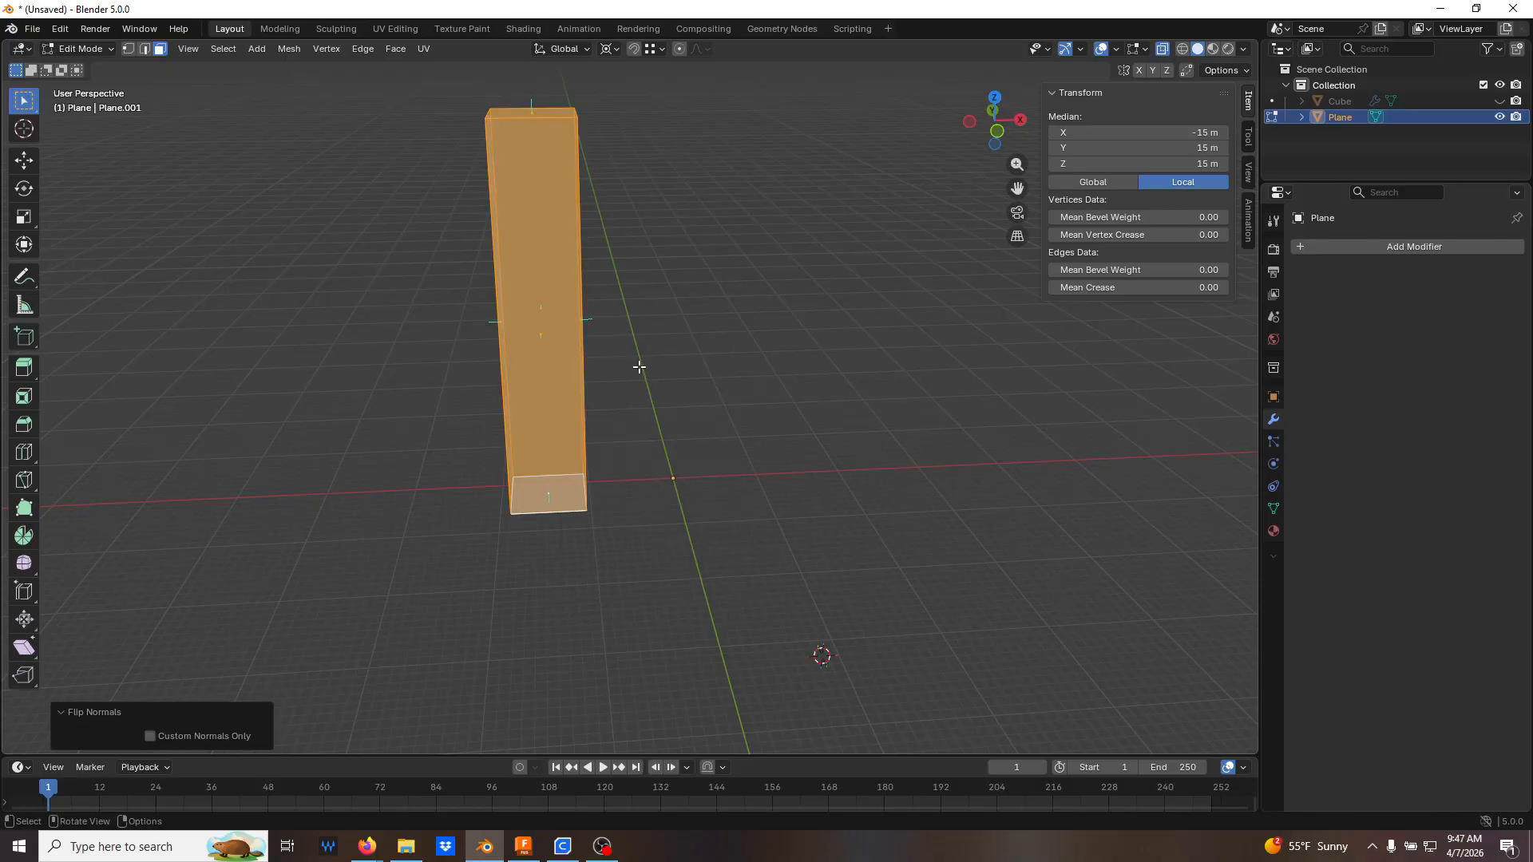
left_click(741, 321)
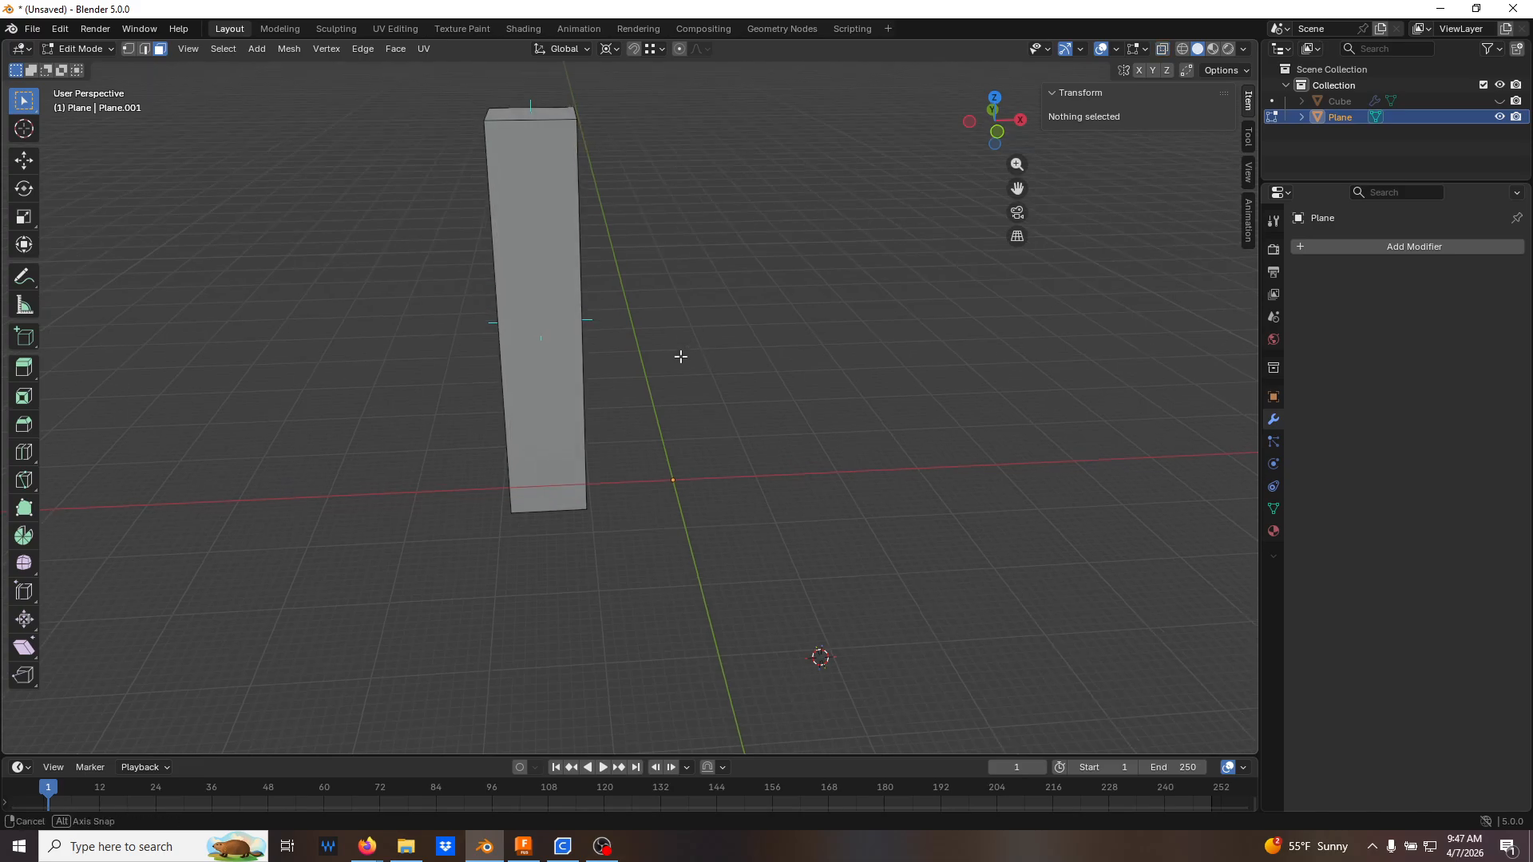
Return to Object Mode, show the Cube instead of the Plane, and examine the square hole cut through it
middle_click_drag(680, 350, 604, 372)
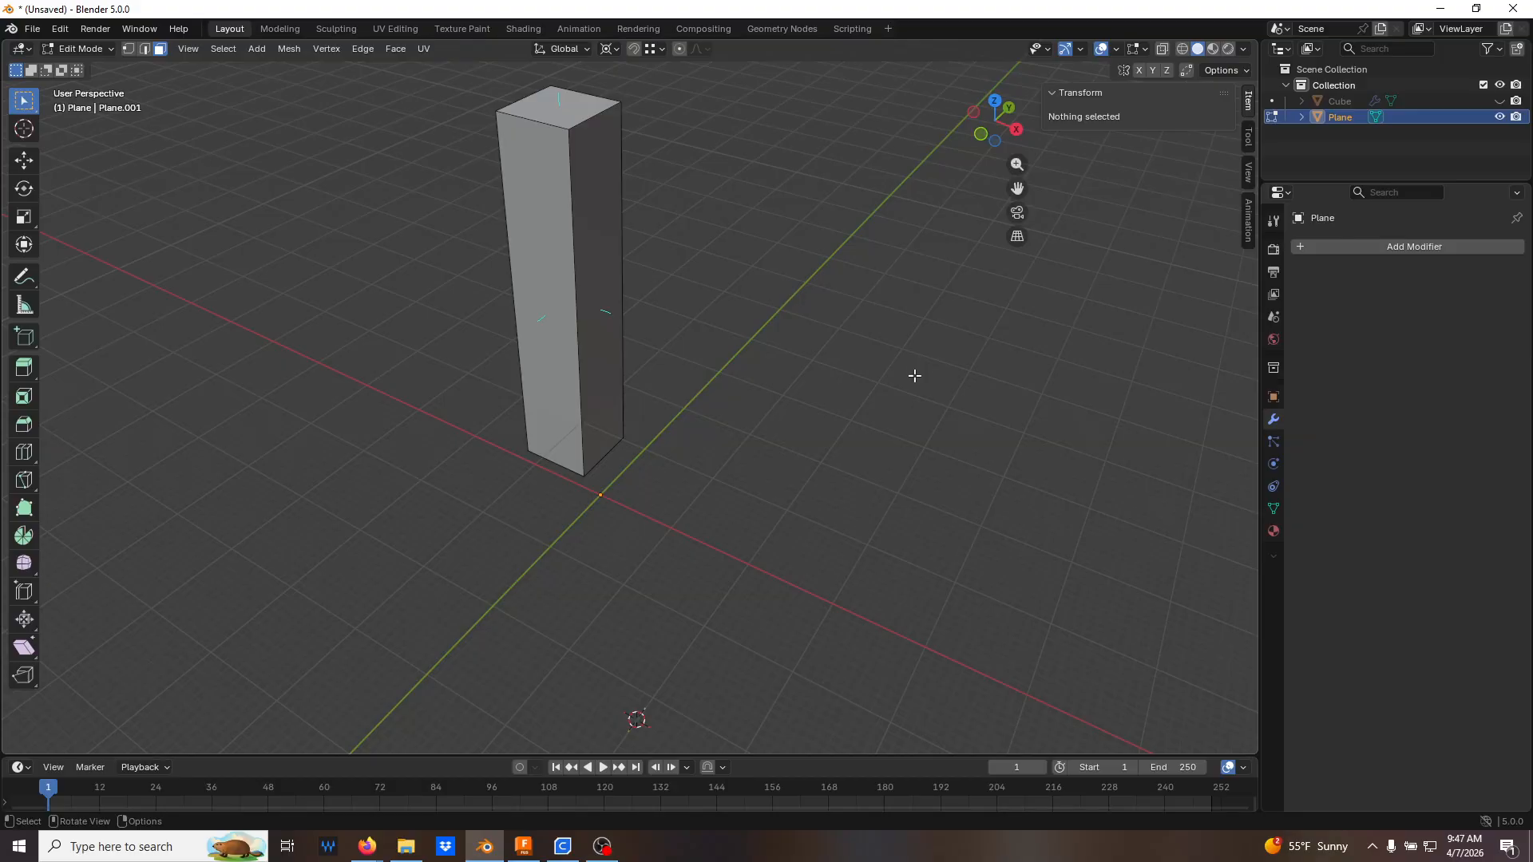
key("Tab")
middle_click_drag(955, 341, 1061, 308)
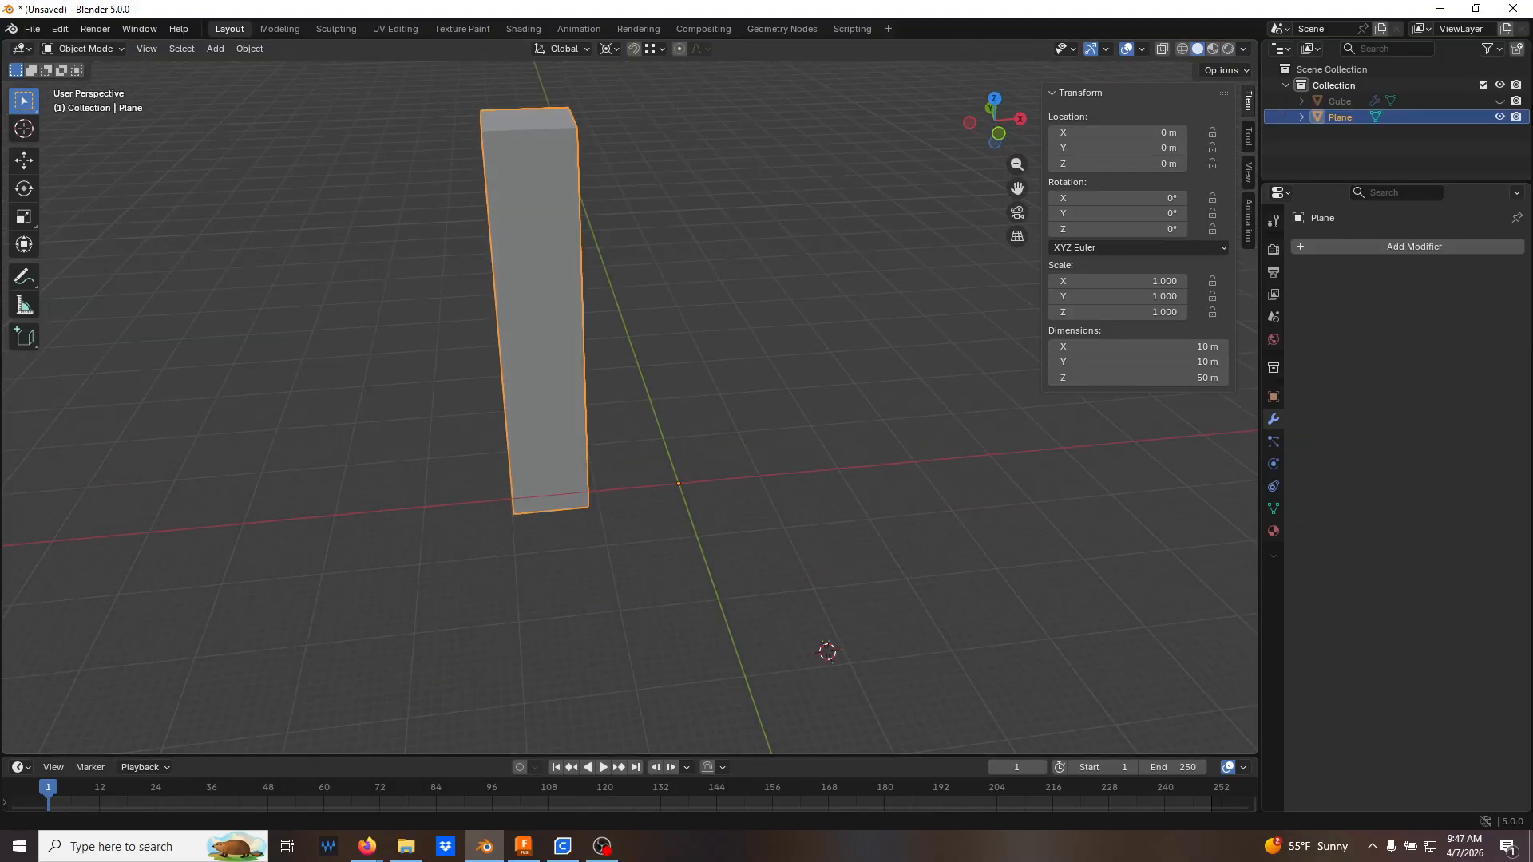
left_click(1499, 101)
left_click(1500, 117)
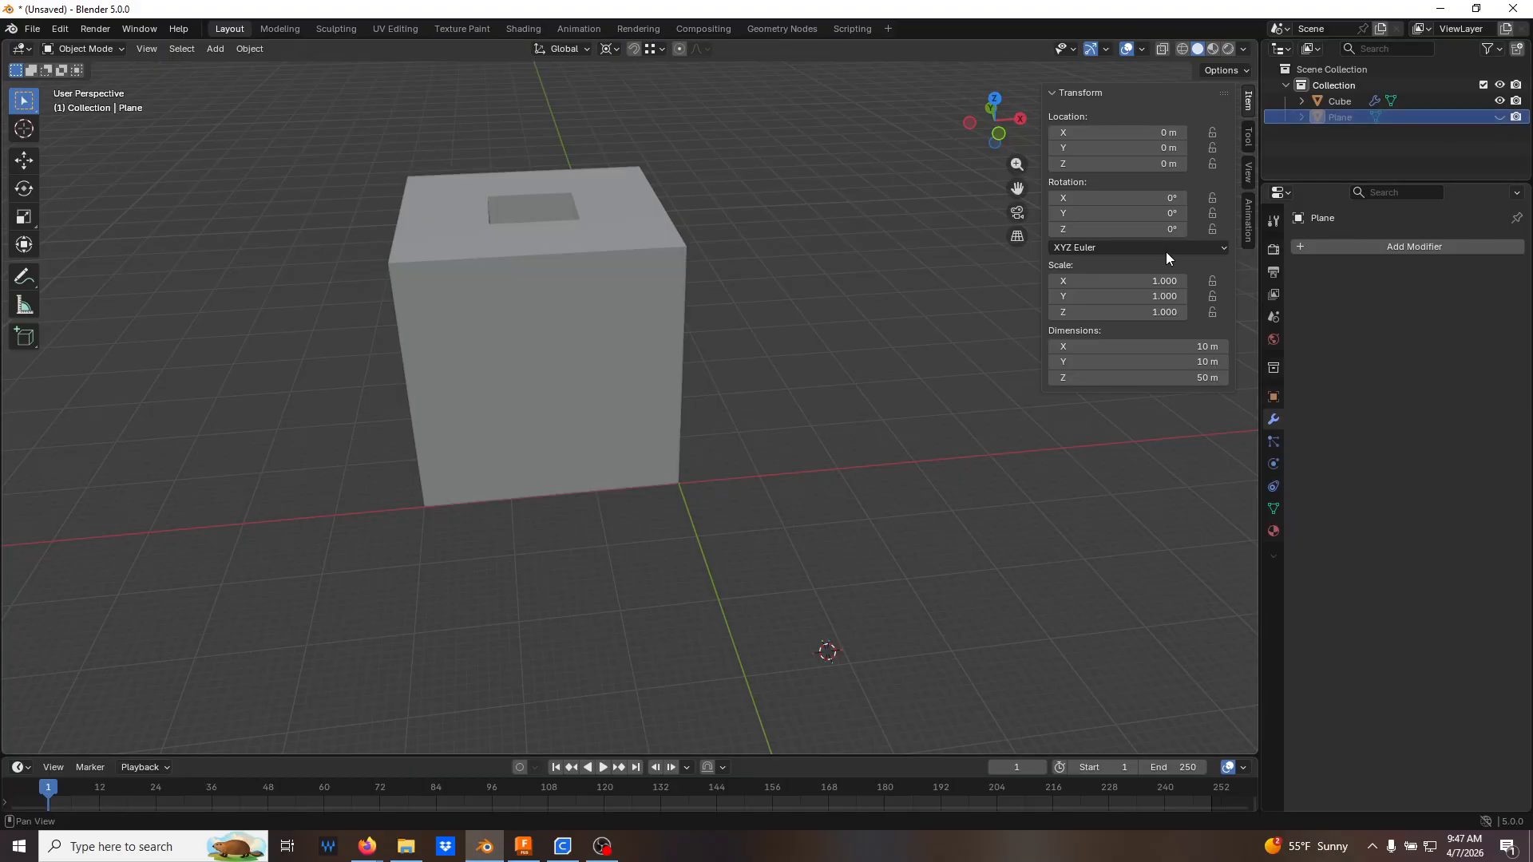
middle_click_drag(745, 305, 713, 317)
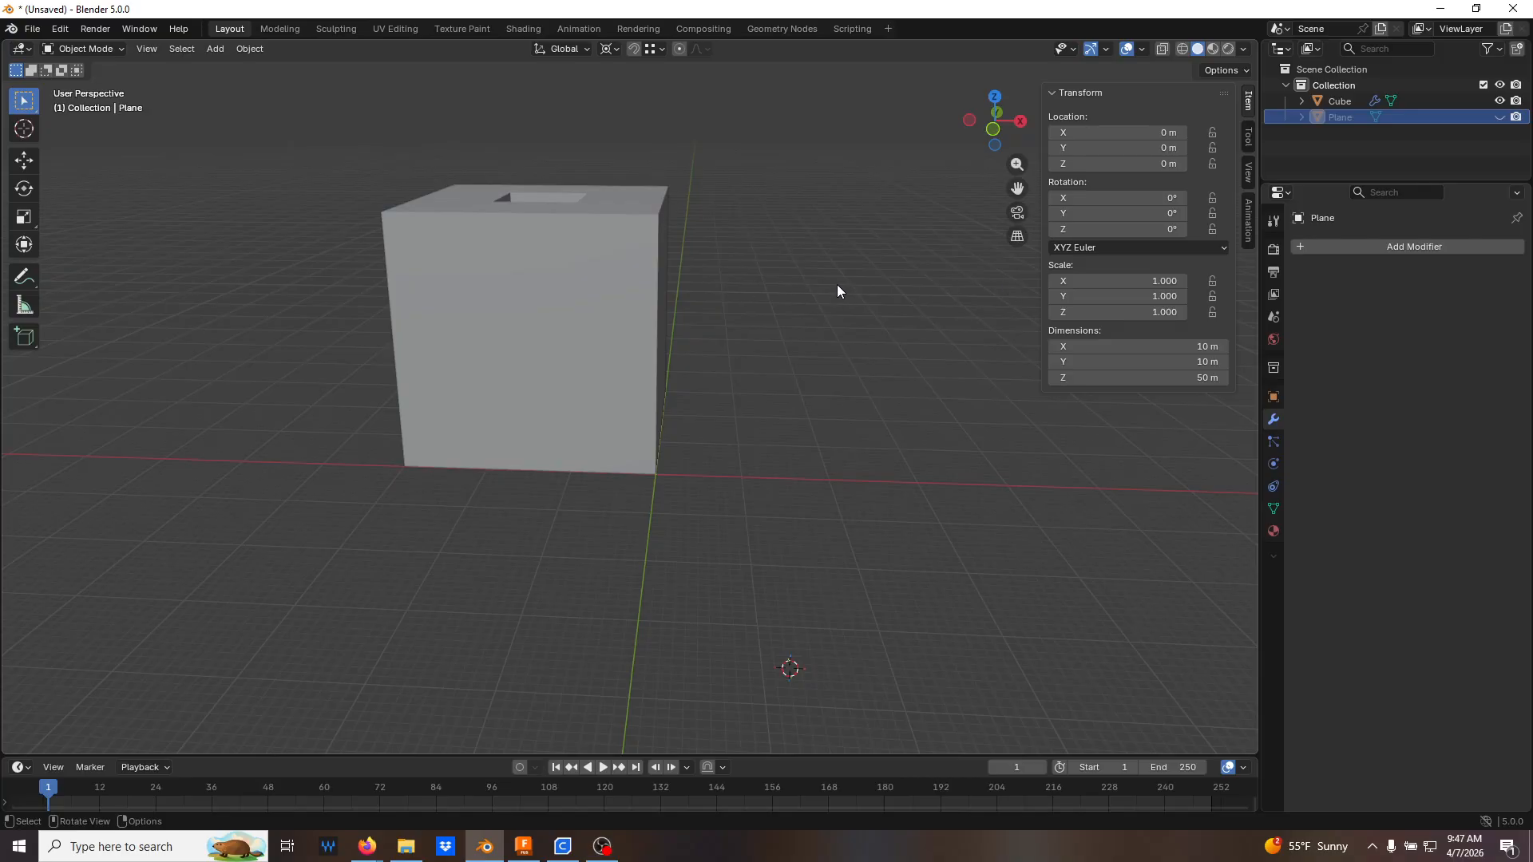
middle_click_drag(840, 285, 801, 339)
middle_click_drag(708, 298, 552, 335)
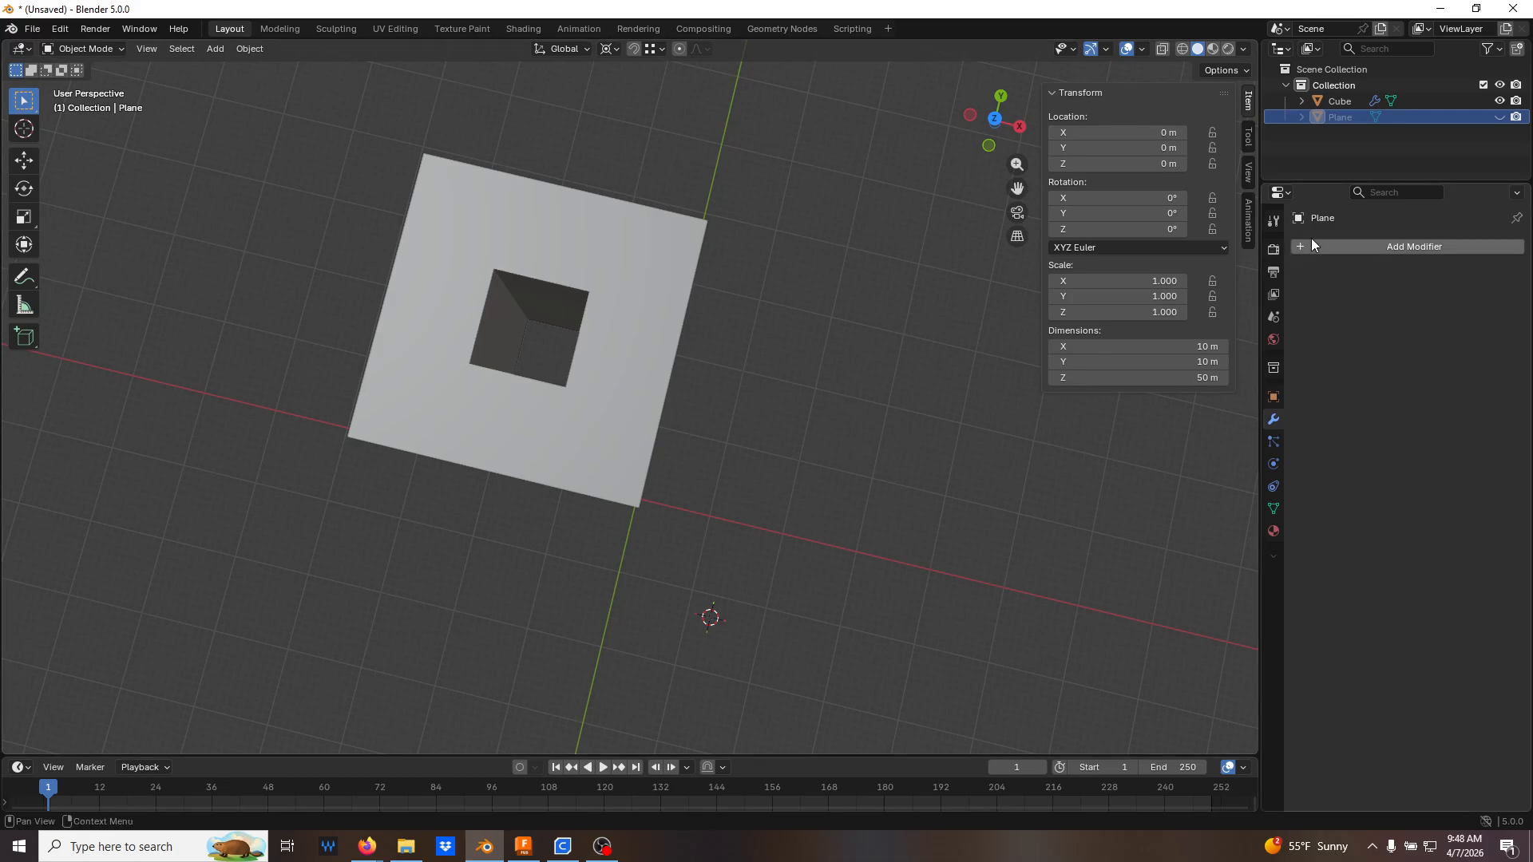
Select the Cube and compare its underlying mesh in Edit Mode with the Boolean result in Object Mode
left_click(650, 252)
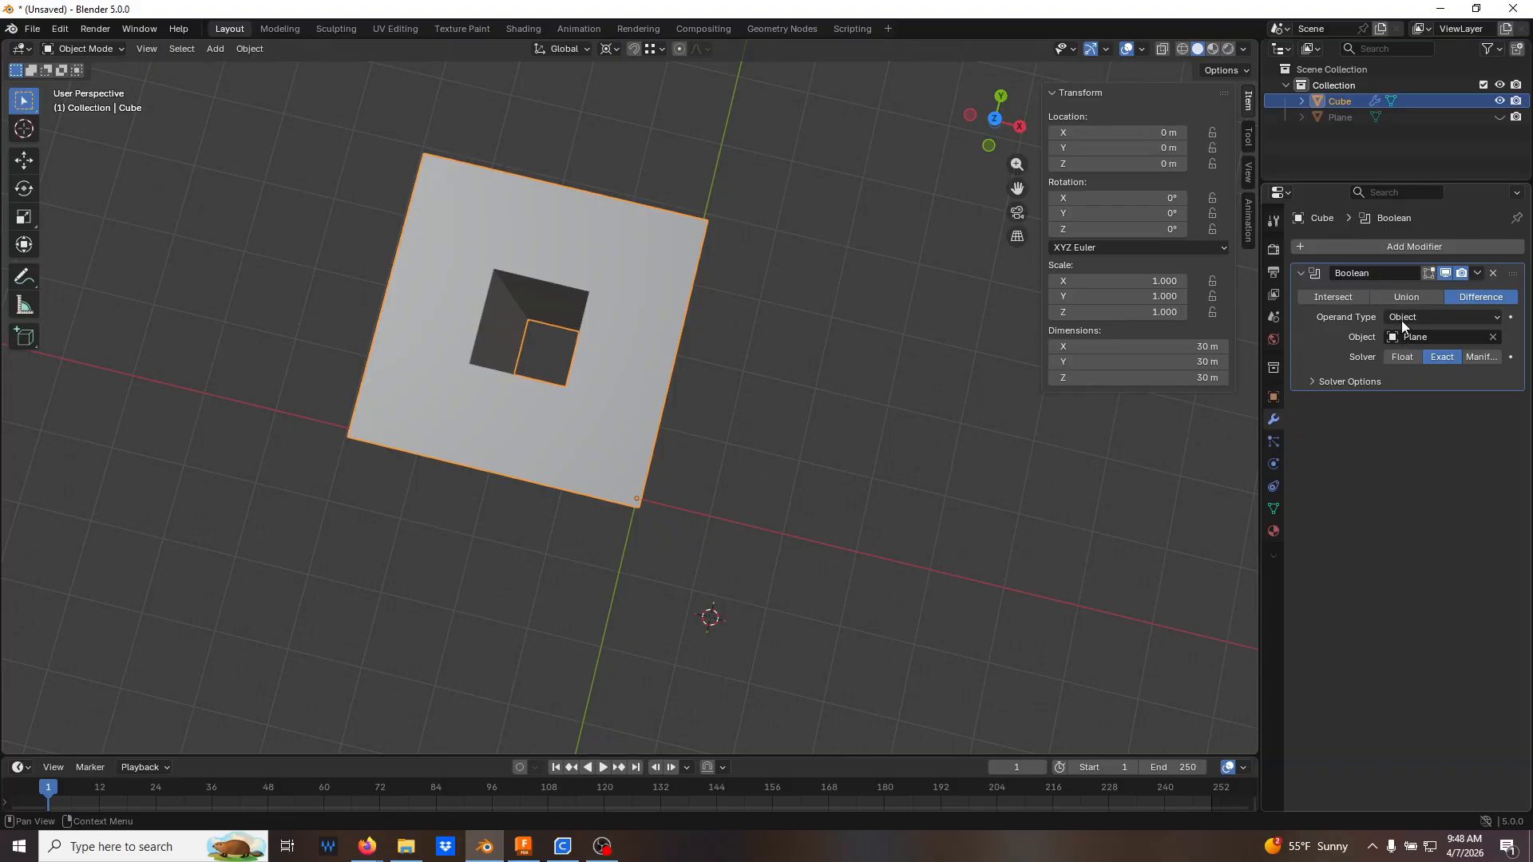
middle_click_drag(743, 232, 688, 192)
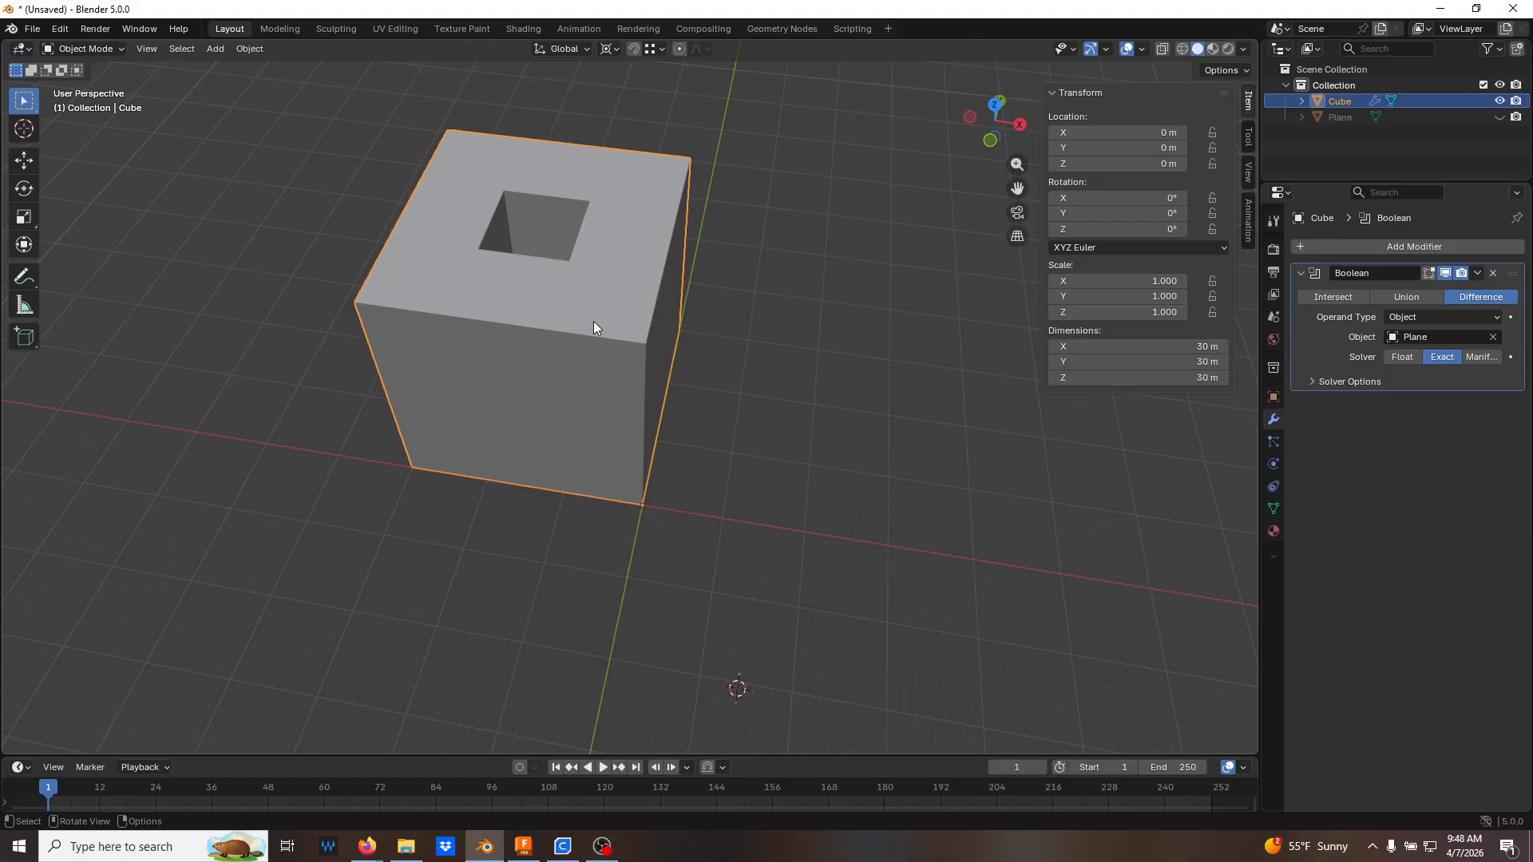
key("Tab")
middle_click_drag(634, 390, 635, 350)
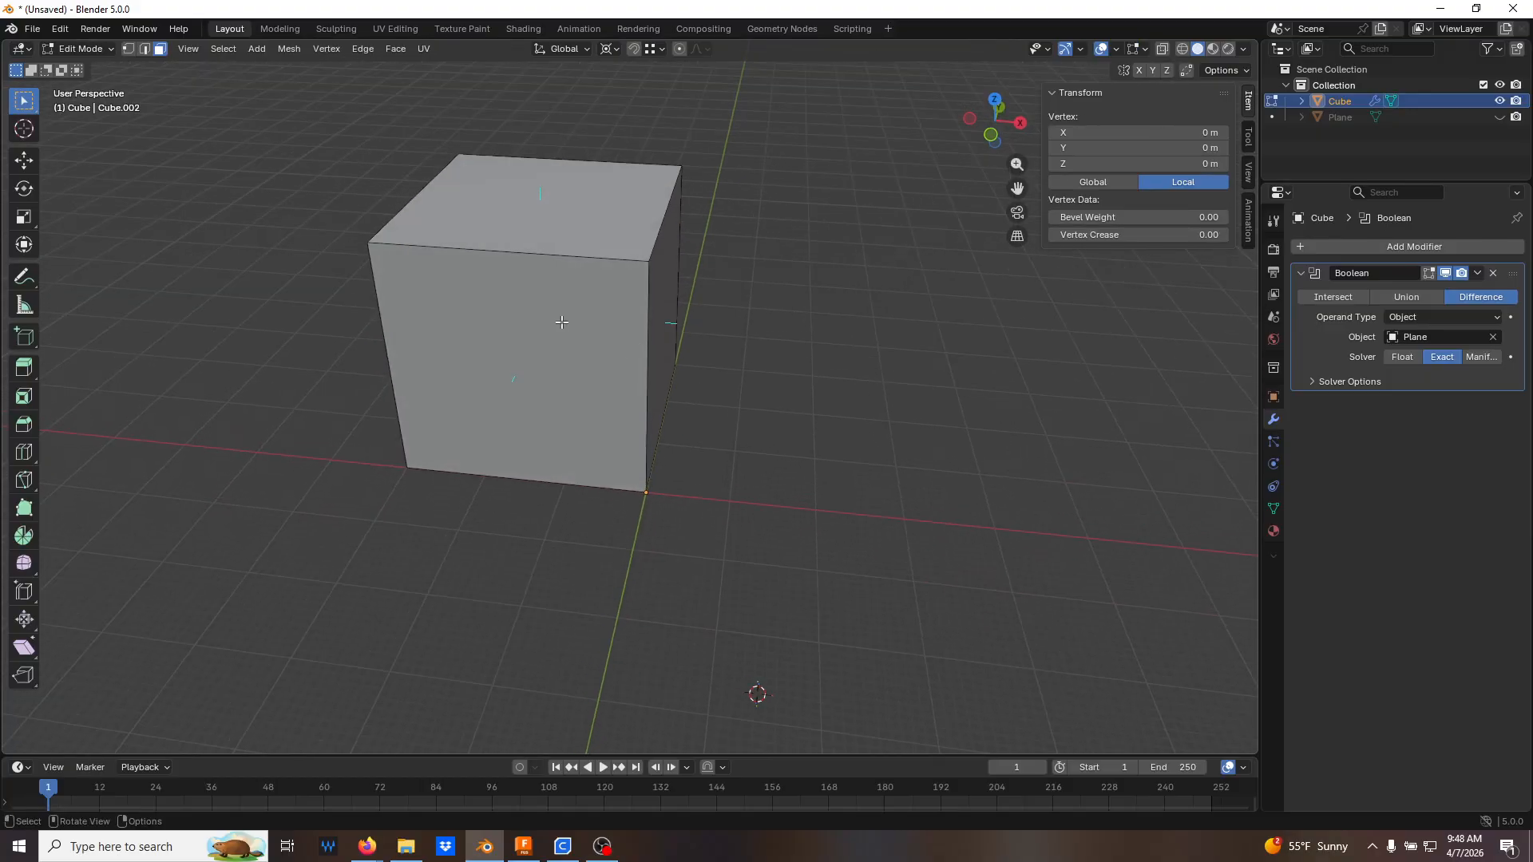
key("1")
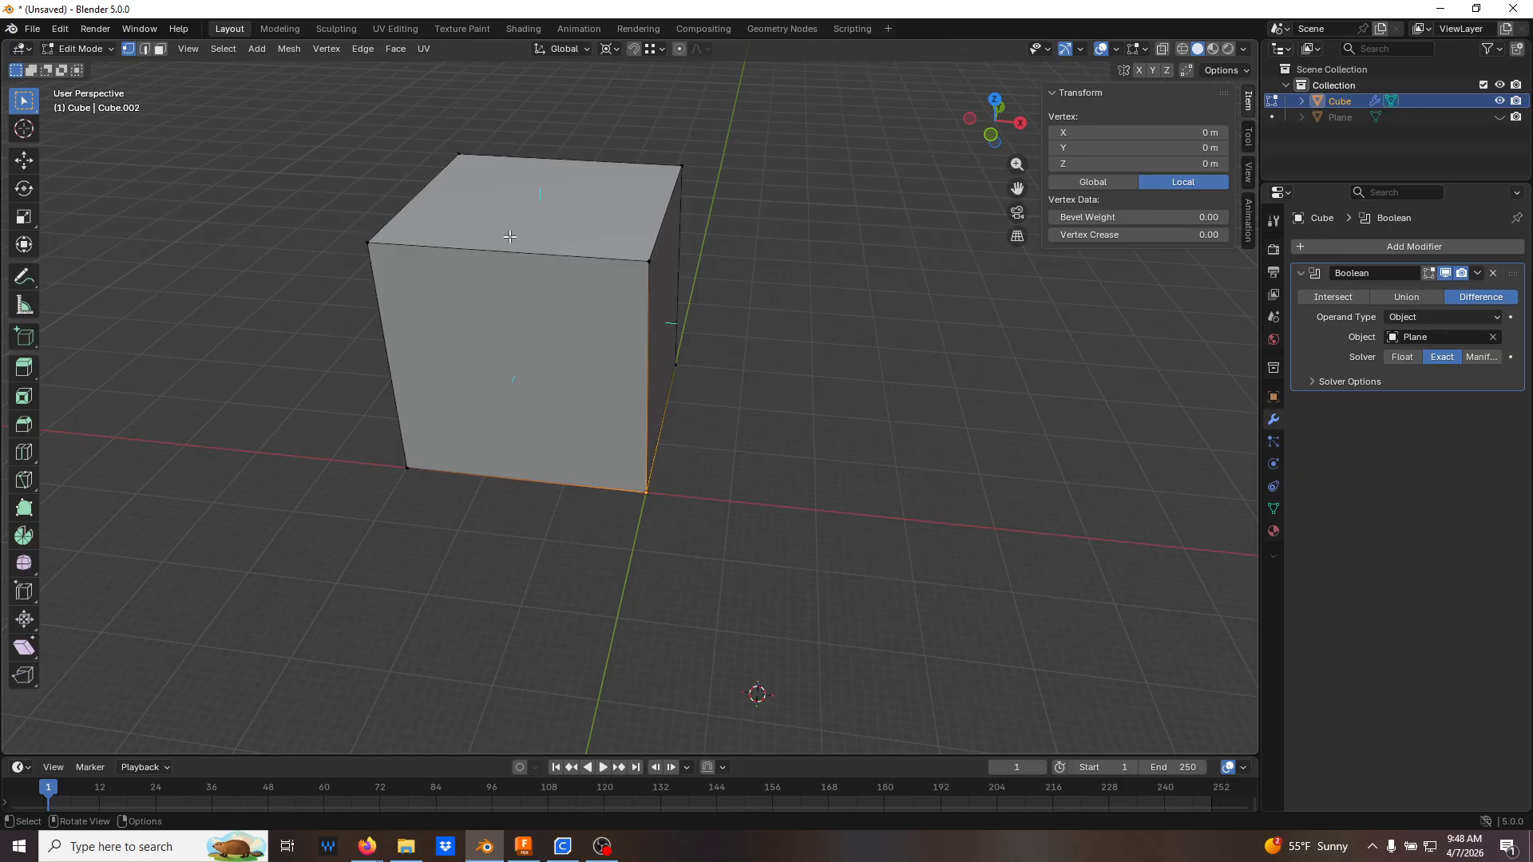
middle_click_drag(511, 236, 722, 219)
key("Tab")
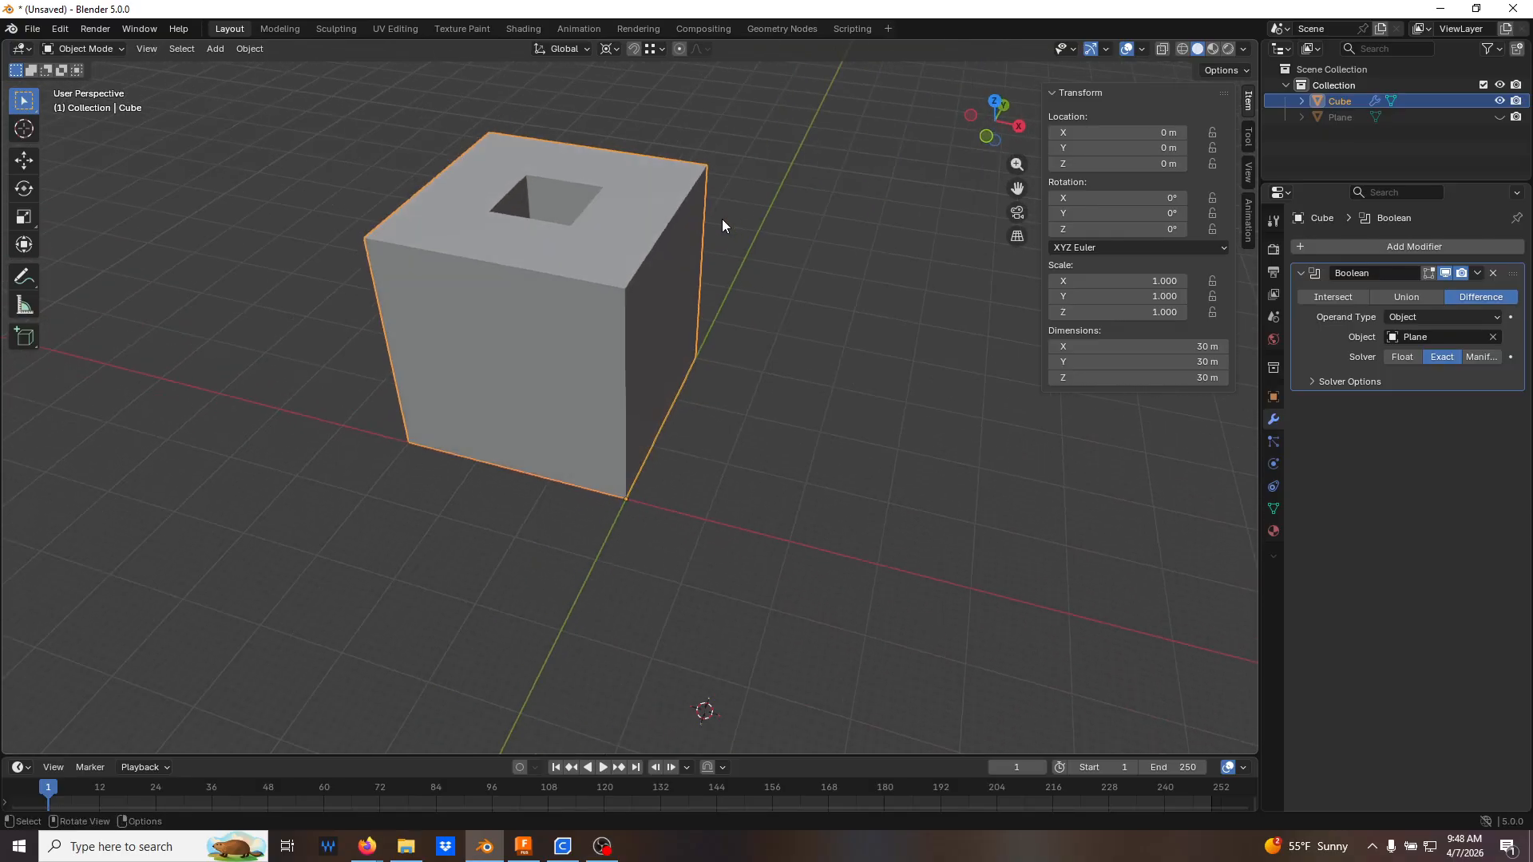
Show the Plane instead of the Cube and open the column in Edit Mode, in front view with X-ray on
left_click(1496, 100)
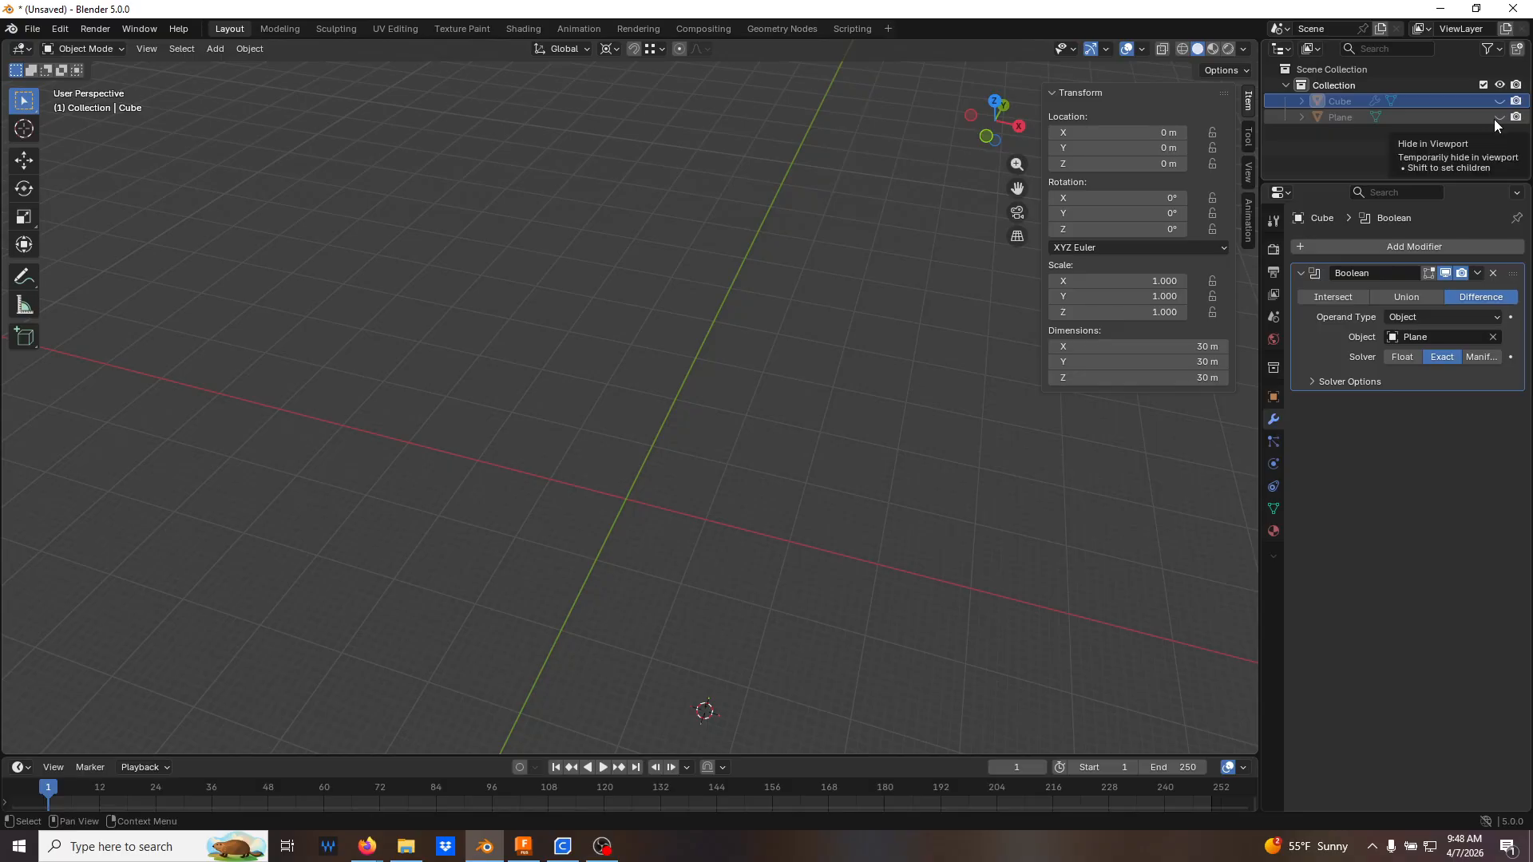
left_click(1495, 118)
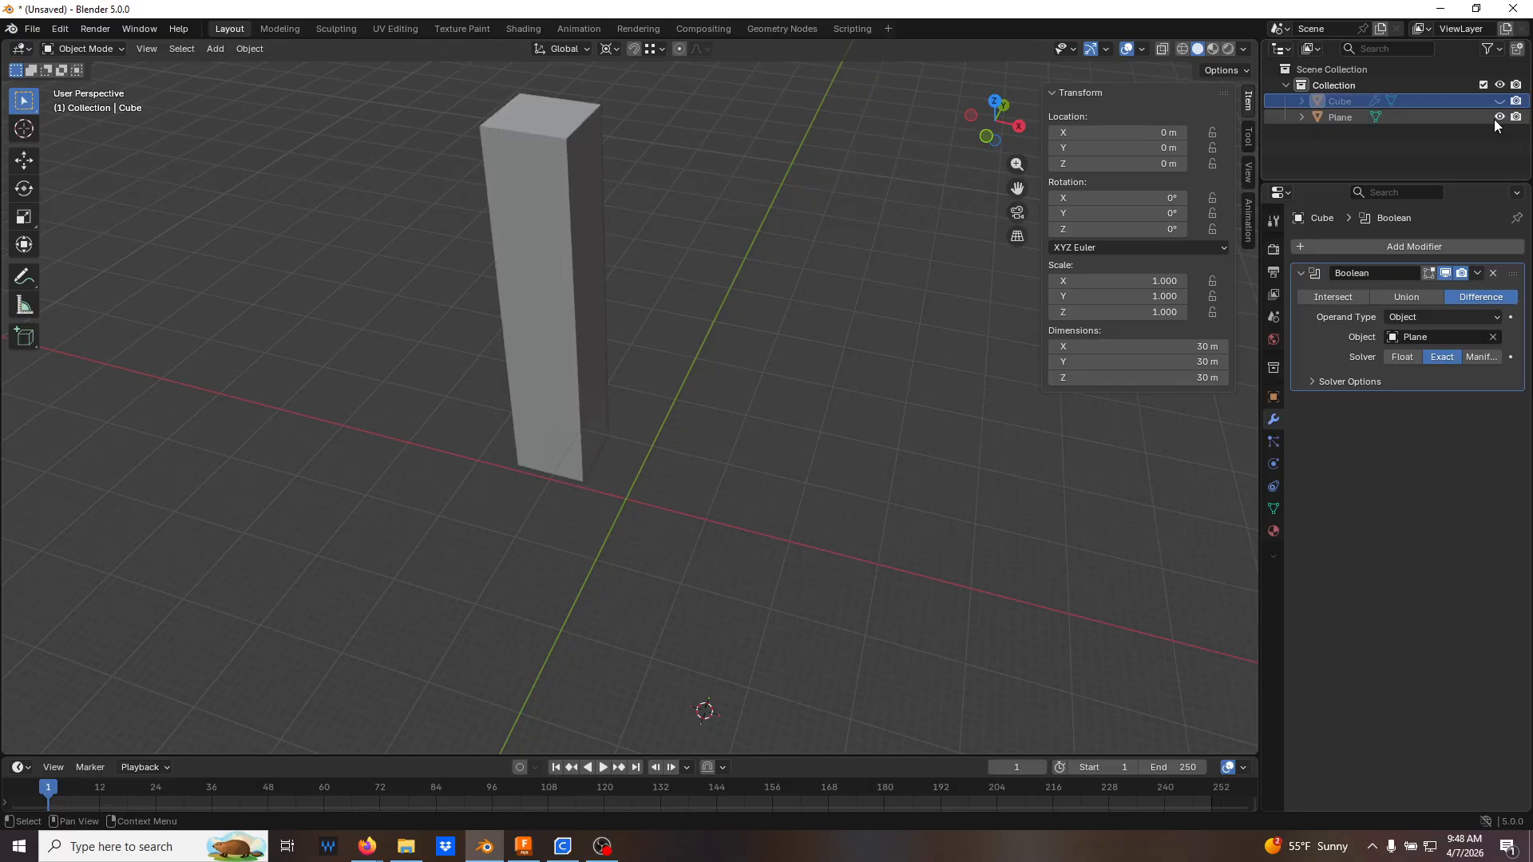
left_click(549, 181)
key("Tab")
middle_click_drag(561, 190, 609, 144)
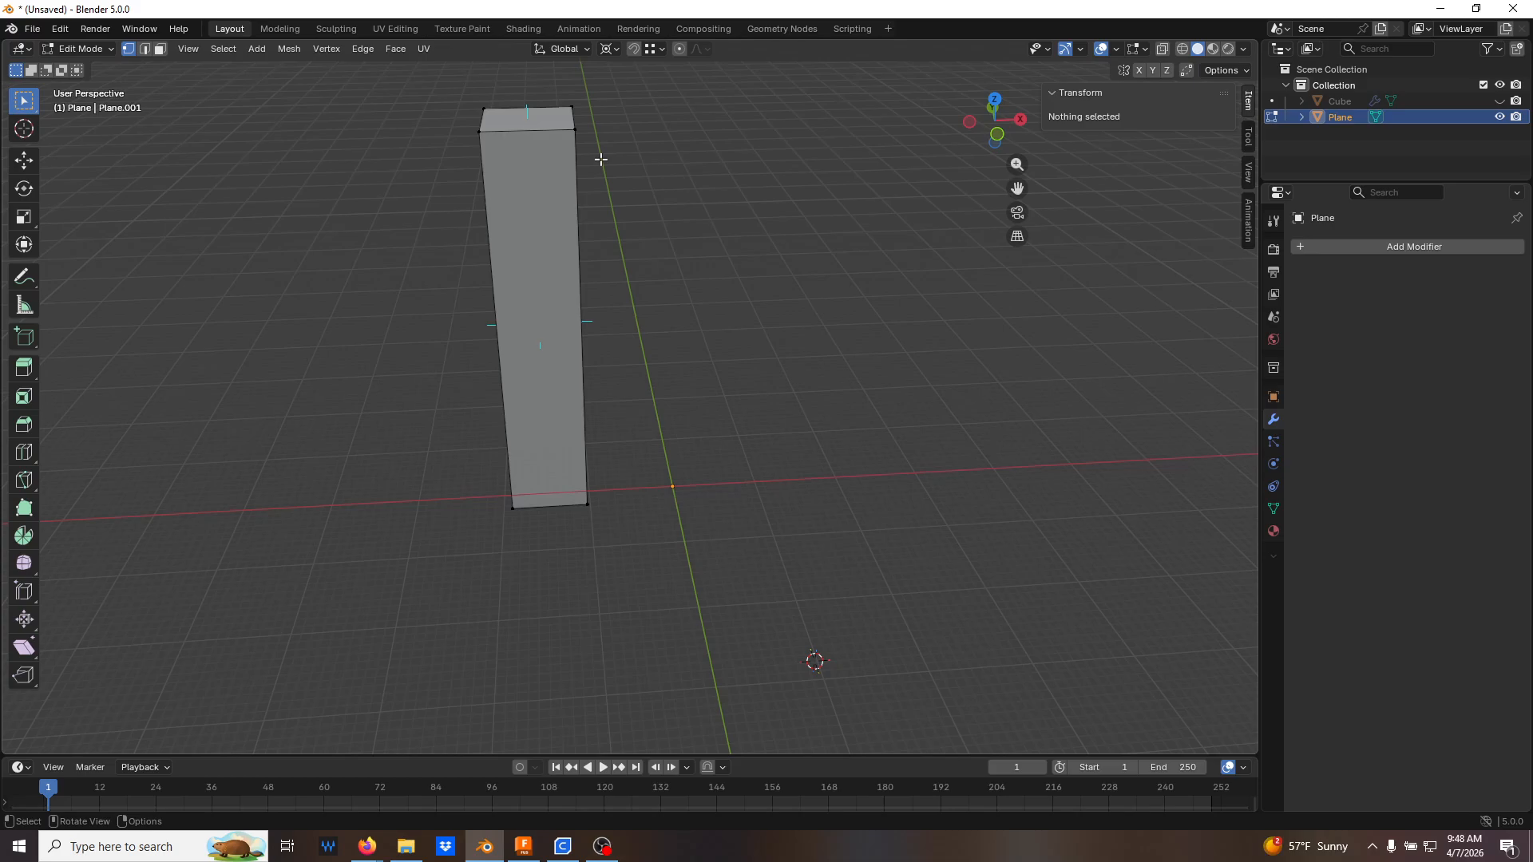
middle_click_drag(580, 148, 527, 125)
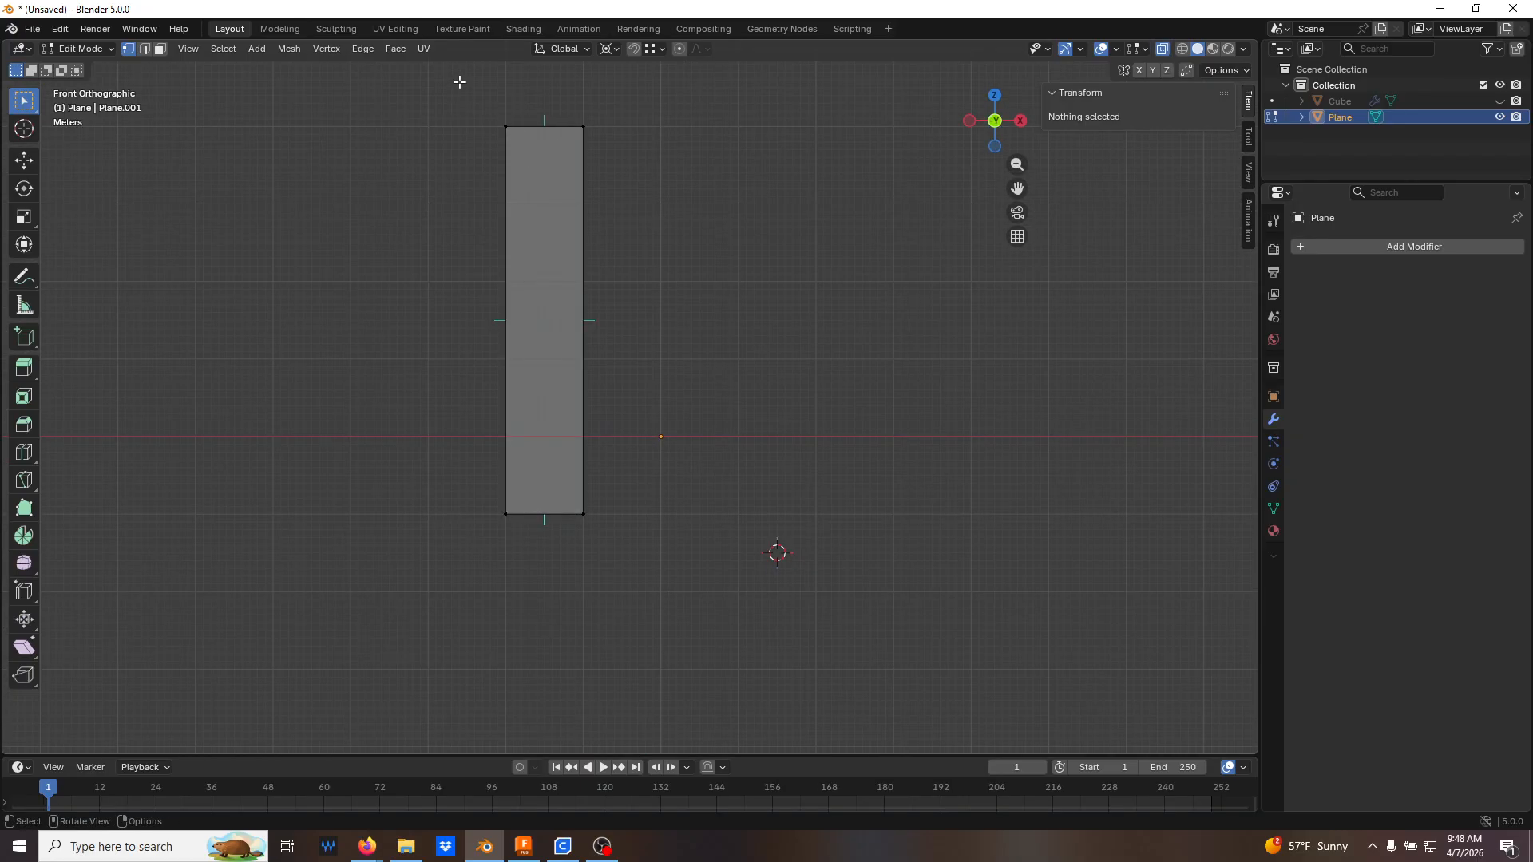
Select the column's top vertices and move them -10 m along Z
key("b")
left_click_drag(476, 102, 667, 165)
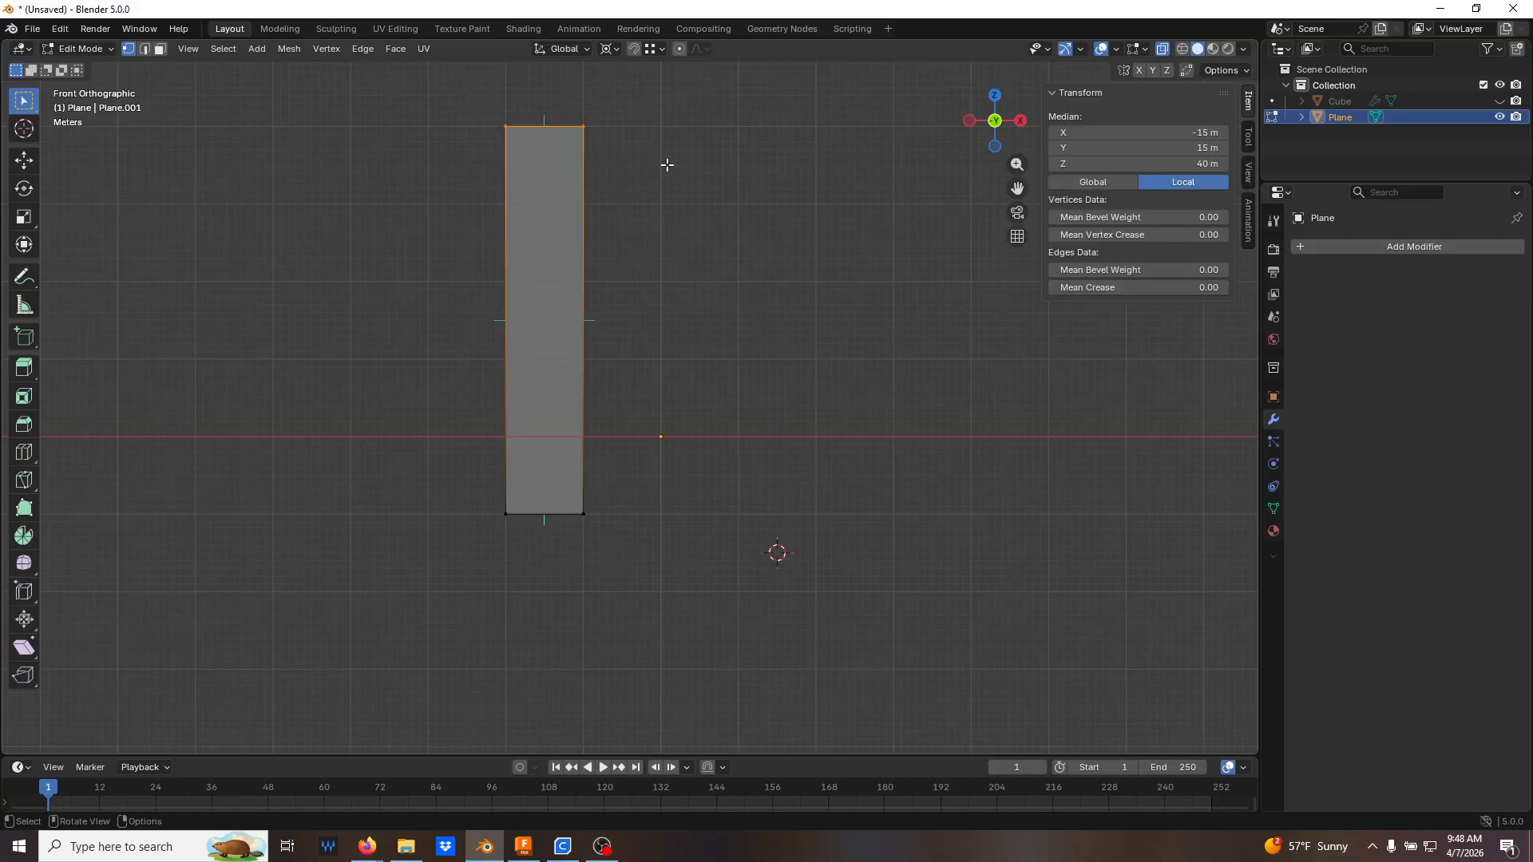
key("g")
type("z")
type("-10")
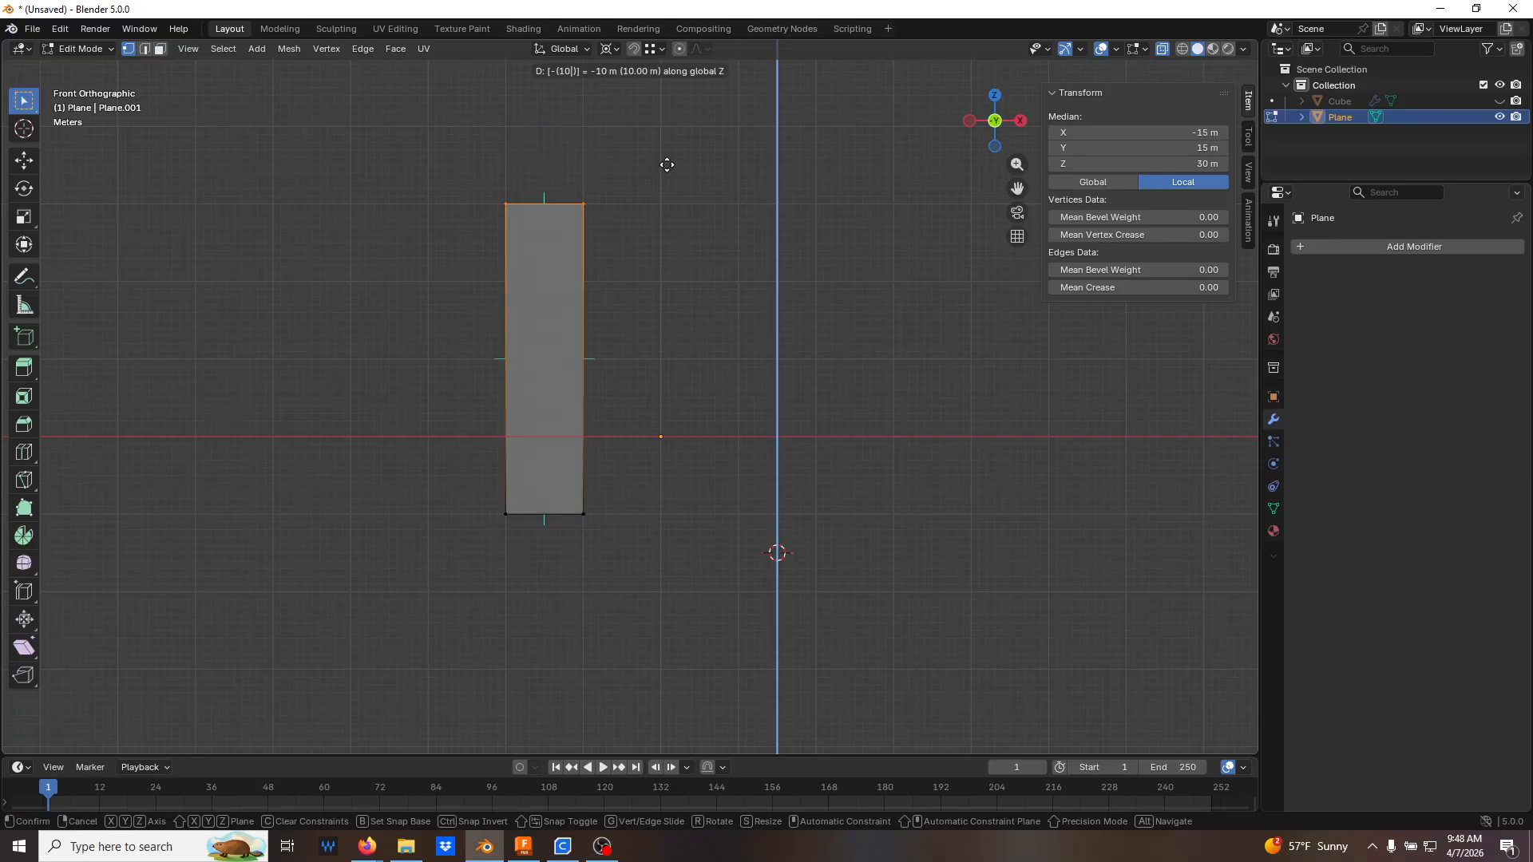
key("Return")
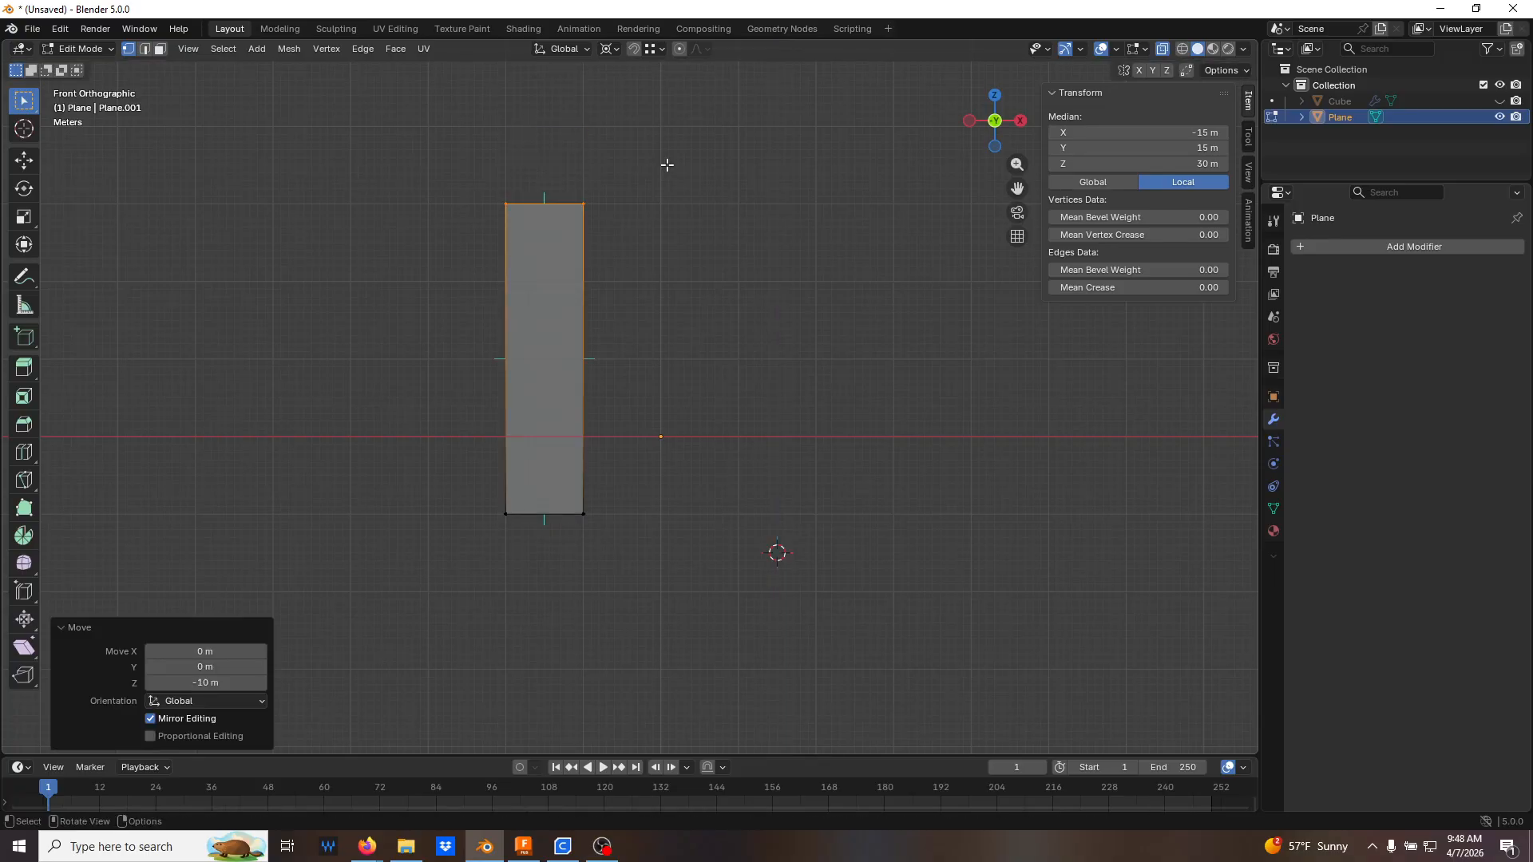
Set the snap target to Increment and raise the column's bottom vertices 10 m along Z
left_click(656, 48)
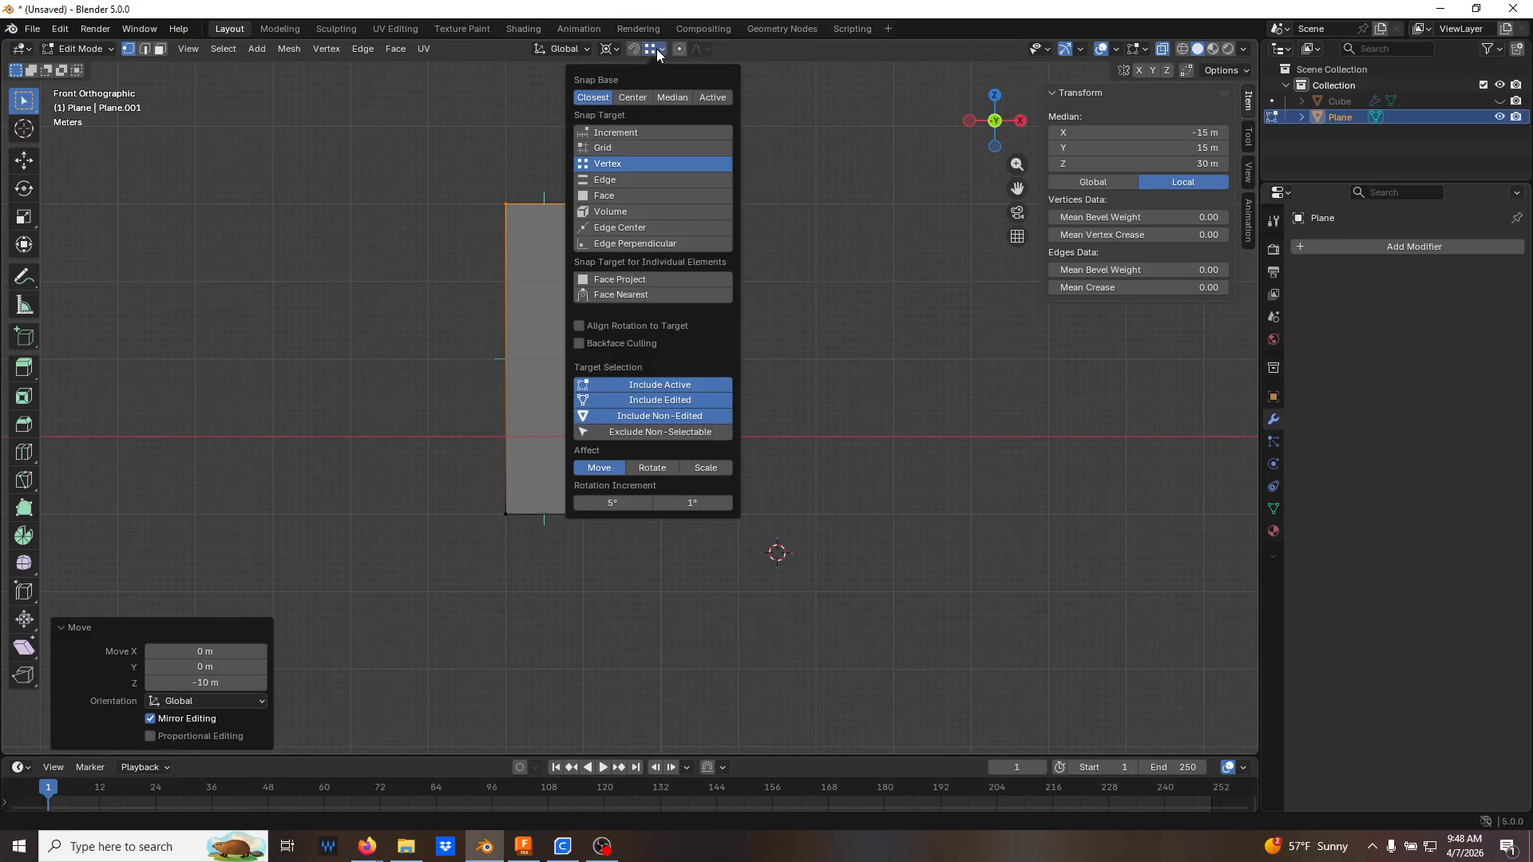
left_click(624, 133)
left_click_drag(446, 479, 736, 557)
key("g")
key("z")
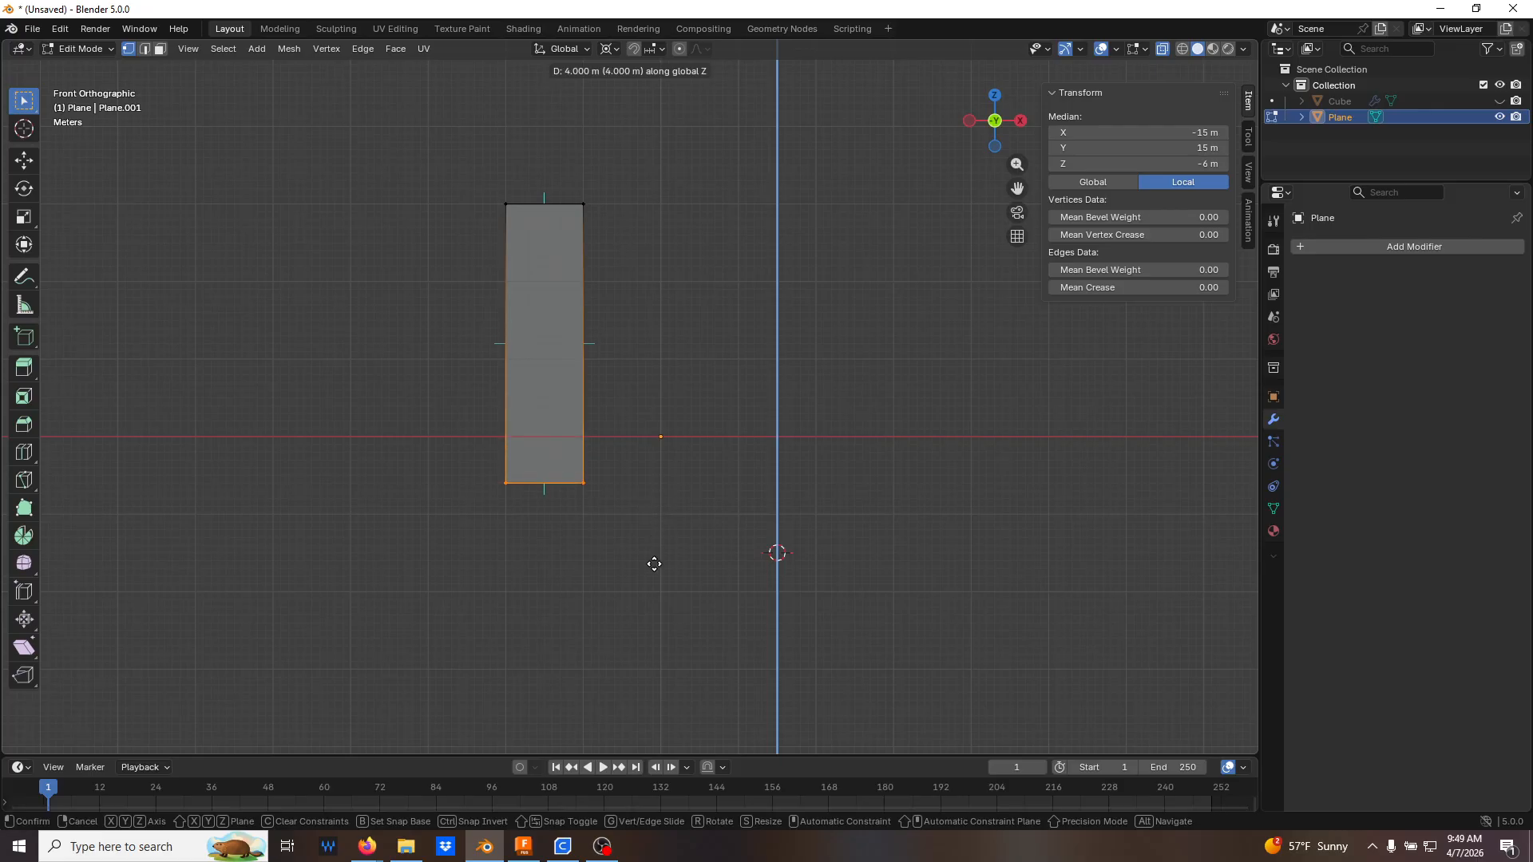
left_click(658, 506)
left_click(658, 506)
Return to Object Mode with X-ray off, show and select the Cube, and examine the cut made by the 30 m column
middle_click_drag(658, 506, 721, 578)
key("Tab")
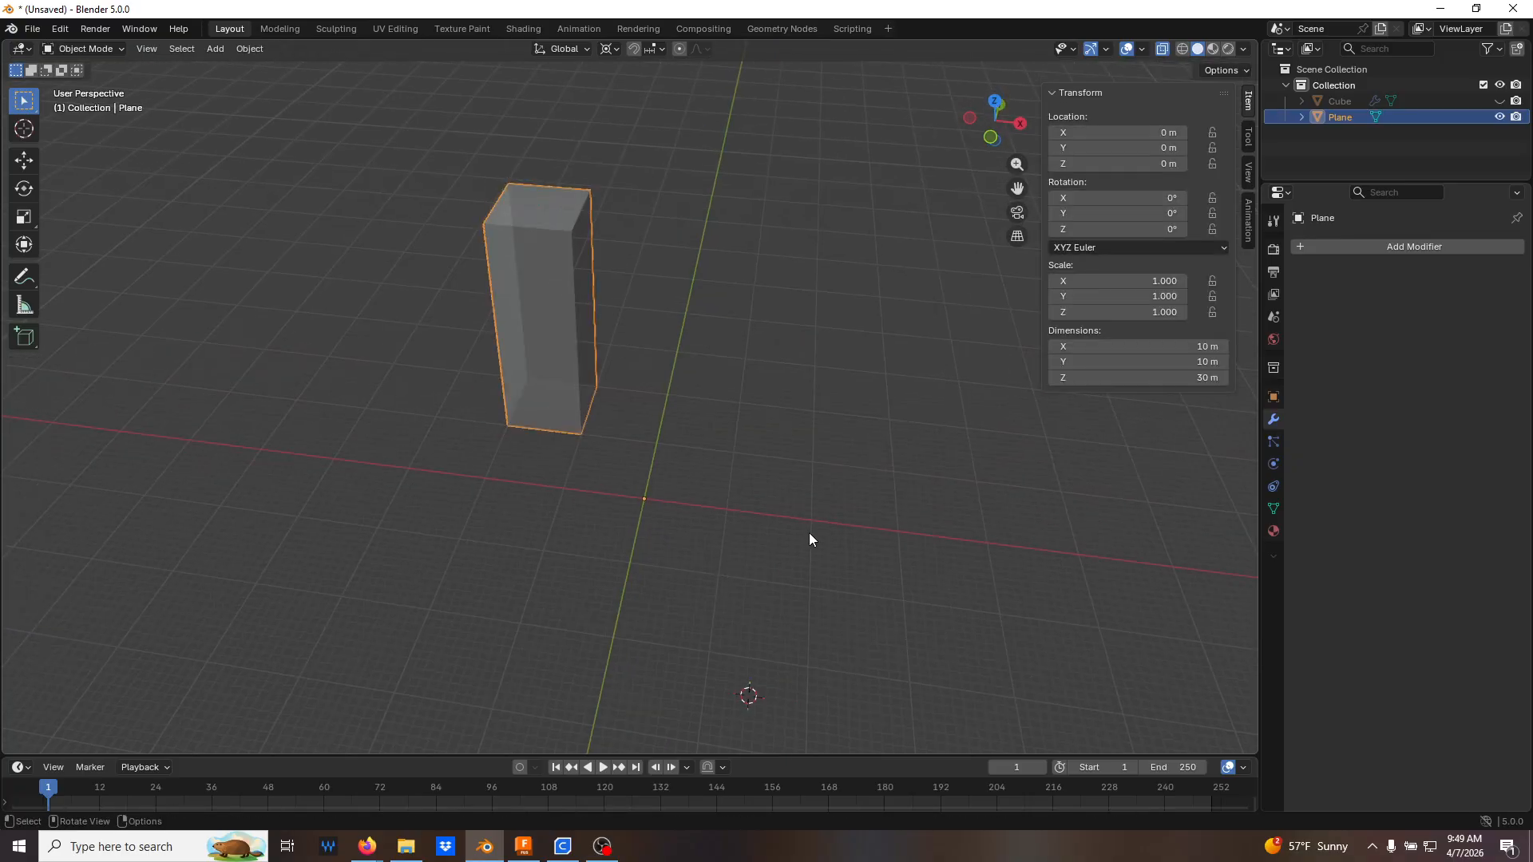
key("alt+z")
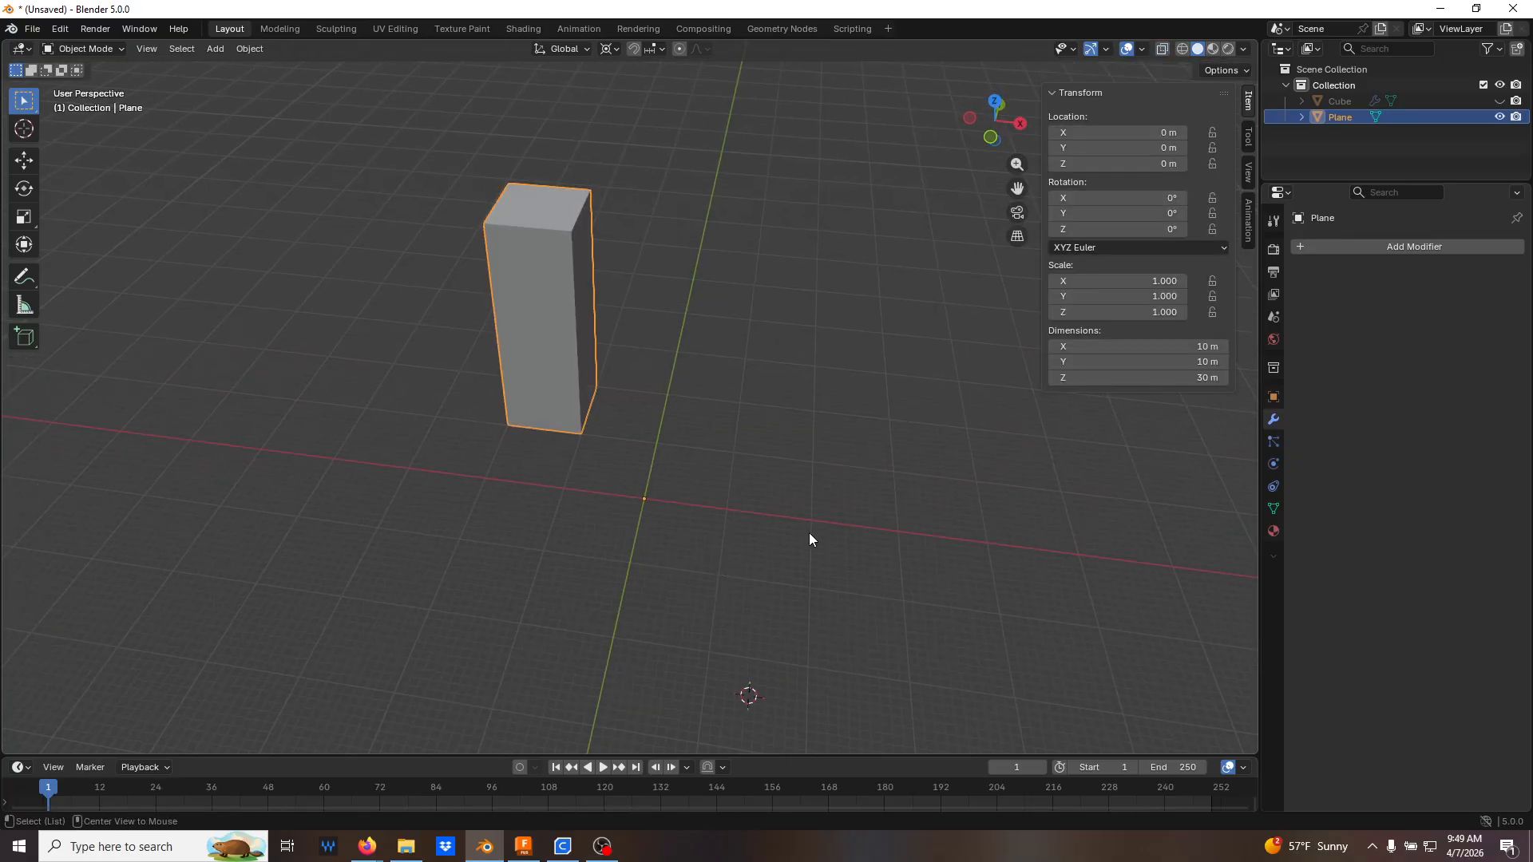
left_click(1500, 101)
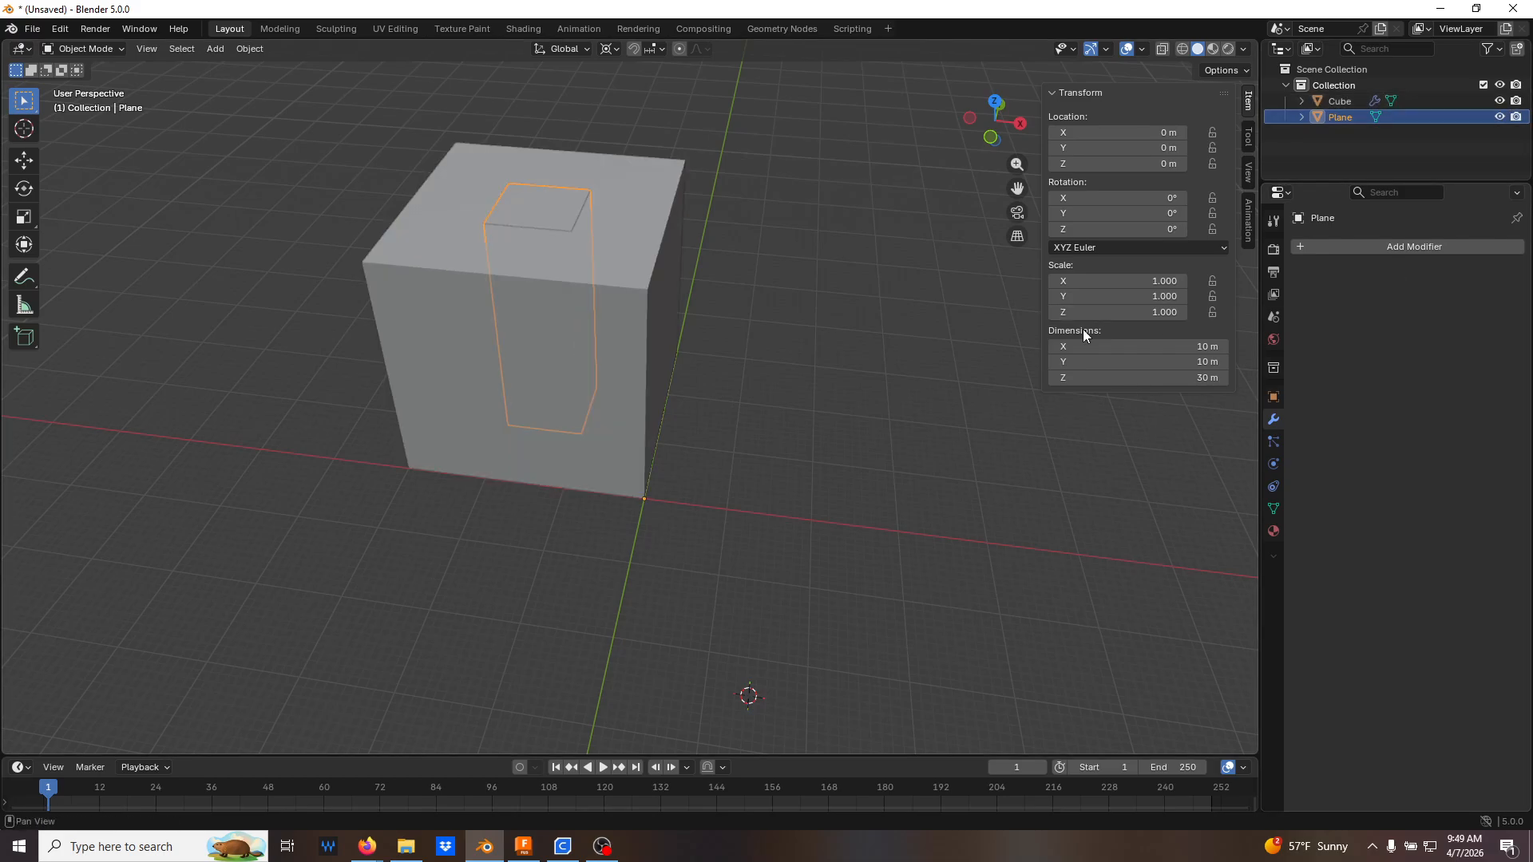
left_click(681, 360)
middle_click_drag(682, 359, 706, 413)
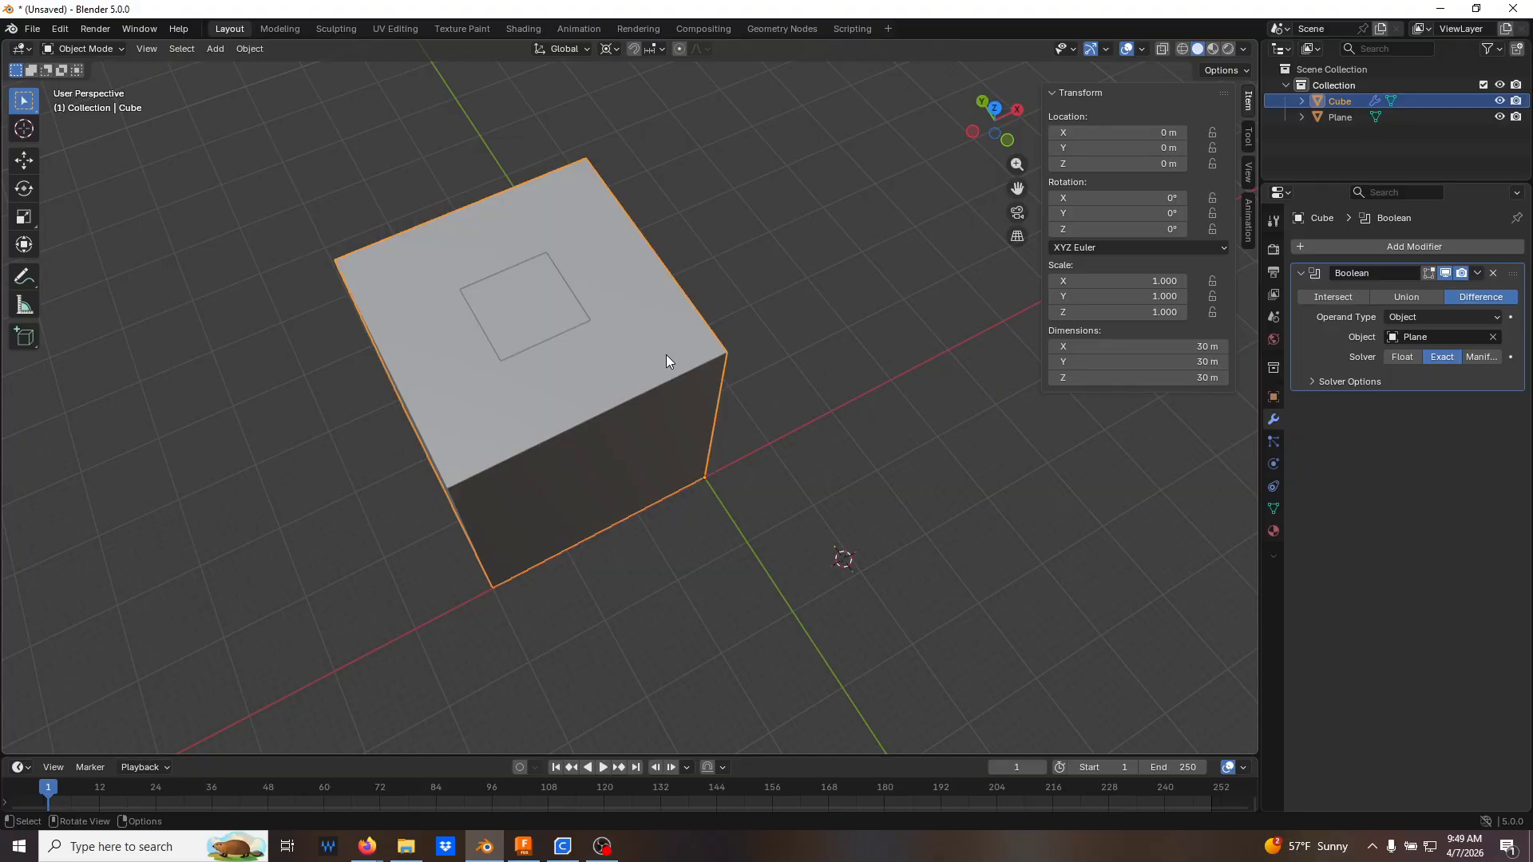
middle_click_drag(571, 368, 515, 313)
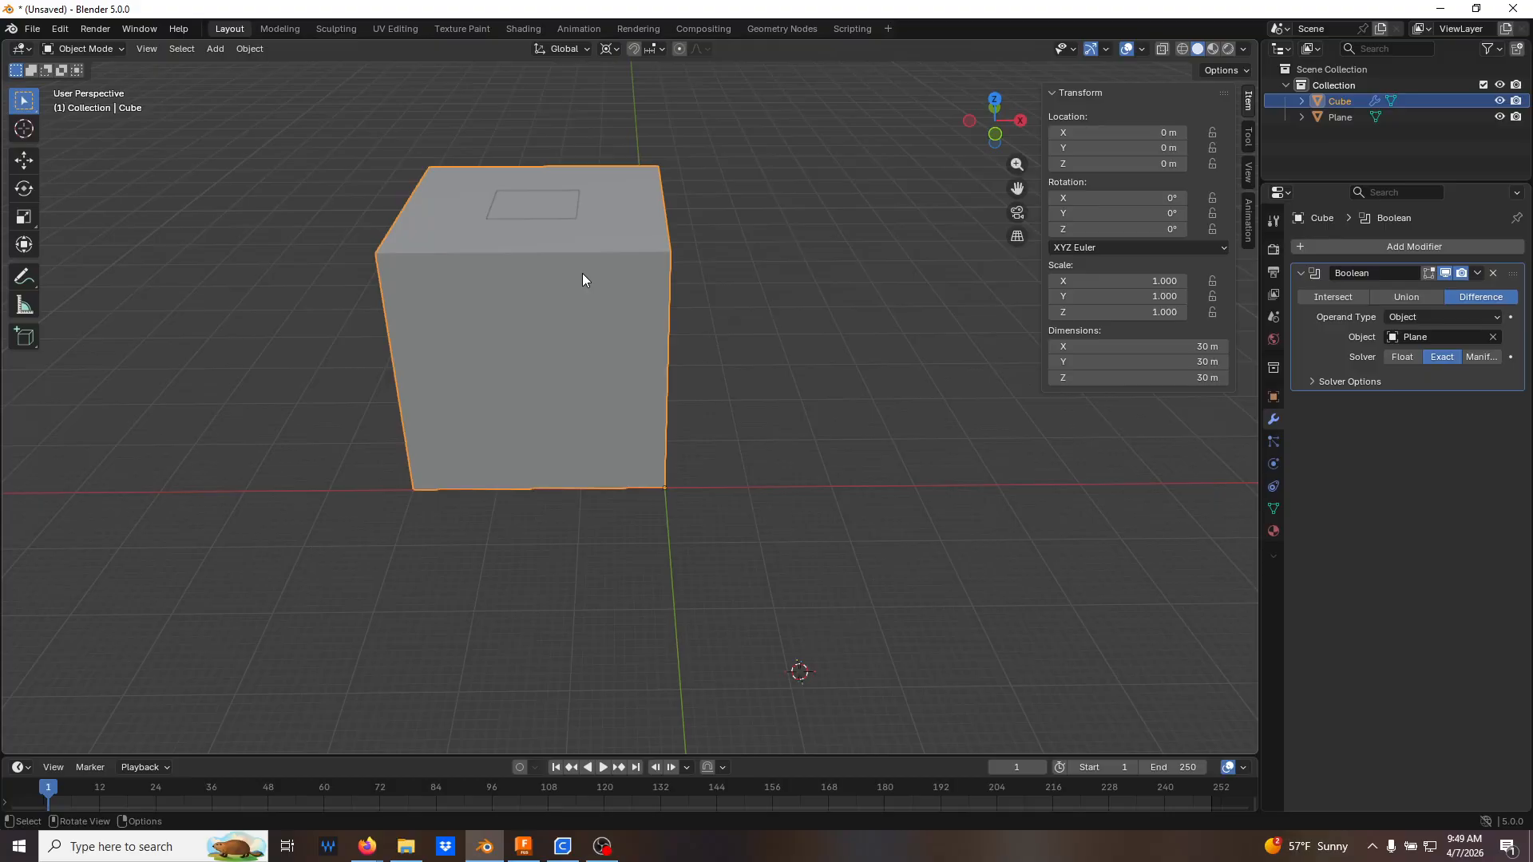
middle_click_drag(756, 327, 631, 272)
middle_click_drag(568, 420, 530, 240)
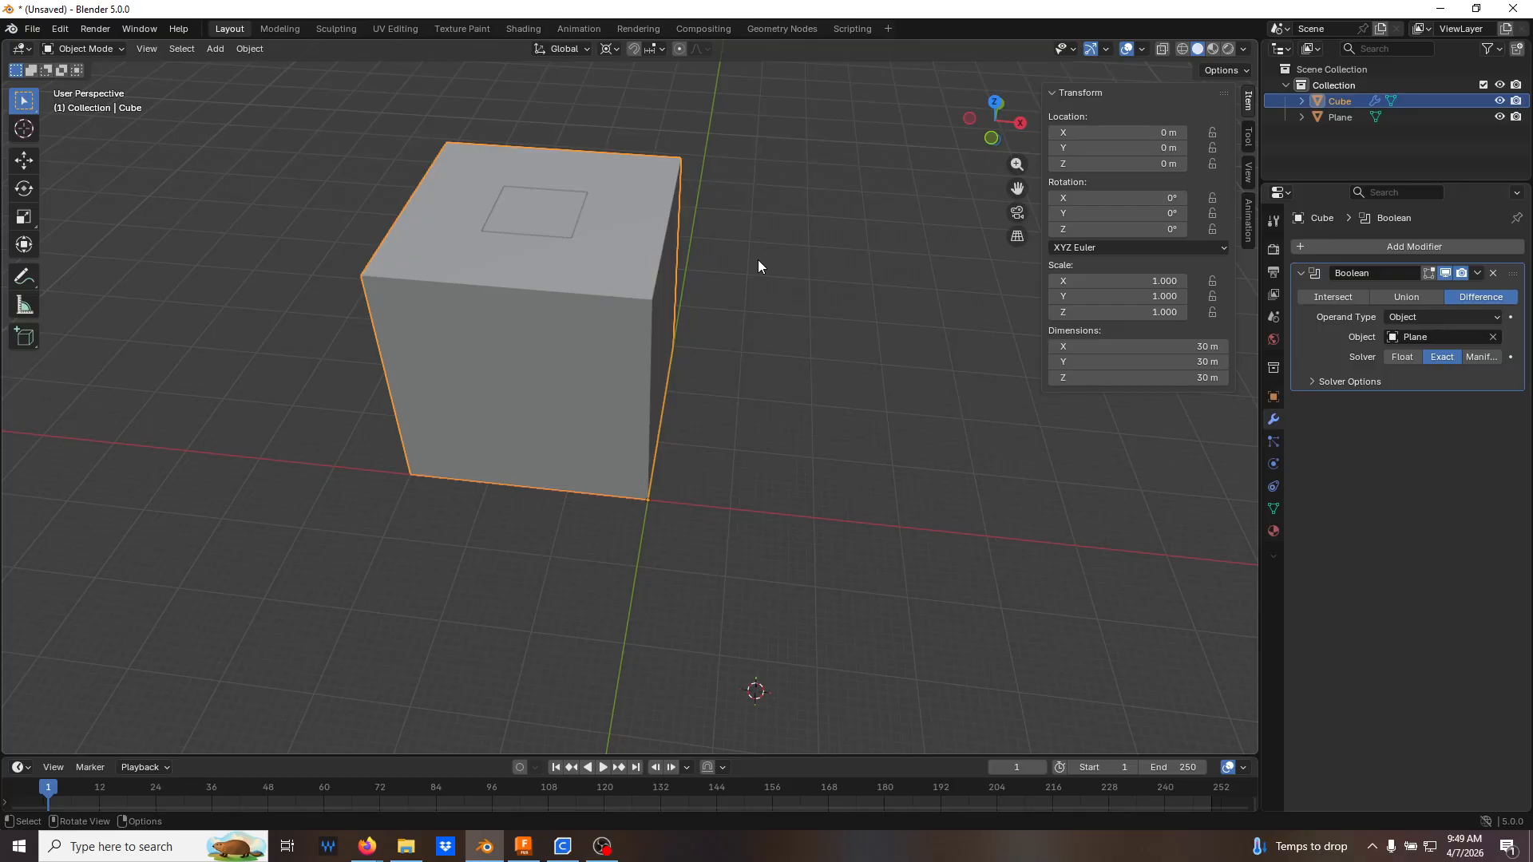
Undo the recent selection, visibility and vertex changes, back to the 50 m column in Object Mode
key("ctrl+z")
key("ctrl+z")
key("ctrl+z")
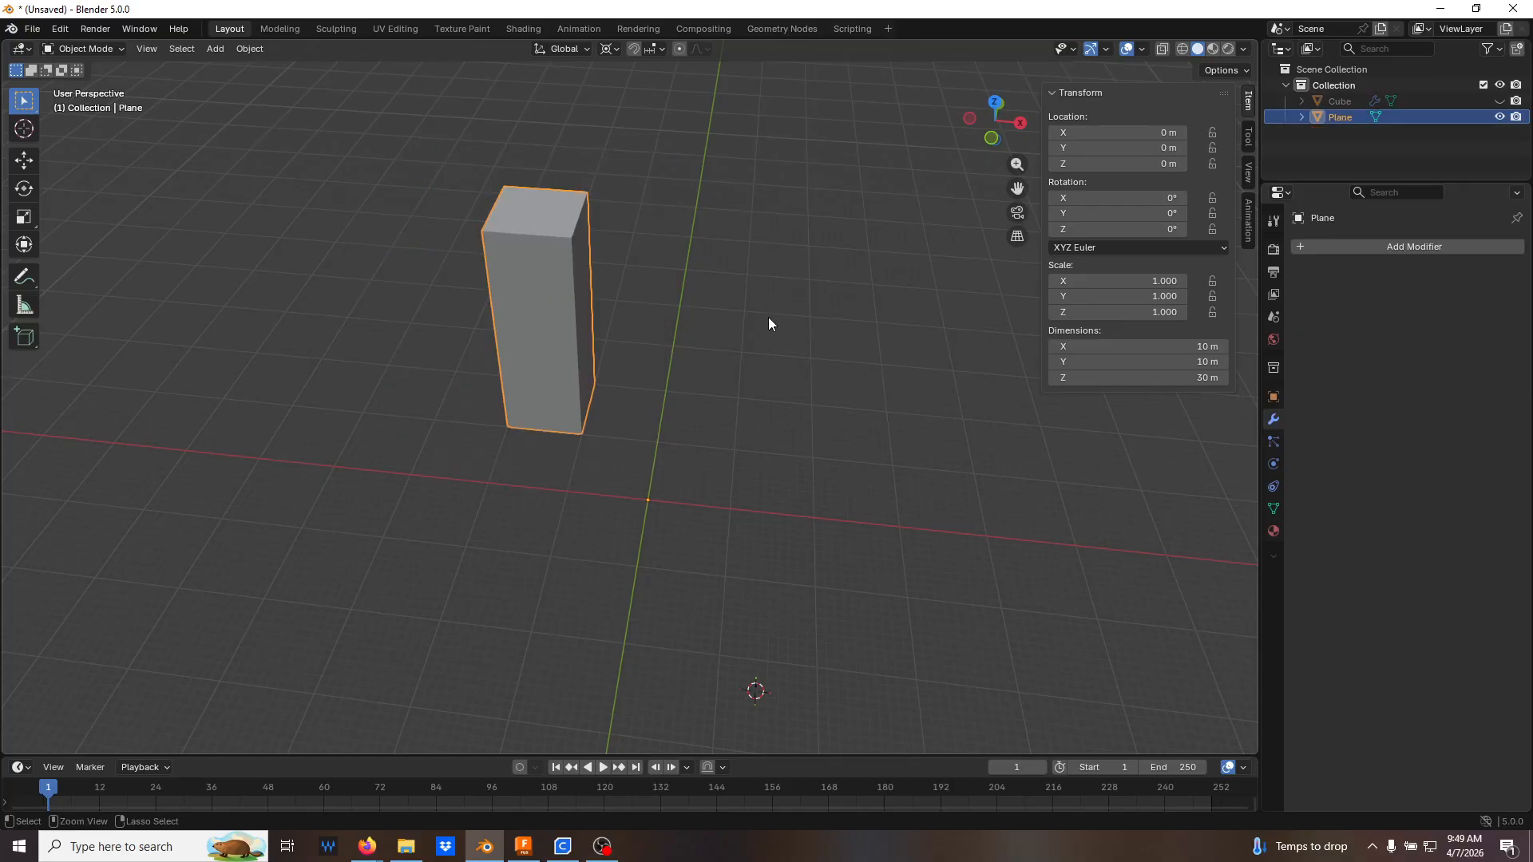
key("ctrl+z")
key("ctrl+z")
key("ctrl+z")
key("ctrl+z")
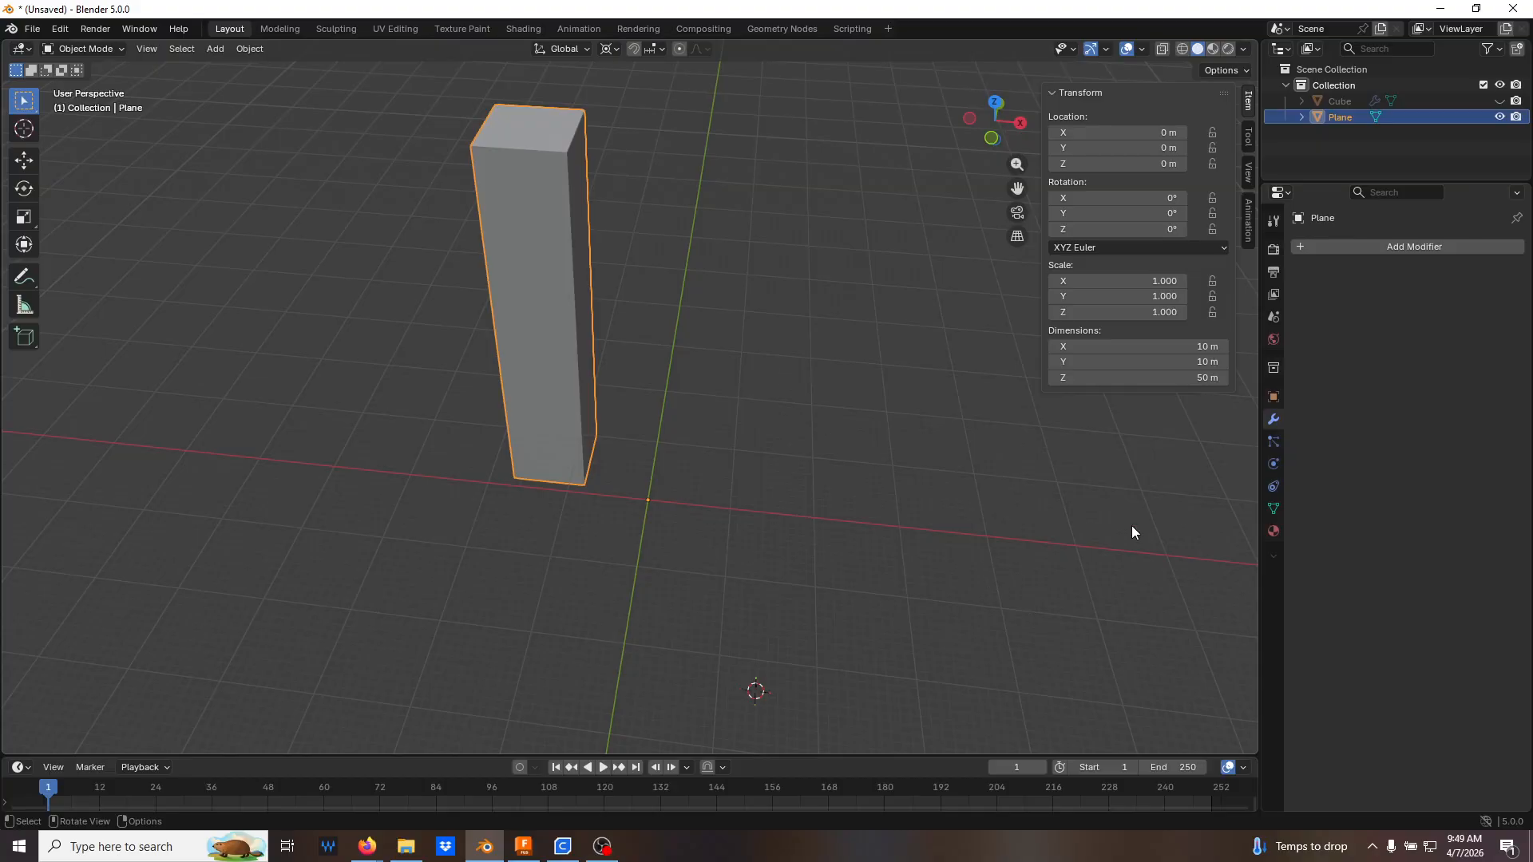
Show the Cube, hide the Plane and select the Cube
left_click(1499, 102)
left_click(741, 388)
middle_click_drag(741, 388, 1042, 304)
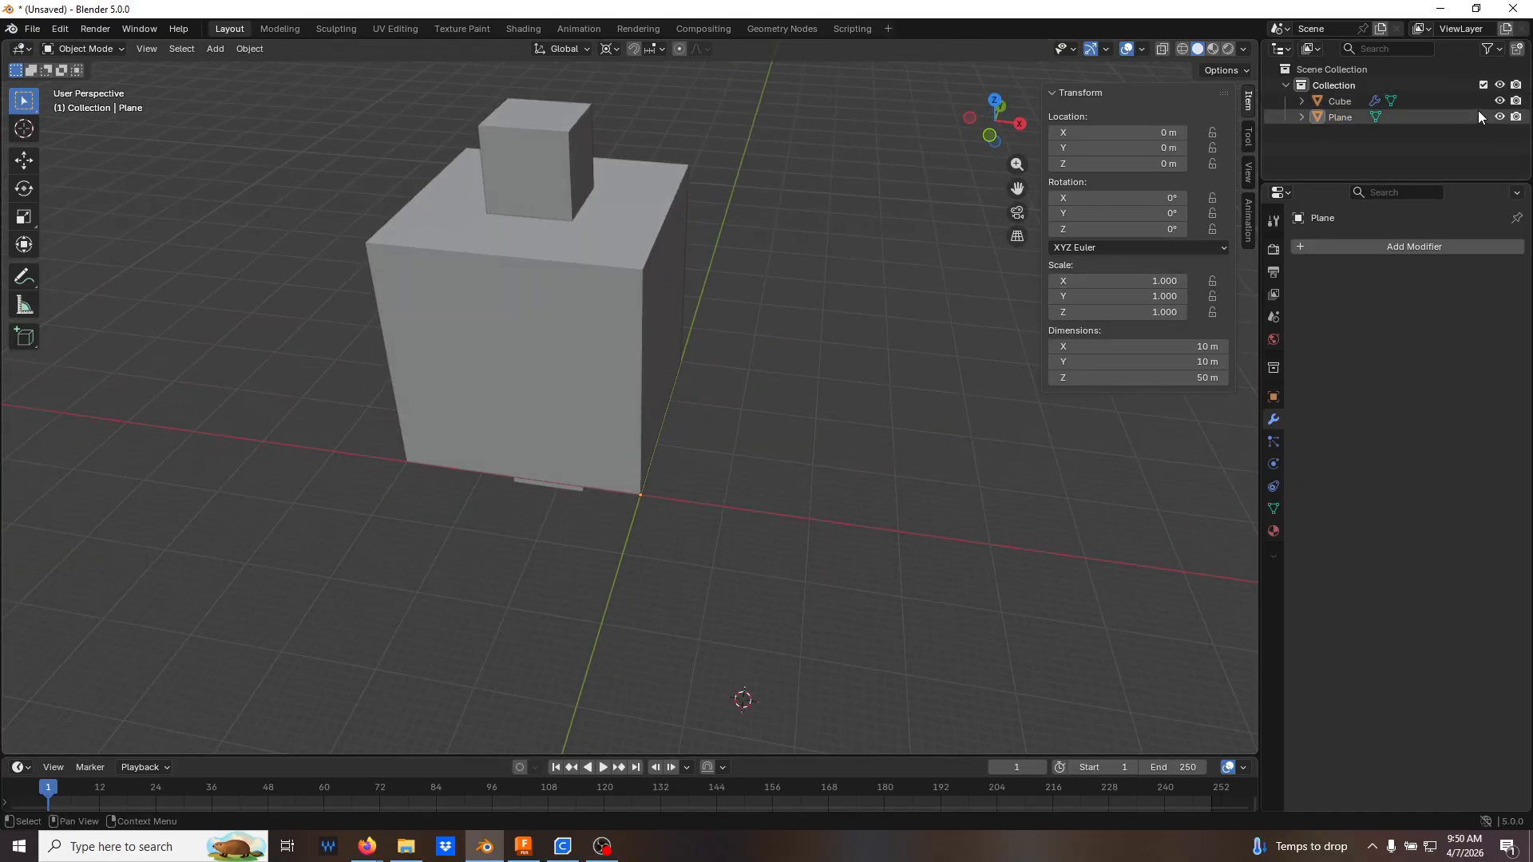
left_click(1499, 117)
middle_click_drag(1034, 284, 766, 351)
left_click(1316, 100)
middle_click_drag(918, 359, 506, 358)
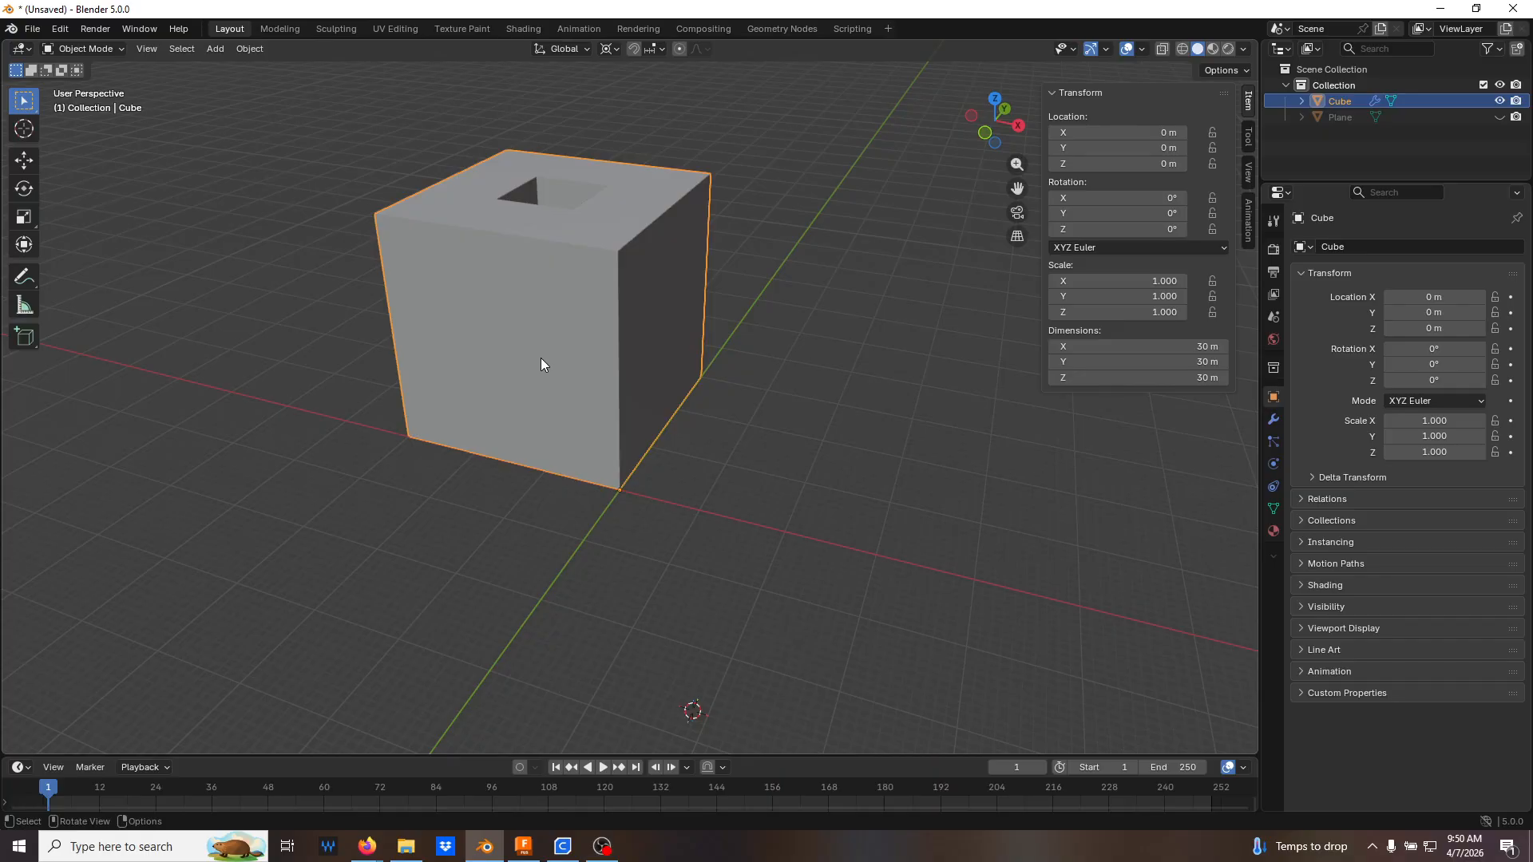
Inspect the Cube's unmodified mesh in Edit Mode and return to Object Mode
key("Tab")
mouse_move(575, 314)
middle_mouse_down()
mouse_move(571, 257)
mouse_move(595, 312)
middle_mouse_up()
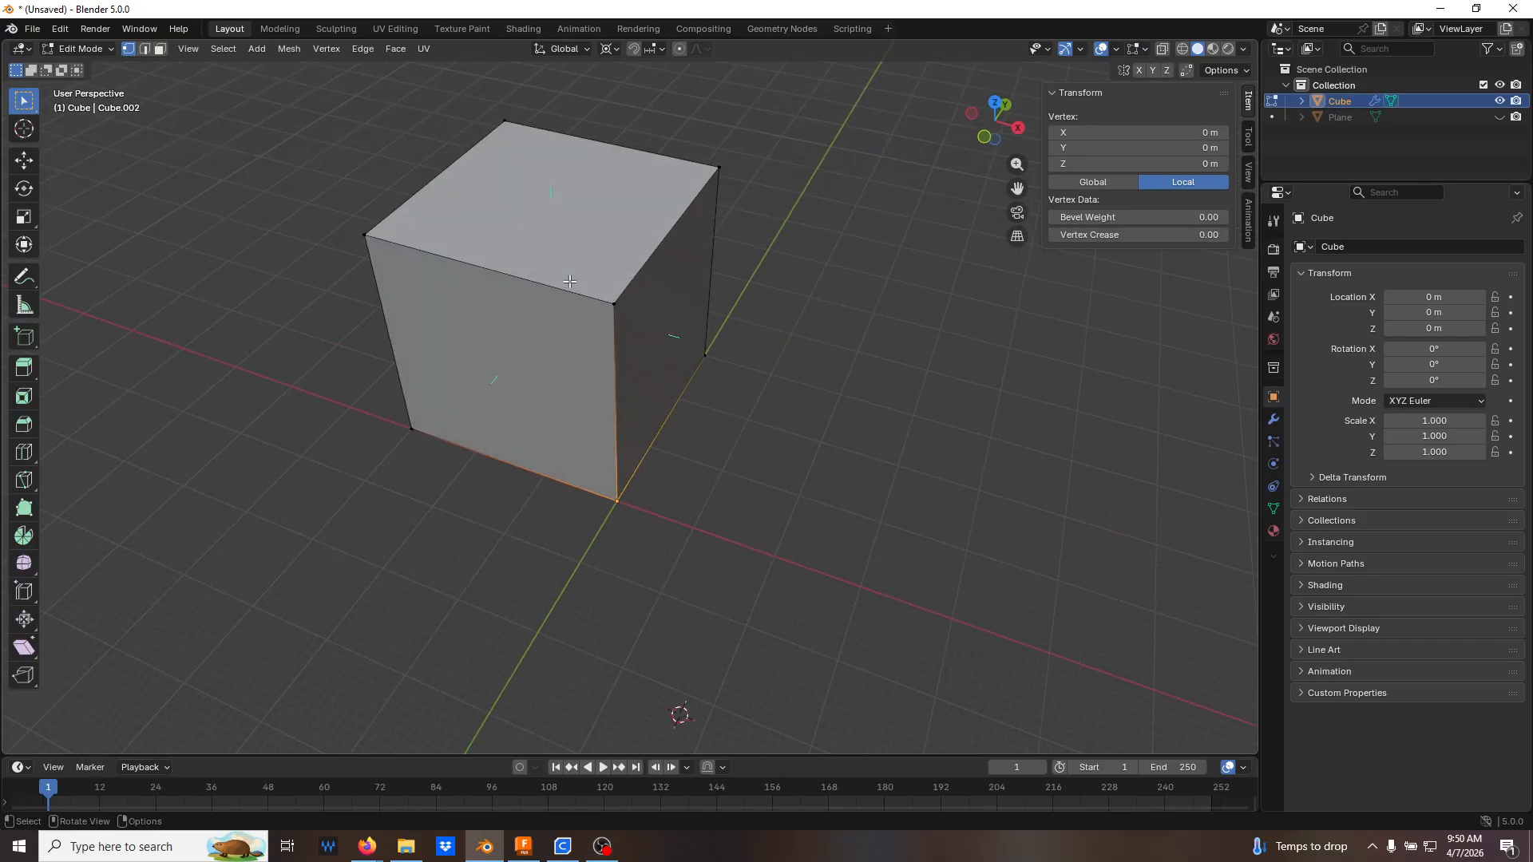
key("Tab")
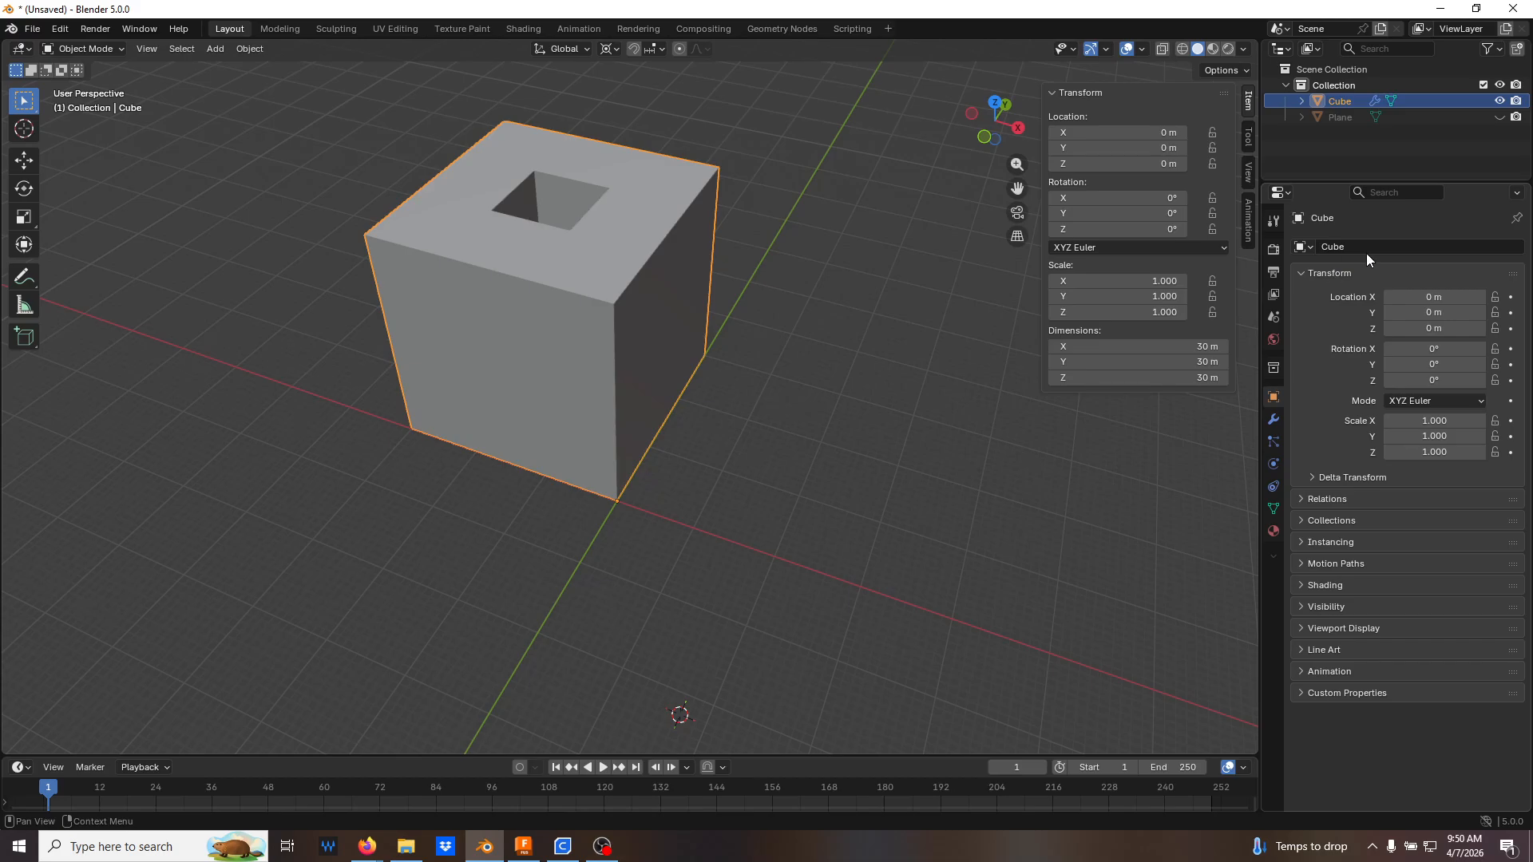
Apply the Cube's Boolean modifier and show the Plane again
left_click(1273, 420)
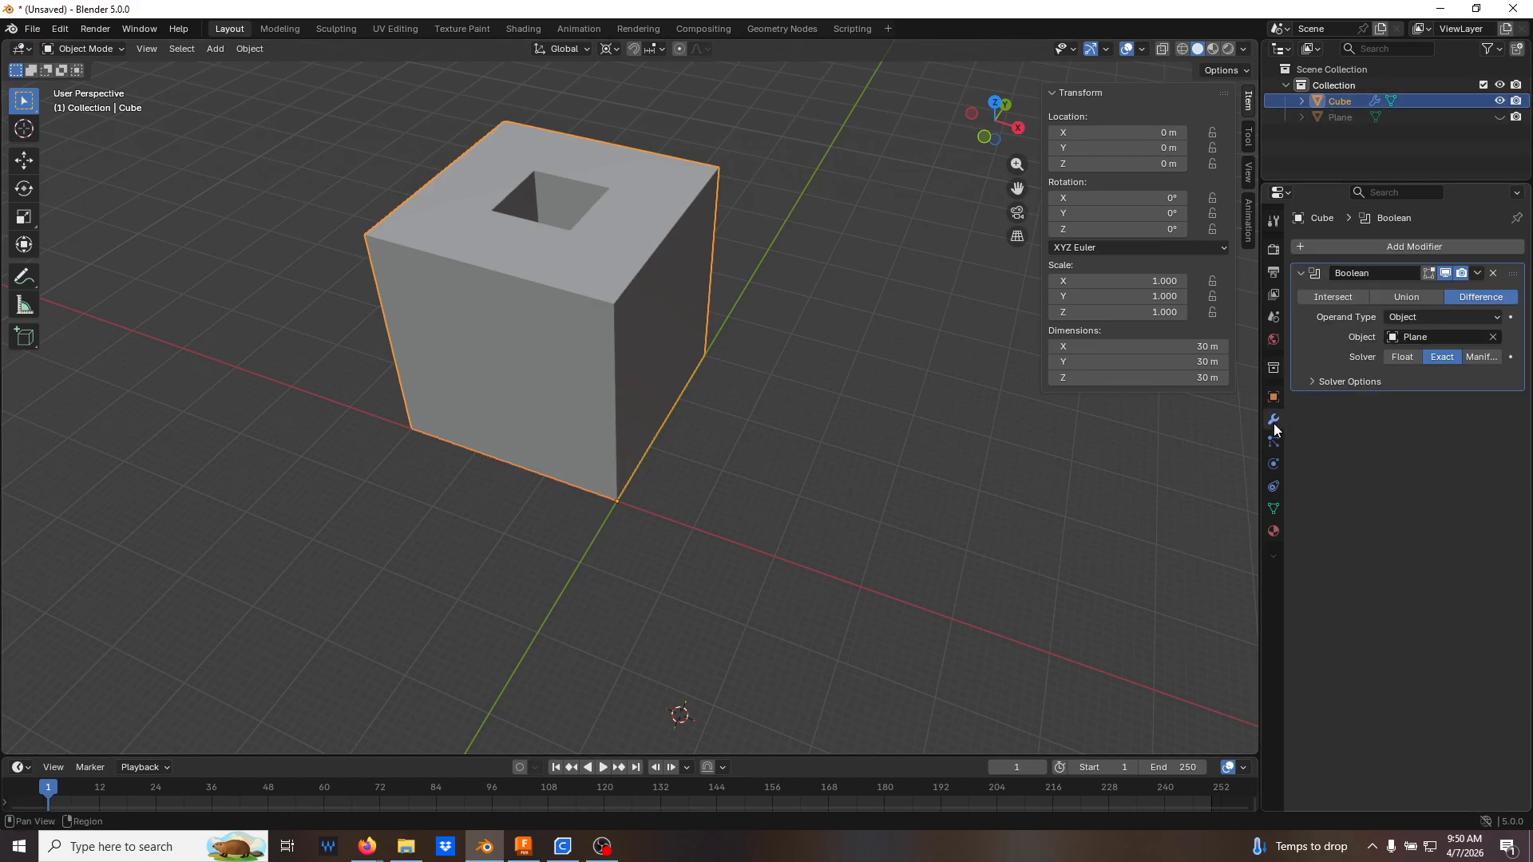
left_click(1478, 273)
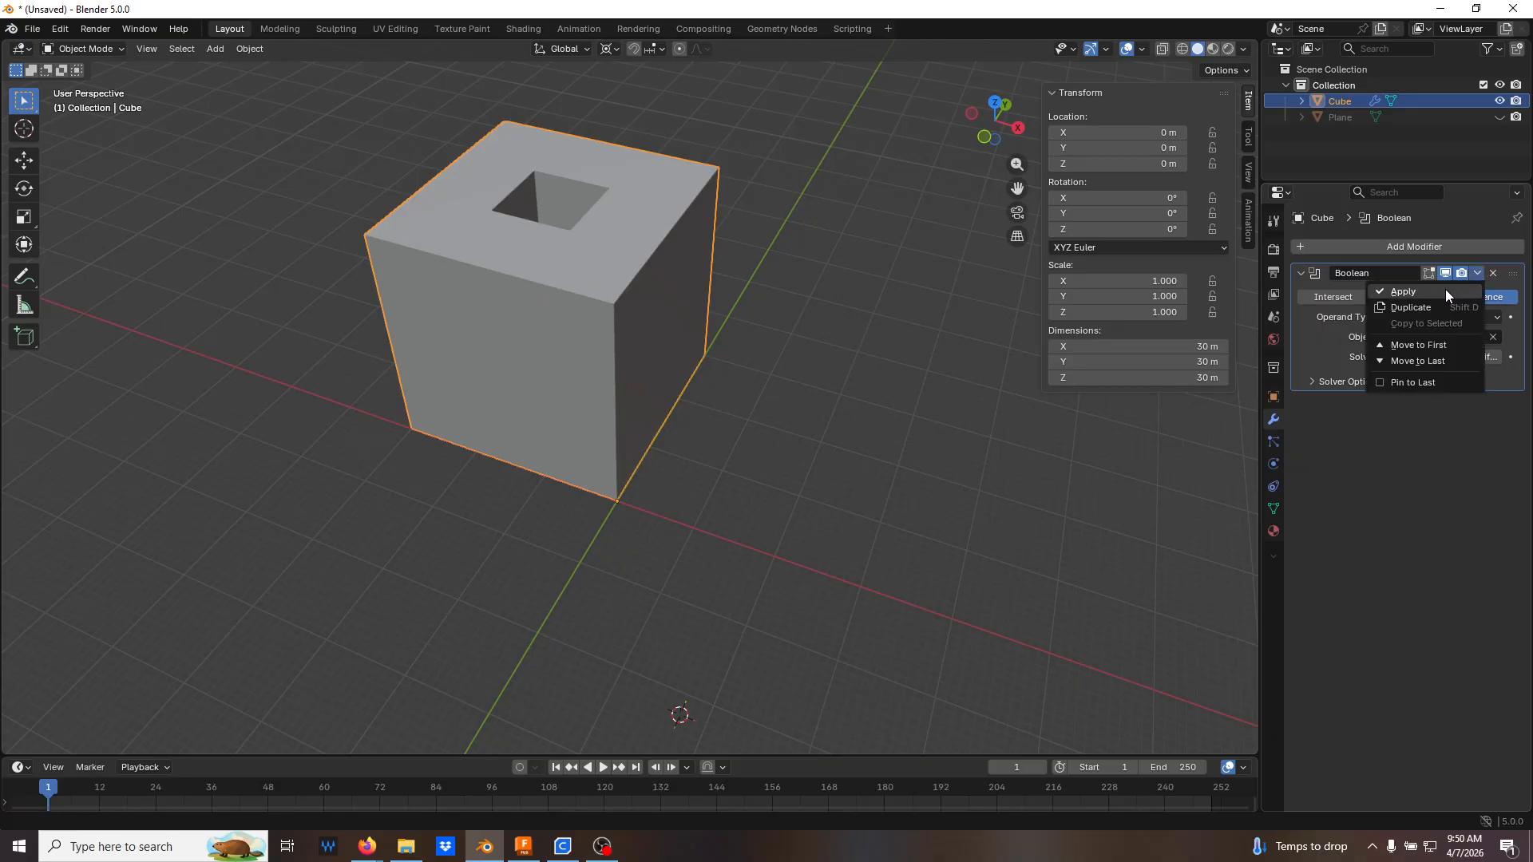
left_click(1445, 290)
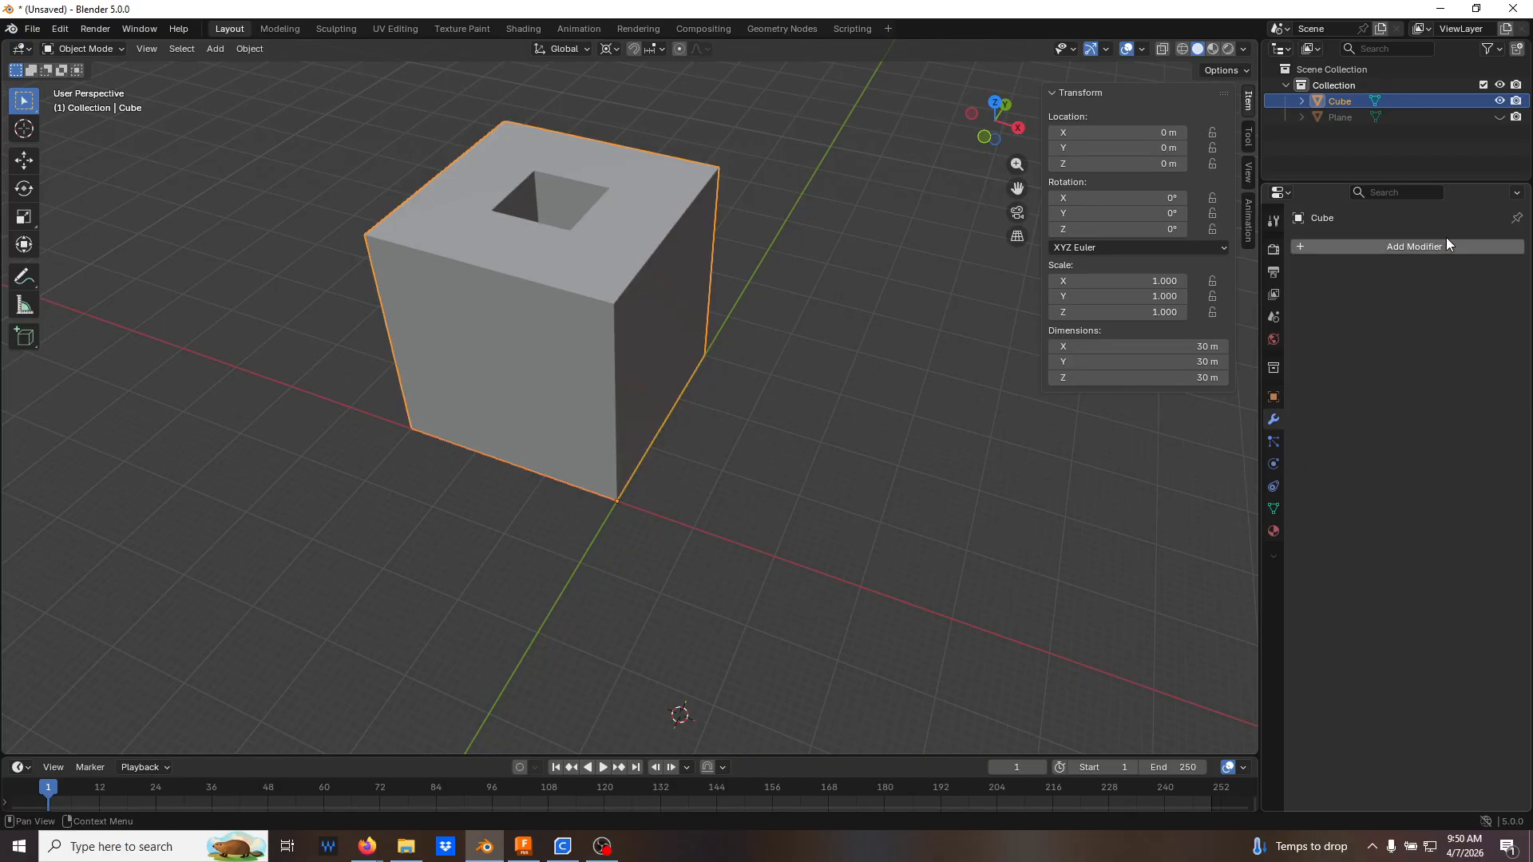
left_click(1499, 117)
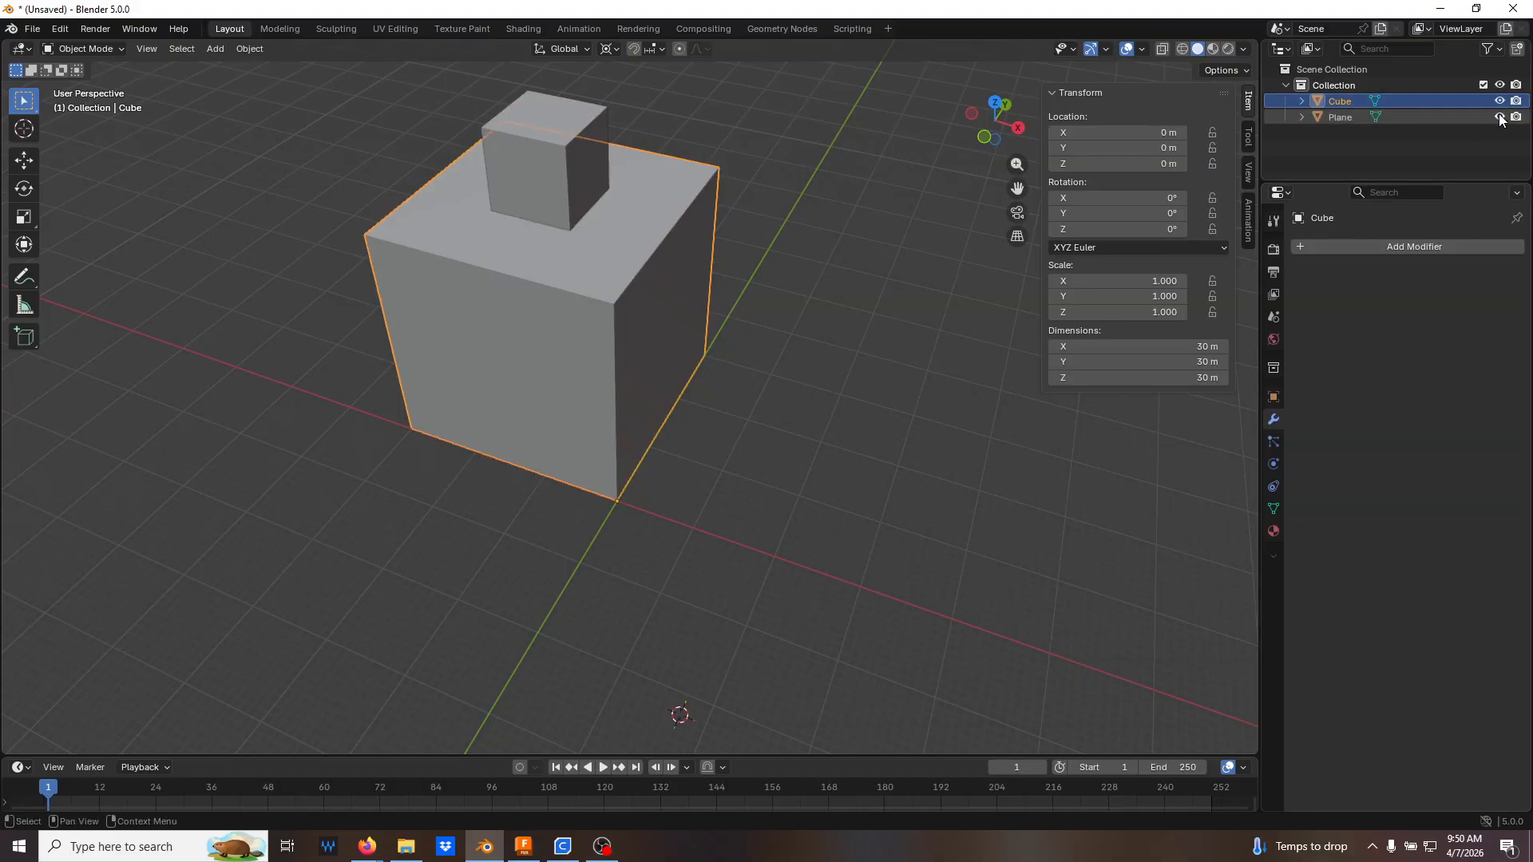
Hide the Plane and enter Edit Mode on the Cube to inspect the edges around its square hole
left_click(1500, 118)
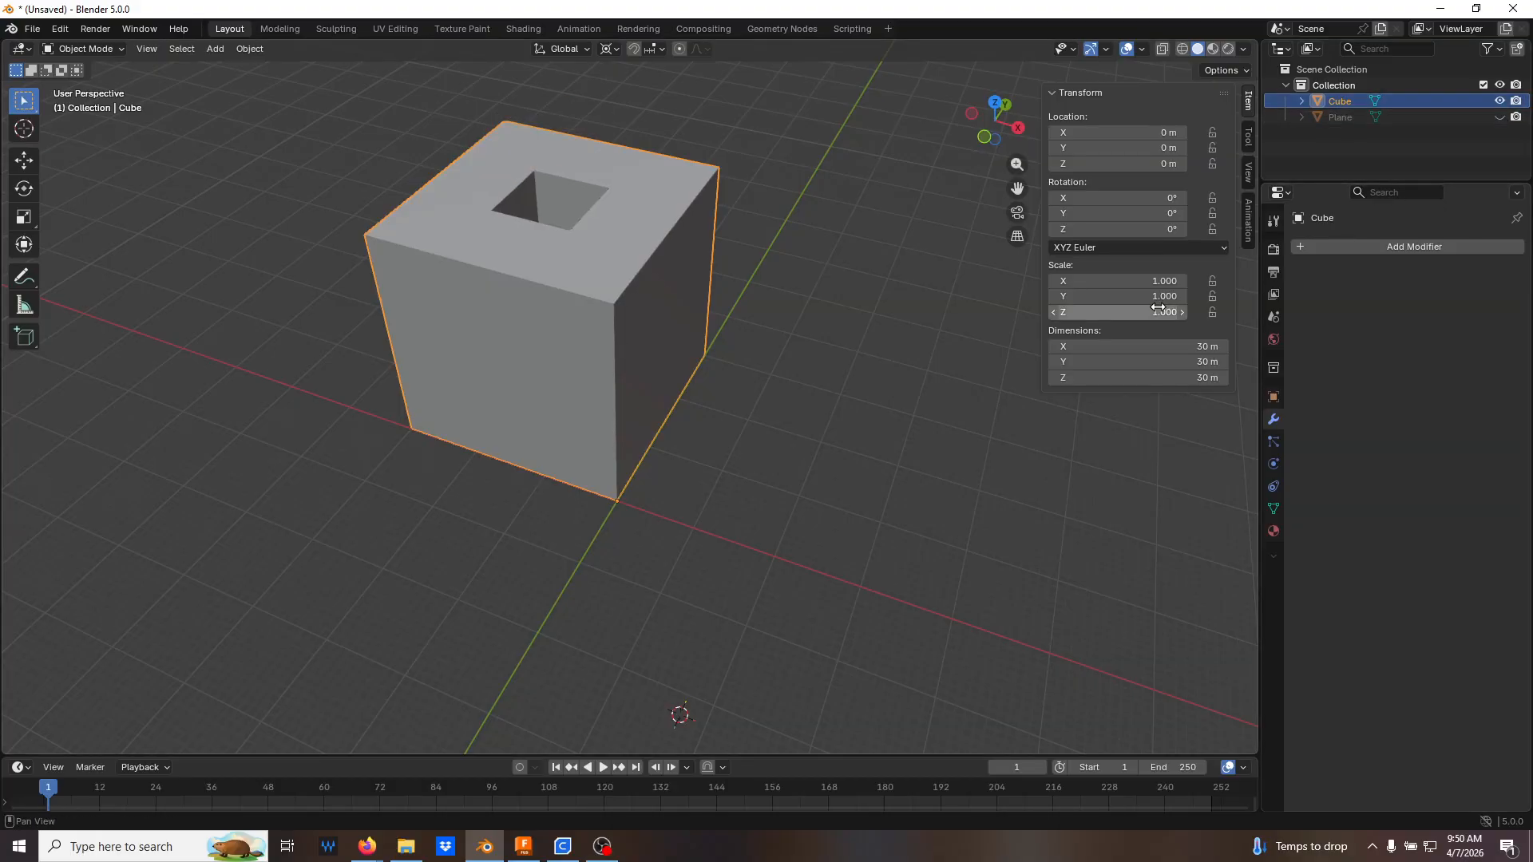
middle_click_drag(850, 502, 720, 461)
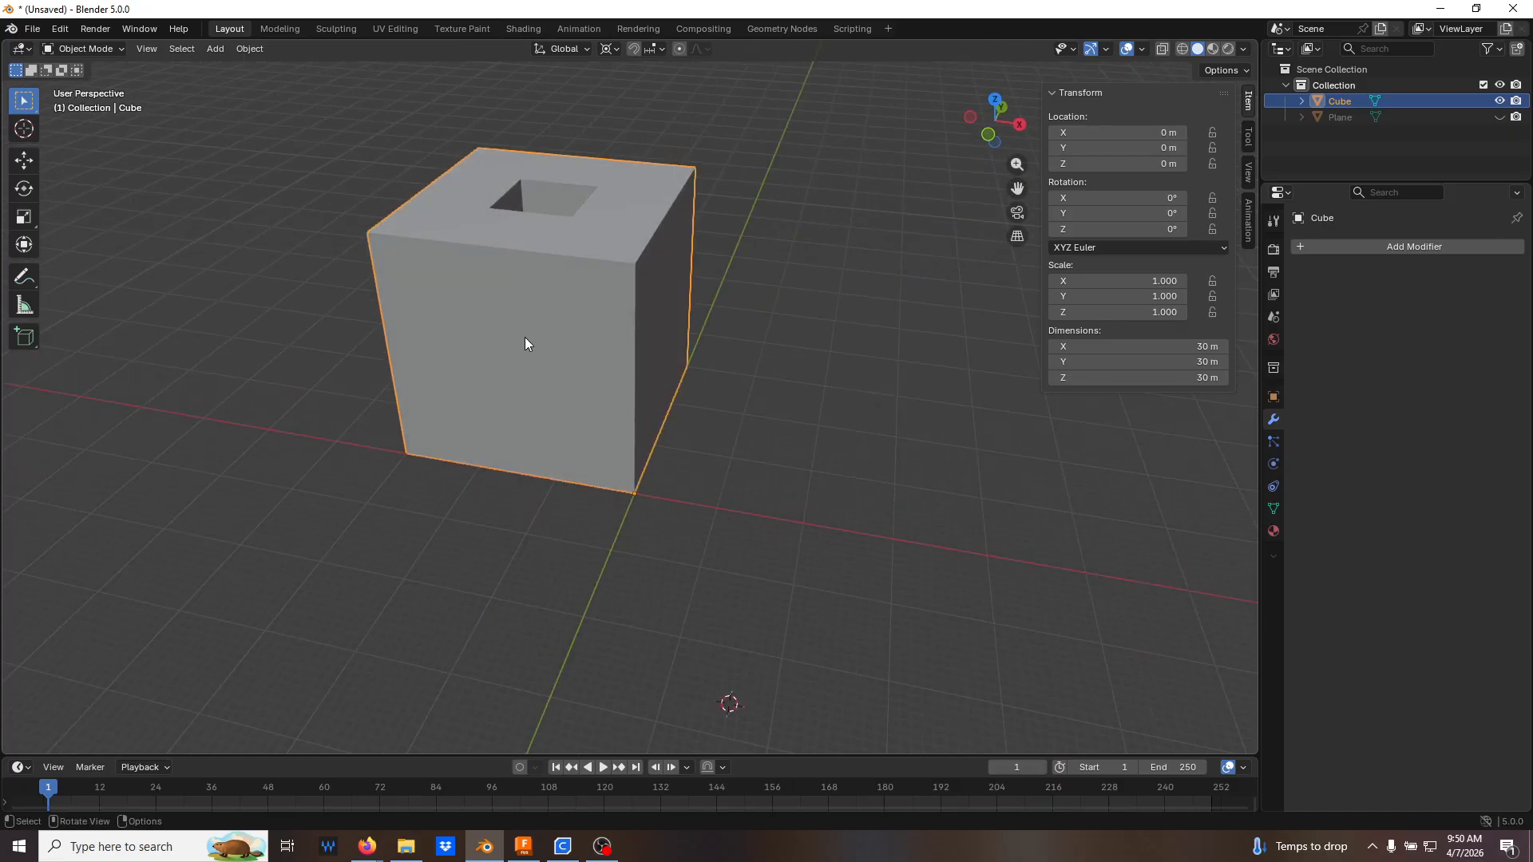
key("Tab")
middle_click_drag(529, 339, 587, 306)
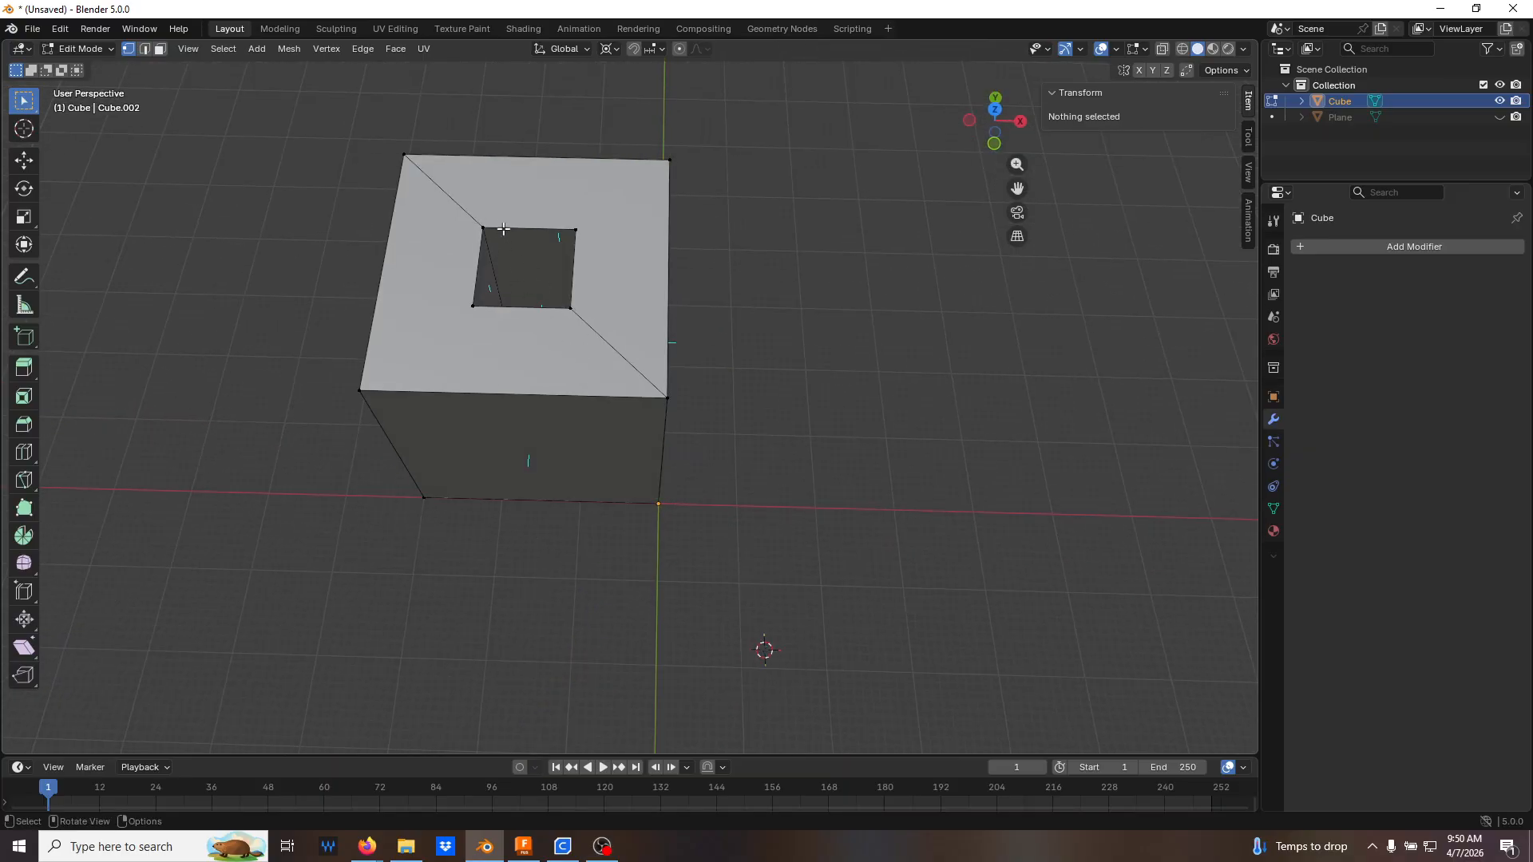
mouse_move(471, 249)
middle_mouse_down()
mouse_move(506, 288)
mouse_move(479, 287)
mouse_move(494, 297)
mouse_move(499, 270)
mouse_move(469, 268)
mouse_move(466, 228)
middle_mouse_up()
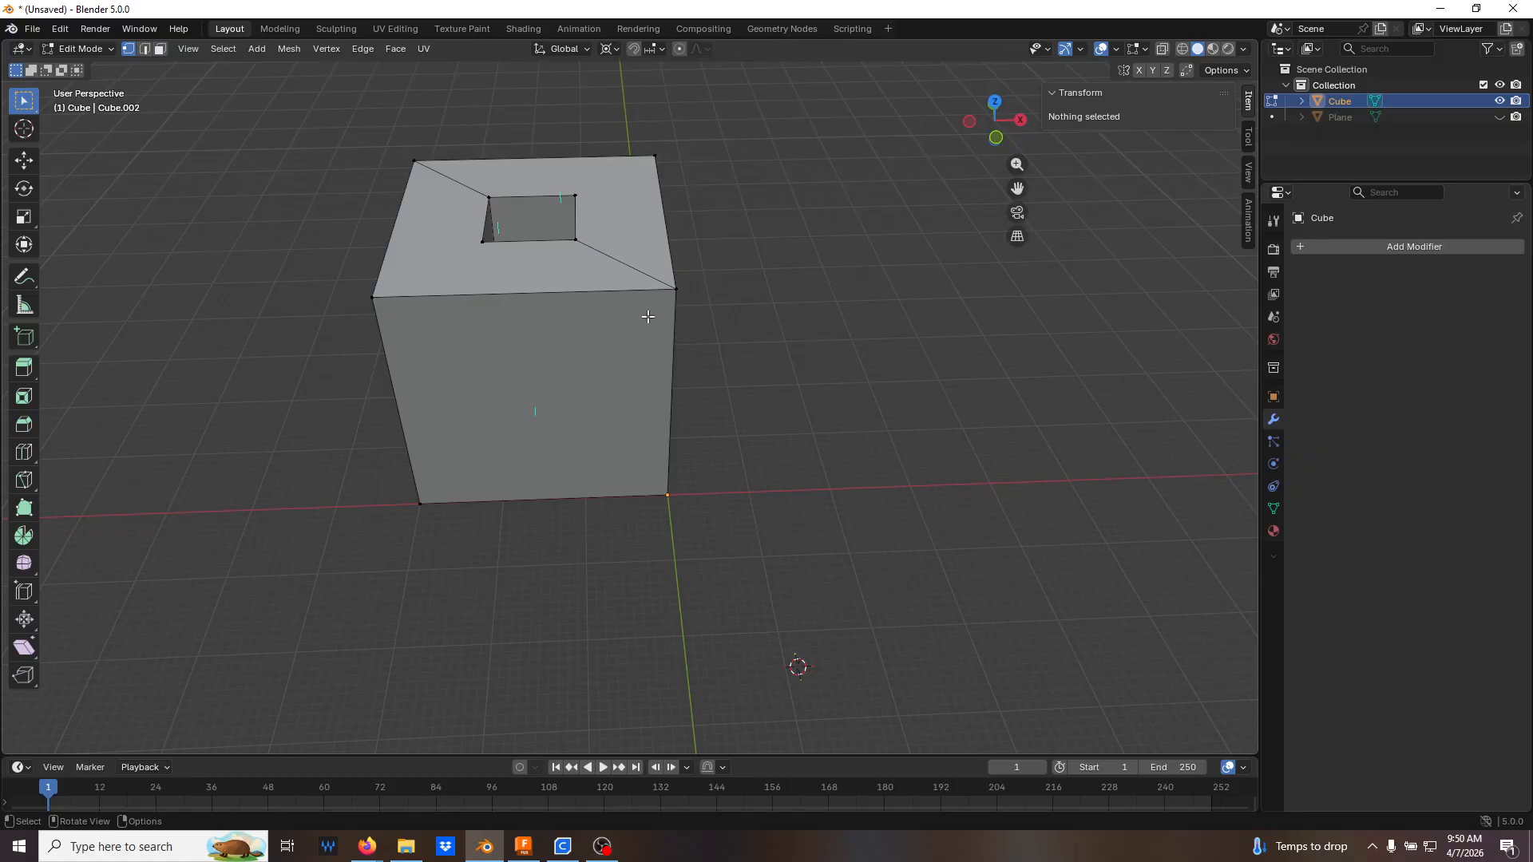
middle_click_drag(456, 257, 455, 257)
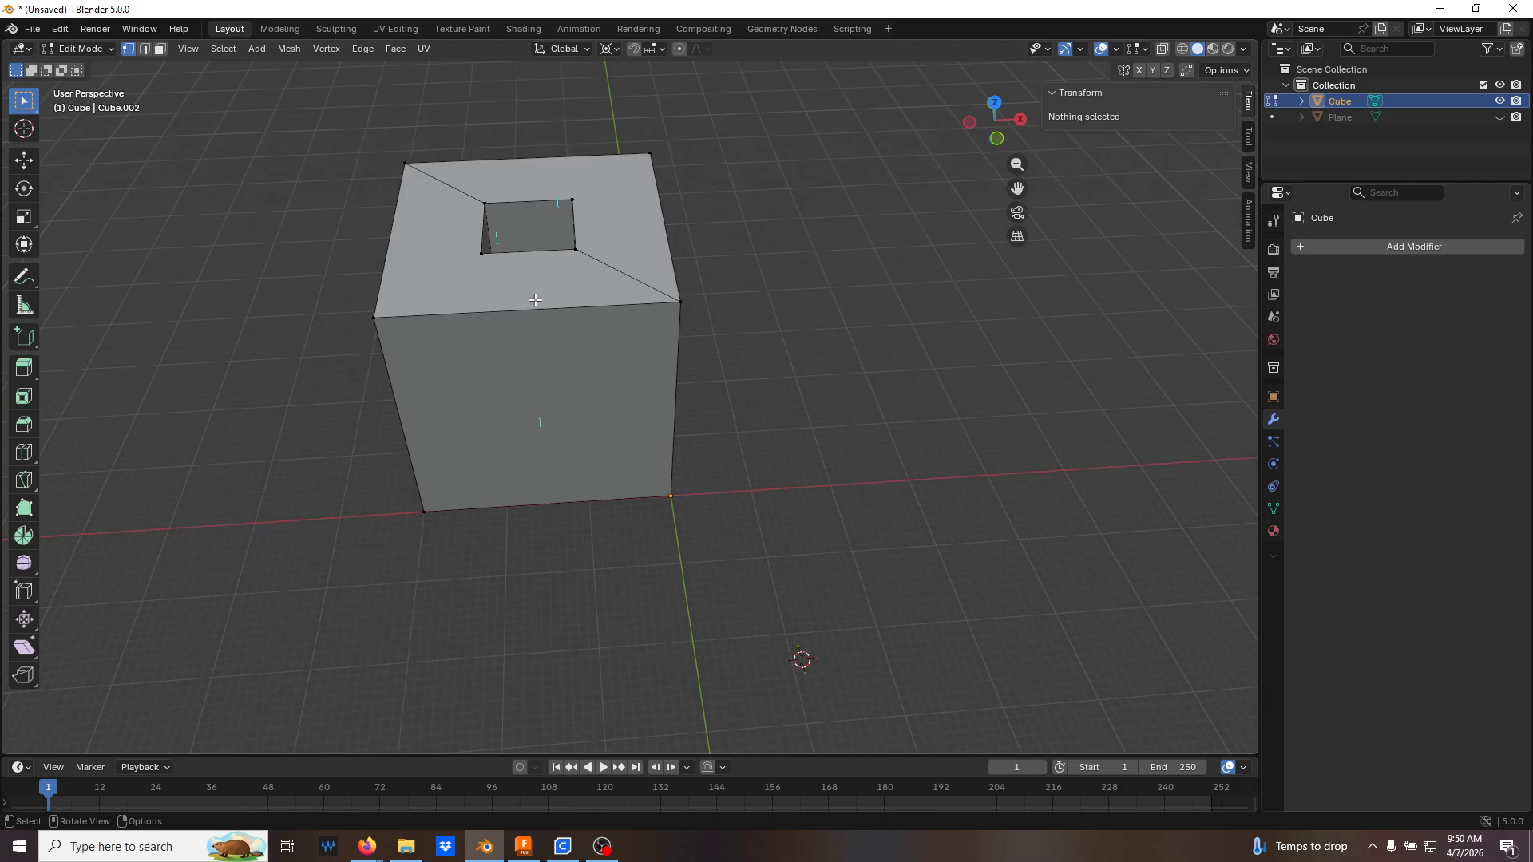
middle_click_drag(577, 317, 570, 263)
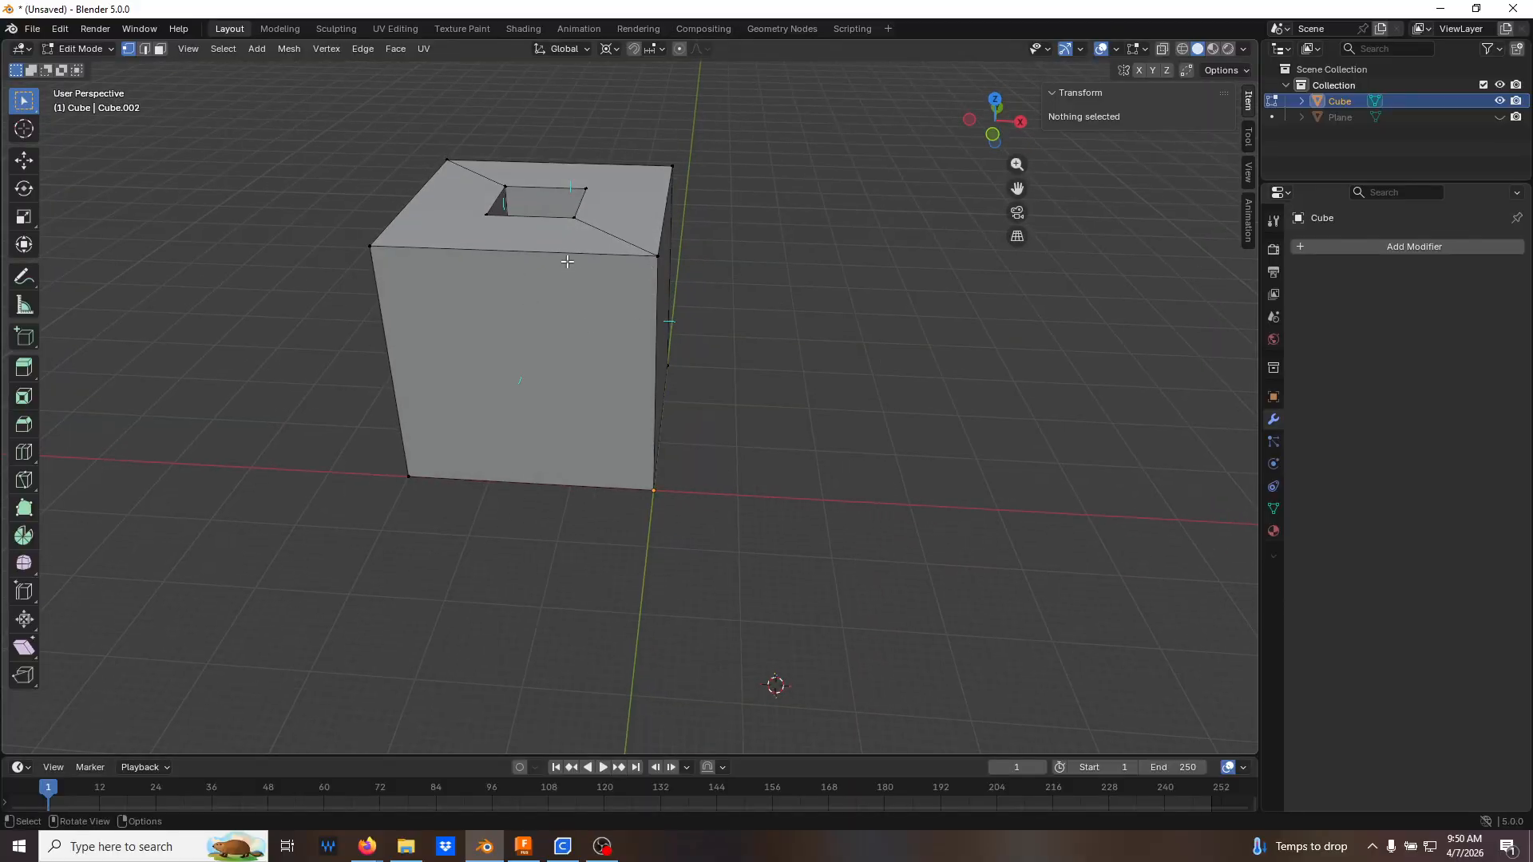
Triangulate all of the Cube's faces, clear the selection and inspect the resulting triangles around the hole
key("a")
key("ctrl")
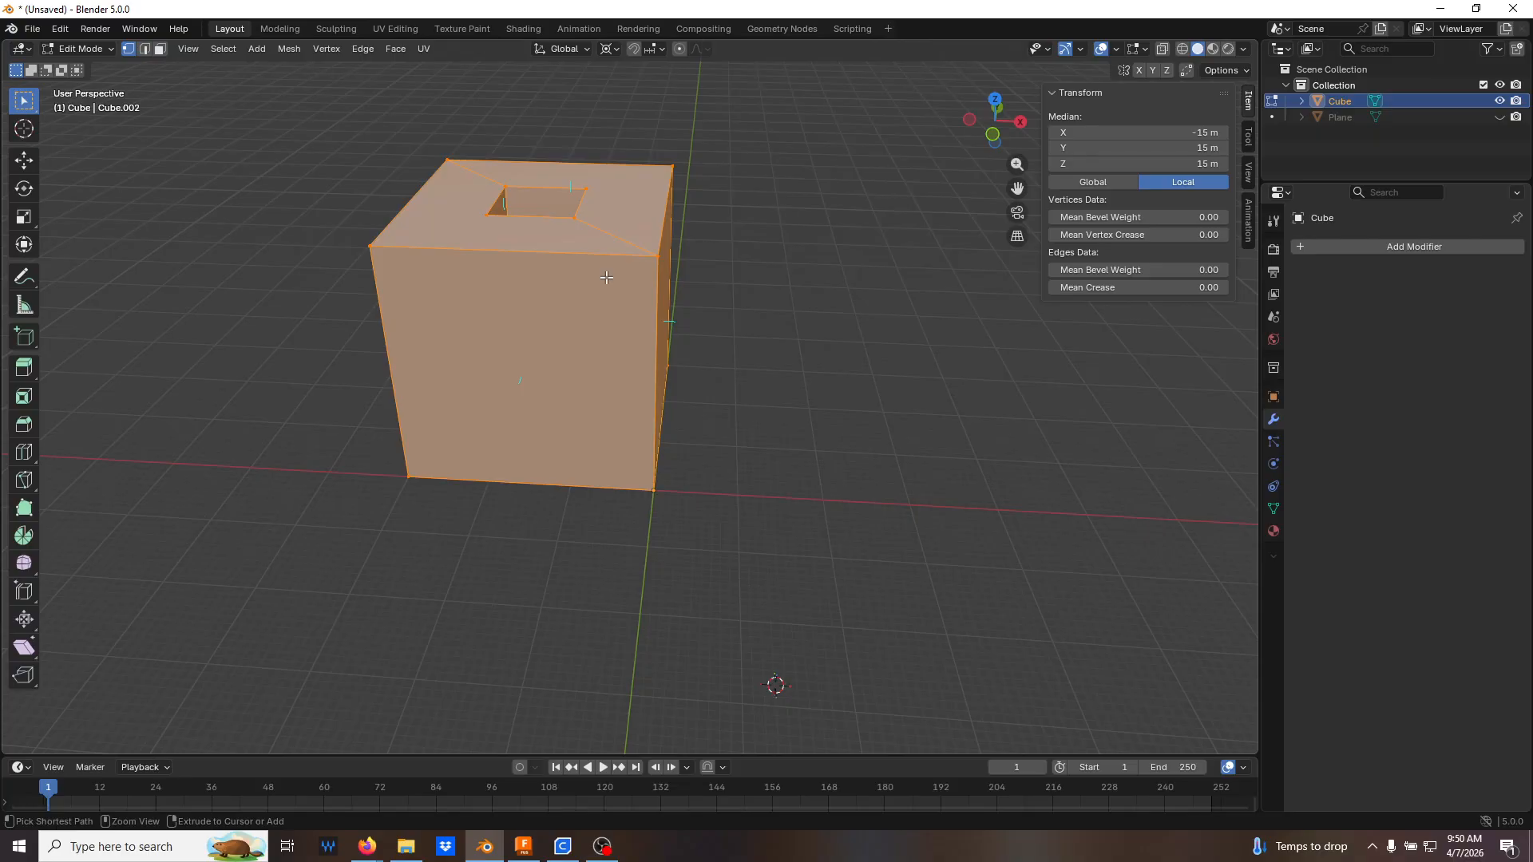
key("ctrl+t")
left_click(751, 274)
middle_click_drag(751, 274, 719, 339)
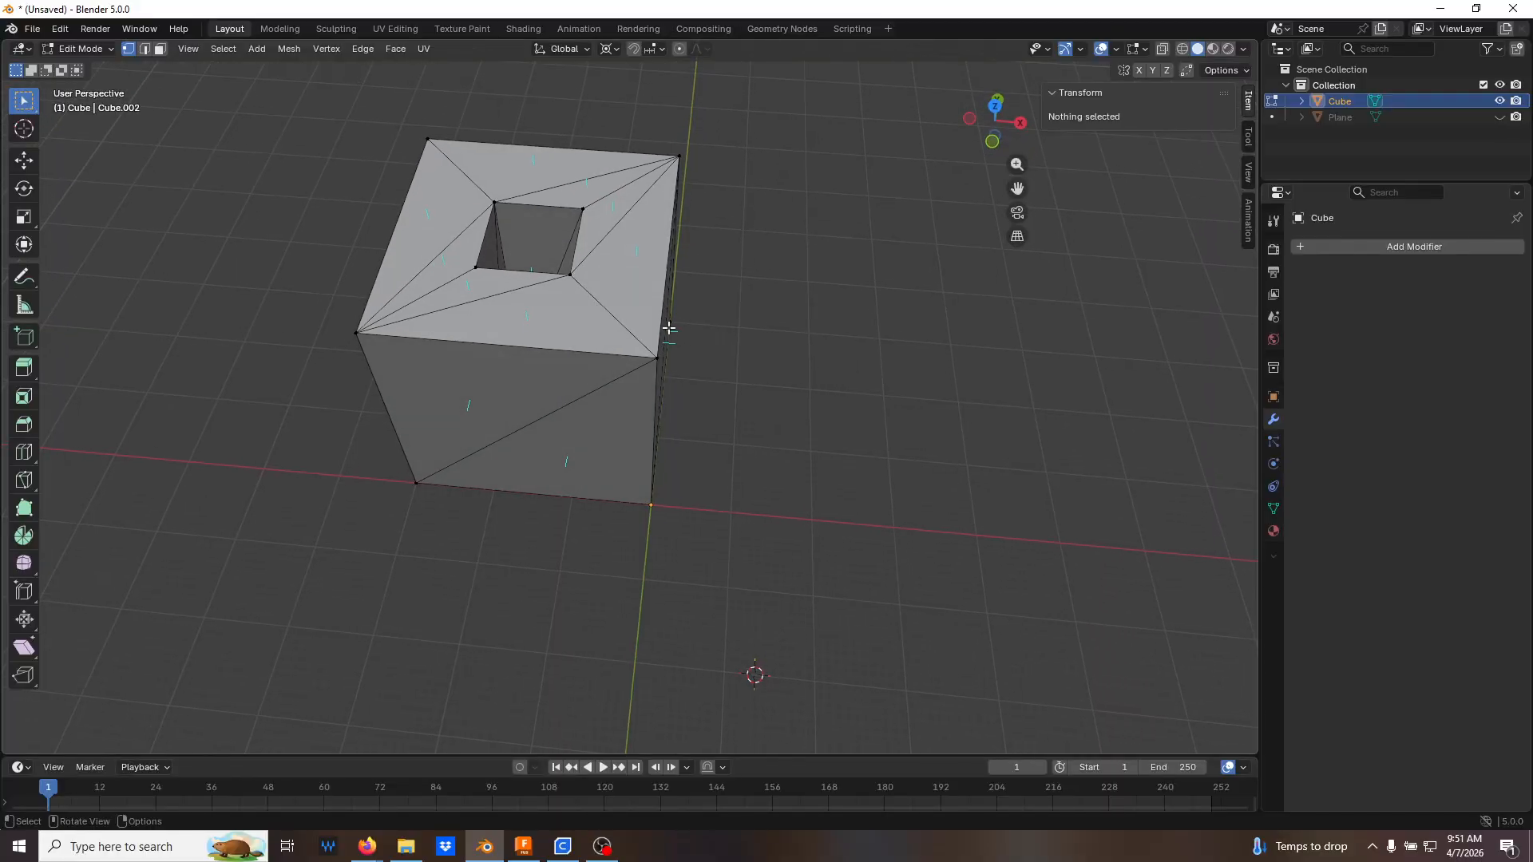
middle_click_drag(647, 332, 544, 322)
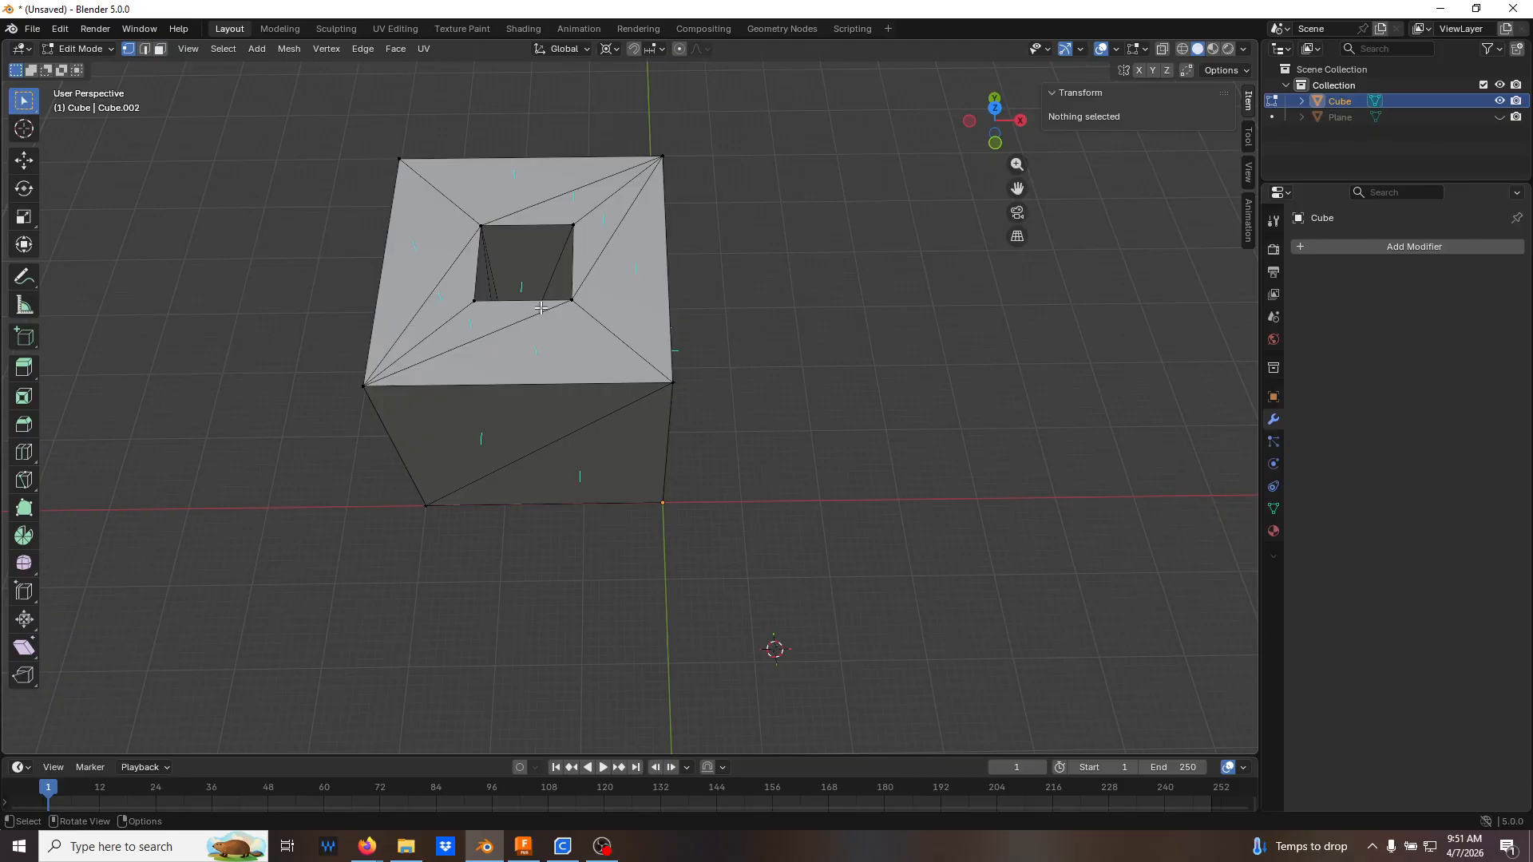
middle_click_drag(517, 370, 486, 322)
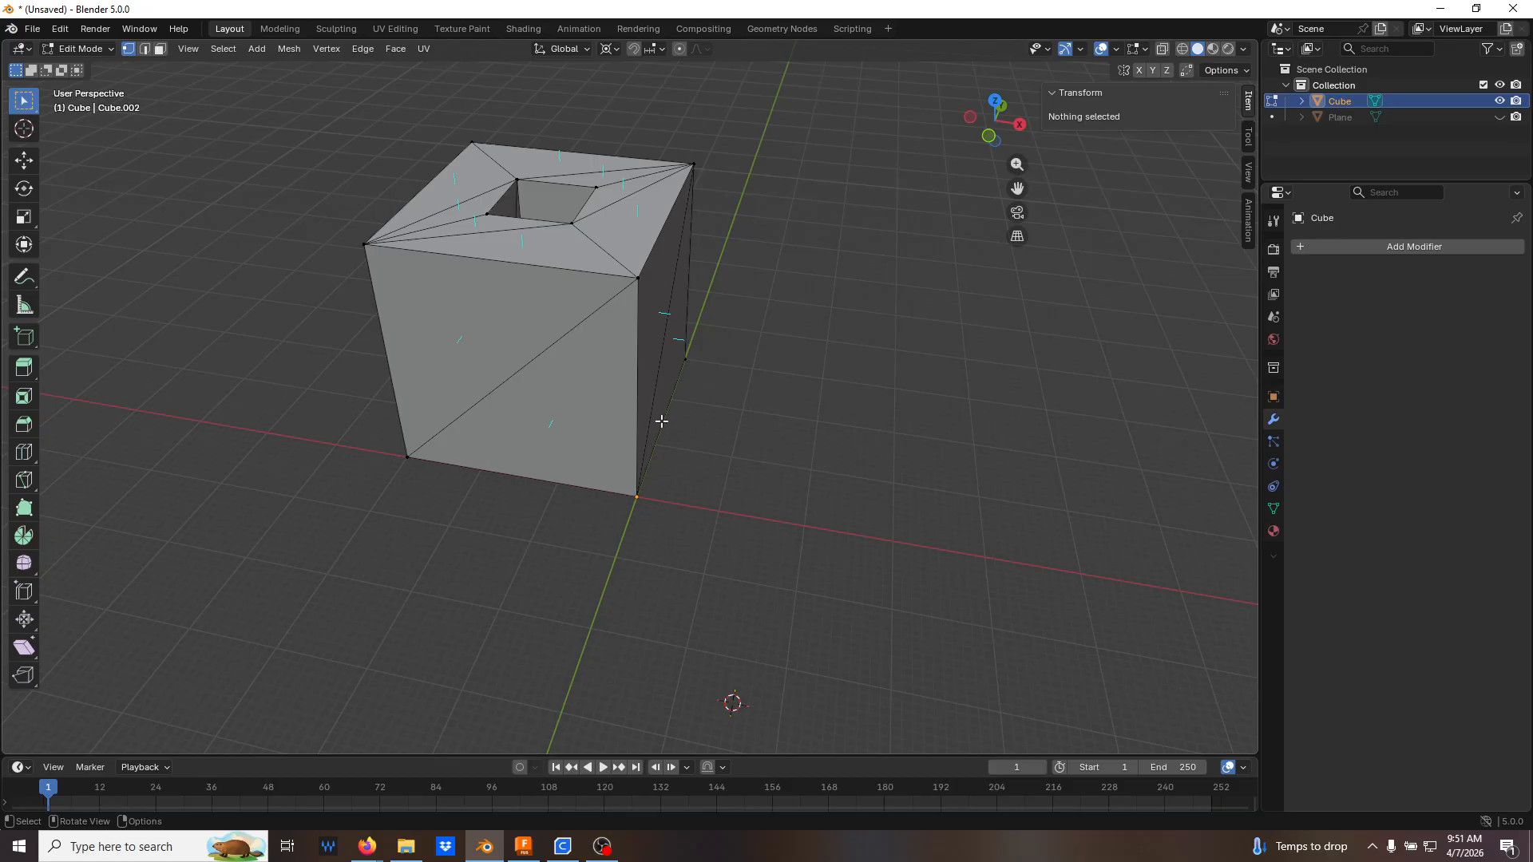
mouse_move(600, 848)
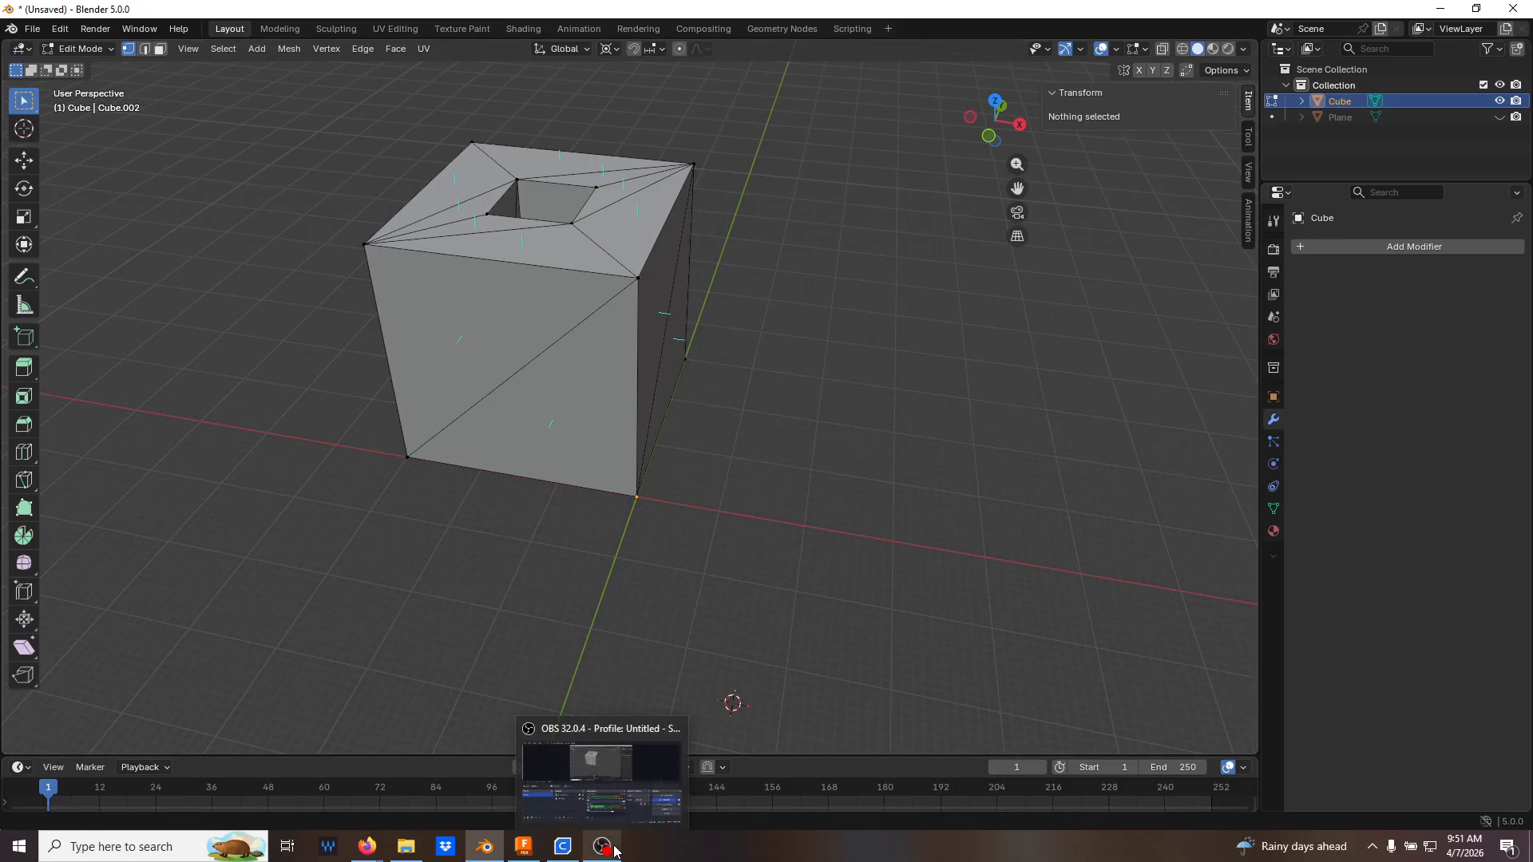